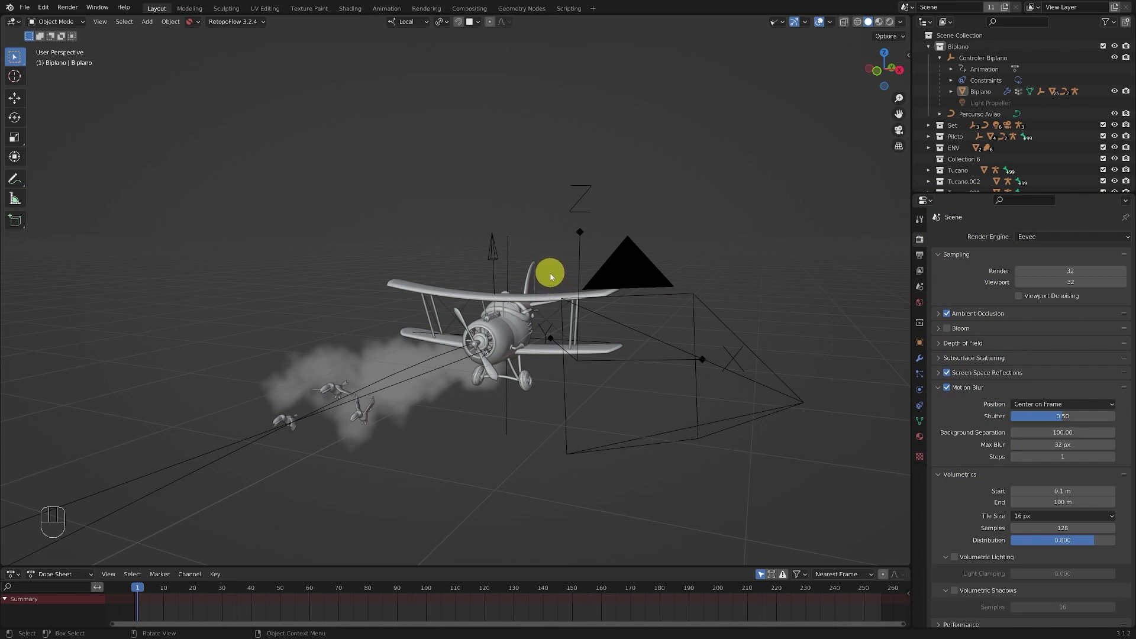
pyautogui.moveTo(557, 266); pyautogui.dragTo(763, 375, button='middle')
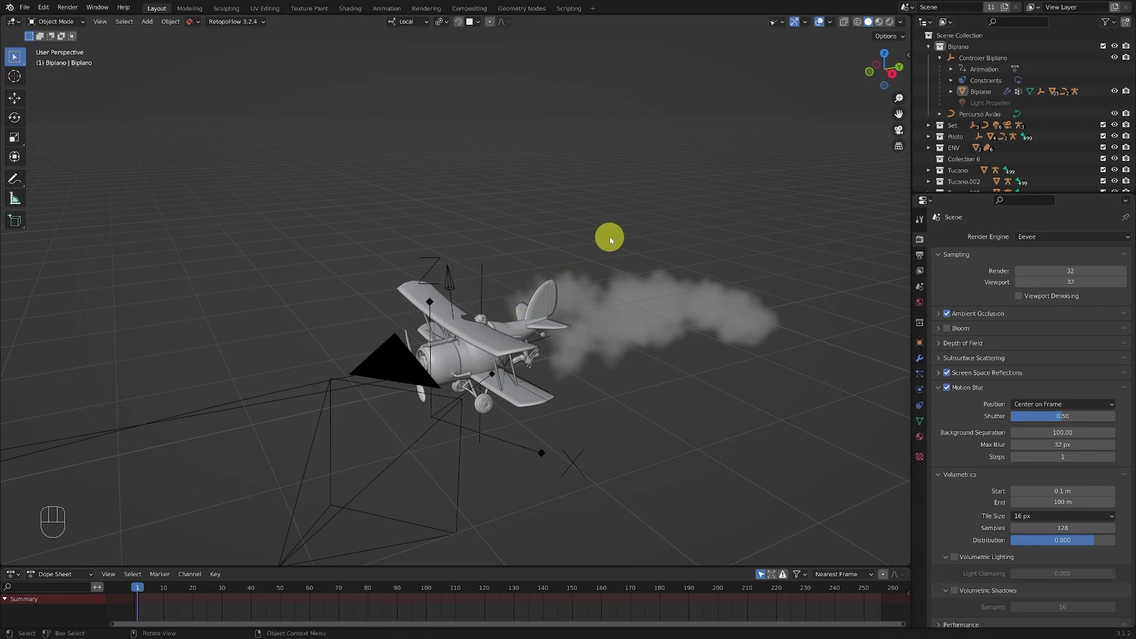
pyautogui.moveTo(610, 239); pyautogui.dragTo(585, 260, button='middle')
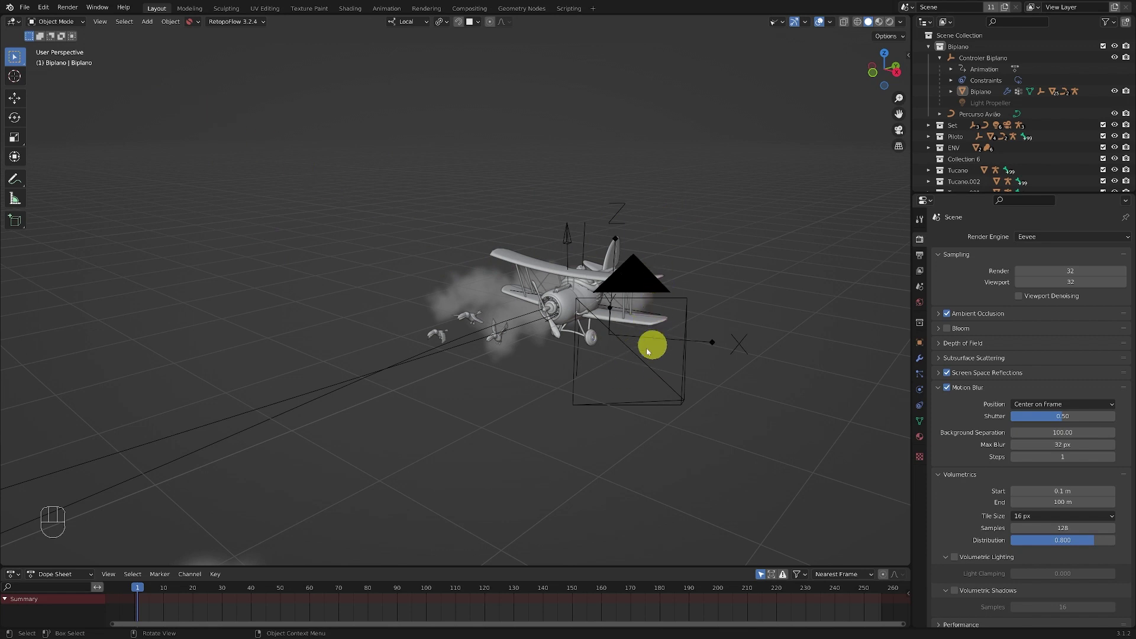
pyautogui.moveTo(647, 351); pyautogui.dragTo(607, 288, button='middle')
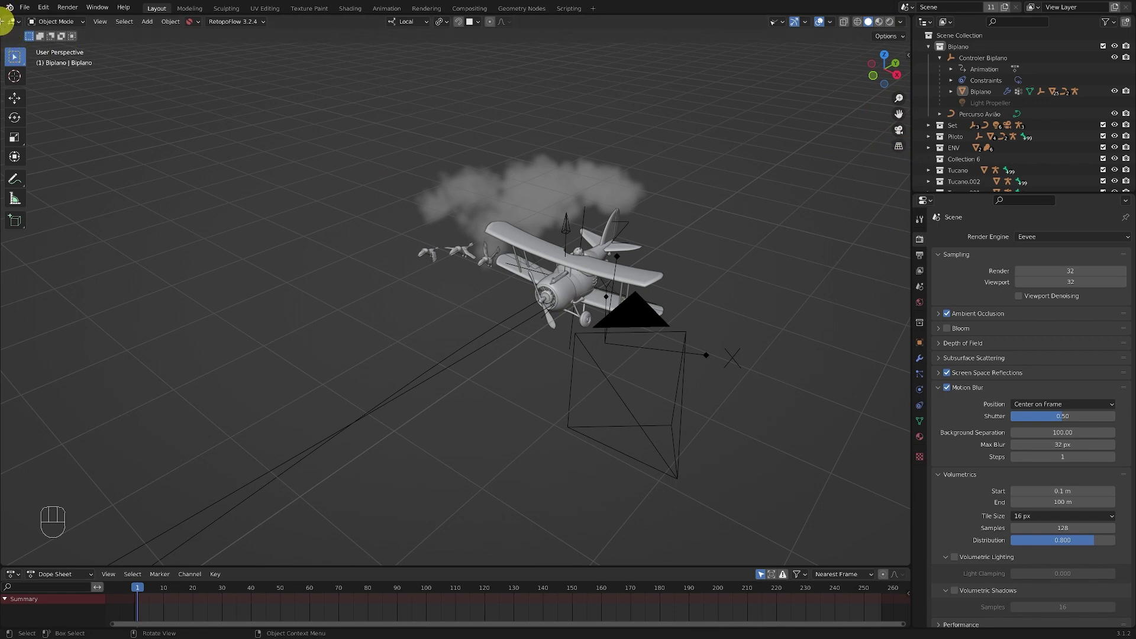
# Split the 3D viewport vertically into two areas and show the camera's view of the biplane in the narrower one.
pyautogui.moveTo(6, 22); pyautogui.dragTo(371, 51)
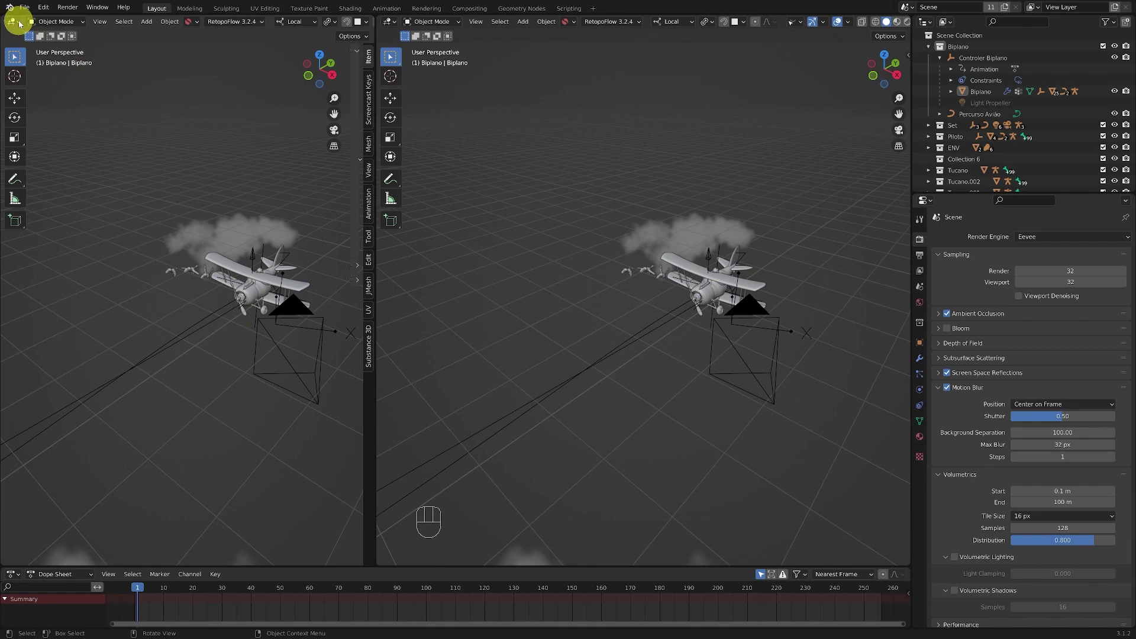
pyautogui.moveTo(19, 24); pyautogui.dragTo(43, 50)
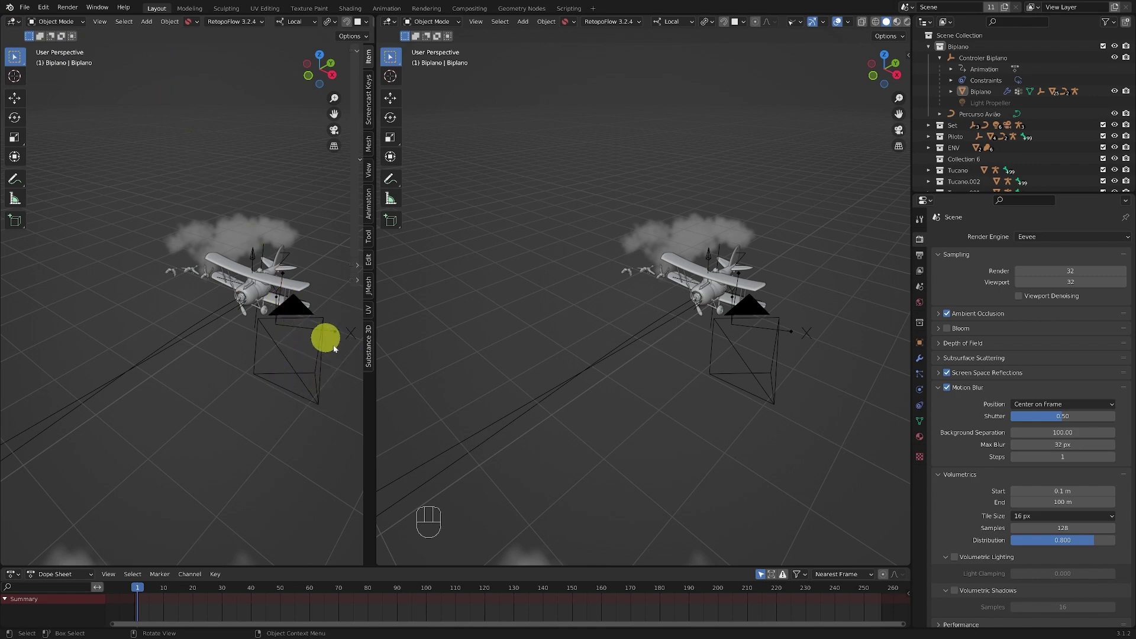
pyautogui.press('KP_0')
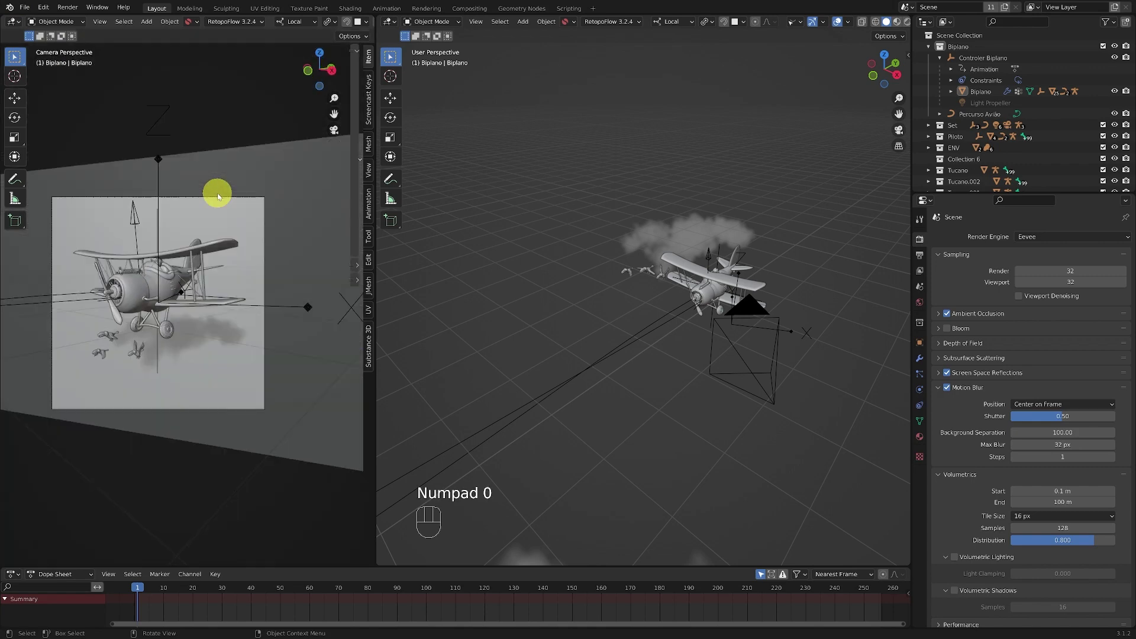
pyautogui.keyDown('shift'); pyautogui.moveTo(216, 176); pyautogui.dragTo(233, 147, button='middle'); pyautogui.keyUp('shift')
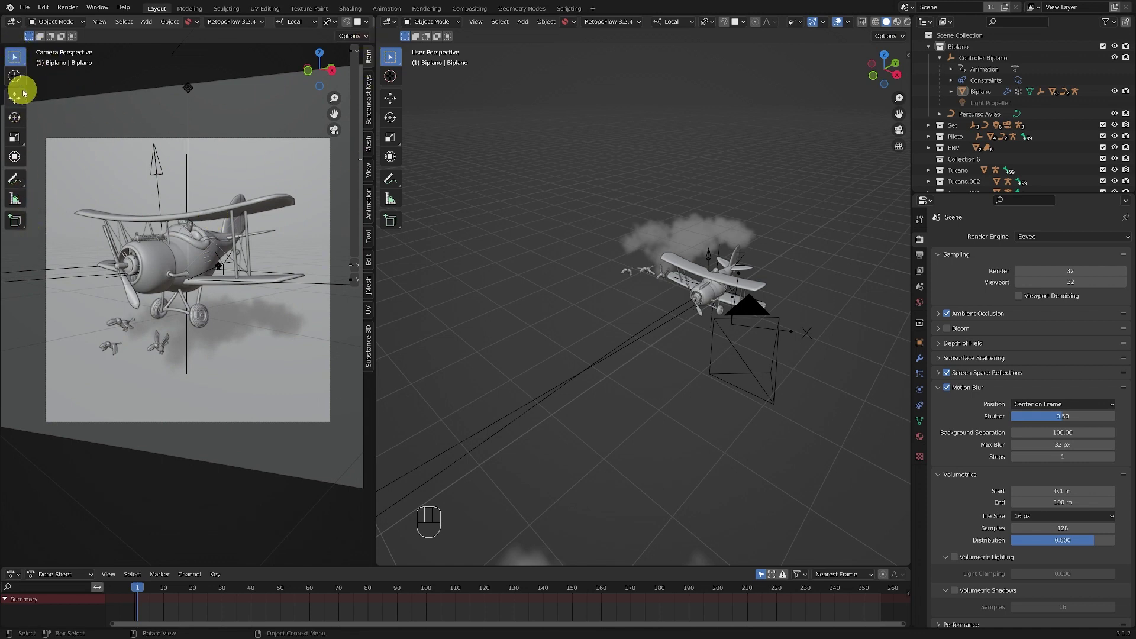
# Hide the tool shelf and the viewport overlays in the camera view, keeping the view through the camera.
pyautogui.press('t')
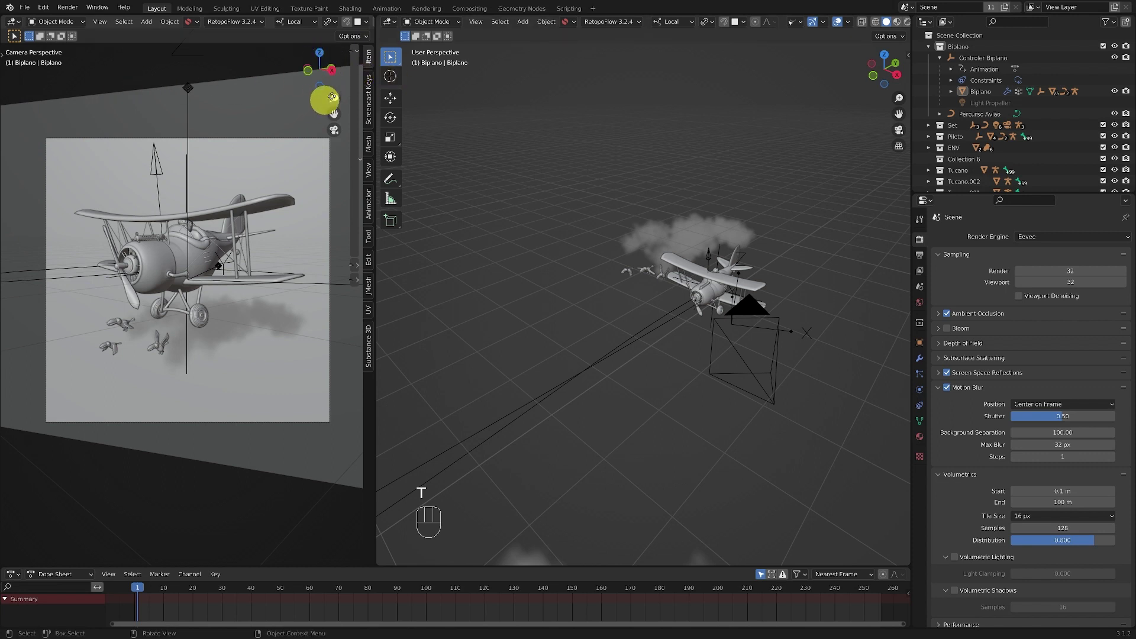
pyautogui.moveTo(329, 34); pyautogui.dragTo(295, 33, button='middle')
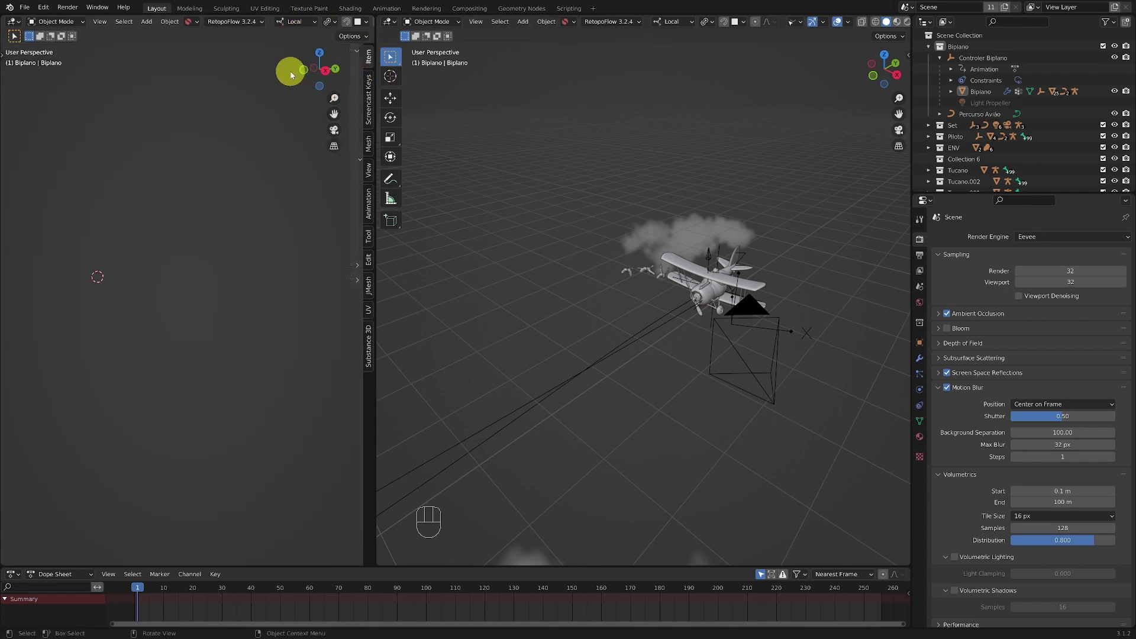
pyautogui.press('KP_0')
pyautogui.moveTo(331, 21); pyautogui.dragTo(158, 32, button='middle')
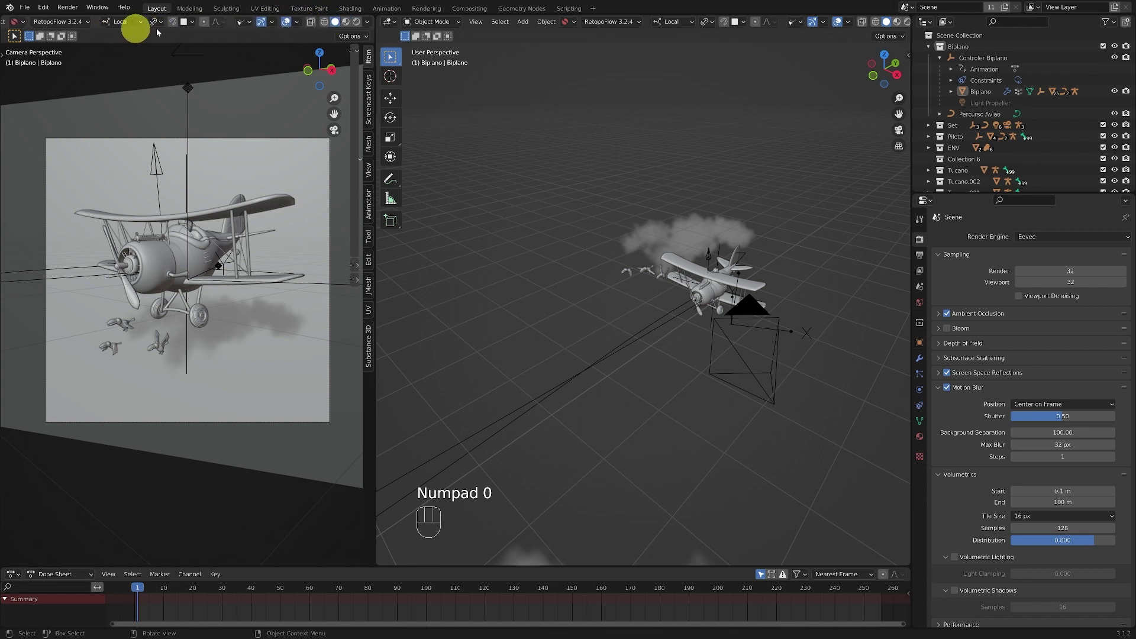
pyautogui.click(287, 22)
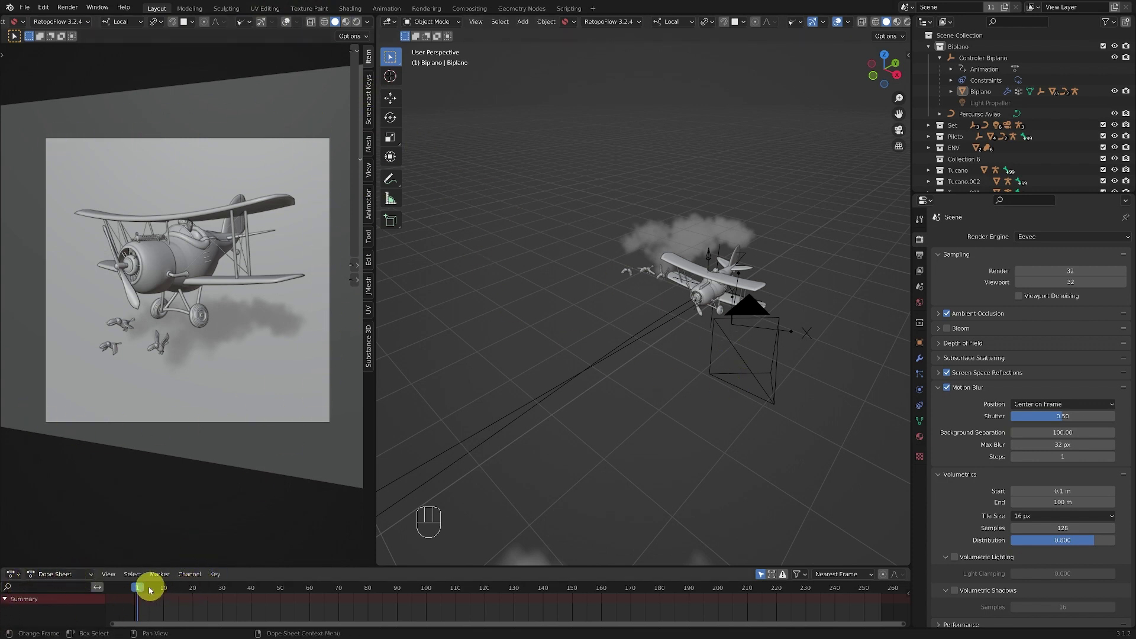
# Scrub the first frames of the timeline and play the biplane animation from the start.
pyautogui.moveTo(141, 589)
pyautogui.mouseDown()
pyautogui.moveTo(179, 588)
pyautogui.moveTo(161, 588)
pyautogui.mouseUp()
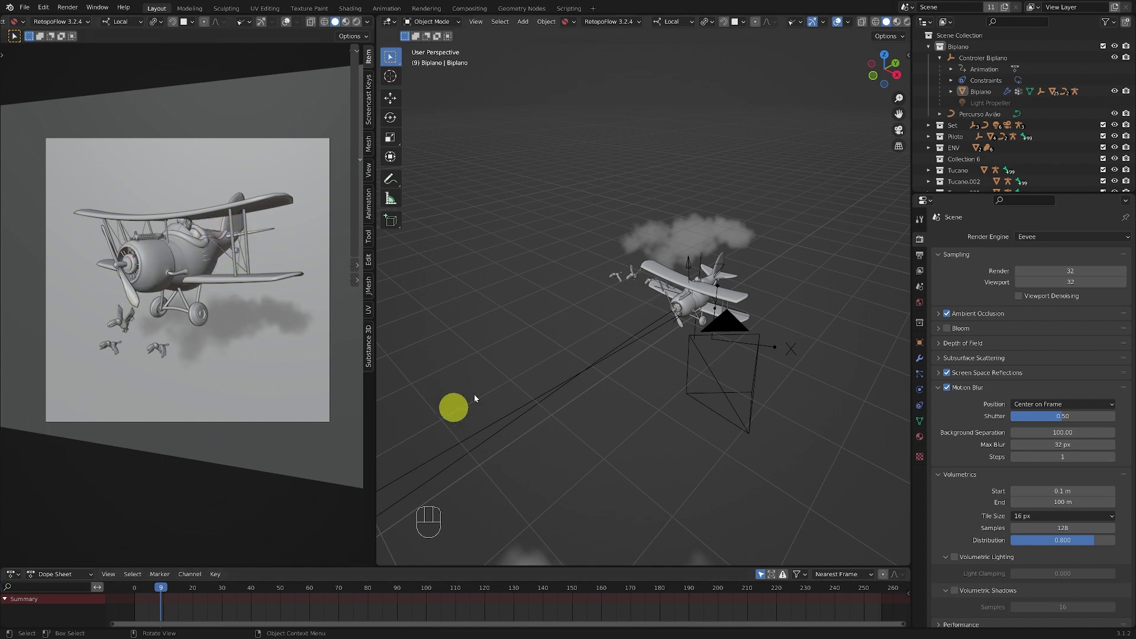
pyautogui.moveTo(160, 588); pyautogui.dragTo(135, 589)
pyautogui.hotkey('shift', 'space')
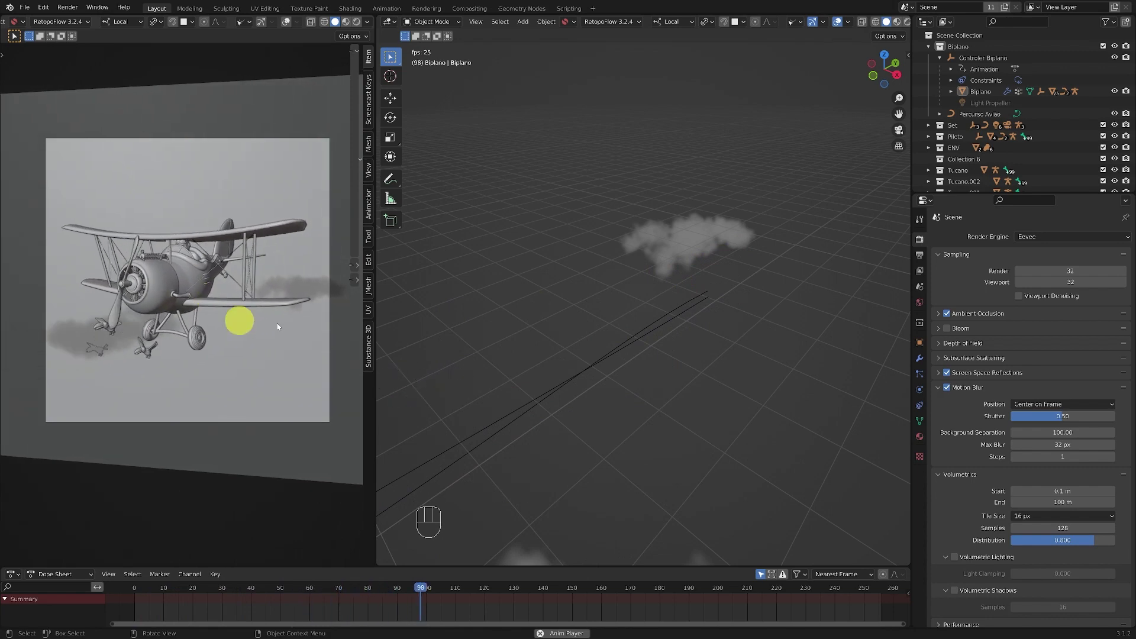
pyautogui.moveTo(449, 328); pyautogui.dragTo(682, 309, button='middle')
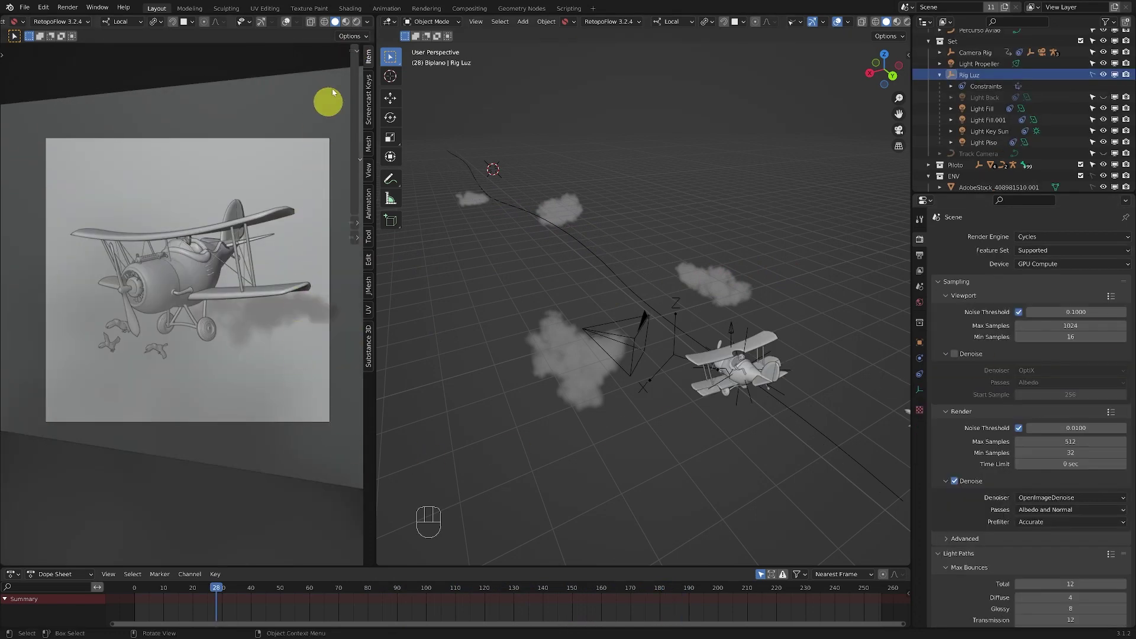
# Switch the camera view to Material Preview shading and play the animation again from frame 2.
pyautogui.click(347, 23)
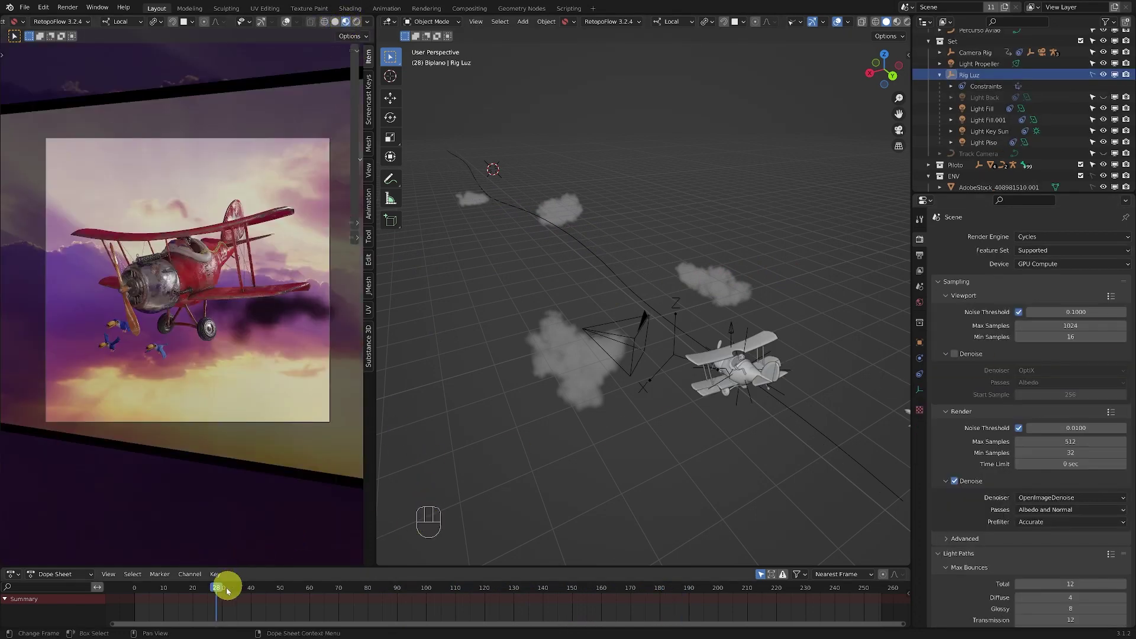
pyautogui.moveTo(219, 588); pyautogui.dragTo(142, 587)
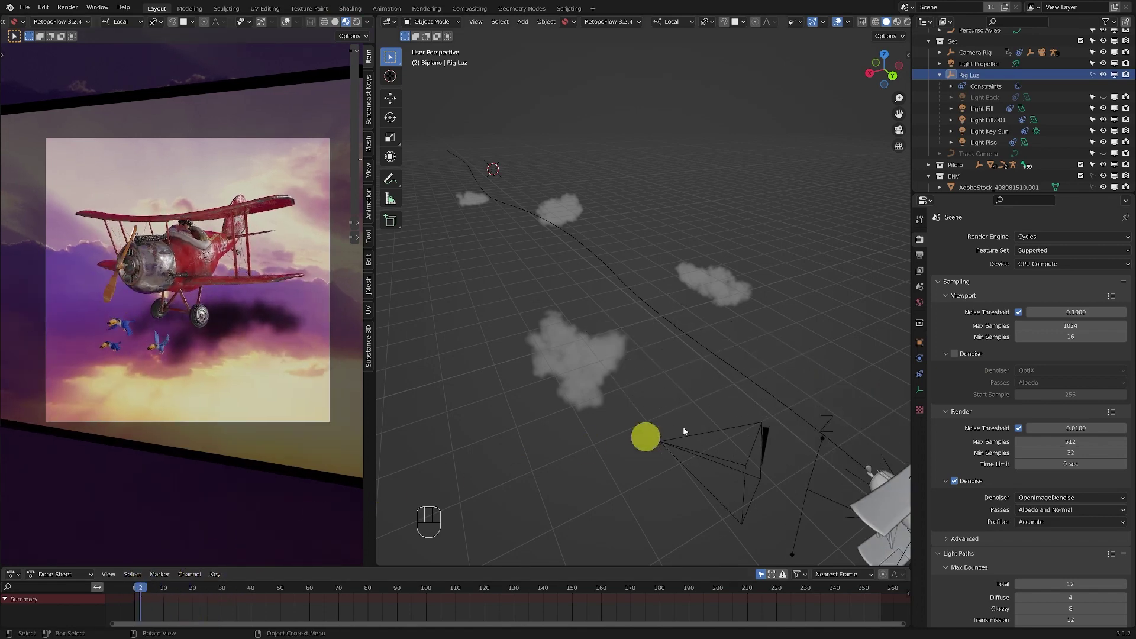
pyautogui.hotkey('shift', 'space')
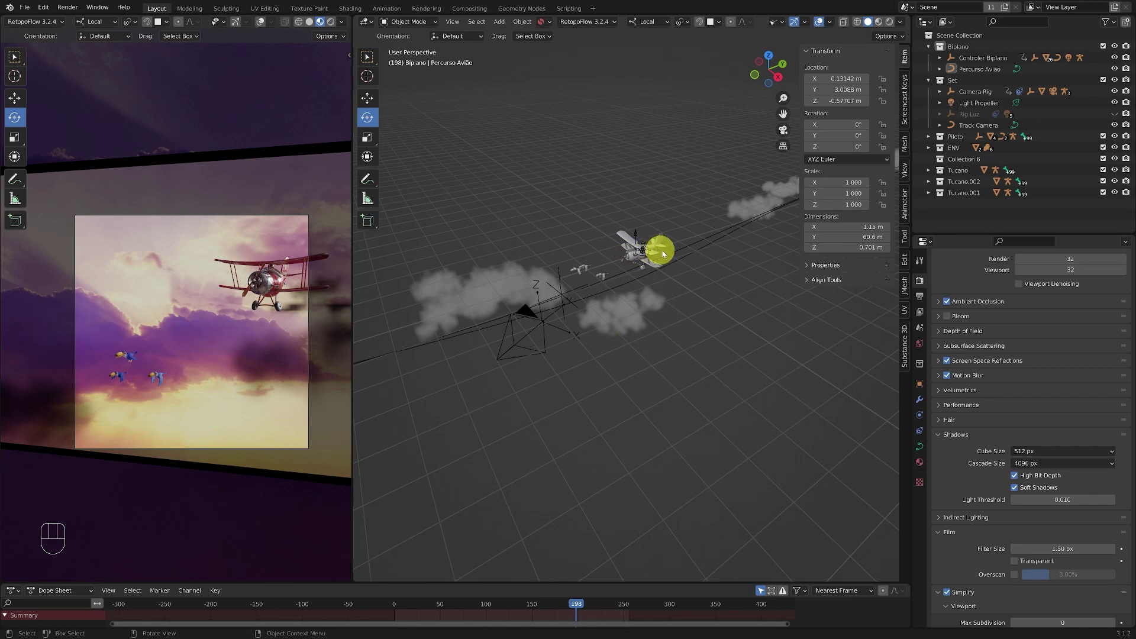
# Examine the flight setup by selecting the Percurso Avião path curve, the Controler Biplano empty and the camera's track.
pyautogui.moveTo(662, 253); pyautogui.dragTo(712, 325, button='middle')
pyautogui.click(665, 275)
pyautogui.click(669, 276)
pyautogui.keyDown('shift'); pyautogui.moveTo(630, 331); pyautogui.dragTo(624, 303, button='middle'); pyautogui.keyUp('shift')
pyautogui.keyDown('ctrl'); pyautogui.moveTo(612, 303); pyautogui.dragTo(521, 376, button='middle'); pyautogui.keyUp('ctrl')
pyautogui.moveTo(664, 271); pyautogui.dragTo(629, 223, button='middle')
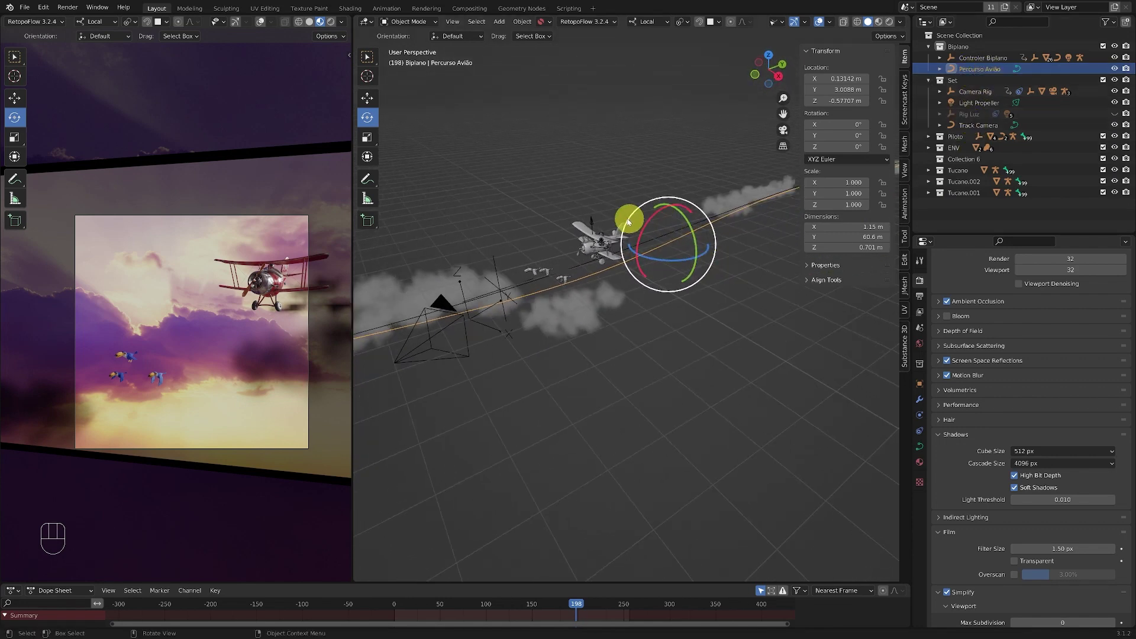
pyautogui.click(600, 223)
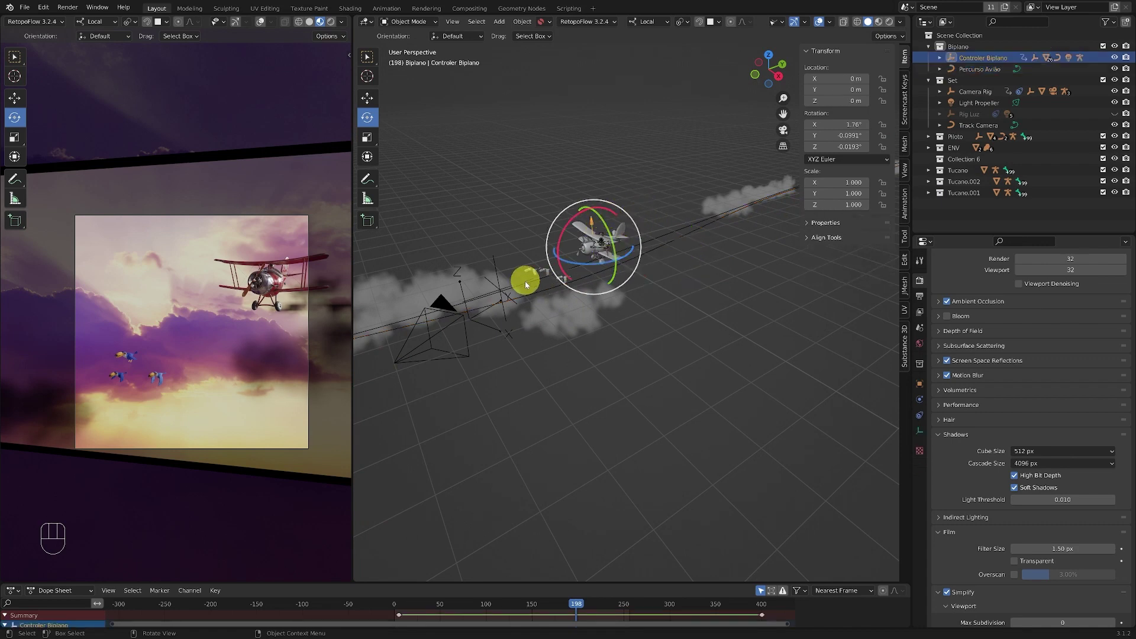
pyautogui.click(534, 280)
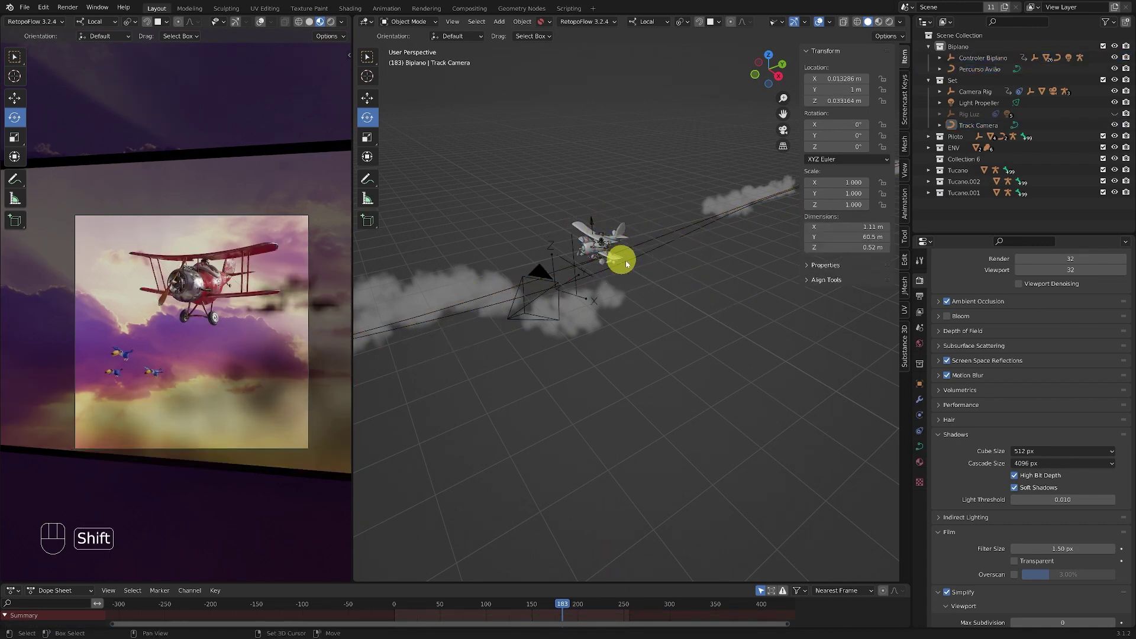
# Add a new Bezier curve at the 3D cursor in the biplane scene.
pyautogui.keyDown('shift'); pyautogui.moveTo(622, 263); pyautogui.dragTo(591, 315, button='middle'); pyautogui.keyUp('shift')
pyautogui.moveTo(713, 288); pyautogui.dragTo(655, 347, button='middle')
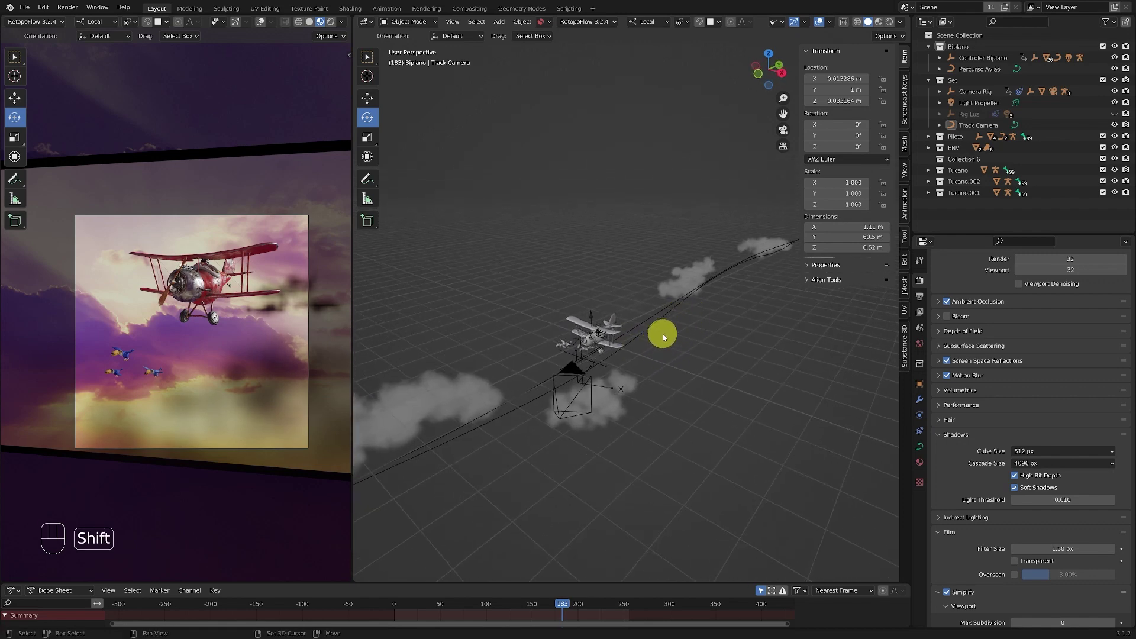
pyautogui.hotkey('shift', 'a')
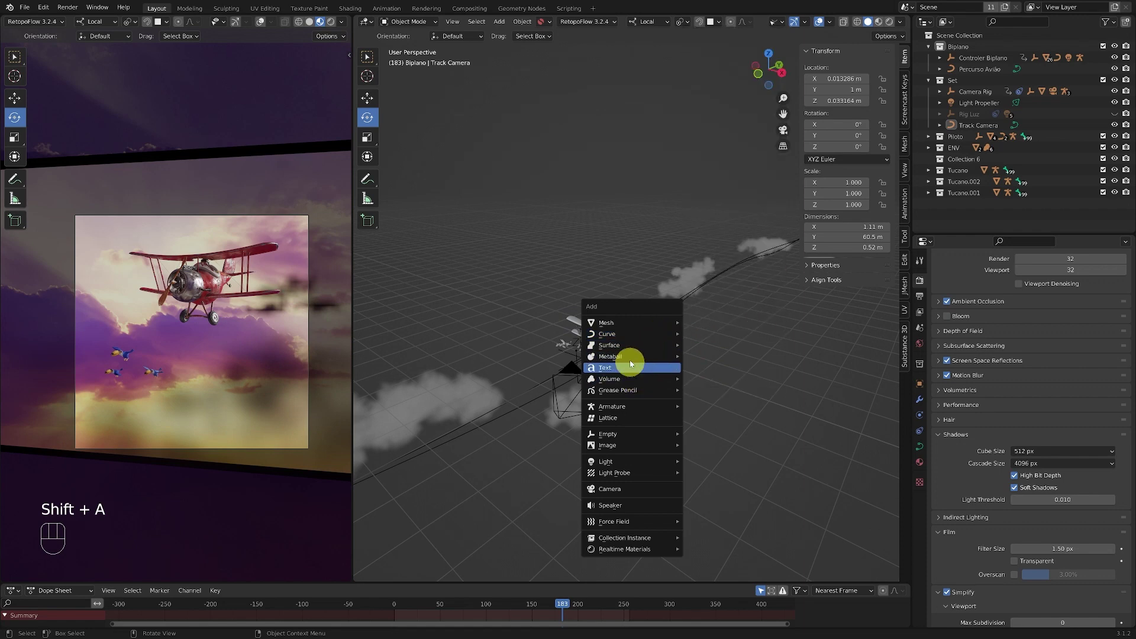
pyautogui.moveTo(649, 351)
pyautogui.moveTo(617, 459)
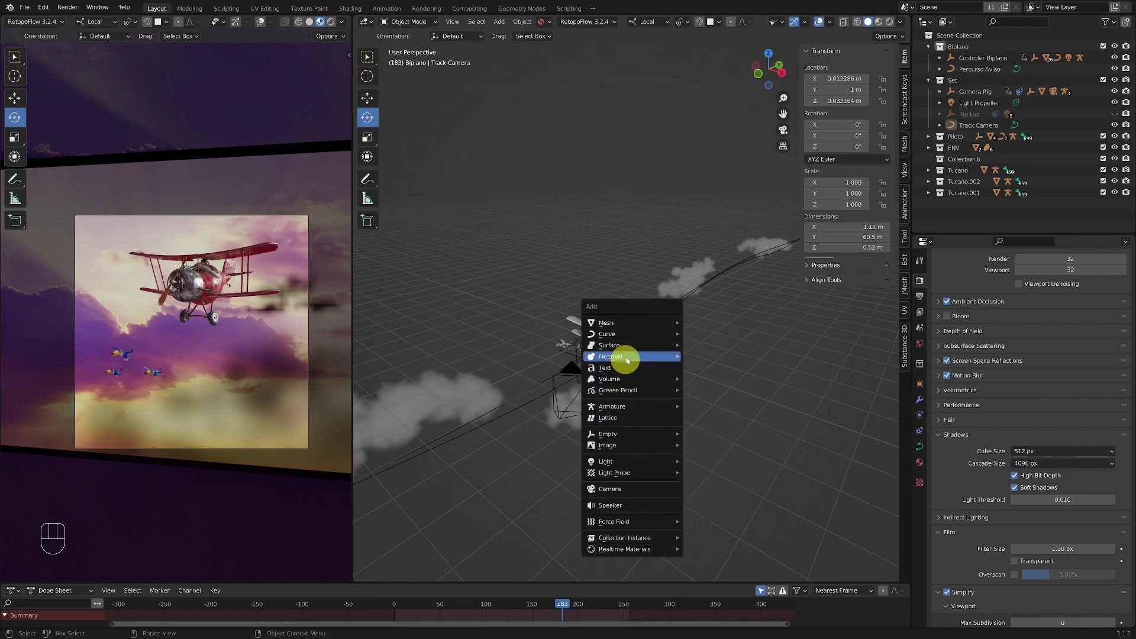
pyautogui.moveTo(633, 333)
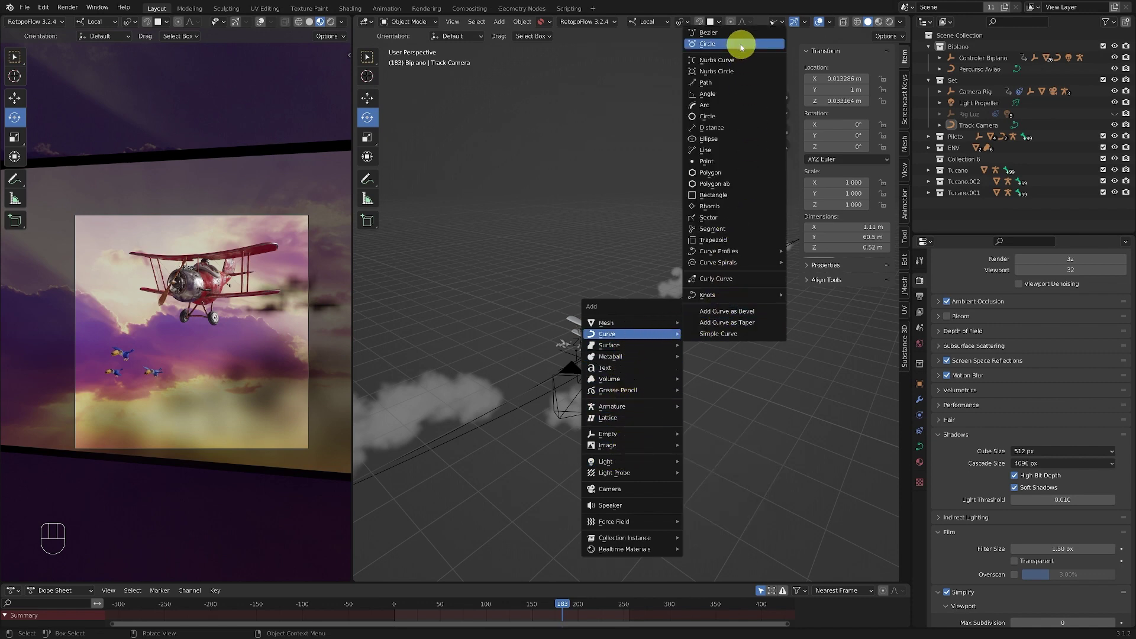
pyautogui.click(722, 32)
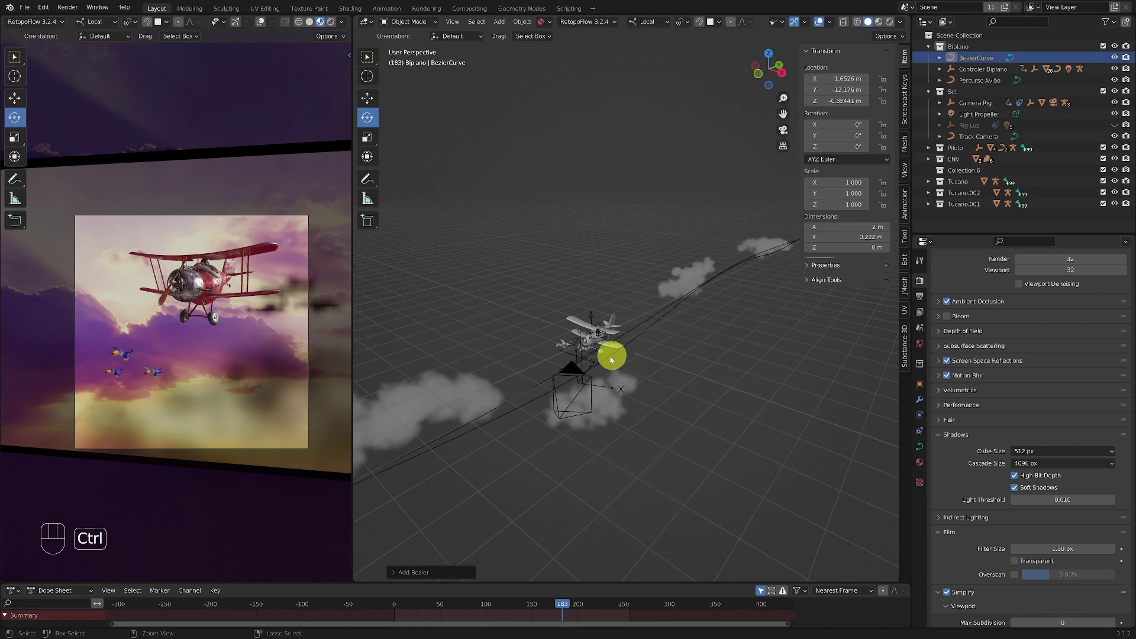
# Try rotating the new Bezier curve freehand about its local Z and X axes, and undo both rotations.
pyautogui.moveTo(648, 342); pyautogui.dragTo(613, 332, button='middle')
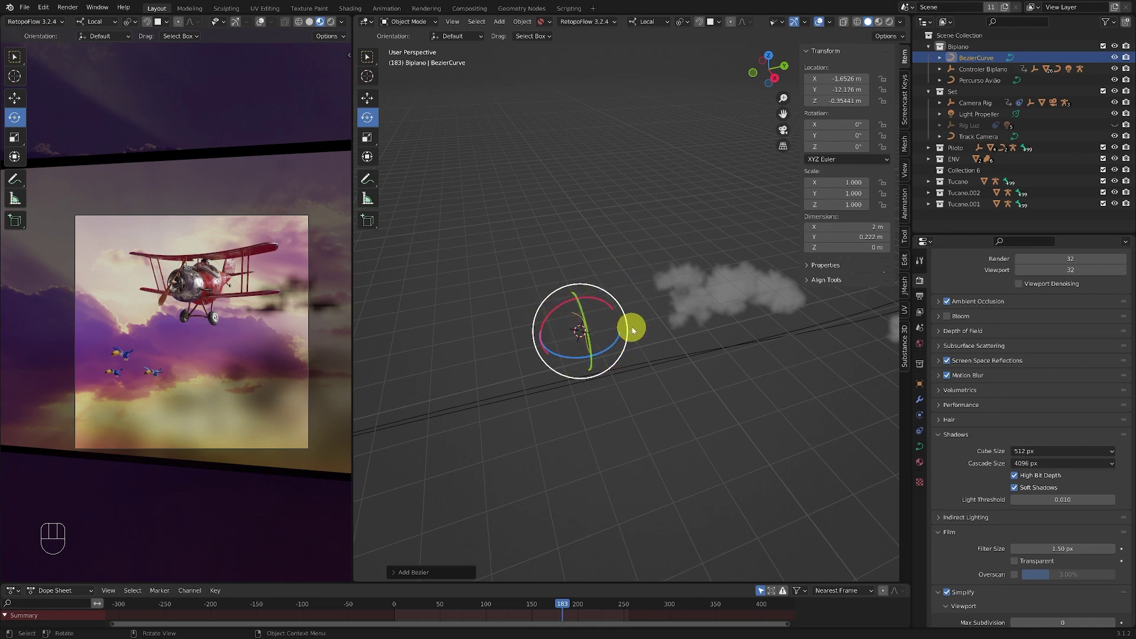
pyautogui.moveTo(633, 329); pyautogui.dragTo(617, 350, button='middle')
pyautogui.press('r')
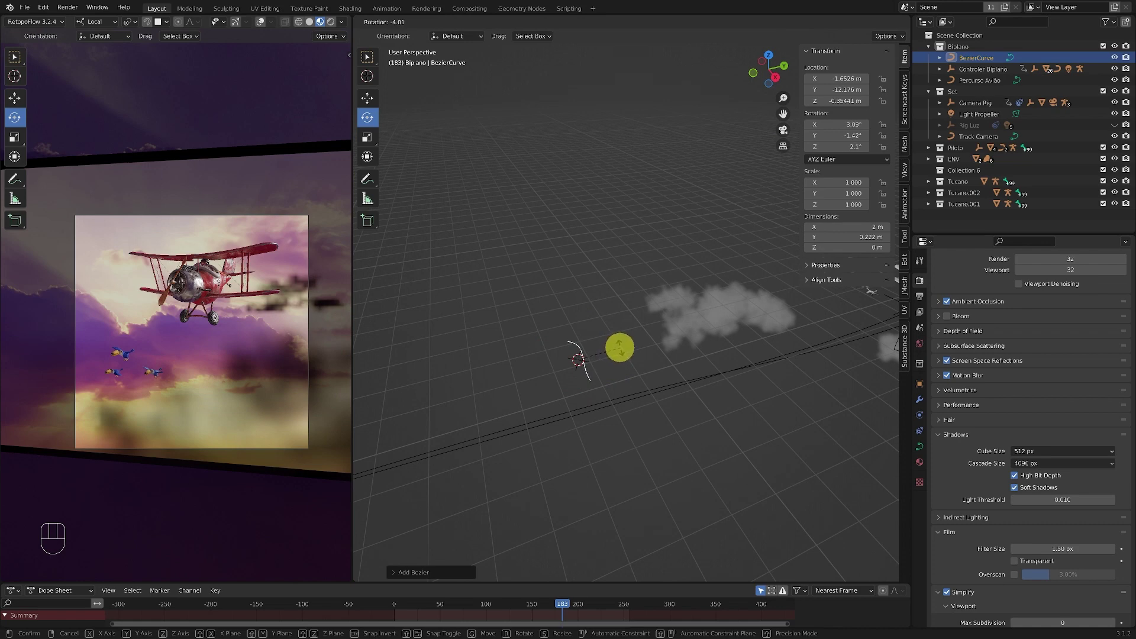
pyautogui.press('z')
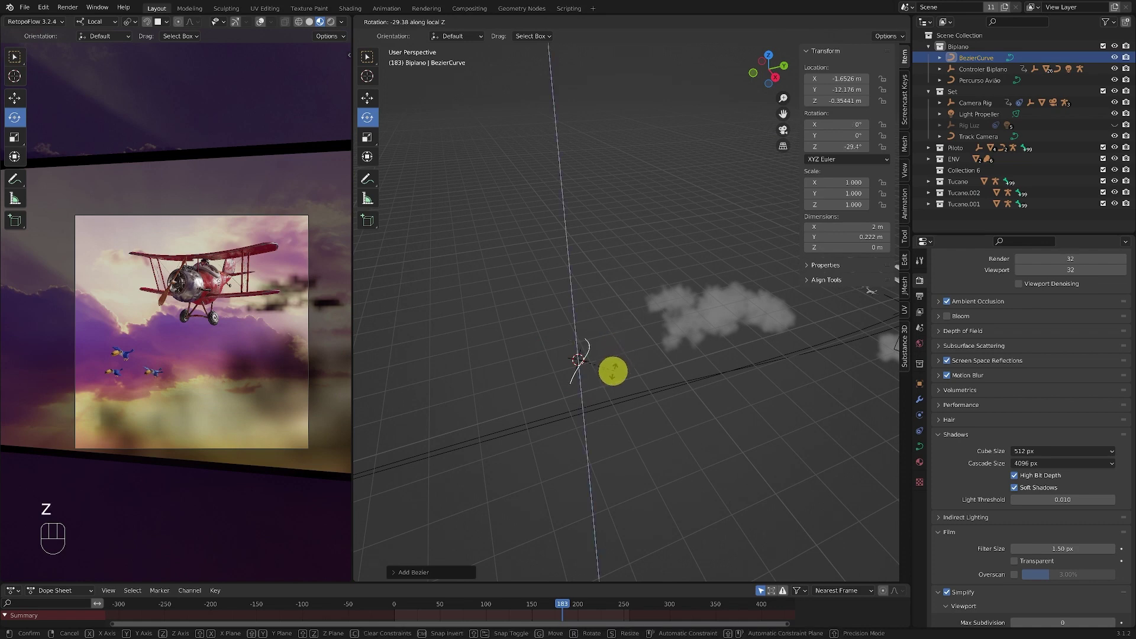
pyautogui.click(585, 393)
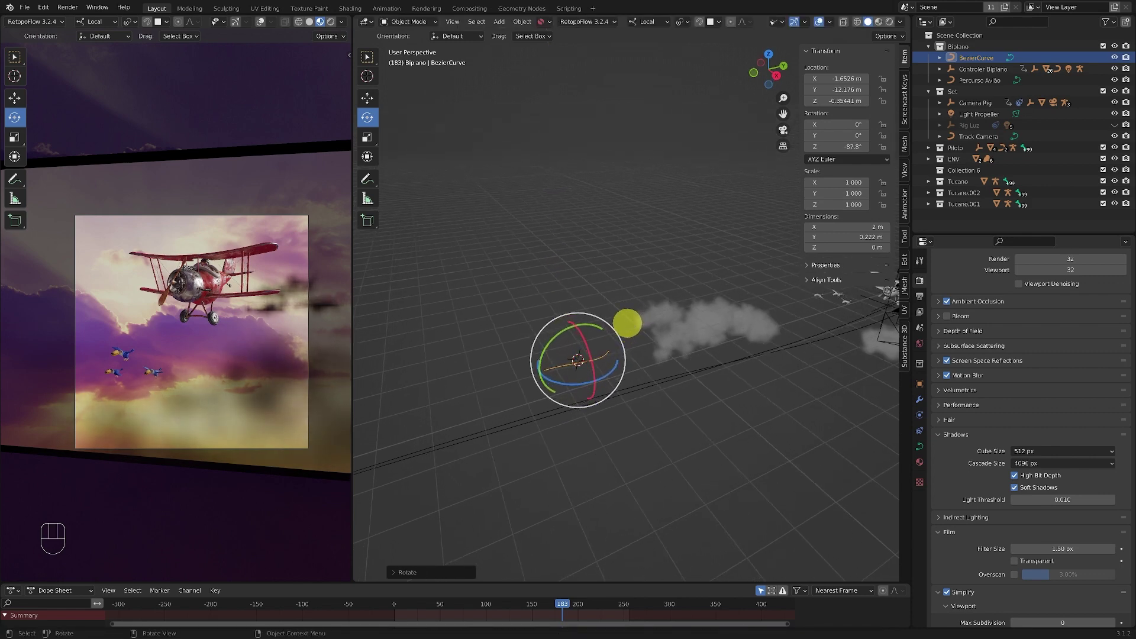
pyautogui.press('r')
pyautogui.press('x')
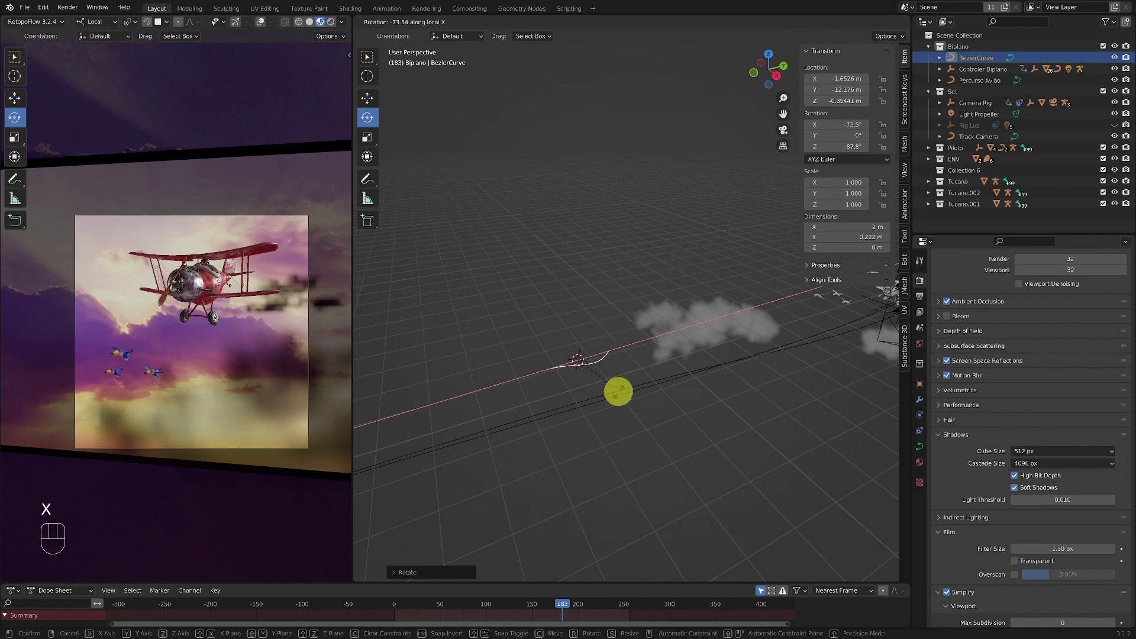
pyautogui.click(606, 396)
pyautogui.moveTo(603, 388); pyautogui.dragTo(614, 284, button='middle')
pyautogui.hotkey('ctrl', 'z')
pyautogui.hotkey('ctrl', 'z')
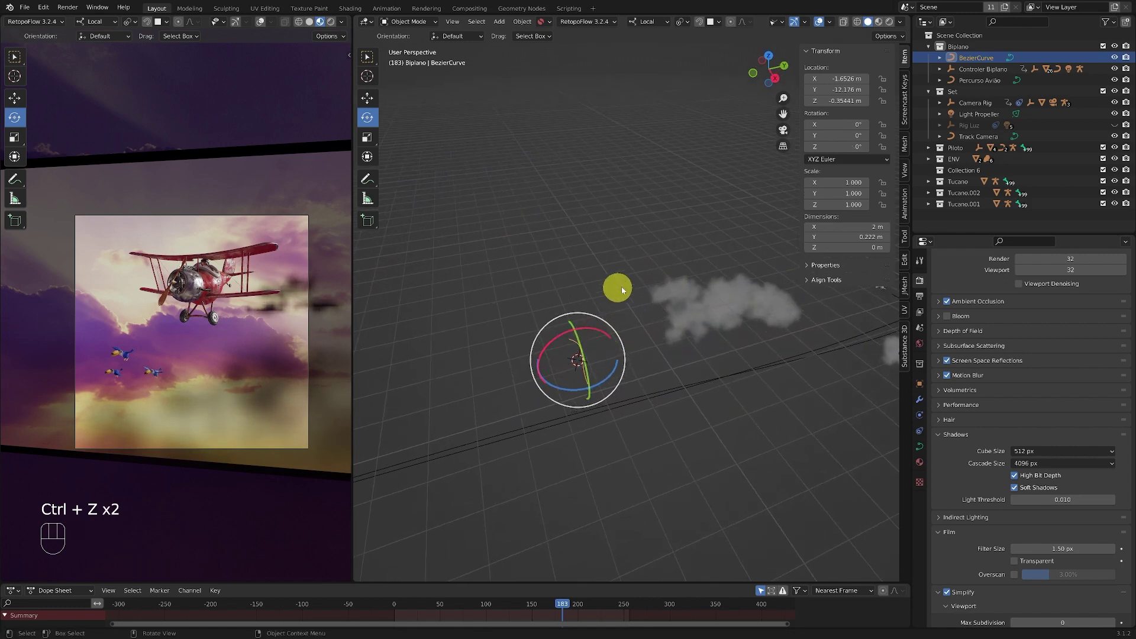
# Rotate the new Bezier curve 90° about its local Z axis.
pyautogui.click(591, 352)
pyautogui.click(583, 351)
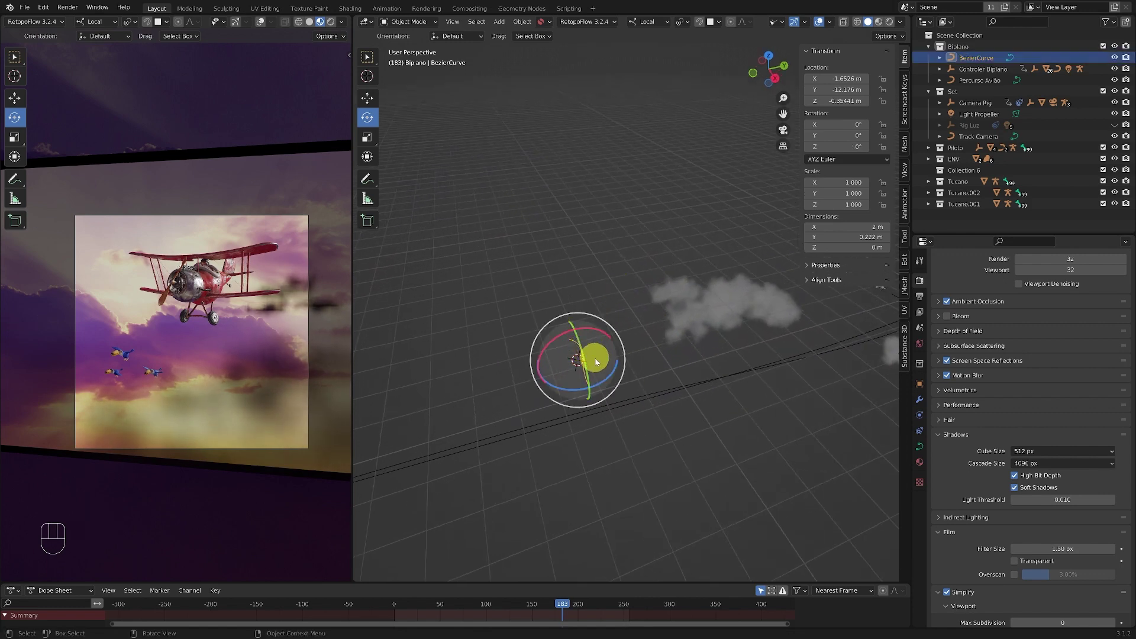
pyautogui.moveTo(590, 357); pyautogui.dragTo(614, 355, button='middle')
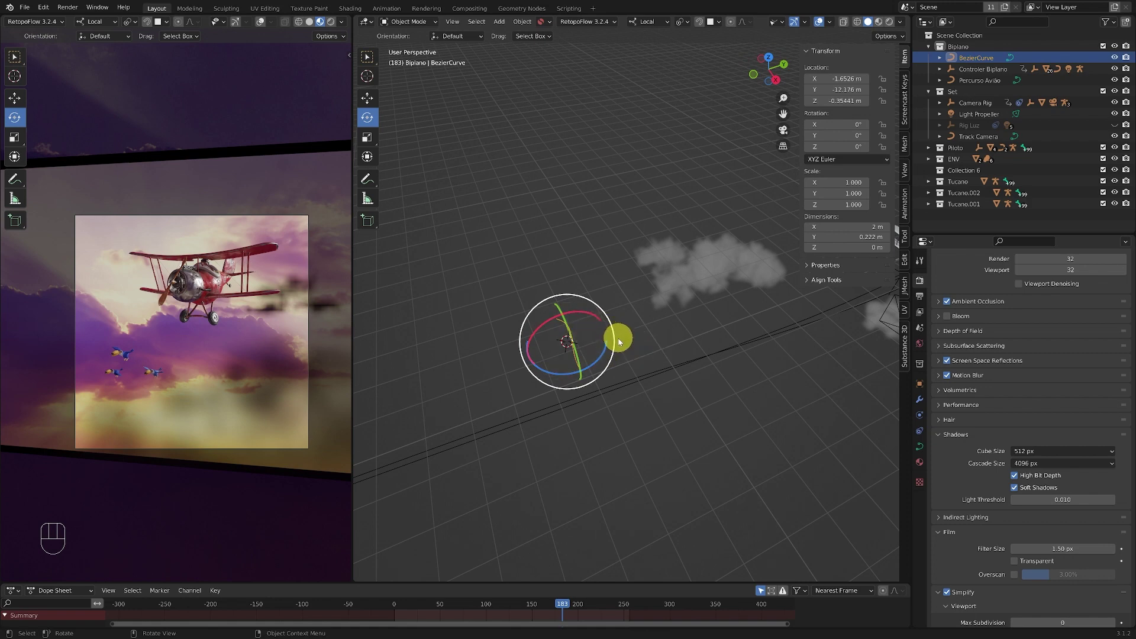
pyautogui.press('r')
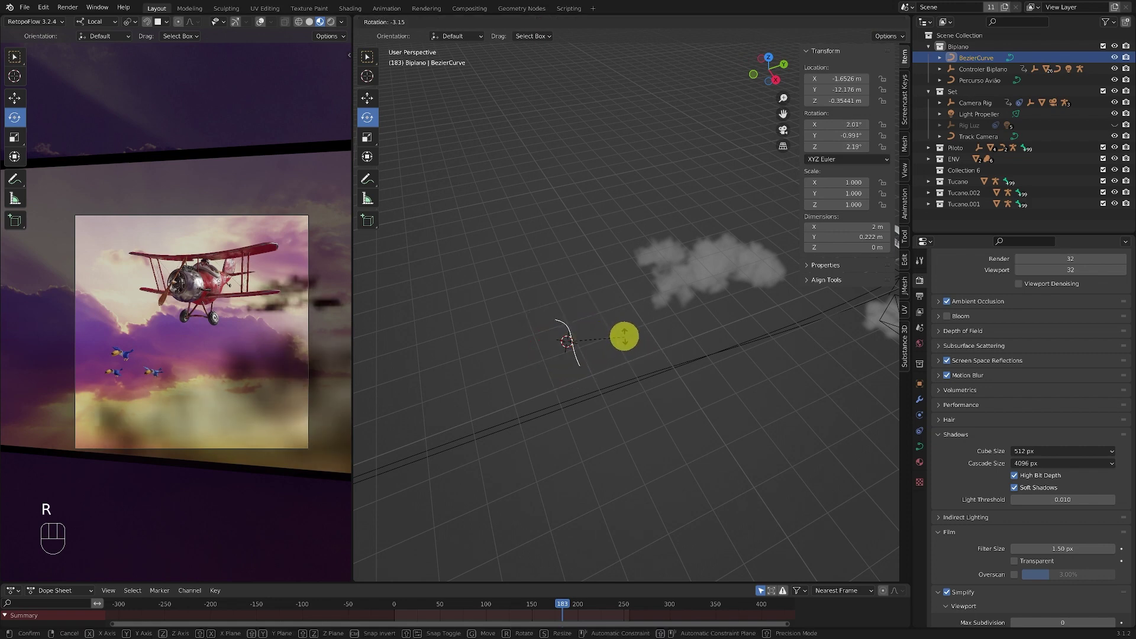
pyautogui.press('z')
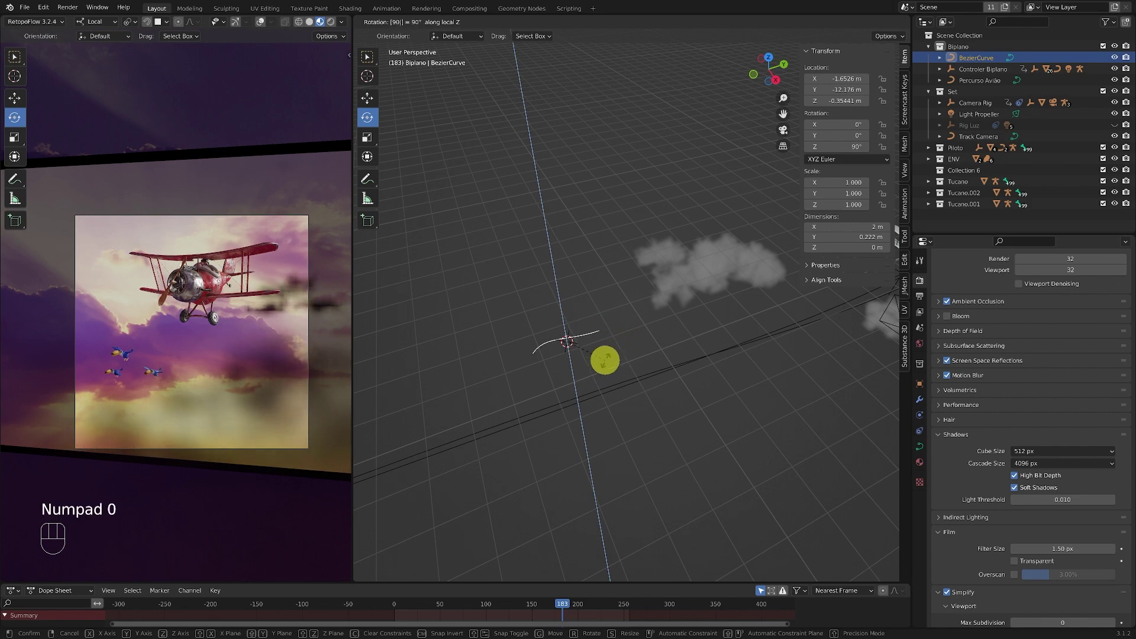
pyautogui.press('KP_Enter')
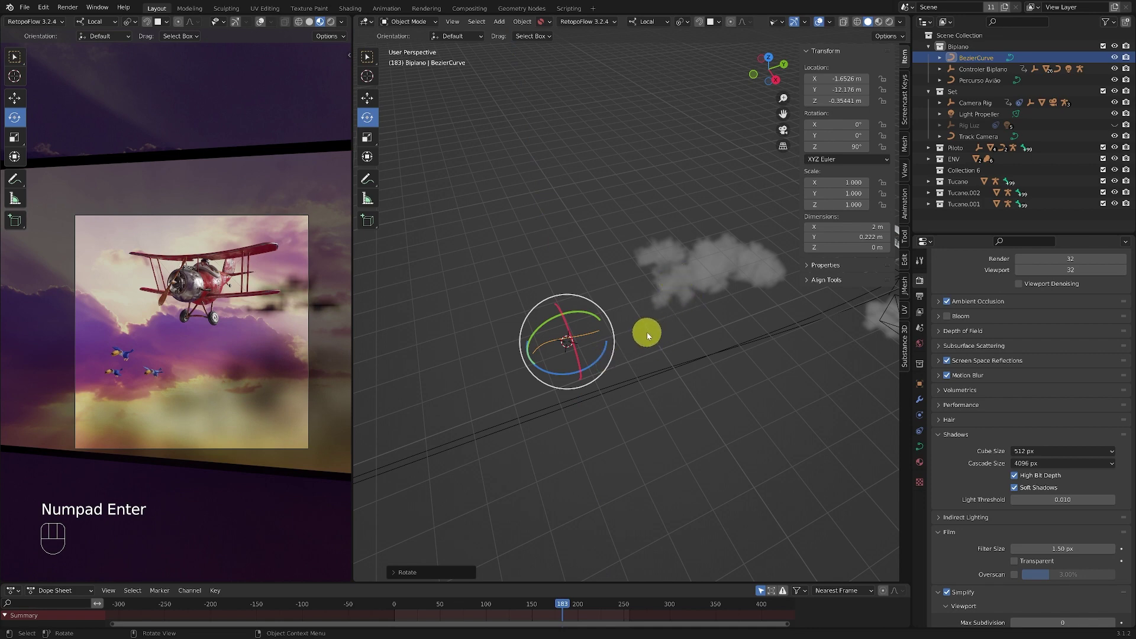
# Rotate the Bezier curve 90° about its local X axis.
pyautogui.press('r')
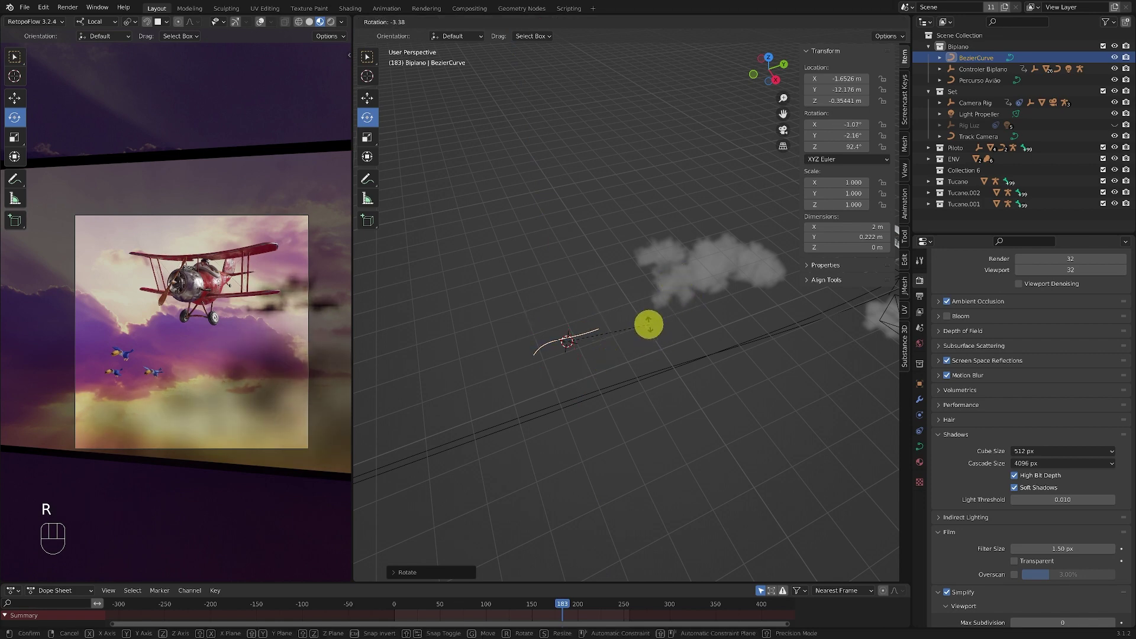
pyautogui.press('x')
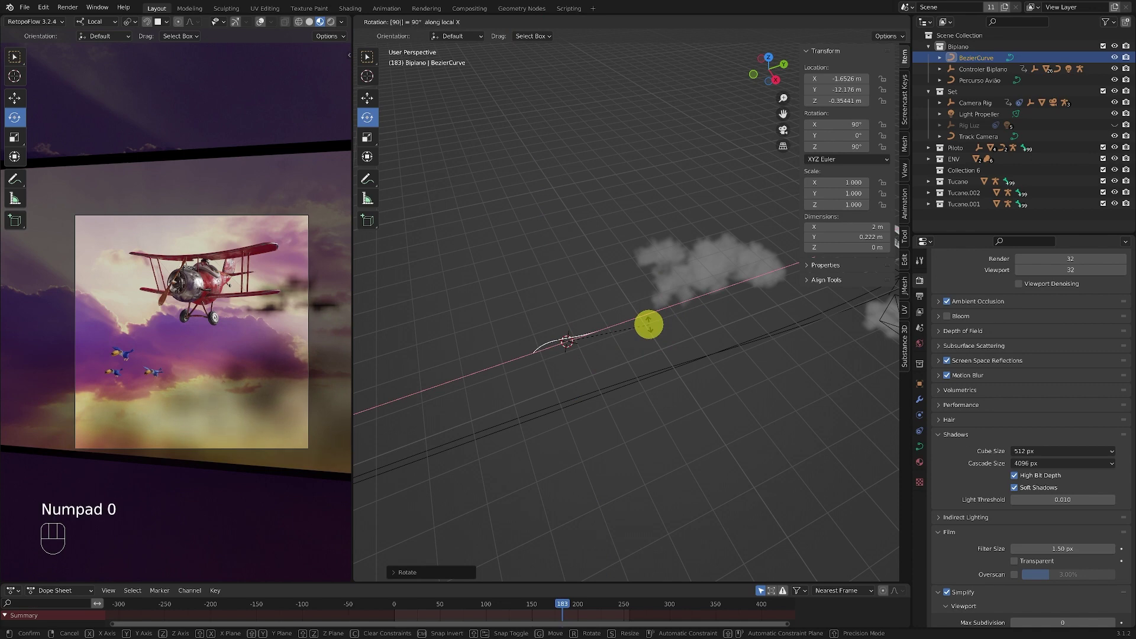
pyautogui.press('KP_Enter')
pyautogui.moveTo(692, 300); pyautogui.dragTo(580, 256, button='middle')
pyautogui.press('Escape')
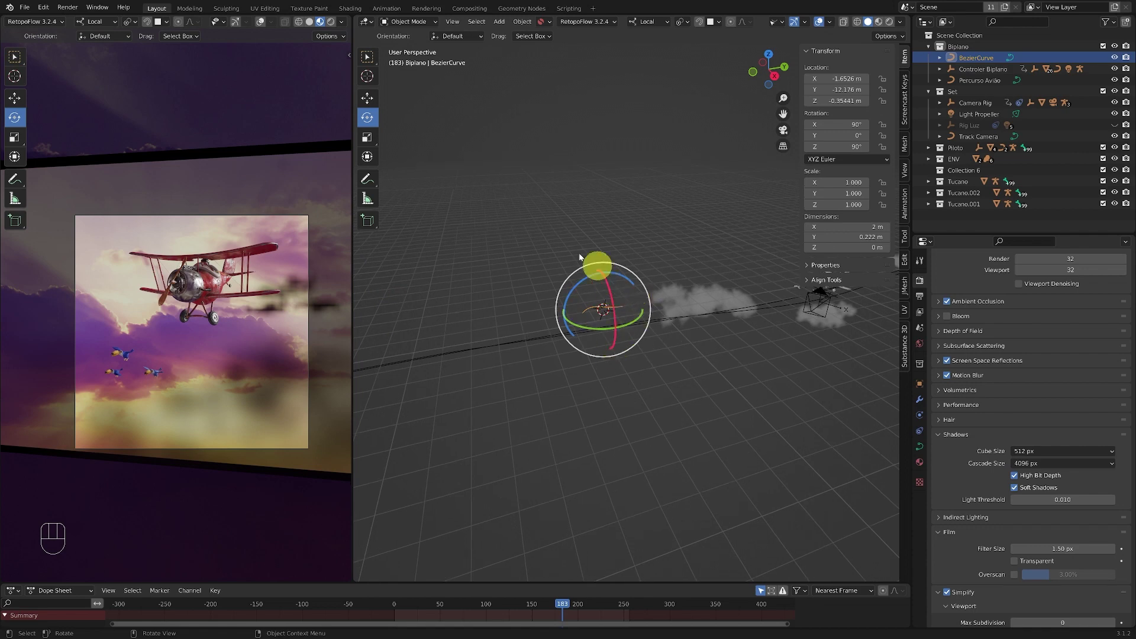
# Stretch the Bezier curve along its local X axis with Scale to about 25.85, making it about 51.7 m long.
pyautogui.click(368, 137)
pyautogui.moveTo(654, 317)
pyautogui.mouseDown(button='middle')
pyautogui.moveTo(616, 307)
pyautogui.moveTo(646, 312)
pyautogui.mouseUp(button='middle')
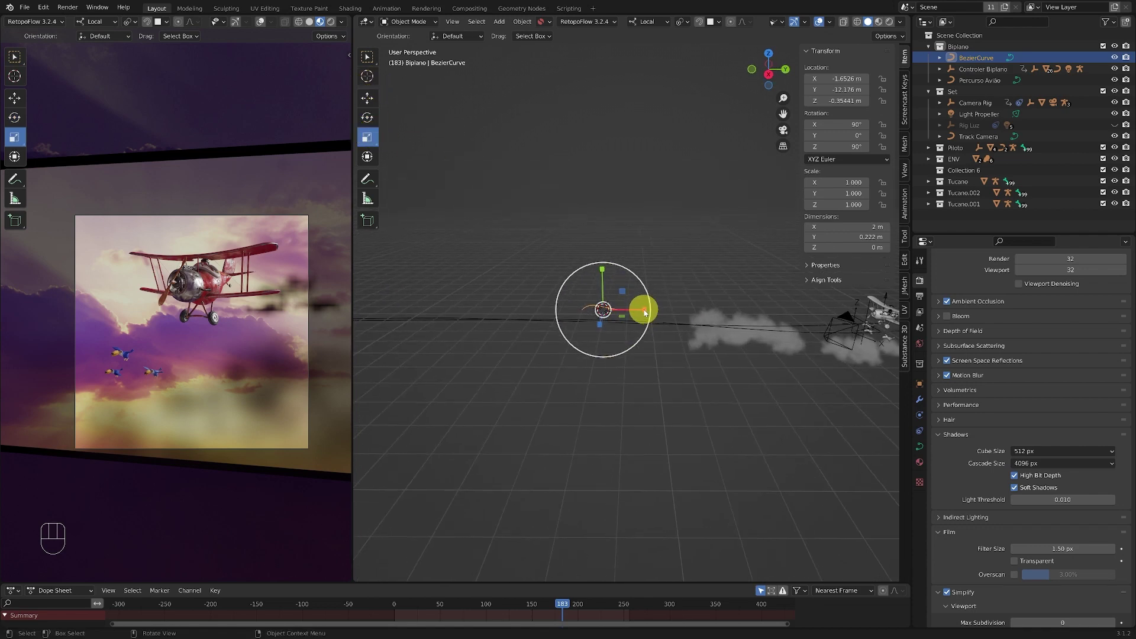
pyautogui.moveTo(645, 312); pyautogui.dragTo(867, 290)
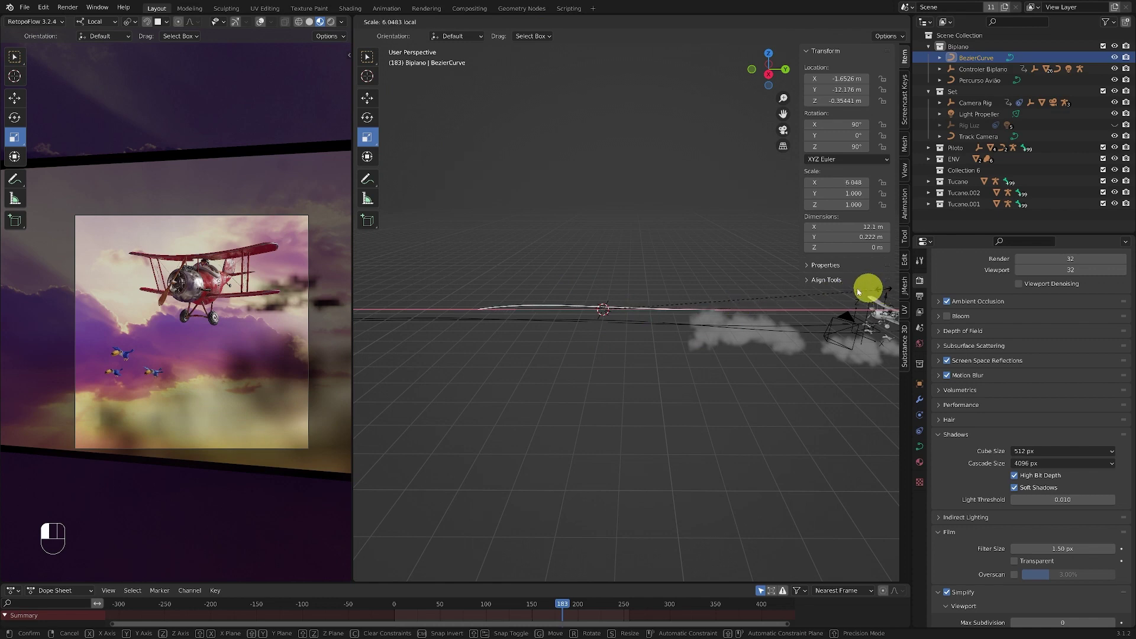
pyautogui.keyDown('ctrl'); pyautogui.moveTo(858, 292); pyautogui.dragTo(682, 327, button='middle'); pyautogui.keyUp('ctrl')
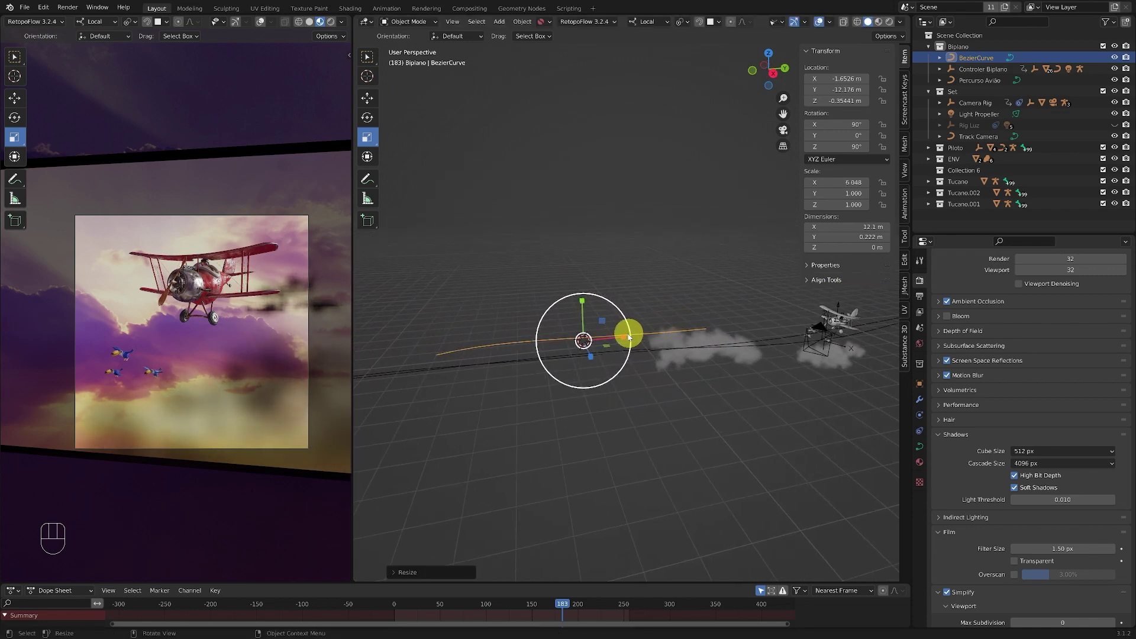
pyautogui.moveTo(628, 336); pyautogui.dragTo(769, 313)
pyautogui.keyDown('ctrl'); pyautogui.moveTo(680, 330); pyautogui.dragTo(655, 354, button='middle'); pyautogui.keyUp('ctrl')
pyautogui.moveTo(720, 336); pyautogui.dragTo(613, 343, button='middle')
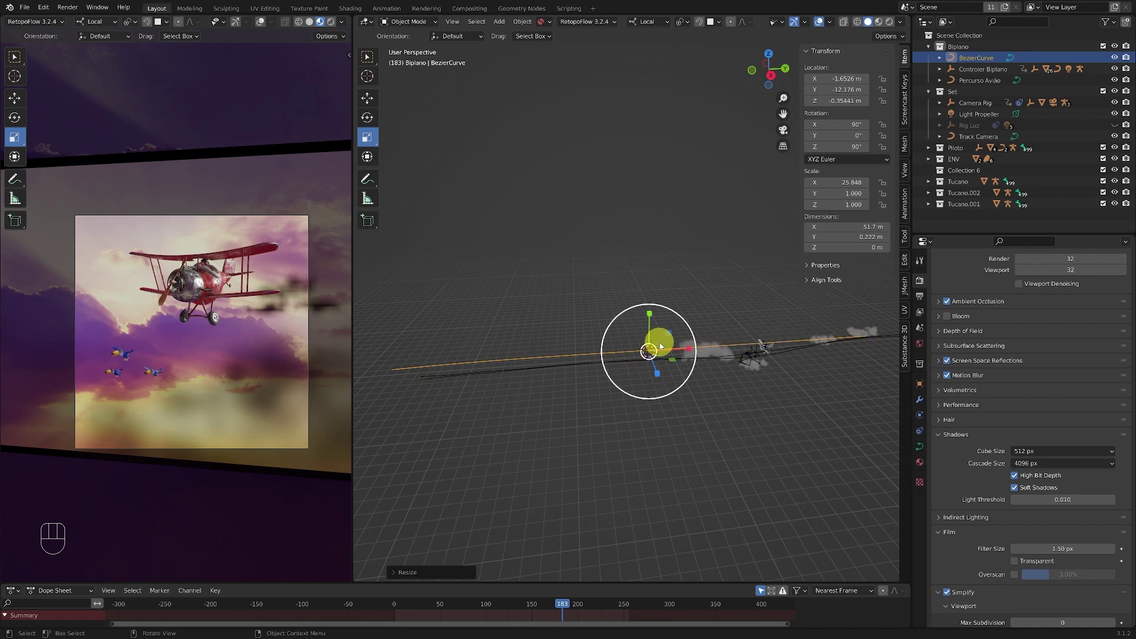
pyautogui.moveTo(655, 342); pyautogui.dragTo(664, 338, button='middle')
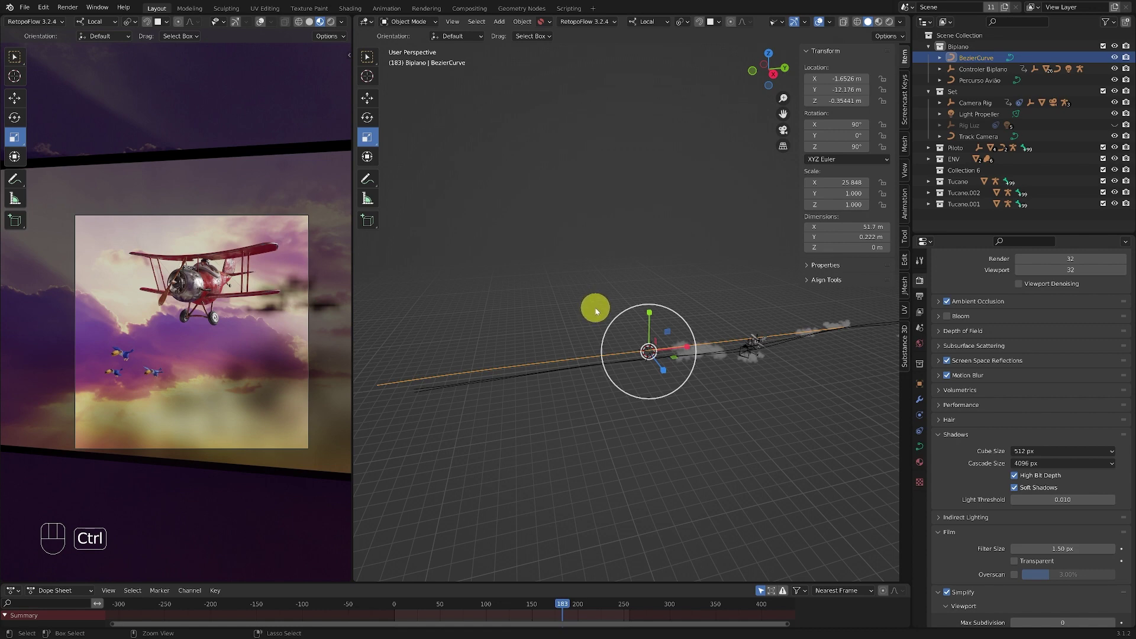
# Apply the Bezier curve's scale and deselect it.
pyautogui.hotkey('ctrl', 'a')
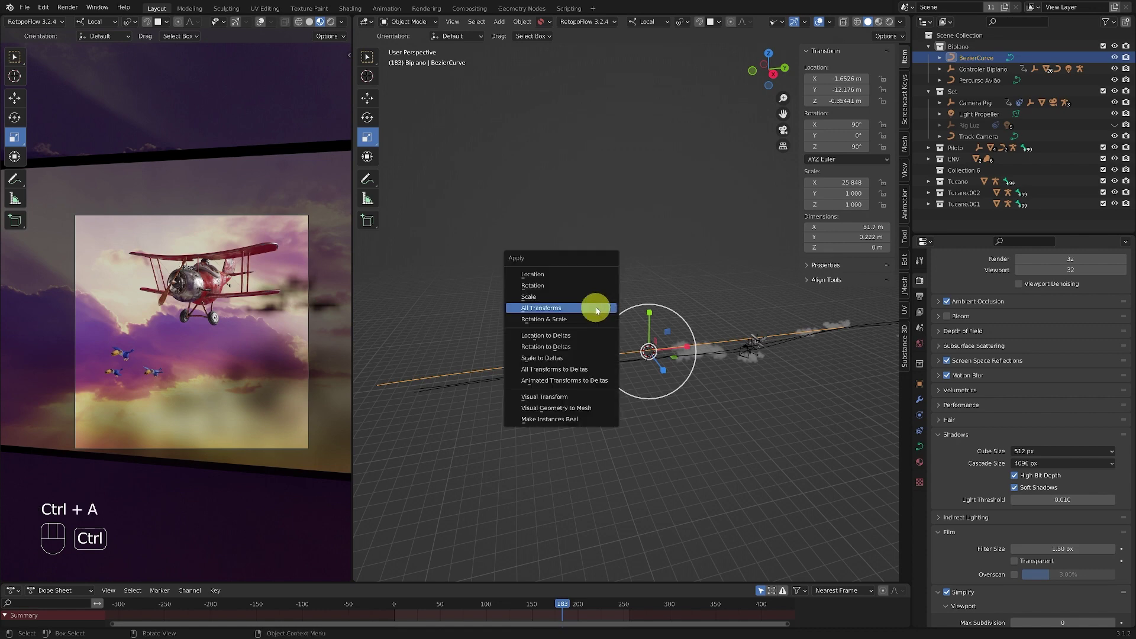
pyautogui.click(533, 297)
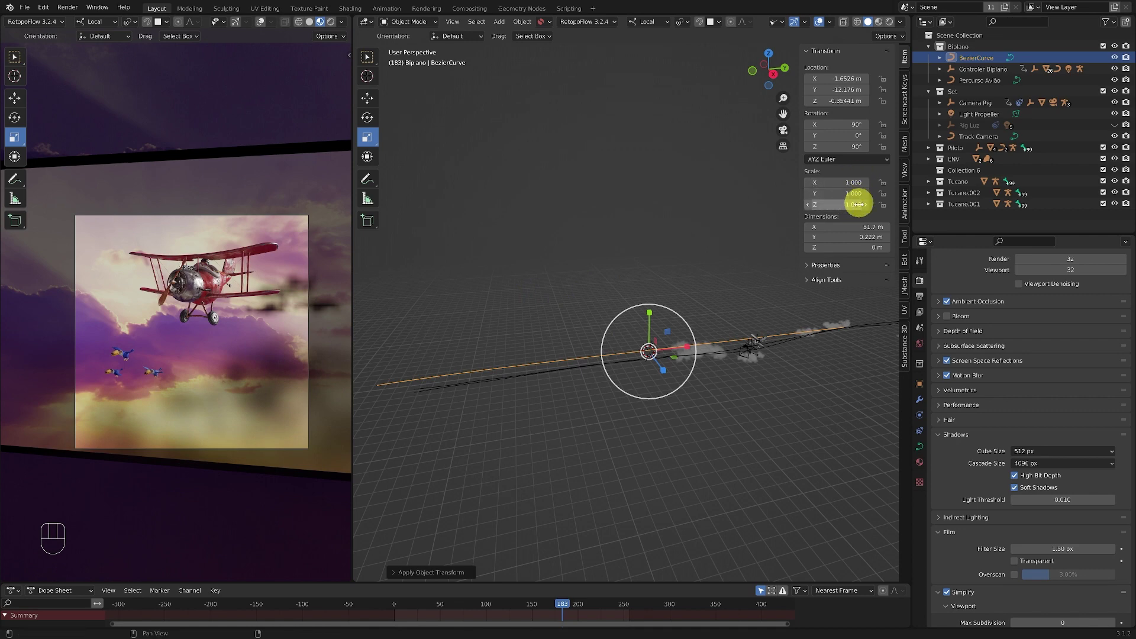
pyautogui.click(655, 337)
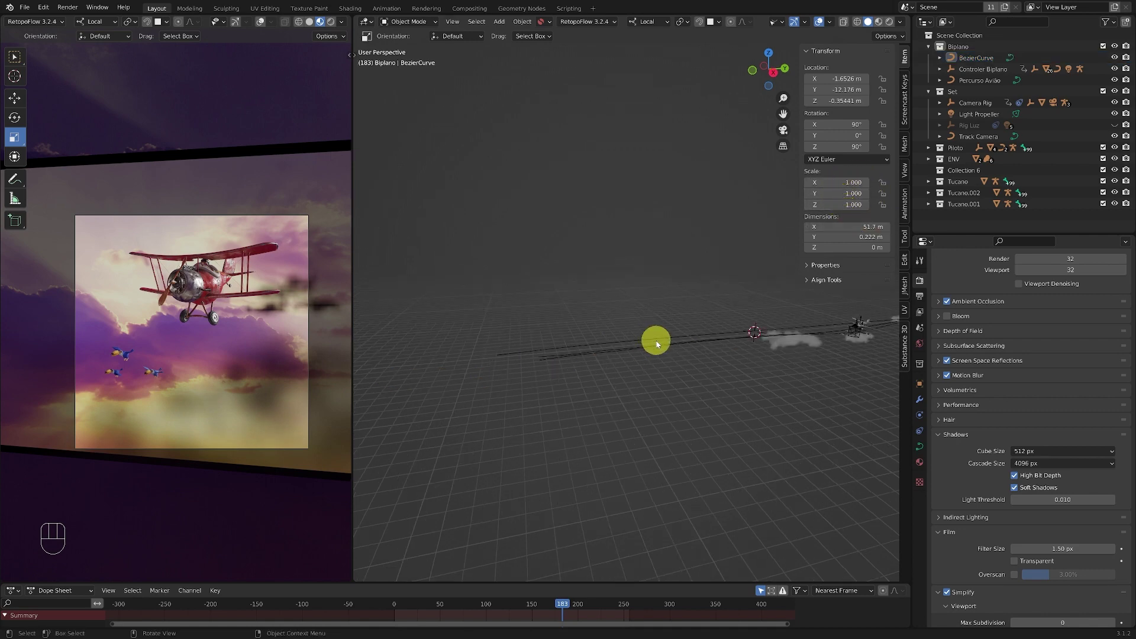
# Hide the viewport's tool shelf, reselect the Bezier curve and switch it to Edit Mode.
pyautogui.press('t')
pyautogui.moveTo(655, 337)
pyautogui.keyDown('shift'); pyautogui.mouseDown(button='middle')
pyautogui.moveTo(714, 318)
pyautogui.moveTo(642, 355)
pyautogui.mouseUp(button='middle'); pyautogui.keyUp('shift')
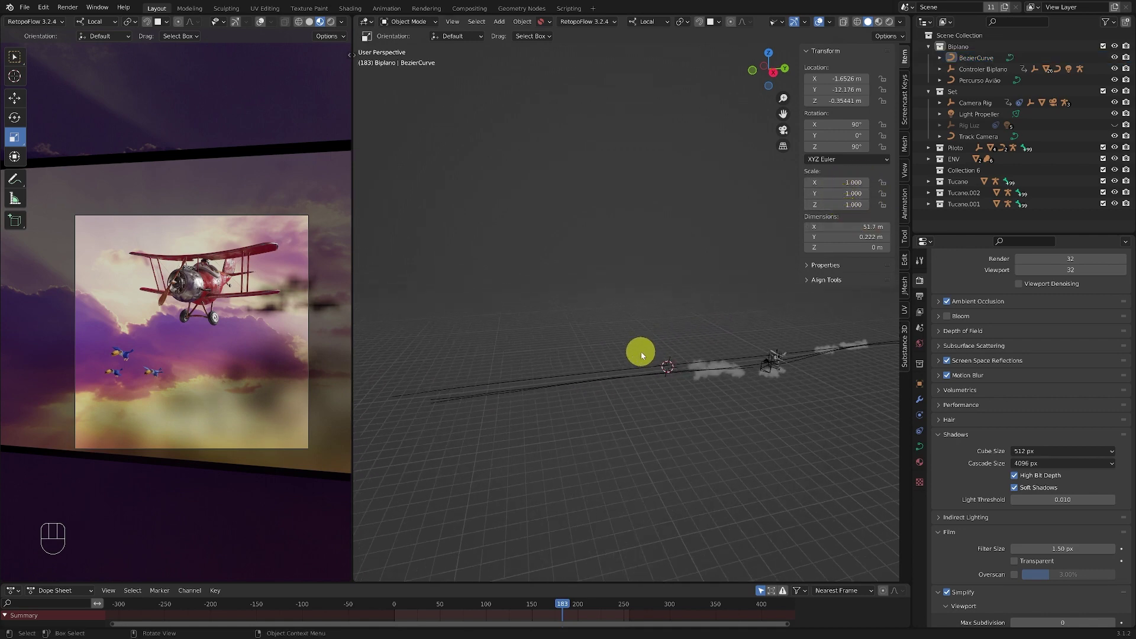
pyautogui.click(731, 362)
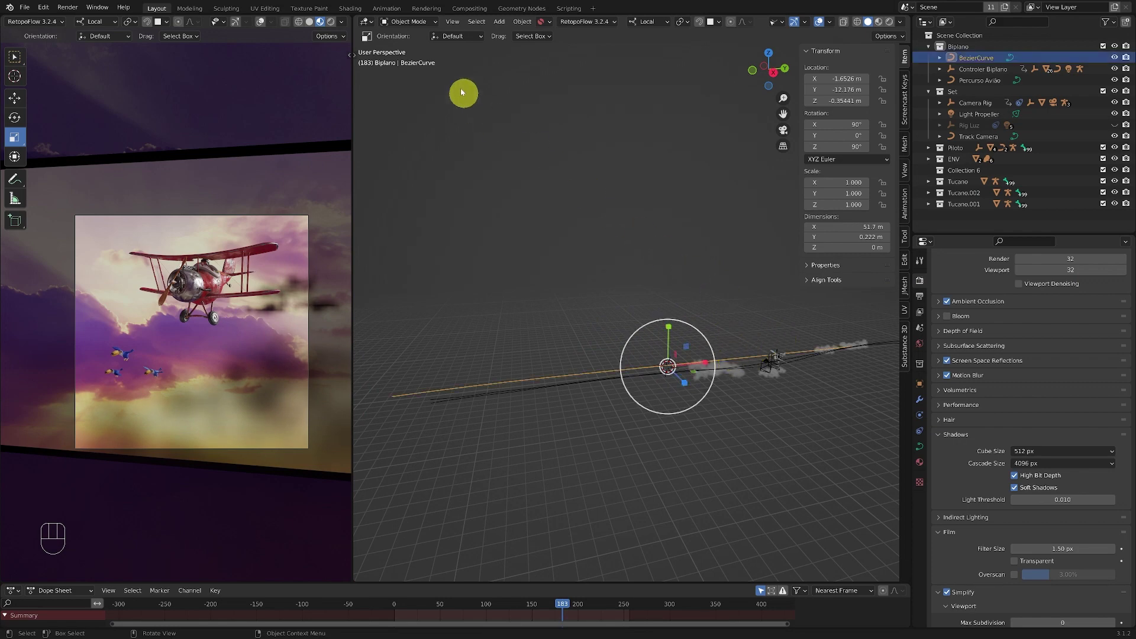
pyautogui.click(433, 22)
pyautogui.click(408, 46)
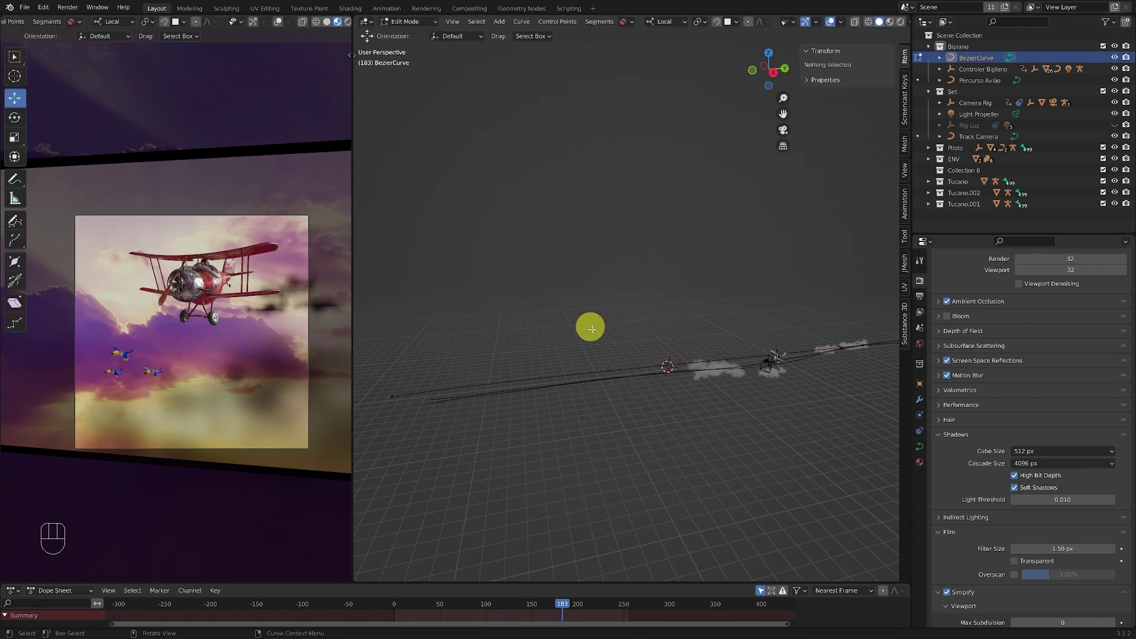
# Box-select the curve's end control point farthest from the biplane and raise it freehand to a local Y of about 1.5 m.
pyautogui.keyDown('ctrl'); pyautogui.moveTo(533, 334); pyautogui.dragTo(611, 337, button='middle'); pyautogui.keyUp('ctrl')
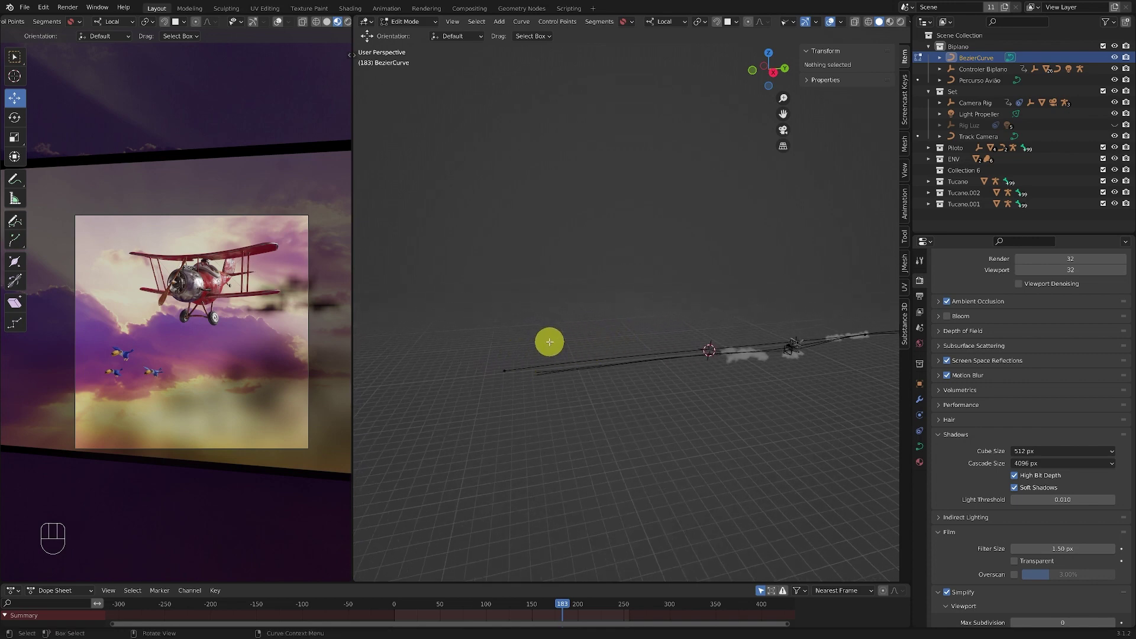
pyautogui.keyDown('shift'); pyautogui.moveTo(543, 335); pyautogui.dragTo(511, 393, button='middle'); pyautogui.keyUp('shift')
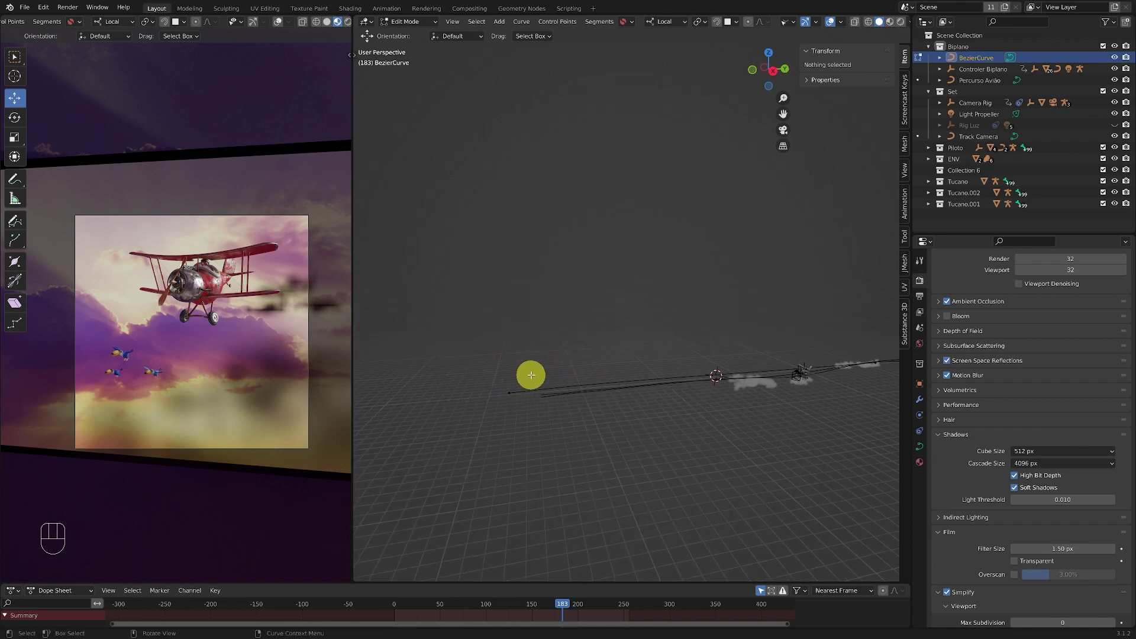
pyautogui.click(516, 379)
pyautogui.click(550, 354)
pyautogui.press('b')
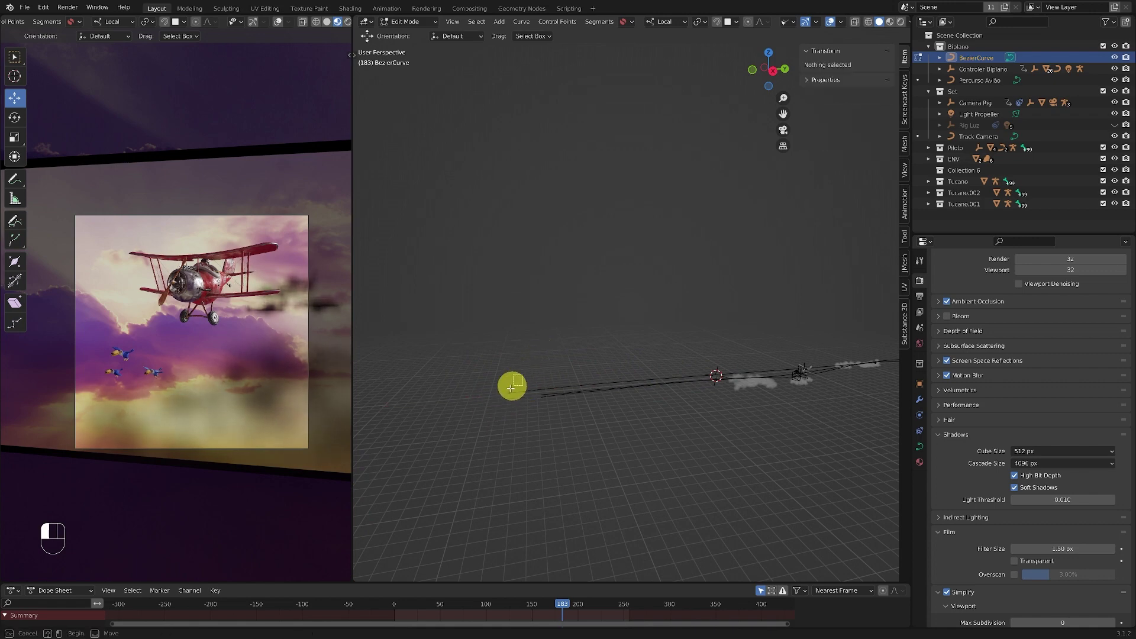
pyautogui.moveTo(499, 404); pyautogui.dragTo(519, 393)
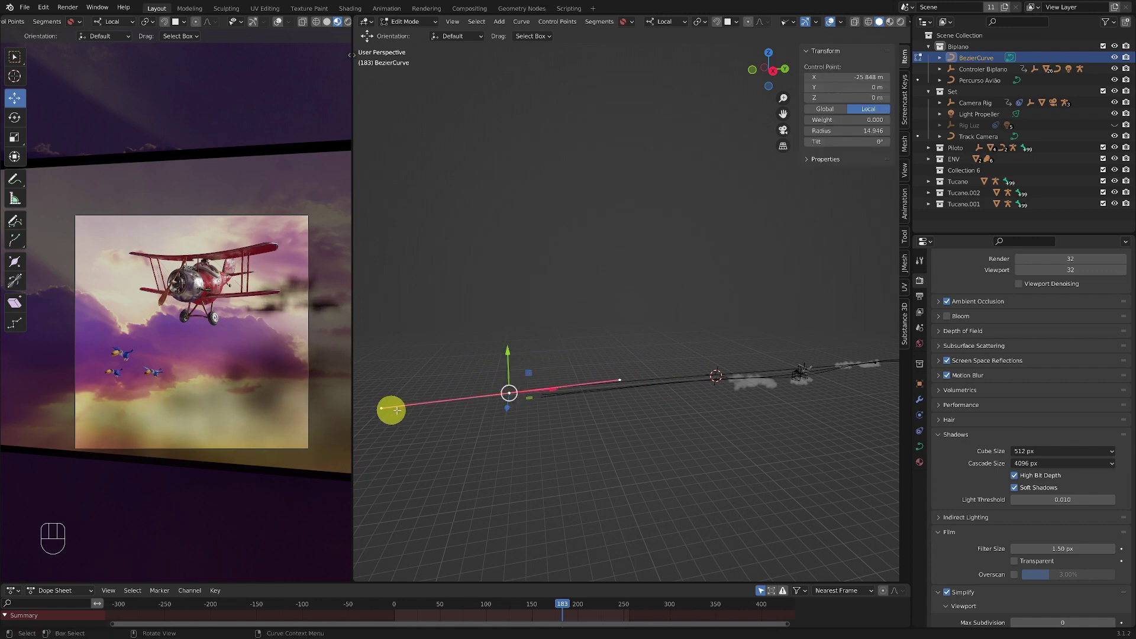
pyautogui.moveTo(637, 372); pyautogui.dragTo(568, 355, button='middle')
pyautogui.click(568, 355)
pyautogui.click(522, 402)
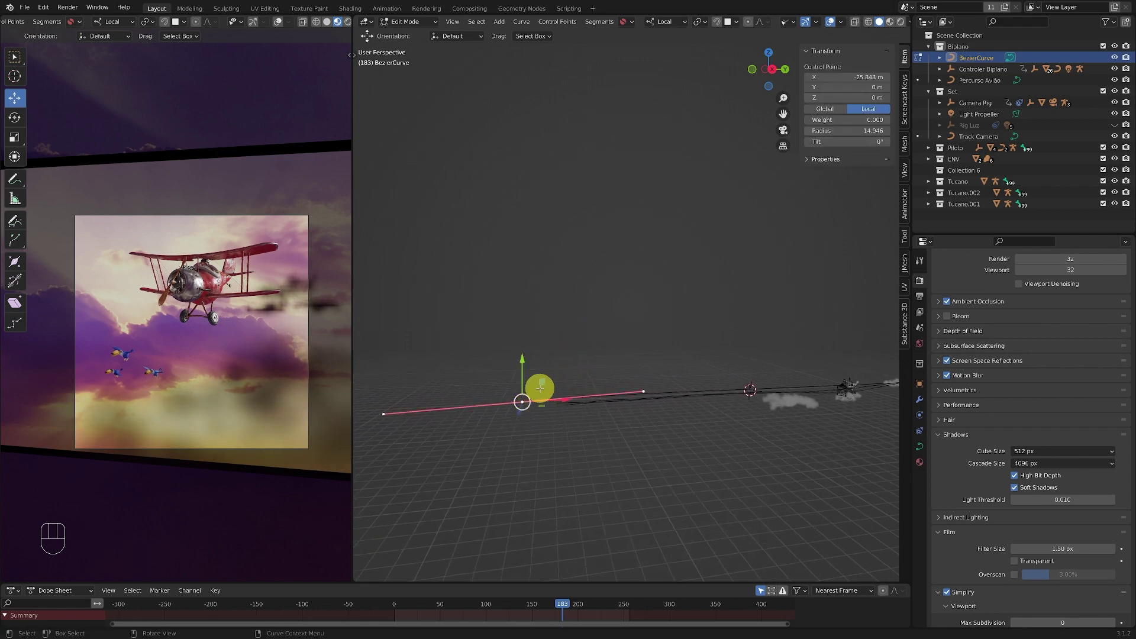
pyautogui.press('g')
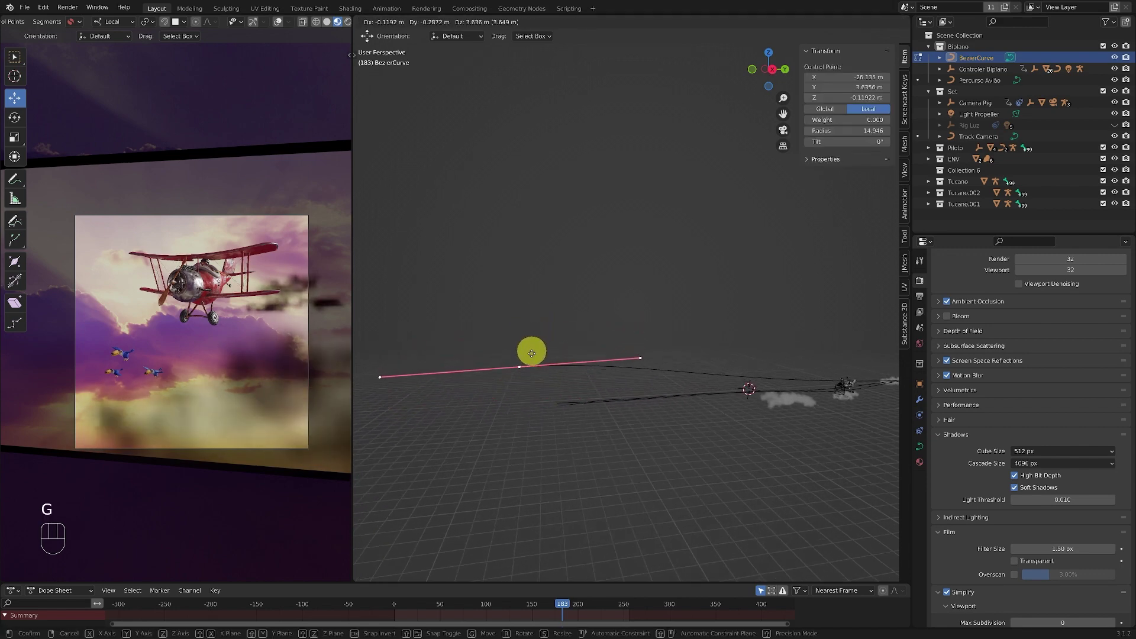
pyautogui.click(531, 371)
# Try moving the curve's end control point once more, undo that change and clear the selection.
pyautogui.moveTo(531, 372); pyautogui.dragTo(631, 329, button='middle')
pyautogui.press('g')
pyautogui.rightClick(662, 371)
pyautogui.hotkey('ctrl', 'z')
pyautogui.click(632, 329)
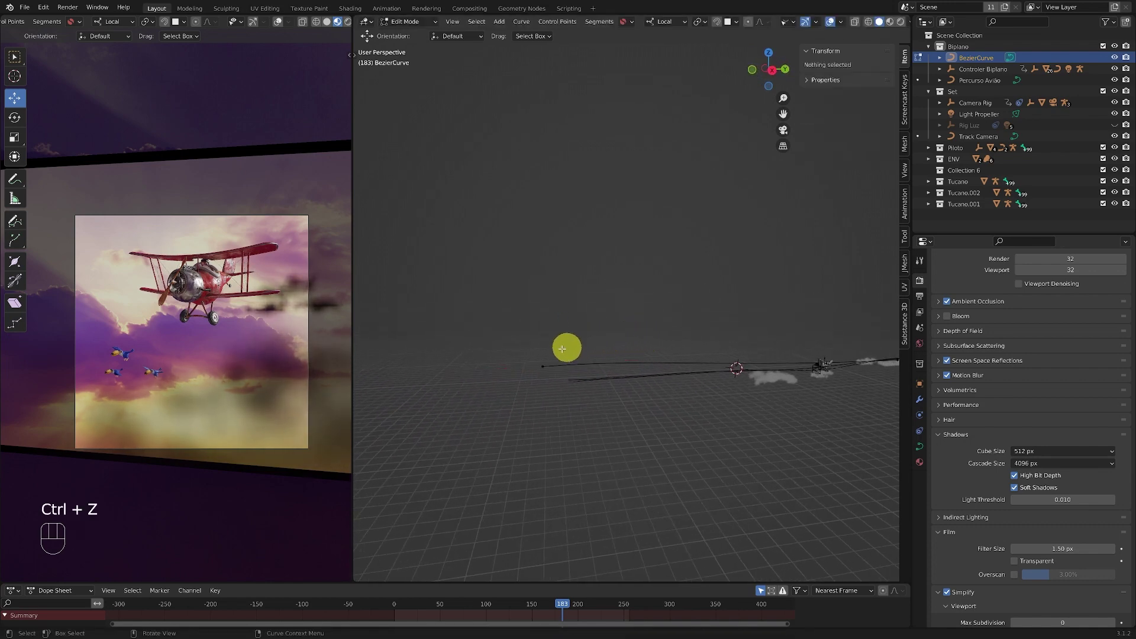
# Try pulling the end control point's inner handle upward to bend the curve, and undo the moves.
pyautogui.moveTo(562, 348); pyautogui.dragTo(519, 381)
pyautogui.click(660, 356)
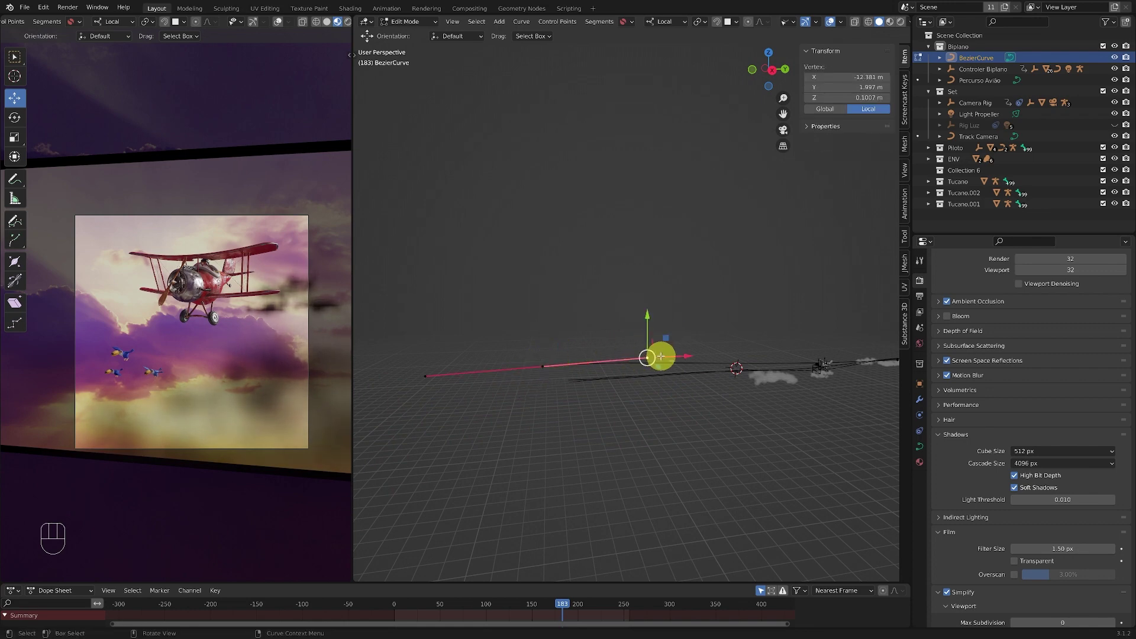
pyautogui.press('g')
pyautogui.press('g')
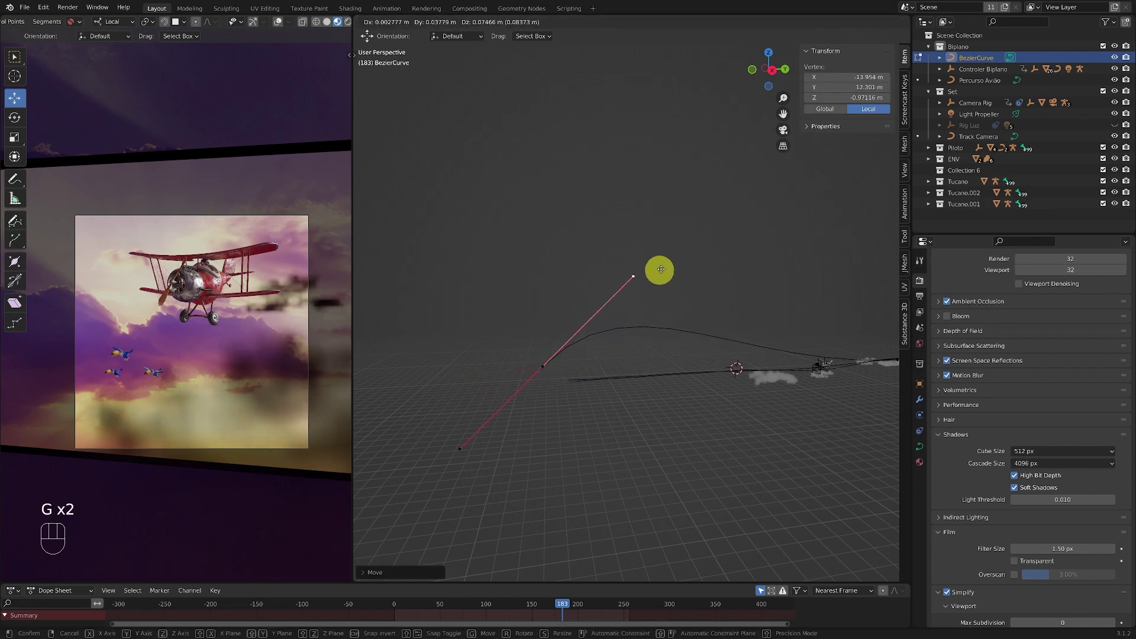
pyautogui.hotkey('ctrl', 'z')
pyautogui.hotkey('ctrl', 'z')
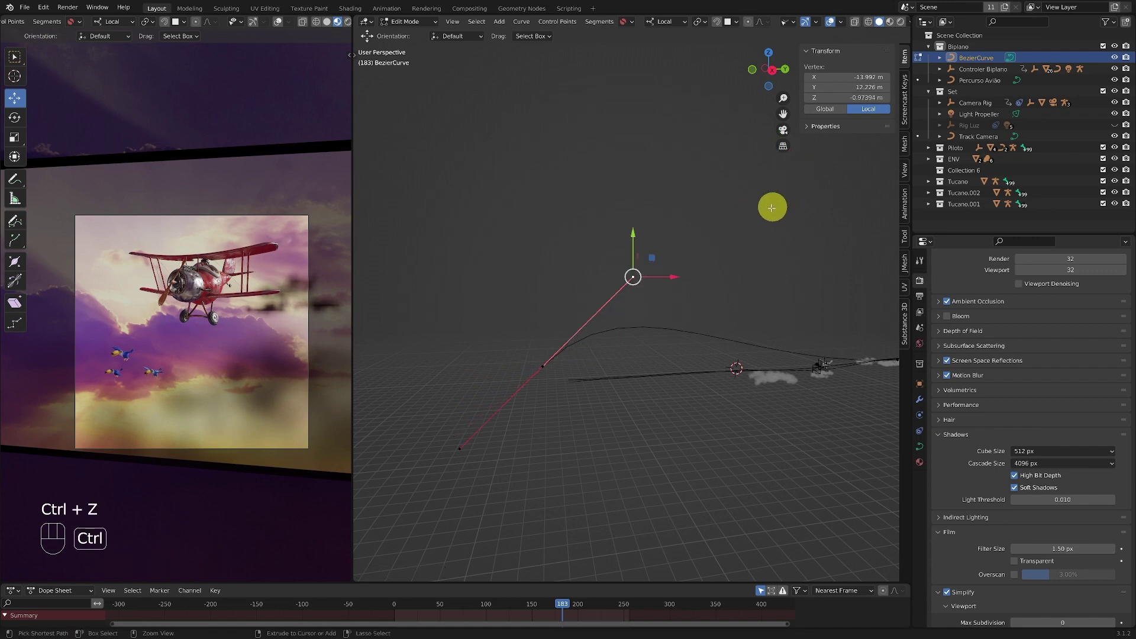
# Select the curve's end control point, try rotating its handles freehand and undo the rotation.
pyautogui.click(556, 363)
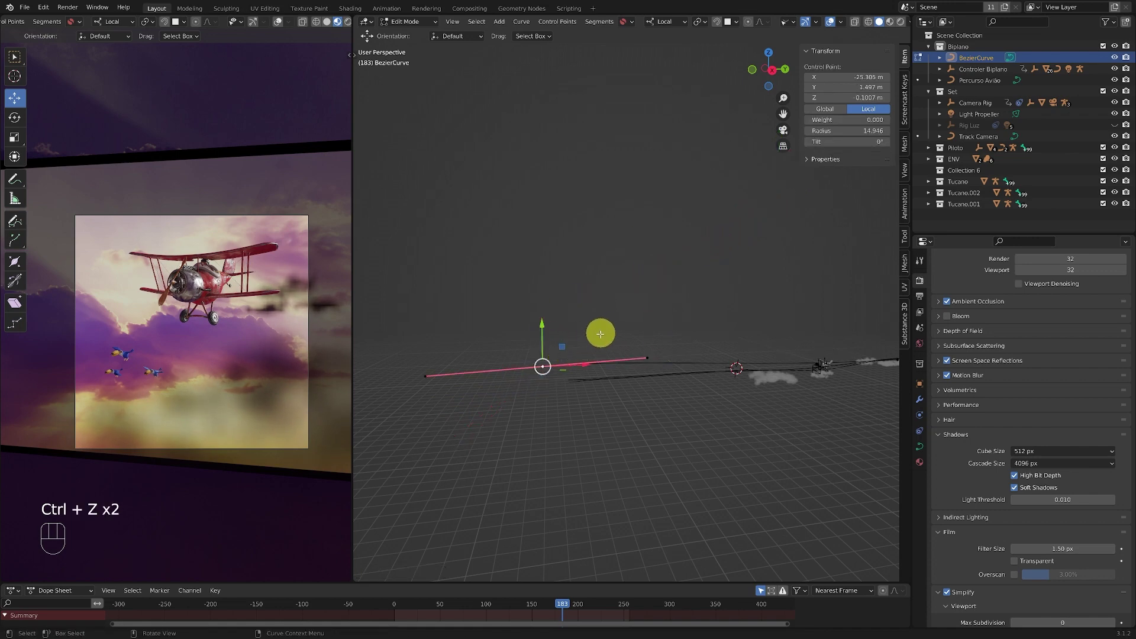
pyautogui.moveTo(600, 334); pyautogui.dragTo(597, 379, button='middle')
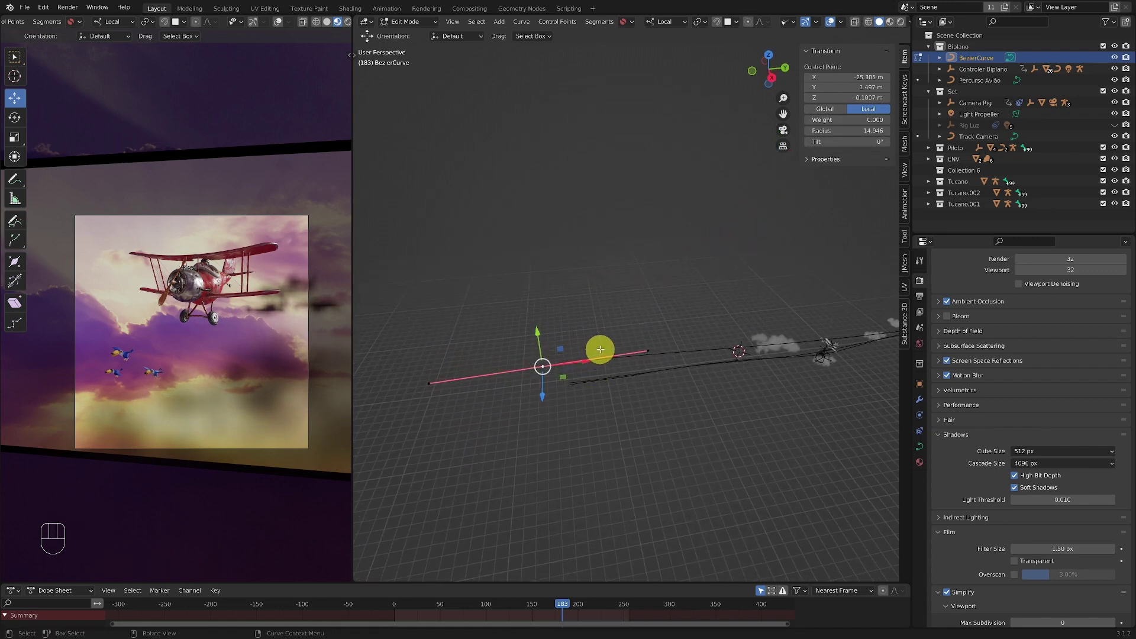
pyautogui.press('r')
pyautogui.click(536, 285)
pyautogui.moveTo(558, 342); pyautogui.dragTo(611, 331, button='middle')
pyautogui.hotkey('ctrl', 'z')
# Try tilting the end control point's handles upward and lengthening them with Scale, undo both changes and deselect everything.
pyautogui.press('r')
pyautogui.click(588, 294)
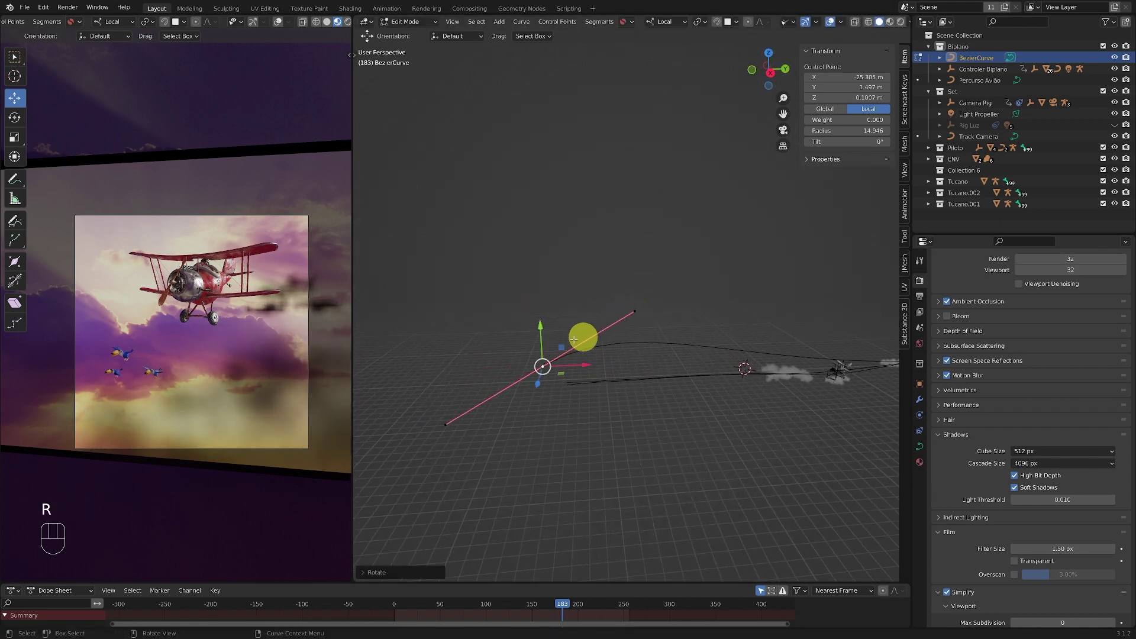
pyautogui.press('s')
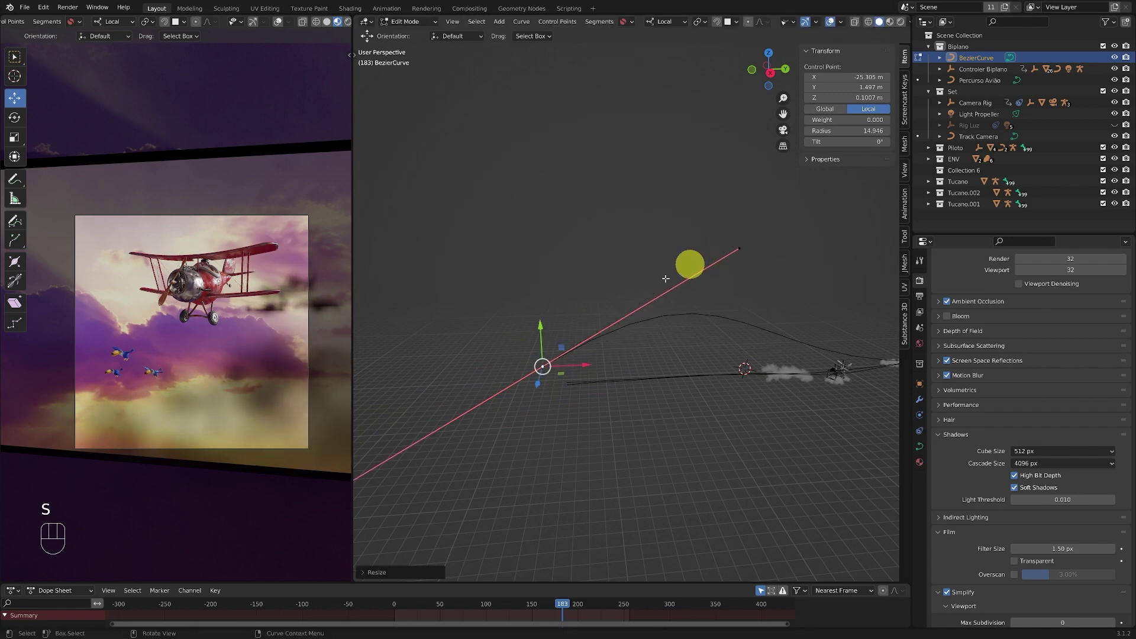
pyautogui.click(605, 327)
pyautogui.keyDown('ctrl'); pyautogui.moveTo(604, 353); pyautogui.dragTo(641, 343, button='middle'); pyautogui.keyUp('ctrl')
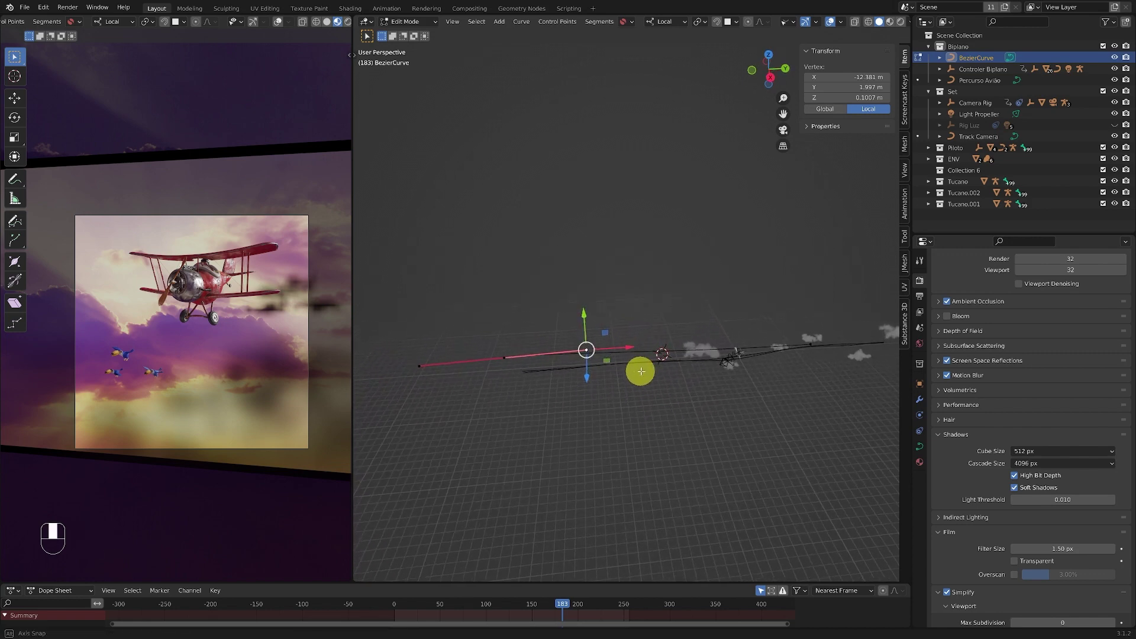
pyautogui.click(623, 323)
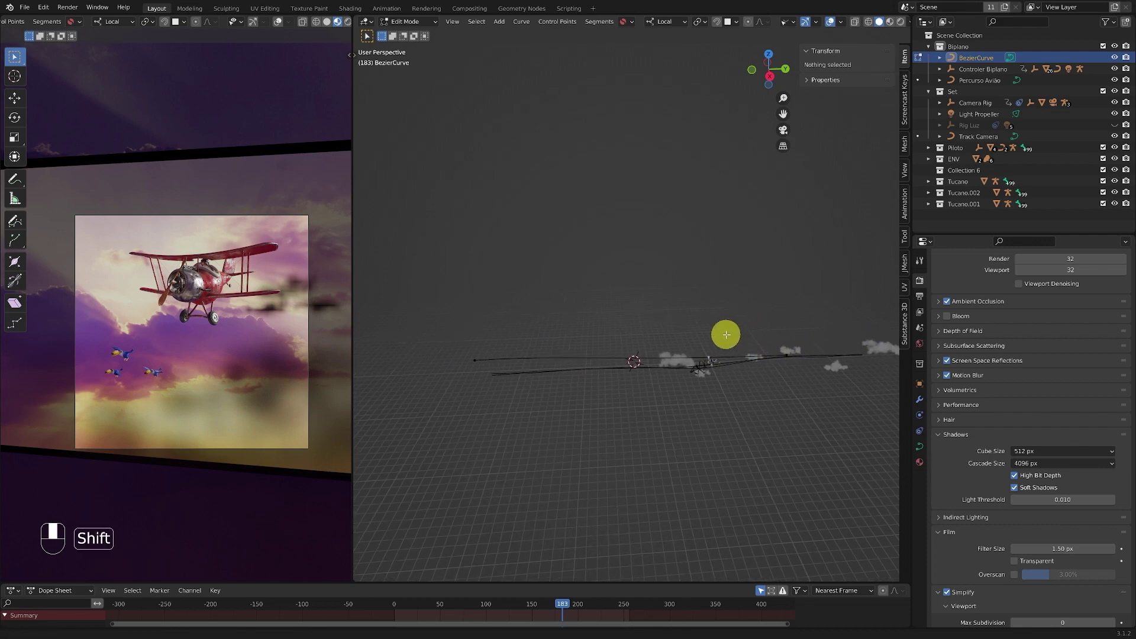
# Select both end control points of the Bezier curve and subdivide the segment between them.
pyautogui.moveTo(727, 332); pyautogui.dragTo(700, 299, button='middle')
pyautogui.click(512, 366)
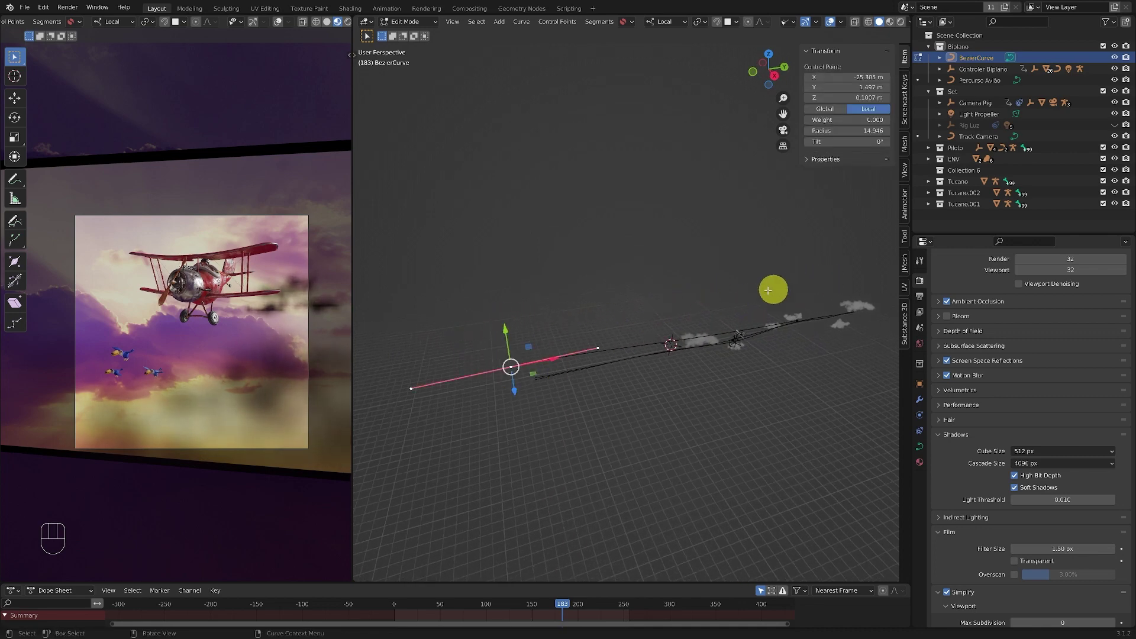
pyautogui.click(796, 320)
pyautogui.moveTo(761, 312)
pyautogui.keyDown('shift'); pyautogui.mouseDown(button='middle')
pyautogui.moveTo(702, 330)
pyautogui.moveTo(761, 337)
pyautogui.moveTo(730, 337)
pyautogui.moveTo(778, 322)
pyautogui.moveTo(756, 332)
pyautogui.mouseUp(button='middle'); pyautogui.keyUp('shift')
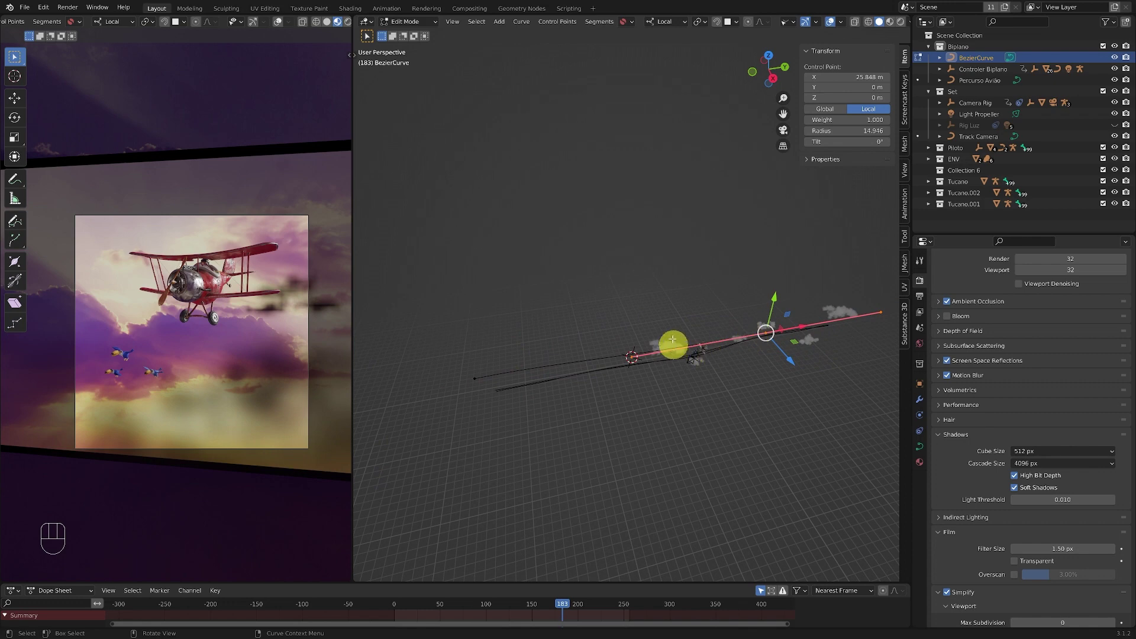
pyautogui.click(626, 345)
pyautogui.click(767, 332)
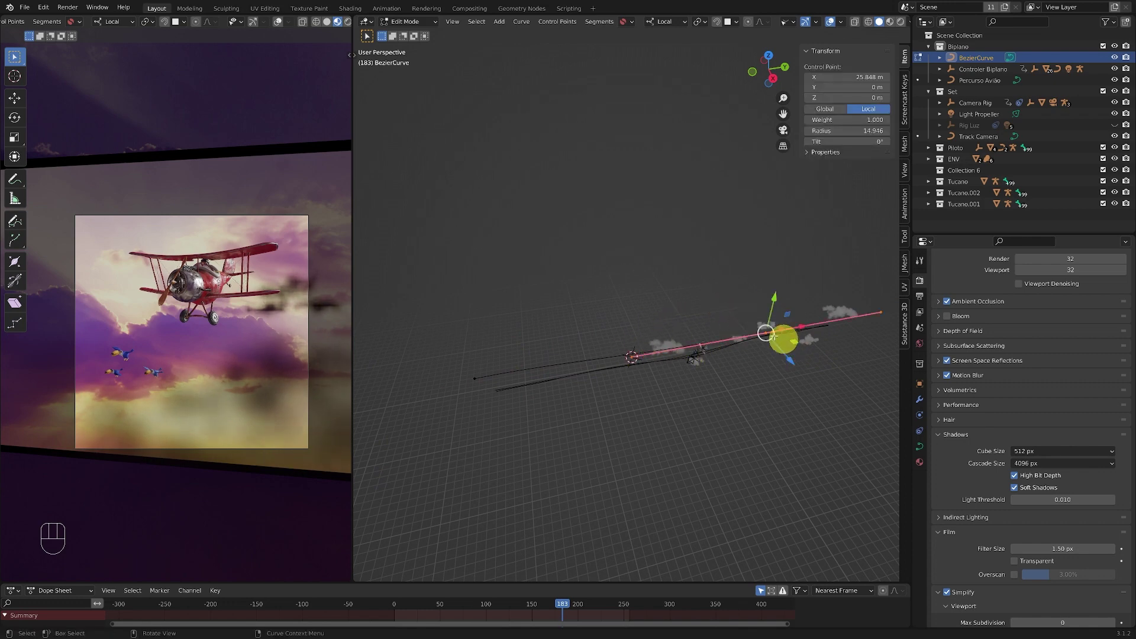
pyautogui.keyDown('shift'); pyautogui.moveTo(532, 349); pyautogui.dragTo(467, 392); pyautogui.keyUp('shift')
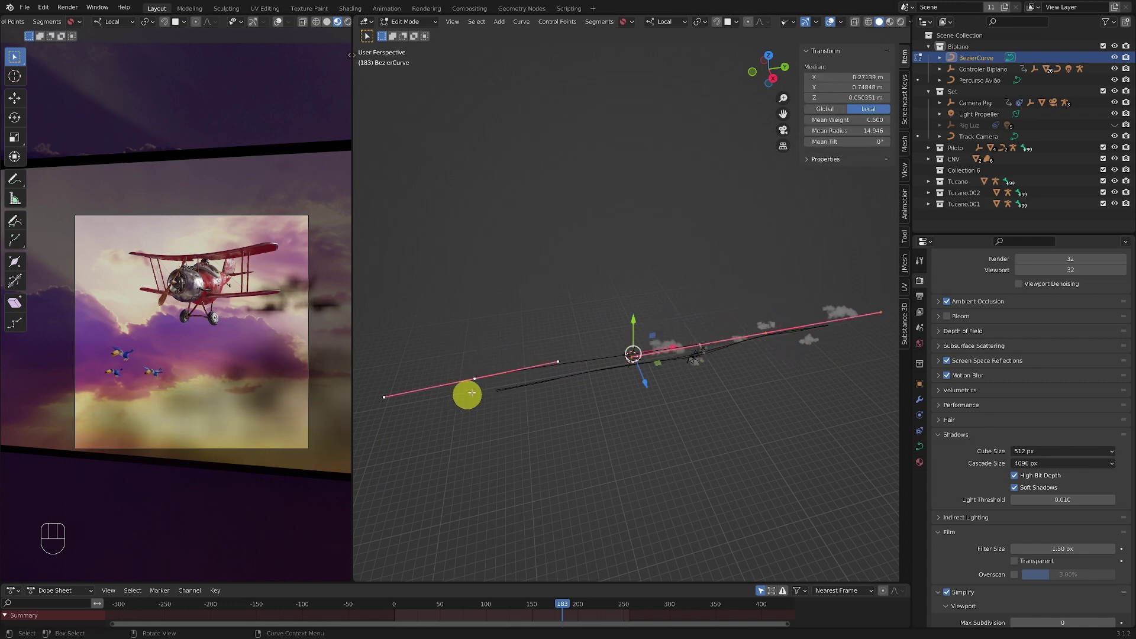
pyautogui.rightClick(606, 357)
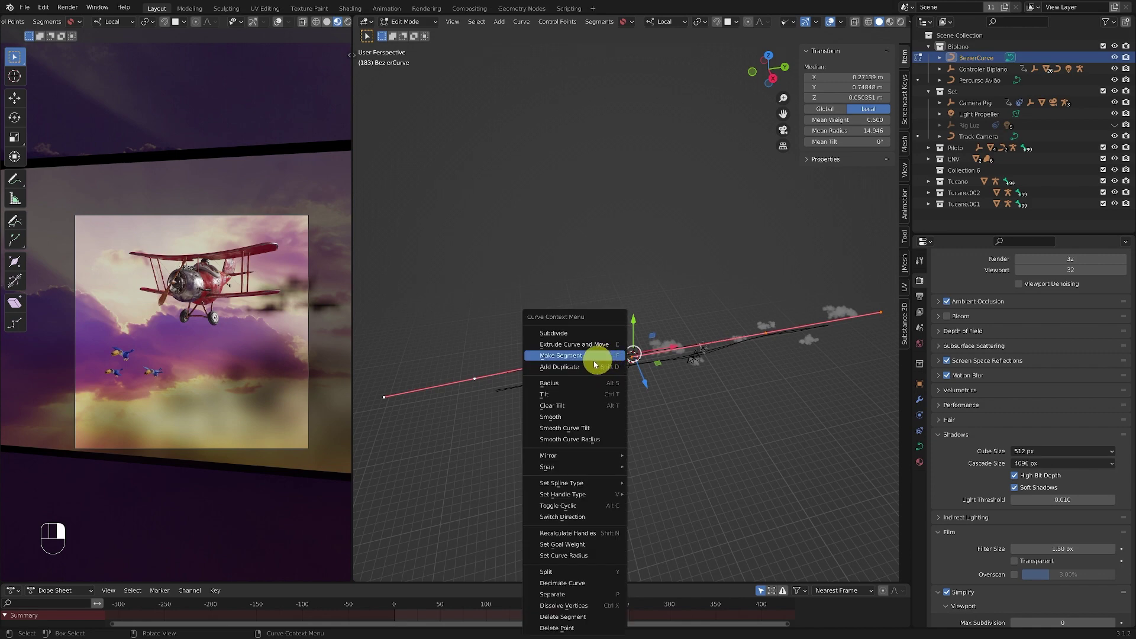
pyautogui.click(557, 335)
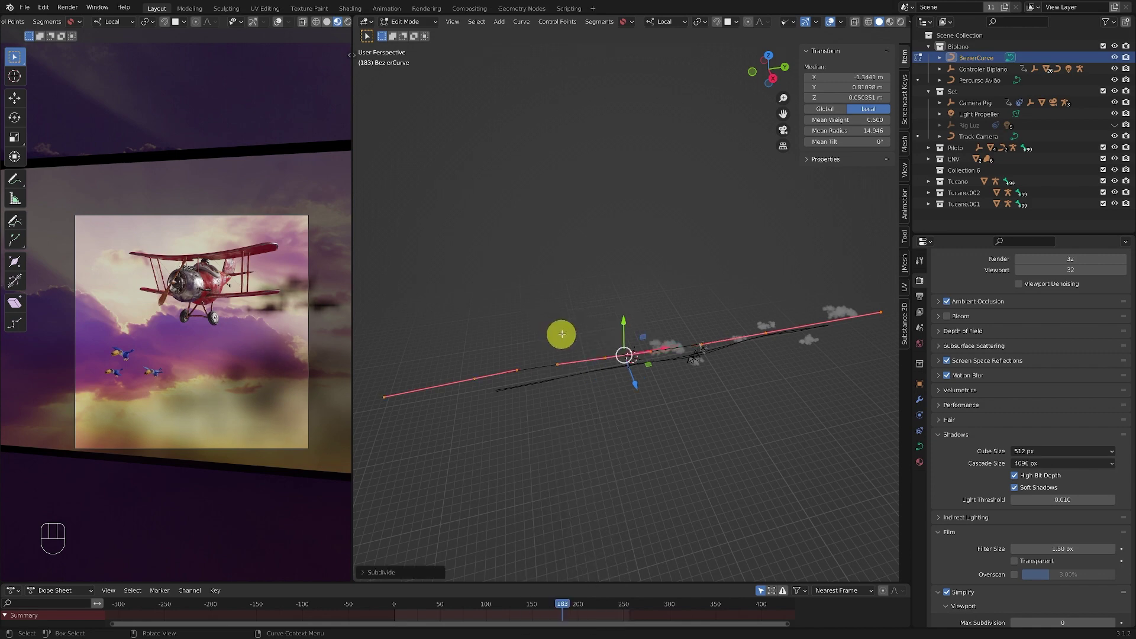
# Examine the subdivided curve's control points one by one along its length and clear the selection.
pyautogui.click(633, 319)
pyautogui.click(632, 354)
pyautogui.moveTo(633, 354)
pyautogui.mouseDown(button='middle')
pyautogui.moveTo(634, 304)
pyautogui.moveTo(637, 359)
pyautogui.mouseUp(button='middle')
pyautogui.click(704, 317)
pyautogui.keyDown('shift'); pyautogui.moveTo(718, 317); pyautogui.dragTo(621, 337, button='middle'); pyautogui.keyUp('shift')
pyautogui.click(691, 329)
pyautogui.click(711, 289)
pyautogui.click(677, 343)
pyautogui.click(661, 311)
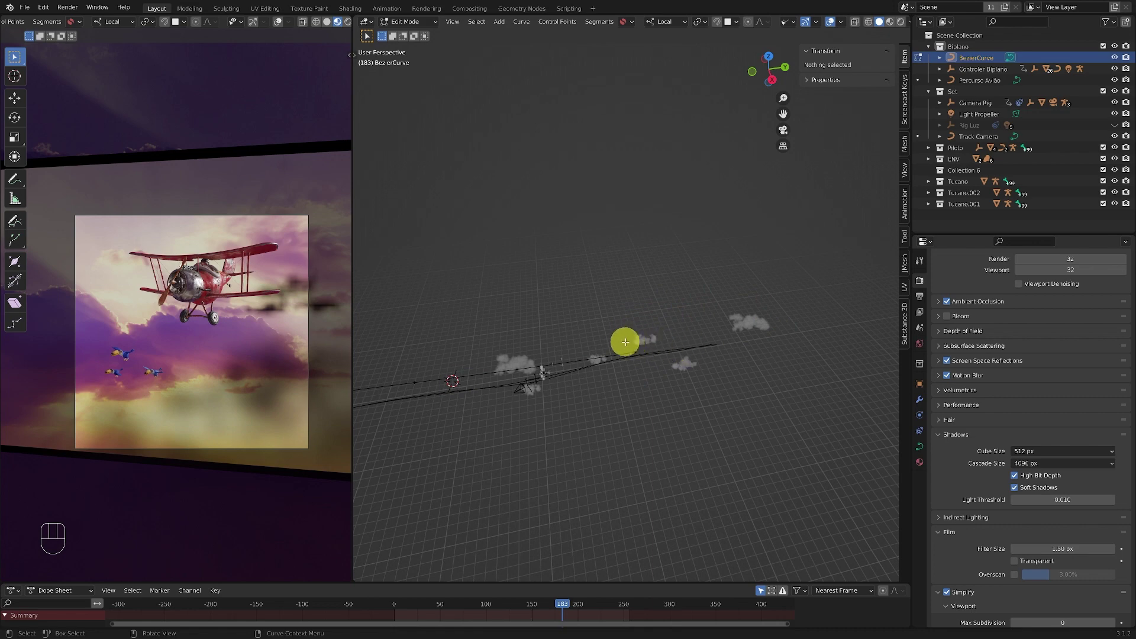
# Select the curve's far end control point and try extruding a new control point beyond it, extending the path.
pyautogui.click(675, 345)
pyautogui.press('e')
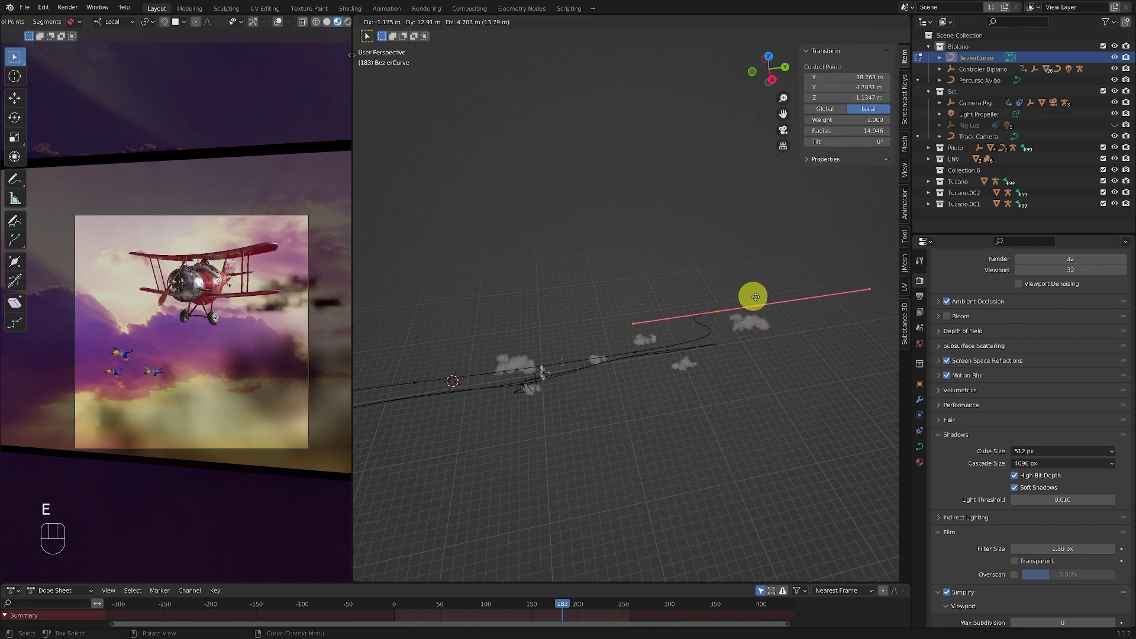
pyautogui.click(832, 308)
pyautogui.moveTo(833, 308); pyautogui.dragTo(626, 326, button='middle')
pyautogui.press('v')
pyautogui.click(779, 294)
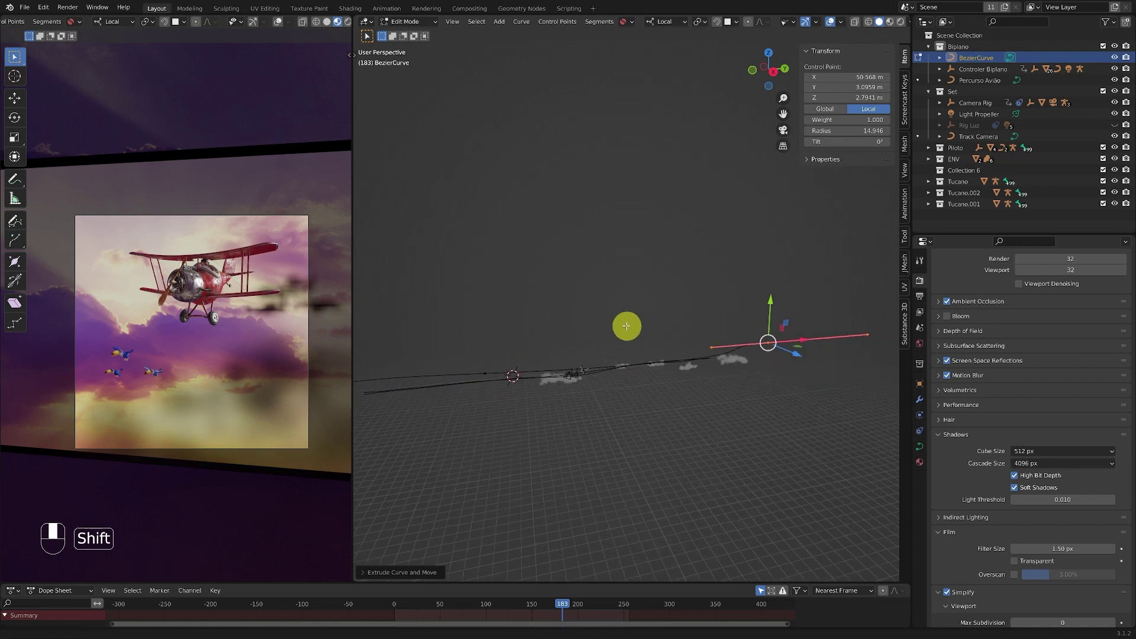
pyautogui.keyDown('ctrl'); pyautogui.moveTo(694, 324); pyautogui.dragTo(679, 379, button='middle'); pyautogui.keyUp('ctrl')
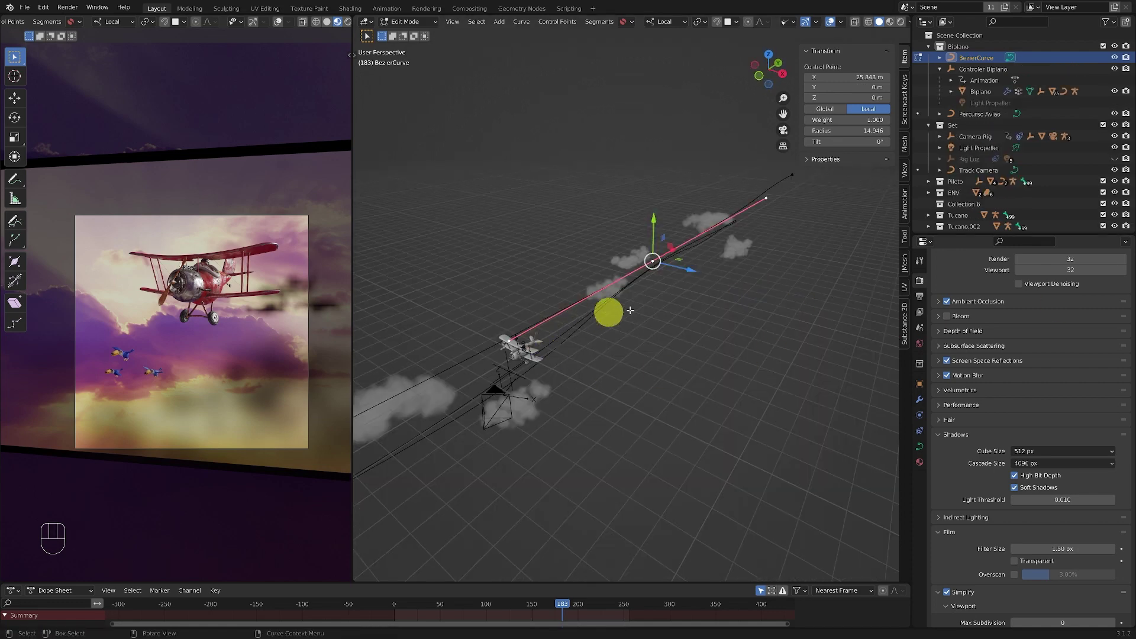
# Leave Edit Mode for Object Mode and delete the demonstration Bezier curve.
pyautogui.click(683, 258)
pyautogui.click(654, 260)
pyautogui.press('Tab')
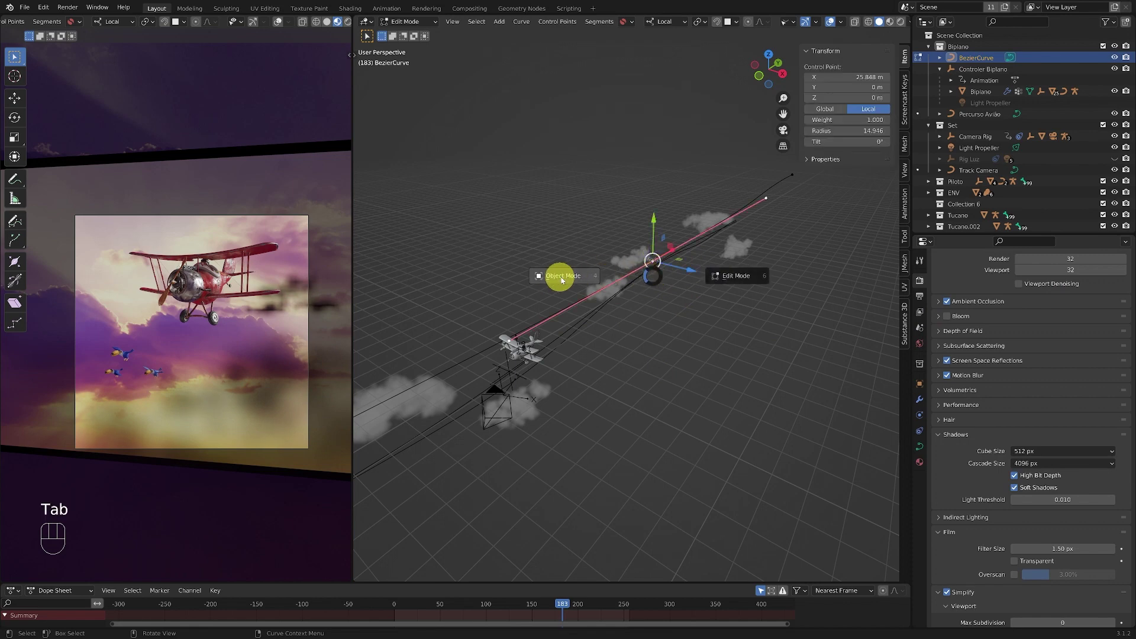
pyautogui.click(563, 316)
pyautogui.moveTo(553, 312); pyautogui.dragTo(571, 282, button='middle')
pyautogui.press('x')
pyautogui.click(481, 311)
# Select the Controler Biplano empty above the biplane and examine it together with the Biplano object it controls.
pyautogui.keyDown('ctrl'); pyautogui.moveTo(523, 344); pyautogui.dragTo(540, 321, button='middle'); pyautogui.keyUp('ctrl')
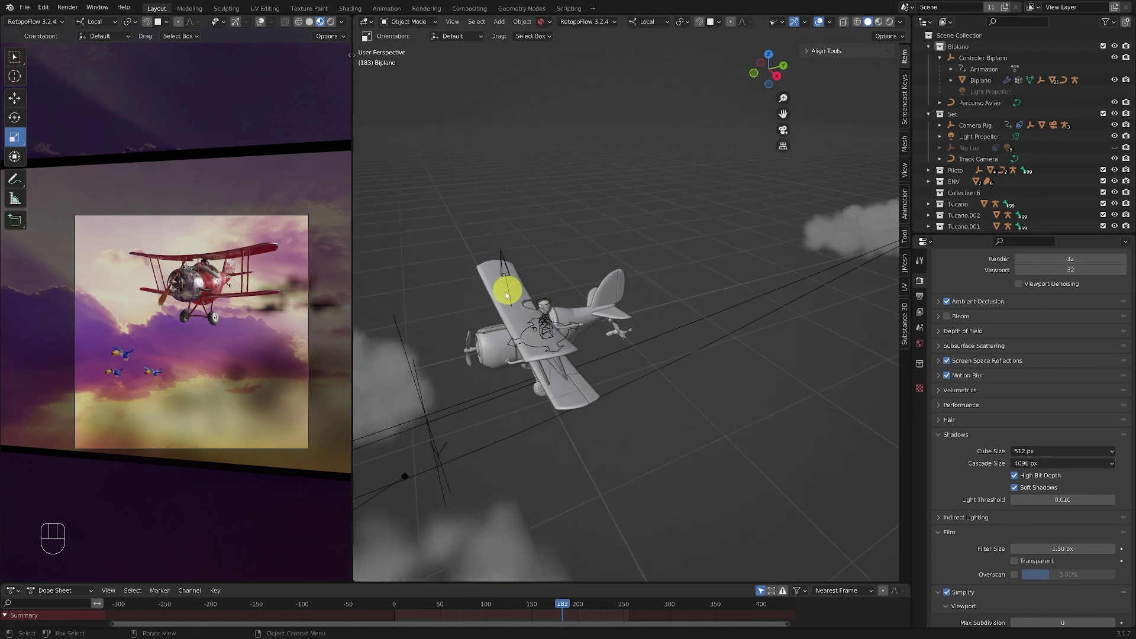
pyautogui.moveTo(546, 277); pyautogui.dragTo(562, 319, button='middle')
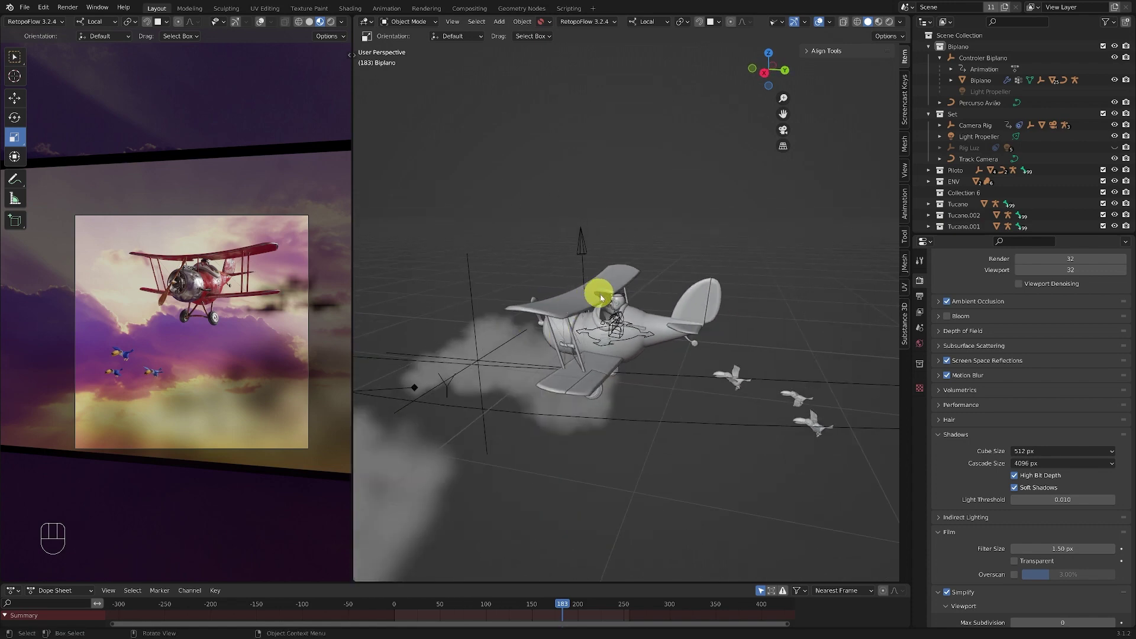
pyautogui.click(581, 248)
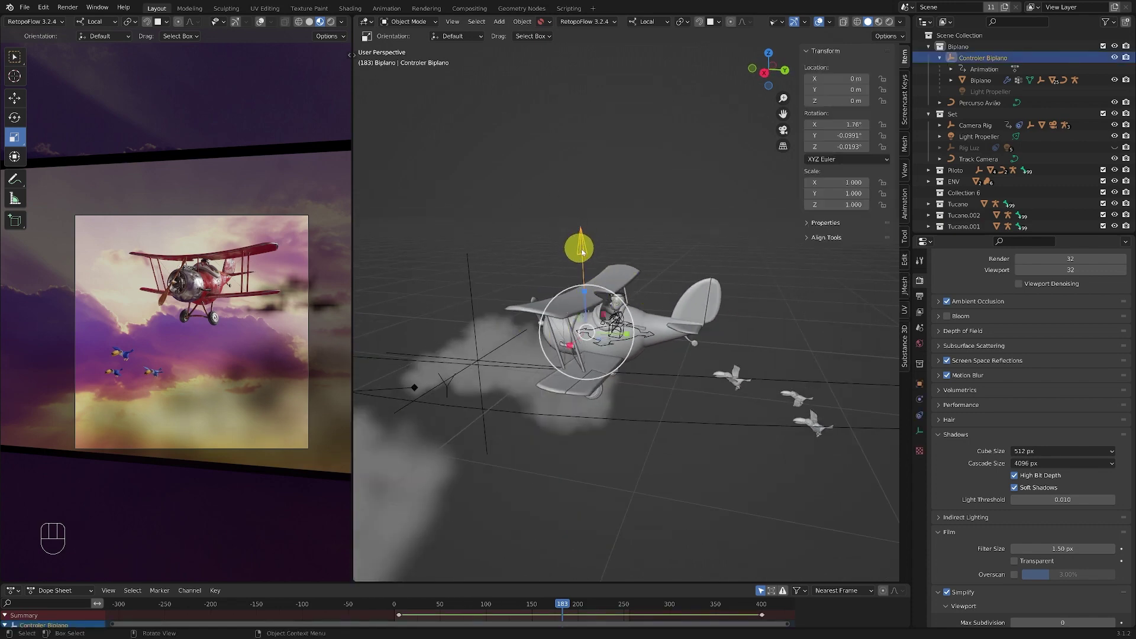
pyautogui.moveTo(582, 251)
pyautogui.mouseDown(button='middle')
pyautogui.moveTo(621, 253)
pyautogui.moveTo(578, 253)
pyautogui.mouseUp(button='middle')
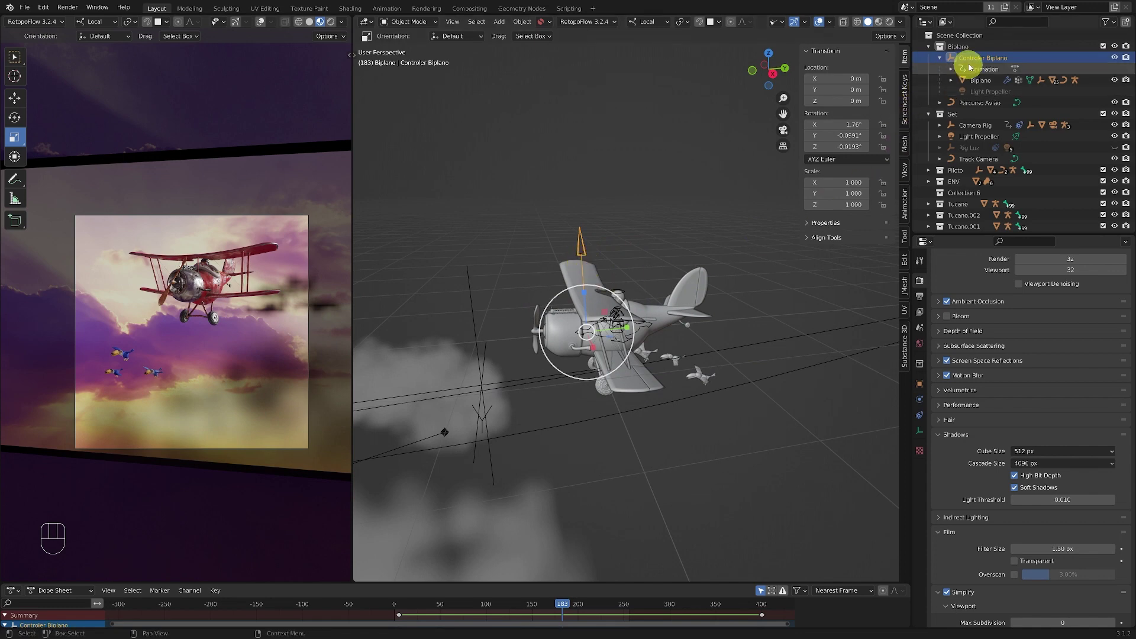
pyautogui.moveTo(692, 223); pyautogui.dragTo(601, 261, button='middle')
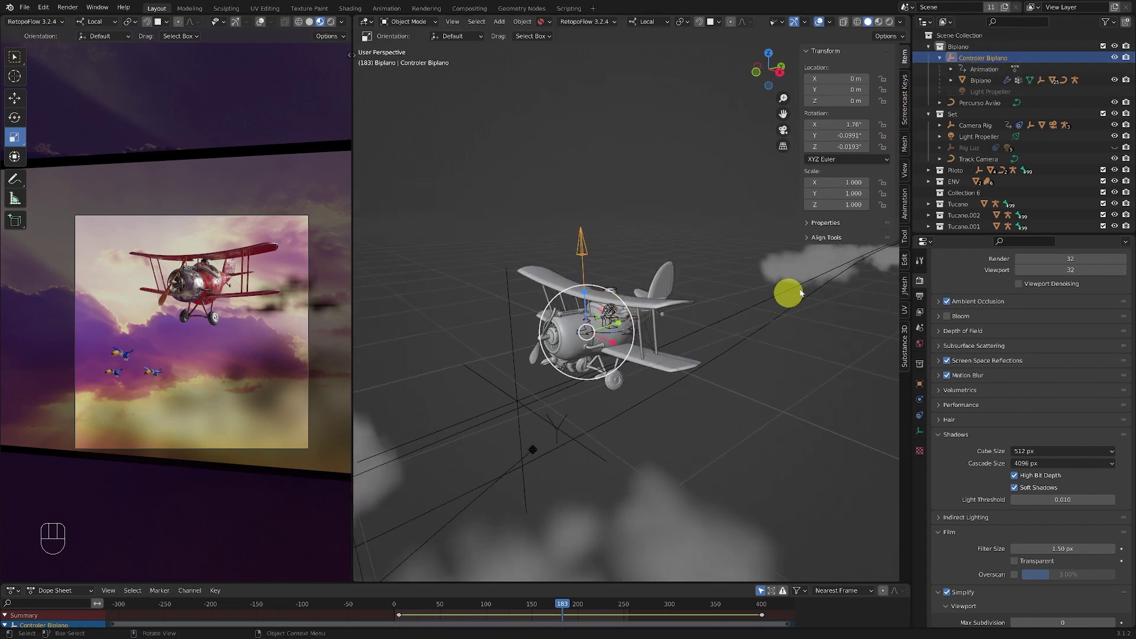
pyautogui.moveTo(814, 284); pyautogui.dragTo(642, 291, button='middle')
pyautogui.click(641, 311)
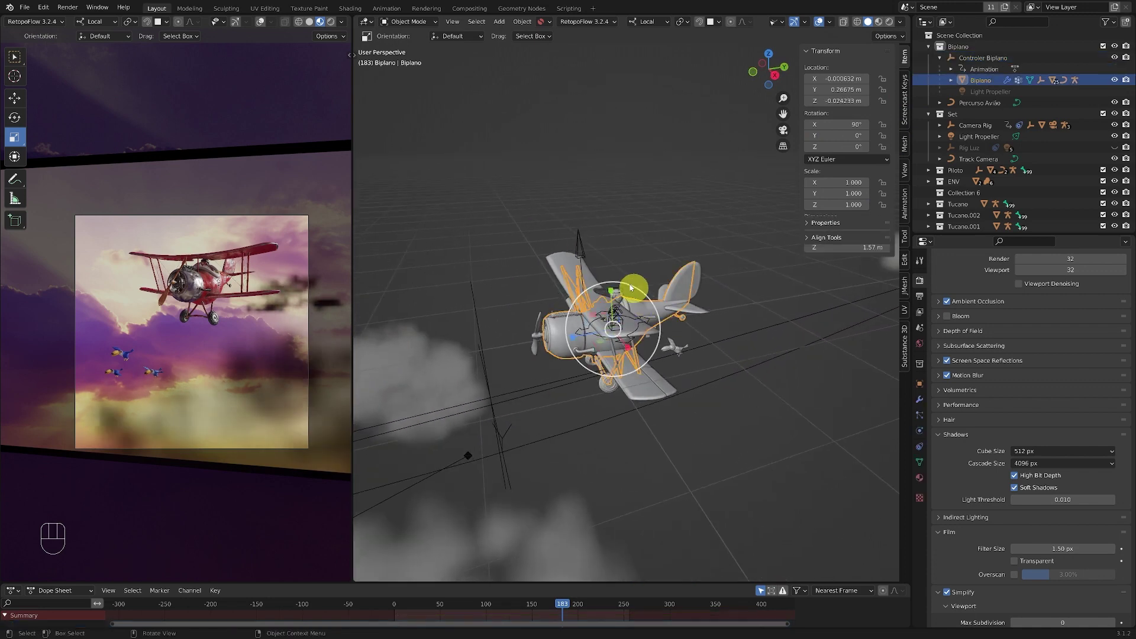
pyautogui.click(584, 247)
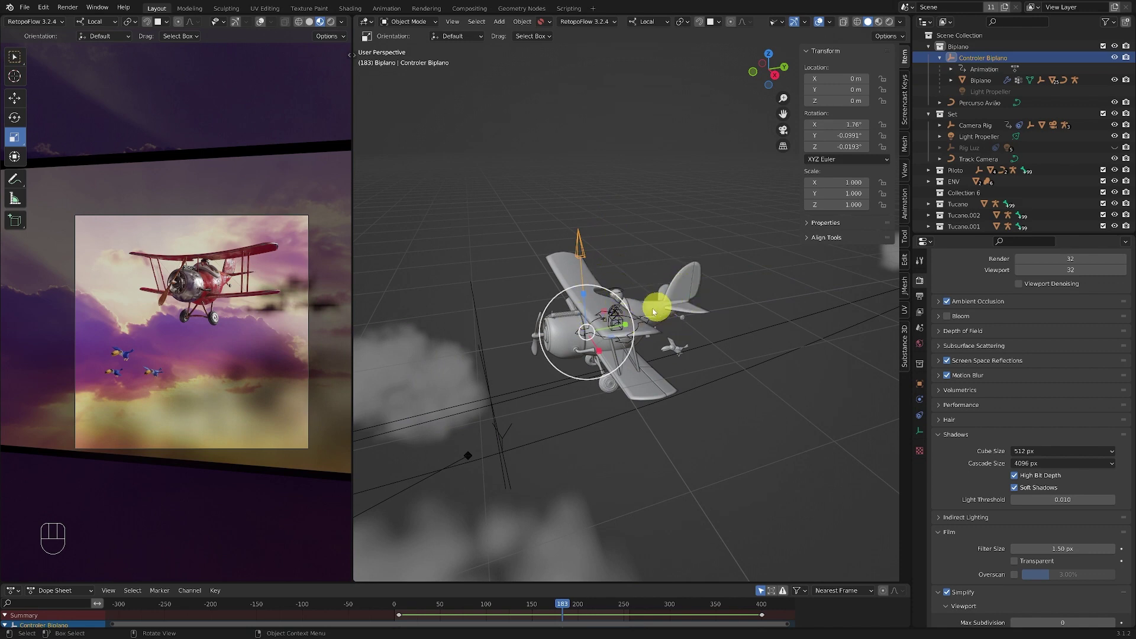
pyautogui.moveTo(580, 330); pyautogui.dragTo(609, 312, button='middle')
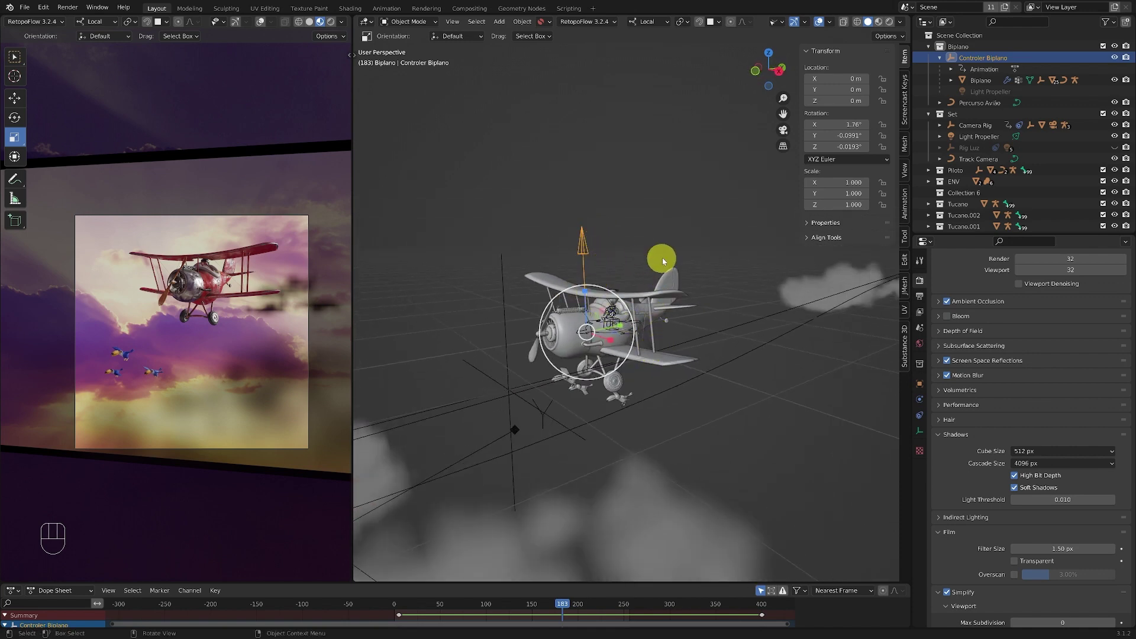
pyautogui.moveTo(662, 259); pyautogui.dragTo(676, 296, button='middle')
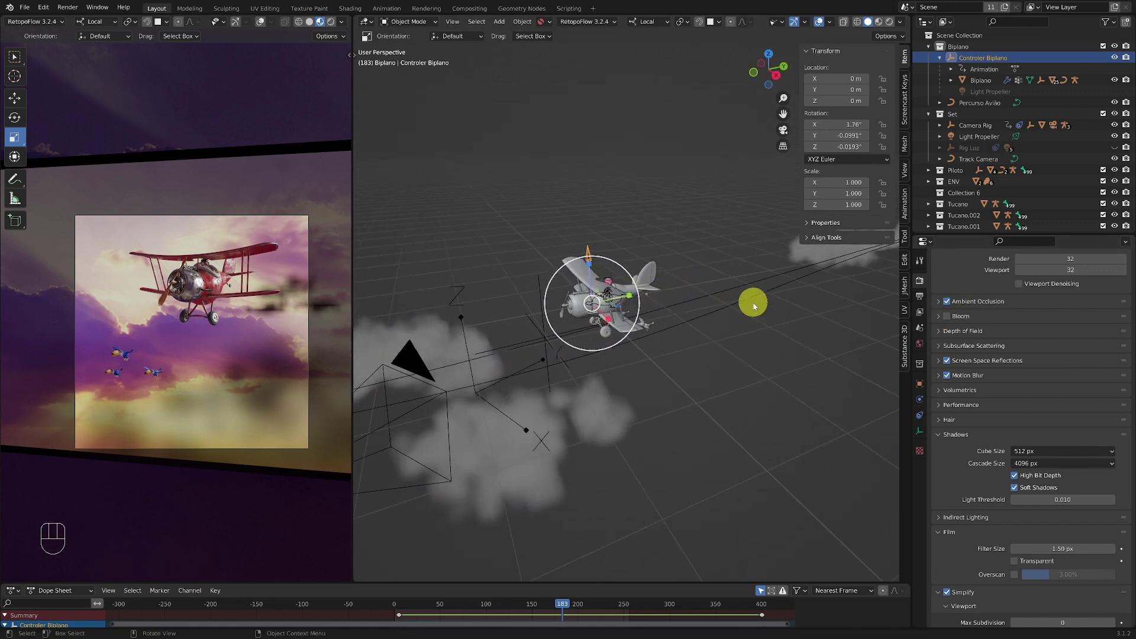
# Add a Follow Path constraint to the Controler Biplano empty with the Percurso Avião curve as its target.
pyautogui.click(919, 416)
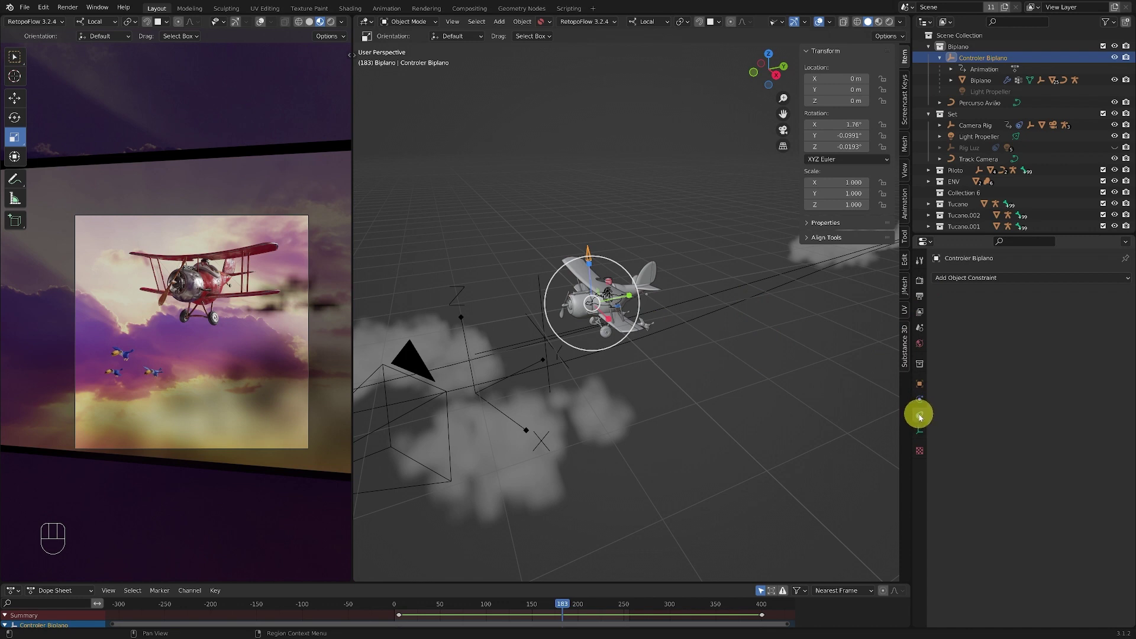
pyautogui.click(1127, 279)
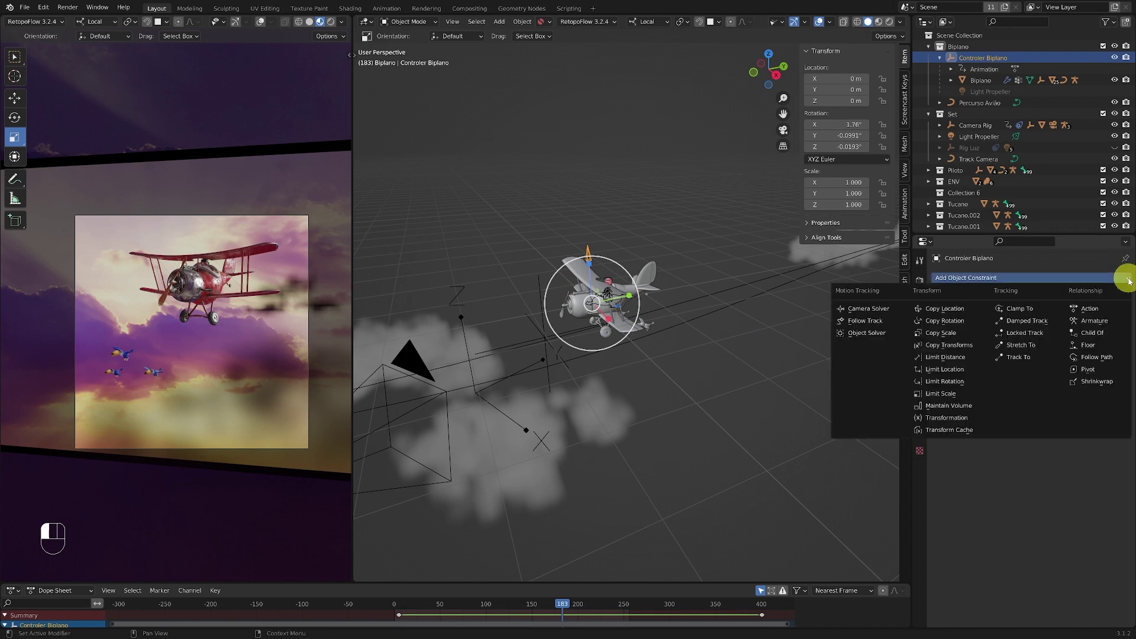
pyautogui.click(1095, 358)
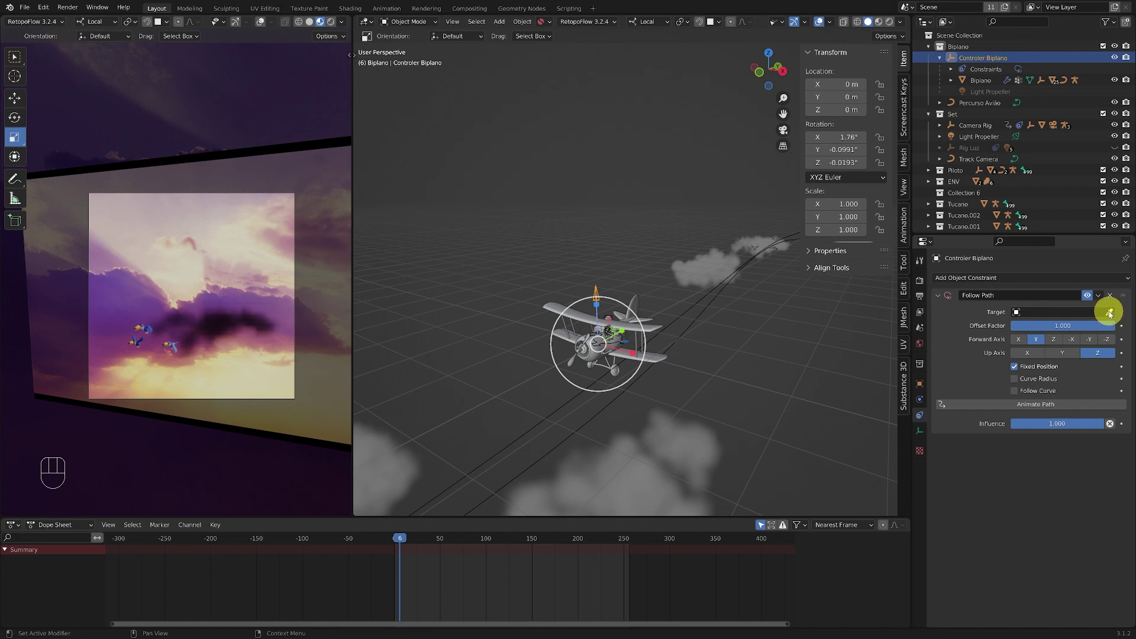
pyautogui.click(684, 336)
pyautogui.keyDown('shift'); pyautogui.moveTo(712, 325); pyautogui.dragTo(680, 223, button='middle'); pyautogui.keyUp('shift')
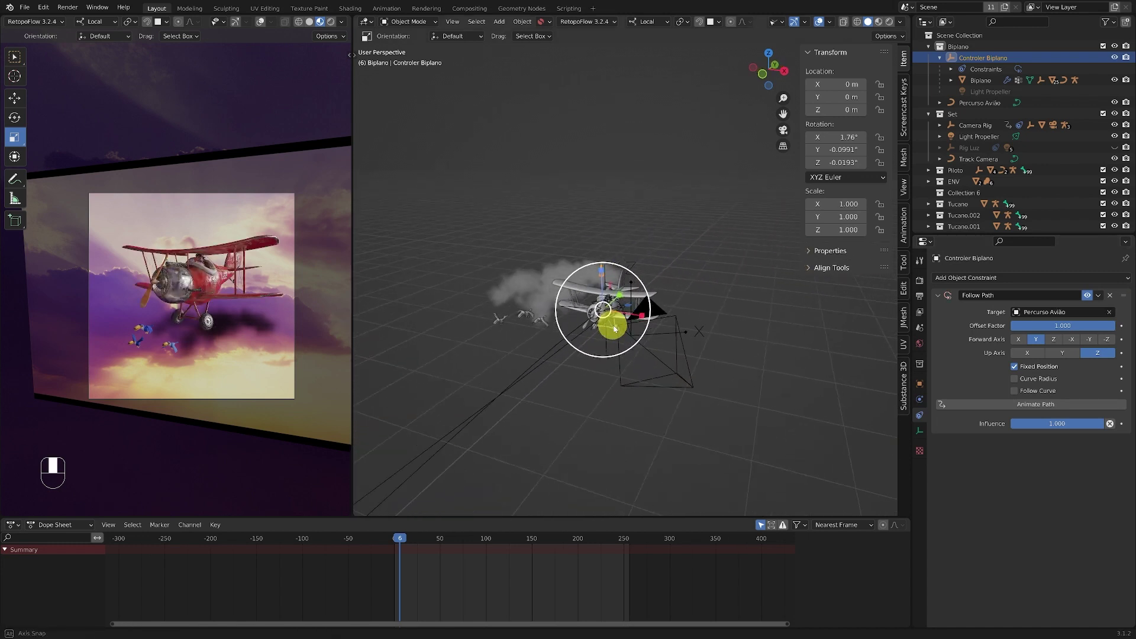
pyautogui.keyDown('shift'); pyautogui.moveTo(613, 324); pyautogui.dragTo(624, 261, button='middle'); pyautogui.keyUp('shift')
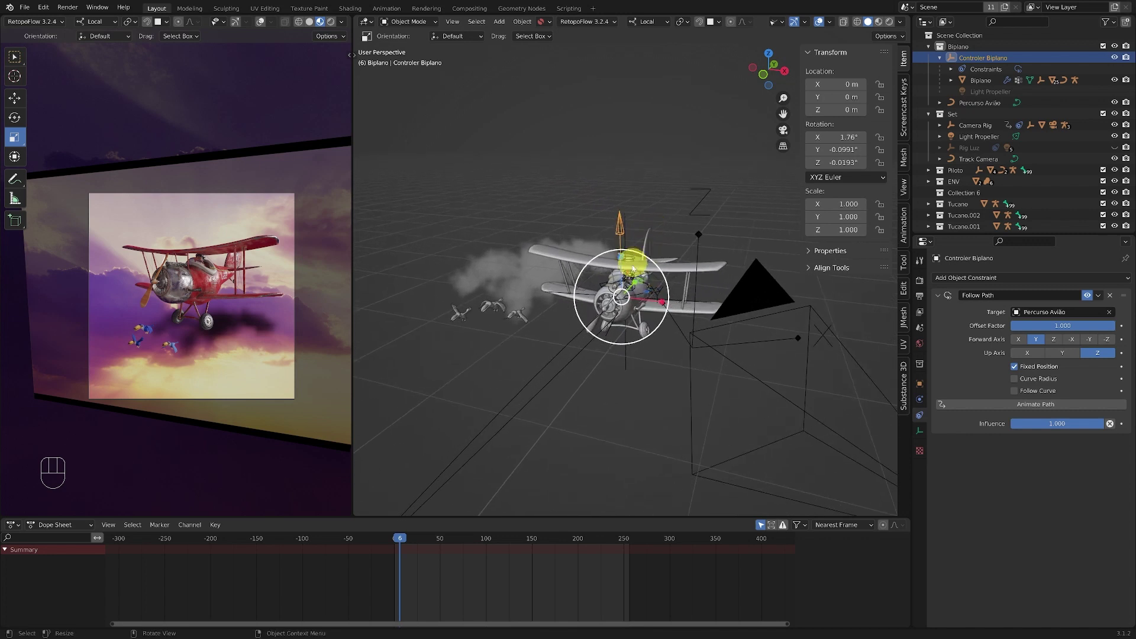
pyautogui.moveTo(647, 345)
pyautogui.mouseDown(button='middle')
pyautogui.moveTo(626, 254)
pyautogui.moveTo(627, 335)
pyautogui.moveTo(656, 331)
pyautogui.mouseUp(button='middle')
# Turn the Follow Path constraint's Fixed Position off to compare the offset setting, and turn it back on.
pyautogui.click(1015, 369)
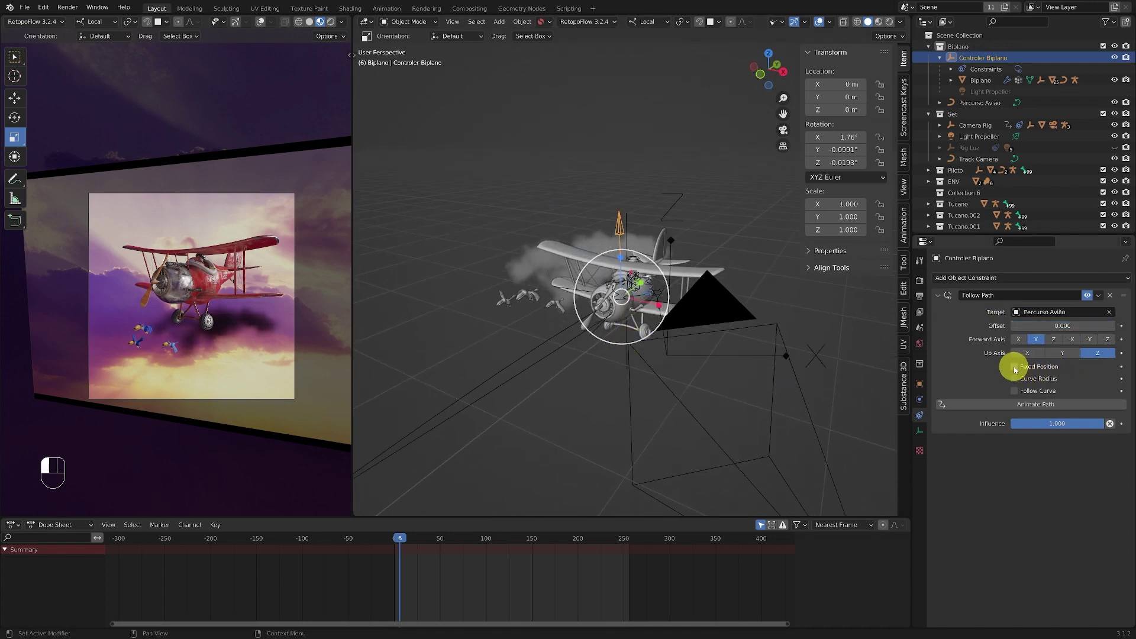
pyautogui.click(1015, 368)
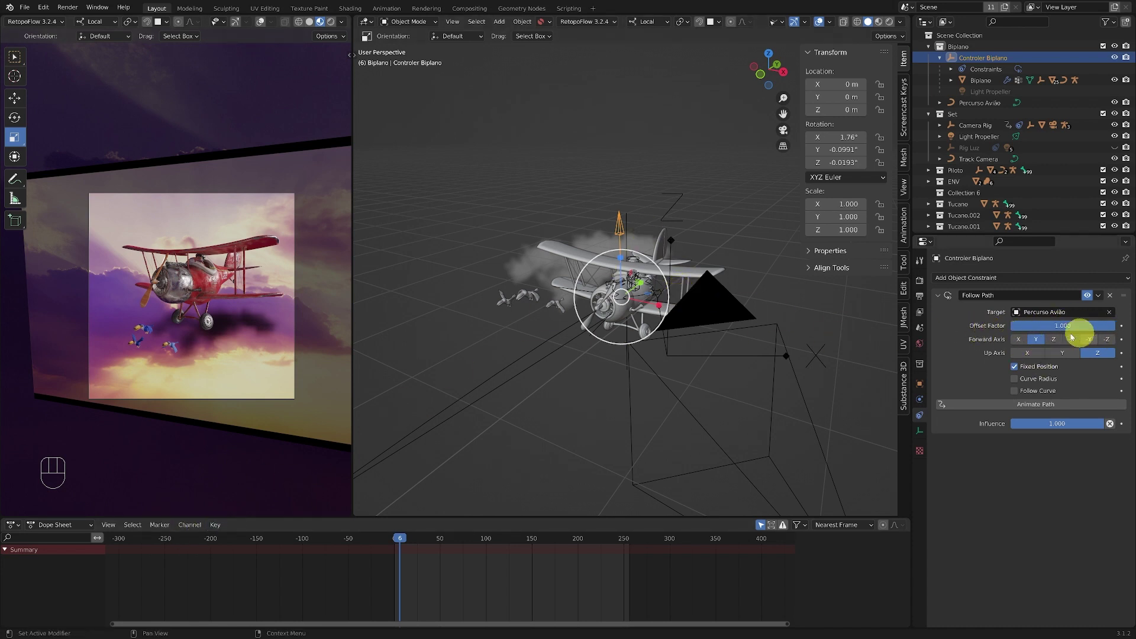
pyautogui.moveTo(657, 282); pyautogui.dragTo(671, 302, button='middle')
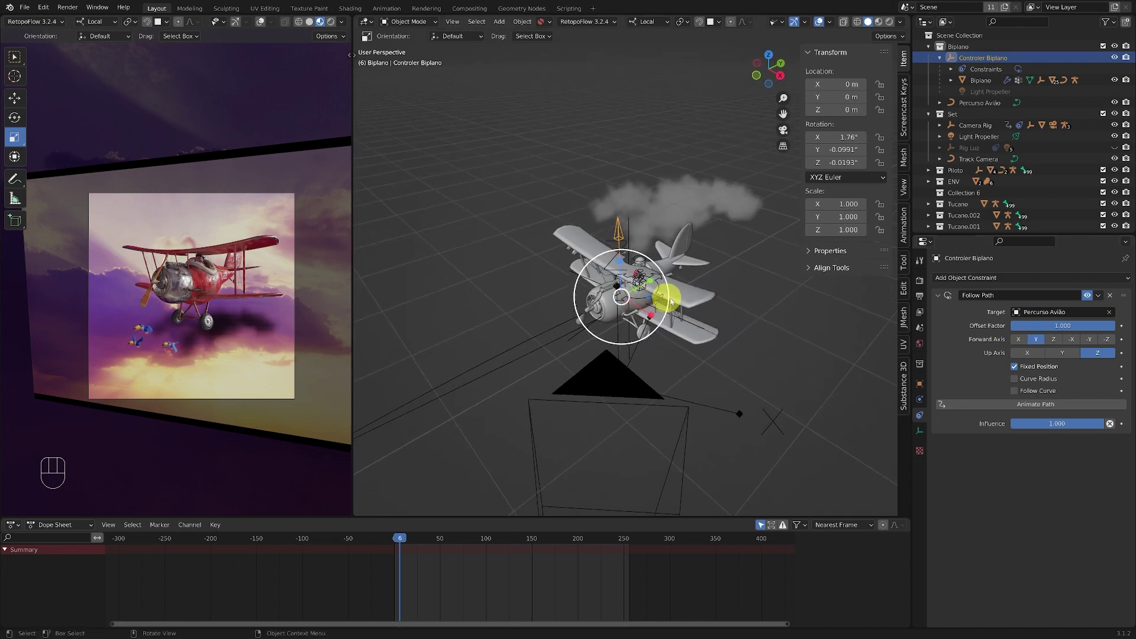
# Keyframe the Follow Path Offset Factor at 1.000 on frame 6 and at 0.000 on frame 400.
pyautogui.click(1121, 325)
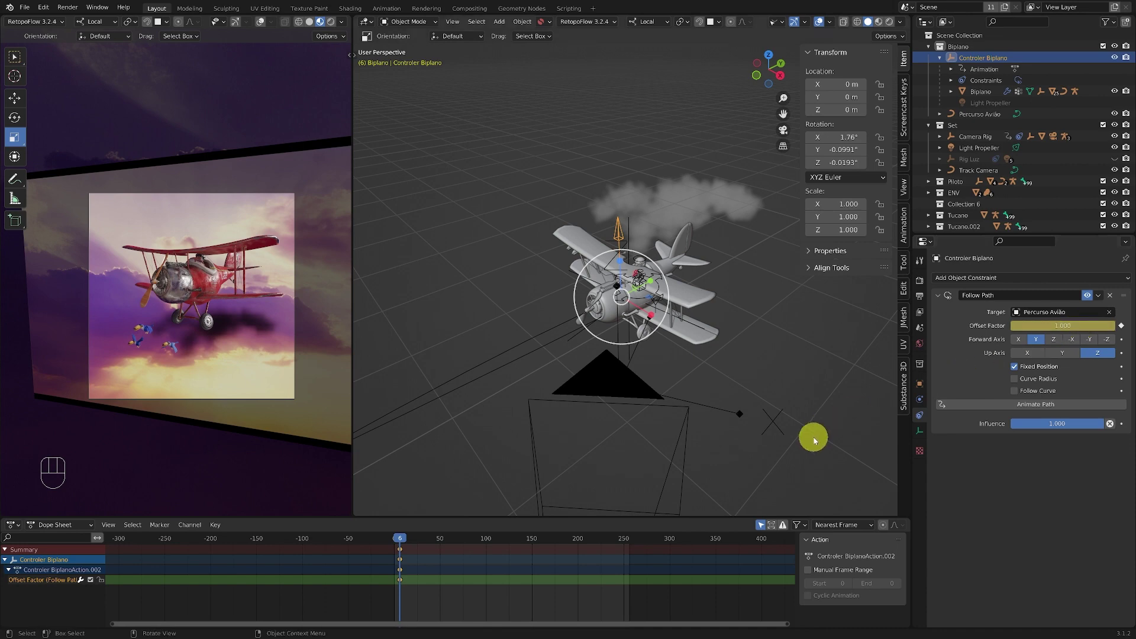
pyautogui.click(757, 539)
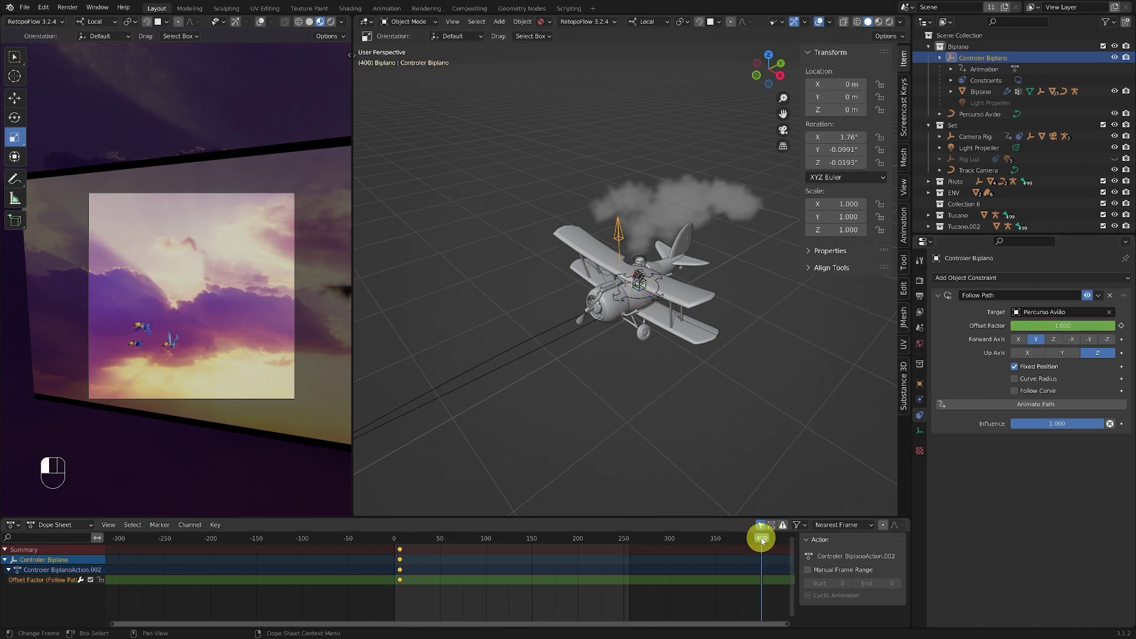
pyautogui.click(1017, 353)
pyautogui.moveTo(1107, 329); pyautogui.dragTo(974, 325)
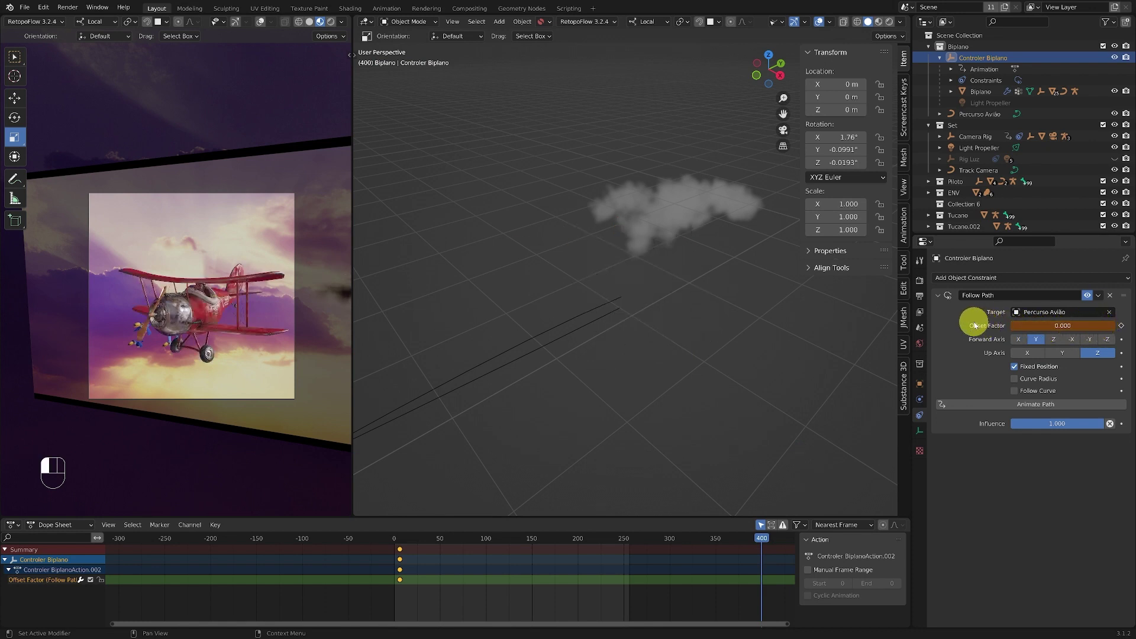
pyautogui.click(1121, 326)
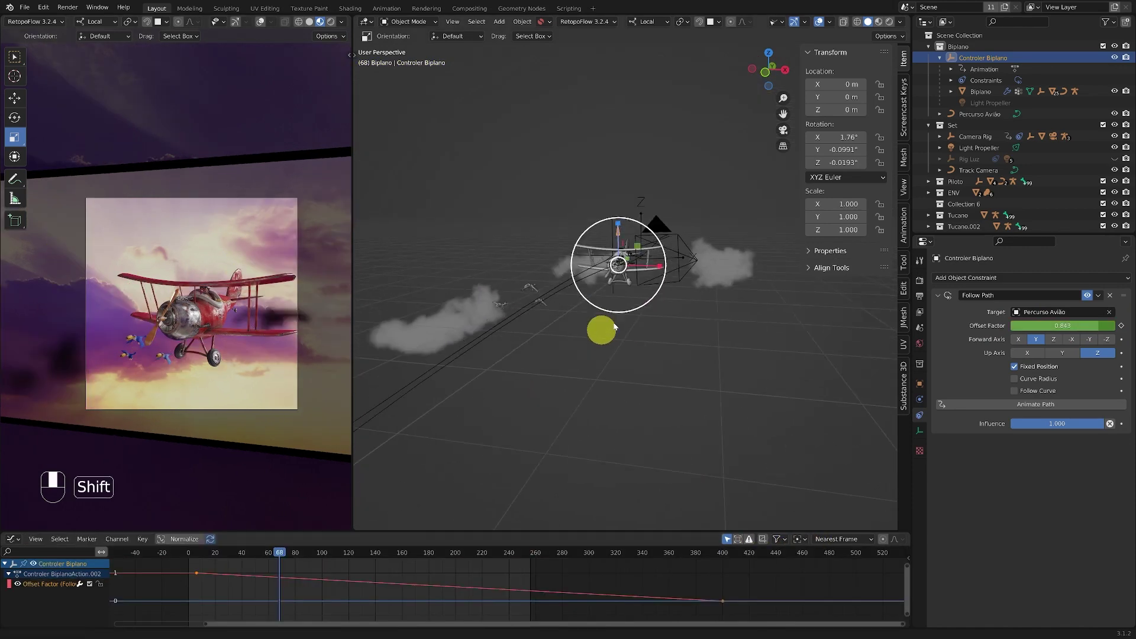
# Play back the animation and scrub through its frames to examine the biplane's motion along the path curve.
pyautogui.keyDown('shift'); pyautogui.moveTo(601, 325); pyautogui.dragTo(623, 335, button='middle'); pyautogui.keyUp('shift')
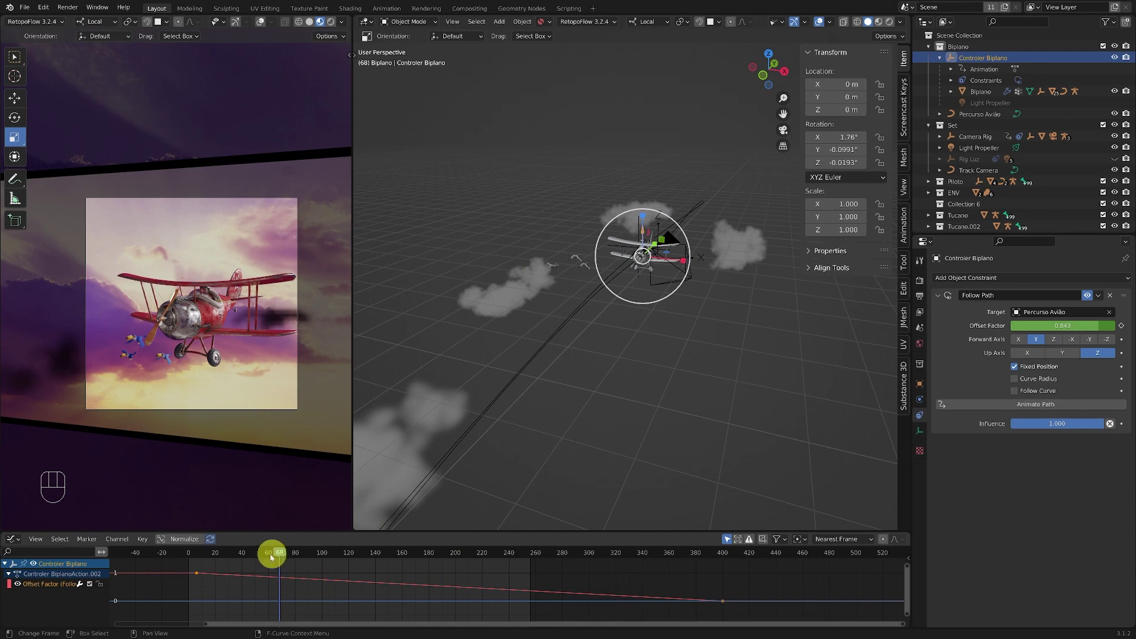
pyautogui.moveTo(271, 551); pyautogui.dragTo(228, 553)
pyautogui.hotkey('shift', 'space')
pyautogui.keyDown('shift'); pyautogui.moveTo(643, 327); pyautogui.dragTo(713, 217, button='middle'); pyautogui.keyUp('shift')
pyautogui.keyDown('ctrl'); pyautogui.moveTo(597, 248); pyautogui.dragTo(583, 305, button='middle'); pyautogui.keyUp('ctrl')
pyautogui.keyDown('shift'); pyautogui.moveTo(583, 305); pyautogui.dragTo(701, 301, button='middle'); pyautogui.keyUp('shift')
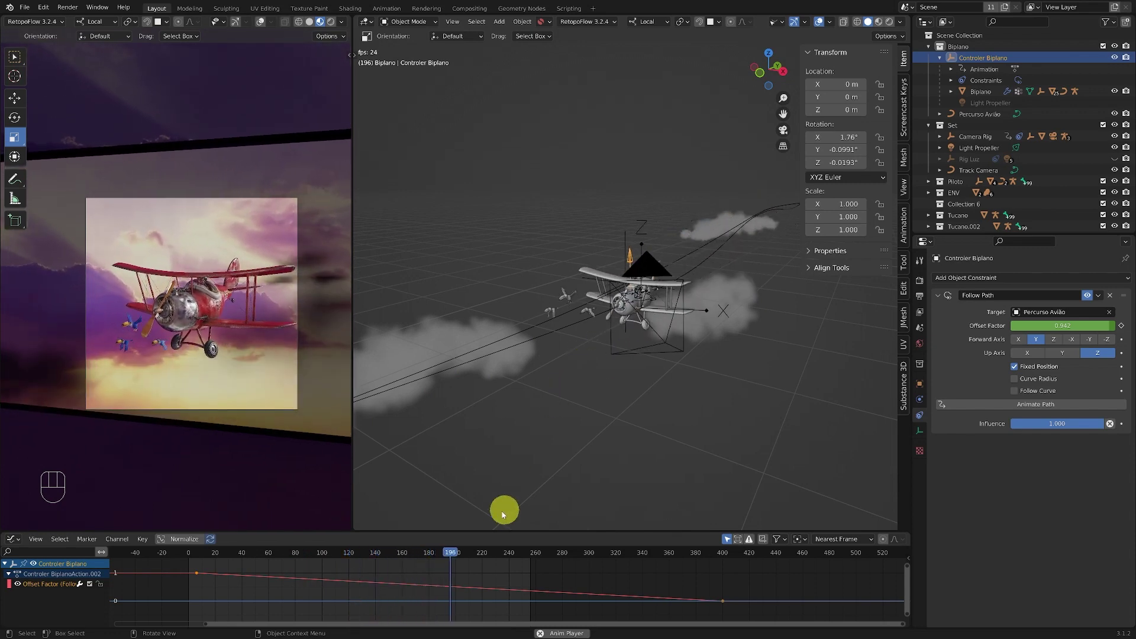
pyautogui.hotkey('shift', 'space')
pyautogui.keyDown('ctrl'); pyautogui.moveTo(655, 322); pyautogui.dragTo(609, 365, button='middle'); pyautogui.keyUp('ctrl')
pyautogui.moveTo(488, 556); pyautogui.dragTo(398, 553)
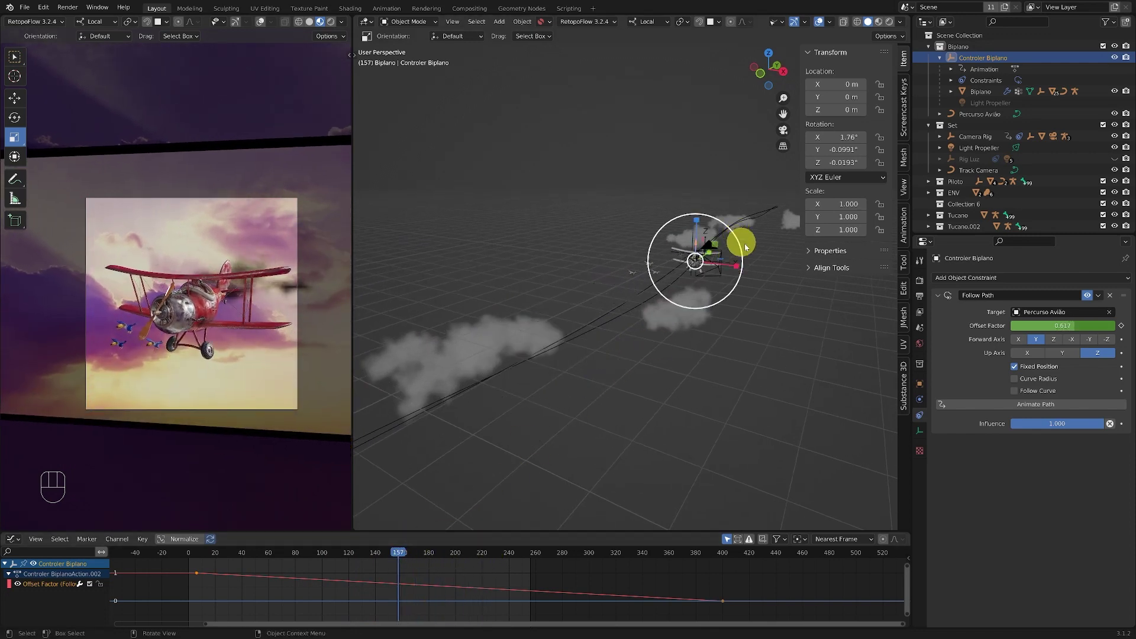
# Play back the animation from a side view to examine how the biplane travels along the path without following its curvature.
pyautogui.moveTo(735, 241); pyautogui.dragTo(711, 268, button='middle')
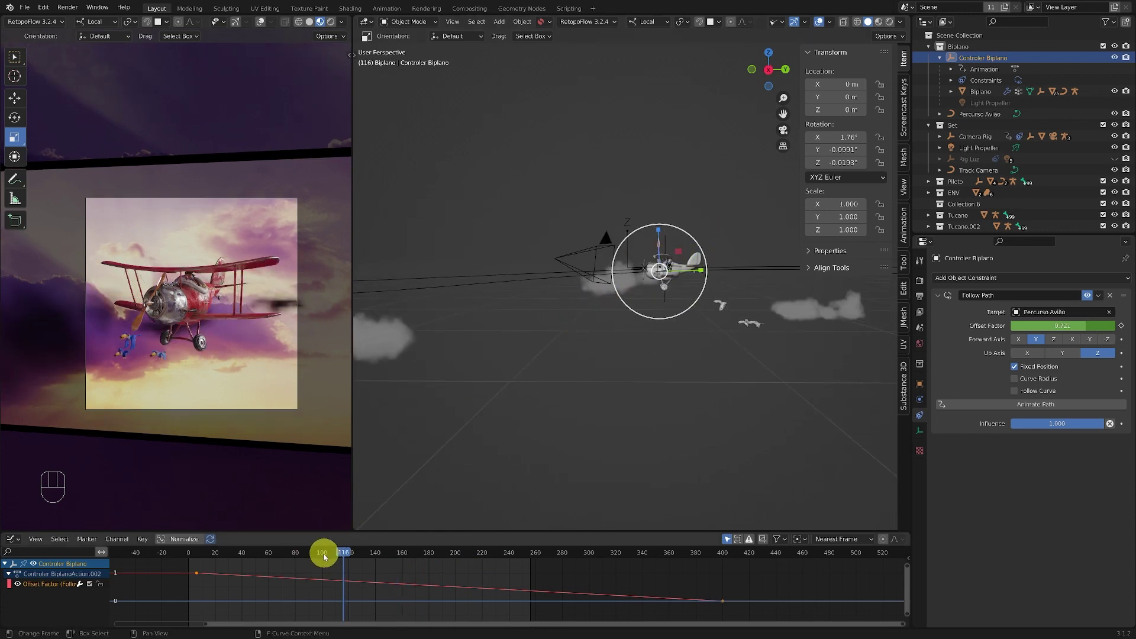
pyautogui.moveTo(324, 553); pyautogui.dragTo(223, 549)
pyautogui.hotkey('shift', 'space')
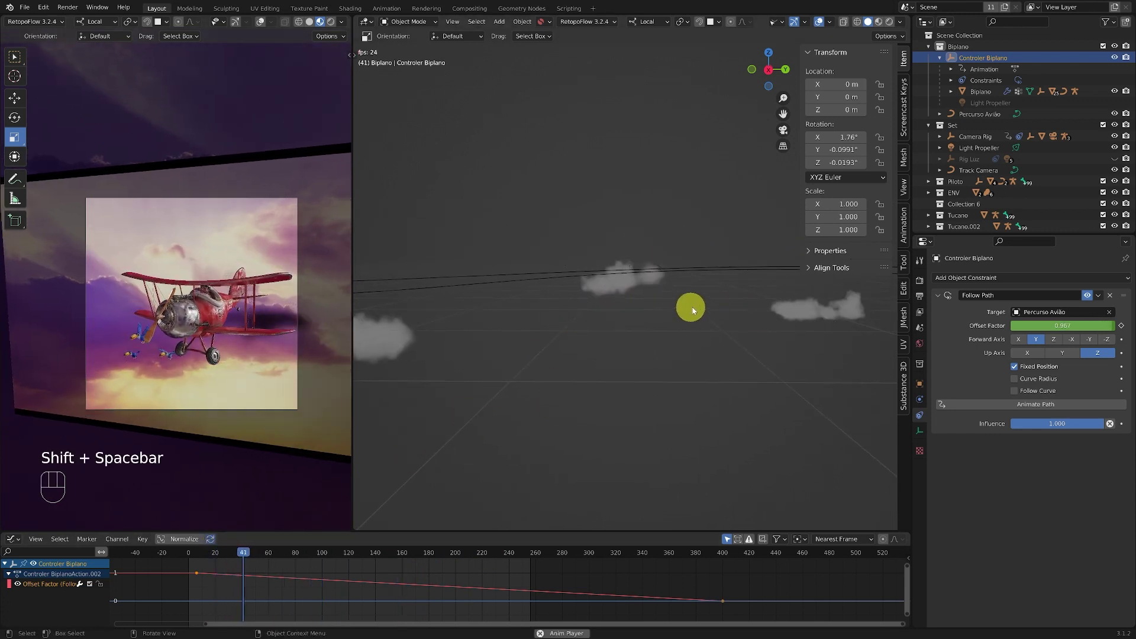
pyautogui.hotkey('shift', 'space')
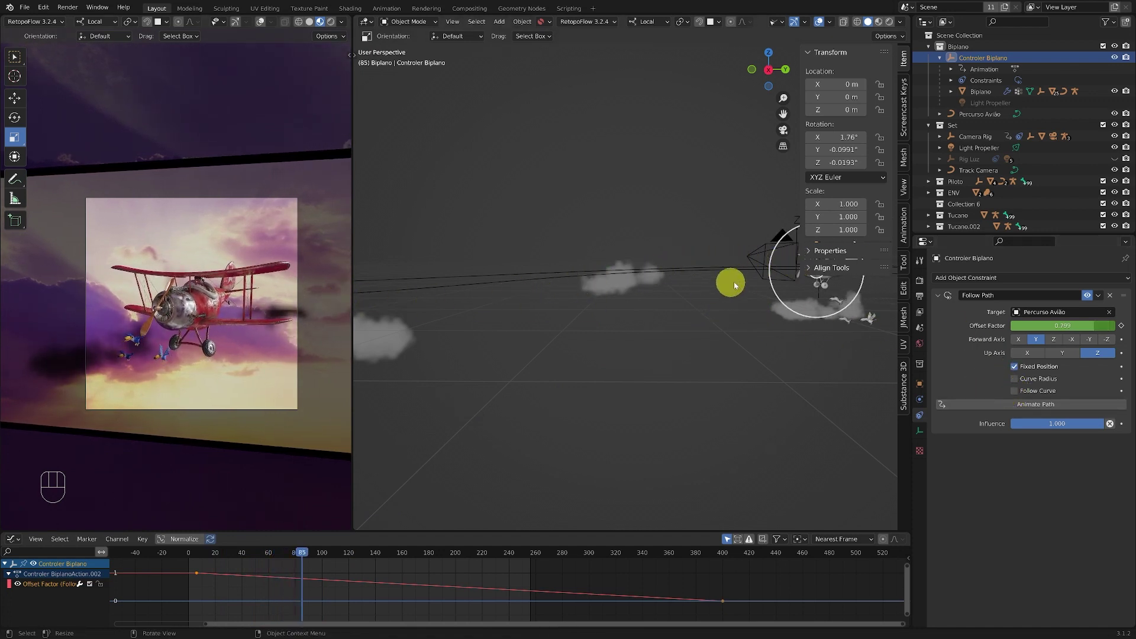
# Turn on Follow Curve in the Follow Path constraint, and play and scrub the animation to examine the biplane's orientation along the path.
pyautogui.click(1015, 390)
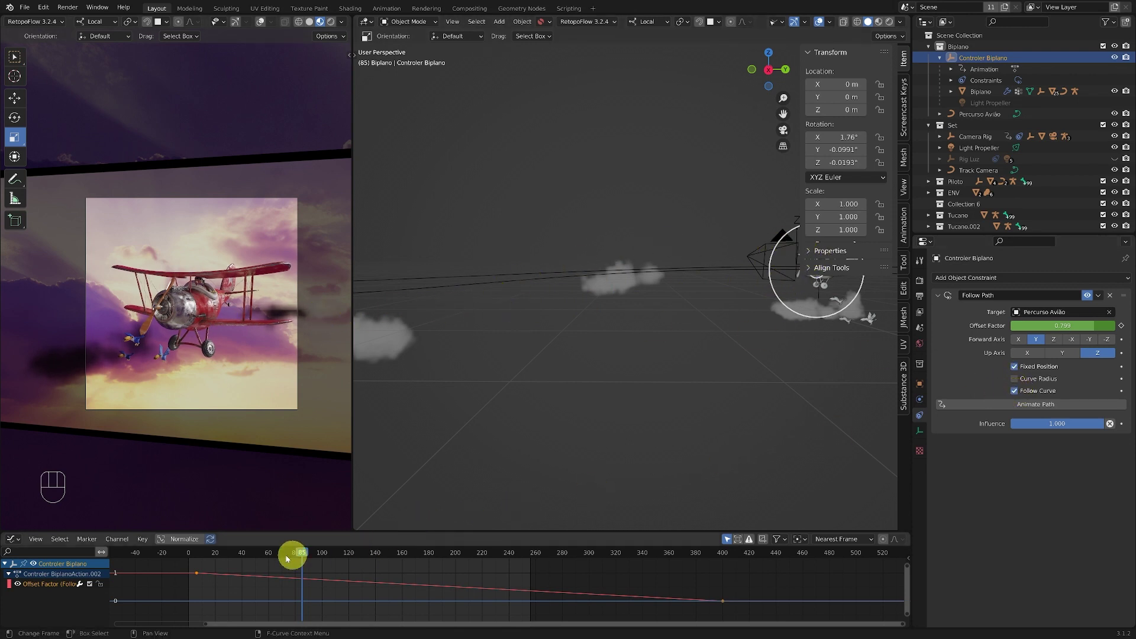
pyautogui.moveTo(291, 553); pyautogui.dragTo(203, 553)
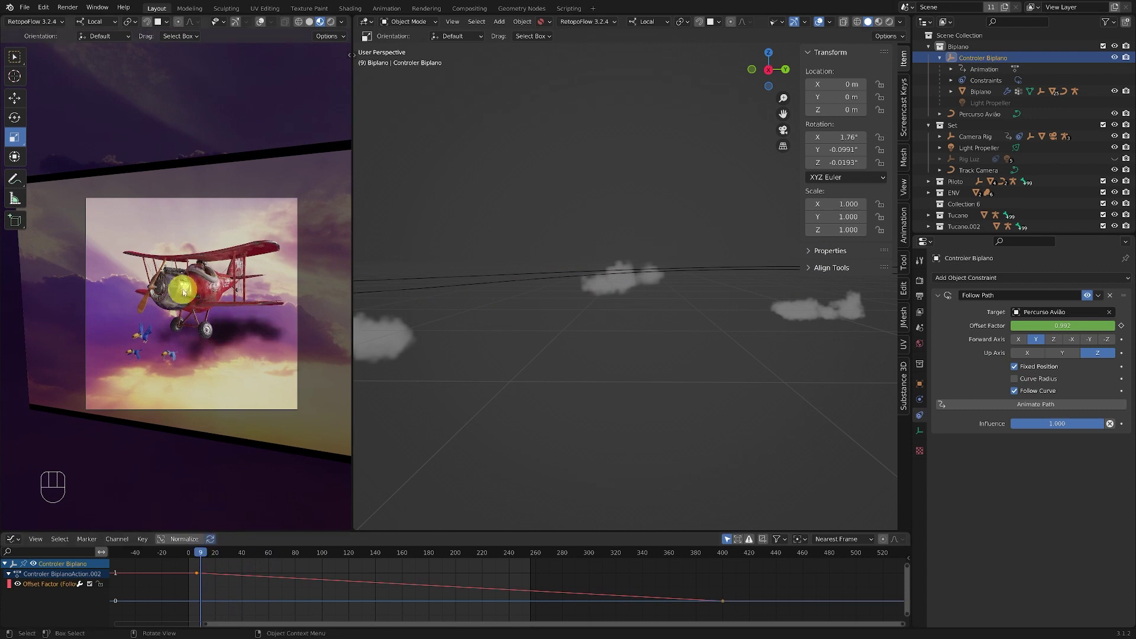
pyautogui.hotkey('shift', 'space')
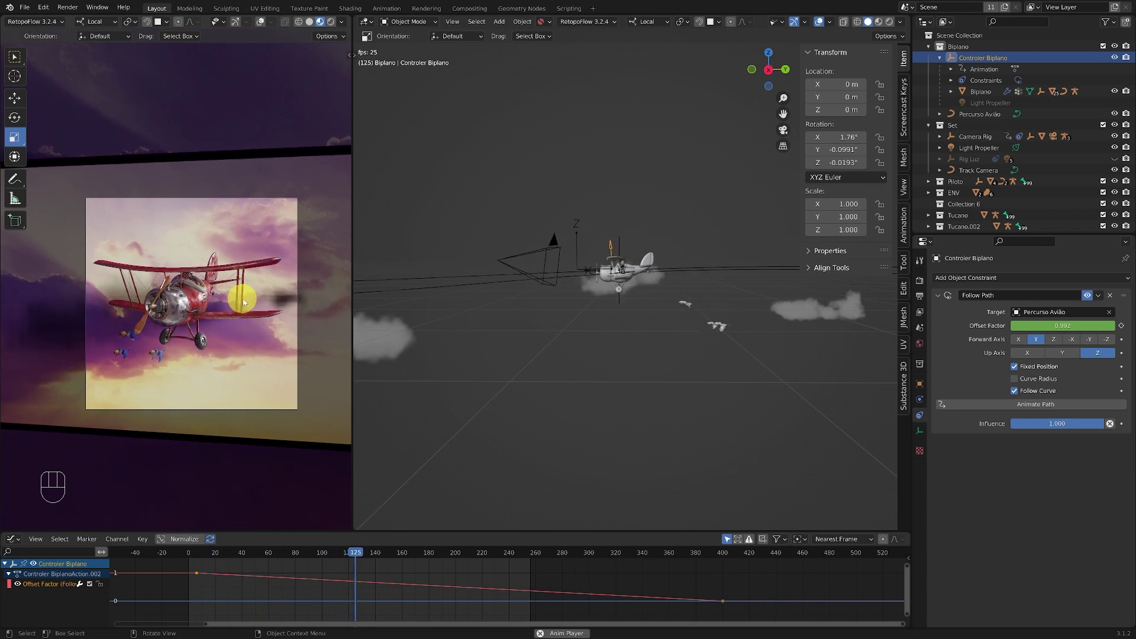
pyautogui.hotkey('shift', 'space')
pyautogui.moveTo(521, 353); pyautogui.dragTo(593, 265, button='middle')
pyautogui.click(370, 561)
pyautogui.moveTo(377, 557); pyautogui.dragTo(309, 554)
pyautogui.keyDown('ctrl'); pyautogui.moveTo(738, 246); pyautogui.dragTo(693, 272, button='middle'); pyautogui.keyUp('ctrl')
pyautogui.click(318, 552)
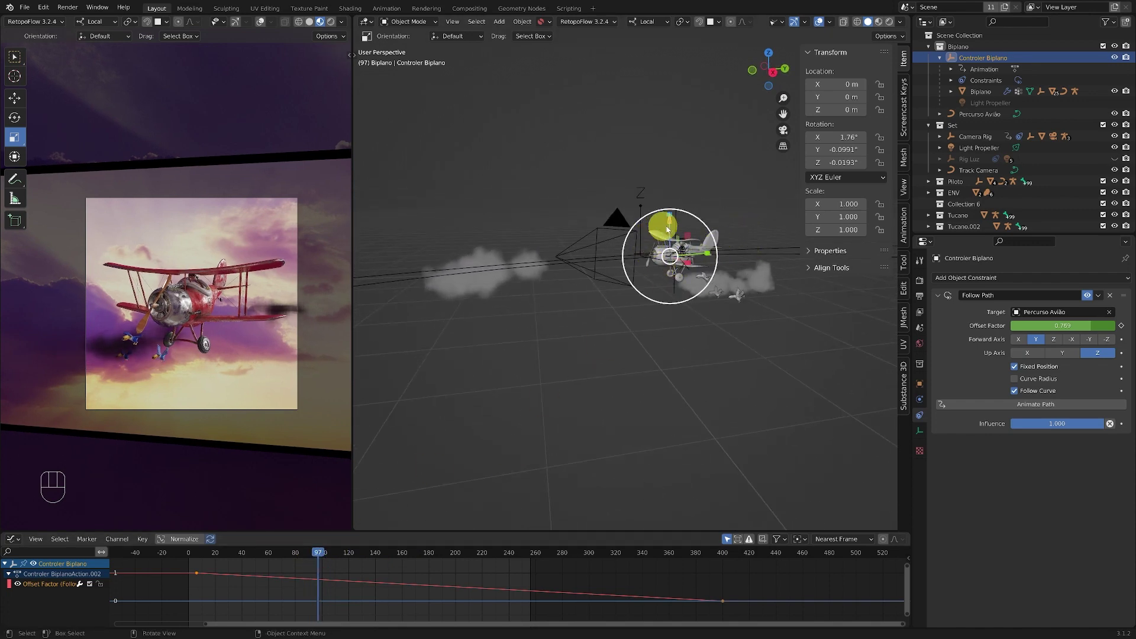
# Activate the Rotate tool, try rotating the Controler Biplano empty at frame 97, and undo the rotation.
pyautogui.press('space')
pyautogui.click(637, 229)
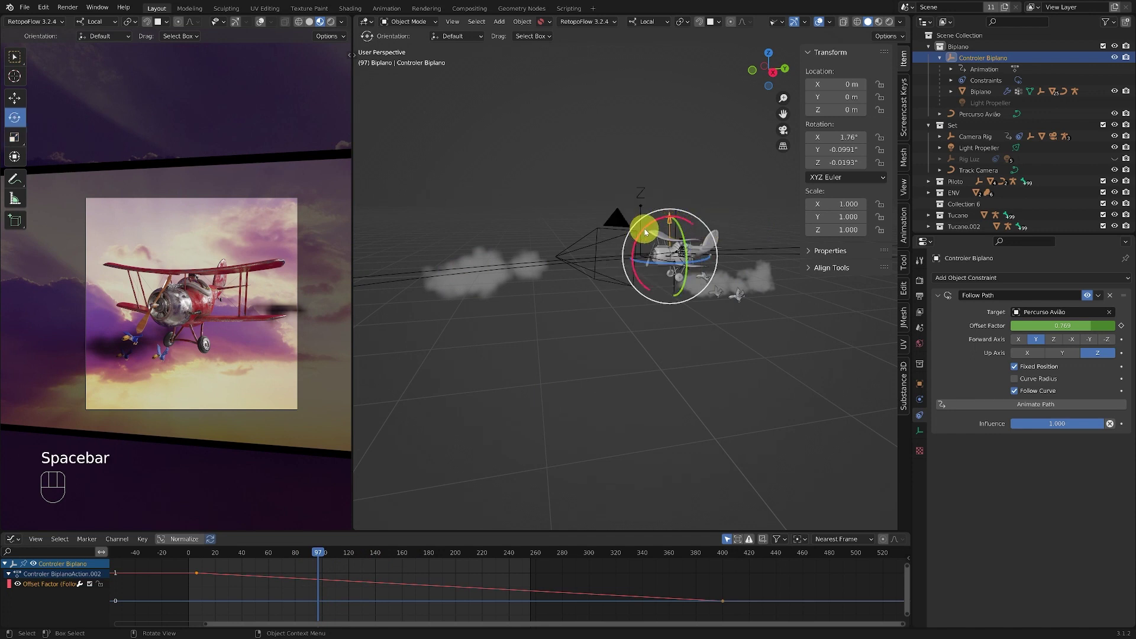
pyautogui.moveTo(645, 232); pyautogui.dragTo(672, 213)
pyautogui.hotkey('ctrl', 'z')
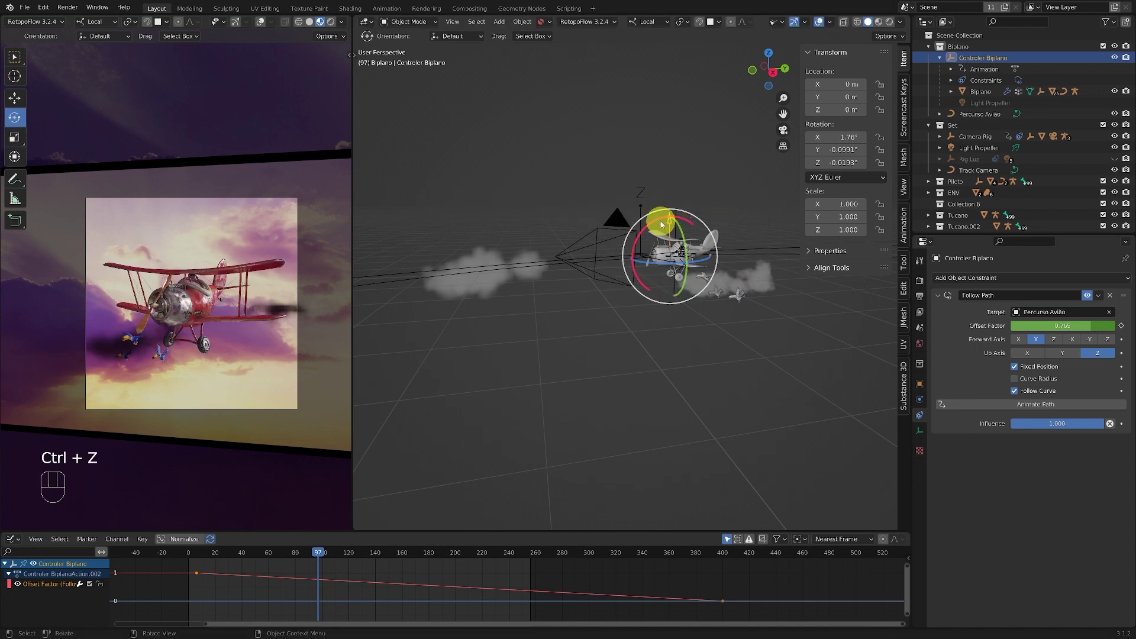
# Turn Follow Curve back off in the Controler Biplano empty's Follow Path constraint.
pyautogui.moveTo(679, 261); pyautogui.dragTo(664, 223, button='middle')
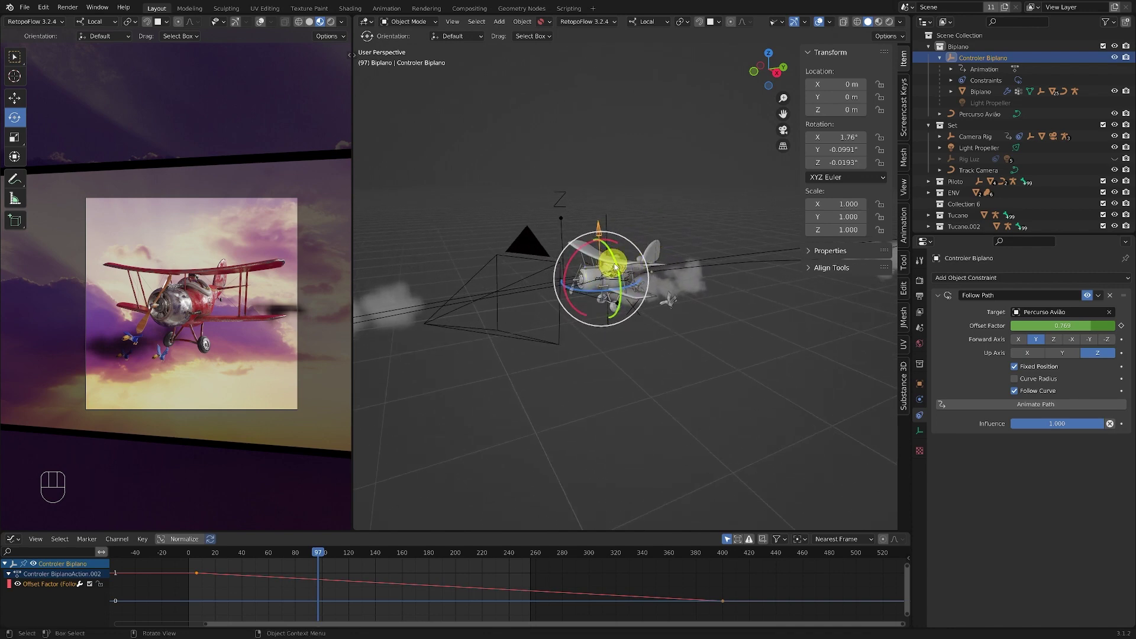
pyautogui.moveTo(615, 266); pyautogui.dragTo(869, 333, button='middle')
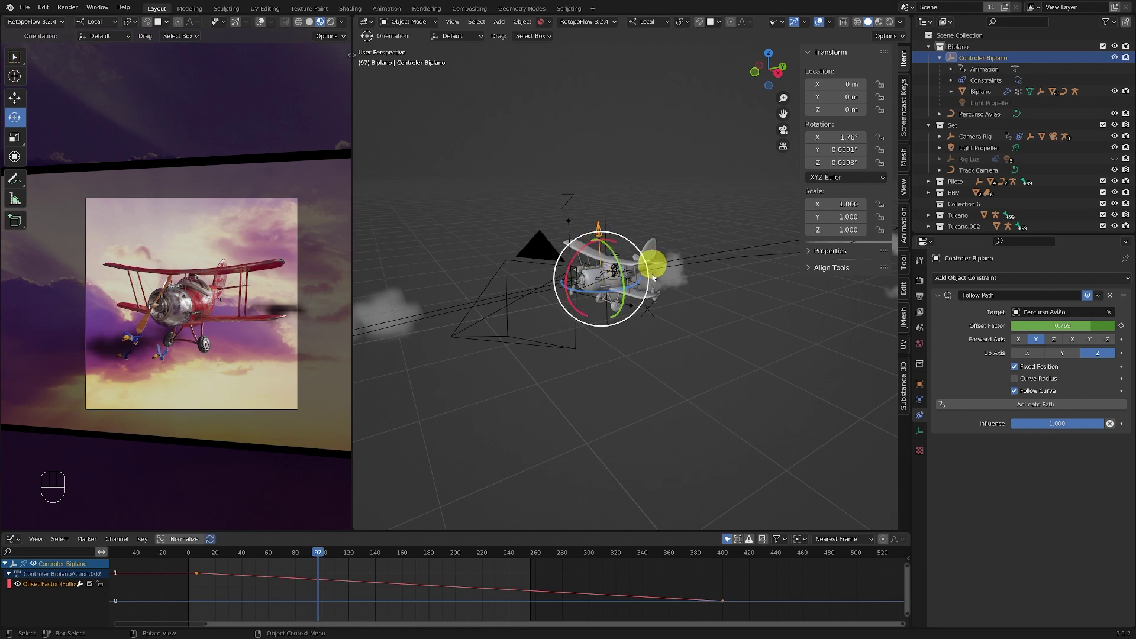
pyautogui.click(1015, 391)
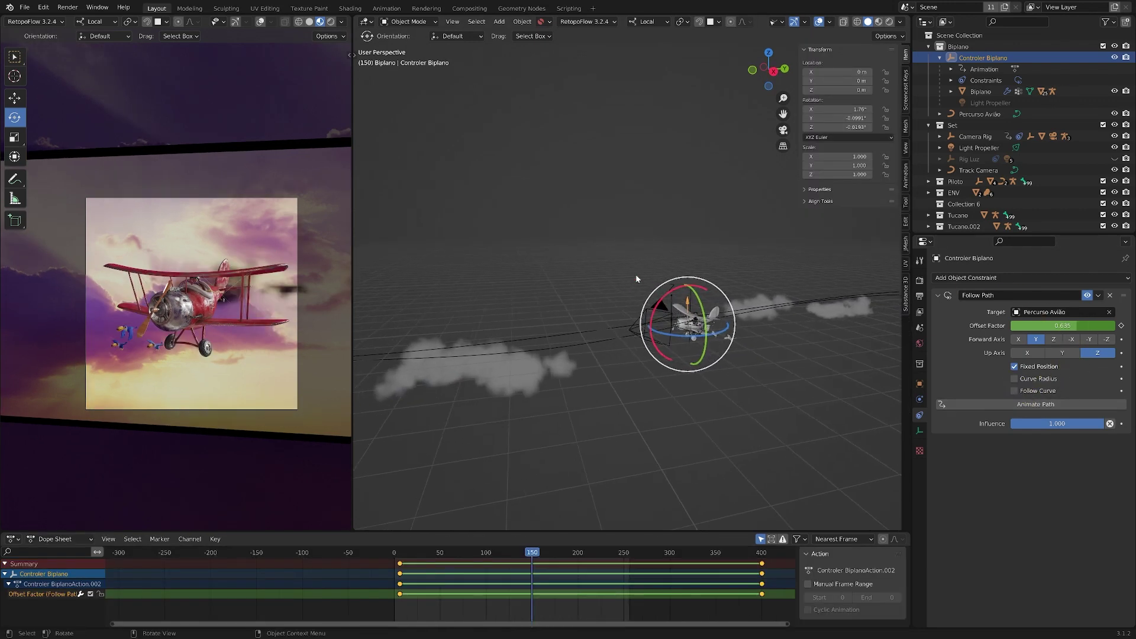
# Switch to the right orthographic view and scrub the animation to frame 199, with the biplane over the path.
pyautogui.keyDown('shift'); pyautogui.moveTo(725, 284); pyautogui.dragTo(660, 281, button='middle'); pyautogui.keyUp('shift')
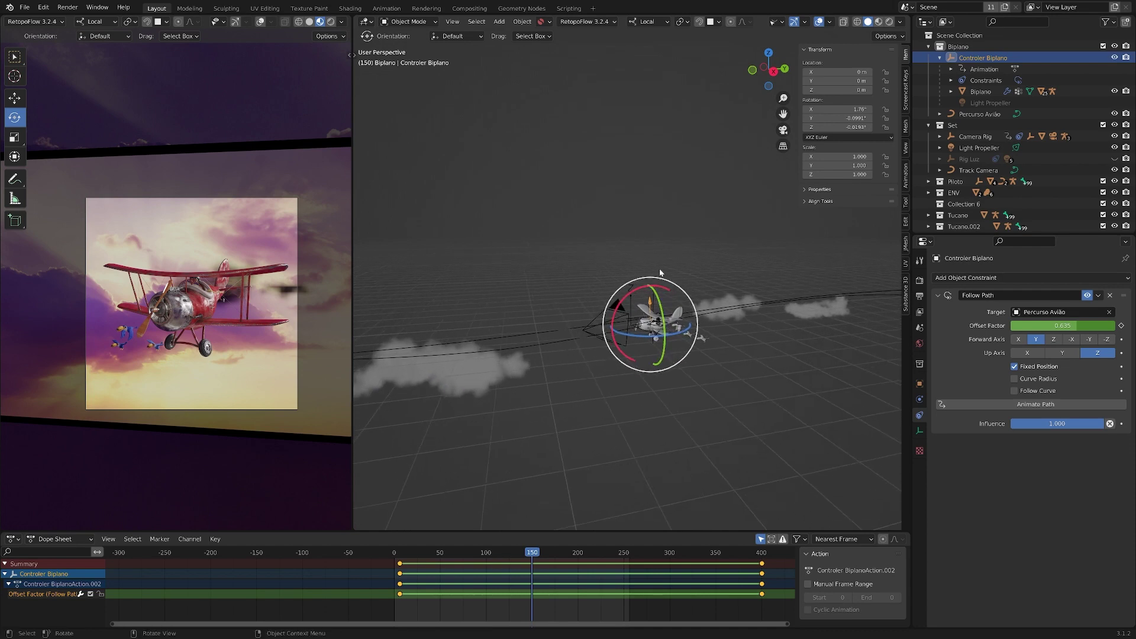
pyautogui.press('KP_3')
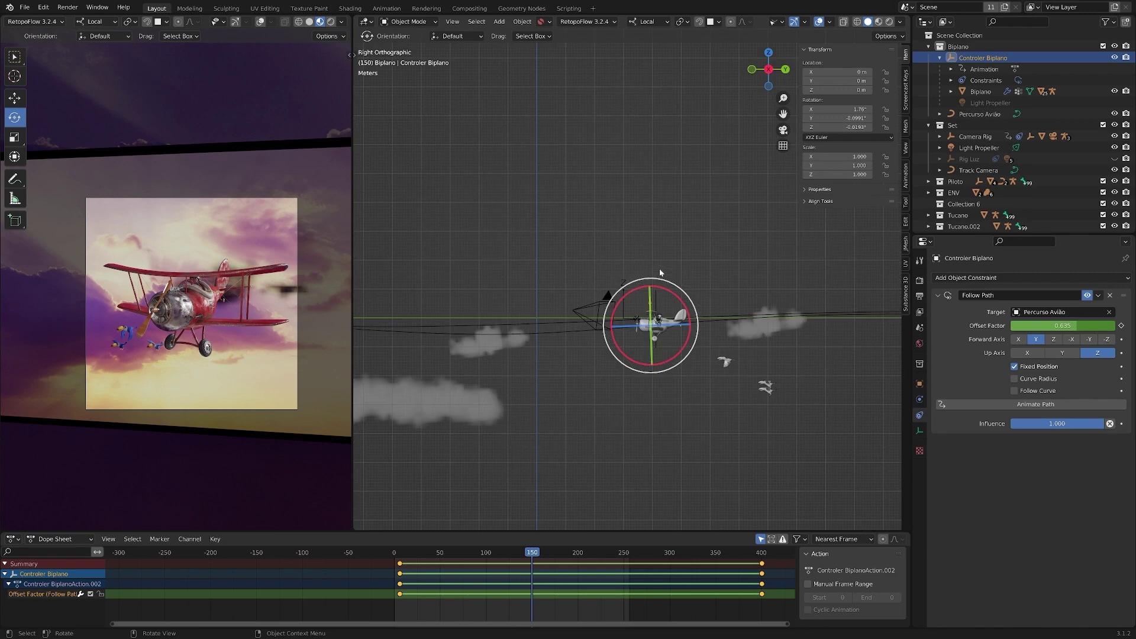
pyautogui.keyDown('ctrl'); pyautogui.moveTo(648, 269); pyautogui.dragTo(617, 292, button='middle'); pyautogui.keyUp('ctrl')
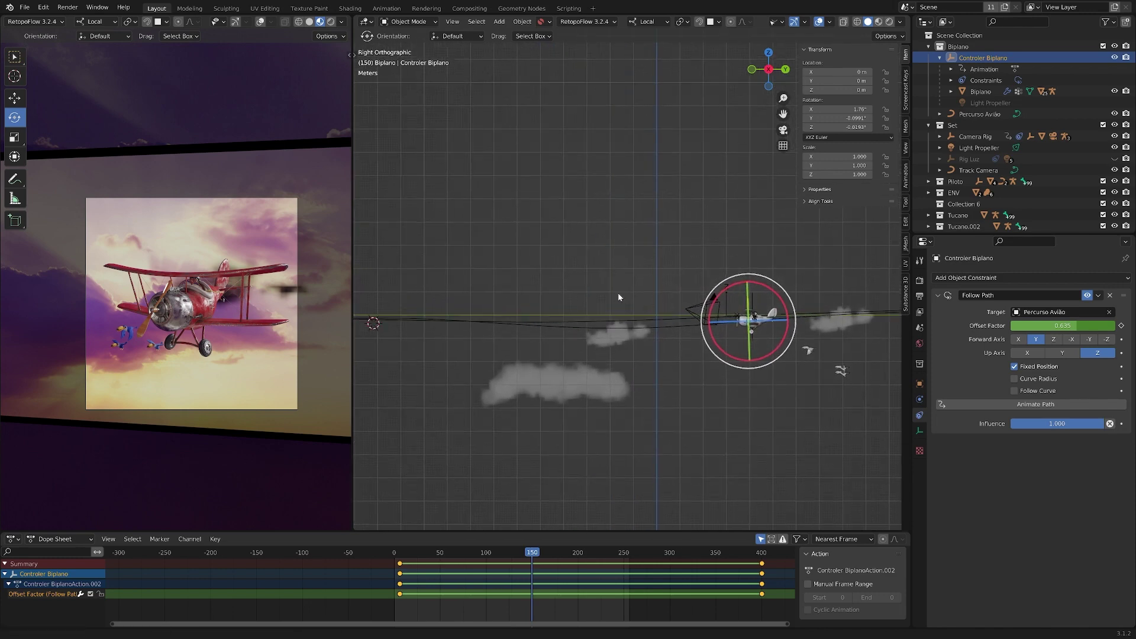
pyautogui.moveTo(532, 553); pyautogui.dragTo(583, 550)
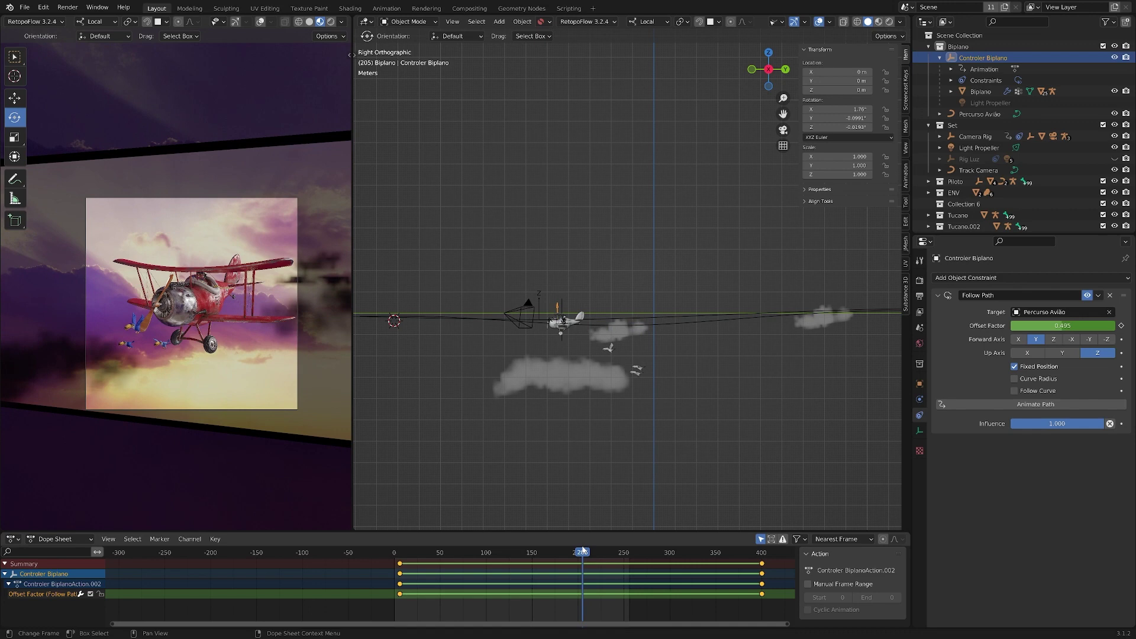
pyautogui.moveTo(582, 550); pyautogui.dragTo(578, 550)
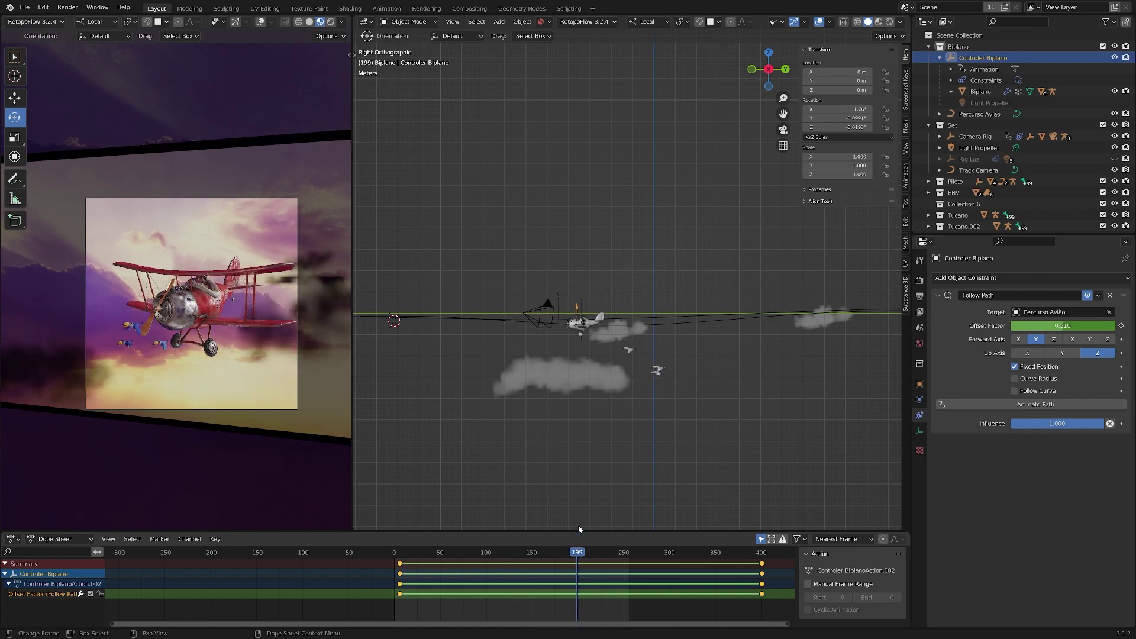
# Try tilting the Controler Biplano empty about its X axis at frames 199 and 231, undoing each rotation.
pyautogui.moveTo(573, 290); pyautogui.dragTo(582, 285)
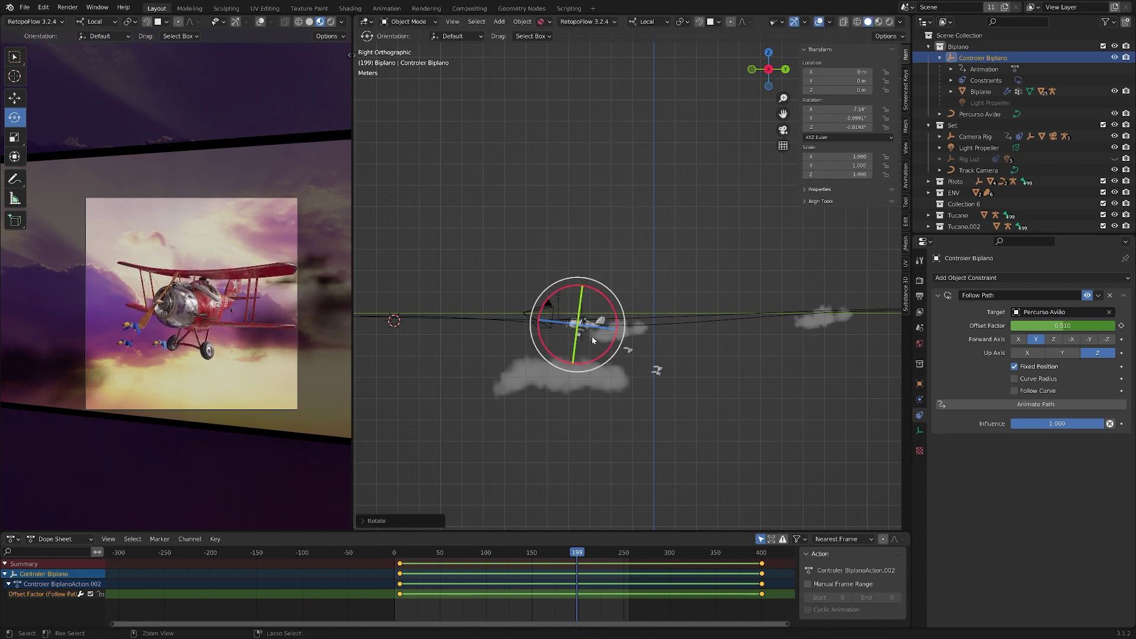
pyautogui.hotkey('ctrl', 'z')
pyautogui.moveTo(577, 553); pyautogui.dragTo(607, 549)
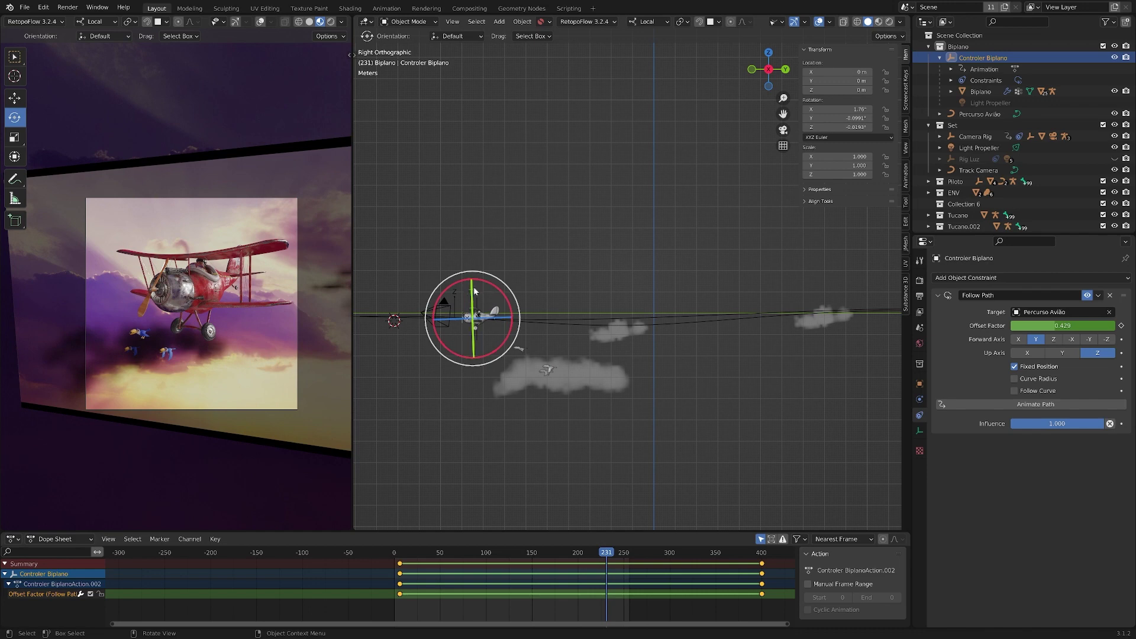
pyautogui.moveTo(462, 280); pyautogui.dragTo(500, 315)
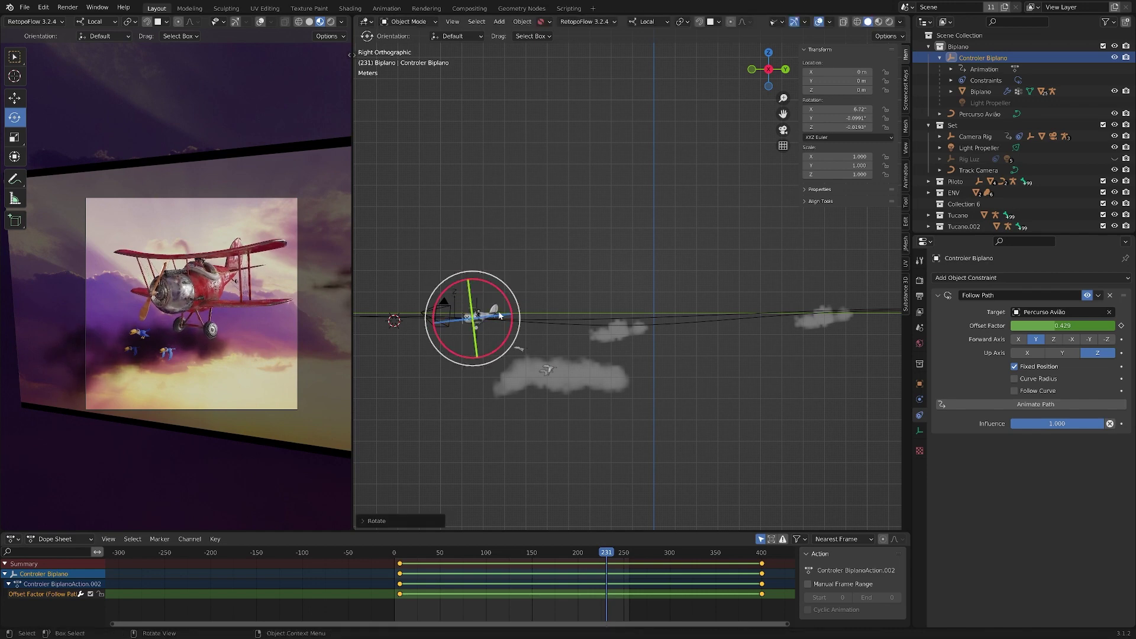
pyautogui.hotkey('ctrl', 'z')
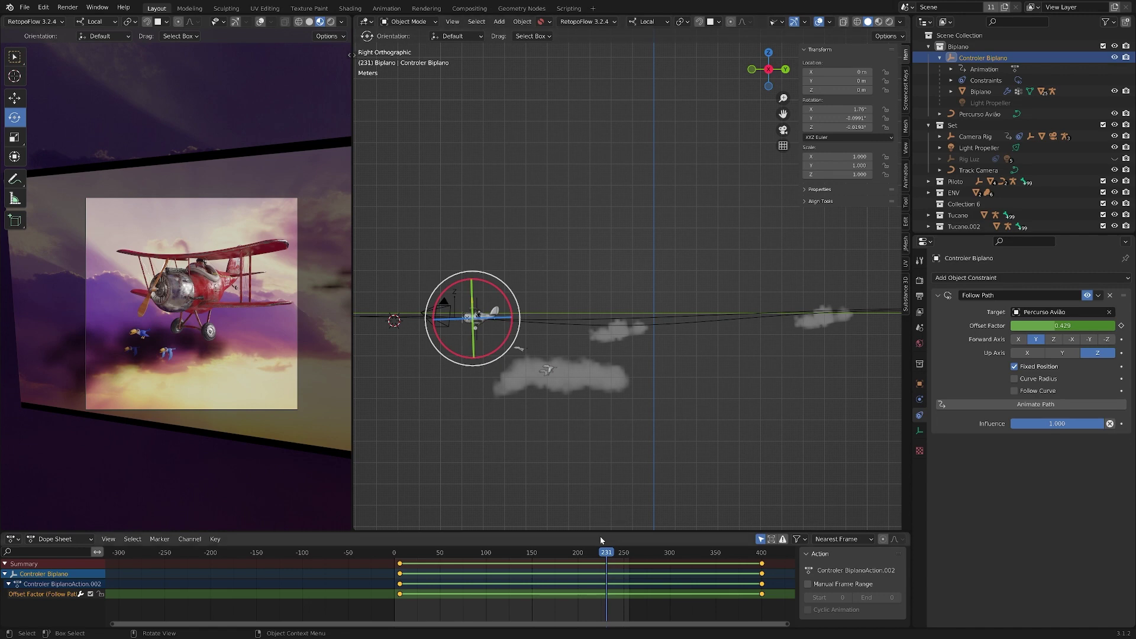
# Keyframe all rotation axes of the Controler Biplano empty at frame 194, and replace those keyframes with a single keyframe on X Rotation.
pyautogui.moveTo(610, 552); pyautogui.dragTo(578, 551)
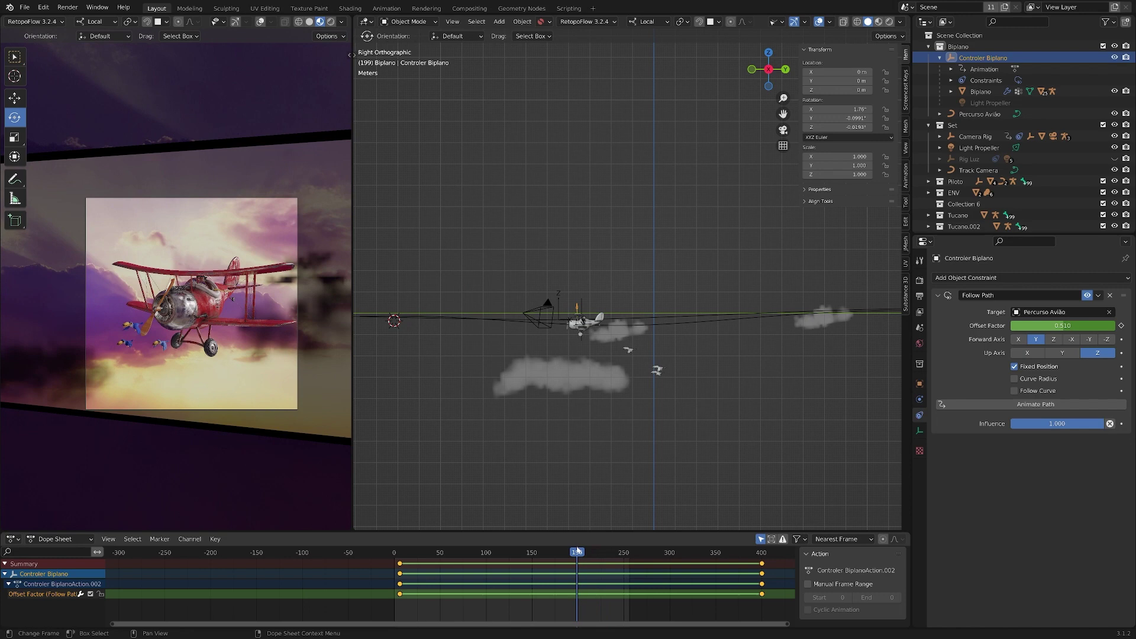
pyautogui.moveTo(578, 551); pyautogui.dragTo(573, 552)
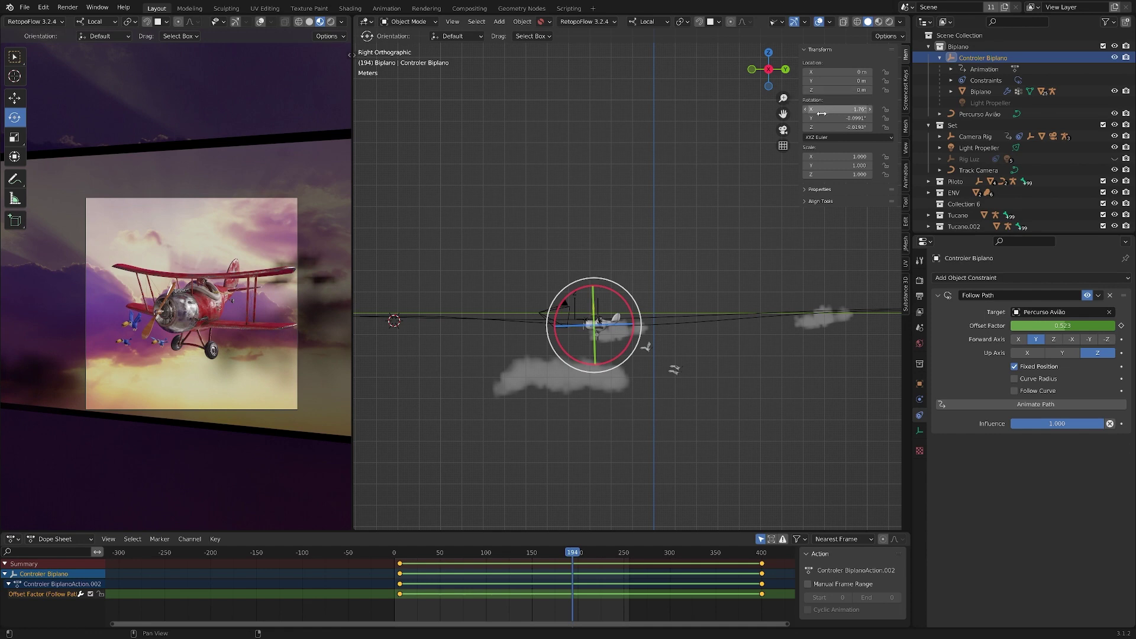
pyautogui.rightClick(853, 108)
pyautogui.click(793, 108)
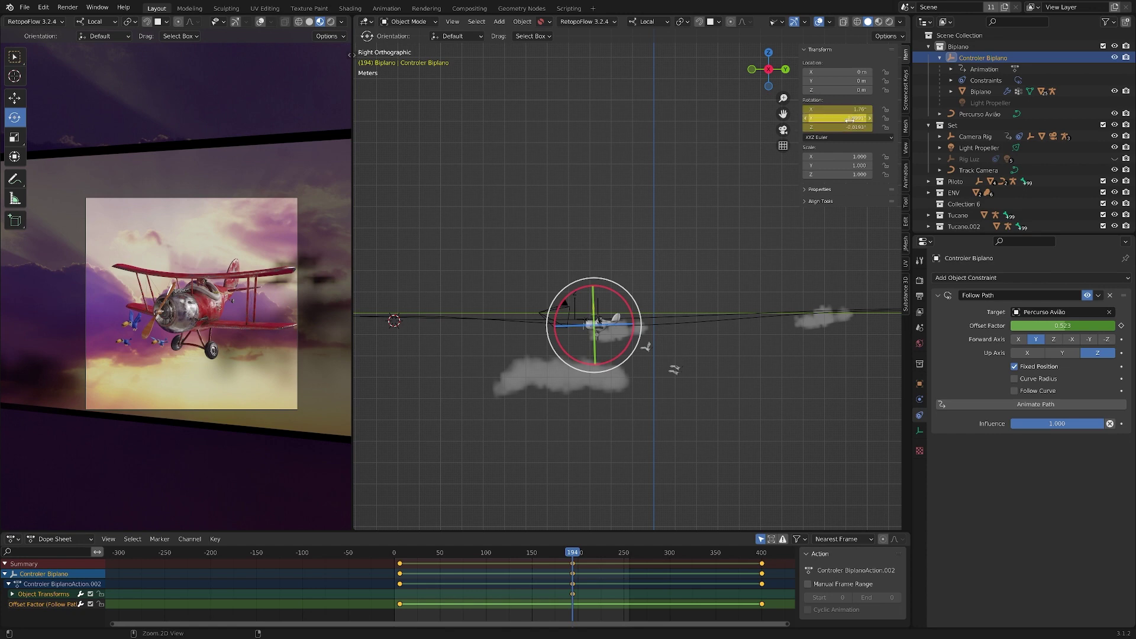
pyautogui.hotkey('alt', 'i')
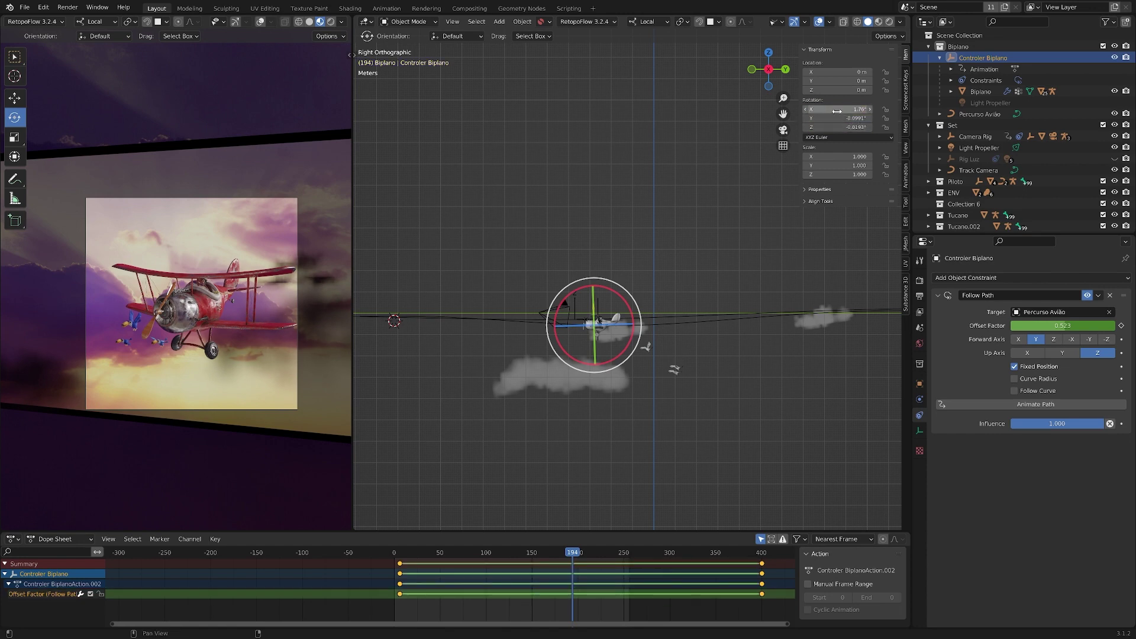
pyautogui.rightClick(844, 109)
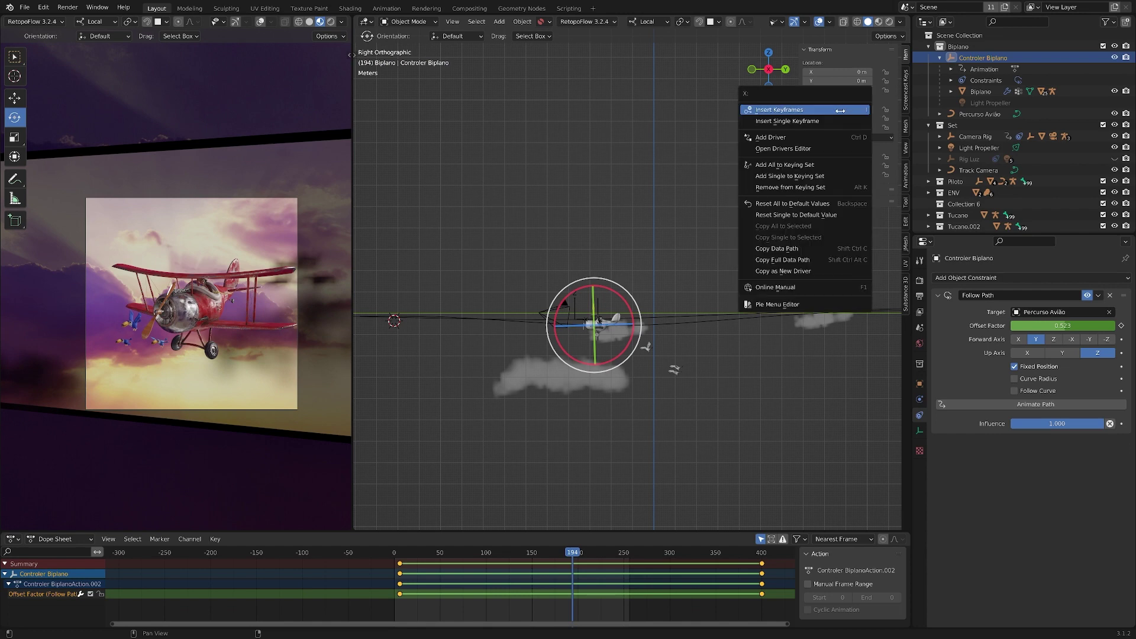
pyautogui.click(813, 121)
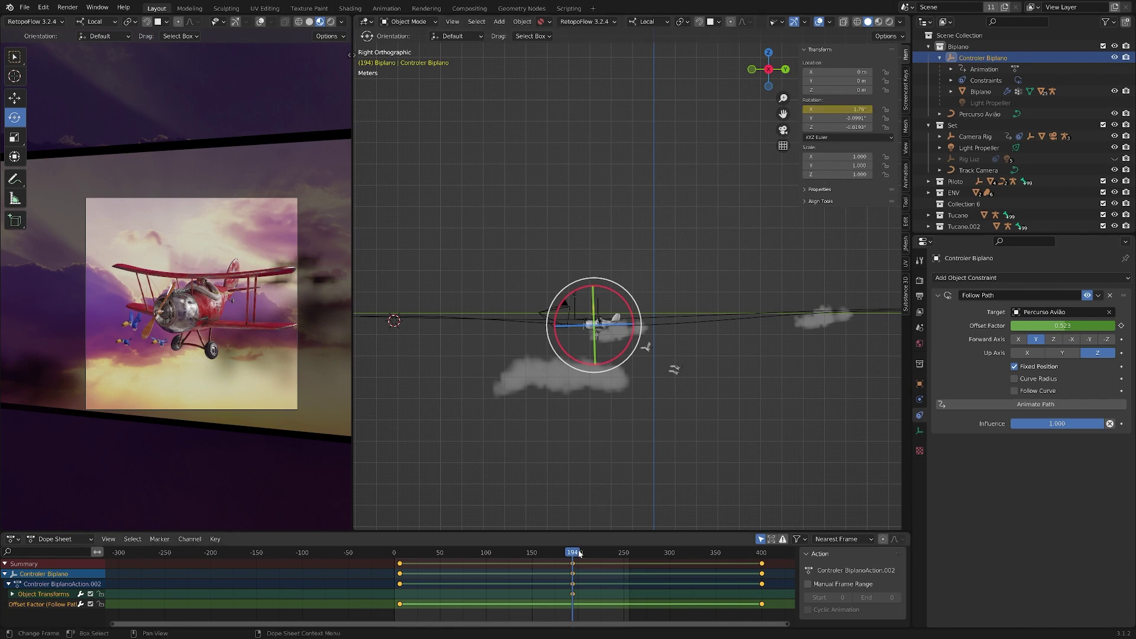
# At frame 212, tilt the Controler Biplano empty to about -5.7° on X and insert a single keyframe on X Rotation.
pyautogui.moveTo(572, 555); pyautogui.dragTo(589, 555)
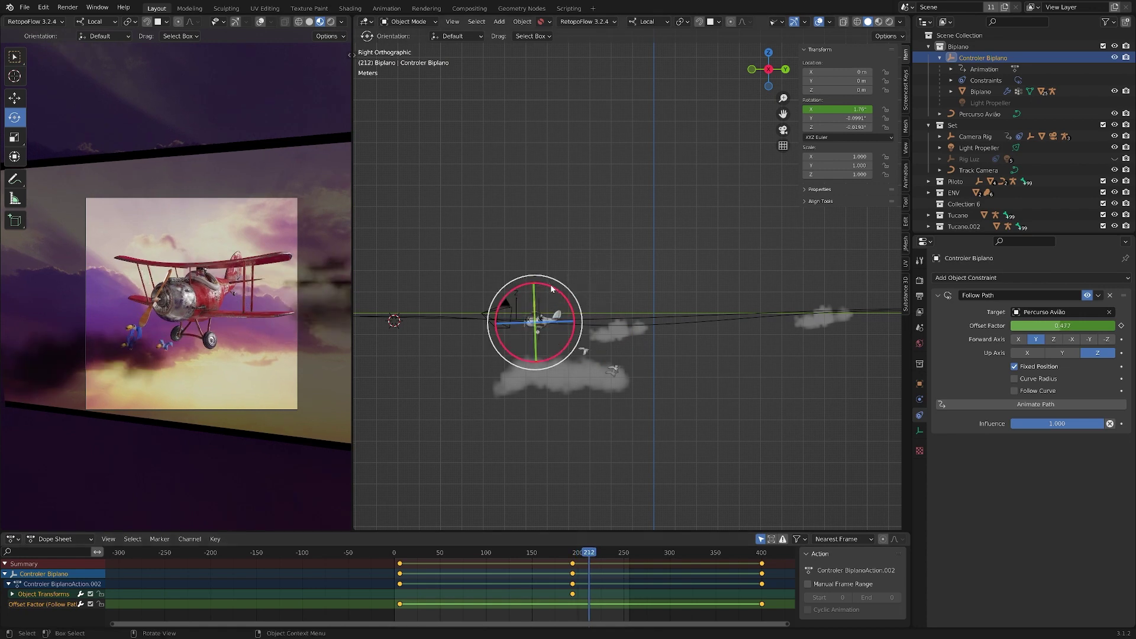
pyautogui.moveTo(554, 288); pyautogui.dragTo(557, 286)
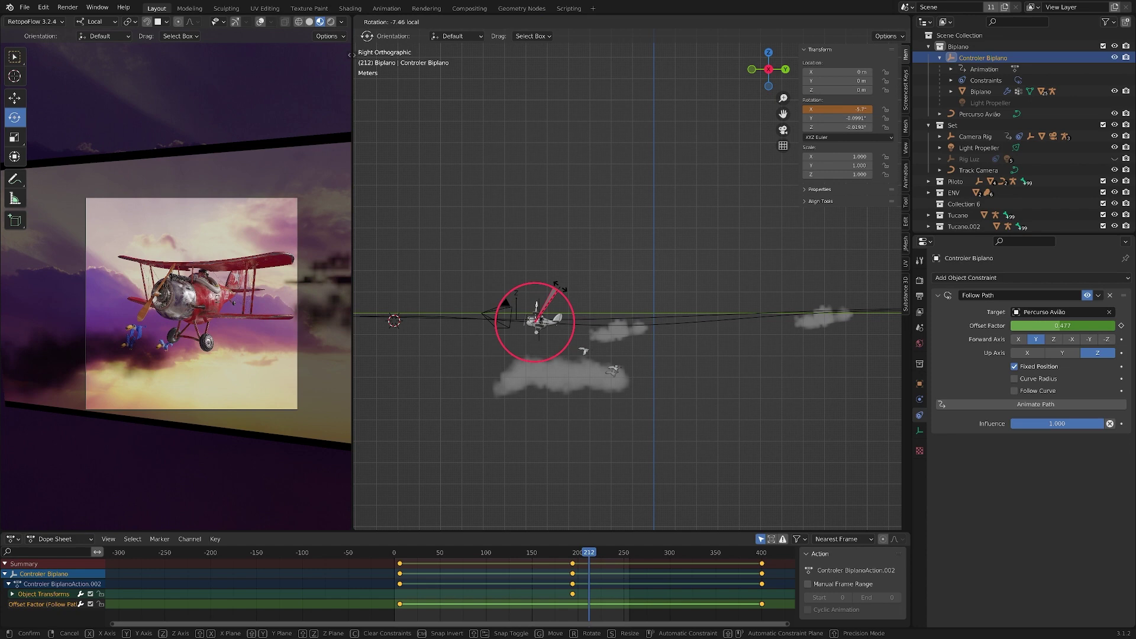
pyautogui.moveTo(559, 288); pyautogui.dragTo(558, 291)
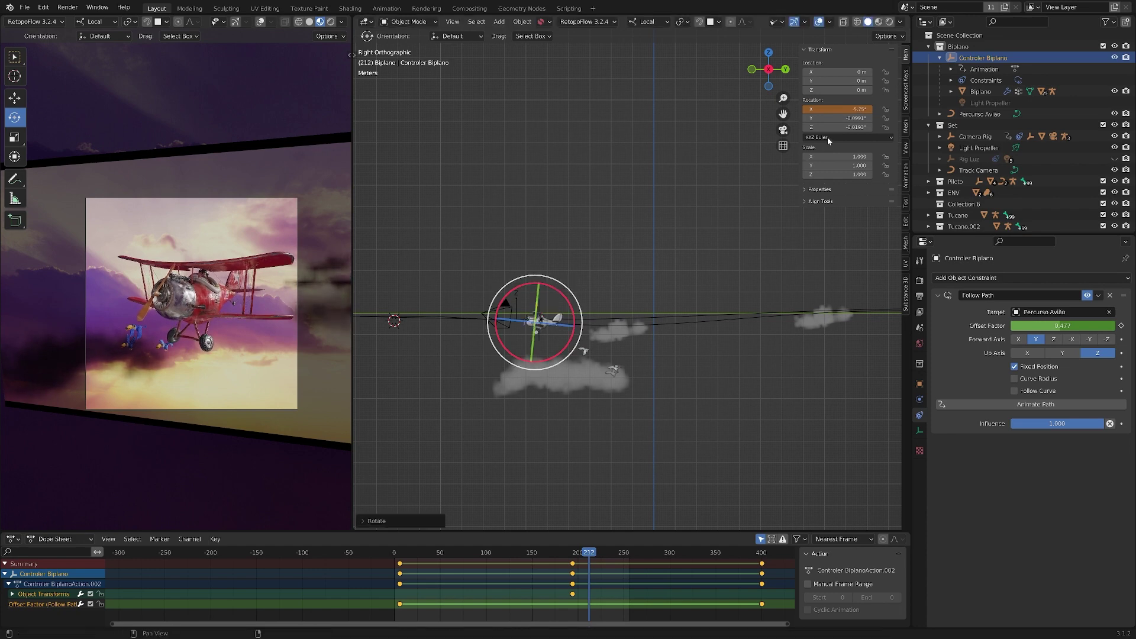
pyautogui.rightClick(857, 108)
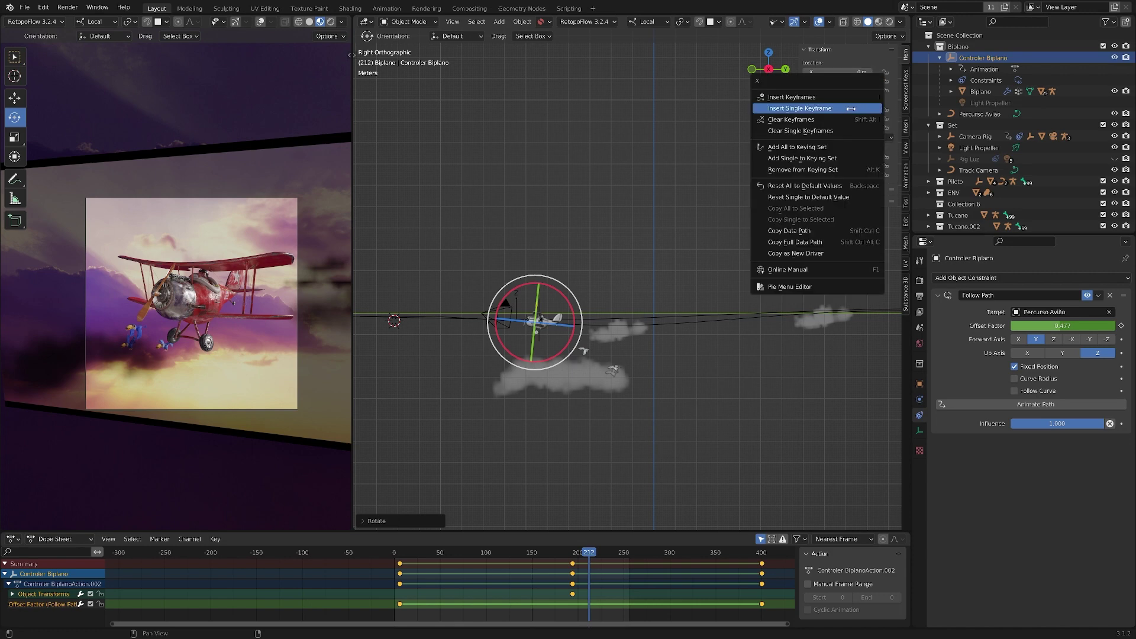
pyautogui.click(793, 109)
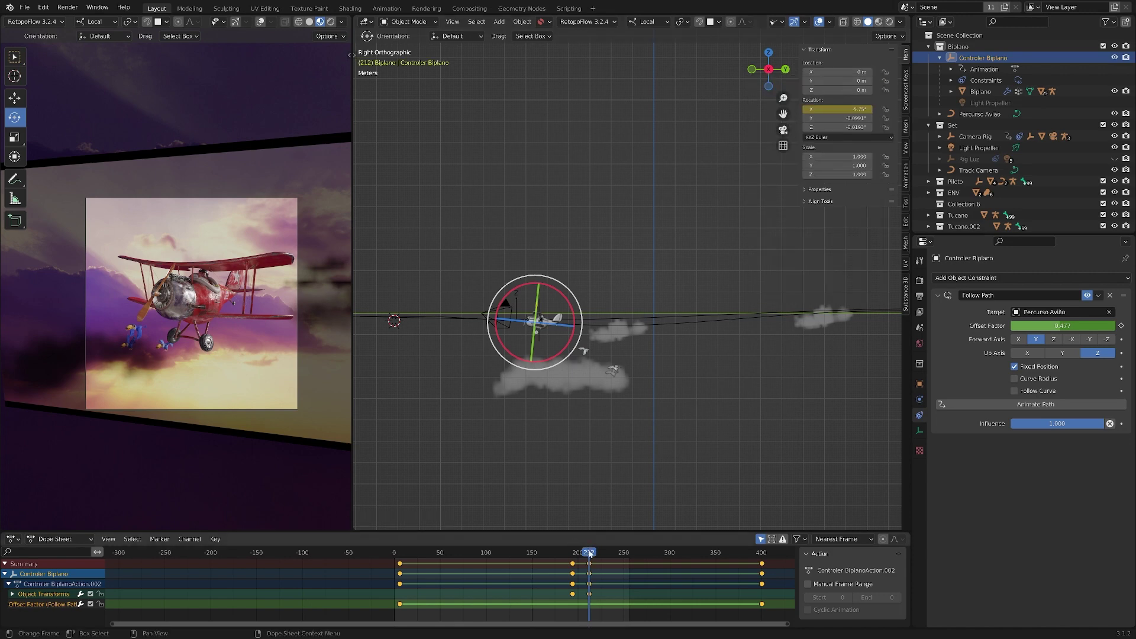
# Copy the X Rotation keyframe from frame 194 and paste it at frame 230.
pyautogui.moveTo(590, 552); pyautogui.dragTo(606, 553)
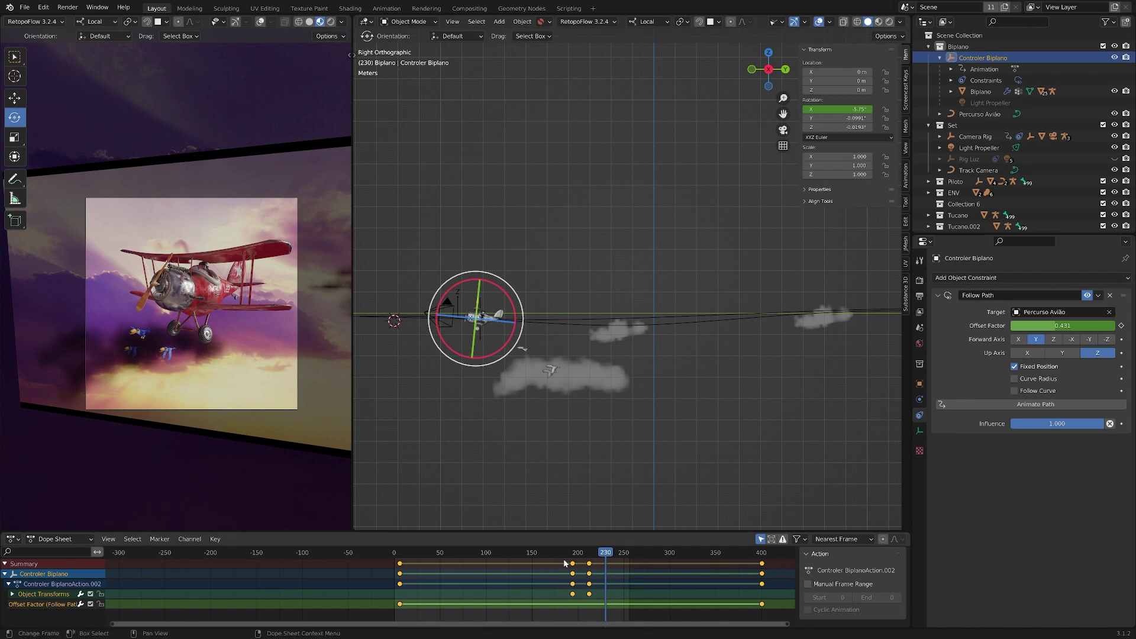
pyautogui.moveTo(571, 560); pyautogui.dragTo(579, 597)
pyautogui.hotkey('ctrl', 'v')
# Play back the animation from just before frame 194 to check the biplane's keyframed tilt.
pyautogui.moveTo(605, 559); pyautogui.dragTo(568, 553)
pyautogui.press('space')
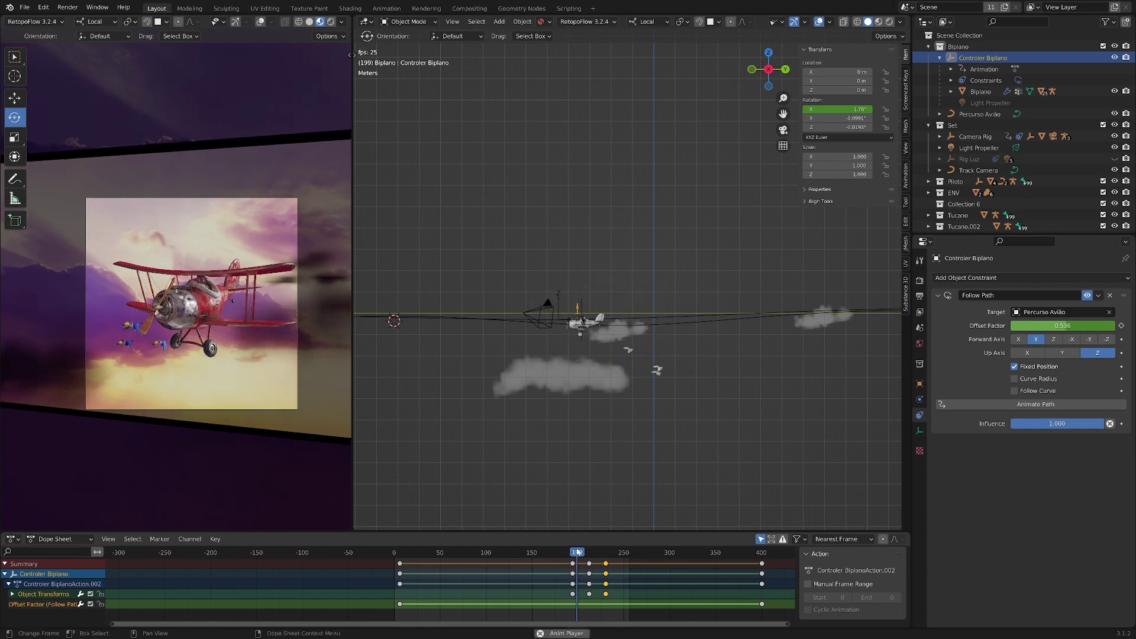
pyautogui.press('Escape')
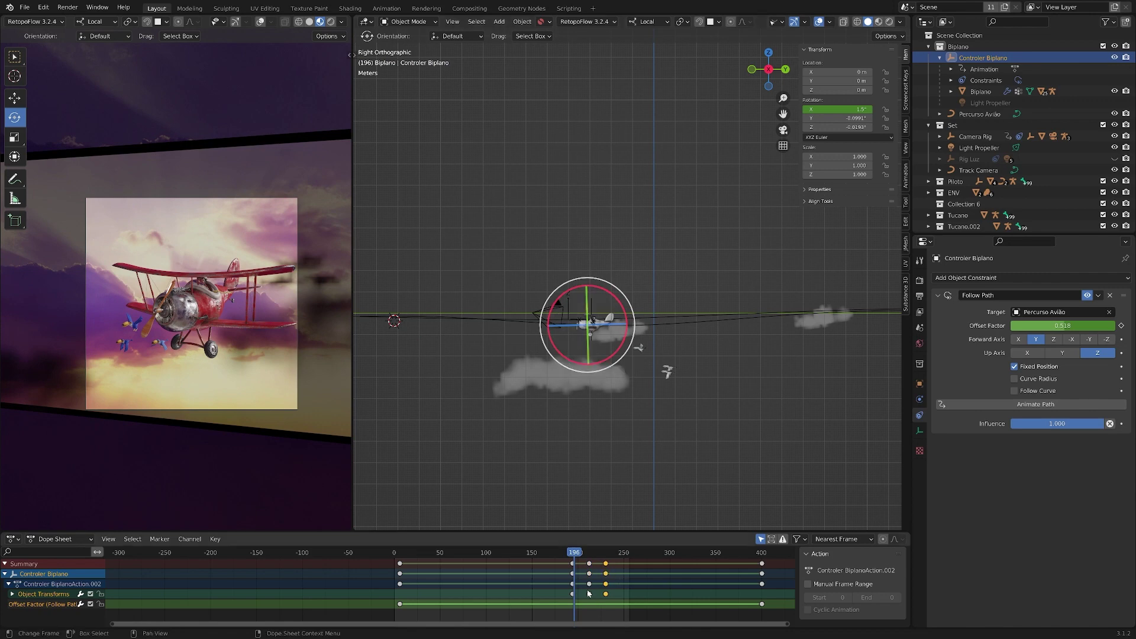
# Switch the Dope Sheet area to the Graph Editor and enlarge it to about half the window's height.
pyautogui.click(88, 539)
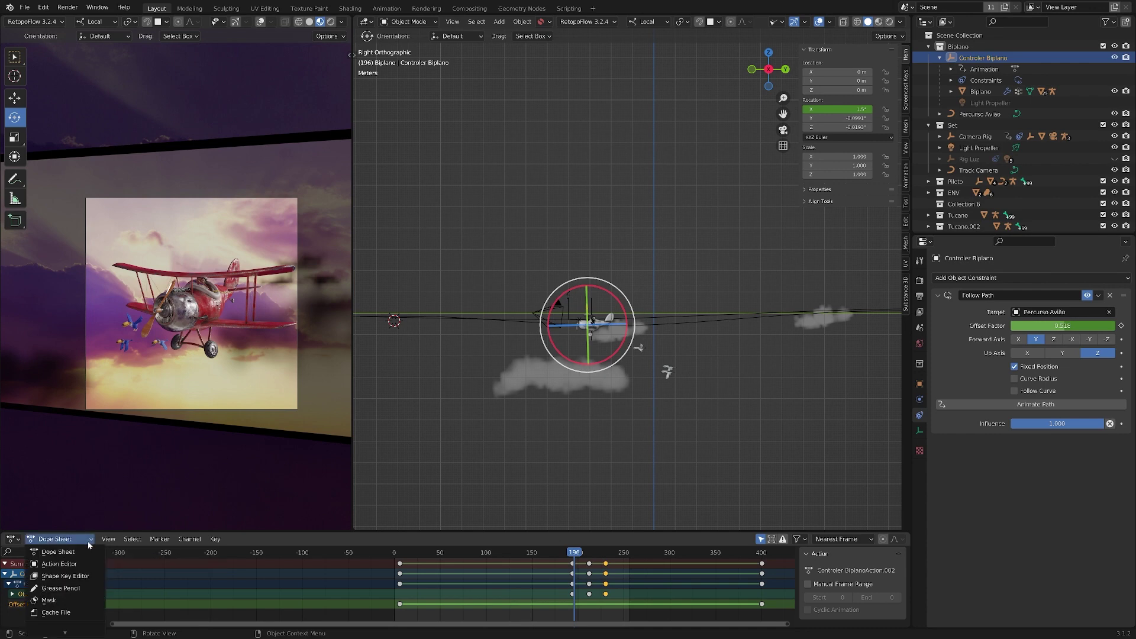
pyautogui.click(11, 539)
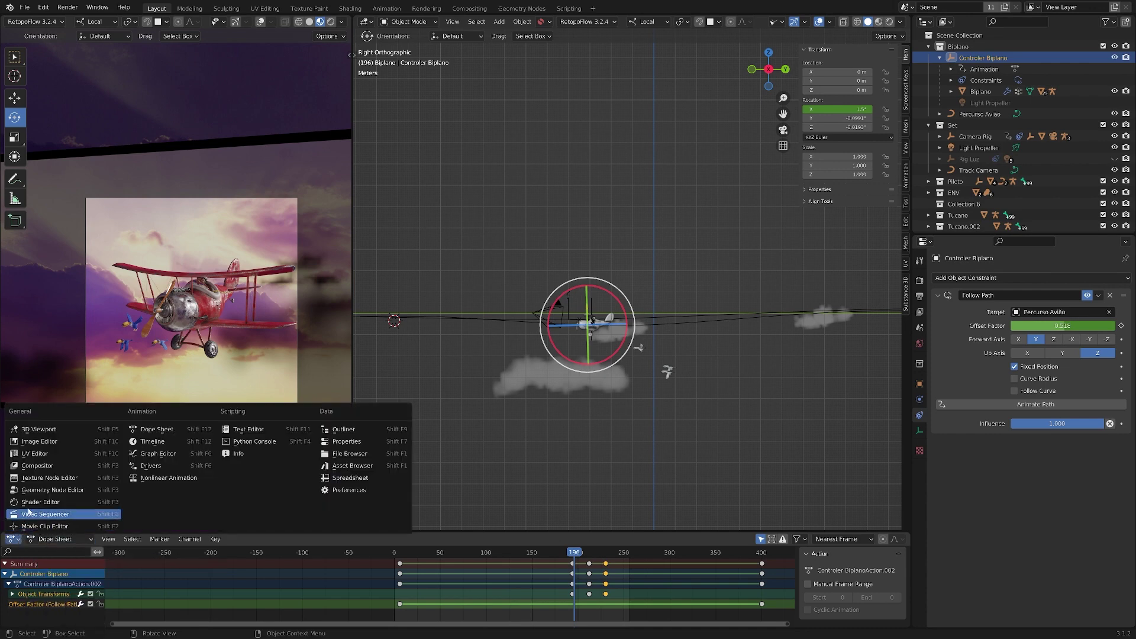
pyautogui.click(158, 454)
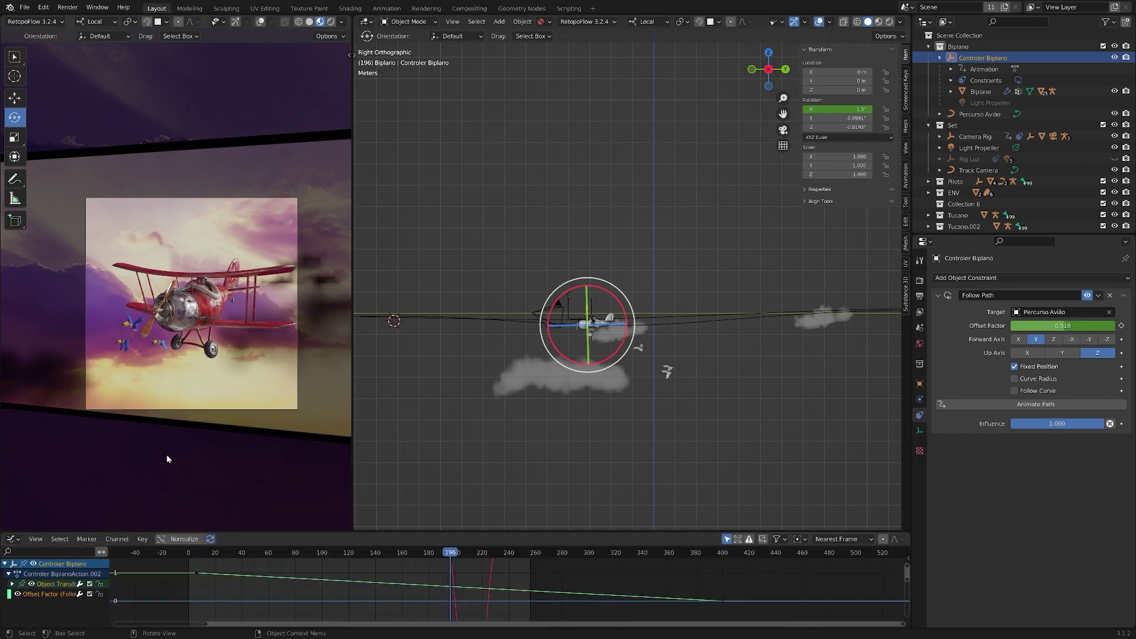
pyautogui.moveTo(496, 530); pyautogui.dragTo(512, 362)
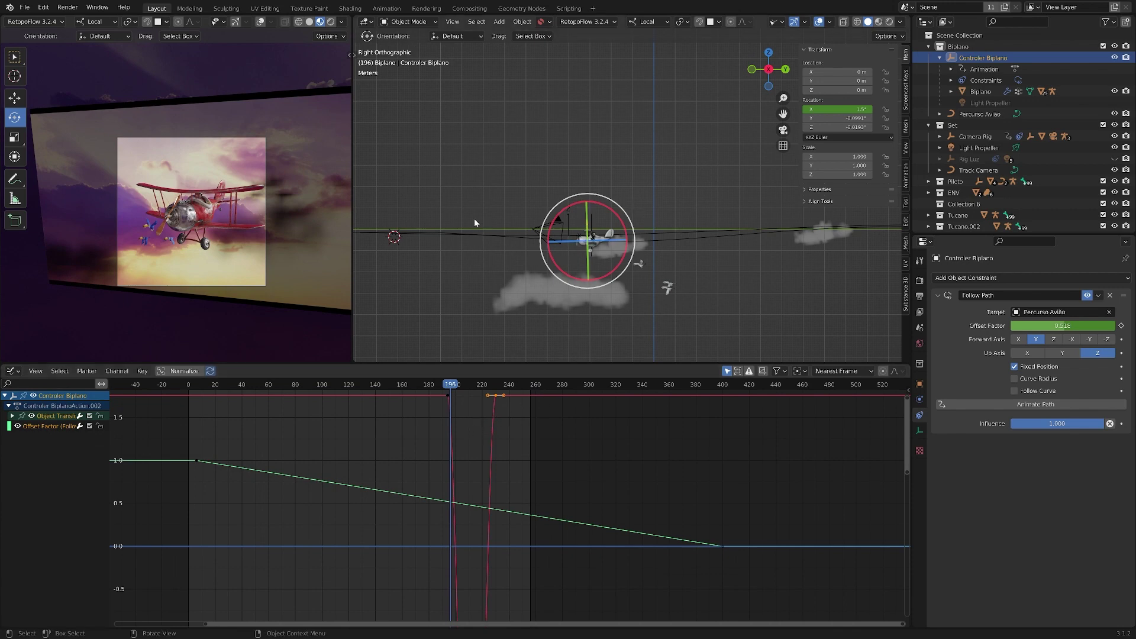
# Frame the Controler Biplano empty's X Rotation curve and play back from frame 194 to compare it with the biplane's tilt.
pyautogui.click(478, 421)
pyautogui.keyDown('ctrl'); pyautogui.moveTo(496, 424); pyautogui.dragTo(430, 395, button='middle'); pyautogui.keyUp('ctrl')
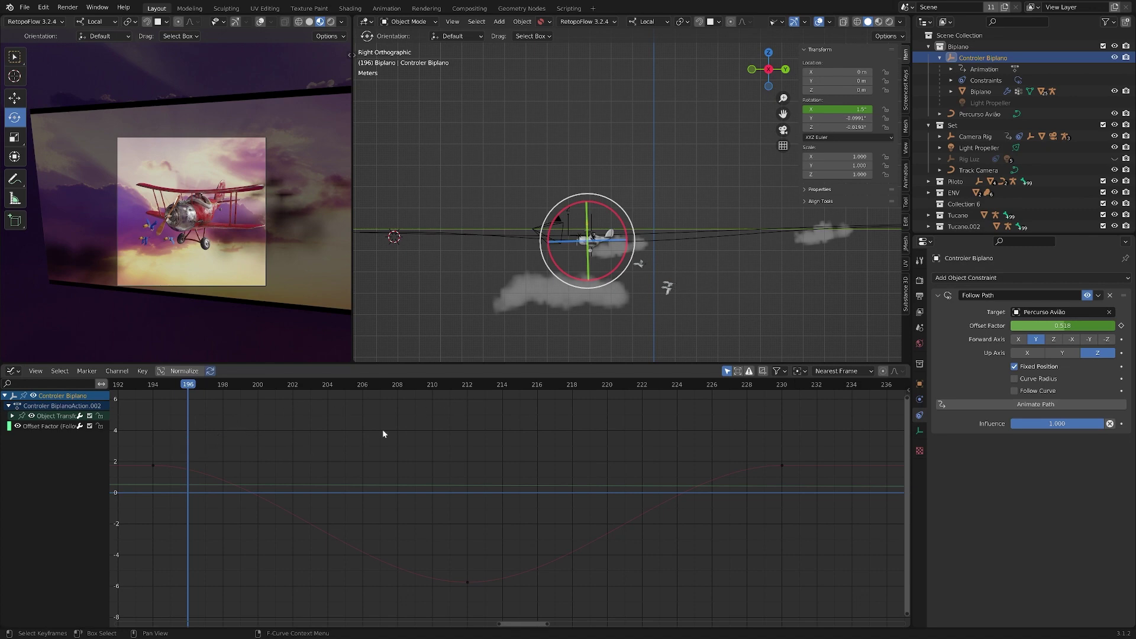
pyautogui.keyDown('ctrl'); pyautogui.moveTo(323, 472); pyautogui.dragTo(788, 481, button='middle'); pyautogui.keyUp('ctrl')
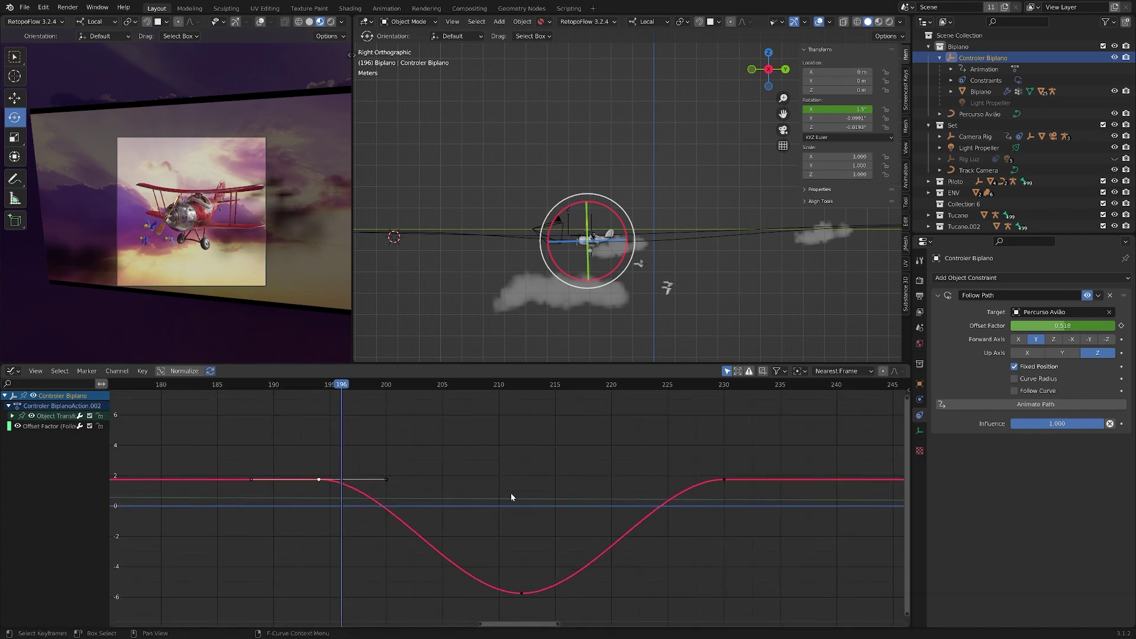
pyautogui.moveTo(681, 526); pyautogui.dragTo(696, 517, button='middle')
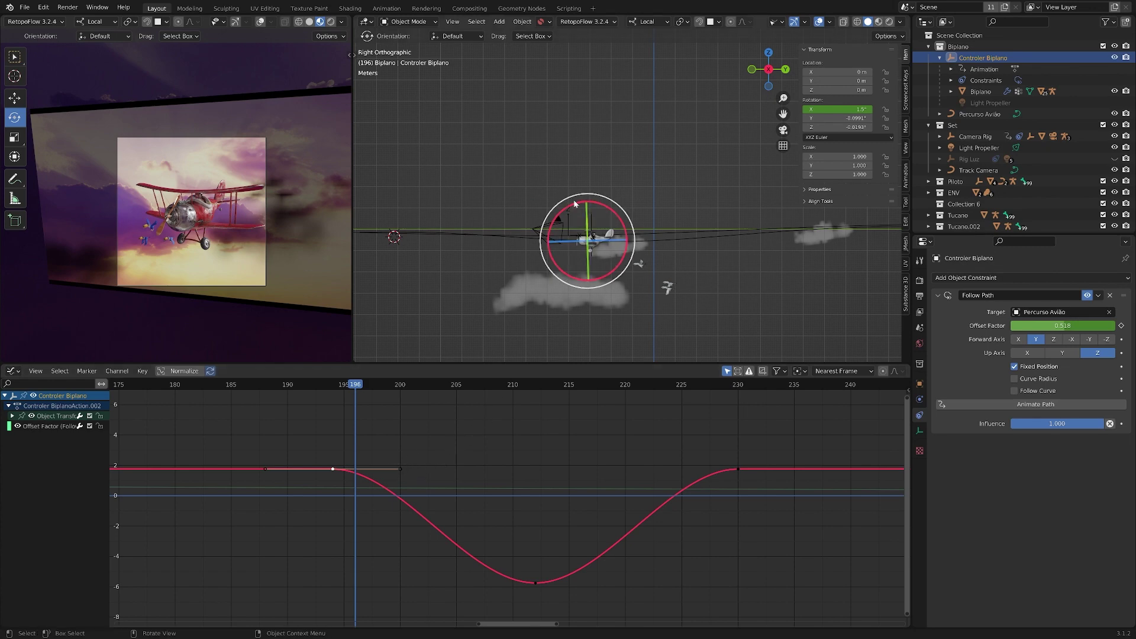
pyautogui.moveTo(355, 385); pyautogui.dragTo(338, 386)
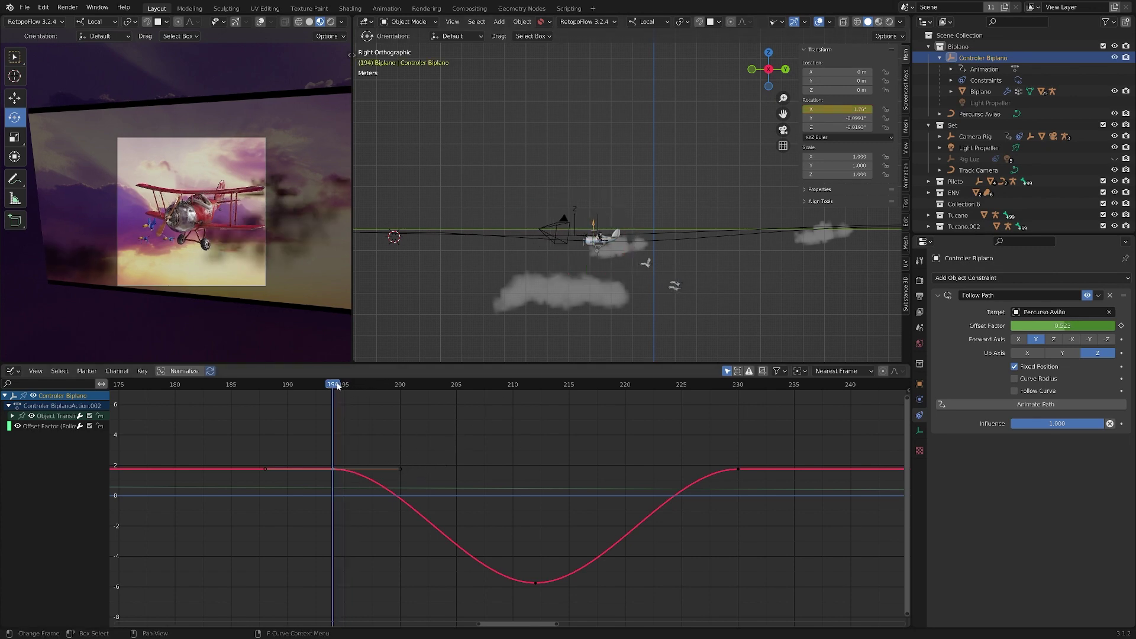
pyautogui.press('space')
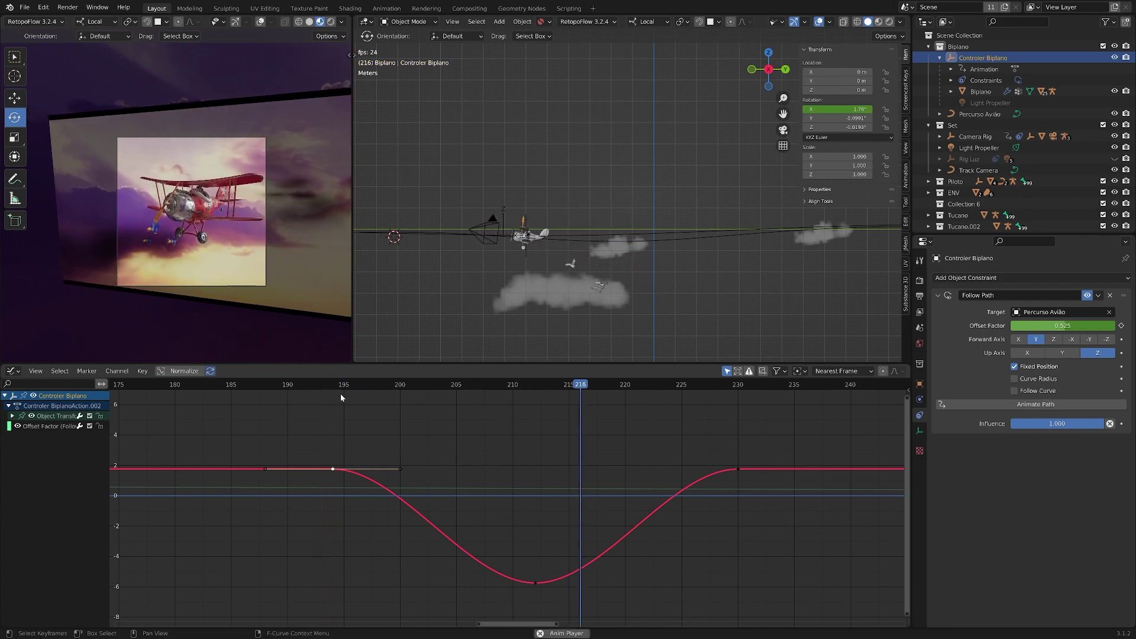
pyautogui.moveTo(498, 384); pyautogui.dragTo(411, 421)
# Lengthen the X Rotation curve handles at the frame 212 keyframe and the inner handles at frames 194 and 230 to strengthen the easing.
pyautogui.moveTo(587, 594); pyautogui.dragTo(405, 583)
pyautogui.press('Up')
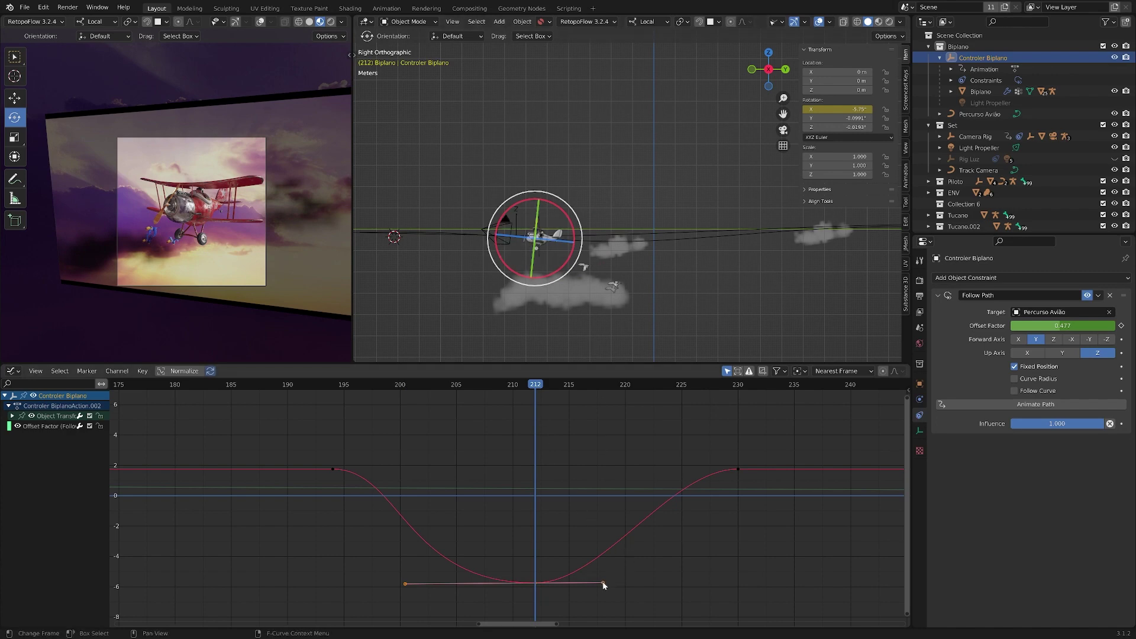
pyautogui.moveTo(604, 586); pyautogui.dragTo(671, 584)
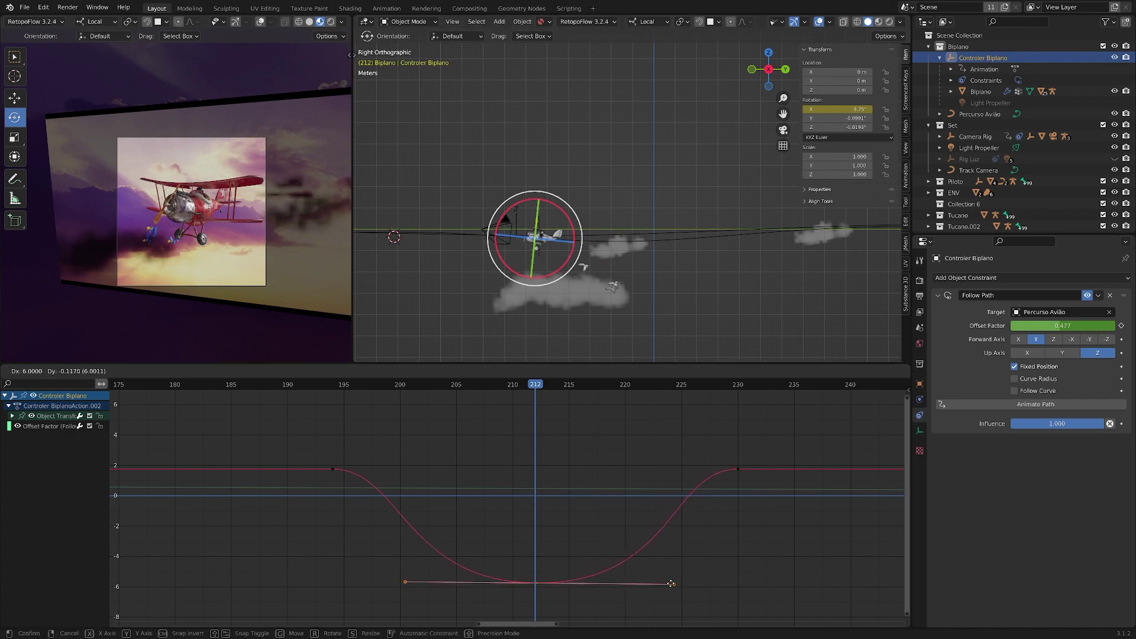
pyautogui.moveTo(349, 456); pyautogui.dragTo(432, 469)
pyautogui.moveTo(771, 458); pyautogui.dragTo(633, 468)
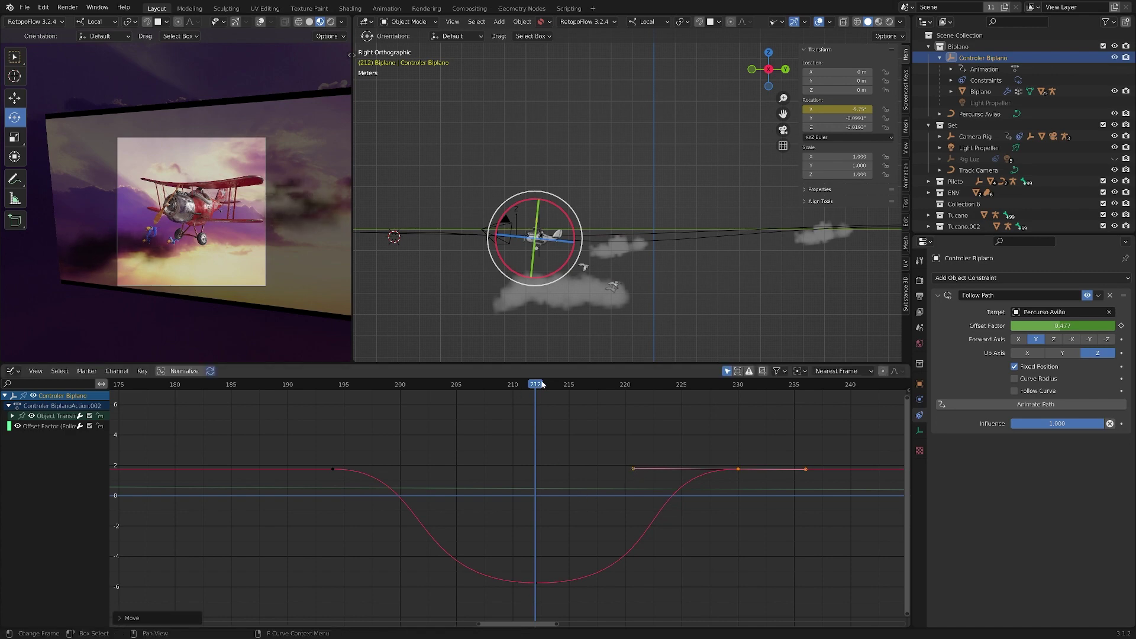
# Play back the animation repeatedly from around frame 194 to review the biplane's eased tilt.
pyautogui.press('space')
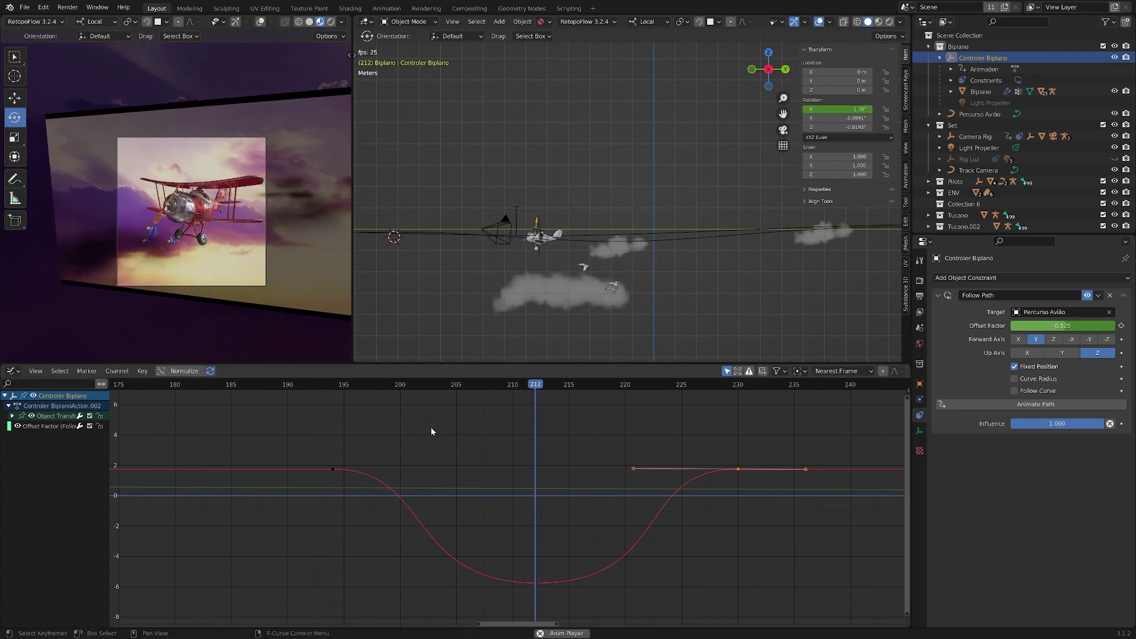
pyautogui.press('space')
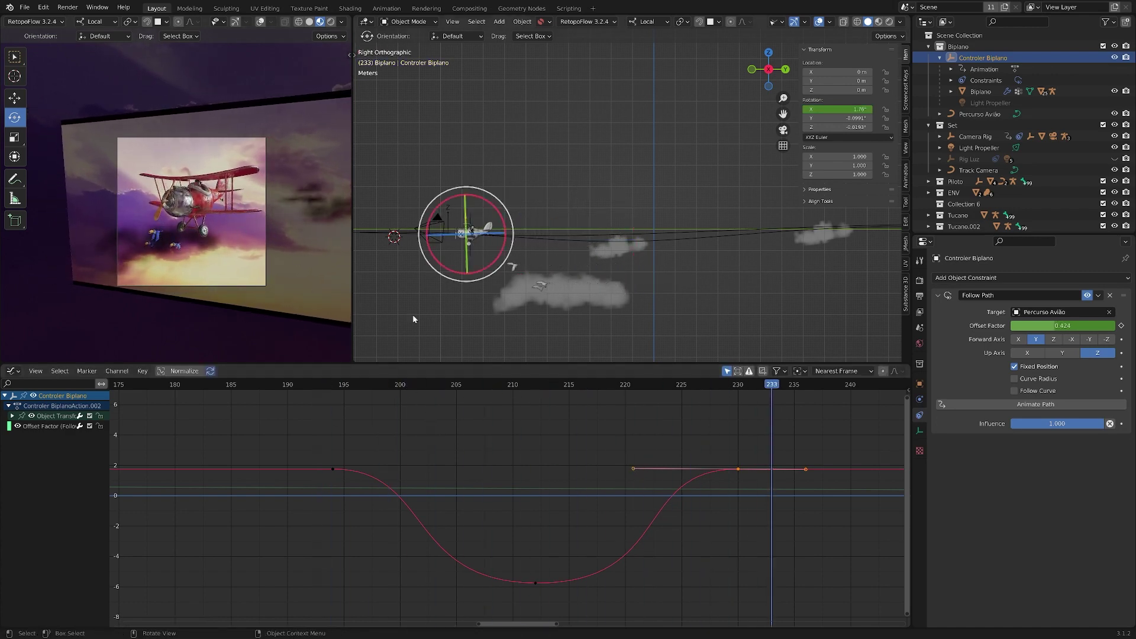
pyautogui.moveTo(485, 382); pyautogui.dragTo(333, 398)
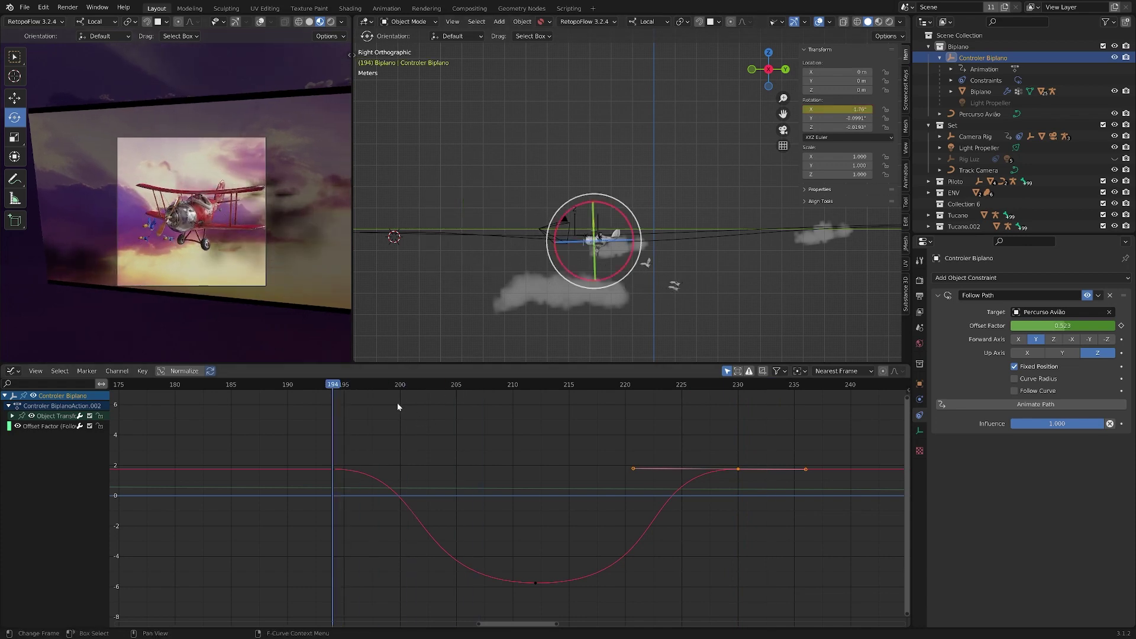
pyautogui.press('space')
pyautogui.press('space')
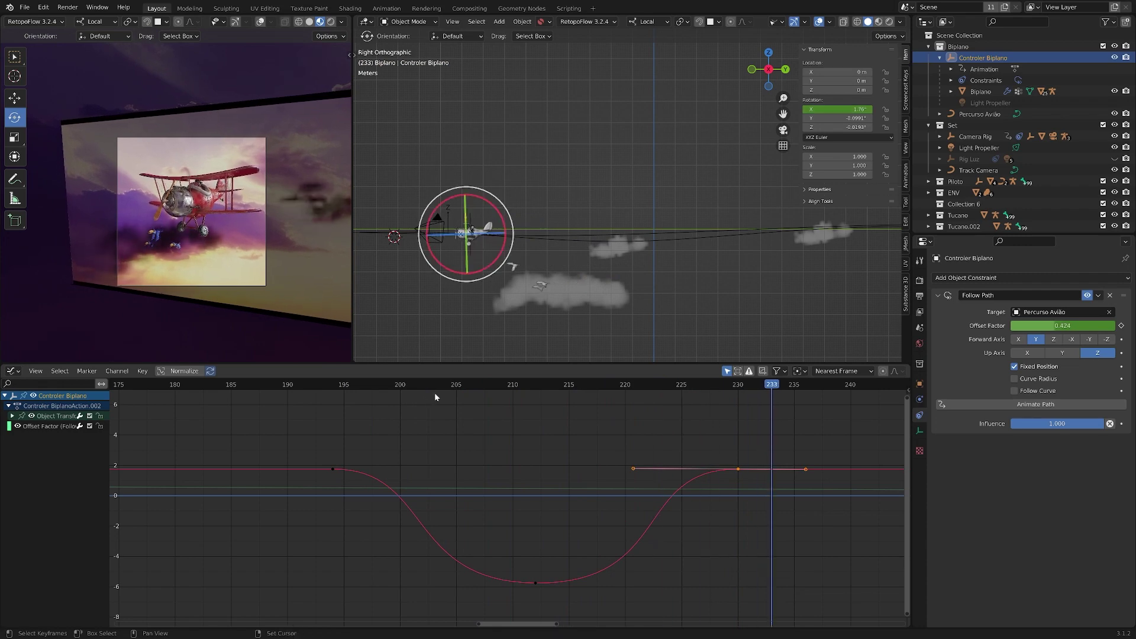
pyautogui.moveTo(648, 386); pyautogui.dragTo(309, 392)
pyautogui.press('space')
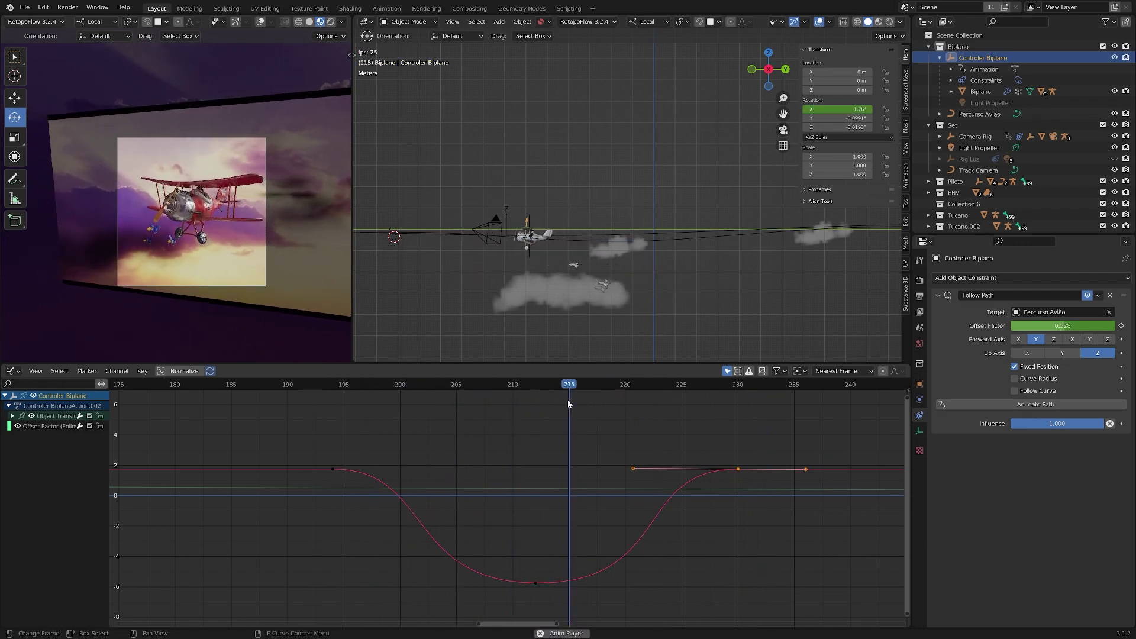
pyautogui.press('space')
# Move the X Rotation keyframe at frame 230 to frame 234.
pyautogui.moveTo(741, 389); pyautogui.dragTo(783, 387)
pyautogui.moveTo(759, 455); pyautogui.dragTo(739, 470)
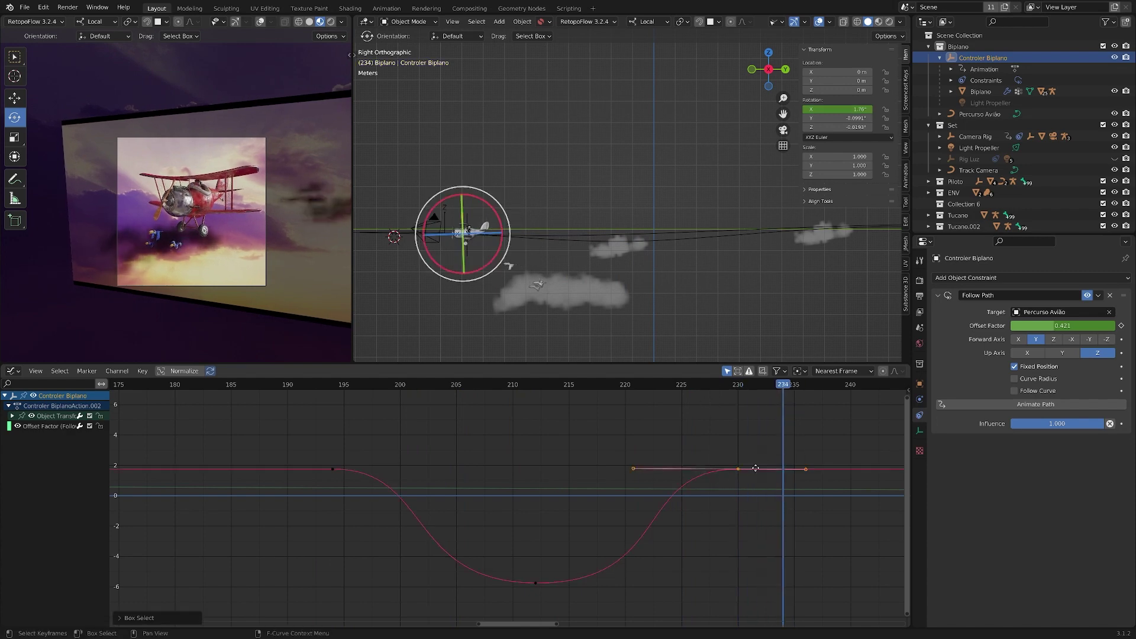
pyautogui.press('g')
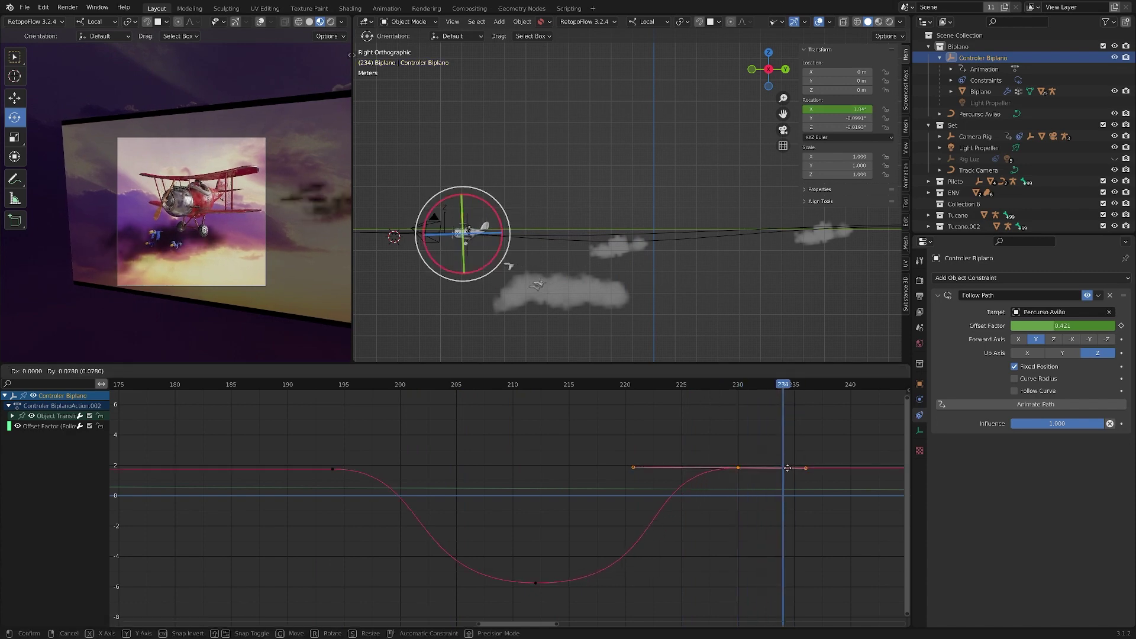
pyautogui.click(835, 467)
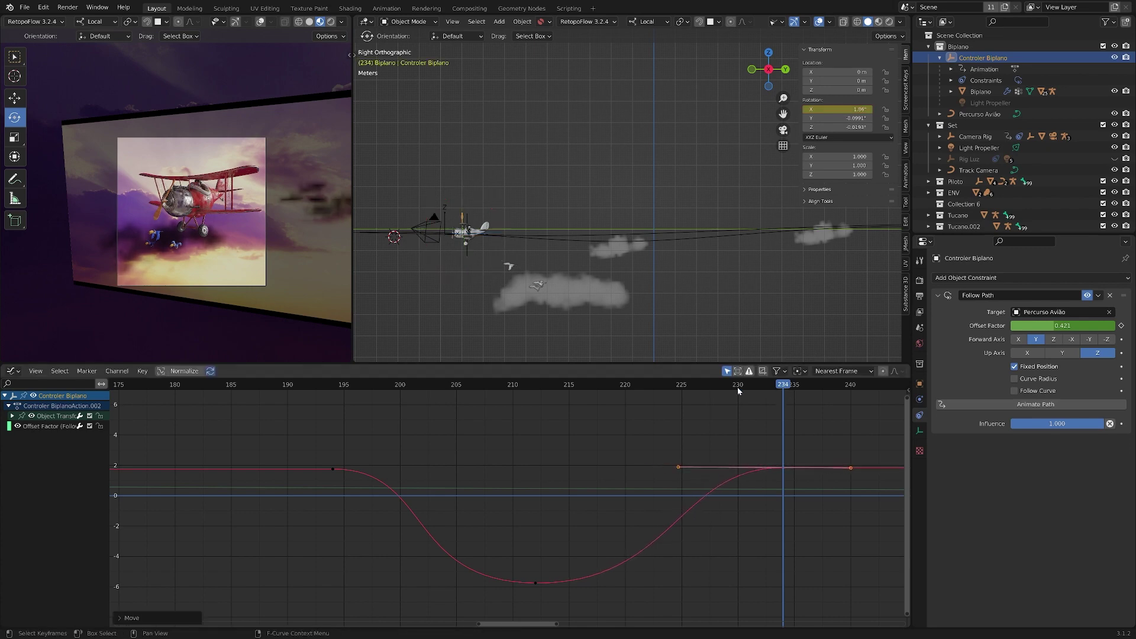
# Play back the animation from before frame 194 and scrub around frame 234 to check the slower return of the tilt.
pyautogui.moveTo(737, 387); pyautogui.dragTo(304, 413)
pyautogui.press('space')
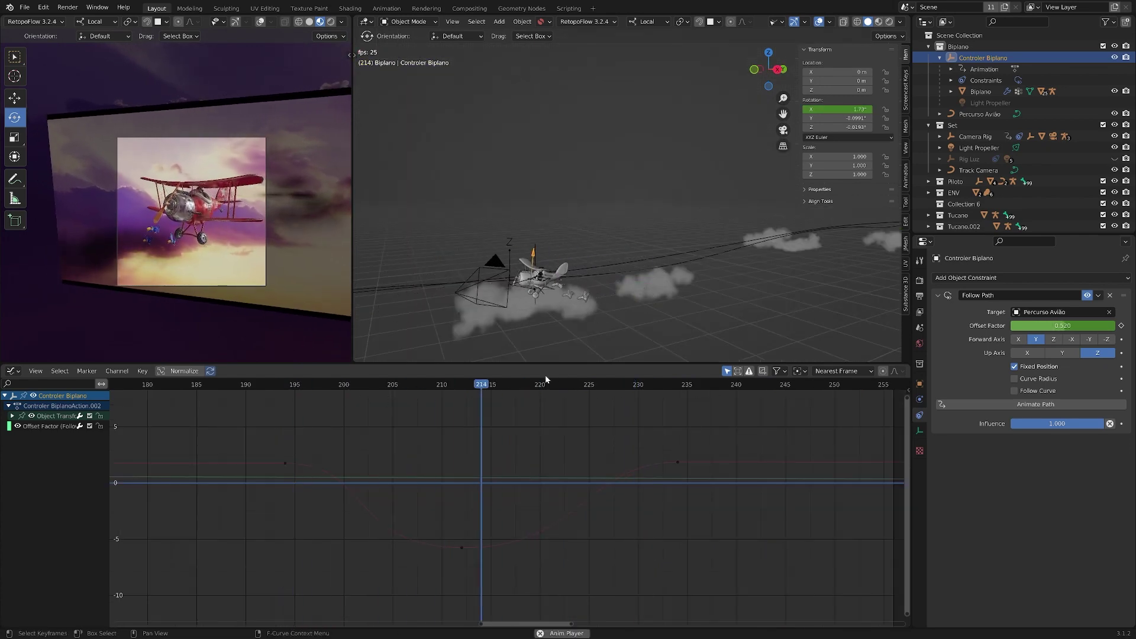
pyautogui.click(708, 388)
pyautogui.moveTo(708, 388); pyautogui.dragTo(679, 392)
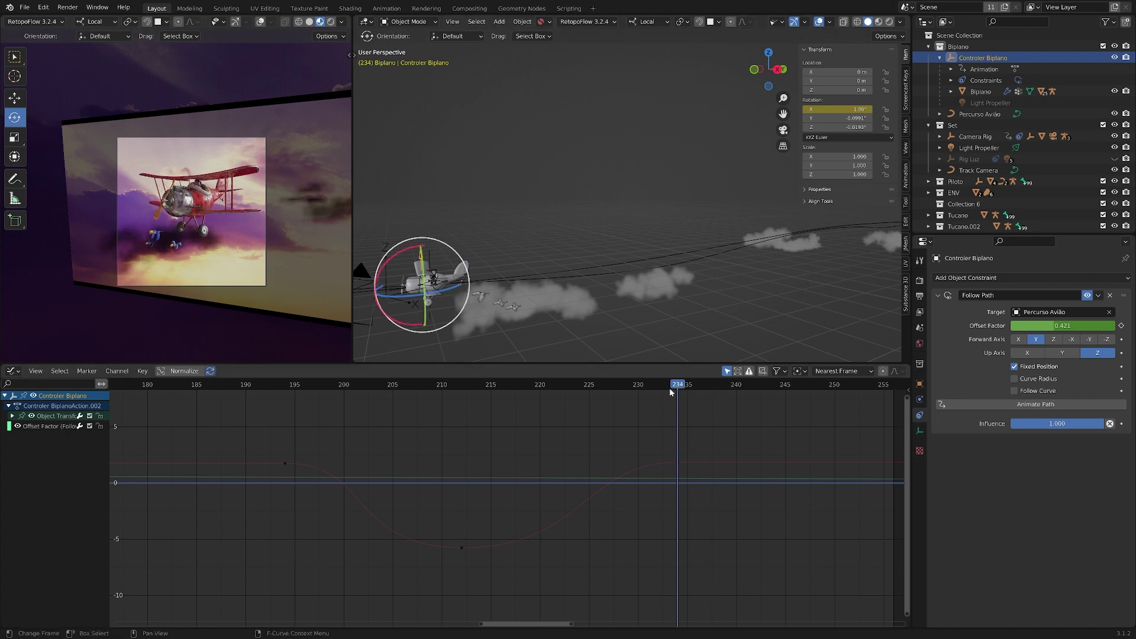
# Copy the X Rotation keyframe from frame 234 and paste it at frame 240.
pyautogui.moveTo(672, 392); pyautogui.dragTo(739, 391)
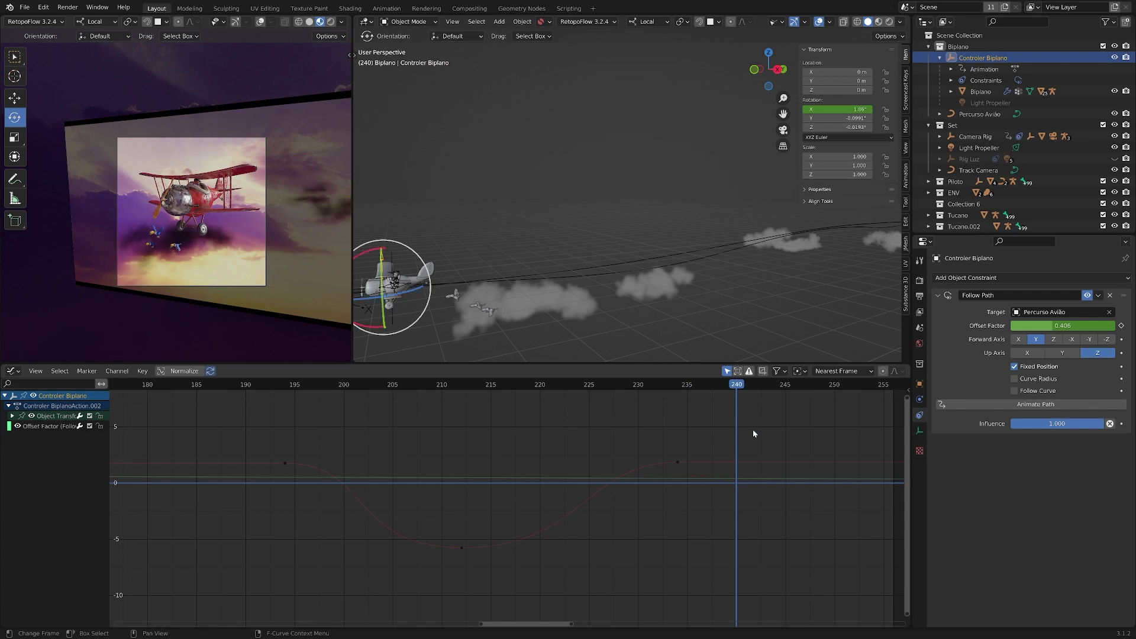
pyautogui.moveTo(695, 450); pyautogui.dragTo(674, 456)
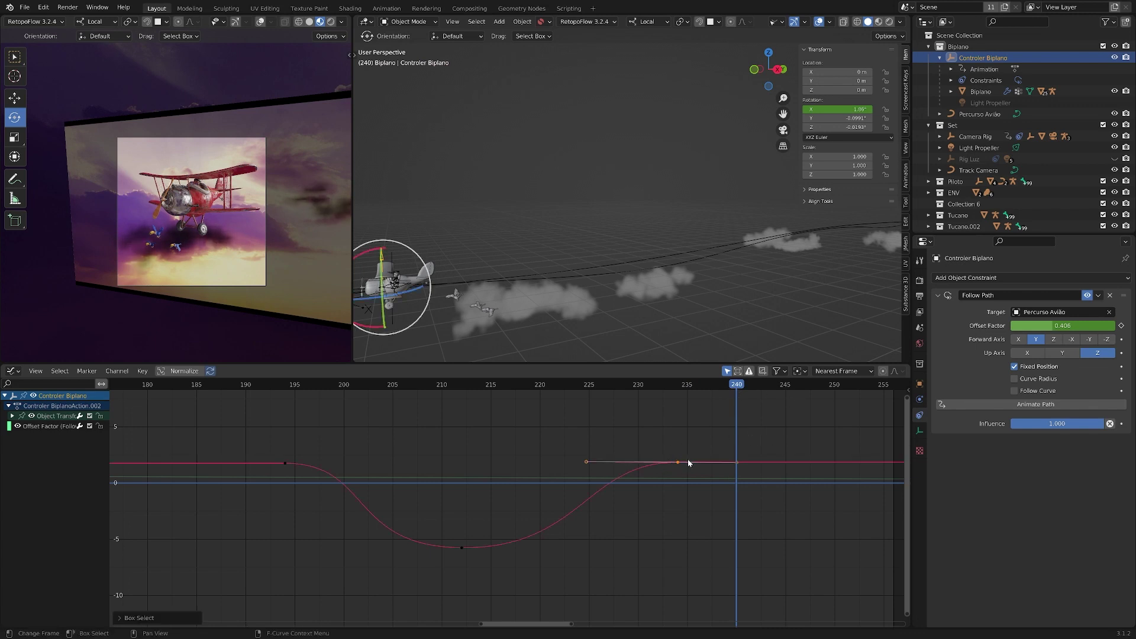
pyautogui.click(707, 434)
pyautogui.rightClick(708, 434)
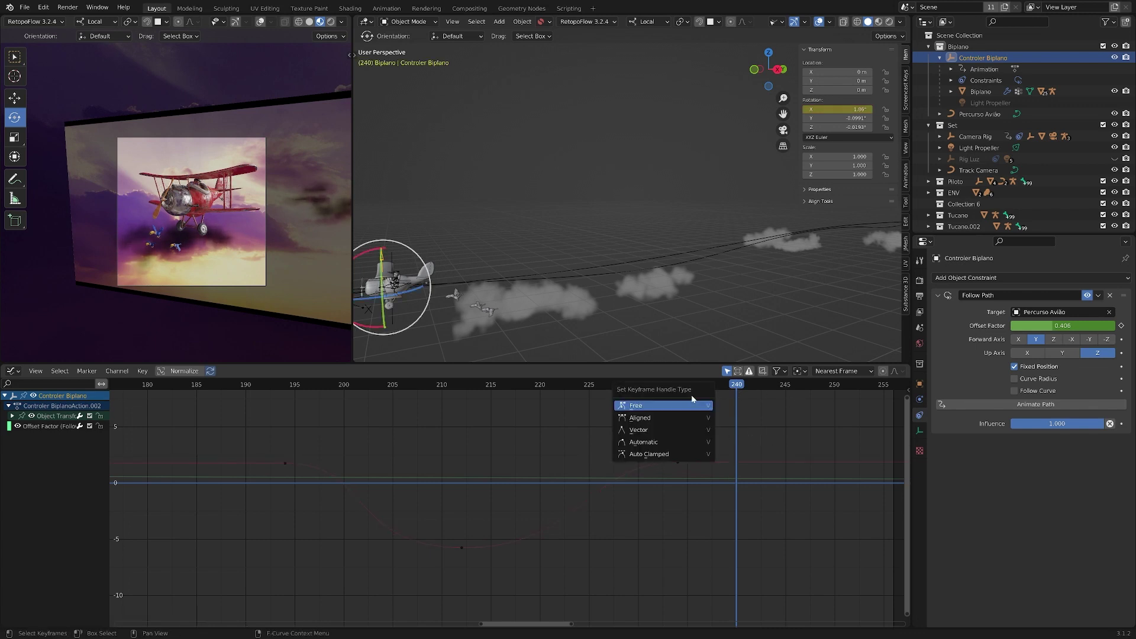
# Raise the X Rotation keyframe at frame 234 to about 3.9° so the curve overshoots.
pyautogui.moveTo(705, 386); pyautogui.dragTo(675, 389)
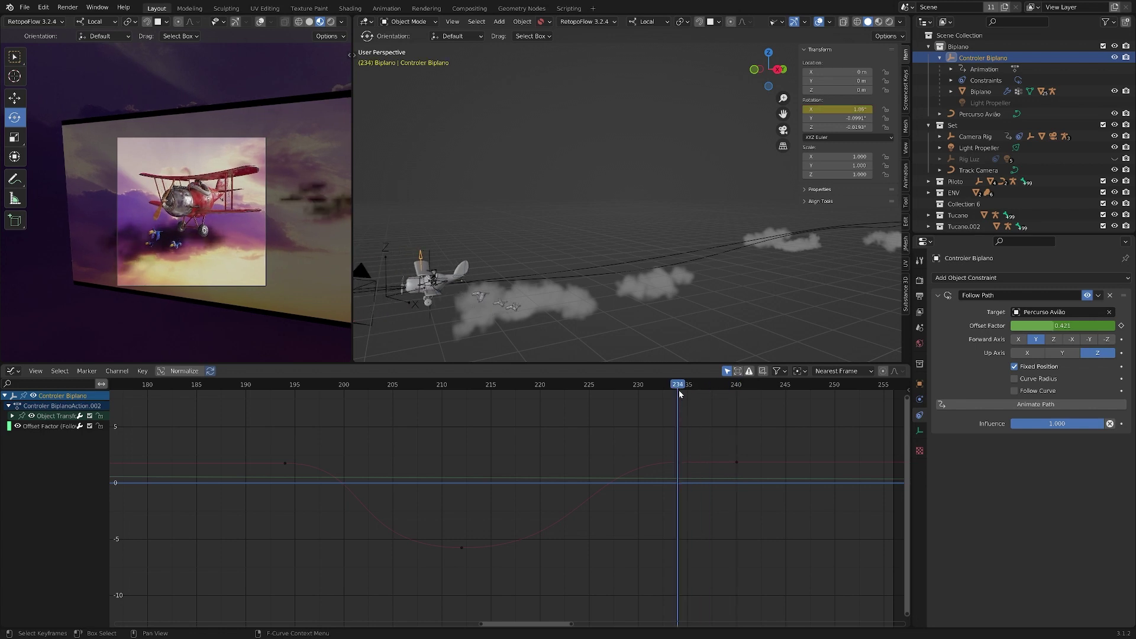
pyautogui.moveTo(685, 447); pyautogui.dragTo(675, 466)
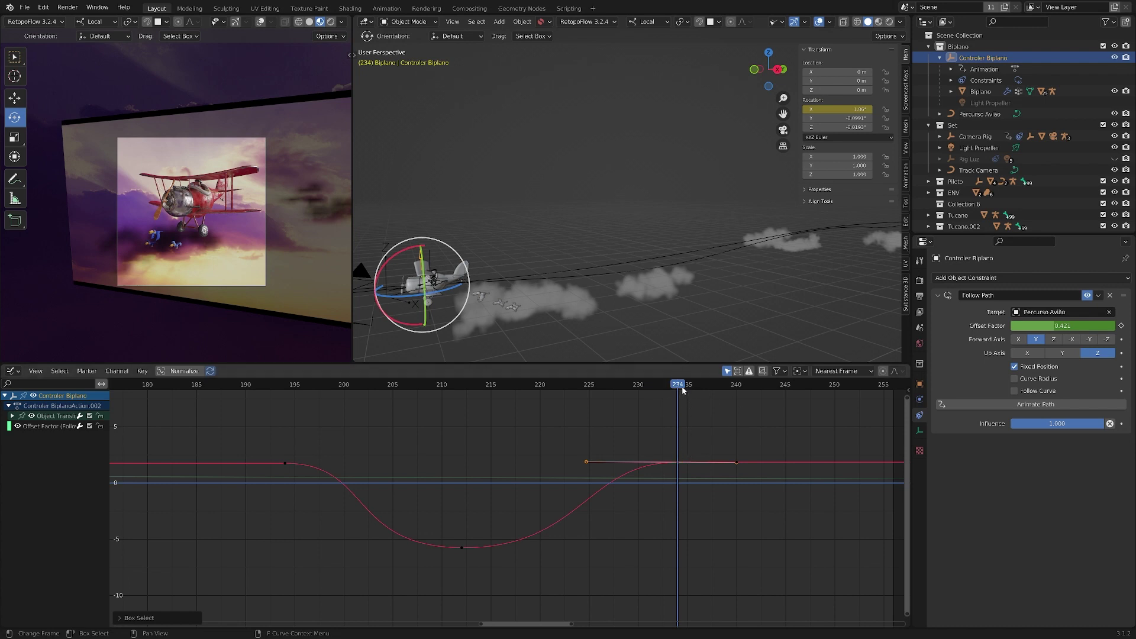
pyautogui.moveTo(682, 390); pyautogui.dragTo(677, 462)
pyautogui.press('g')
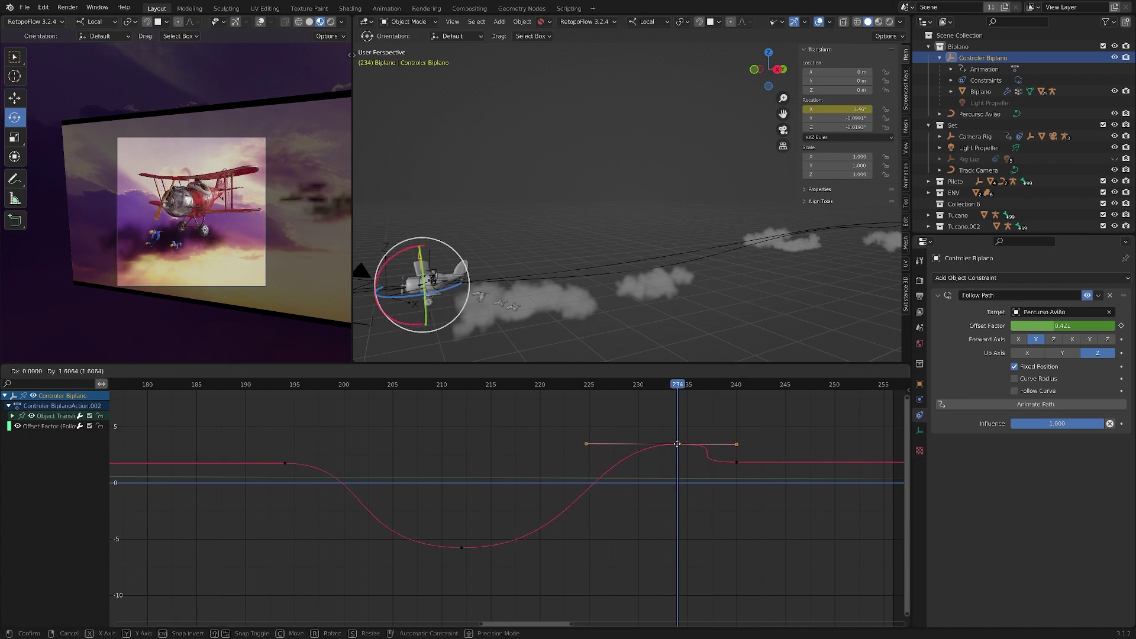
pyautogui.click(678, 438)
# Shorten the right curve handle of the frame 234 keyframe and the left handle of the frame 240 keyframe to smooth the settling.
pyautogui.click(737, 438)
pyautogui.press('g')
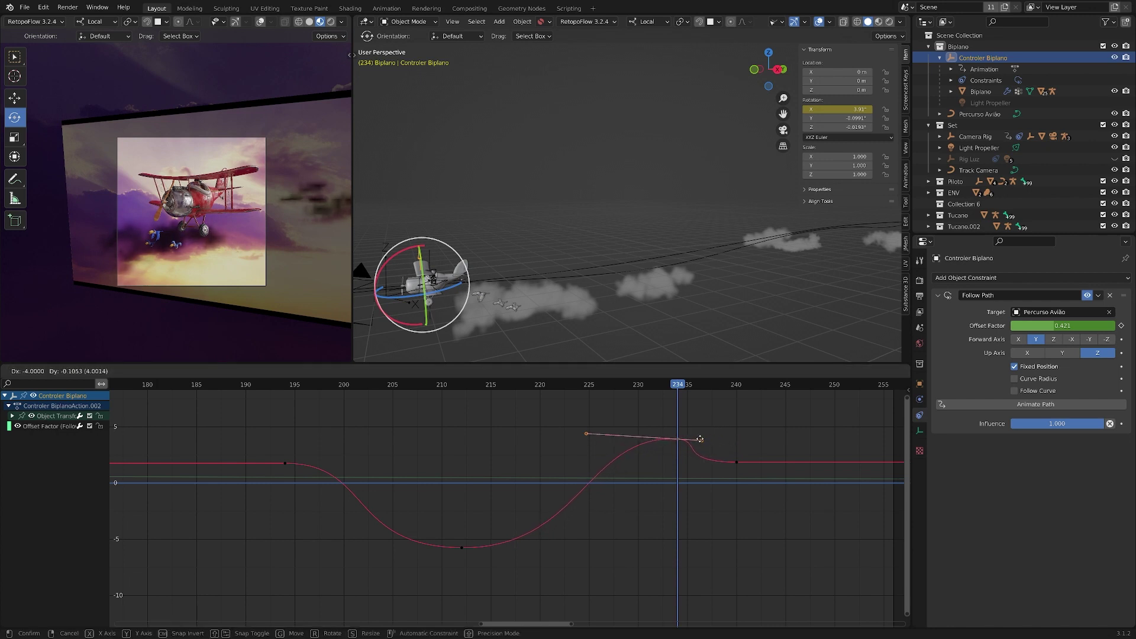
pyautogui.click(700, 439)
pyautogui.moveTo(743, 456); pyautogui.dragTo(718, 467)
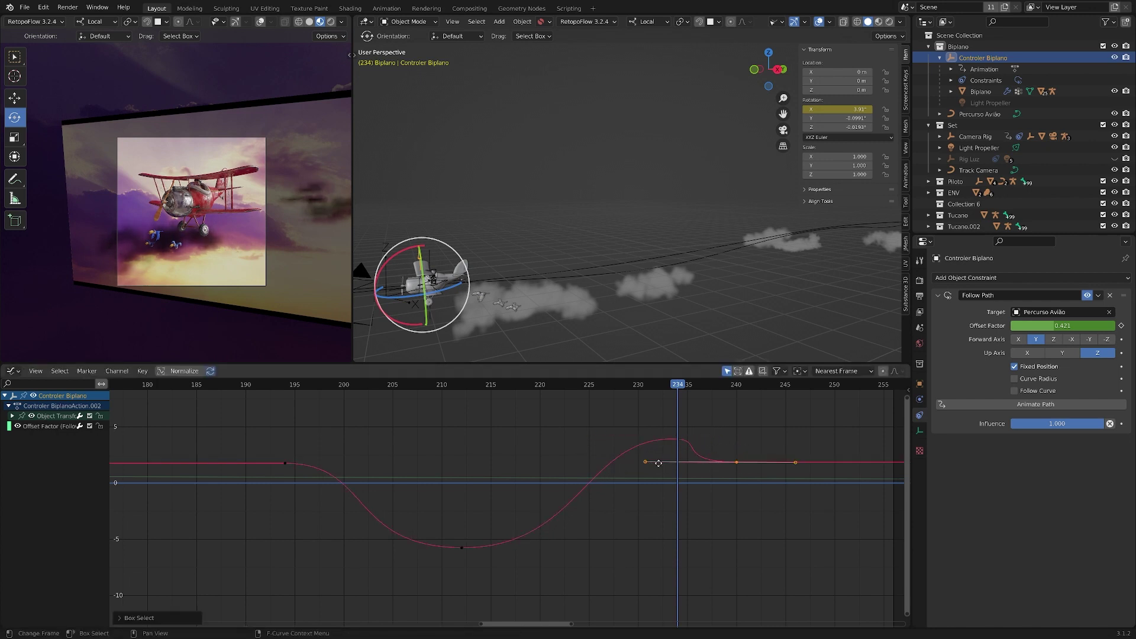
pyautogui.press('g')
pyautogui.click(714, 459)
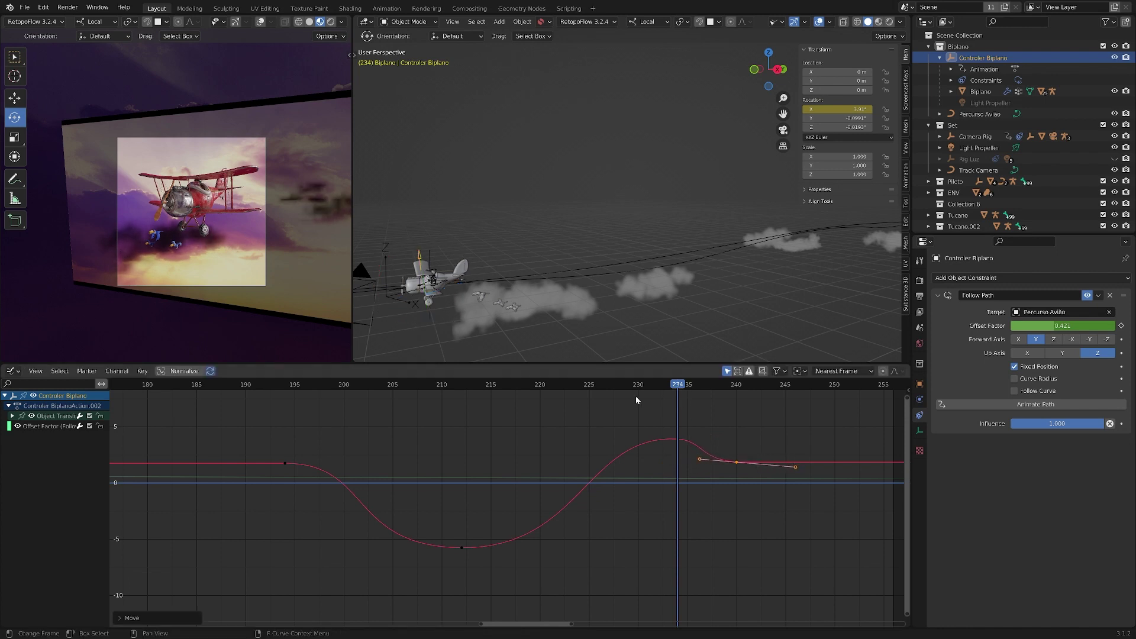
# Play back the animation to check the overshoot and settling of the biplane's tilt around frames 234 to 240.
pyautogui.press('space')
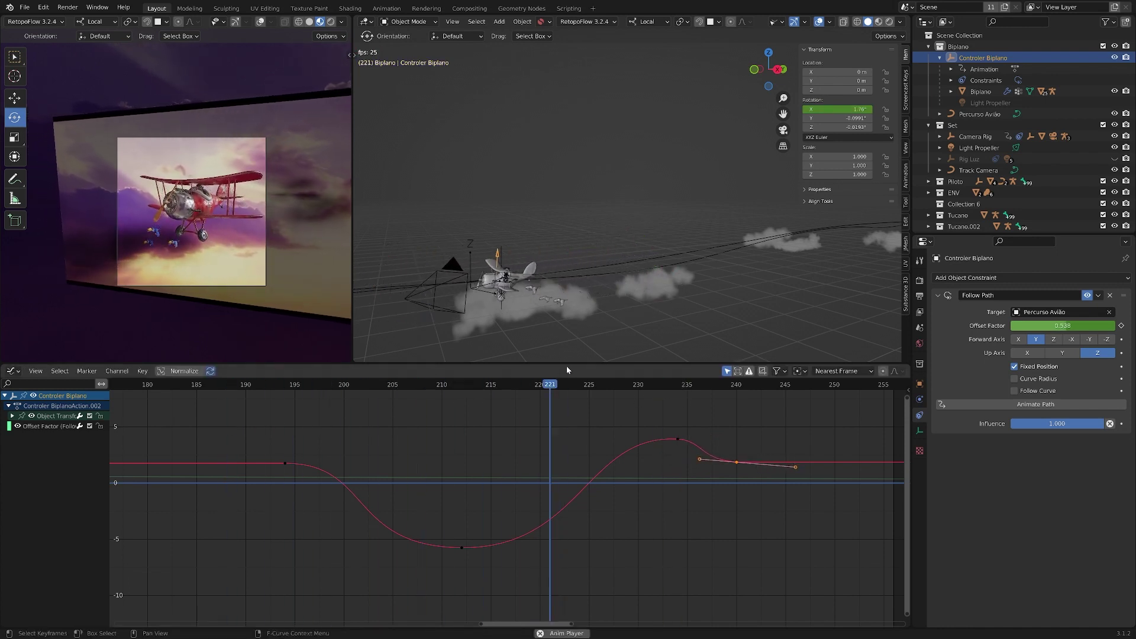
pyautogui.press('space')
pyautogui.click(674, 383)
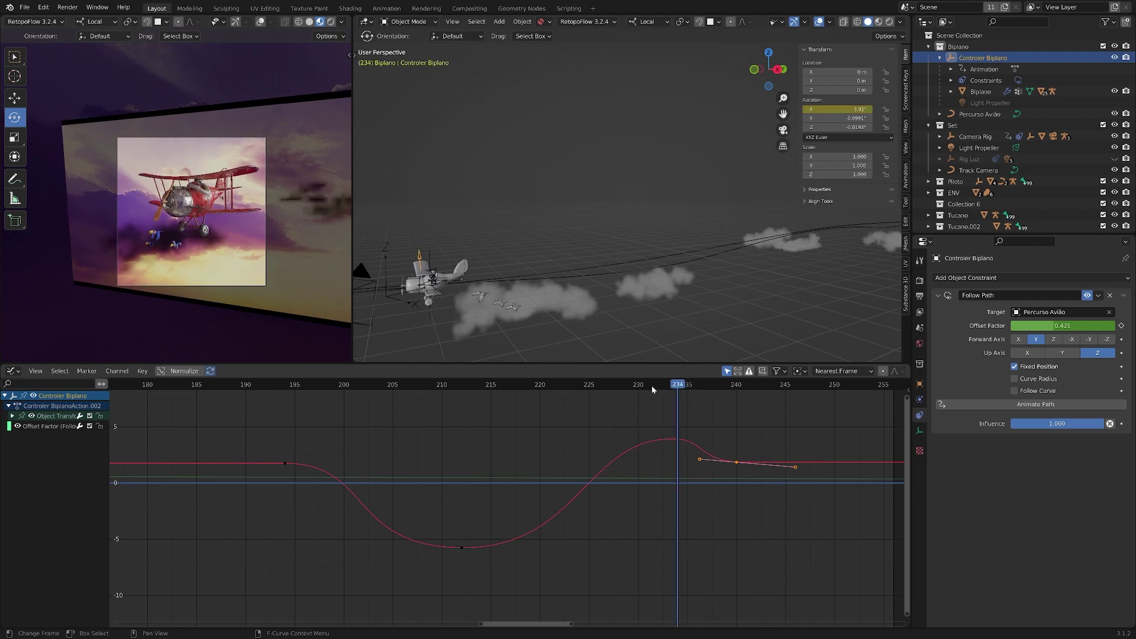
pyautogui.press('space')
pyautogui.press('space')
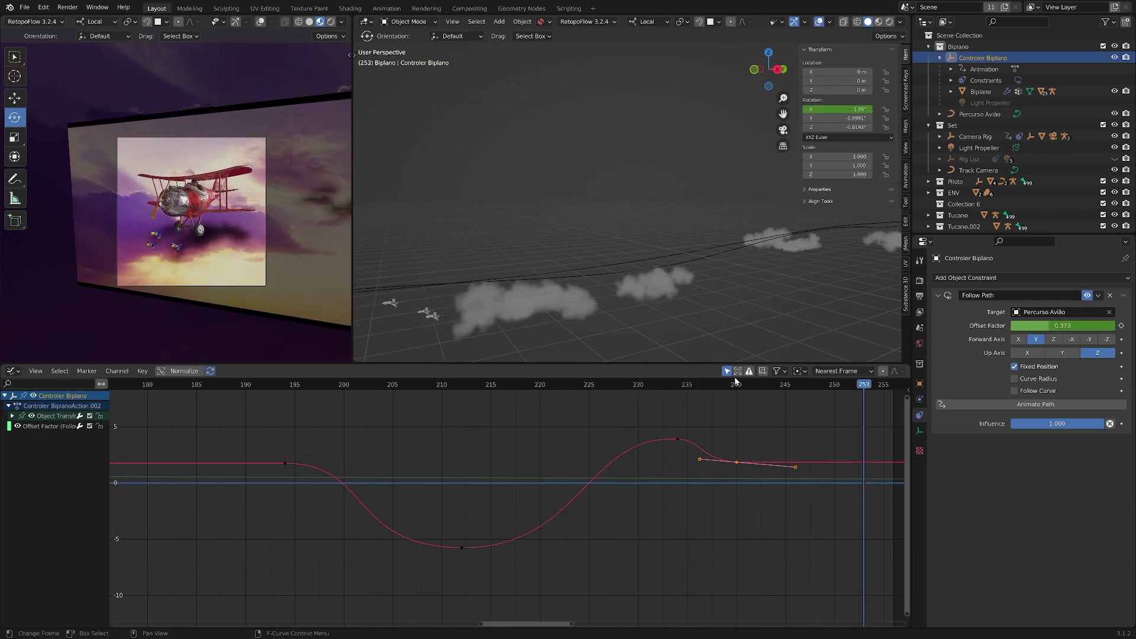
# Try moving the X Rotation keyframe at frame 194 vertically and then earlier along the time axis.
pyautogui.click(321, 463)
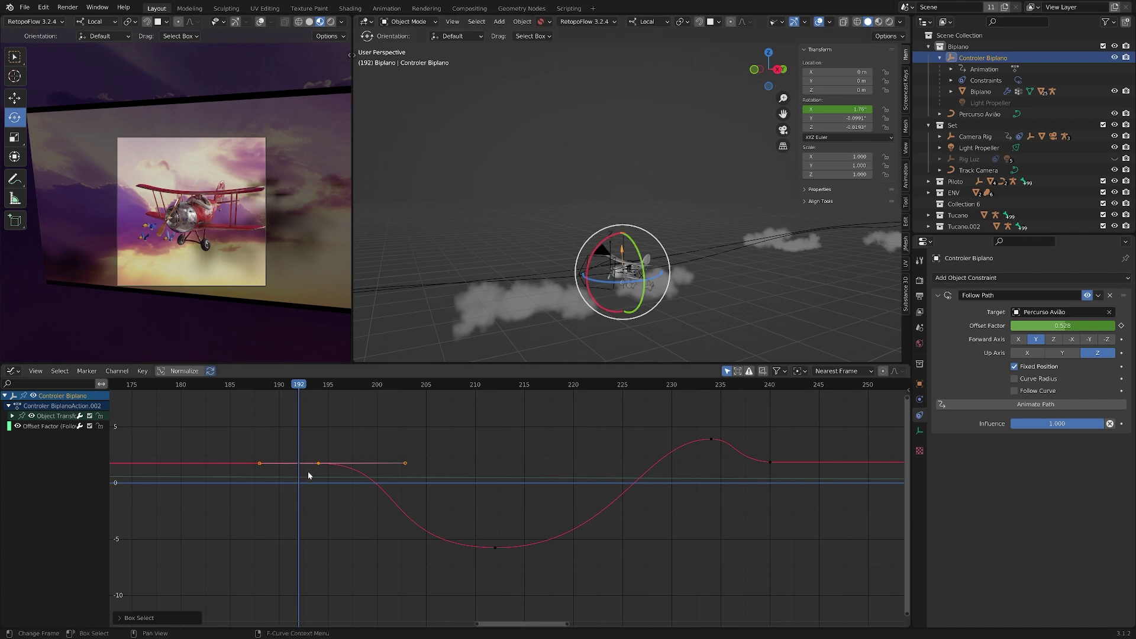
pyautogui.moveTo(341, 452); pyautogui.dragTo(308, 472)
pyautogui.click(322, 389)
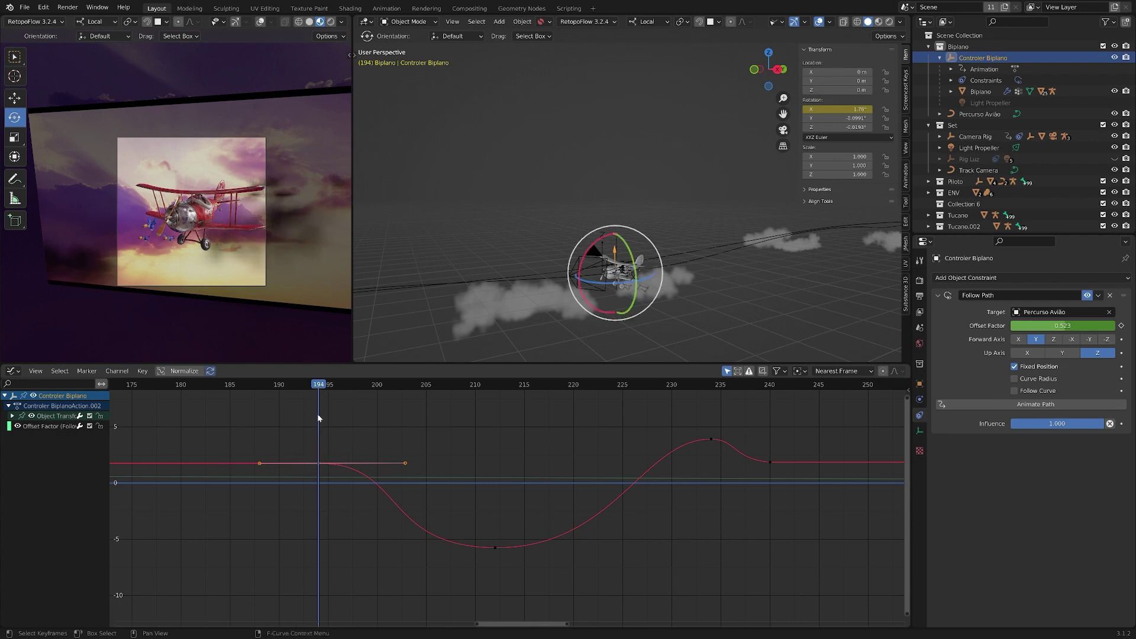
pyautogui.moveTo(314, 467); pyautogui.dragTo(319, 468)
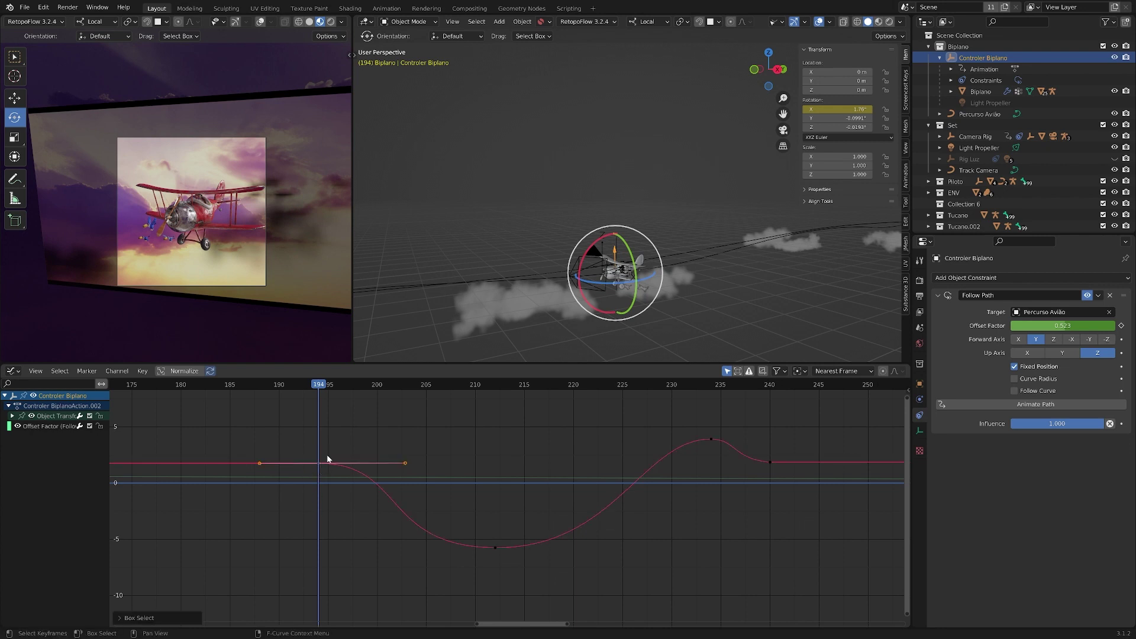
pyautogui.press('g')
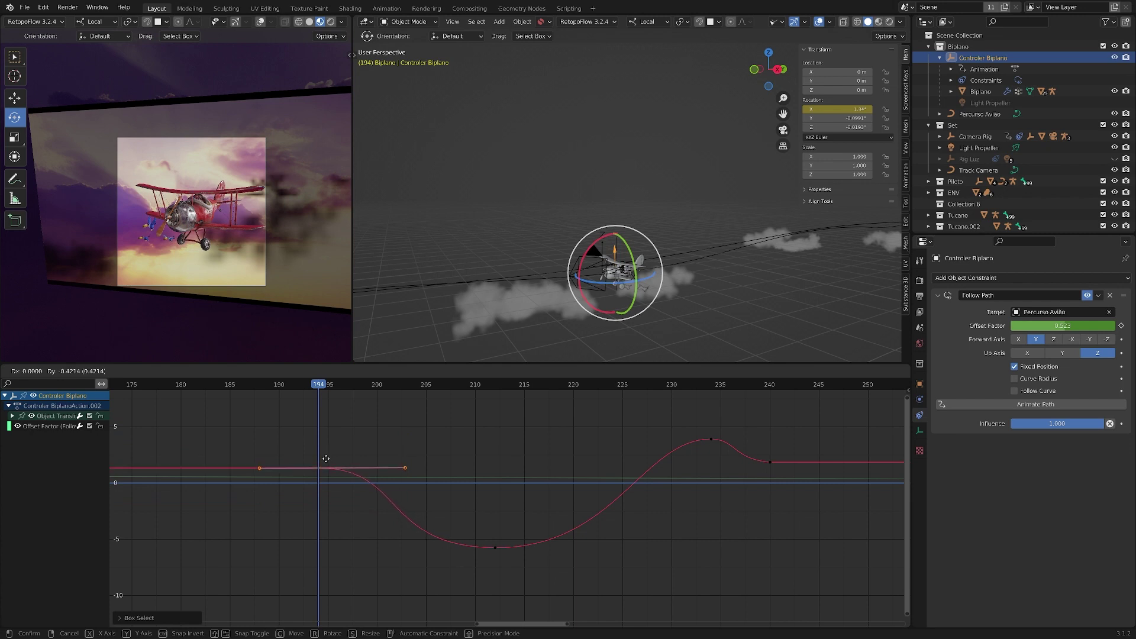
pyautogui.press('x')
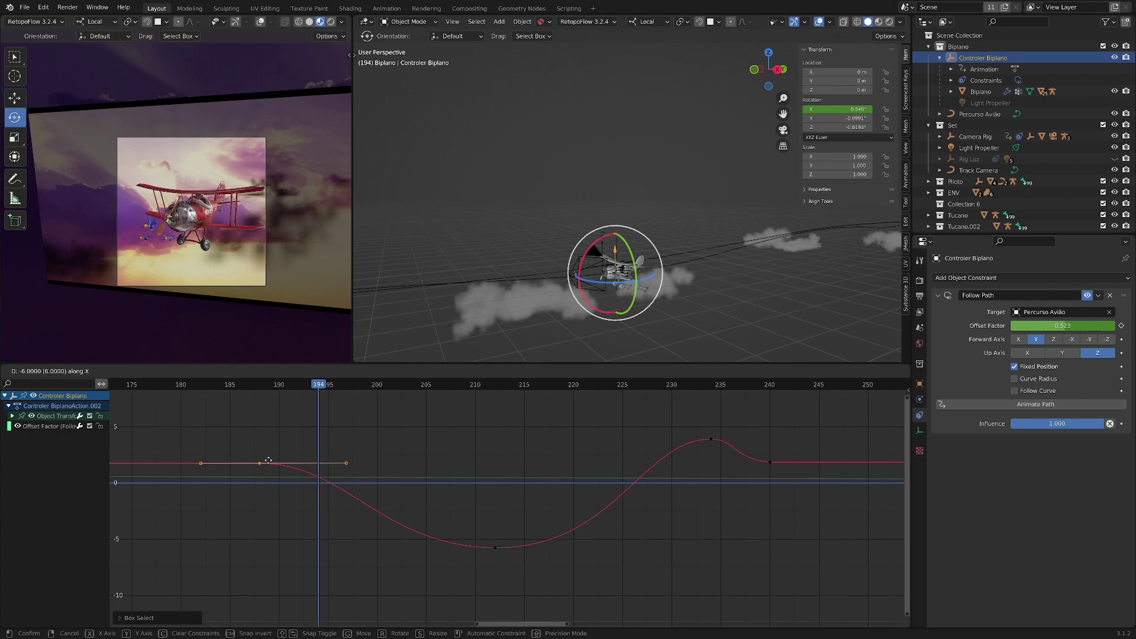
pyautogui.rightClick(268, 460)
# Rotate the curve handles of the X Rotation keyframe at frame 212 to tilt the curve's valley.
pyautogui.click(495, 547)
pyautogui.press('Up')
pyautogui.keyDown('ctrl'); pyautogui.moveTo(513, 517); pyautogui.dragTo(521, 544, button='middle'); pyautogui.keyUp('ctrl')
pyautogui.moveTo(482, 585); pyautogui.dragTo(482, 584)
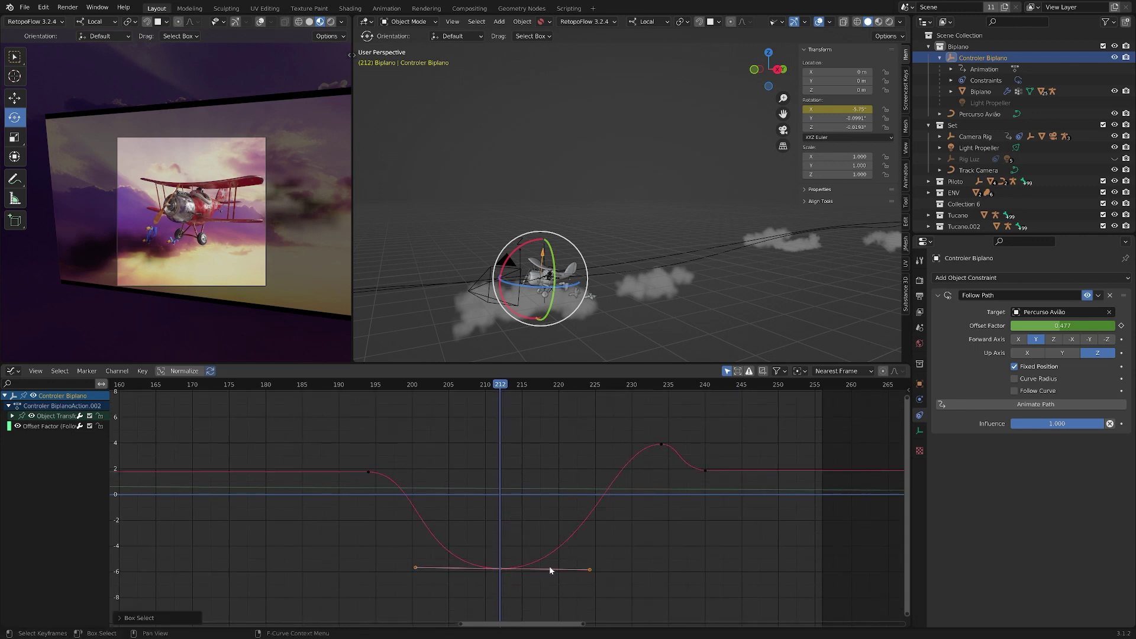
pyautogui.press('s')
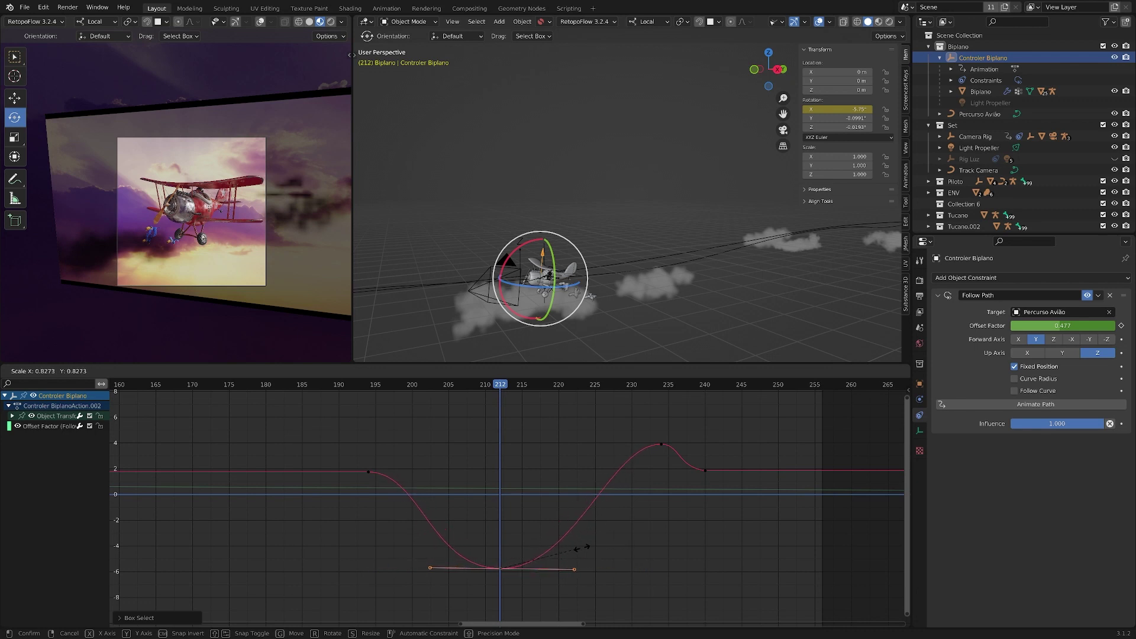
pyautogui.press('r')
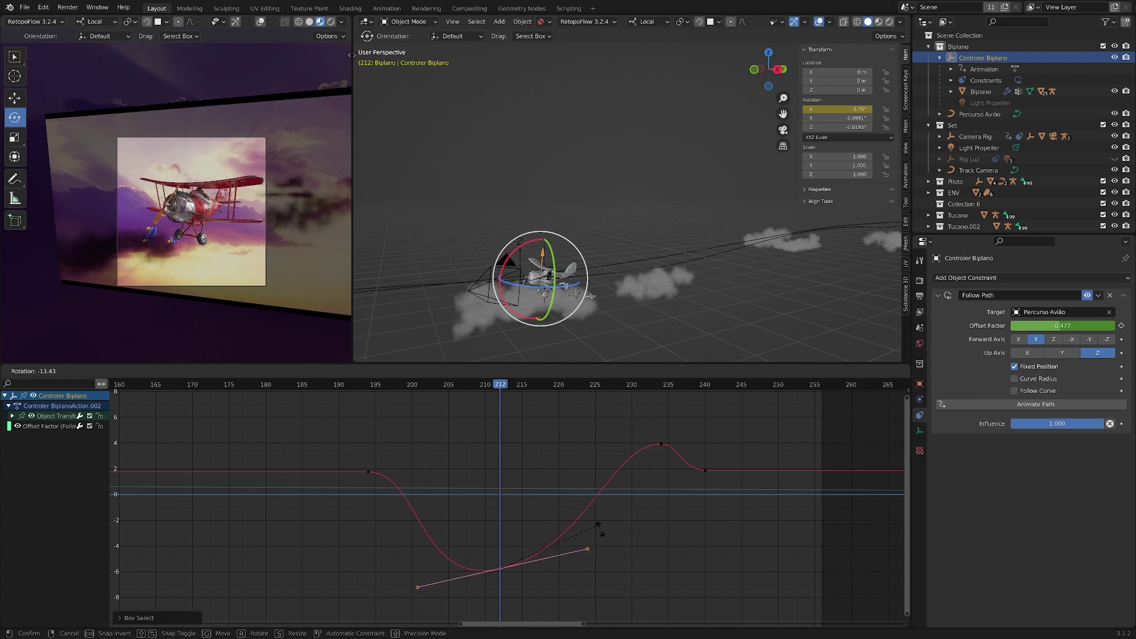
pyautogui.click(575, 522)
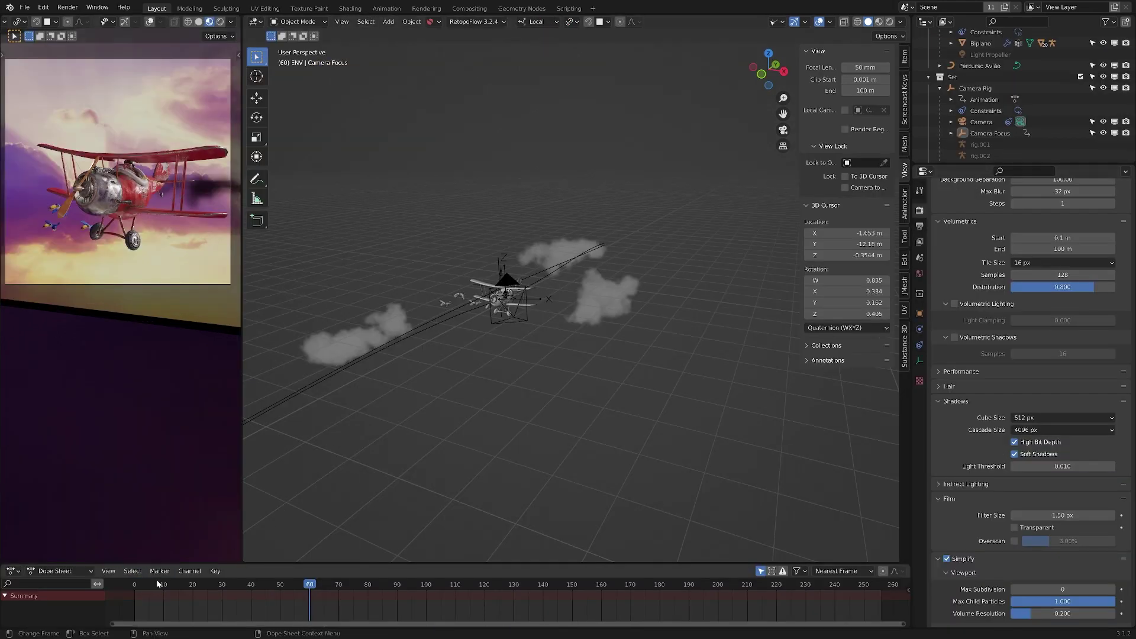
# Play back the animation from frame 5 and stop it at frame 30.
pyautogui.click(149, 584)
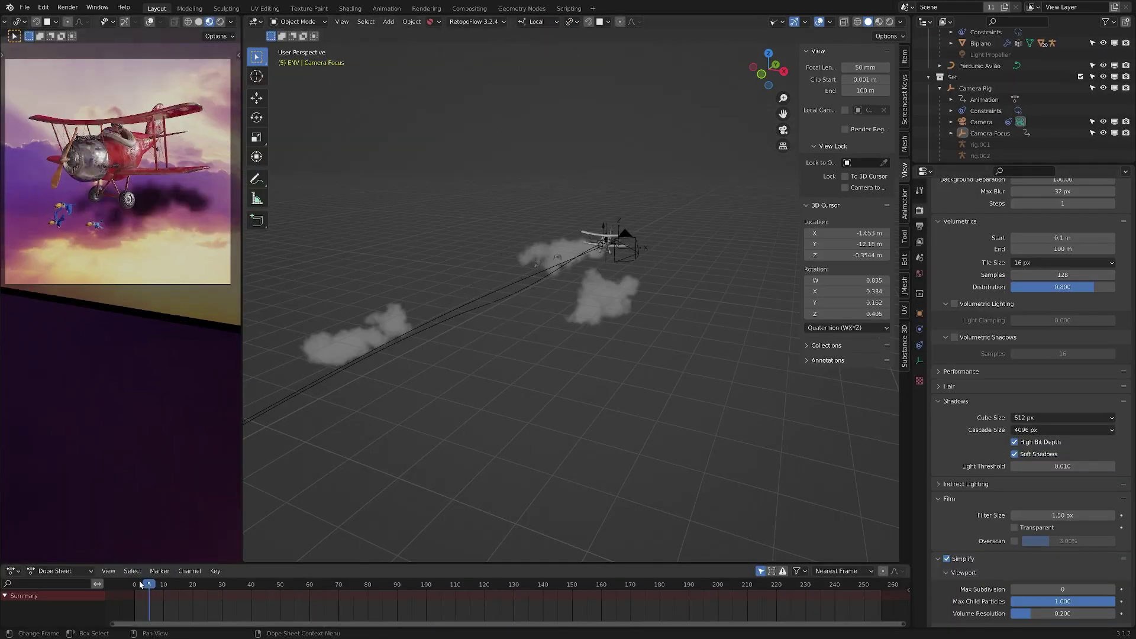
pyautogui.press('space')
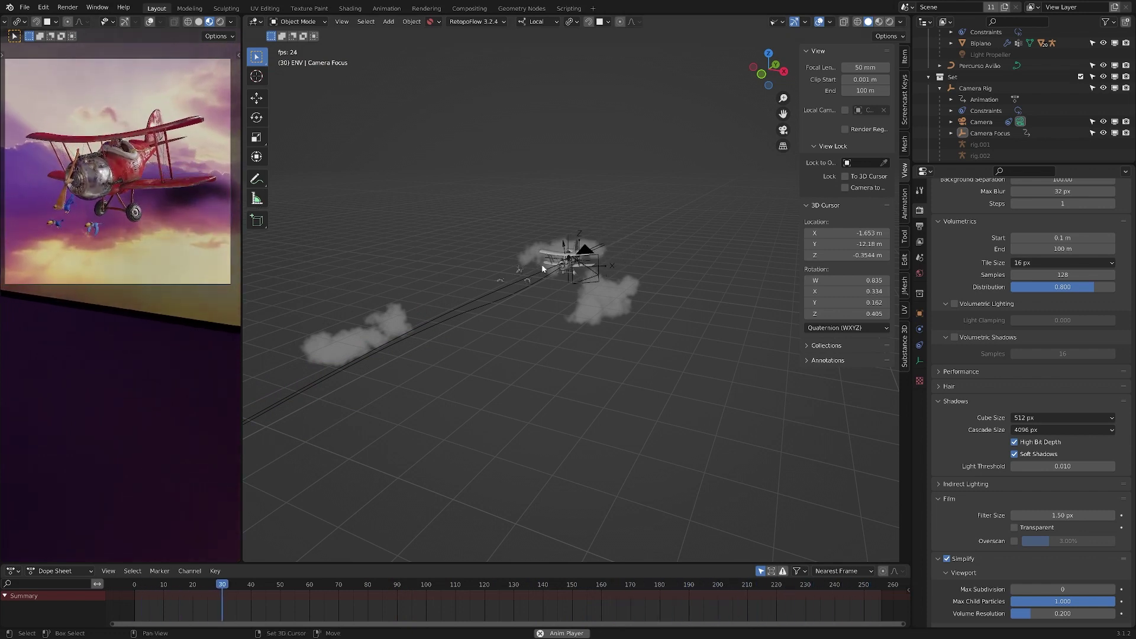
pyautogui.press('space')
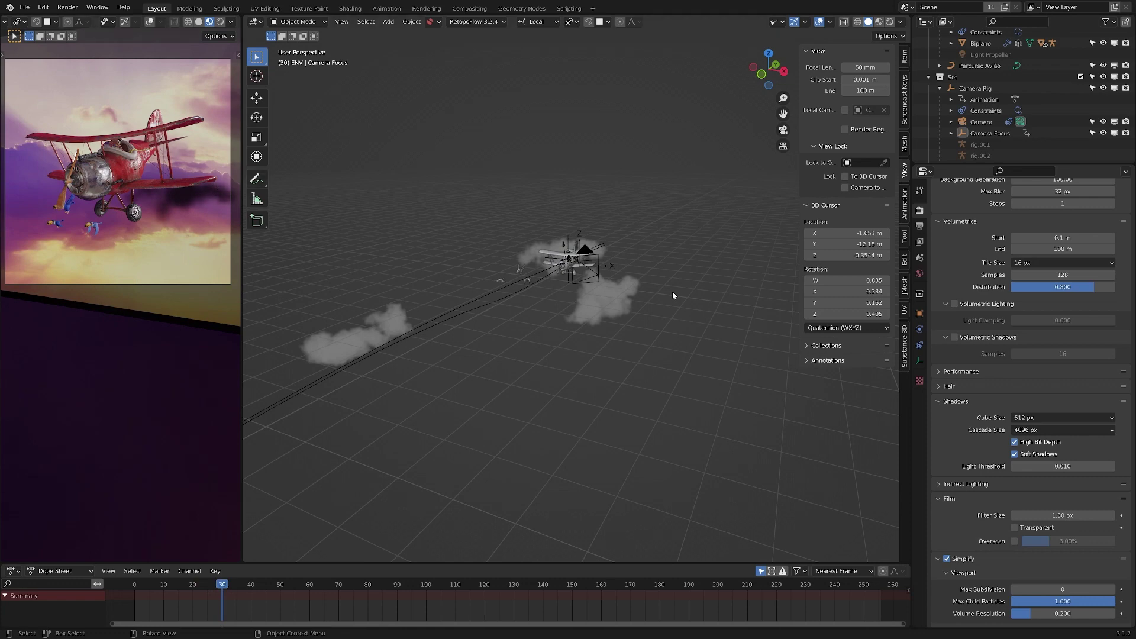
# Select the tail rudder and the lower wing flap in turn to inspect their keyframes, ending with nothing selected.
pyautogui.scroll(9, 577, 244)
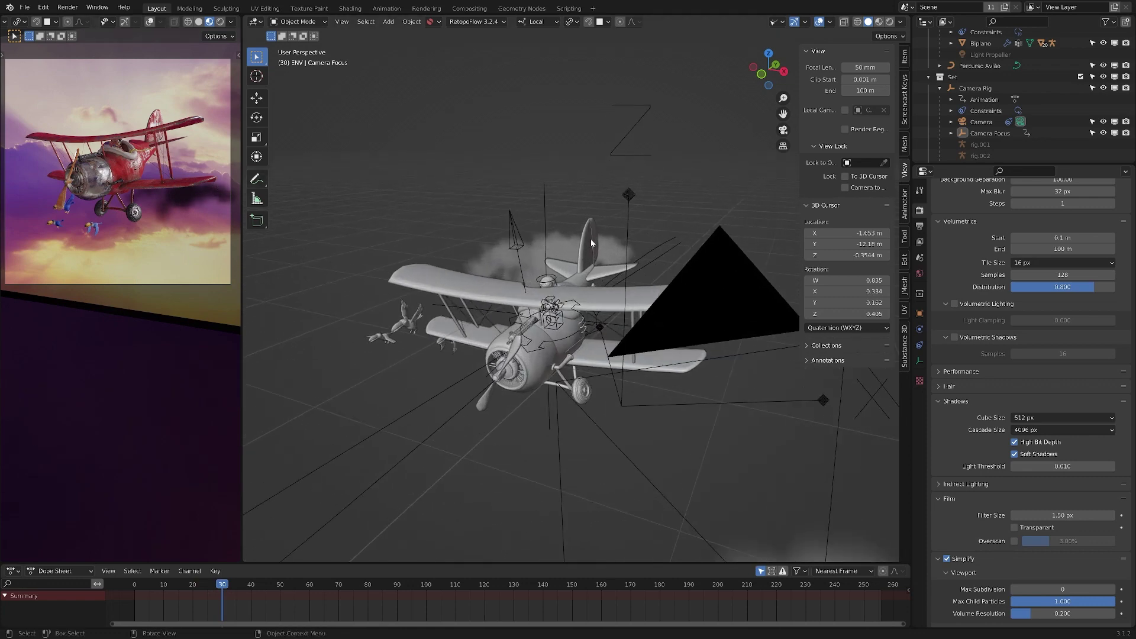
pyautogui.click(595, 240)
pyautogui.moveTo(595, 240); pyautogui.dragTo(536, 249, button='middle')
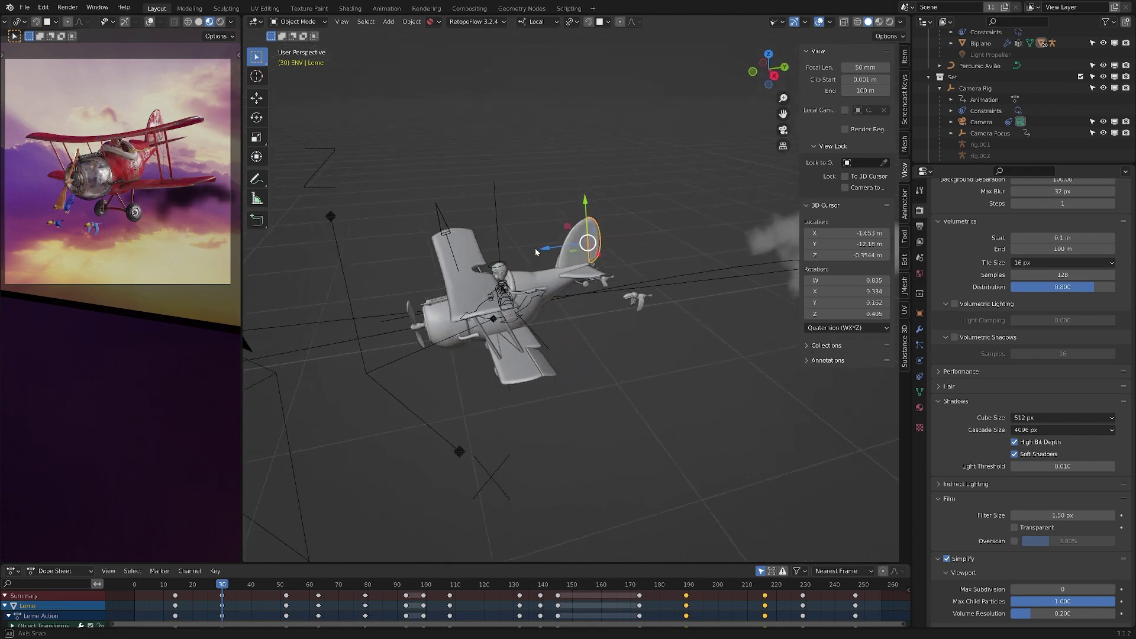
pyautogui.click(542, 367)
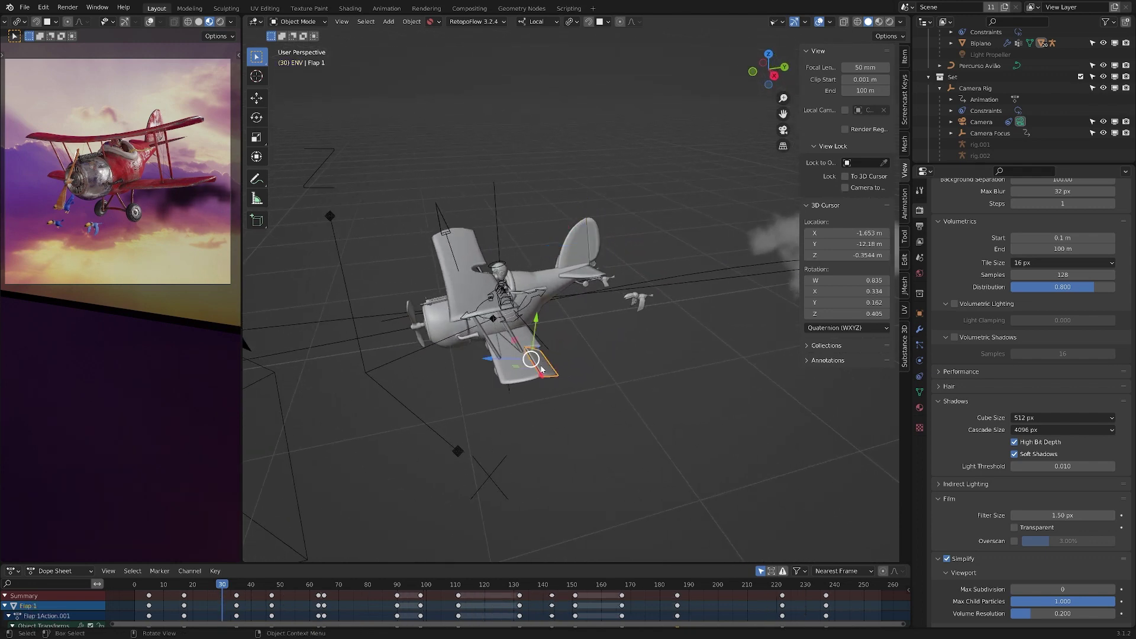
pyautogui.click(388, 450)
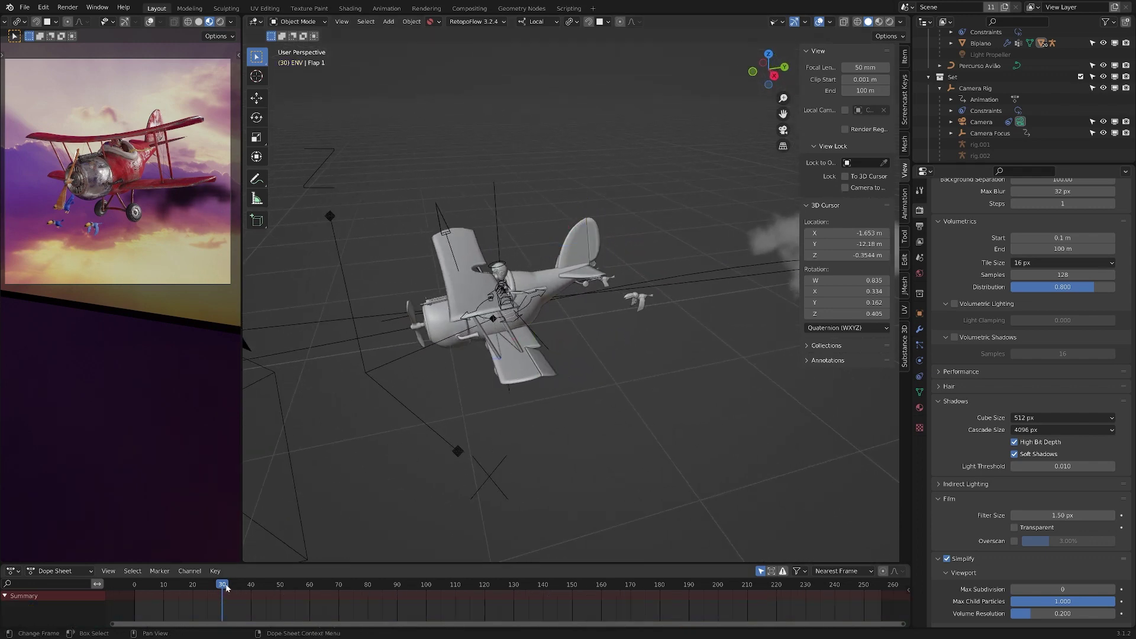
# Scrub between frames 7 and 30 with the lower wing flap selected to examine how the flap moves with the plane's tilt.
pyautogui.moveTo(226, 587); pyautogui.dragTo(187, 583)
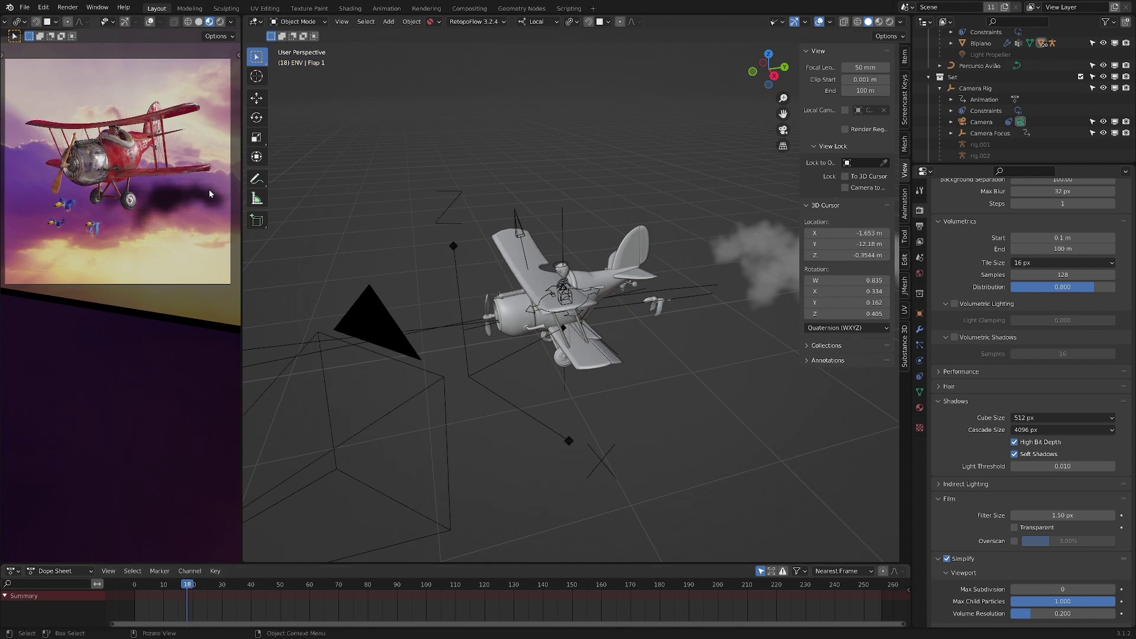
pyautogui.moveTo(449, 414); pyautogui.dragTo(550, 403, button='middle')
pyautogui.click(599, 360)
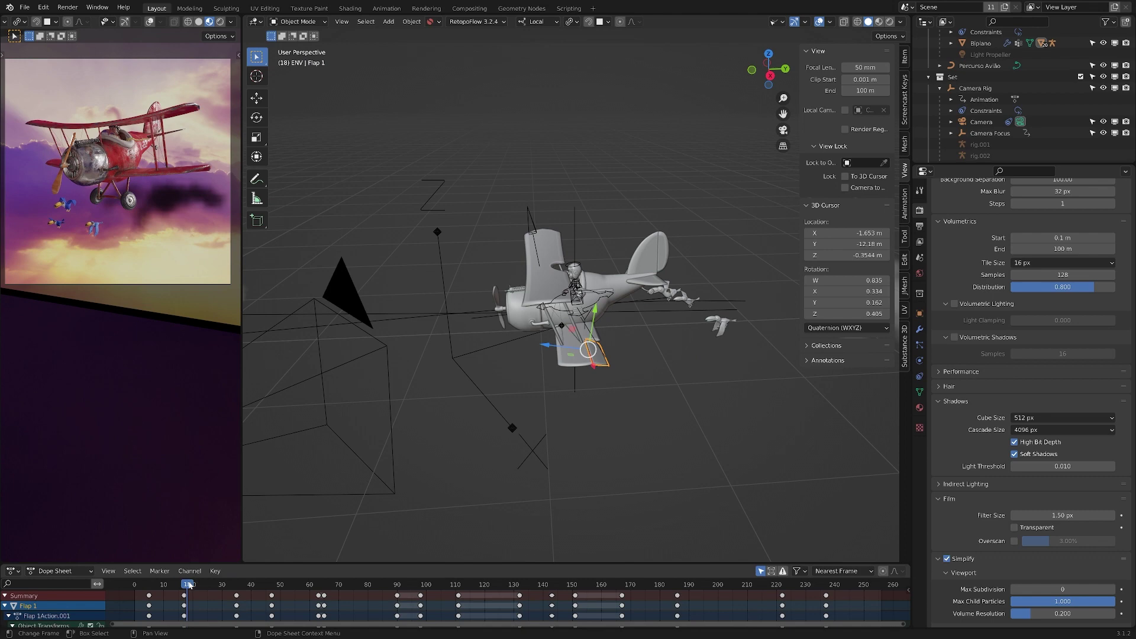
pyautogui.moveTo(189, 585); pyautogui.dragTo(157, 587)
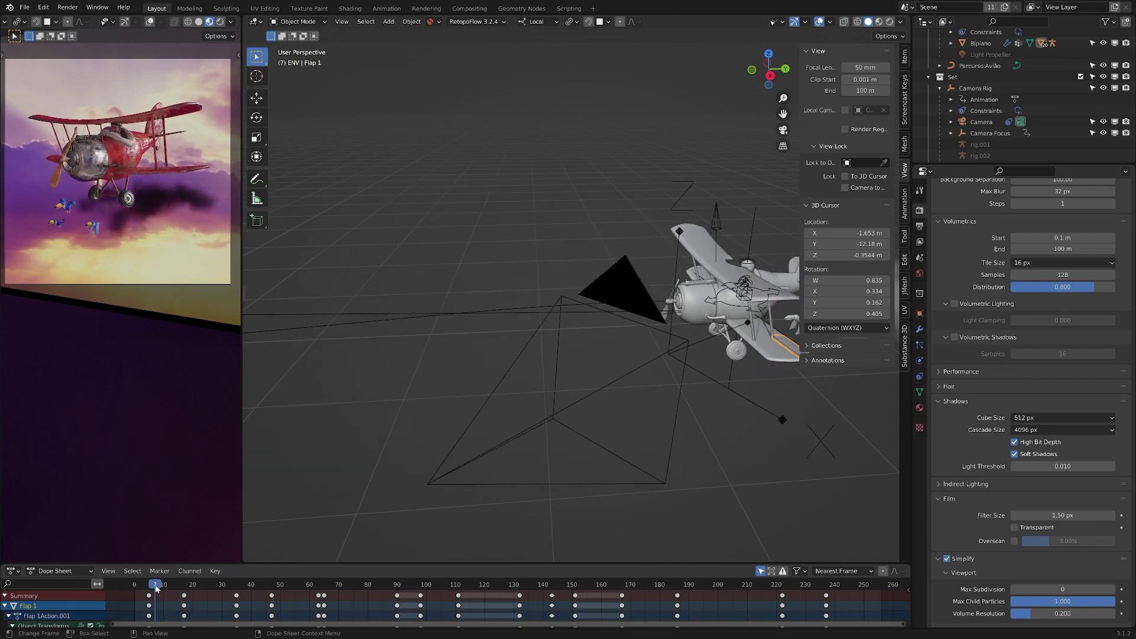
pyautogui.moveTo(696, 335); pyautogui.dragTo(527, 369, button='middle')
pyautogui.click(524, 371)
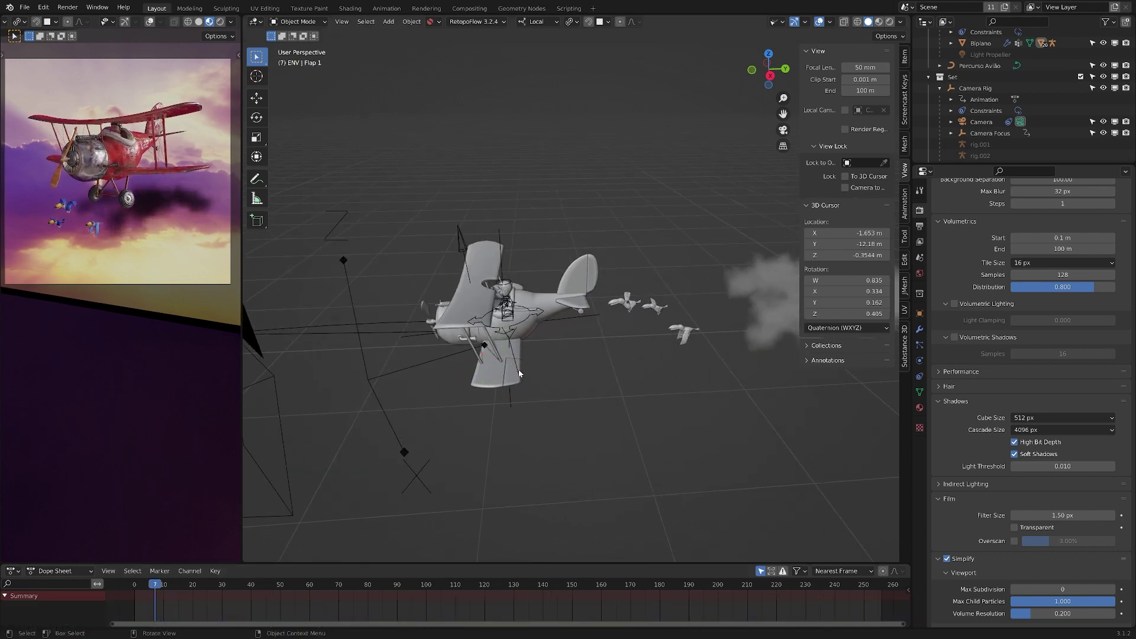
pyautogui.click(517, 374)
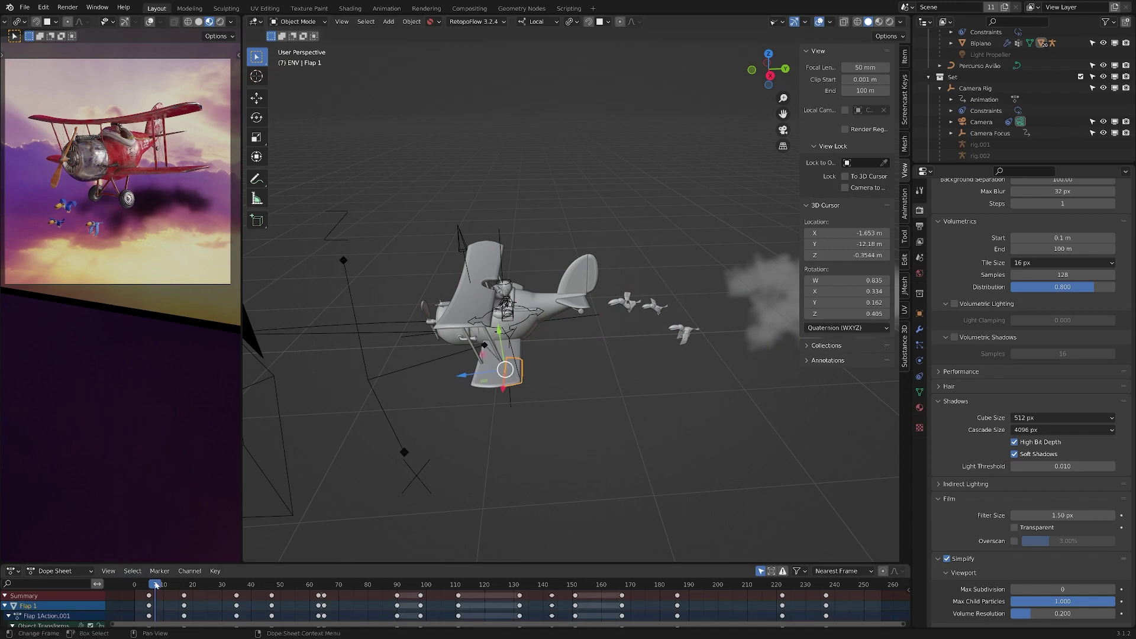
pyautogui.moveTo(156, 585); pyautogui.dragTo(211, 586)
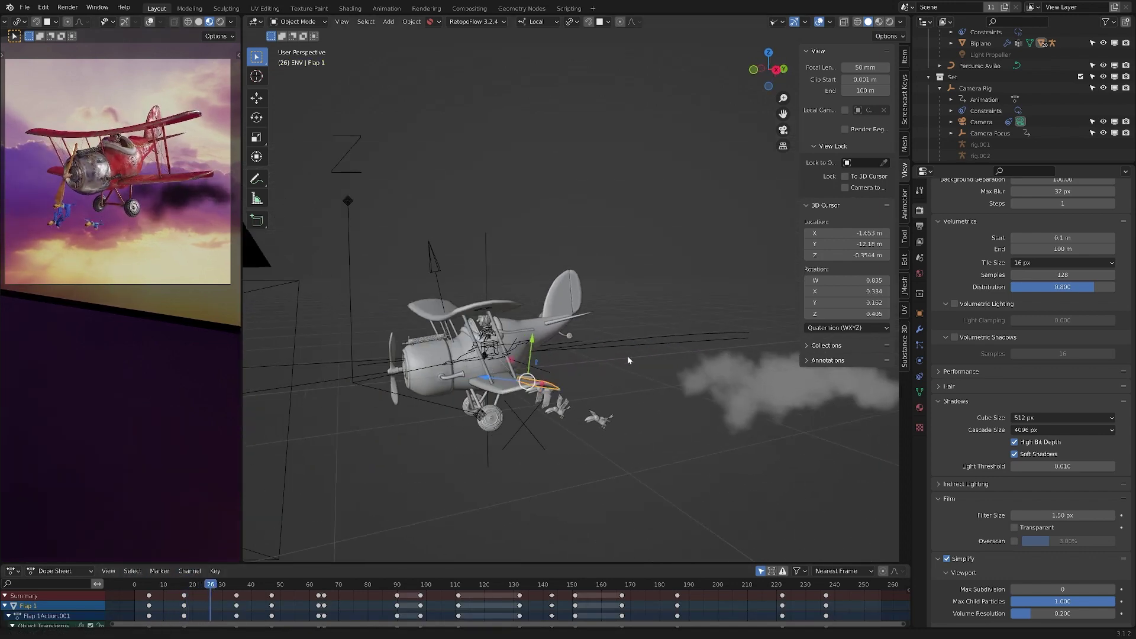
pyautogui.moveTo(582, 395); pyautogui.dragTo(429, 535, button='middle')
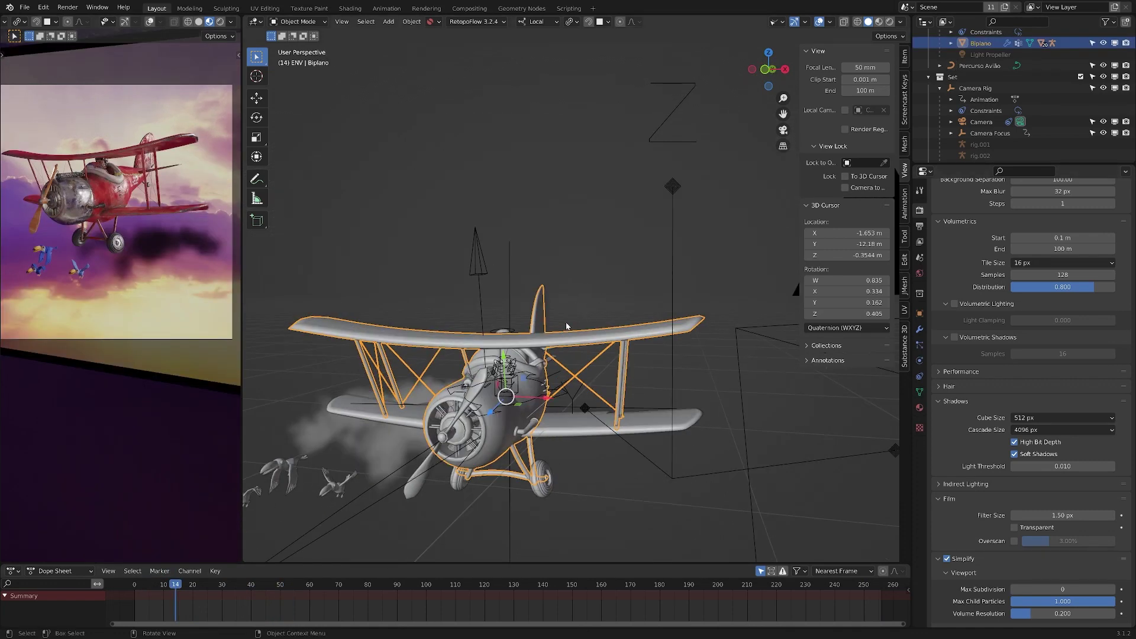
# Reselect the biplane's main body and expand its hierarchy to examine the child parts.
pyautogui.click(637, 290)
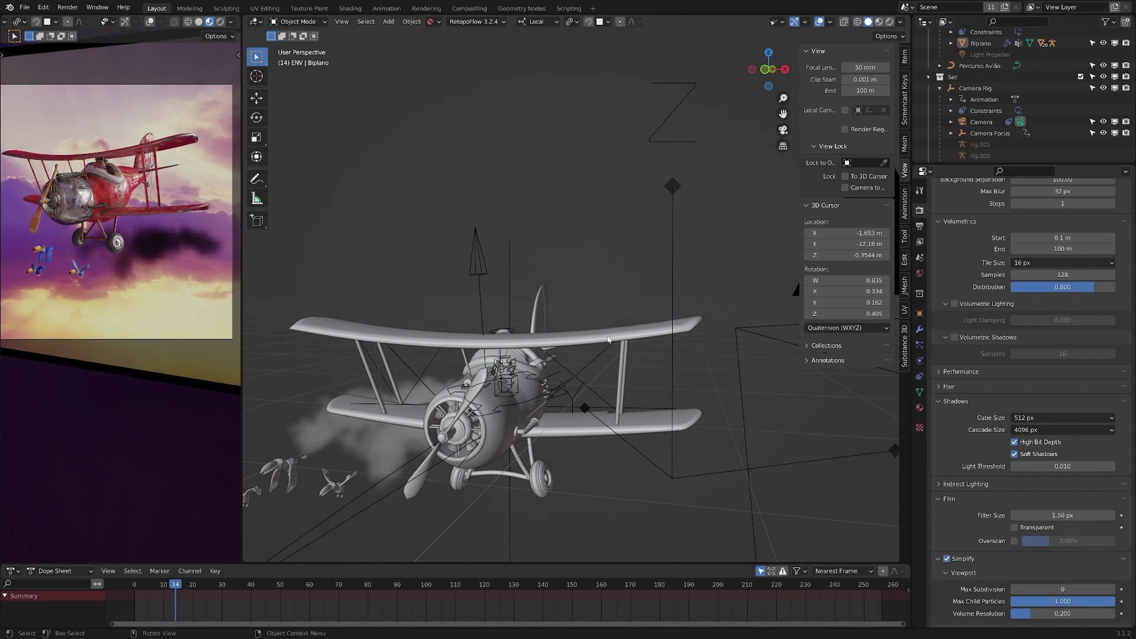
pyautogui.click(545, 345)
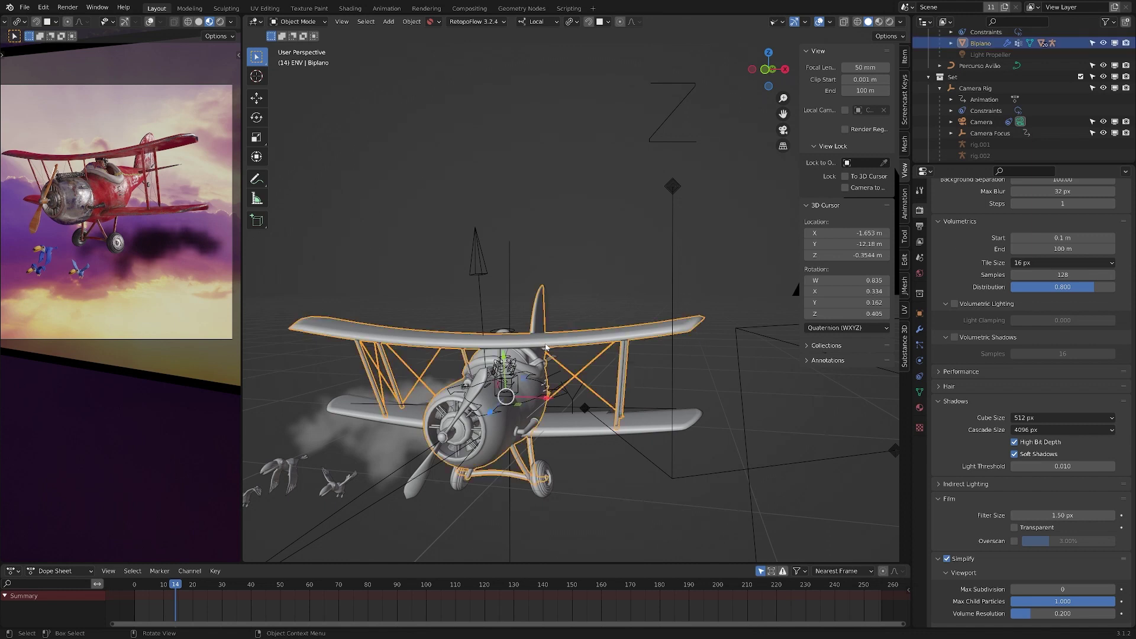
pyautogui.scroll(2, 993, 89)
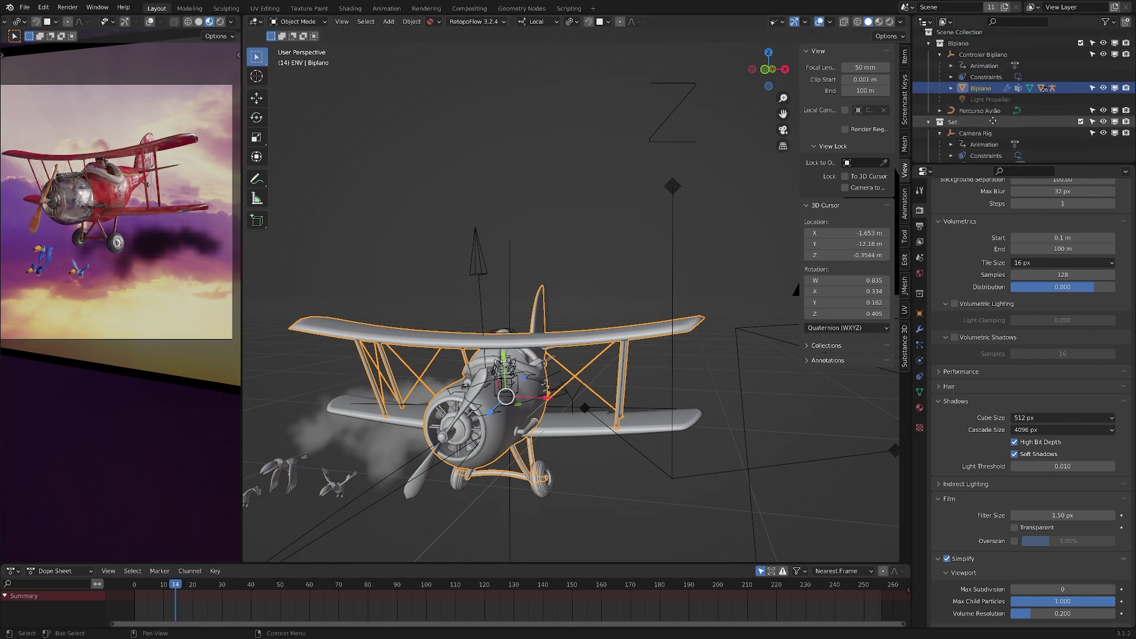
pyautogui.click(950, 86)
pyautogui.click(951, 87)
pyautogui.scroll(-1, 982, 94)
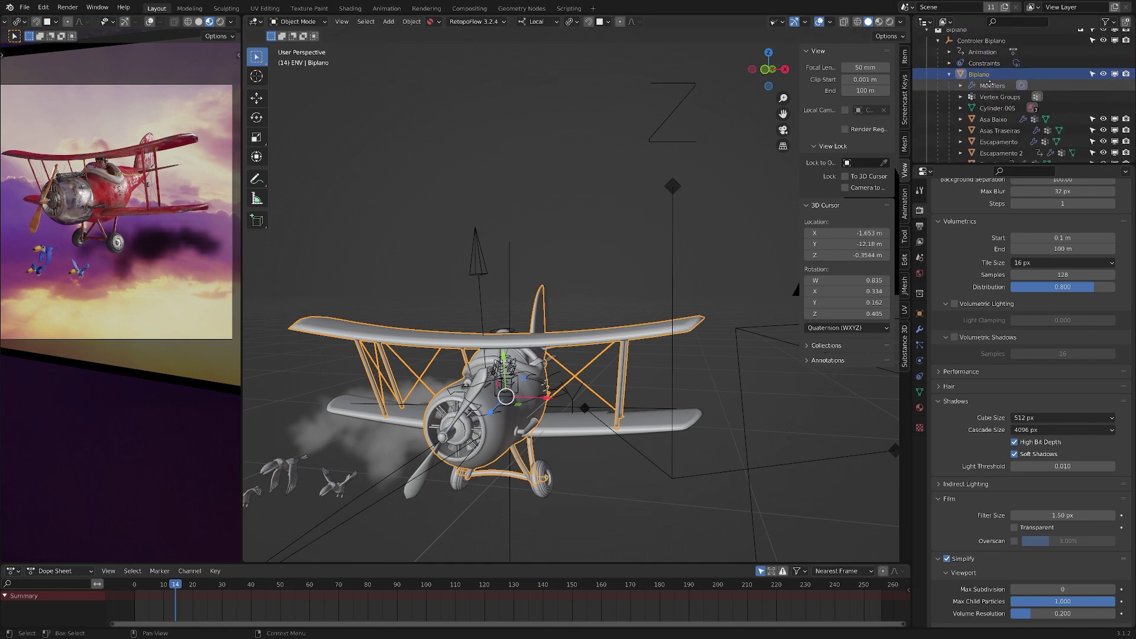
# Switch the Biplano mesh to Edit Mode with the upper wing in view.
pyautogui.moveTo(521, 307); pyautogui.dragTo(551, 318, button='middle')
pyautogui.click(578, 314)
pyautogui.hotkey('ctrl', 'Tab')
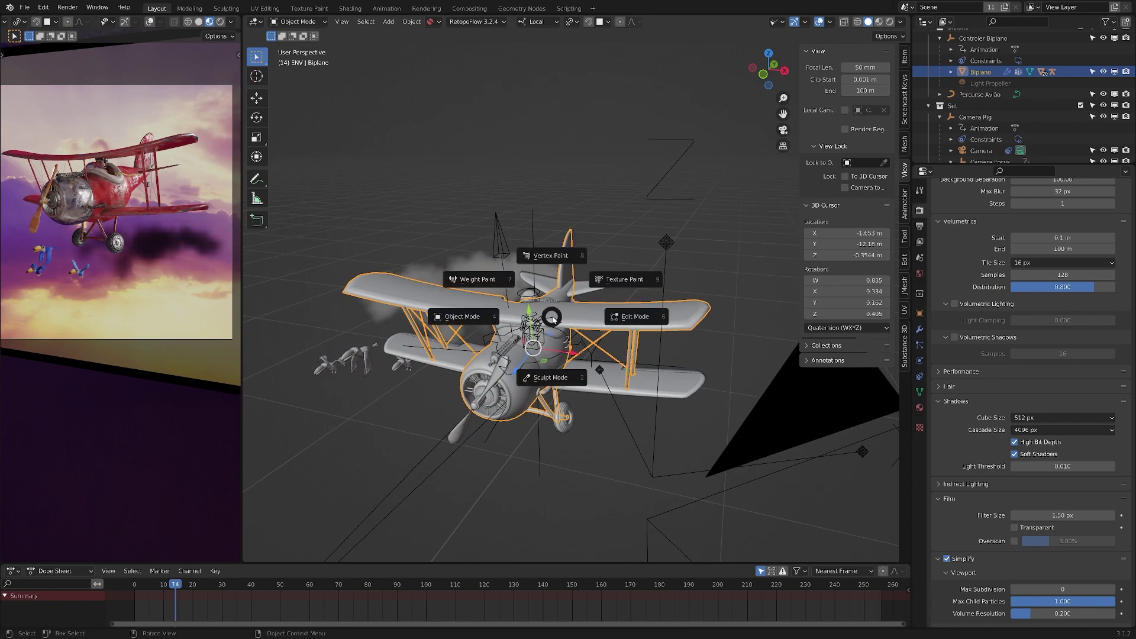
pyautogui.click(635, 316)
pyautogui.moveTo(634, 317); pyautogui.dragTo(588, 333, button='middle')
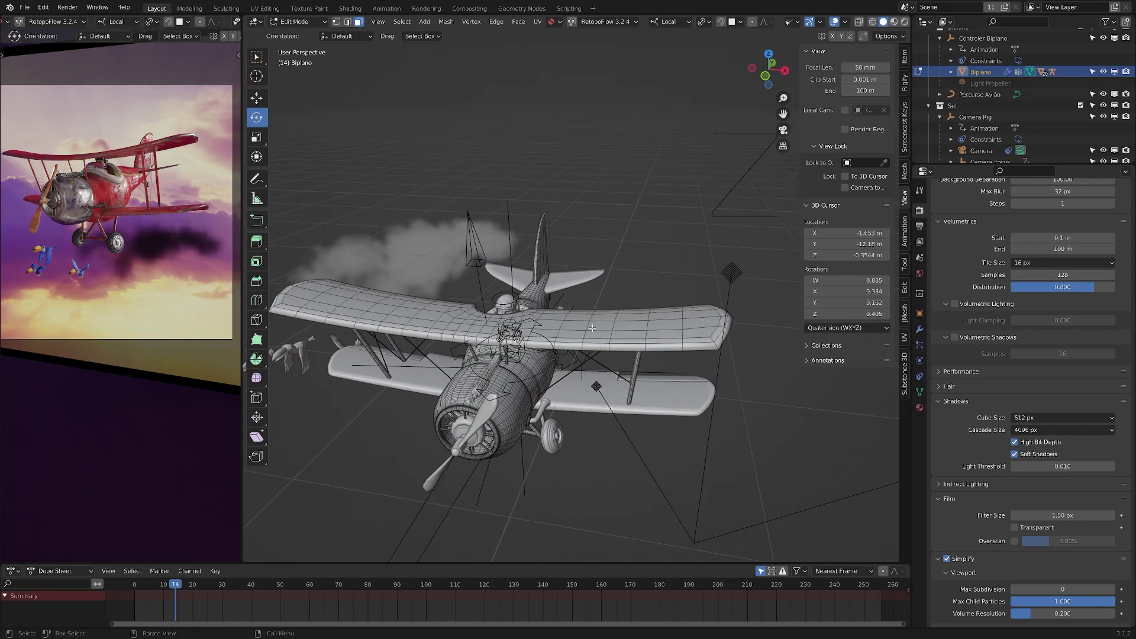
# Select the entire upper wing as linked geometry delimited by Material.
pyautogui.press('l')
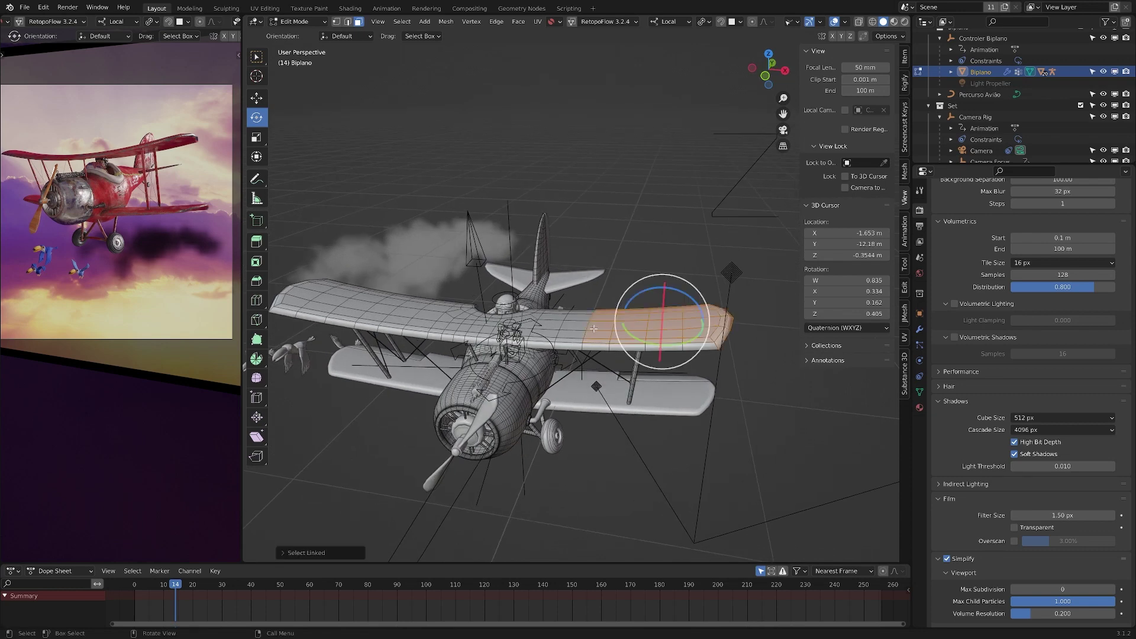
pyautogui.click(310, 552)
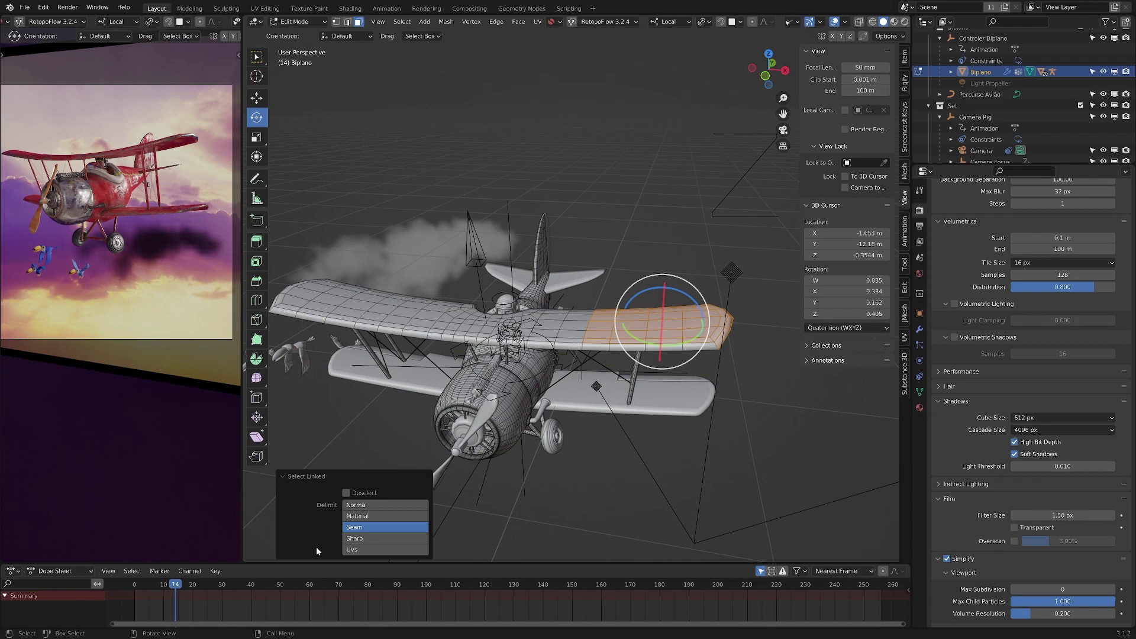
pyautogui.click(365, 516)
pyautogui.hotkey('alt', 'a')
pyautogui.moveTo(556, 331); pyautogui.dragTo(572, 324, button='middle')
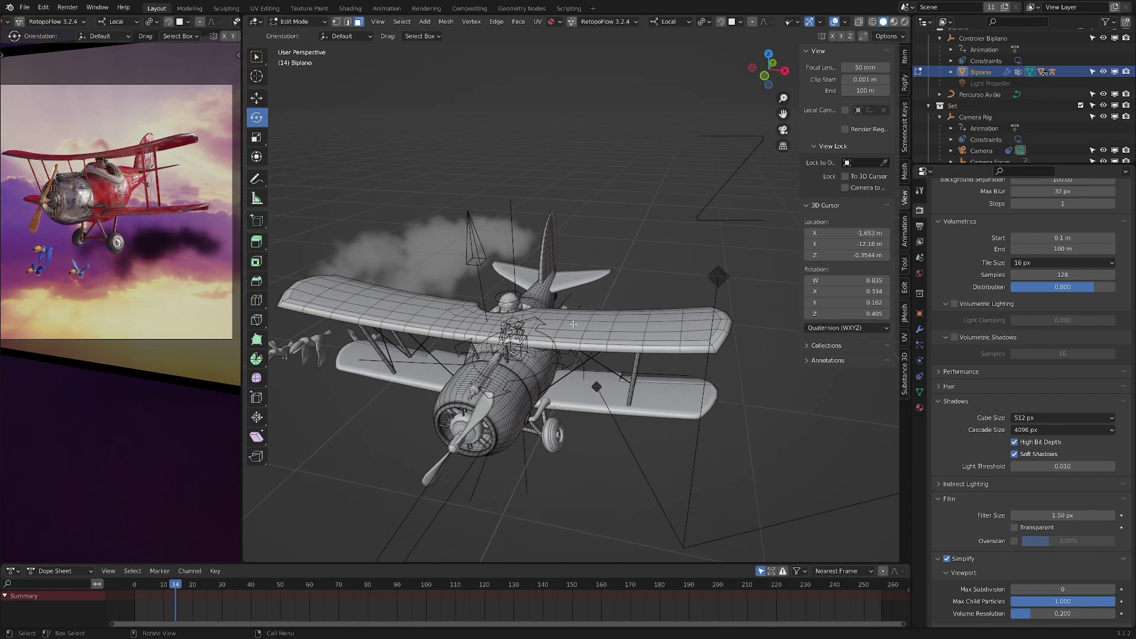
pyautogui.press('l')
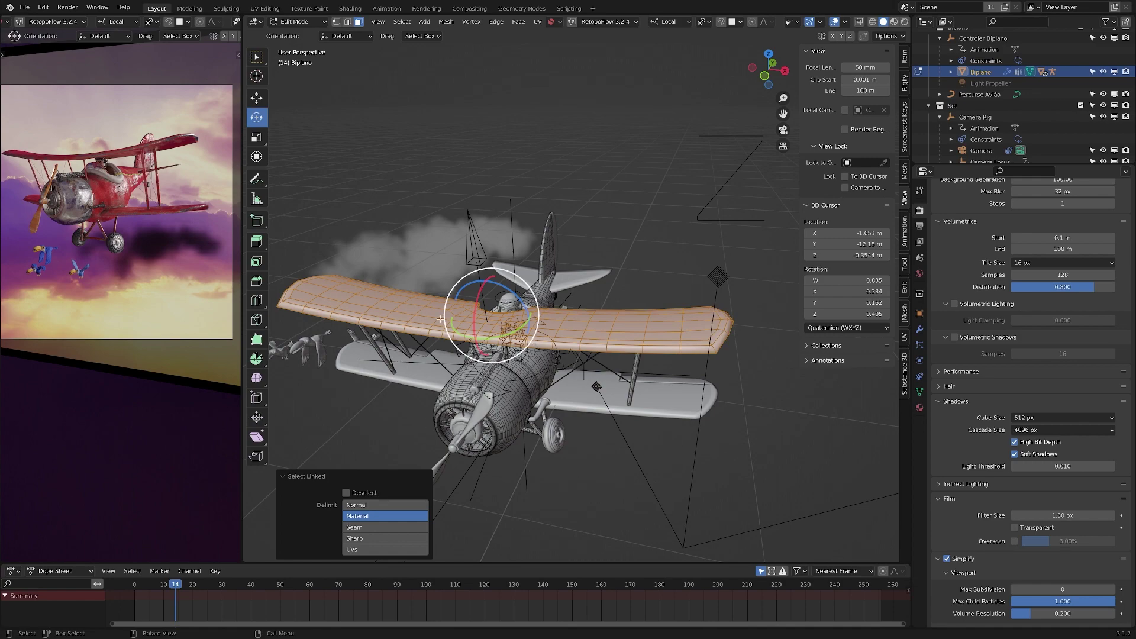
# Separate the selected upper wing from the Biplano mesh into its own object and return to Object Mode.
pyautogui.moveTo(537, 345); pyautogui.dragTo(858, 151, button='middle')
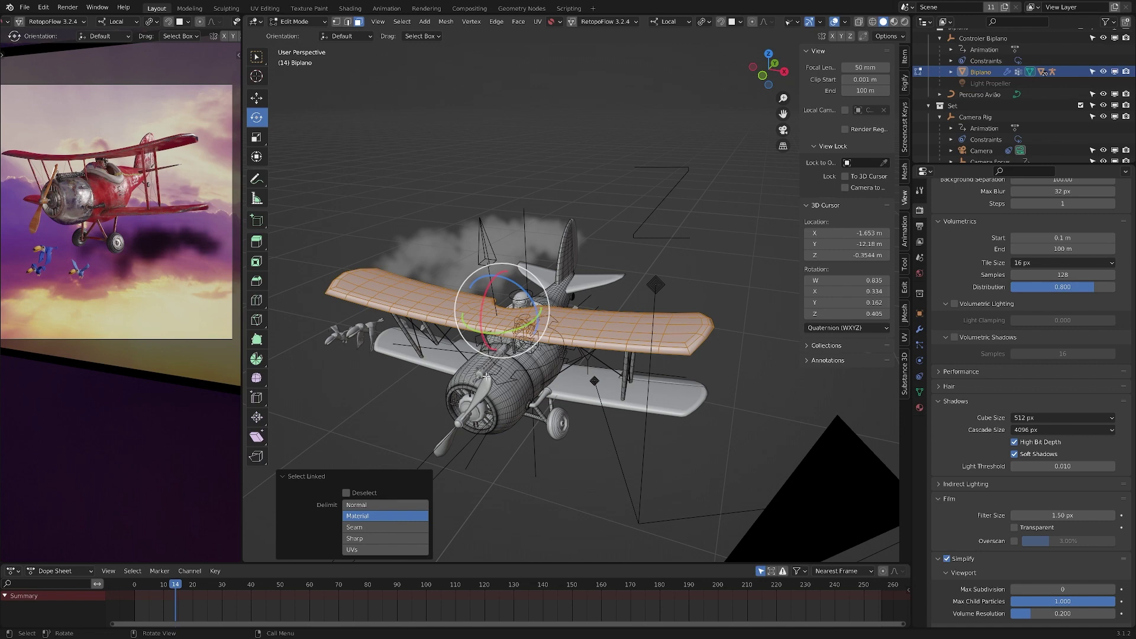
pyautogui.moveTo(521, 352); pyautogui.dragTo(531, 372, button='middle')
pyautogui.moveTo(557, 315); pyautogui.dragTo(562, 335, button='middle')
pyautogui.press('p')
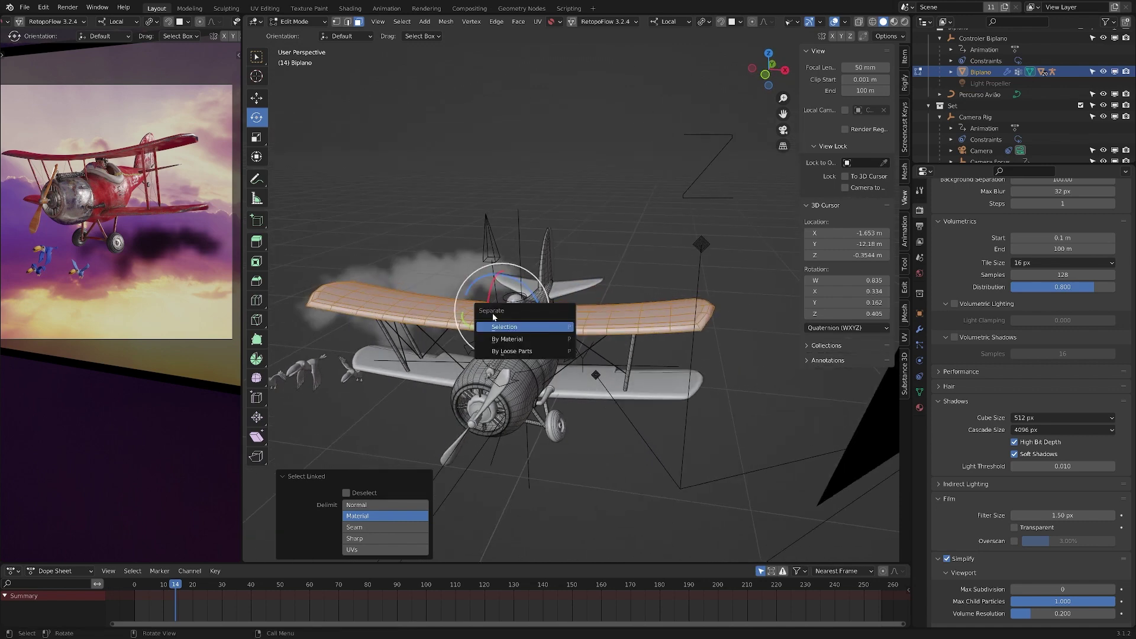
pyautogui.click(505, 327)
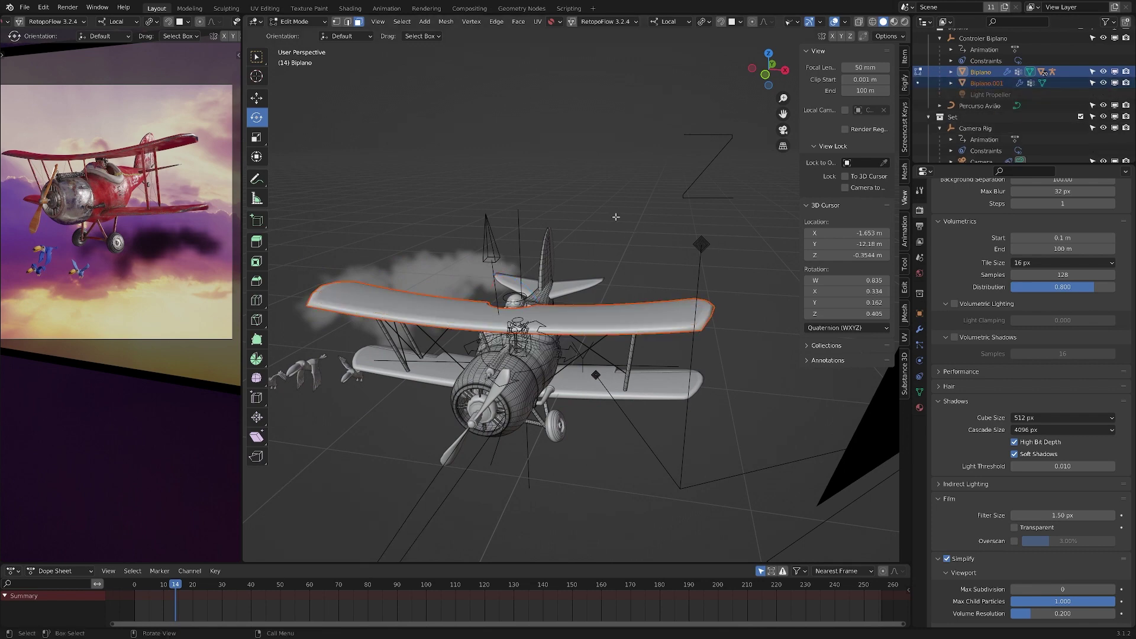
pyautogui.press('Tab')
pyautogui.click(542, 232)
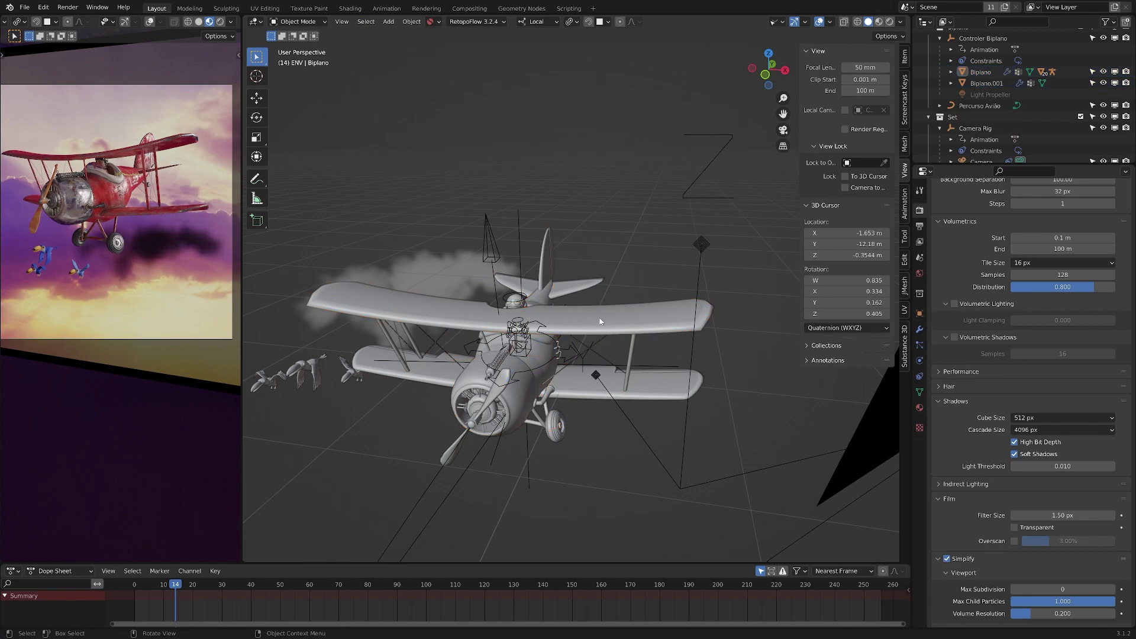
# Rename the separated upper wing object as Asa cima.
pyautogui.click(985, 83)
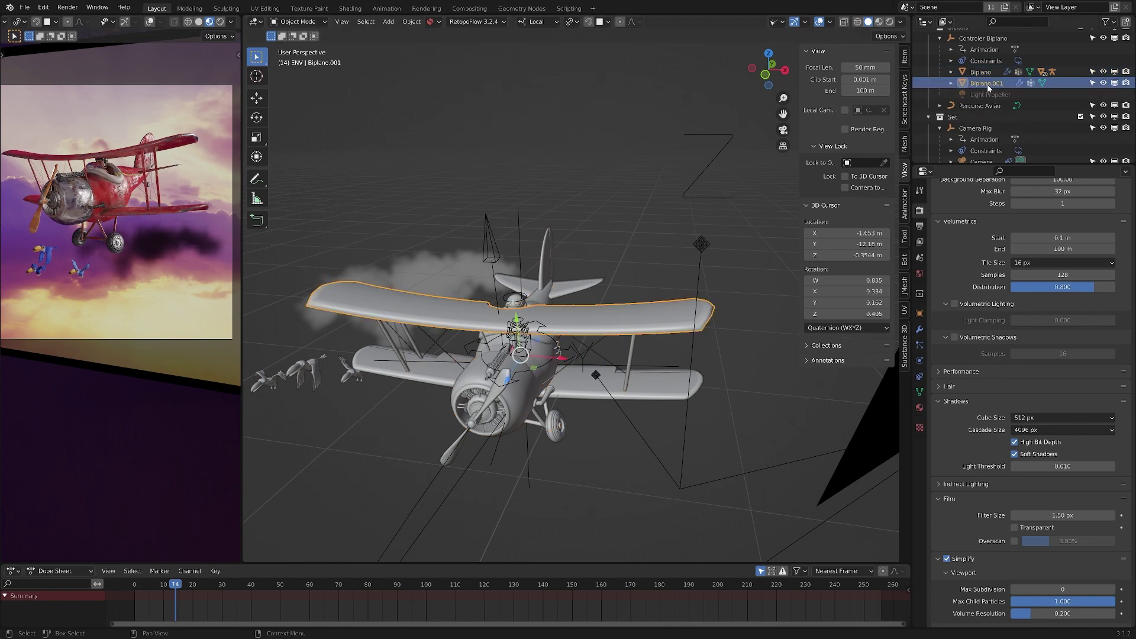
pyautogui.doubleClick(986, 83)
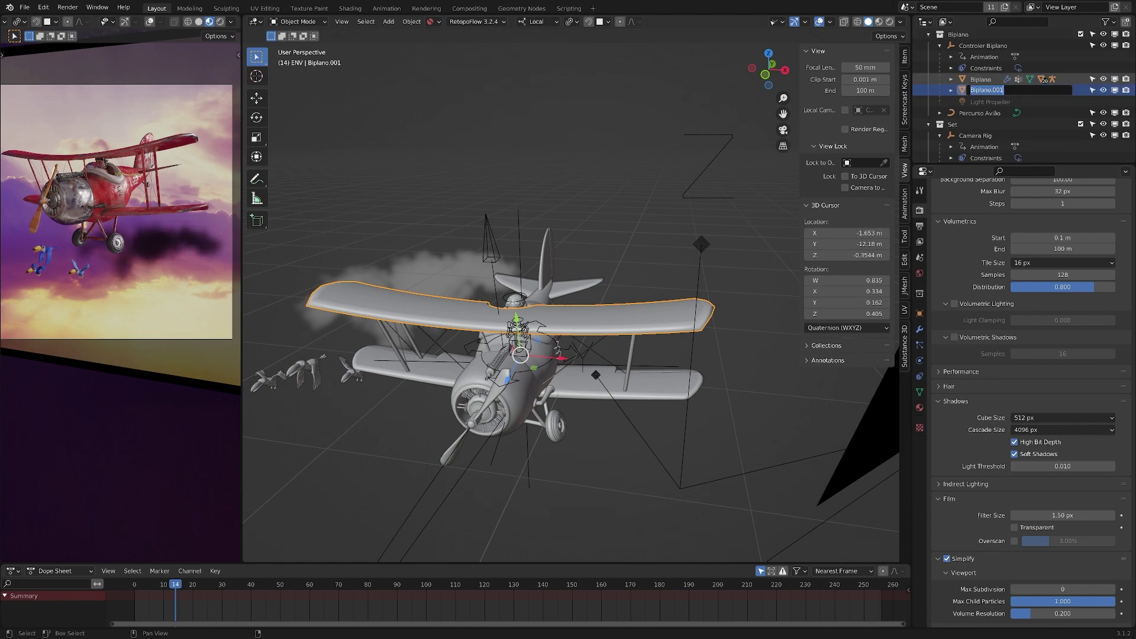
pyautogui.write('Asa cima')
pyautogui.press('Return')
# Parent the Asa cima wing to the Biplano body using Object (Keep Transform).
pyautogui.moveTo(568, 337); pyautogui.dragTo(527, 340, button='middle')
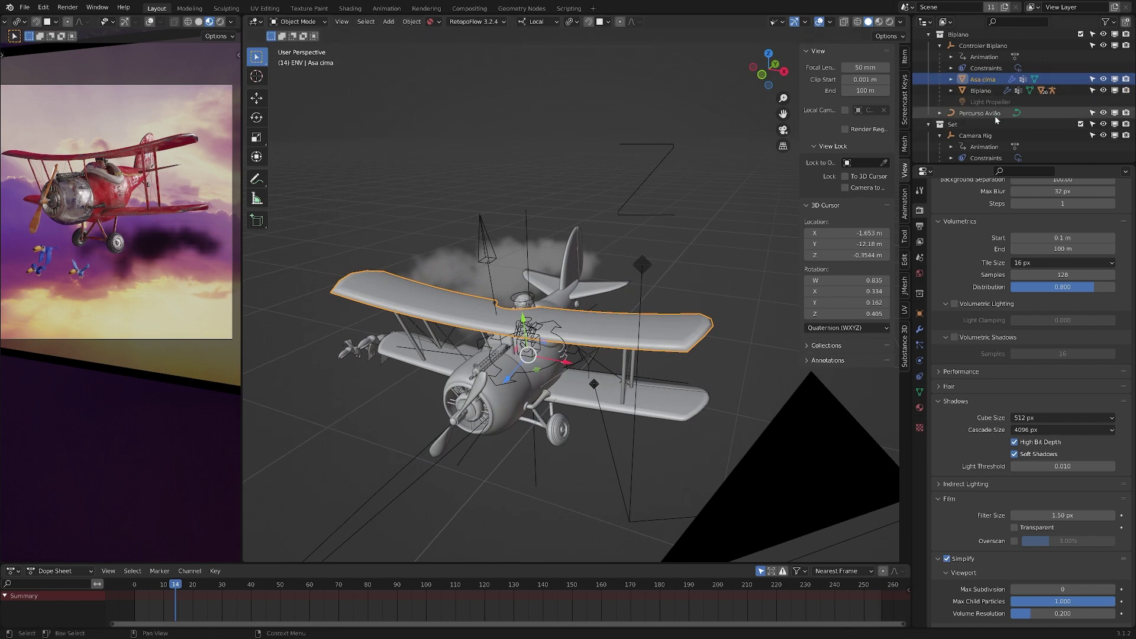
pyautogui.keyDown('ctrl'); pyautogui.click(980, 90); pyautogui.keyUp('ctrl')
pyautogui.moveTo(787, 177); pyautogui.dragTo(756, 192, button='middle')
pyautogui.click(754, 193)
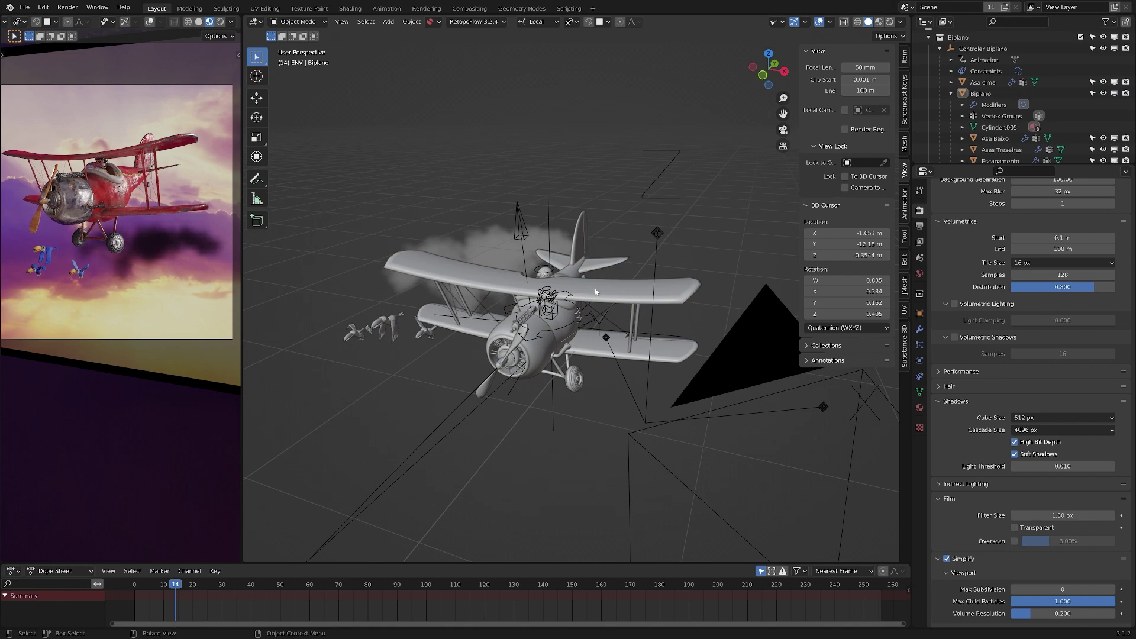
pyautogui.click(595, 291)
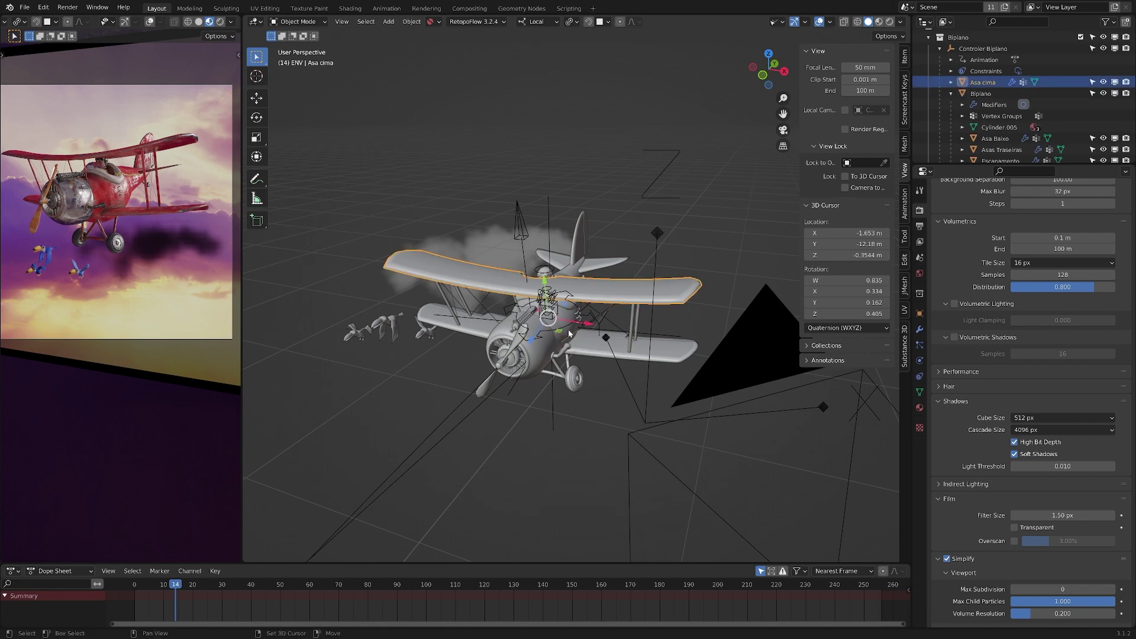
pyautogui.keyDown('shift'); pyautogui.click(569, 334); pyautogui.keyUp('shift')
pyautogui.moveTo(570, 333); pyautogui.dragTo(571, 325, button='middle')
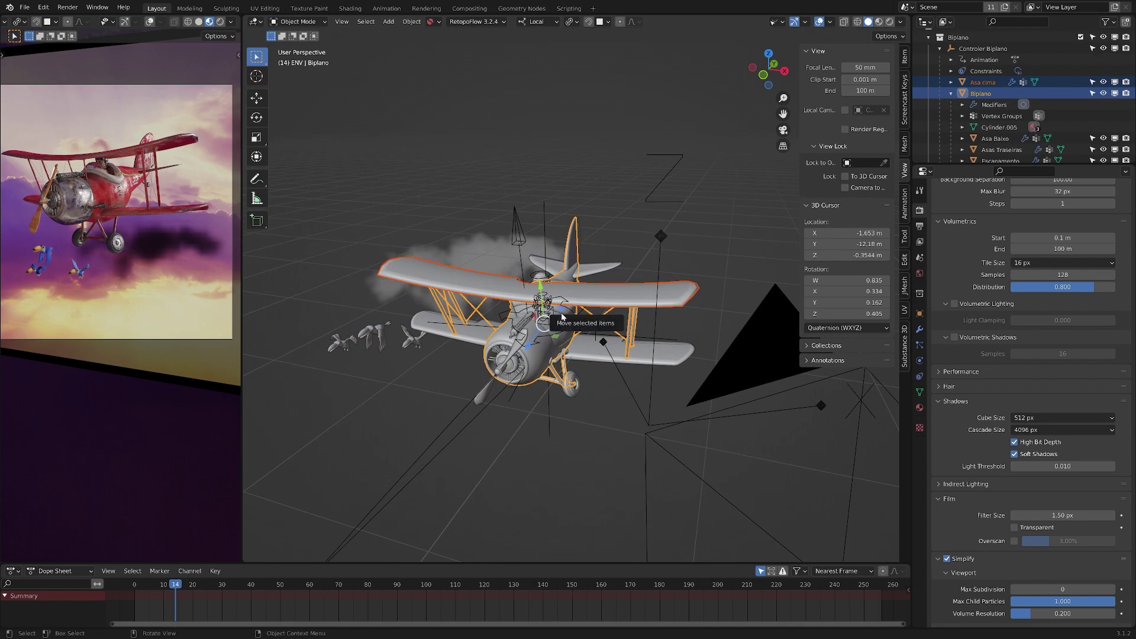
pyautogui.hotkey('ctrl', 'p')
pyautogui.press('Escape')
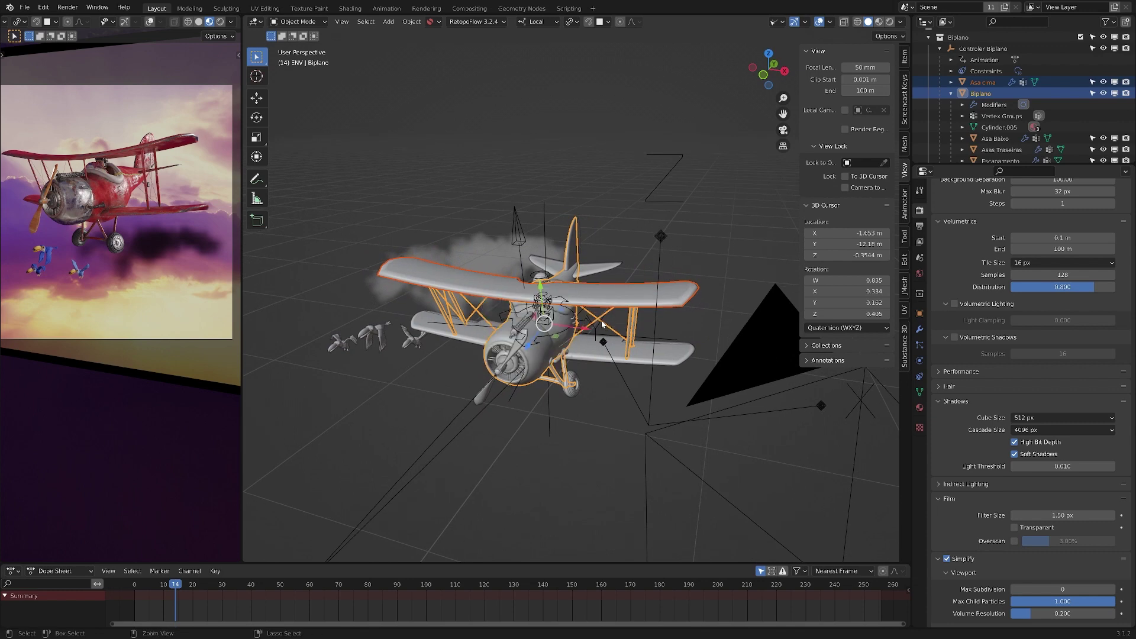
pyautogui.hotkey('ctrl', 'p')
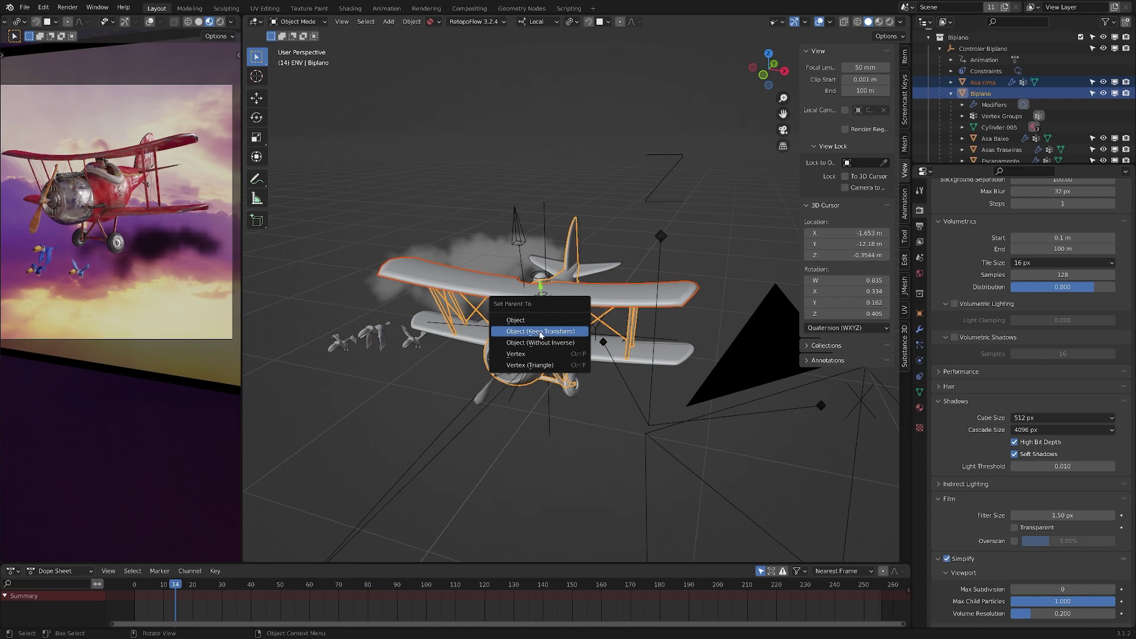
pyautogui.click(547, 333)
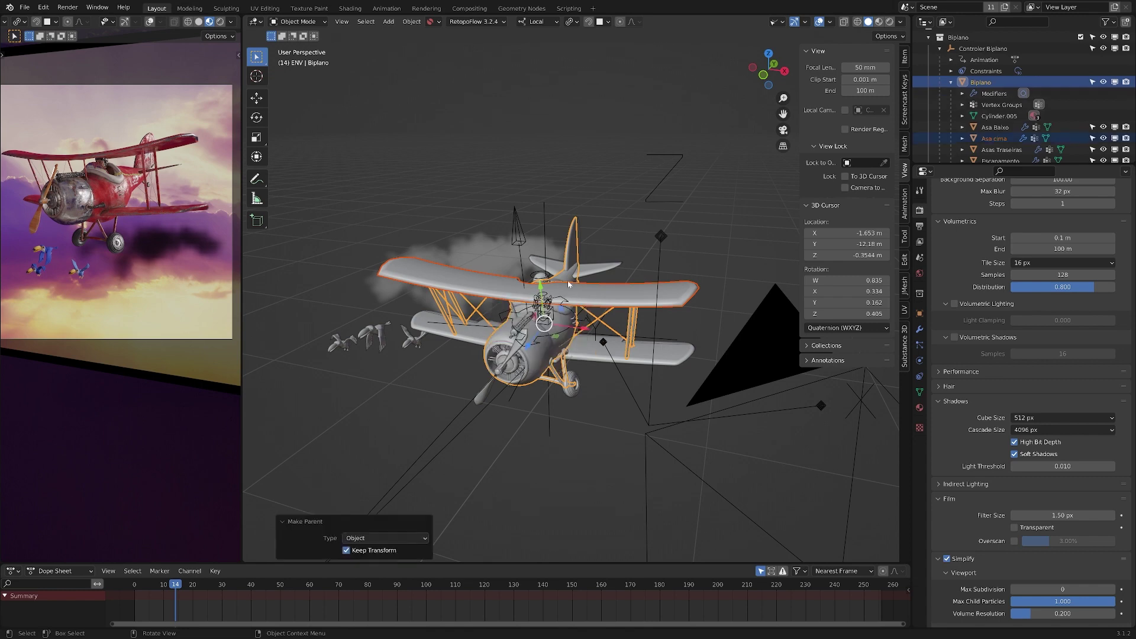
# Briefly play the animation, select the upper wing and examine its shape from the front and the side.
pyautogui.moveTo(547, 333); pyautogui.dragTo(536, 334, button='middle')
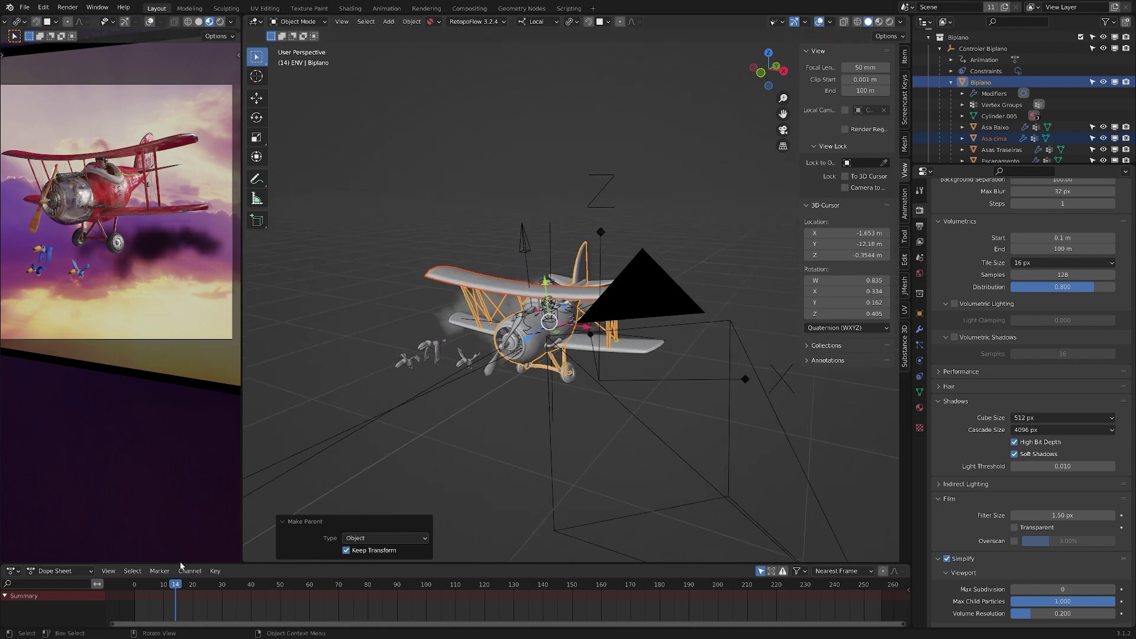
pyautogui.press('space')
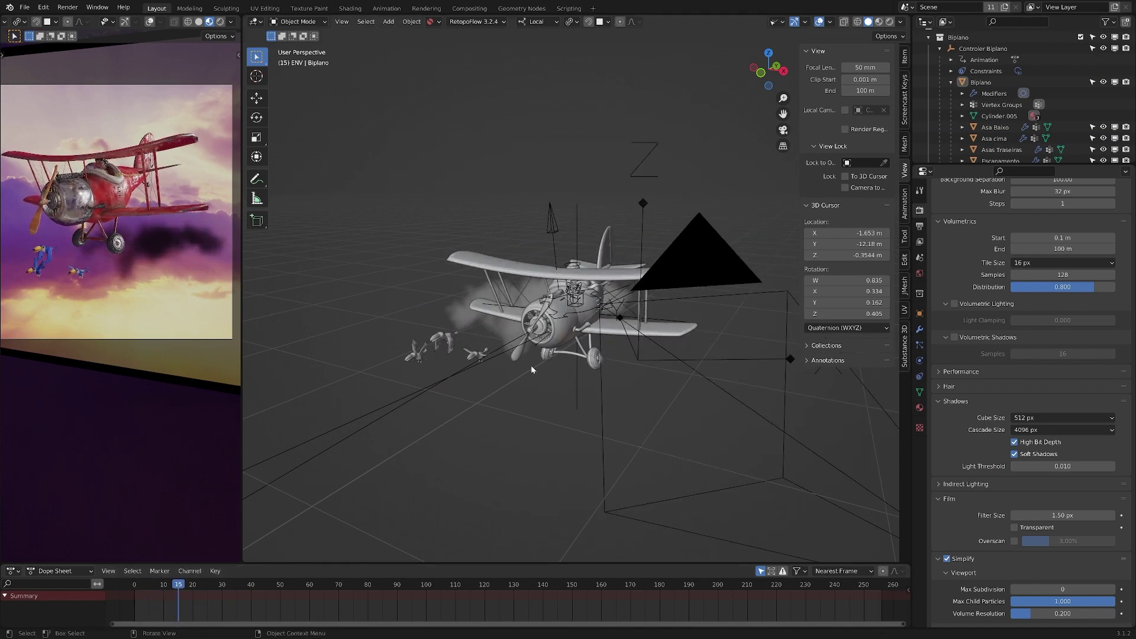
pyautogui.click(583, 271)
pyautogui.moveTo(582, 271); pyautogui.dragTo(648, 279, button='middle')
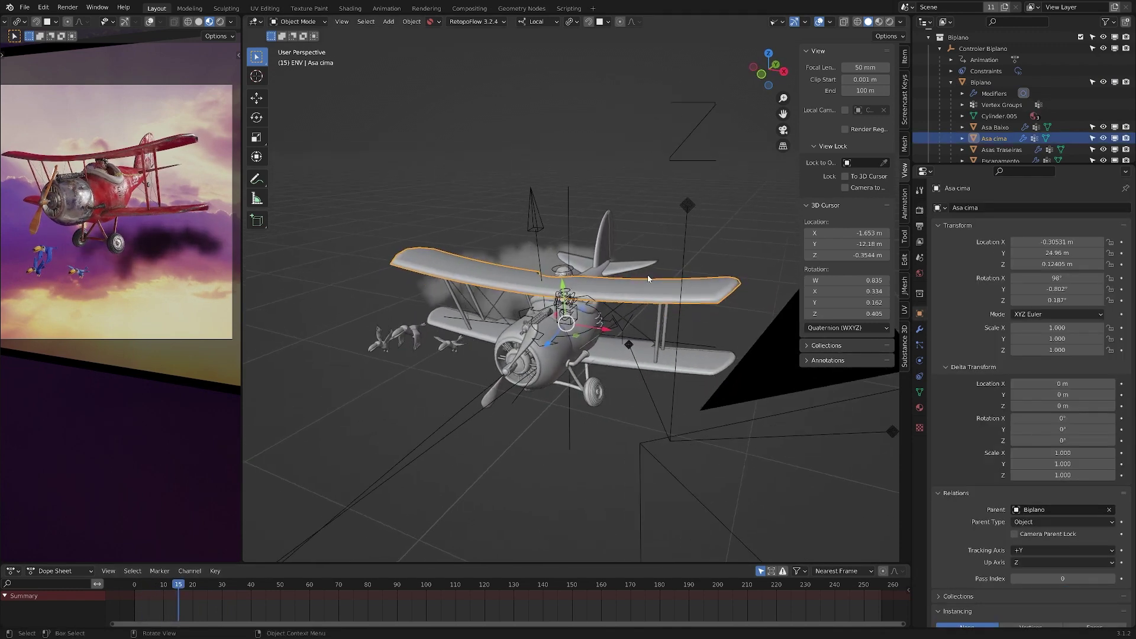
pyautogui.moveTo(562, 316); pyautogui.dragTo(636, 256, button='middle')
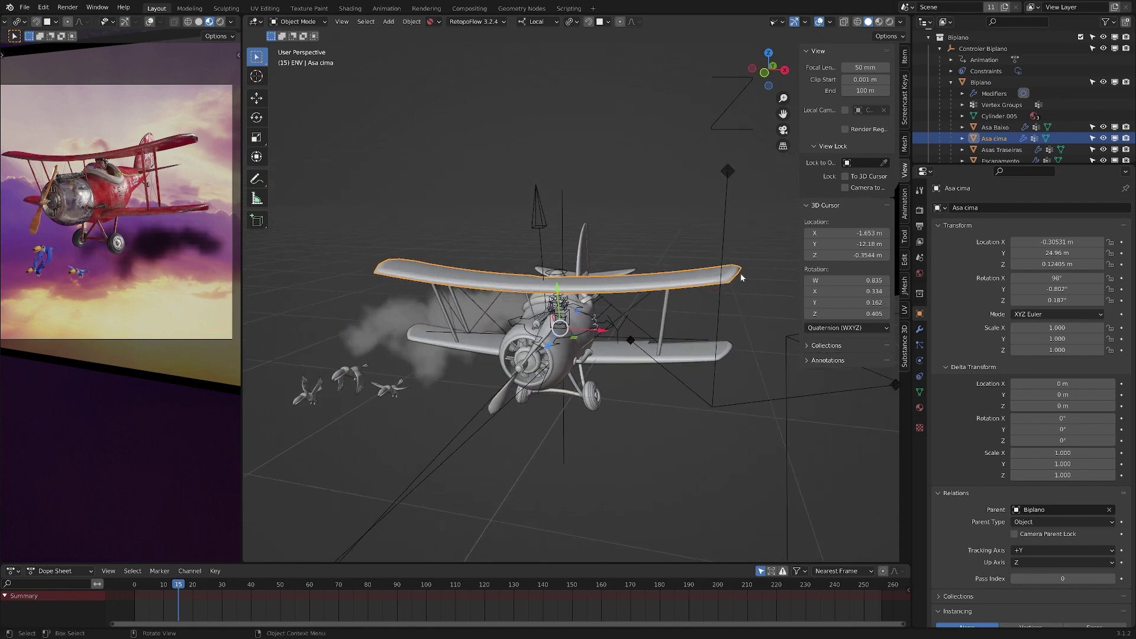
pyautogui.moveTo(646, 272); pyautogui.dragTo(696, 262, button='middle')
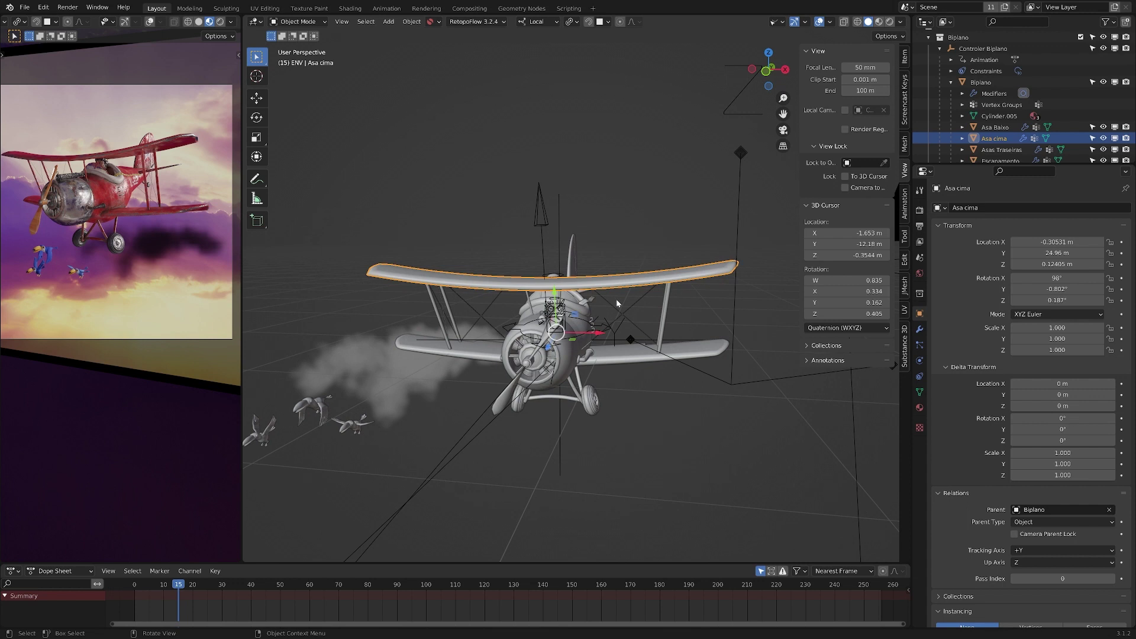
pyautogui.moveTo(685, 253); pyautogui.dragTo(744, 266, button='middle')
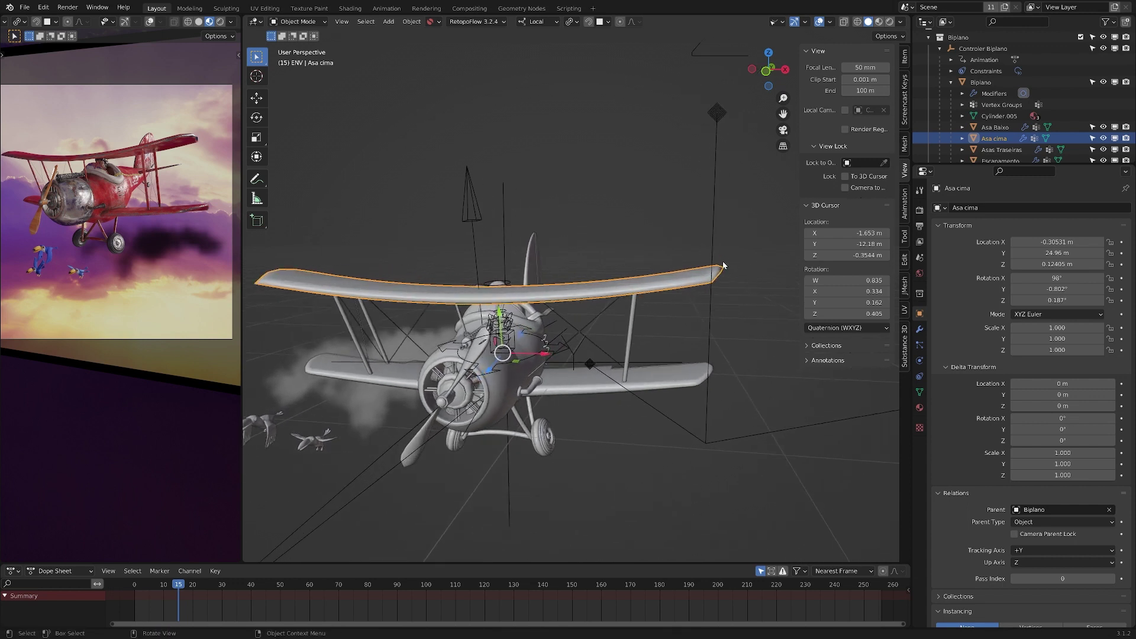
# Add a Simple Deform modifier to the Asa cima wing and set its mode to Bend.
pyautogui.click(600, 255)
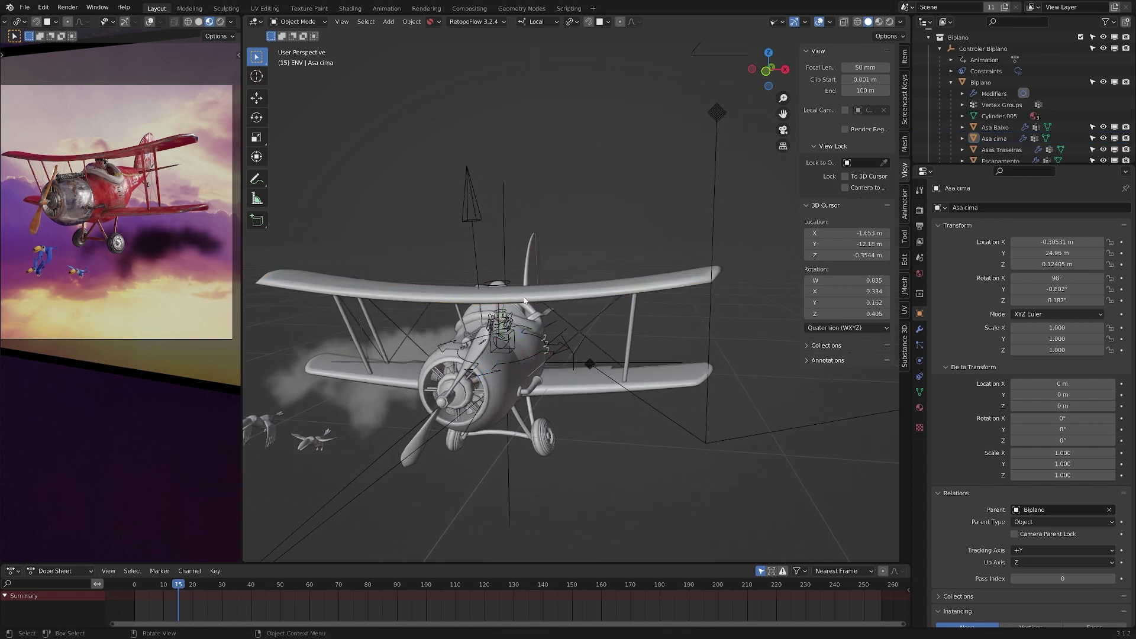
pyautogui.click(520, 298)
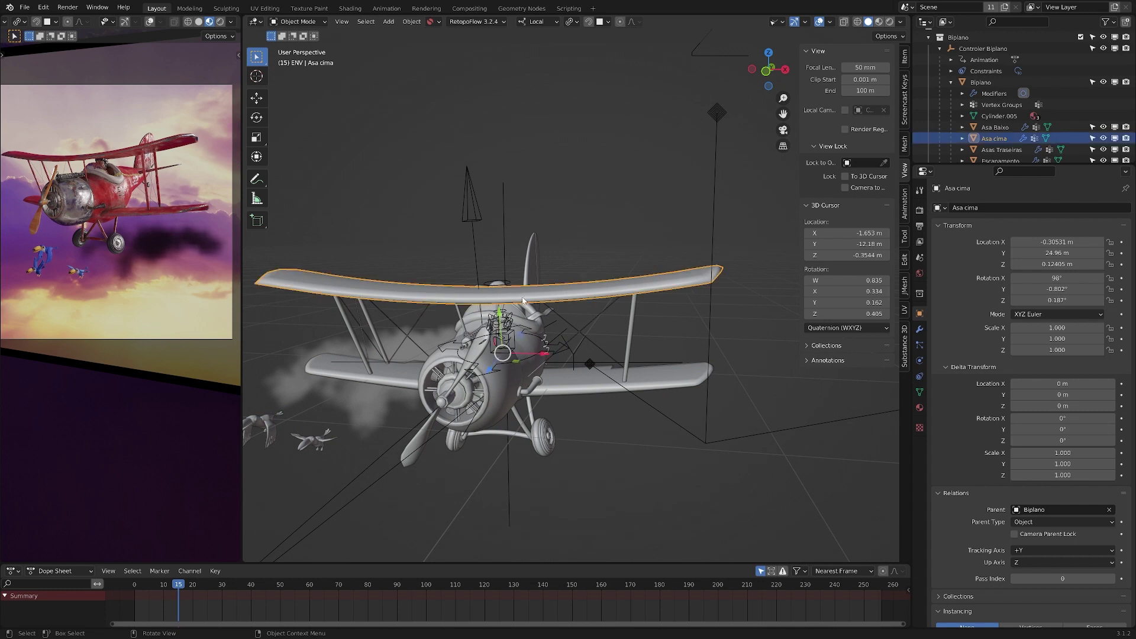
pyautogui.click(919, 330)
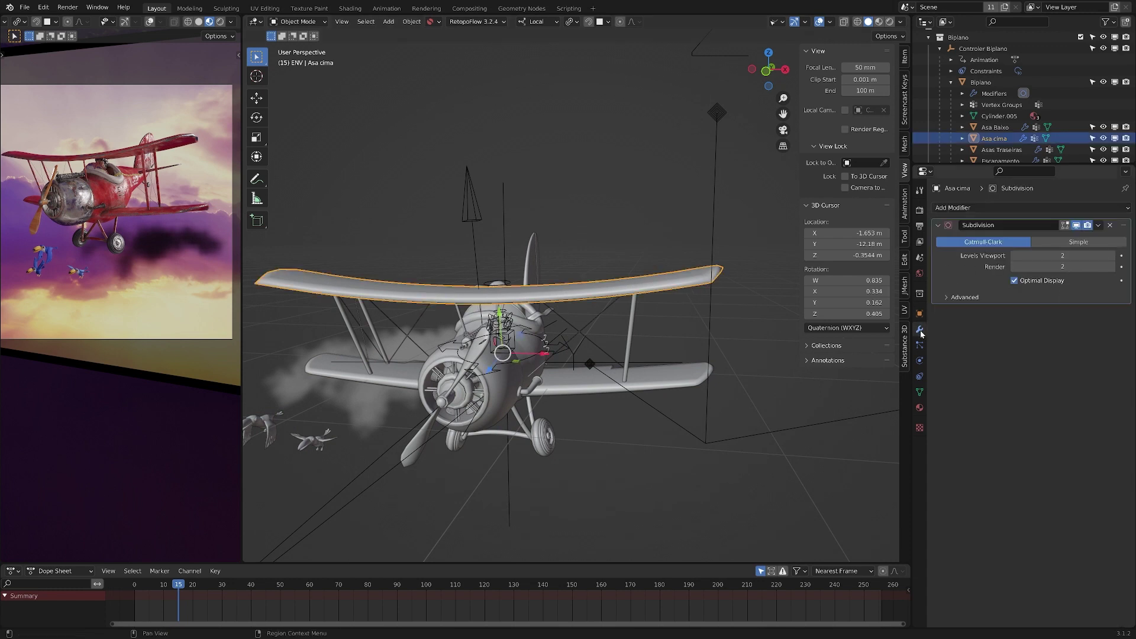
pyautogui.click(1127, 209)
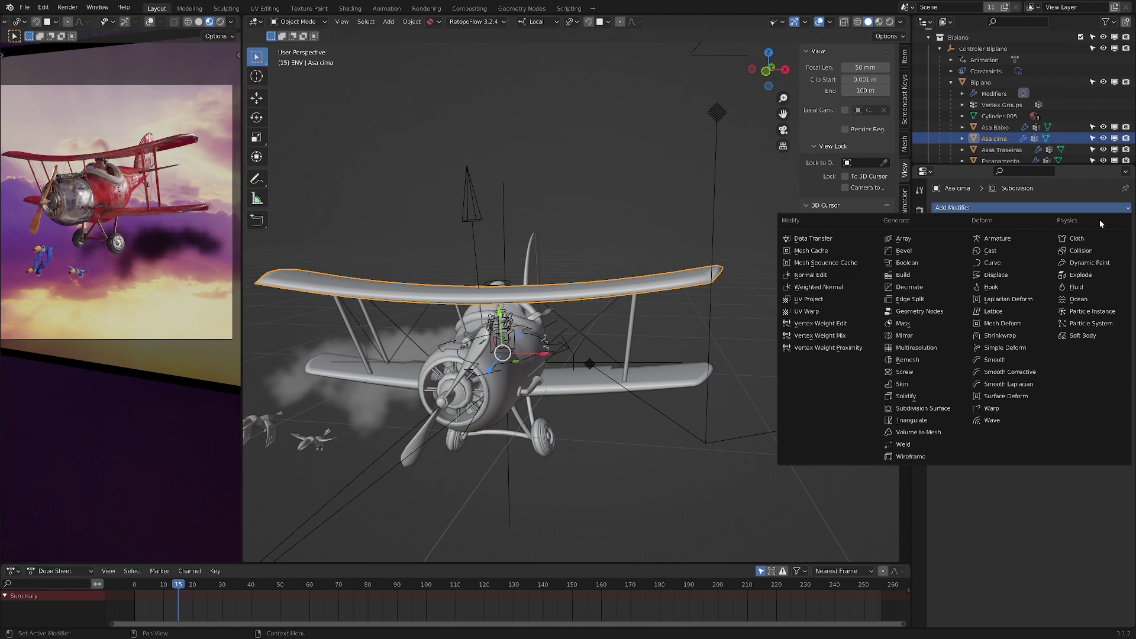
pyautogui.click(1000, 347)
pyautogui.moveTo(618, 289); pyautogui.dragTo(586, 272, button='middle')
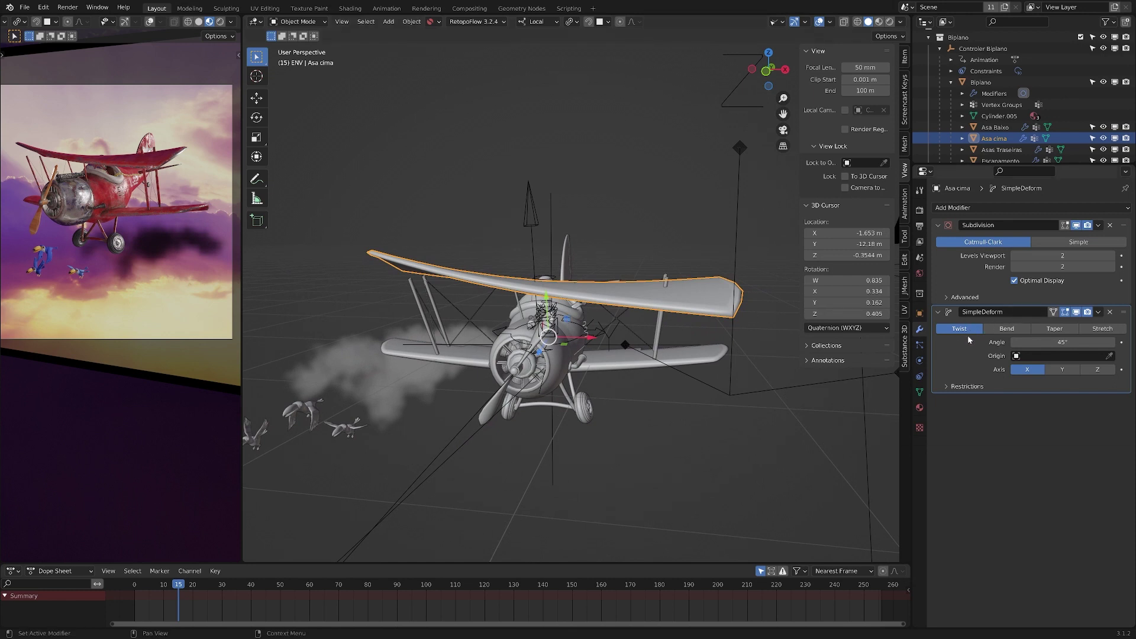
pyautogui.click(1007, 329)
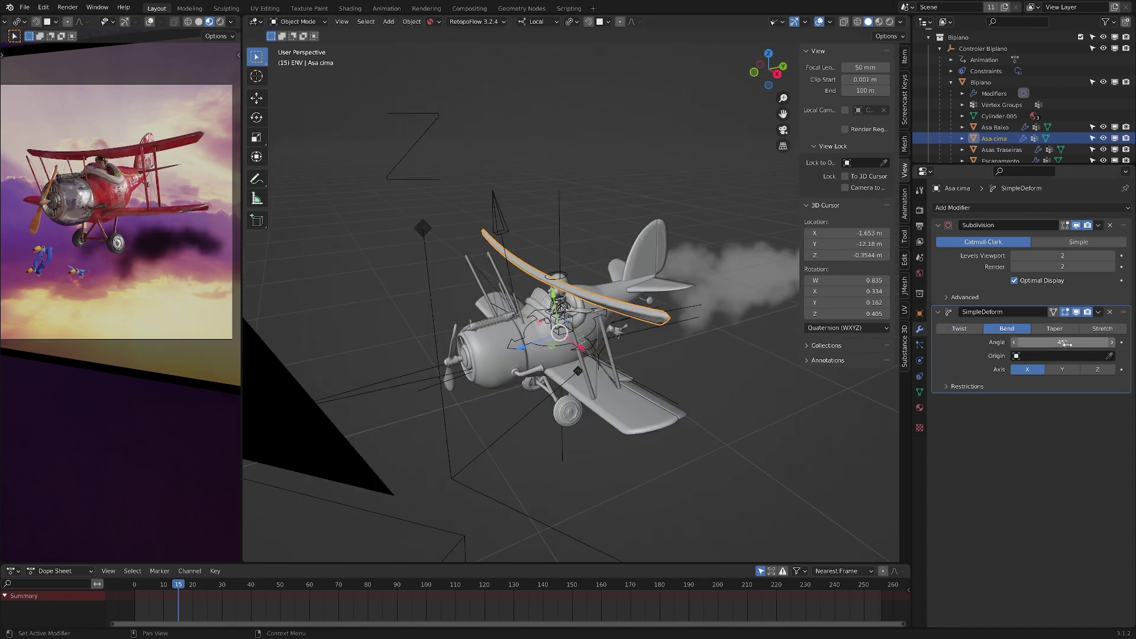
# Set the Simple Deform modifier's bend angle to 0° and its axis to Z.
pyautogui.click(1036, 342)
pyautogui.write('0')
pyautogui.press('Return')
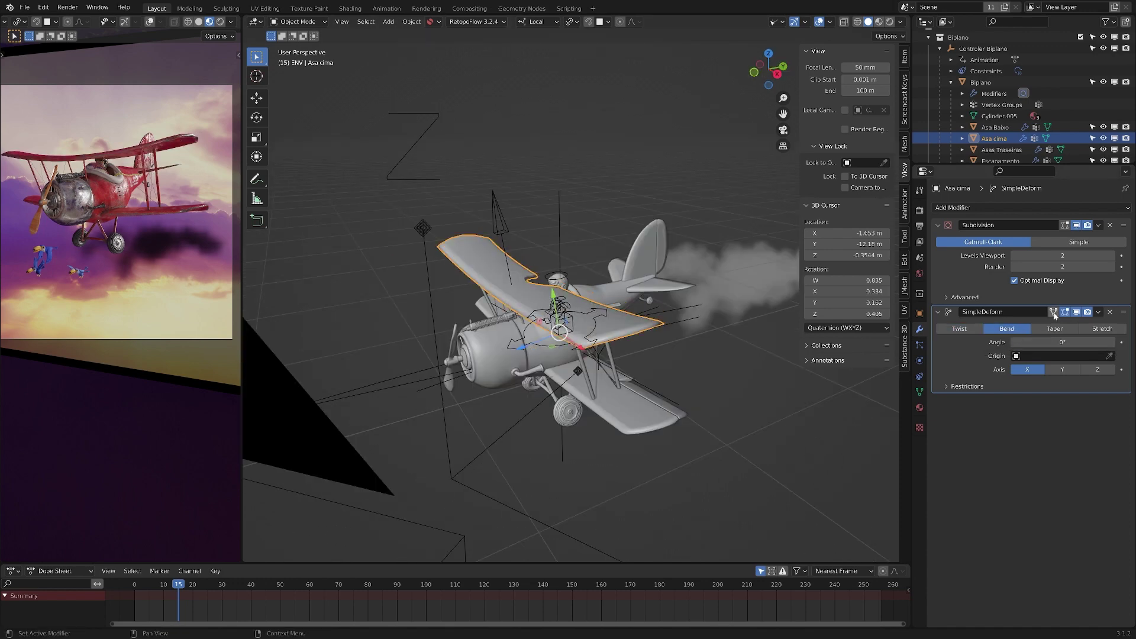
pyautogui.moveTo(533, 284); pyautogui.dragTo(591, 308, button='middle')
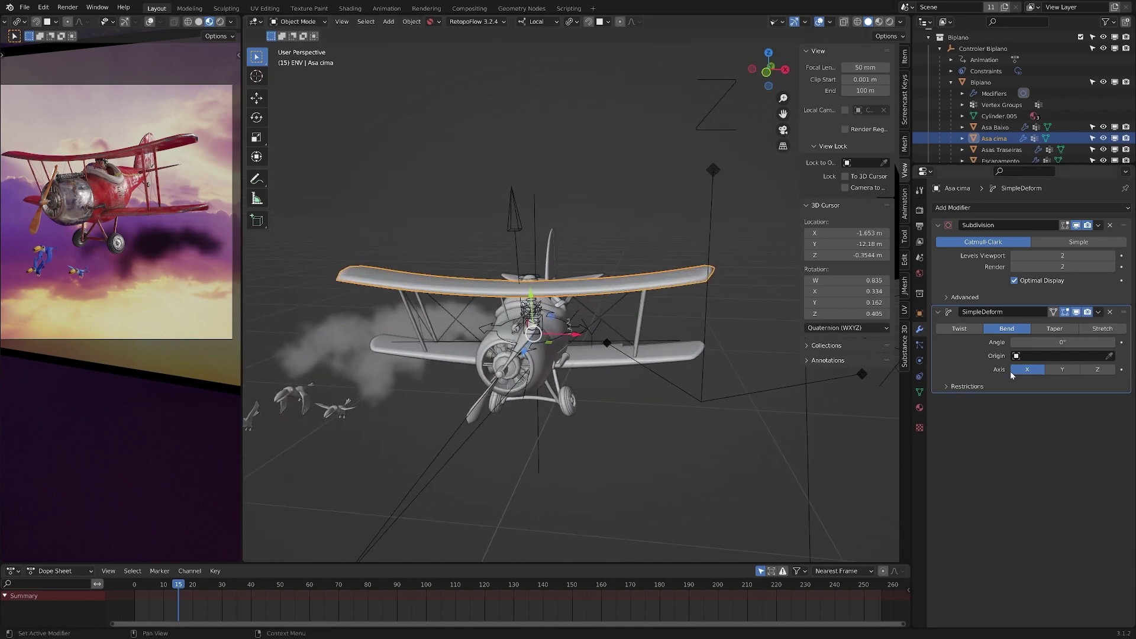
pyautogui.click(1099, 371)
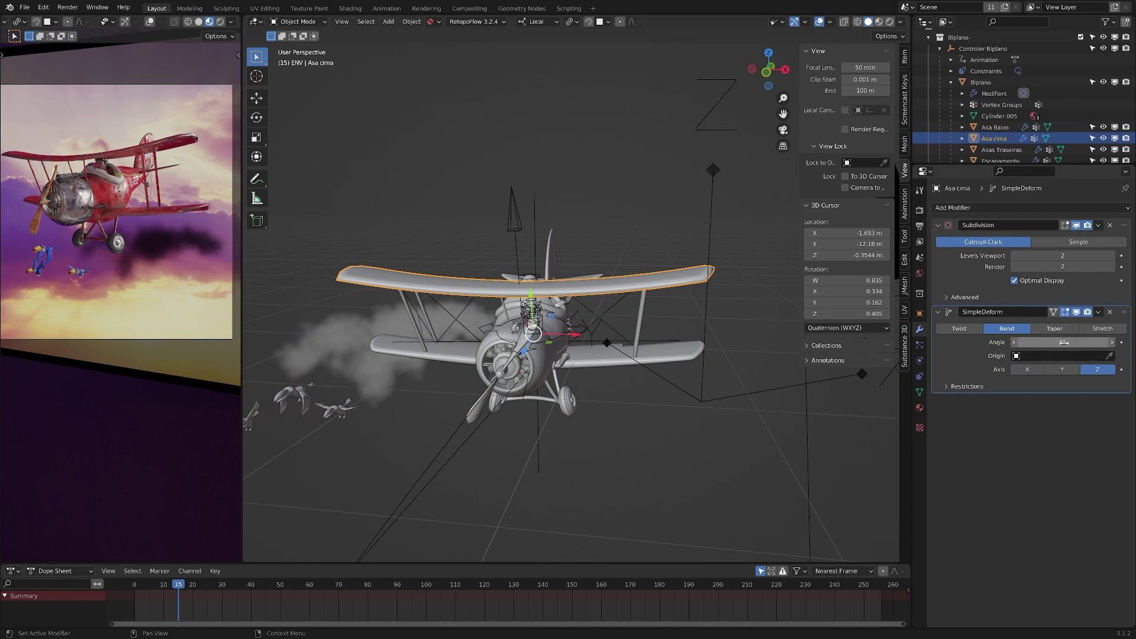
# Try different bend angles on the upper wing, such as 11°, and reset the angle to 0°.
pyautogui.moveTo(1062, 343); pyautogui.dragTo(1026, 341)
pyautogui.moveTo(726, 338); pyautogui.dragTo(597, 331, button='middle')
pyautogui.moveTo(1064, 343)
pyautogui.mouseDown()
pyautogui.moveTo(1115, 342)
pyautogui.moveTo(1029, 338)
pyautogui.moveTo(1092, 341)
pyautogui.moveTo(1038, 341)
pyautogui.moveTo(1042, 318)
pyautogui.moveTo(1023, 342)
pyautogui.moveTo(1057, 339)
pyautogui.mouseUp()
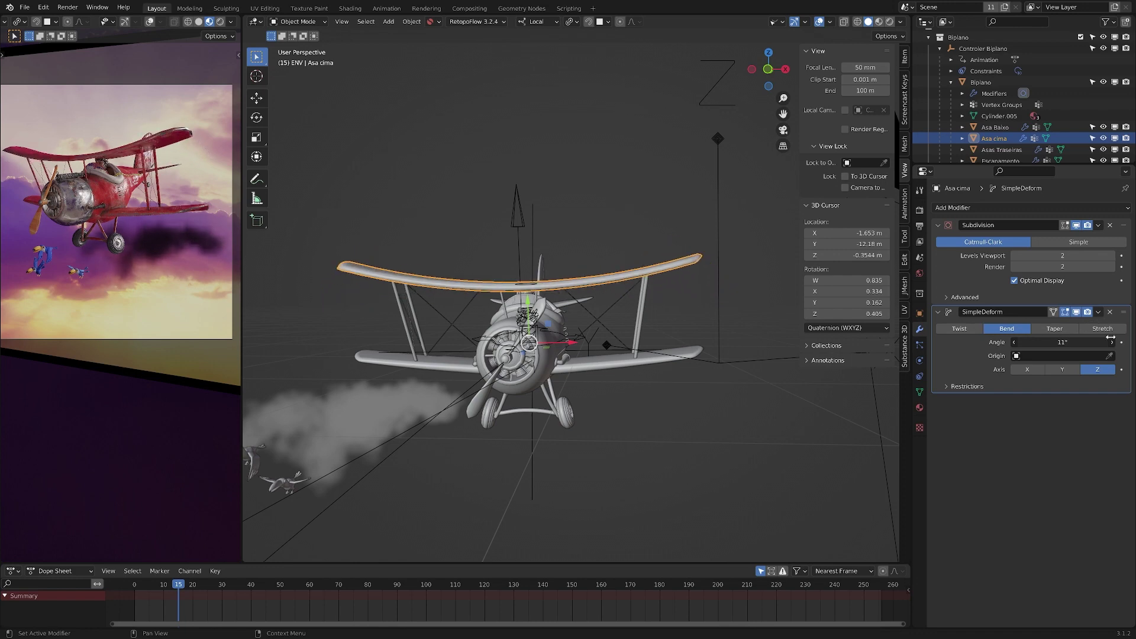
pyautogui.click(1058, 338)
pyautogui.write('0')
pyautogui.press('Return')
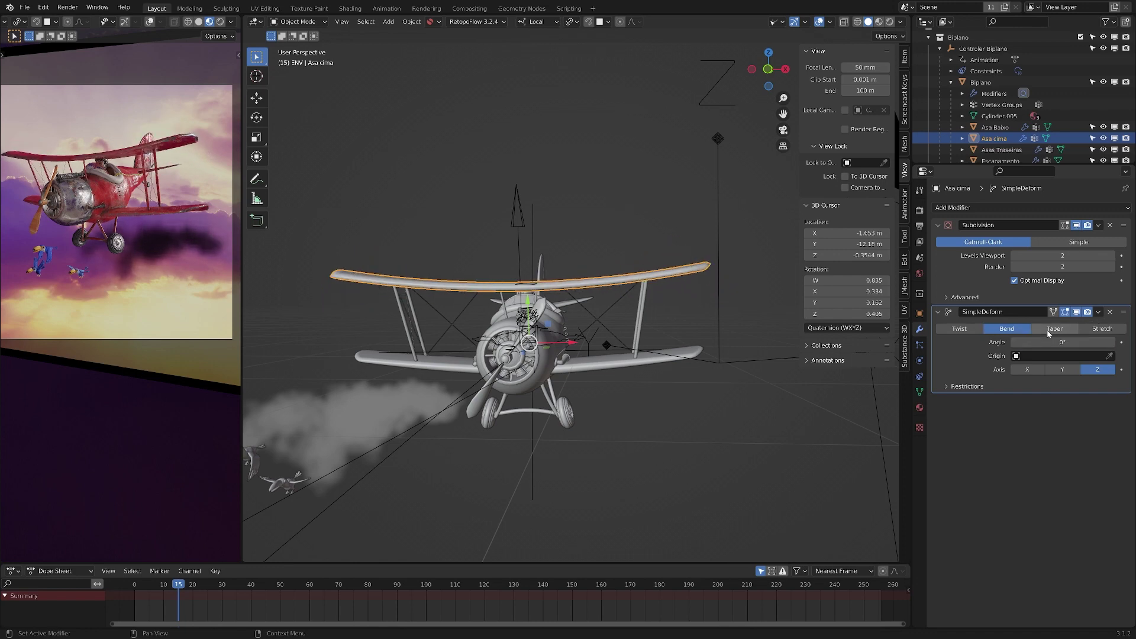
# Examine the unbent upper wing from above and from the front, and reselect it.
pyautogui.click(569, 240)
pyautogui.moveTo(569, 240); pyautogui.dragTo(641, 256, button='middle')
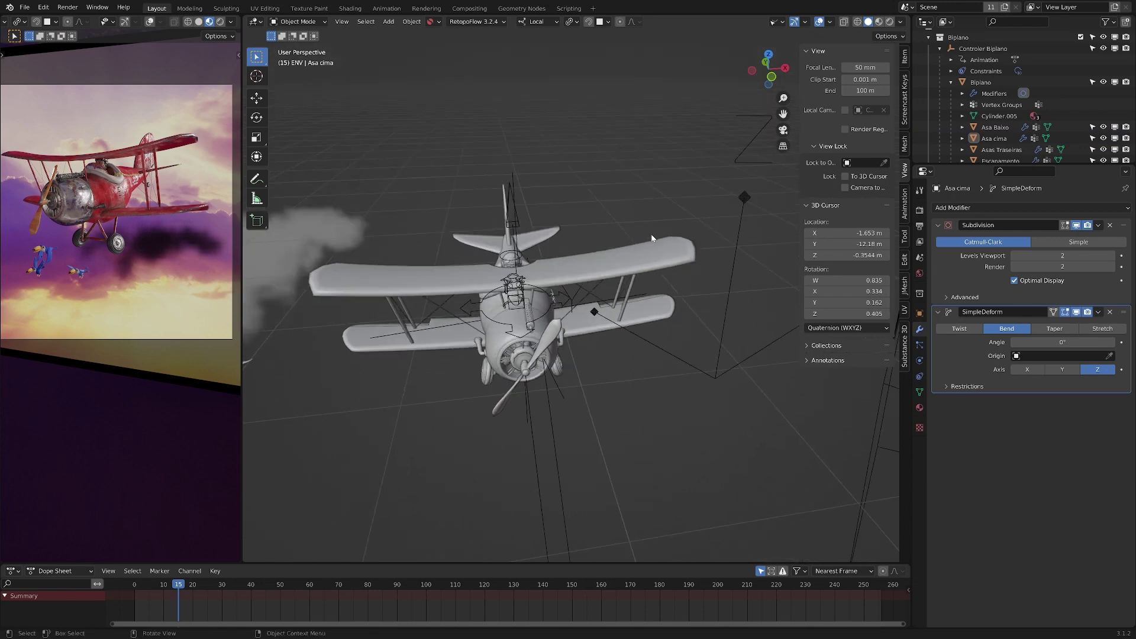
pyautogui.moveTo(682, 275); pyautogui.dragTo(631, 277, button='middle')
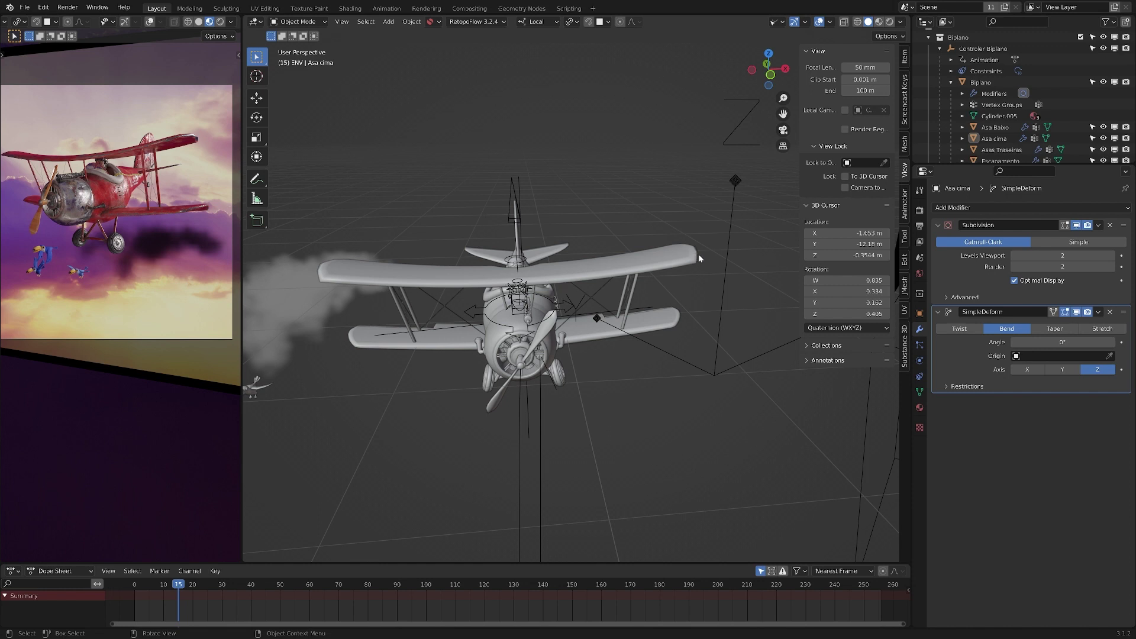
pyautogui.moveTo(691, 269); pyautogui.dragTo(562, 280, button='middle')
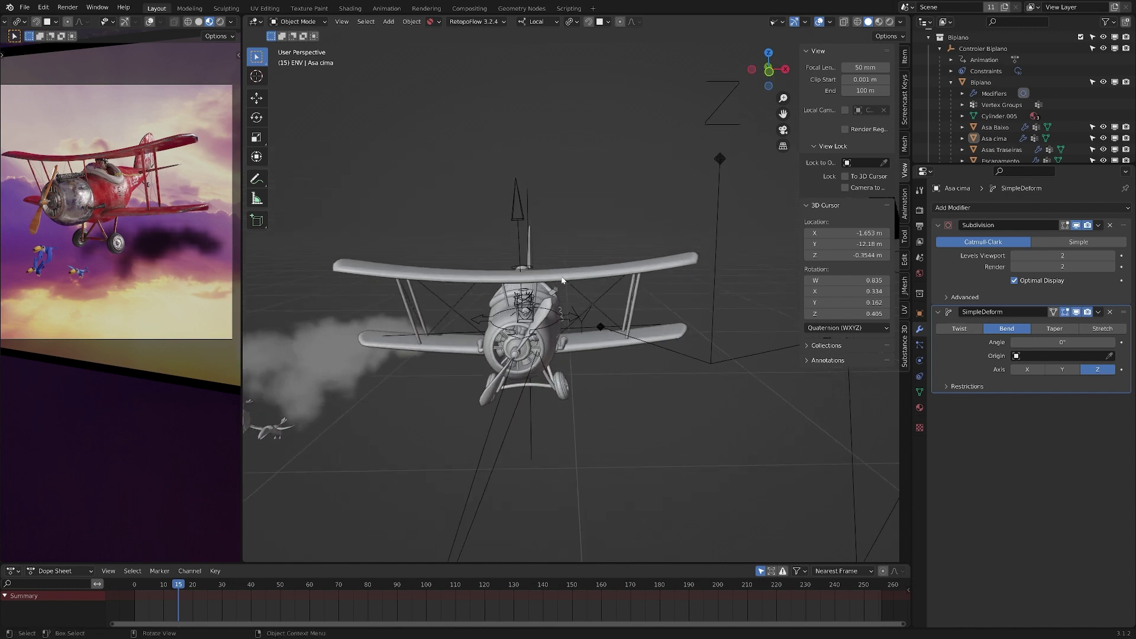
pyautogui.click(609, 274)
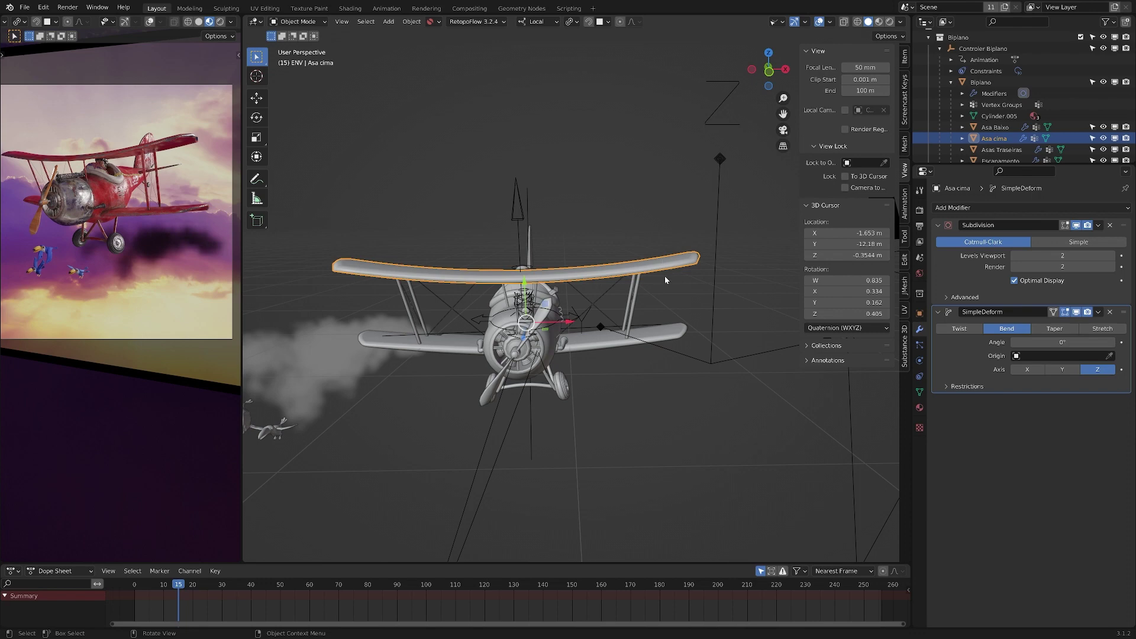
pyautogui.moveTo(627, 272)
pyautogui.mouseDown(button='middle')
pyautogui.moveTo(578, 291)
pyautogui.moveTo(619, 285)
pyautogui.mouseUp(button='middle')
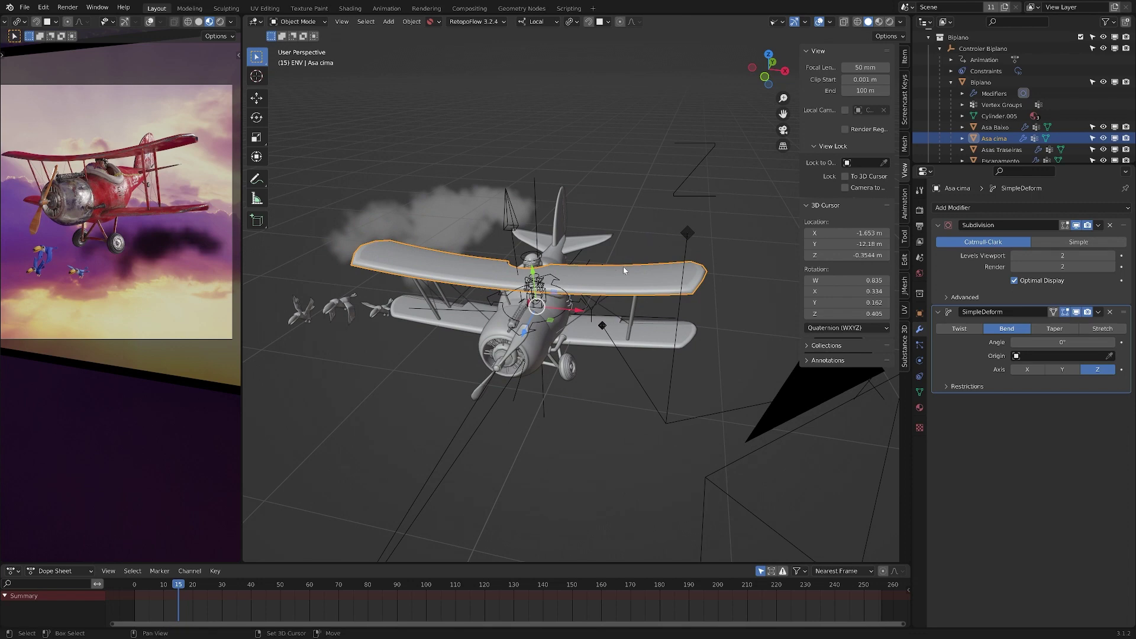
# Enter Edit Mode on the upper wing and select its middle faces to examine the section that should stay rigid.
pyautogui.moveTo(623, 266)
pyautogui.mouseDown(button='middle')
pyautogui.moveTo(597, 272)
pyautogui.moveTo(618, 272)
pyautogui.mouseUp(button='middle')
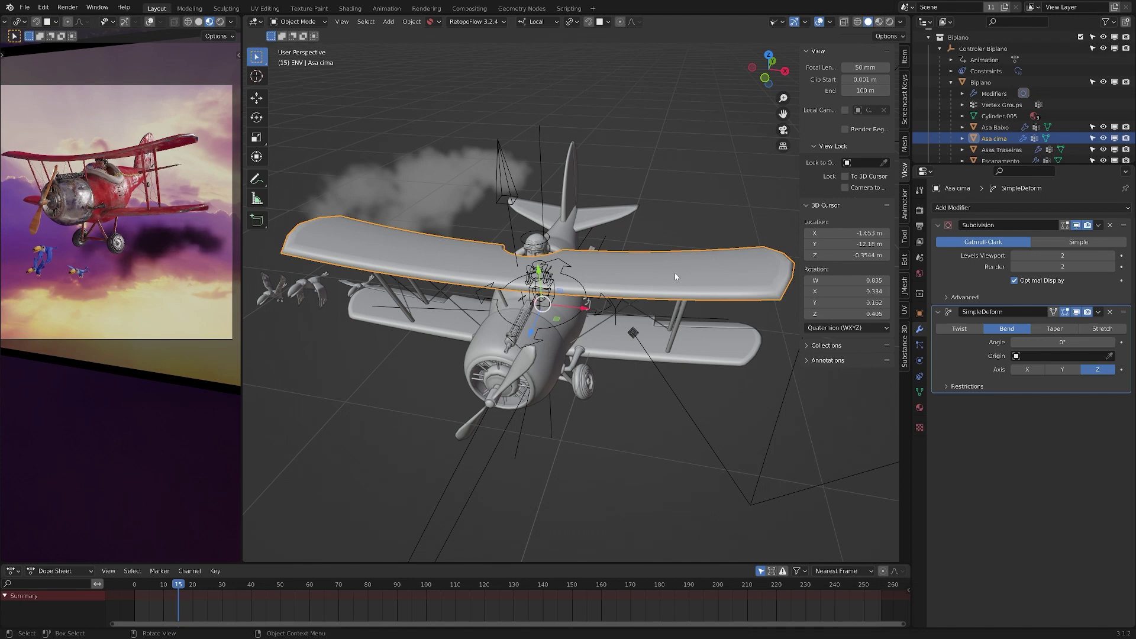
pyautogui.hotkey('ctrl', 'Tab')
pyautogui.click(736, 274)
pyautogui.moveTo(684, 242); pyautogui.dragTo(392, 298)
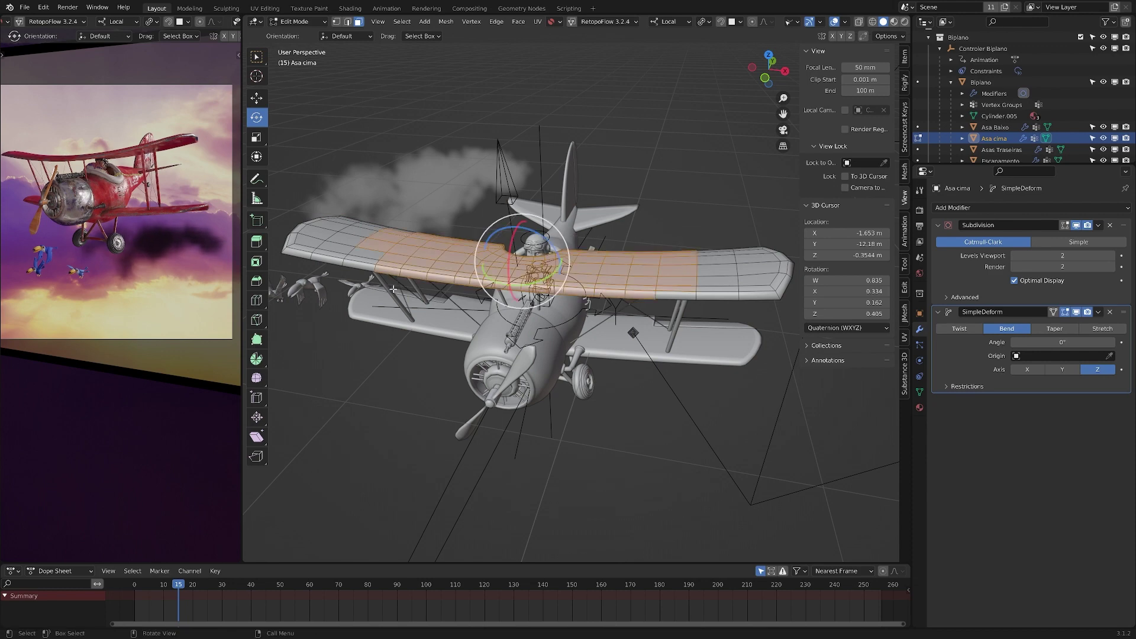
pyautogui.click(682, 241)
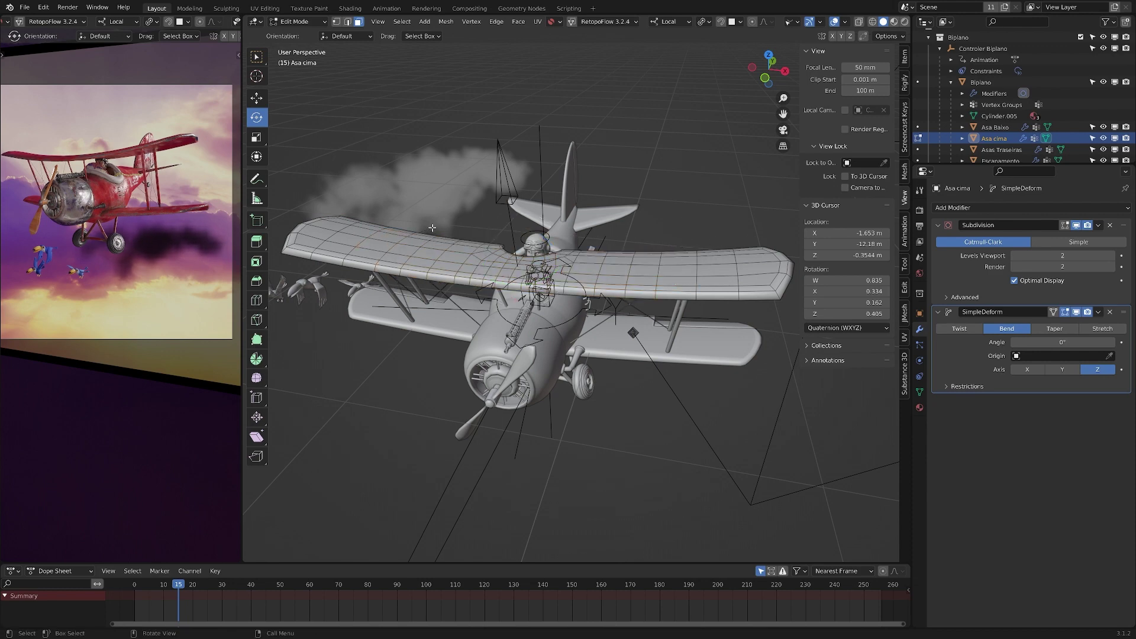
pyautogui.moveTo(425, 231); pyautogui.dragTo(686, 323)
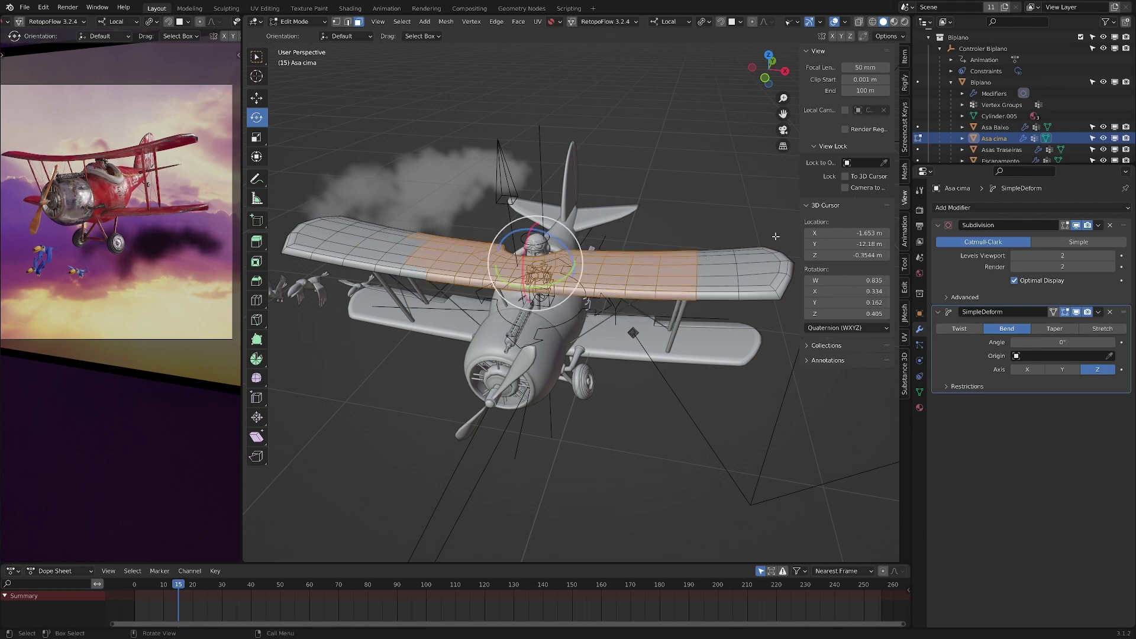
# Select the faces of each upper wing tip in turn to examine the bending areas, and return to Object Mode.
pyautogui.moveTo(741, 223); pyautogui.dragTo(796, 316)
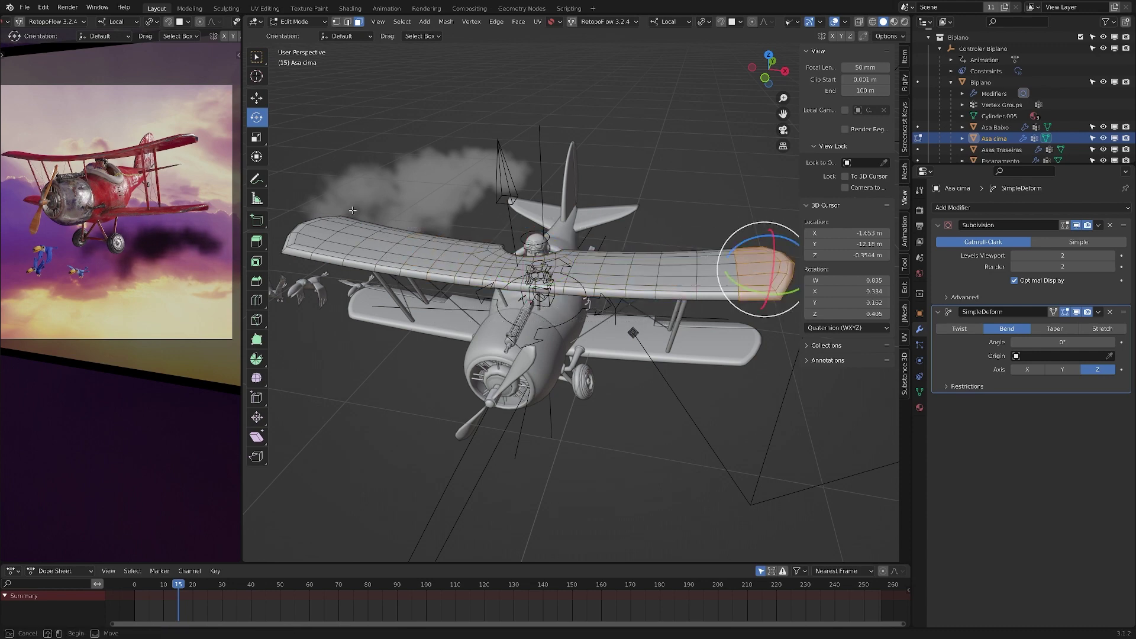
pyautogui.moveTo(266, 201); pyautogui.dragTo(367, 255)
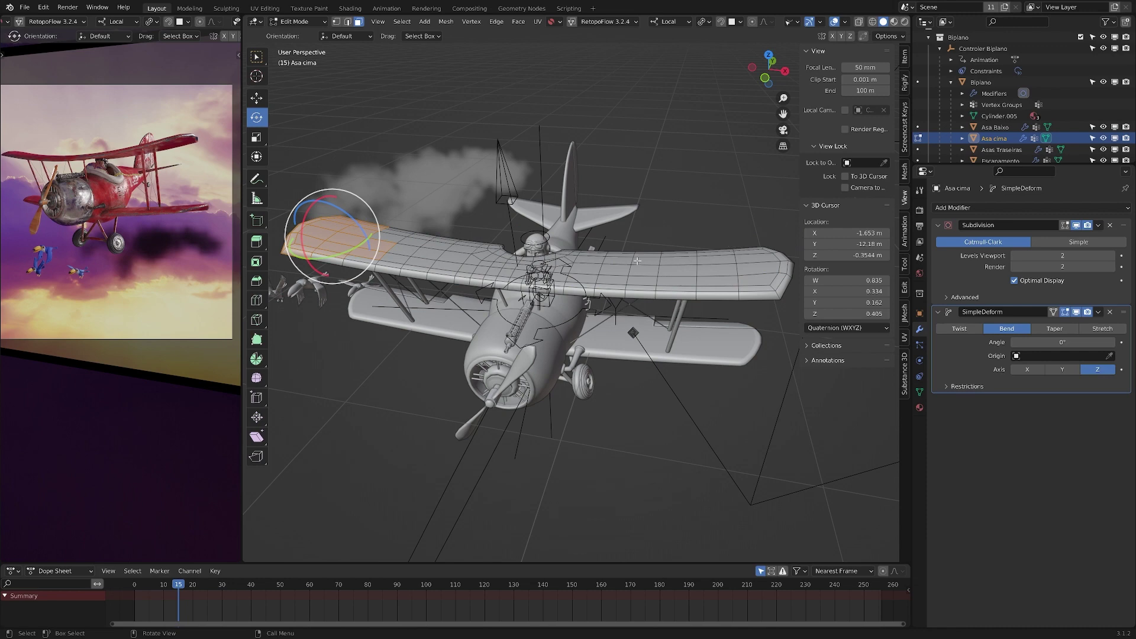
pyautogui.moveTo(637, 266); pyautogui.dragTo(564, 270, button='middle')
pyautogui.hotkey('ctrl', 'Tab')
pyautogui.click(679, 193)
pyautogui.click(615, 266)
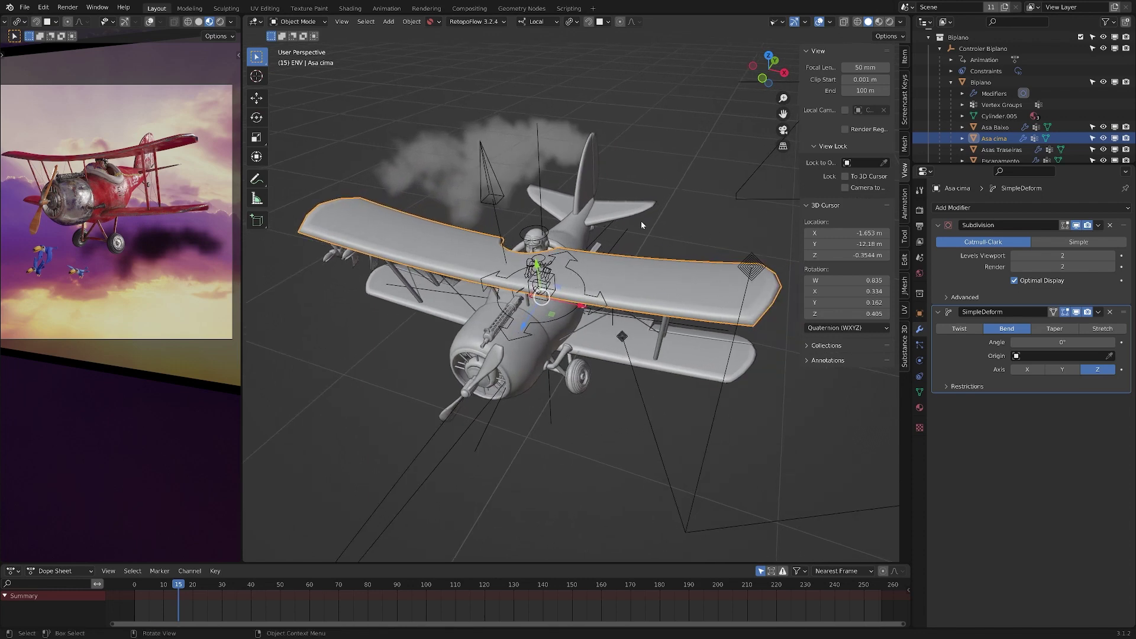
# Expand the Simple Deform modifier's Restrictions to show its limits and vertex group, and look over the upper wing.
pyautogui.click(950, 388)
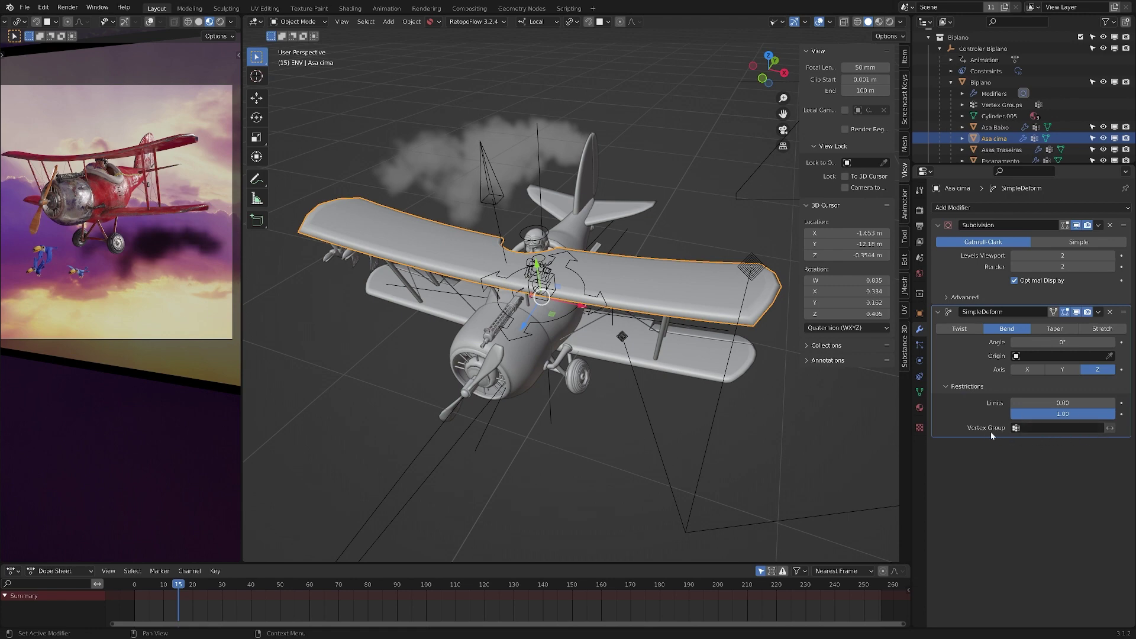
pyautogui.moveTo(639, 272); pyautogui.dragTo(594, 296, button='middle')
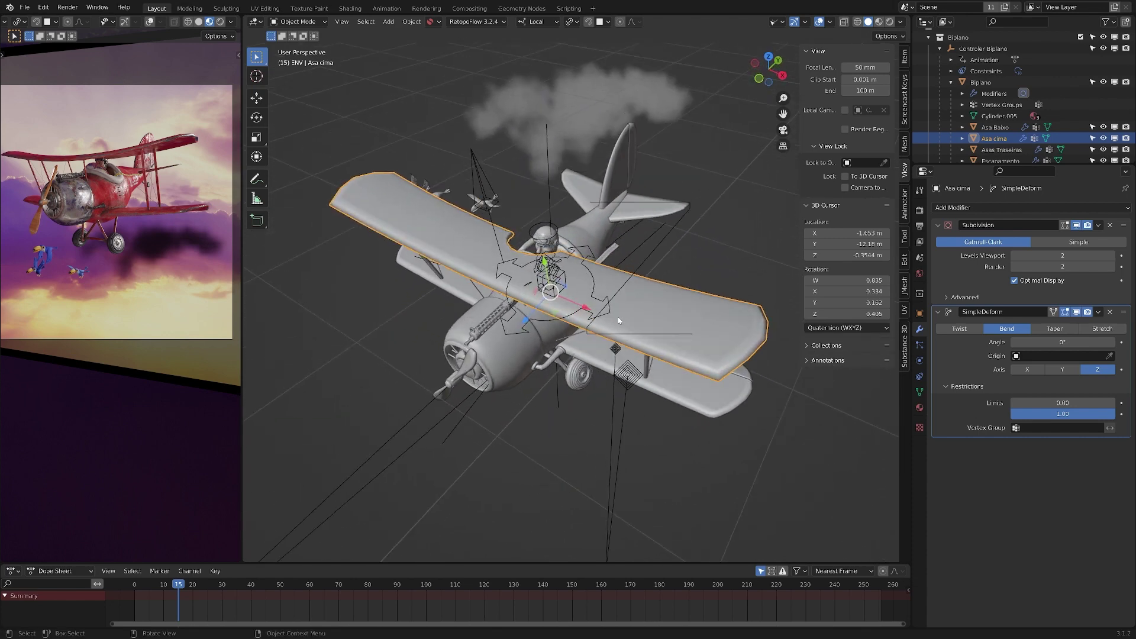
pyautogui.moveTo(431, 291); pyautogui.dragTo(680, 225, button='middle')
pyautogui.moveTo(473, 255); pyautogui.dragTo(580, 306, button='middle')
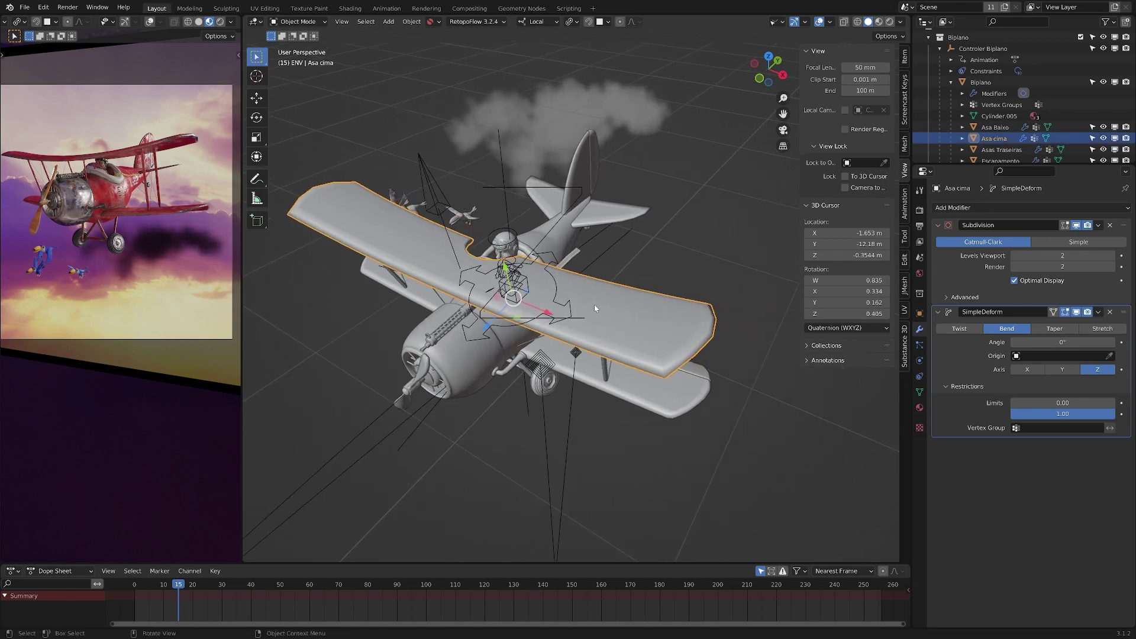
pyautogui.moveTo(606, 291); pyautogui.dragTo(576, 291, button='middle')
# Show the upper wing's mesh data properties and switch the wing to Weight Paint mode.
pyautogui.hotkey('ctrl', 'Tab')
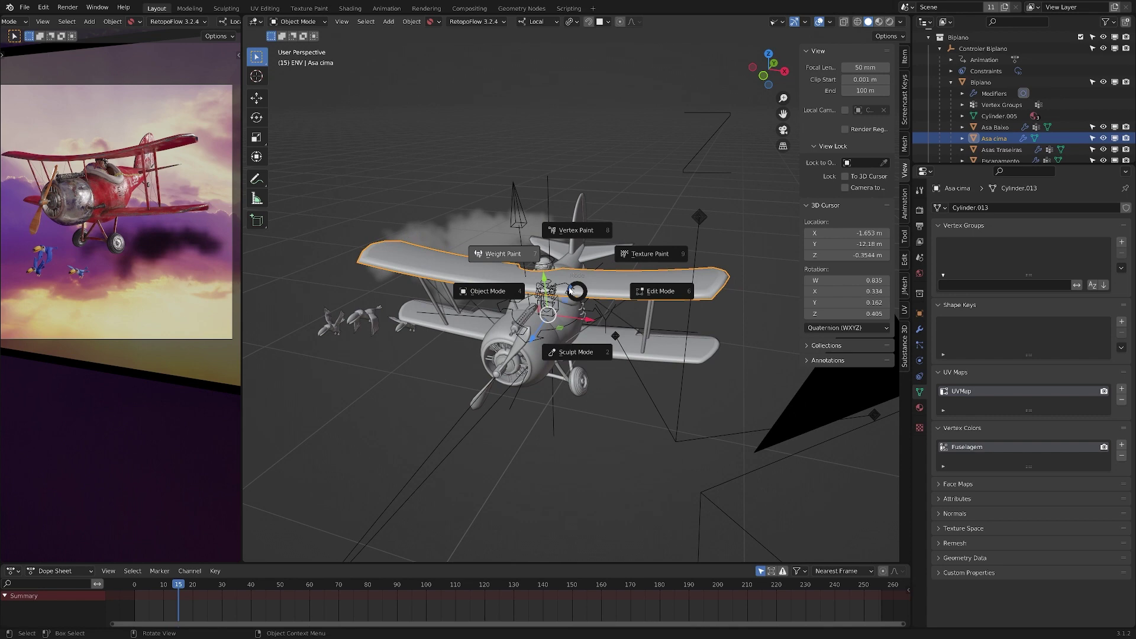
pyautogui.click(520, 257)
pyautogui.moveTo(520, 256); pyautogui.dragTo(562, 300, button='middle')
pyautogui.scroll(3, 627, 266)
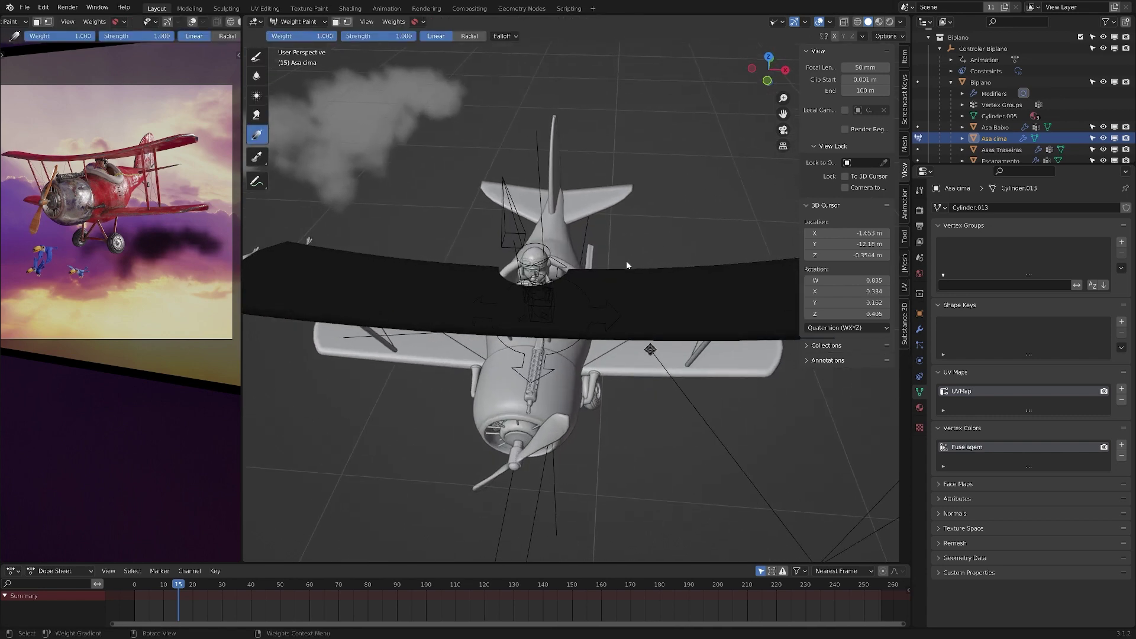
pyautogui.moveTo(674, 294)
pyautogui.mouseDown(button='middle')
pyautogui.moveTo(578, 296)
pyautogui.moveTo(583, 305)
pyautogui.mouseUp(button='middle')
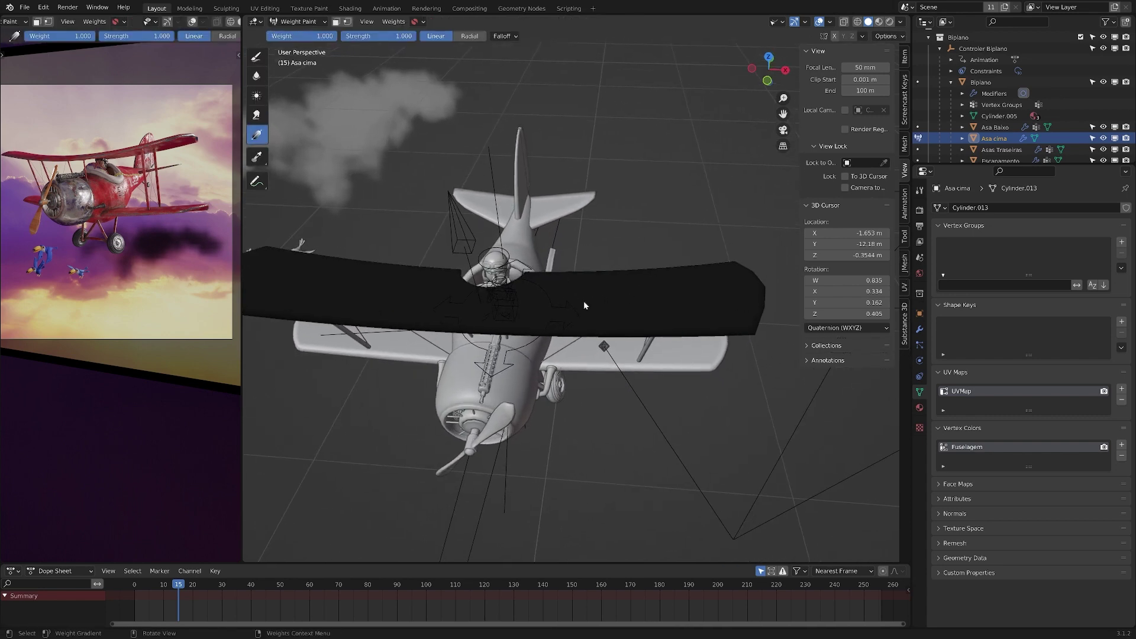
pyautogui.moveTo(666, 304); pyautogui.dragTo(609, 269, button='middle')
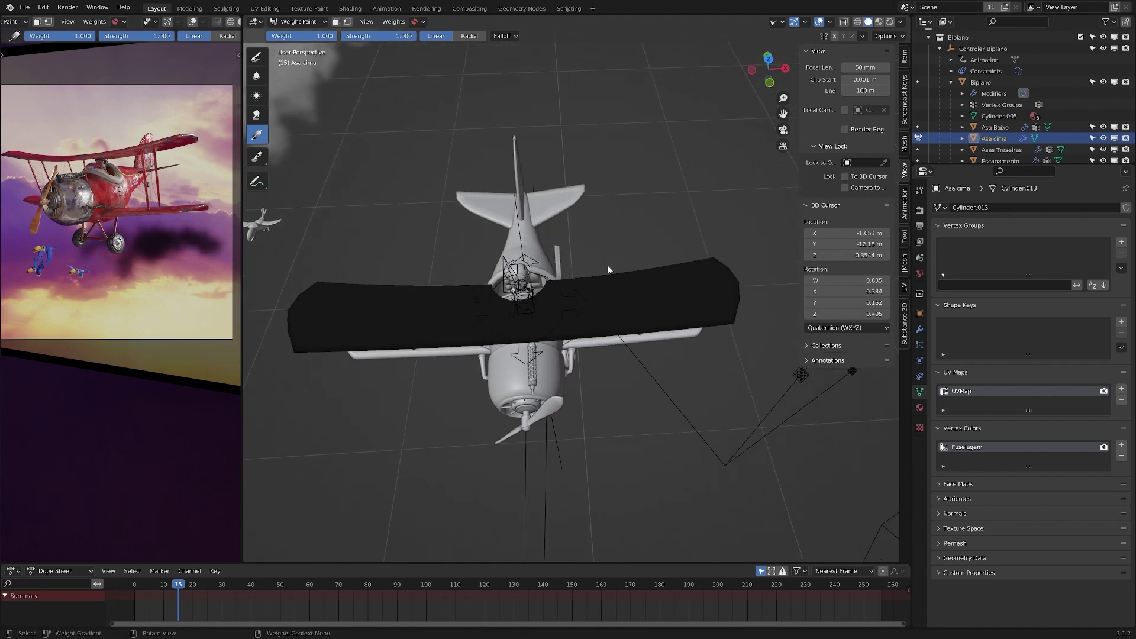
# Paint the outer edge of the upper wing's tip on the pilot's left with the Draw brush at weight 1.000.
pyautogui.click(258, 58)
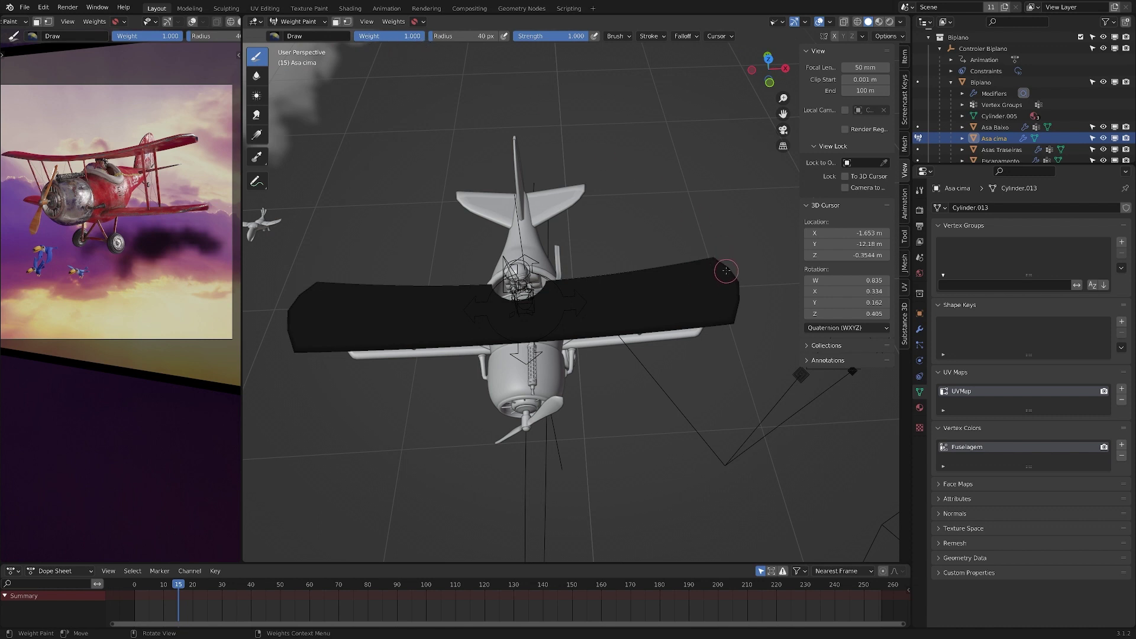
pyautogui.moveTo(717, 271)
pyautogui.mouseDown()
pyautogui.moveTo(720, 313)
pyautogui.moveTo(717, 294)
pyautogui.mouseUp()
pyautogui.scroll(5, 716, 294)
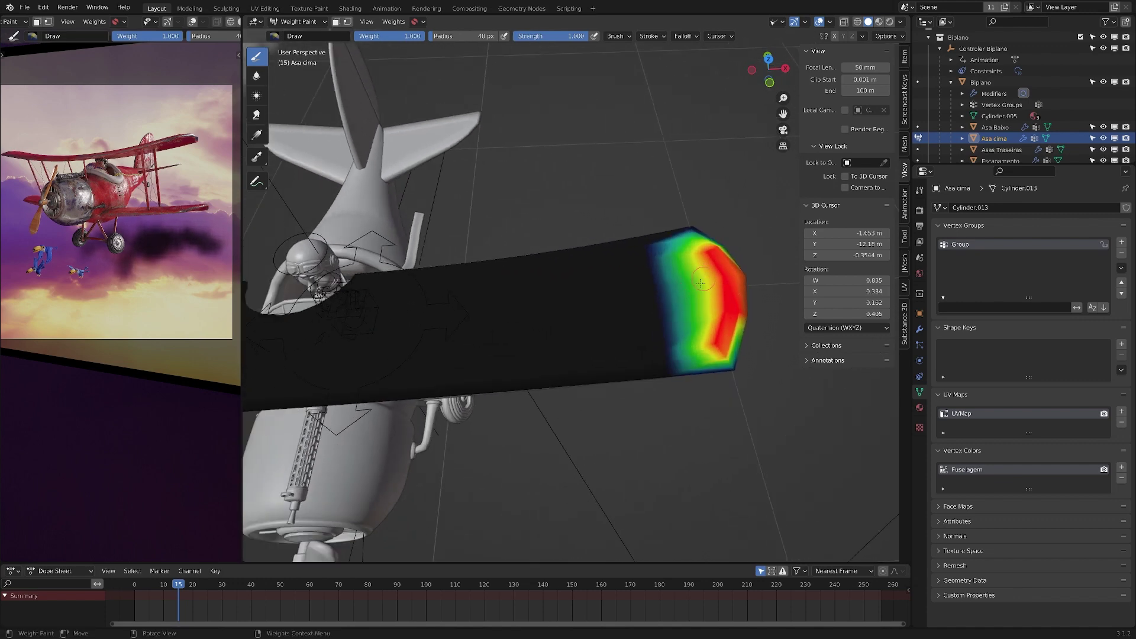
pyautogui.moveTo(669, 293); pyautogui.dragTo(685, 276, button='middle')
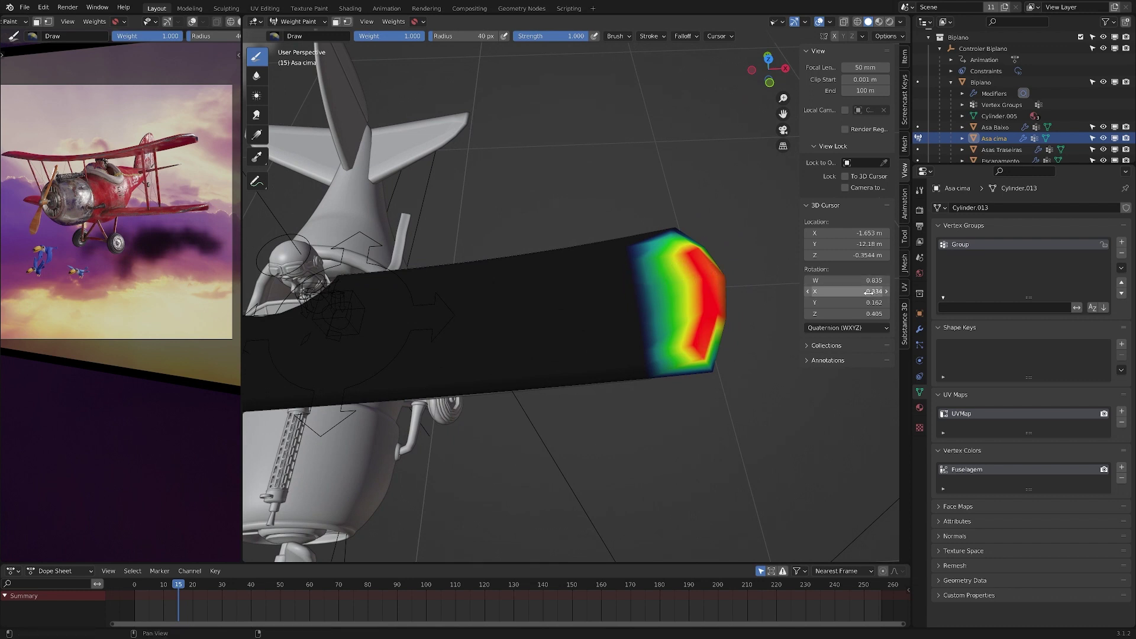
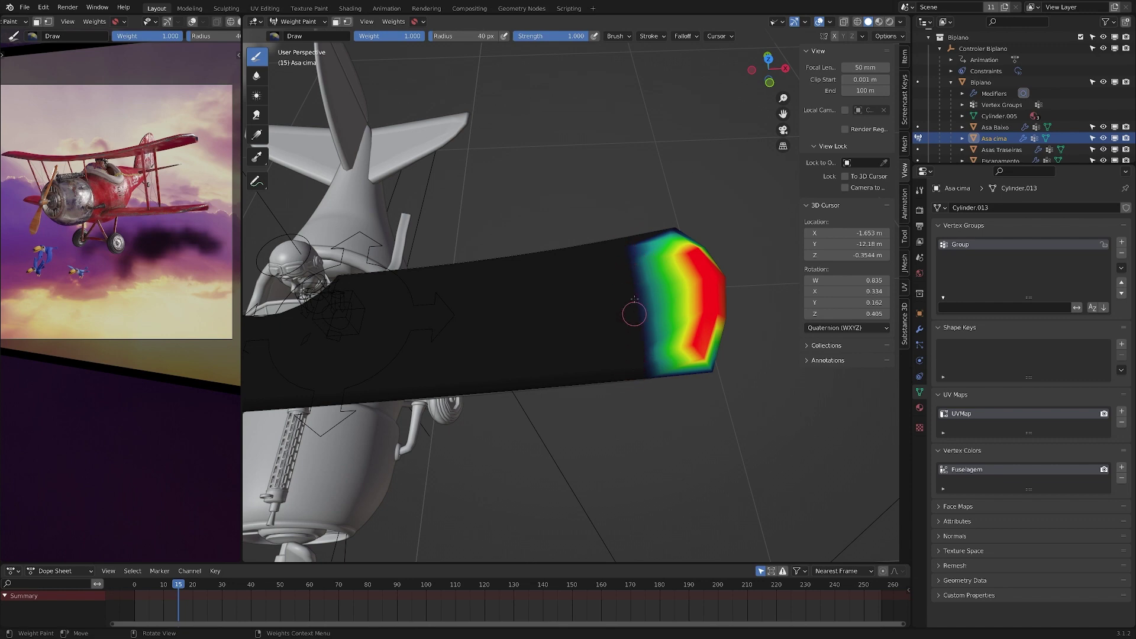
# Extend the full-weight painting inward to cover the whole wing tip on the pilot's left.
pyautogui.scroll(-5, 386, 410)
pyautogui.keyDown('shift'); pyautogui.moveTo(570, 291); pyautogui.dragTo(717, 267, button='middle'); pyautogui.keyUp('shift')
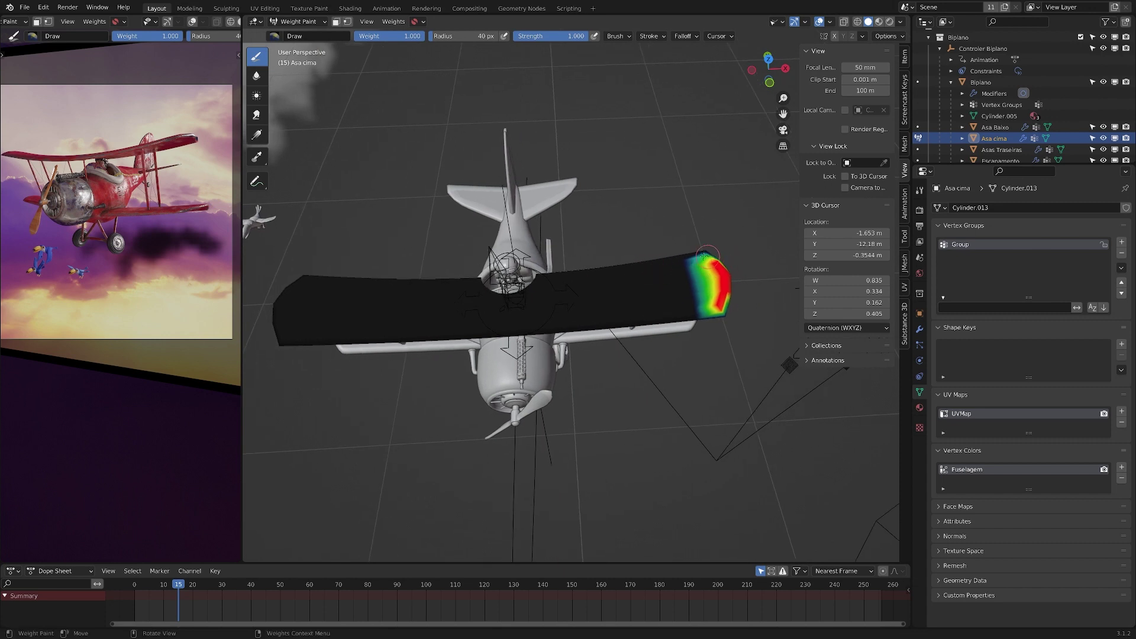
pyautogui.moveTo(680, 255)
pyautogui.mouseDown()
pyautogui.moveTo(698, 296)
pyautogui.moveTo(710, 257)
pyautogui.mouseUp()
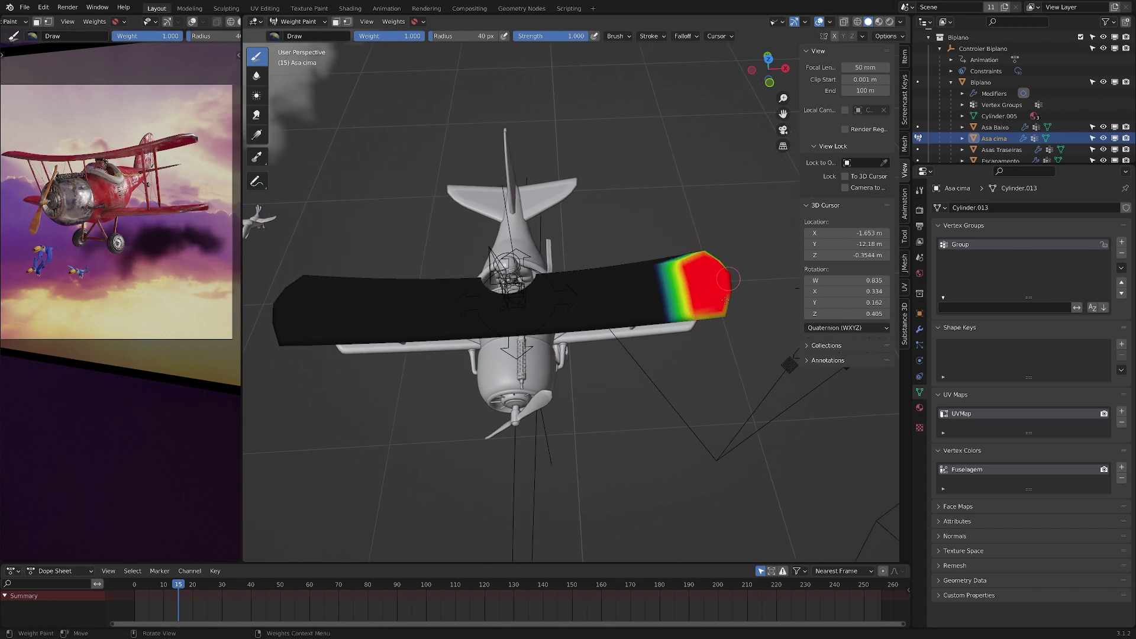
# Try brush-painting weight 1.000 on the upper wing's unpainted tip and check both tips from above and in front.
pyautogui.moveTo(285, 279)
pyautogui.mouseDown()
pyautogui.moveTo(291, 305)
pyautogui.moveTo(273, 342)
pyautogui.moveTo(322, 313)
pyautogui.moveTo(307, 307)
pyautogui.mouseUp()
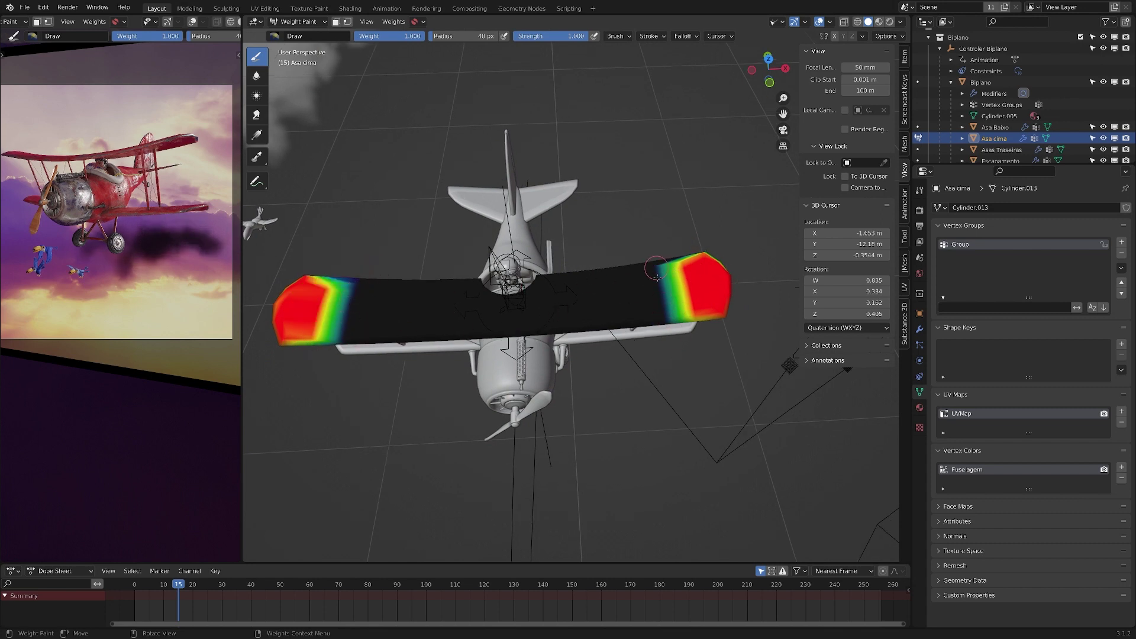
pyautogui.moveTo(674, 281)
pyautogui.keyDown('shift'); pyautogui.mouseDown(button='middle')
pyautogui.moveTo(698, 287)
pyautogui.moveTo(436, 213)
pyautogui.mouseUp(button='middle'); pyautogui.keyUp('shift')
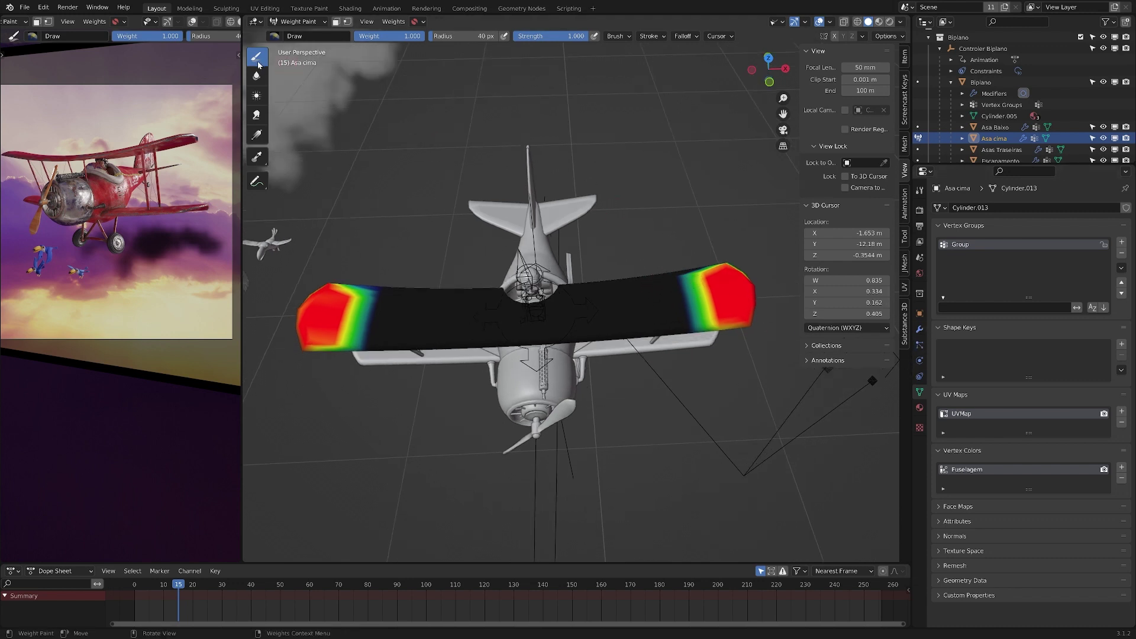
pyautogui.moveTo(707, 265); pyautogui.dragTo(731, 248, button='middle')
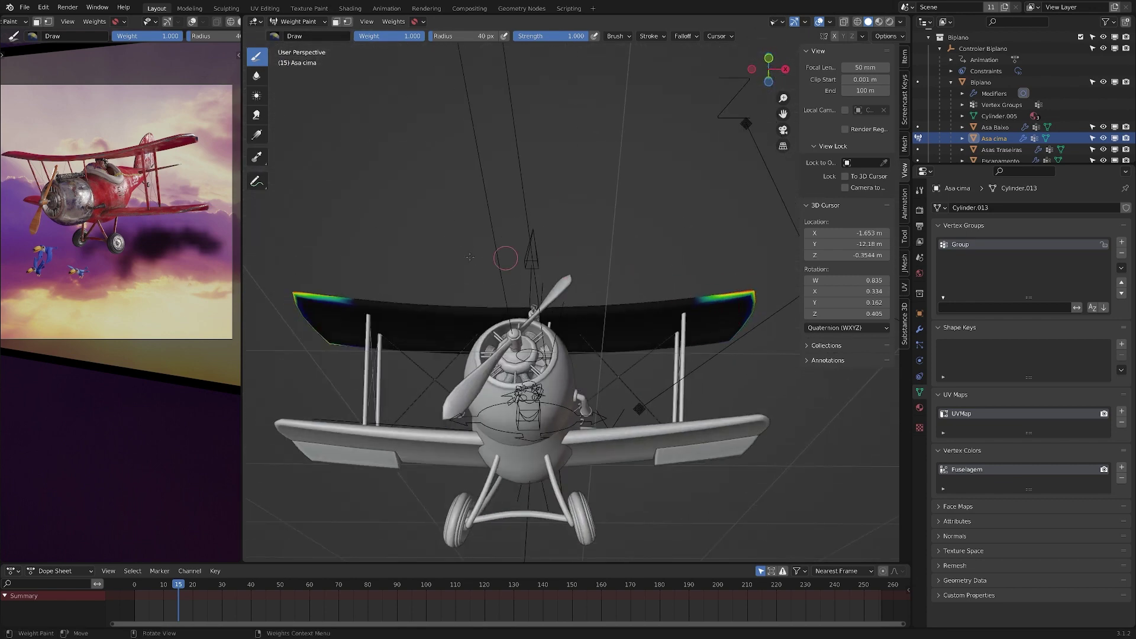
pyautogui.moveTo(470, 257); pyautogui.dragTo(370, 327, button='middle')
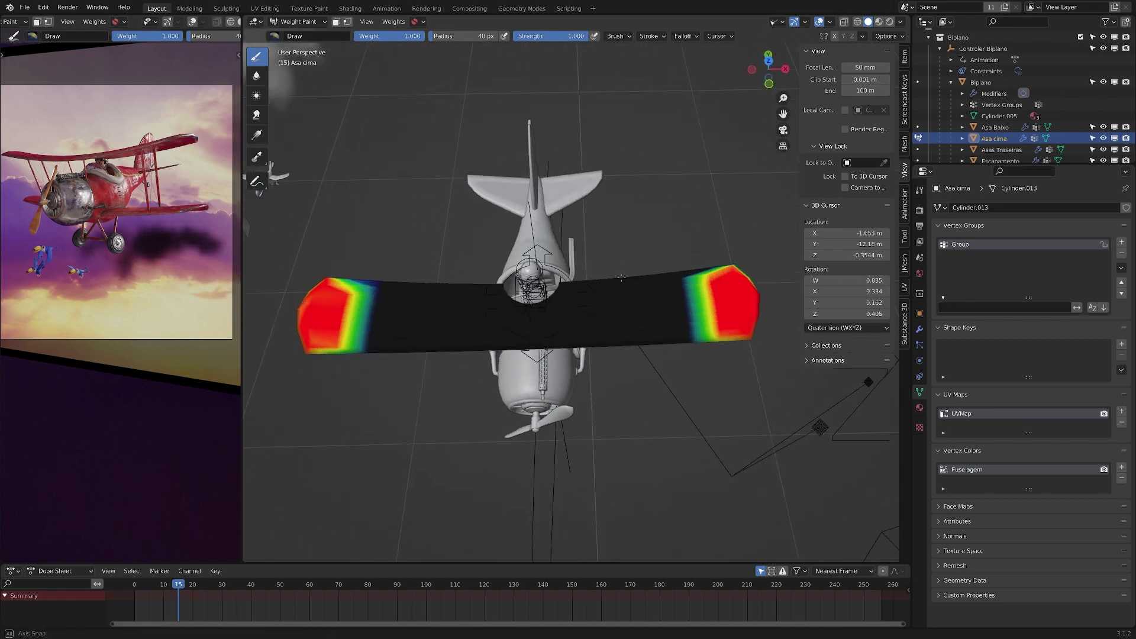
pyautogui.moveTo(621, 278); pyautogui.dragTo(604, 267, button='middle')
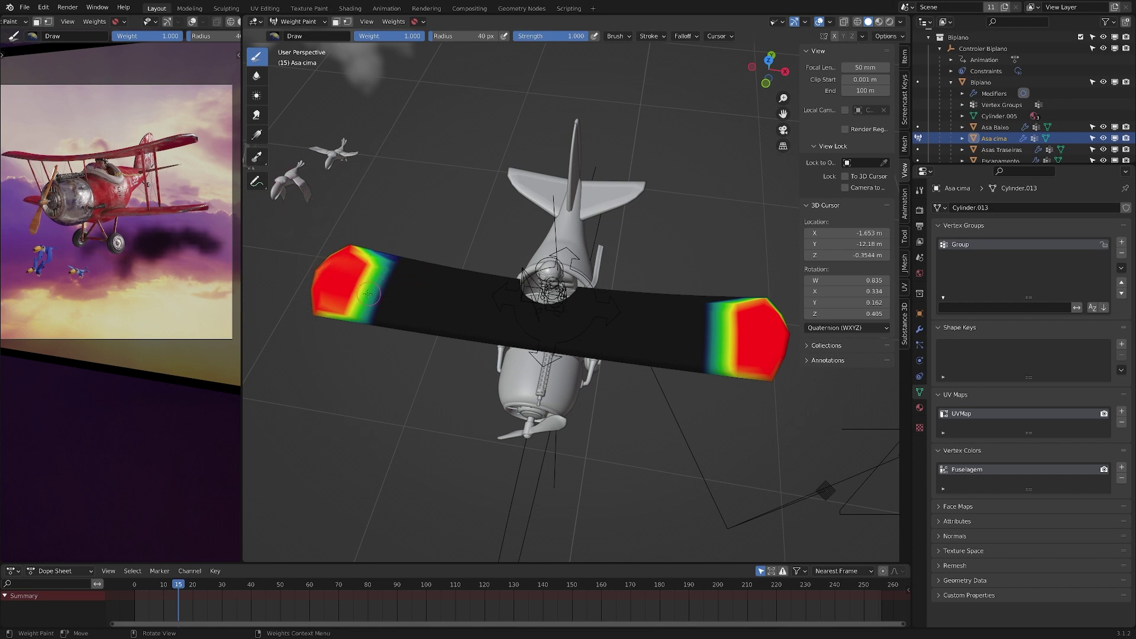
pyautogui.moveTo(368, 294); pyautogui.dragTo(693, 270, button='middle')
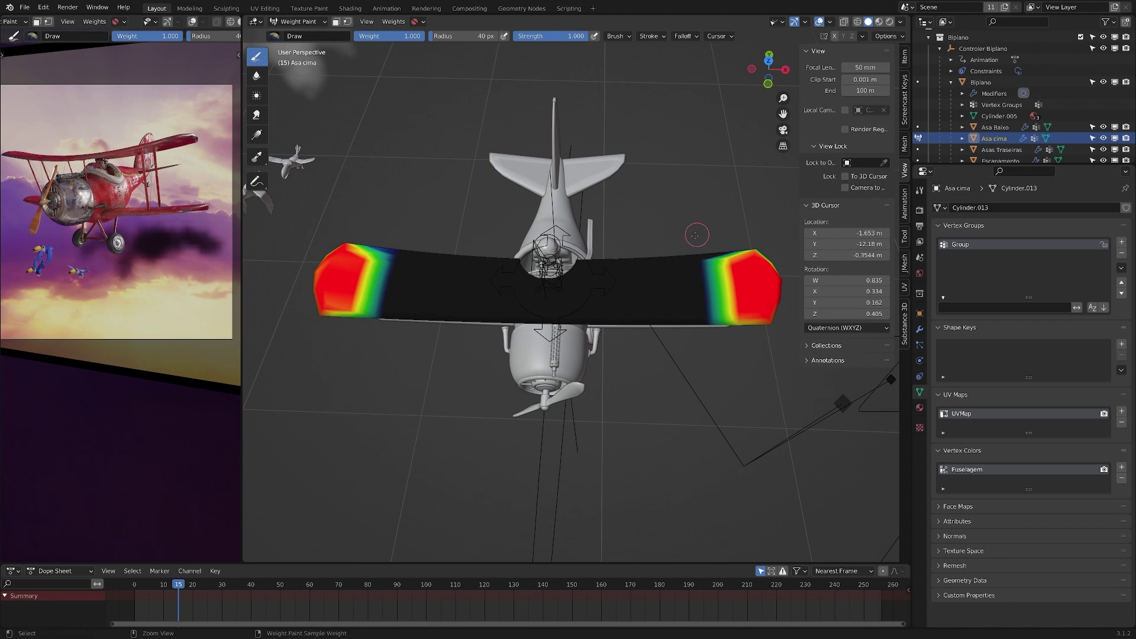
# Undo the brush-painted weights on both tips of the upper wing, back to before its vertex group was created.
pyautogui.hotkey('ctrl', 'z')
pyautogui.hotkey('ctrl', 'z')
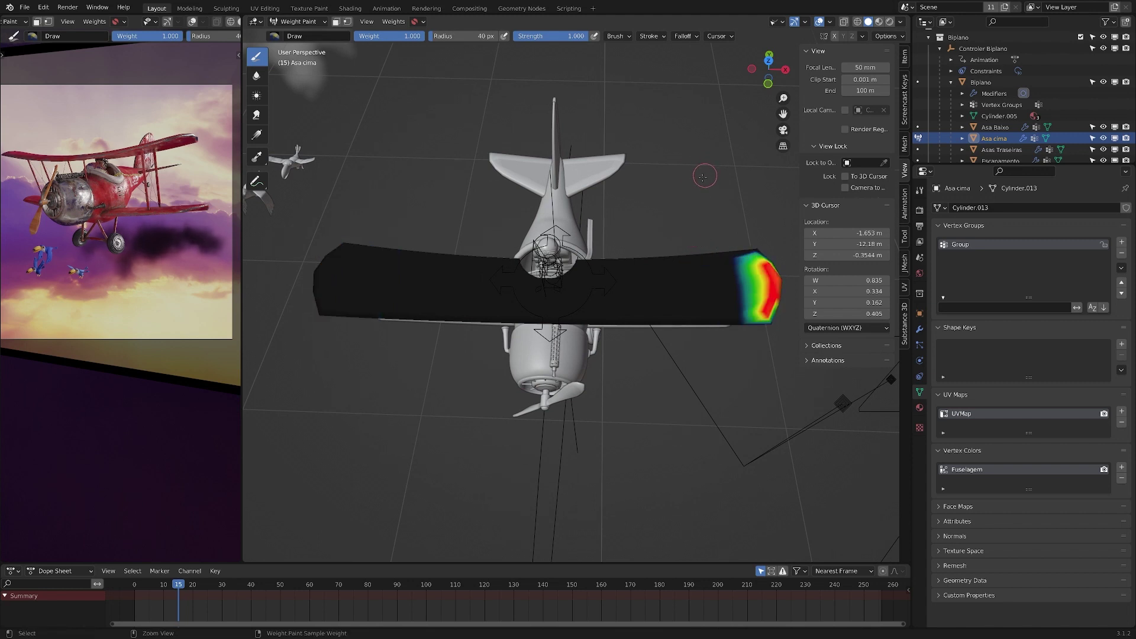
pyautogui.hotkey('ctrl', 'z')
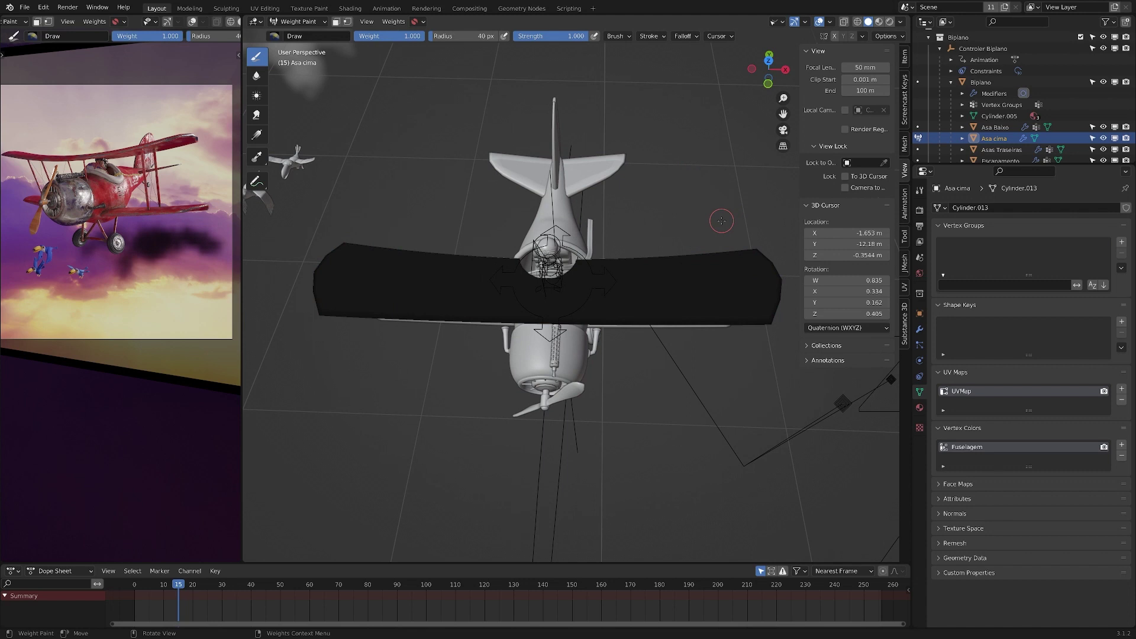
# In top orthographic view, apply linear weight gradients at weight 1.000 from each upper wing tip inward toward the fuselage.
pyautogui.press('KP_7')
pyautogui.scroll(2, 589, 261)
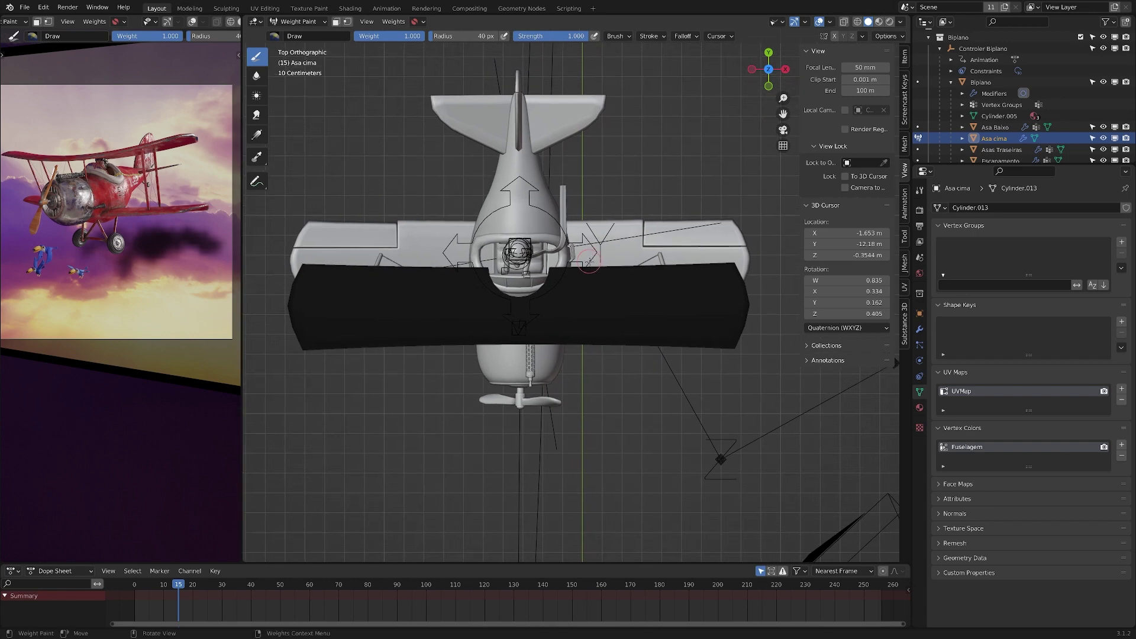
pyautogui.scroll(2, 579, 92)
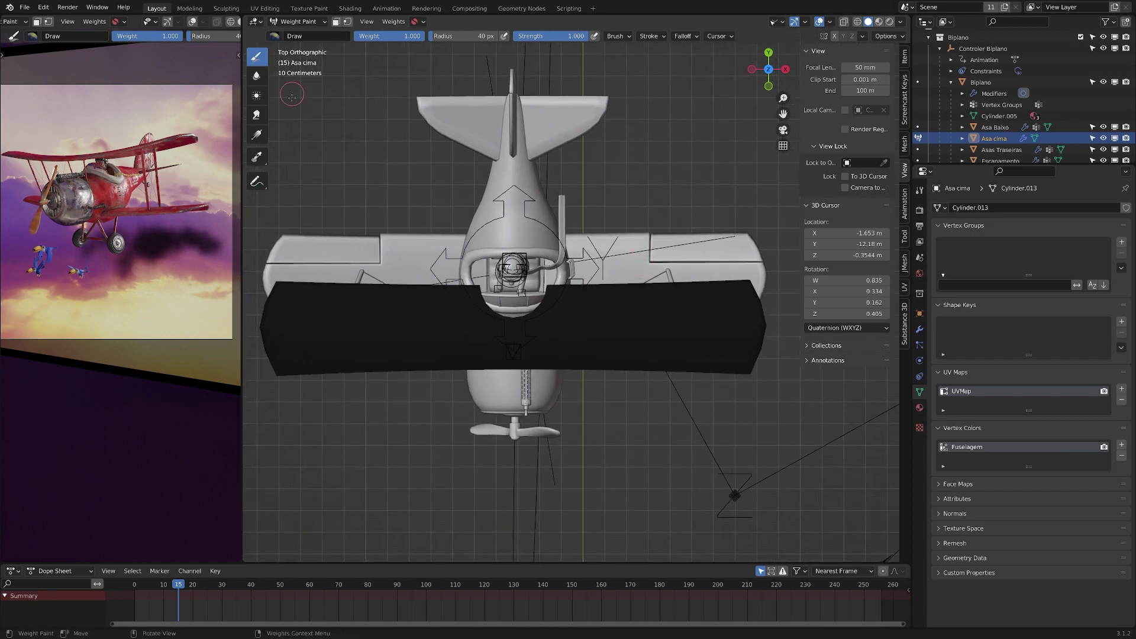
pyautogui.click(258, 138)
pyautogui.moveTo(770, 326); pyautogui.dragTo(632, 330)
pyautogui.keyDown('shift'); pyautogui.moveTo(632, 330); pyautogui.dragTo(682, 327, button='middle'); pyautogui.keyUp('shift')
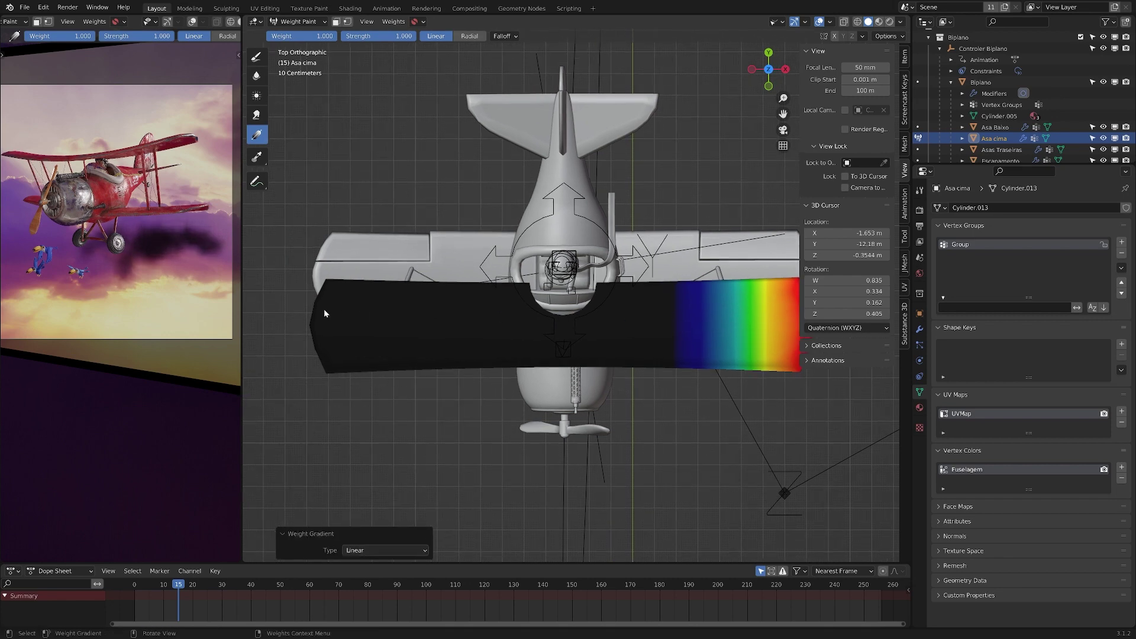
pyautogui.moveTo(308, 322); pyautogui.dragTo(463, 319)
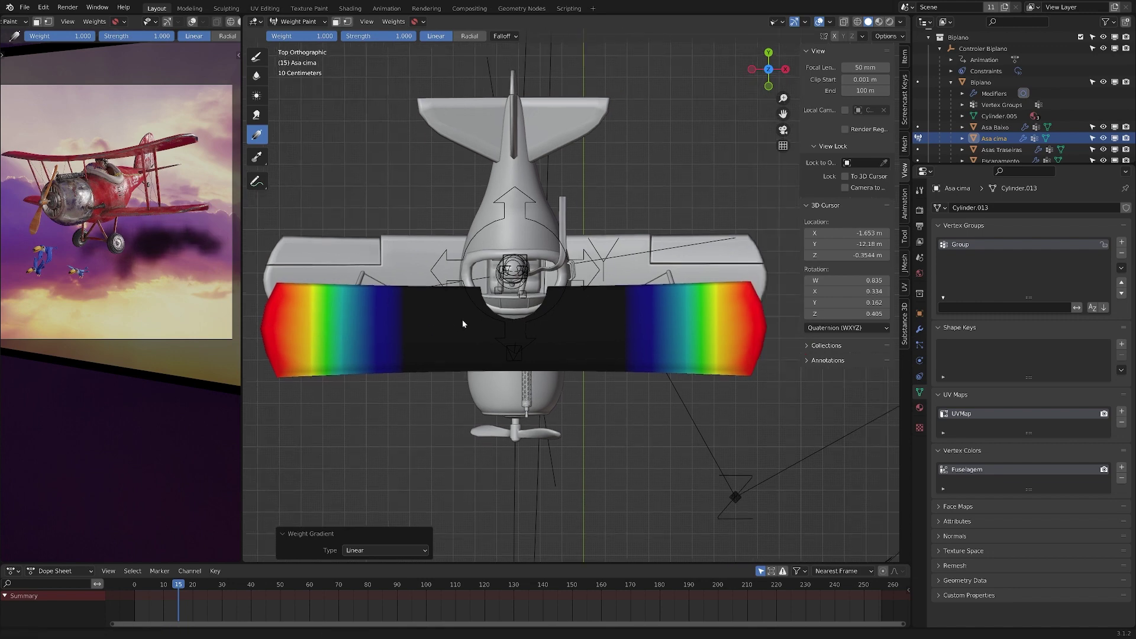
# Rename the upper wing's vertex group to "Asa Cima".
pyautogui.moveTo(463, 319); pyautogui.dragTo(580, 329, button='middle')
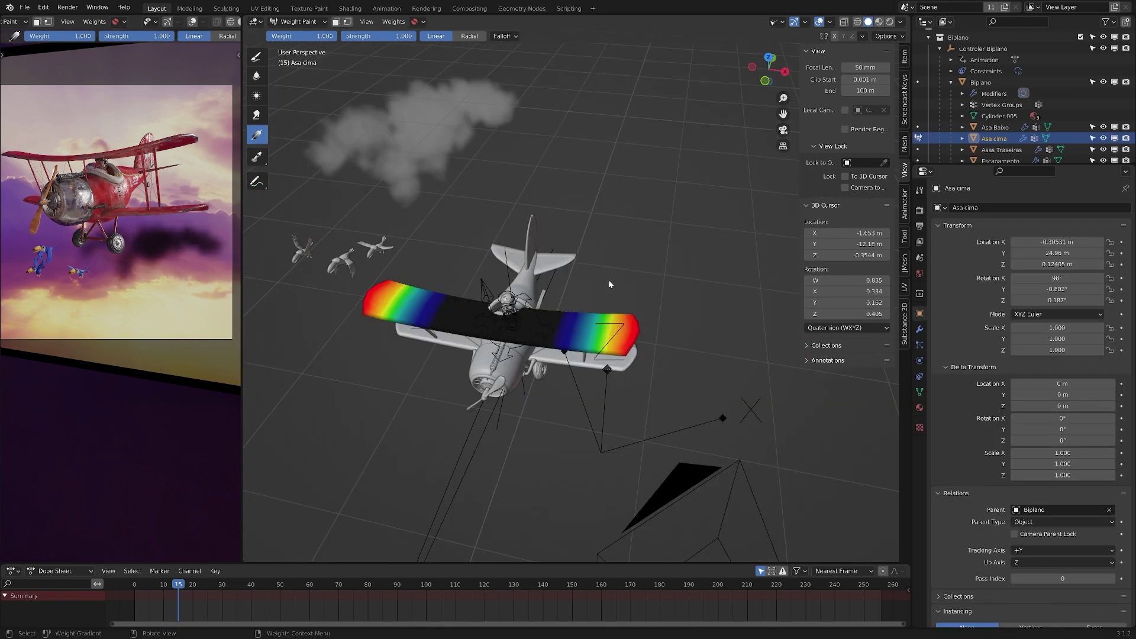
pyautogui.moveTo(608, 283); pyautogui.dragTo(461, 220, button='middle')
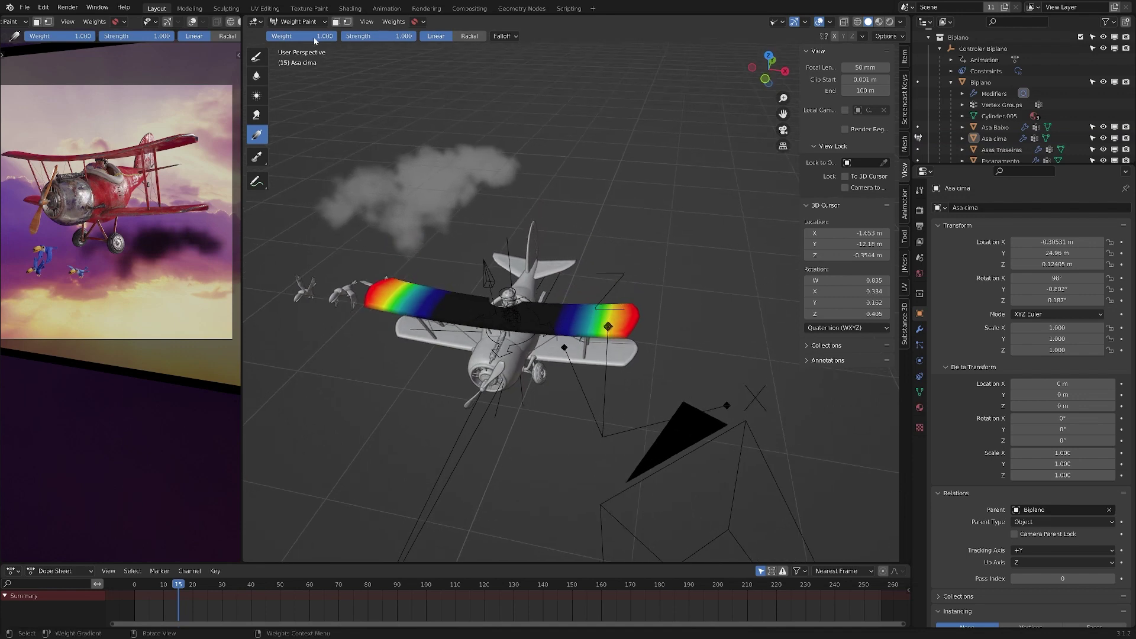
pyautogui.click(919, 392)
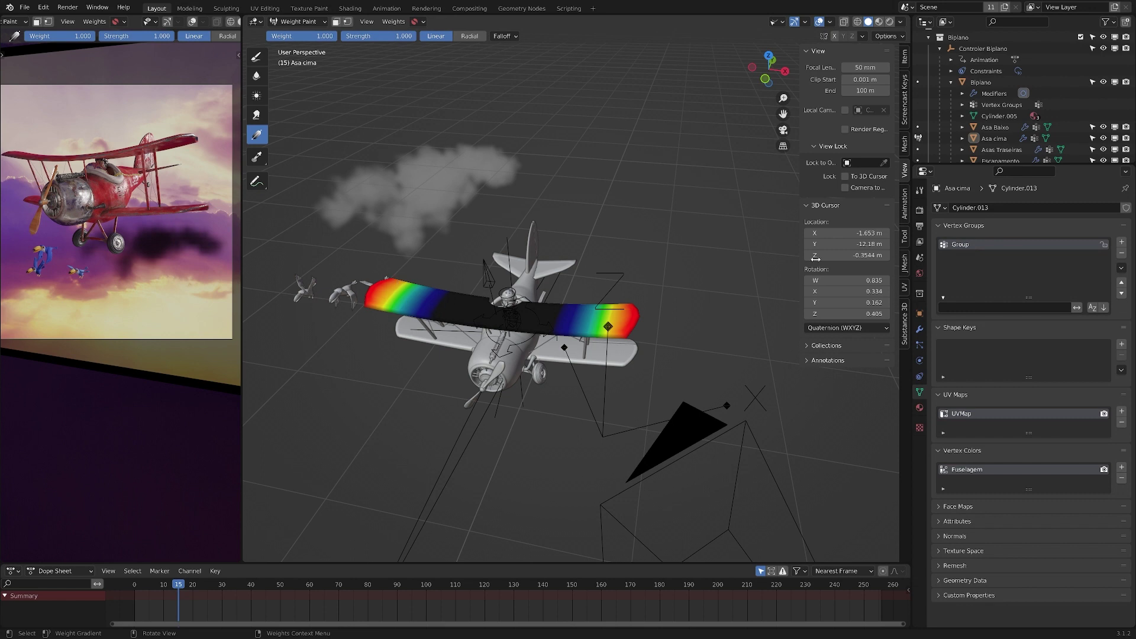
pyautogui.doubleClick(960, 244)
pyautogui.write('Asa Cima')
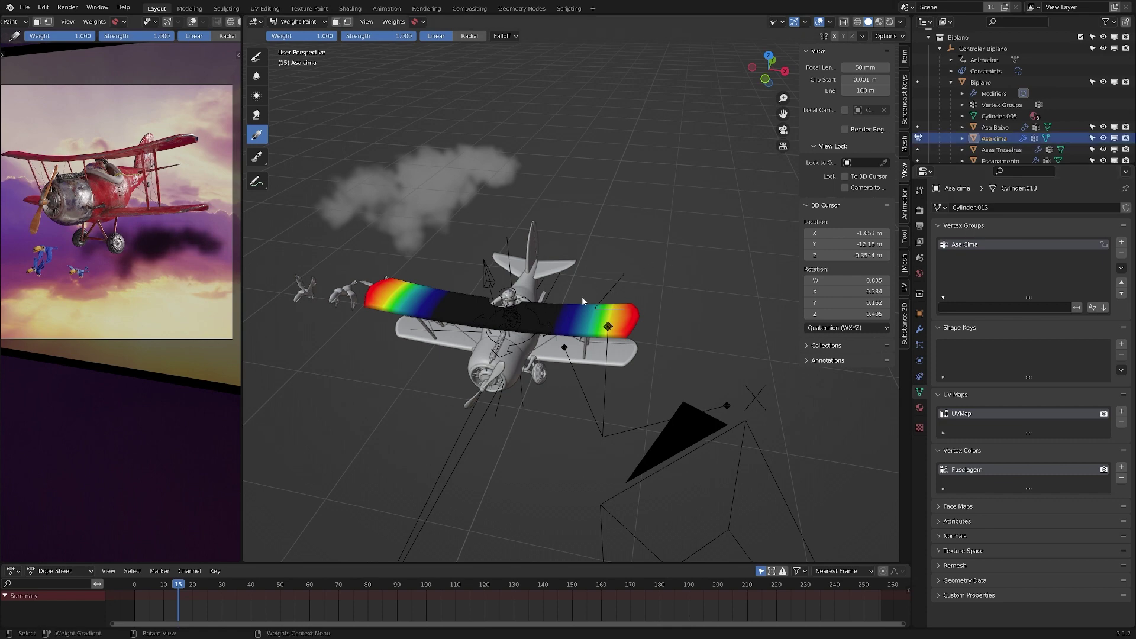
# Return to Object Mode and set the vertex group of the upper wing's SimpleDeform modifier to Asa Cima.
pyautogui.hotkey('ctrl', 'Tab')
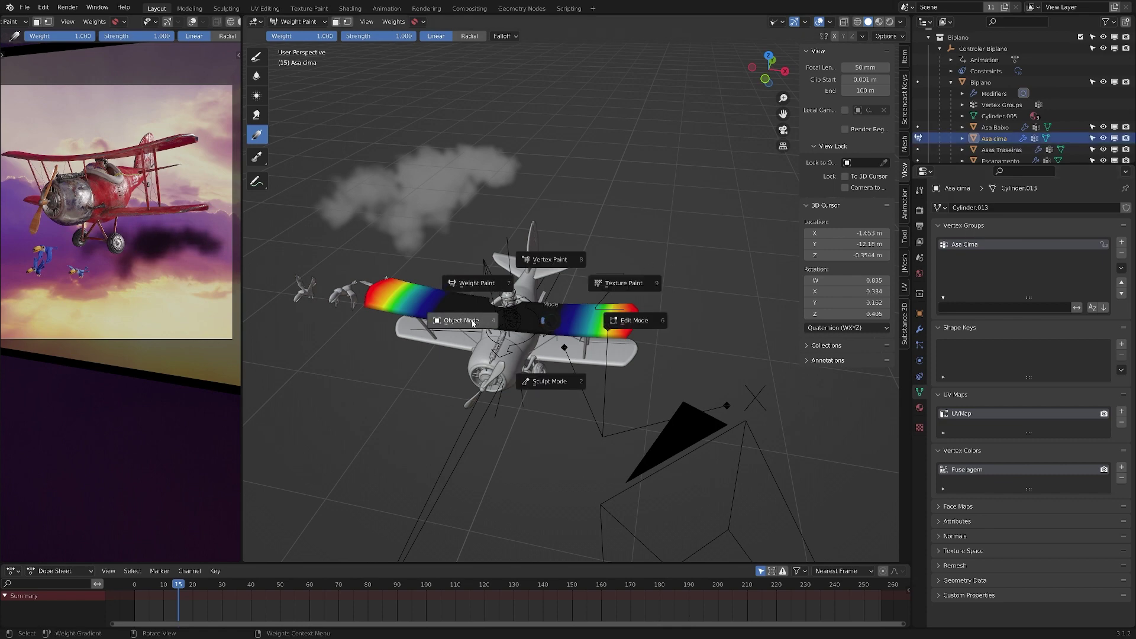
pyautogui.click(508, 307)
pyautogui.moveTo(507, 307); pyautogui.dragTo(524, 304, button='middle')
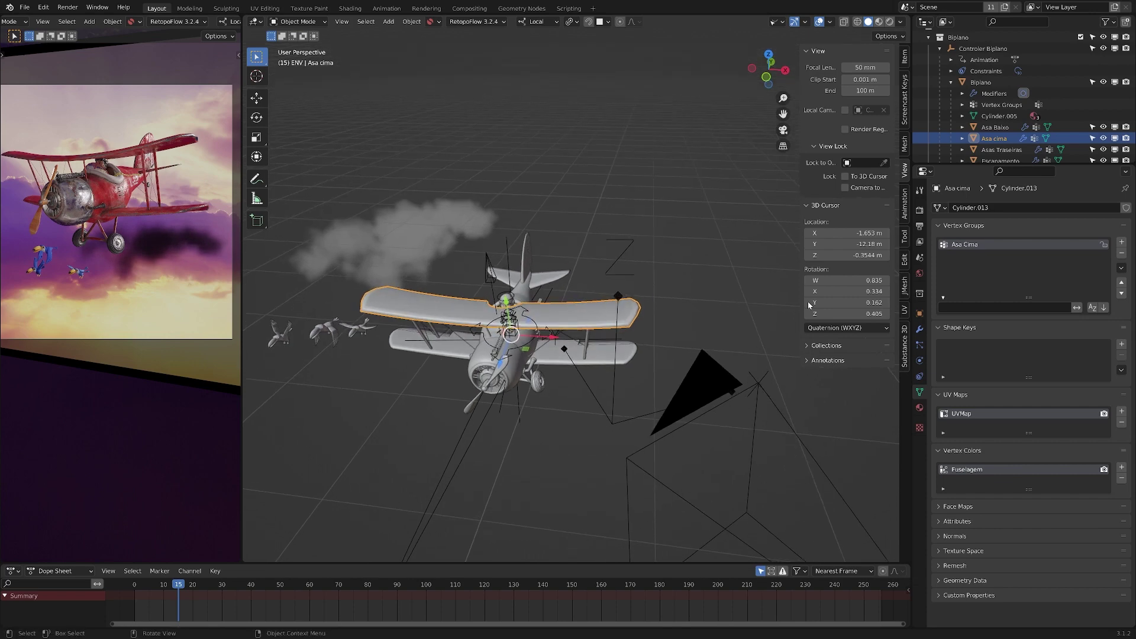
pyautogui.click(919, 331)
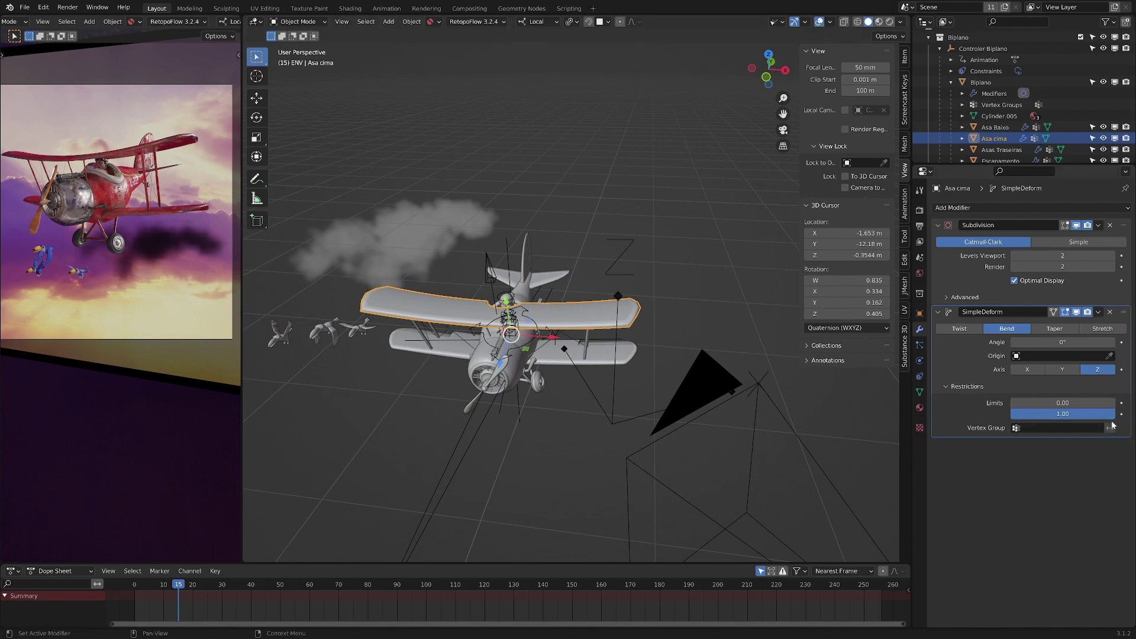
pyautogui.click(1016, 429)
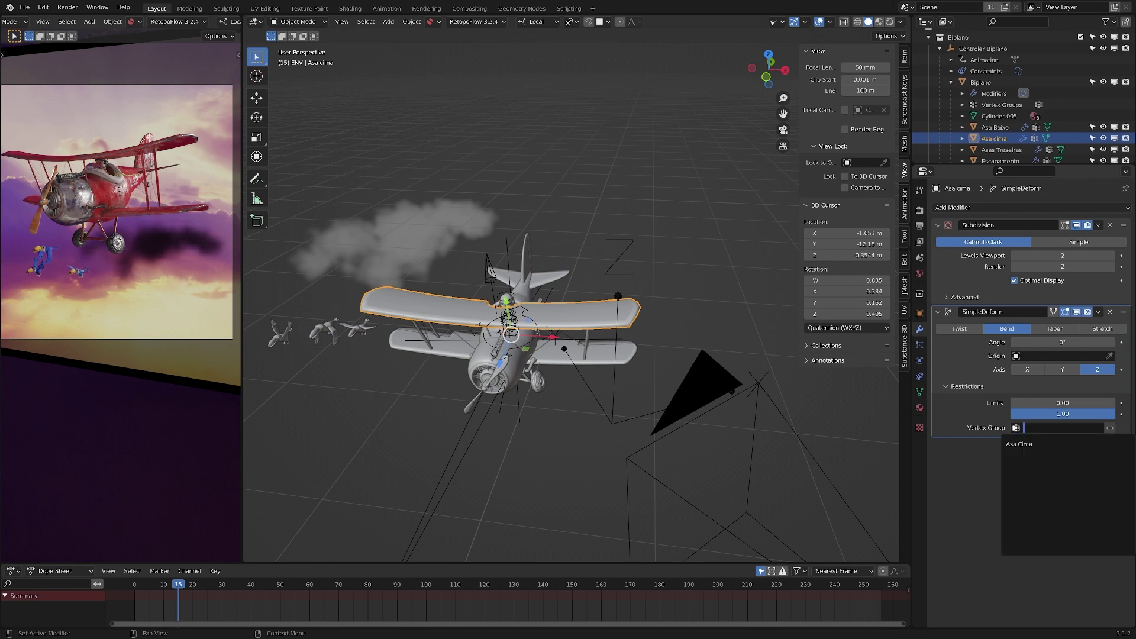
pyautogui.click(1008, 427)
pyautogui.click(1016, 428)
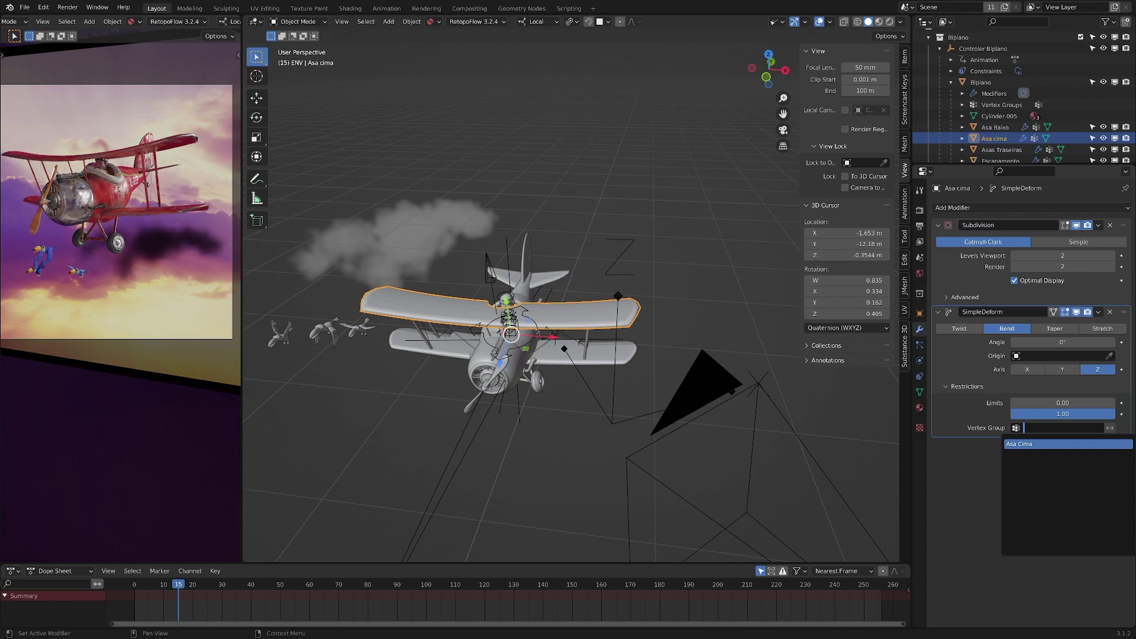
pyautogui.click(1026, 445)
# Test the bend angle and move the SimpleDeform modifier above Subdivision in the upper wing's modifier stack.
pyautogui.moveTo(547, 311); pyautogui.dragTo(566, 286, button='middle')
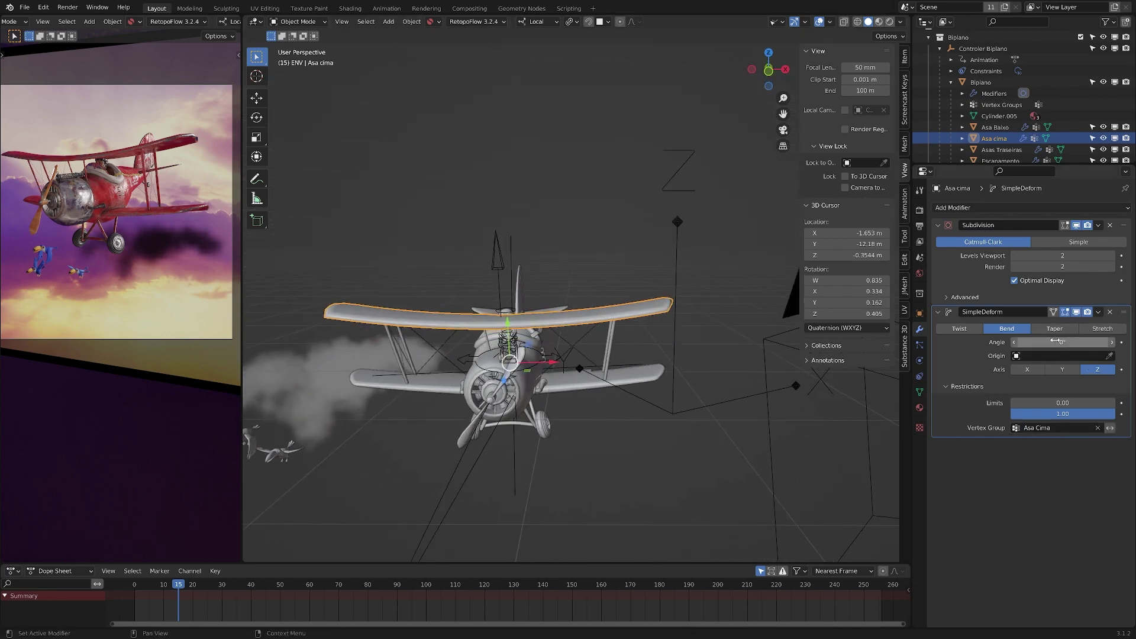
pyautogui.moveTo(1060, 342)
pyautogui.mouseDown()
pyautogui.moveTo(1037, 338)
pyautogui.moveTo(1103, 335)
pyautogui.moveTo(1073, 335)
pyautogui.mouseUp()
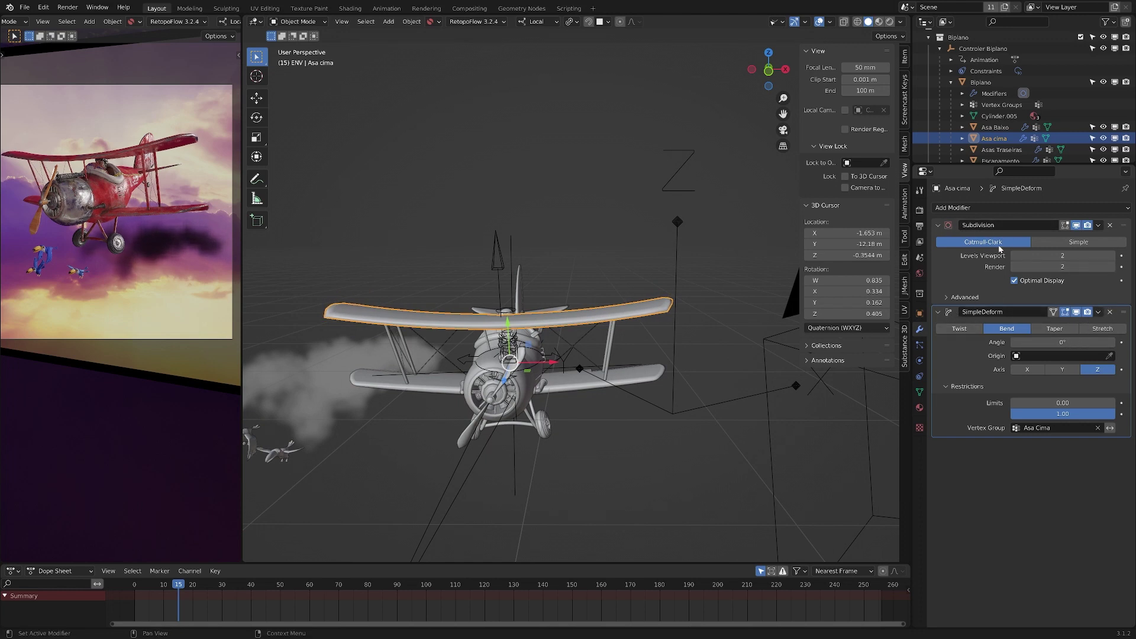
pyautogui.moveTo(1123, 312); pyautogui.dragTo(1123, 224)
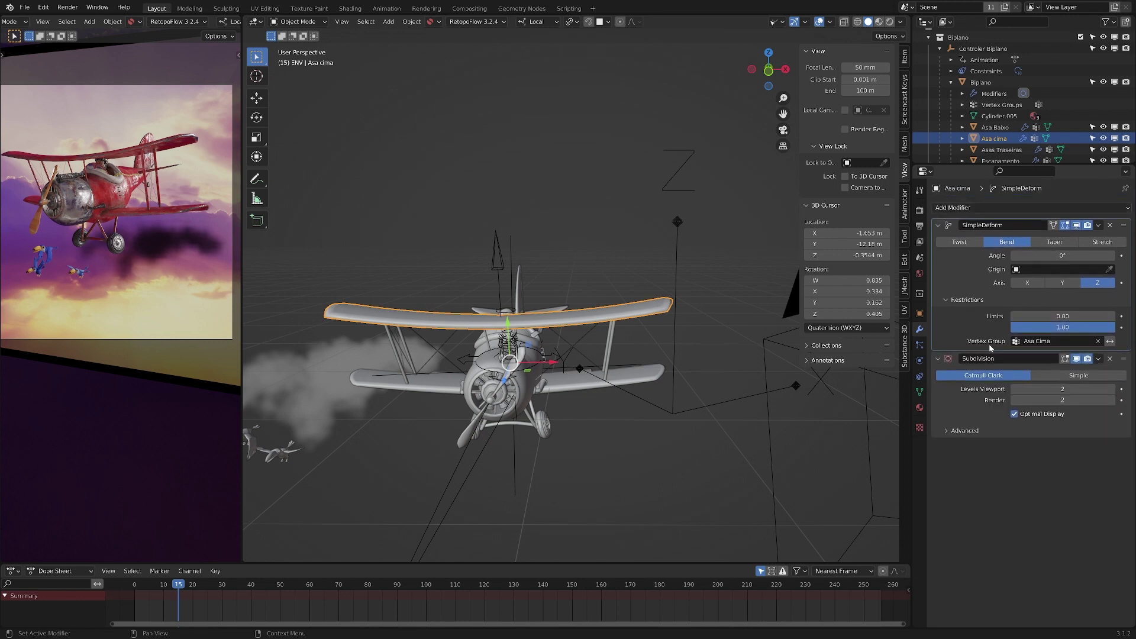
# Deselect the upper wing and examine its shape from several angles around the biplane.
pyautogui.moveTo(774, 375); pyautogui.dragTo(653, 258, button='middle')
pyautogui.click(670, 258)
pyautogui.click(640, 316)
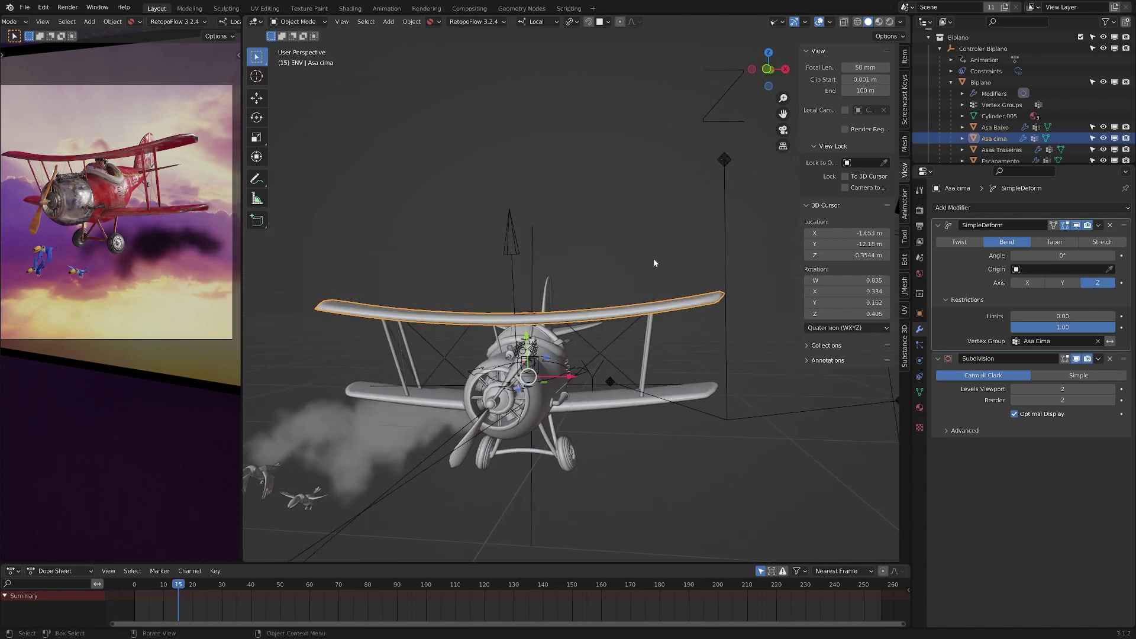
pyautogui.click(653, 258)
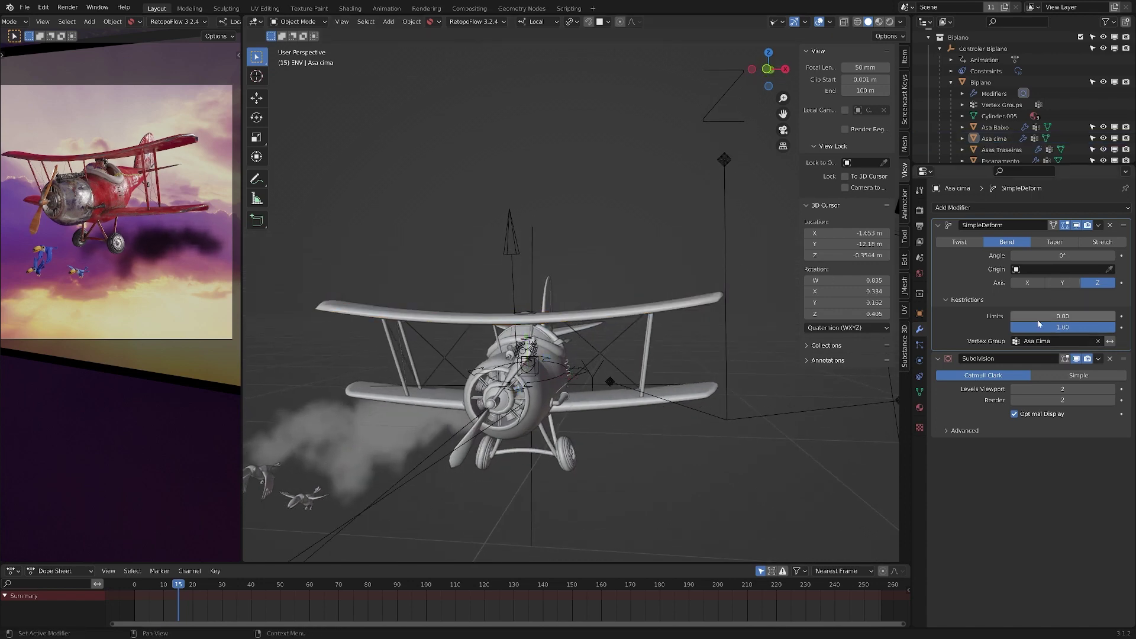
pyautogui.moveTo(496, 317); pyautogui.dragTo(506, 349, button='middle')
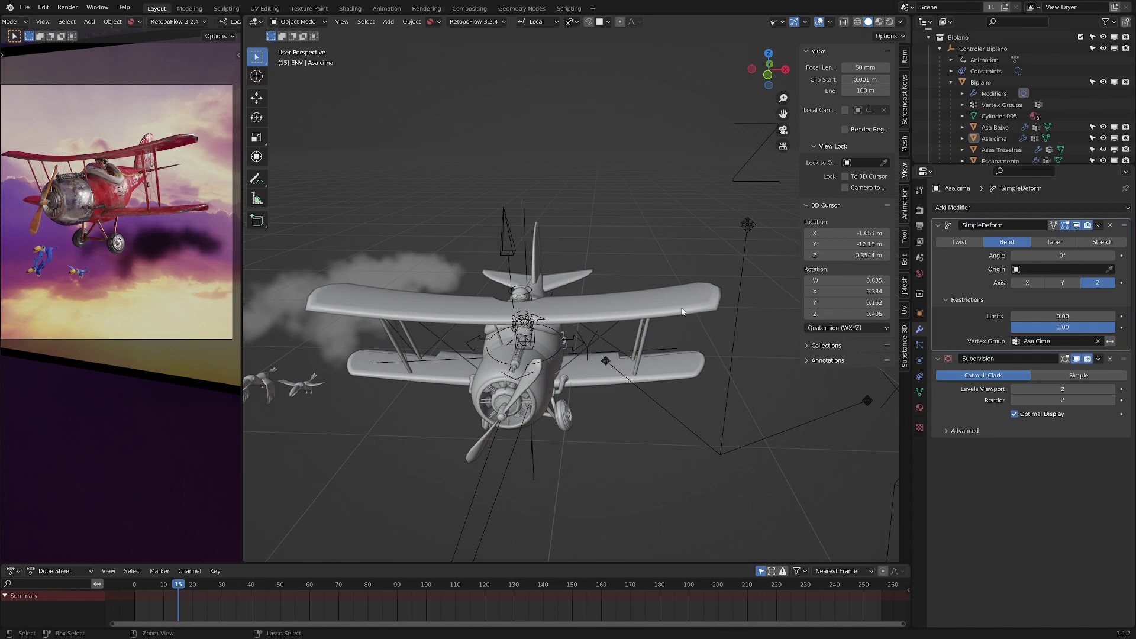
pyautogui.keyDown('ctrl'); pyautogui.moveTo(680, 308); pyautogui.dragTo(765, 239, button='middle'); pyautogui.keyUp('ctrl')
pyautogui.moveTo(566, 343); pyautogui.dragTo(598, 333, button='middle')
# Select the upper wing and set its SimpleDeform bend angle to 17.5°.
pyautogui.click(649, 306)
pyautogui.moveTo(650, 306); pyautogui.dragTo(628, 322, button='middle')
pyautogui.moveTo(628, 322); pyautogui.dragTo(640, 291, button='middle')
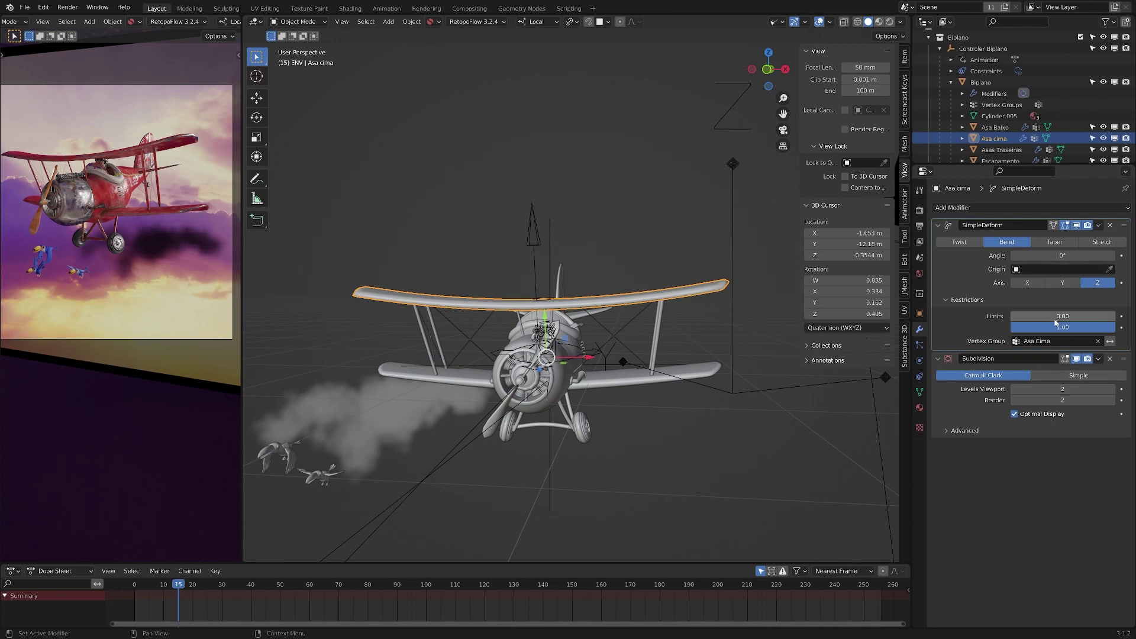
pyautogui.click(1062, 256)
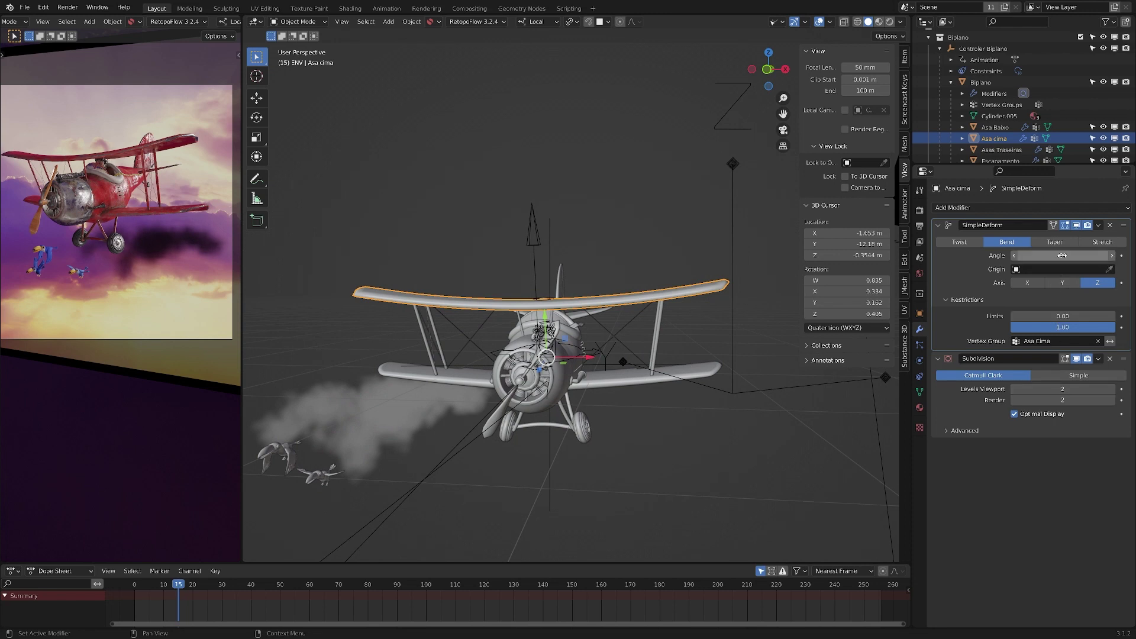
pyautogui.moveTo(1063, 255); pyautogui.dragTo(1092, 255)
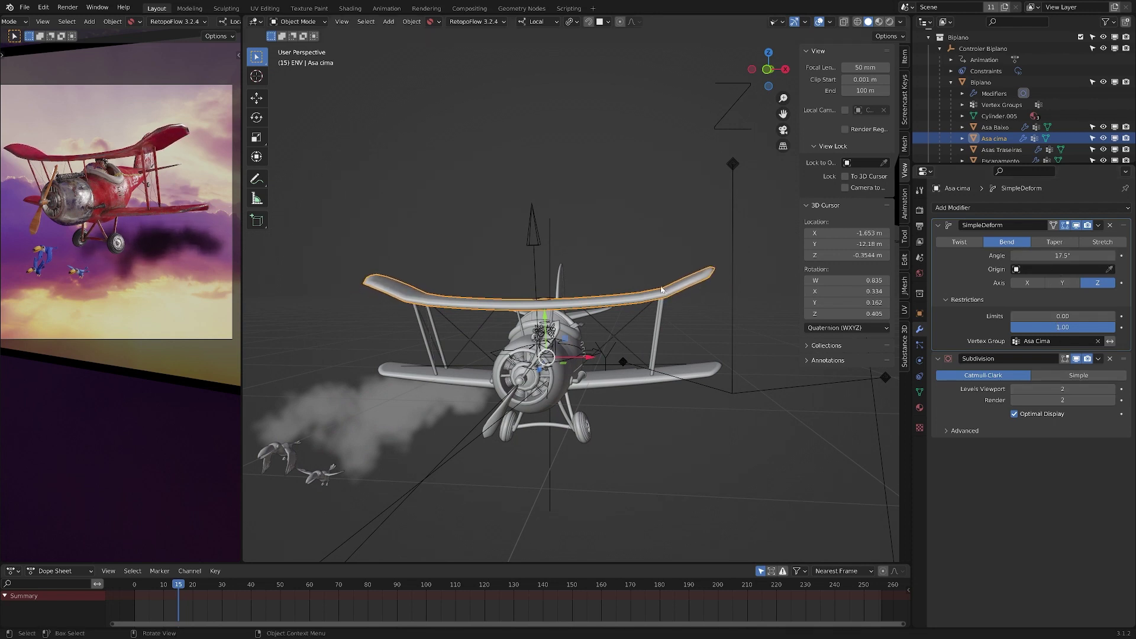
pyautogui.moveTo(661, 290); pyautogui.dragTo(680, 294, button='middle')
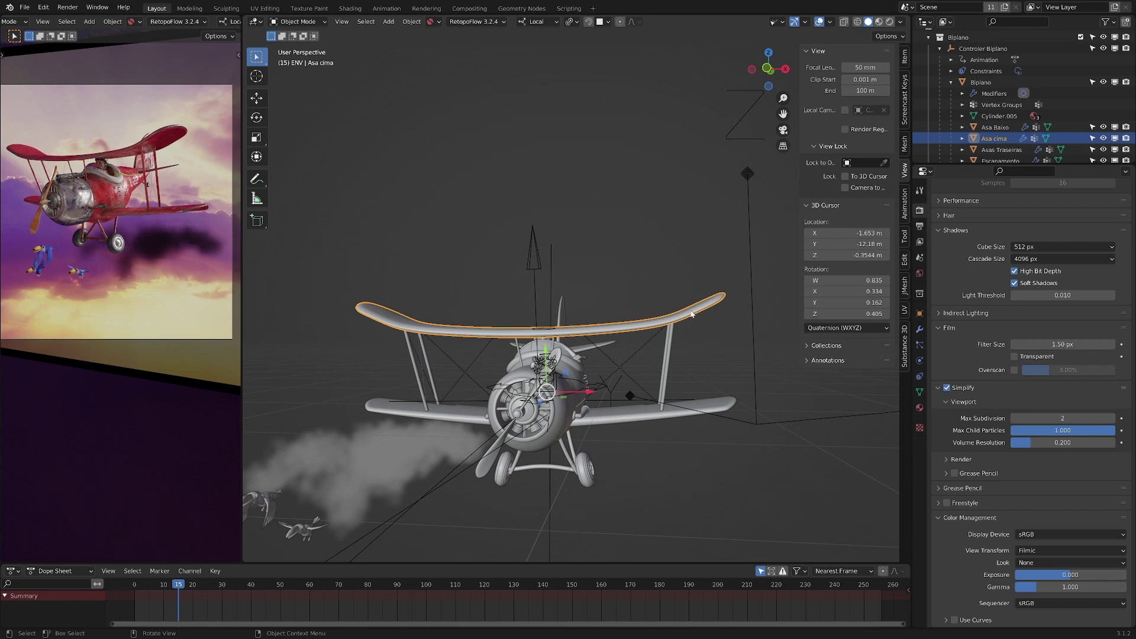
# Reduce the upper wing's SimpleDeform bend angle to 4.5° and check the tips' curvature.
pyautogui.click(920, 330)
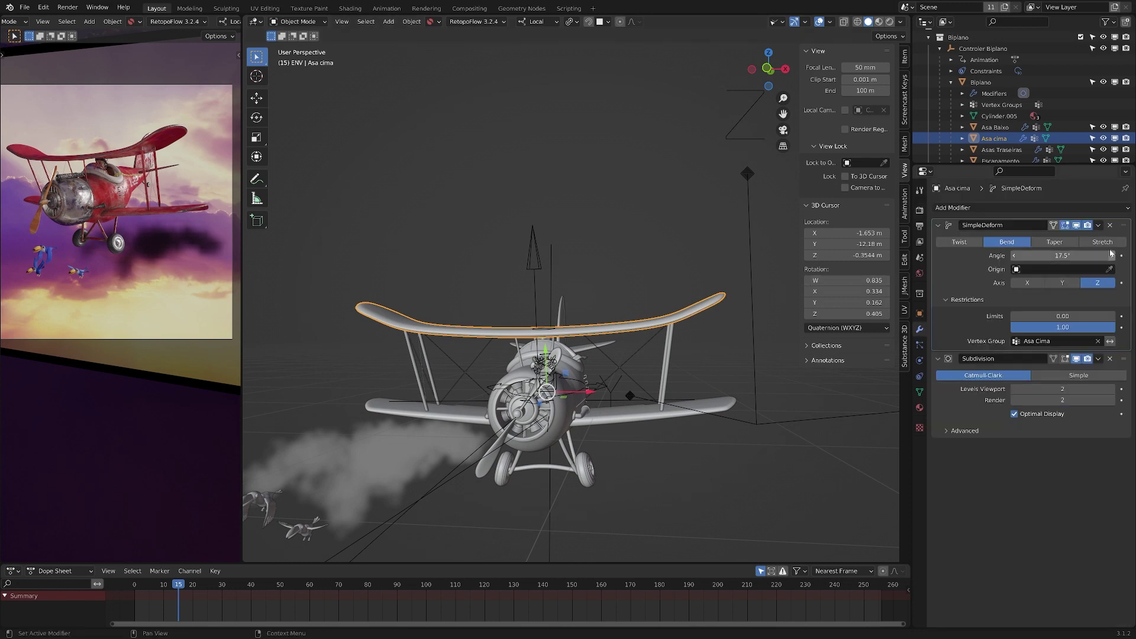
pyautogui.moveTo(1062, 256); pyautogui.dragTo(1003, 256)
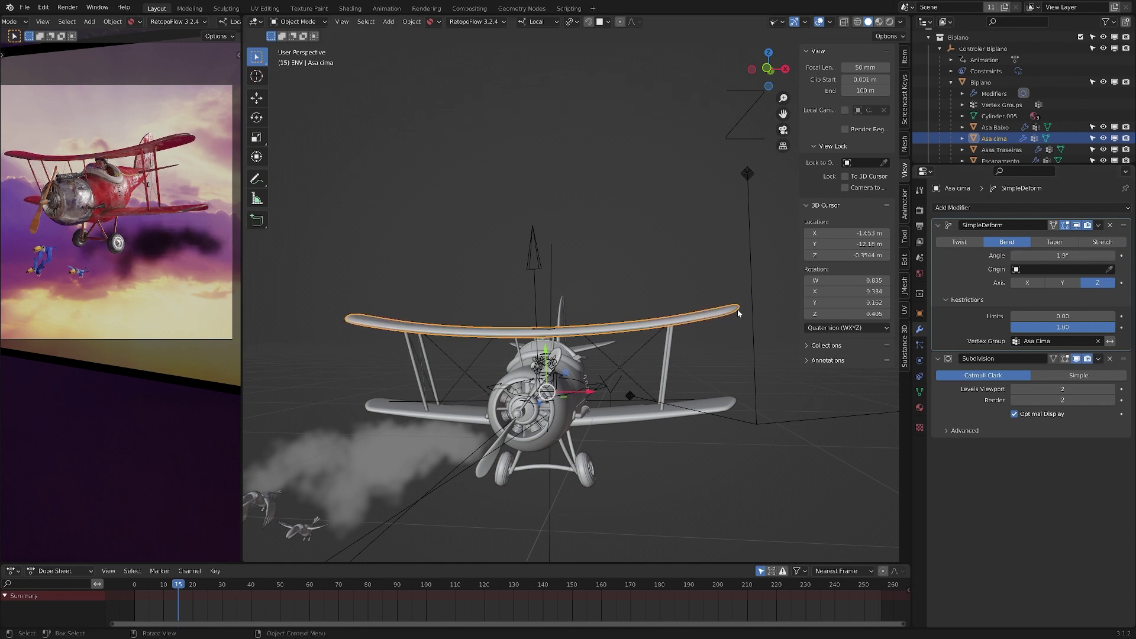
pyautogui.click(1060, 256)
pyautogui.write('45')
pyautogui.press('Return')
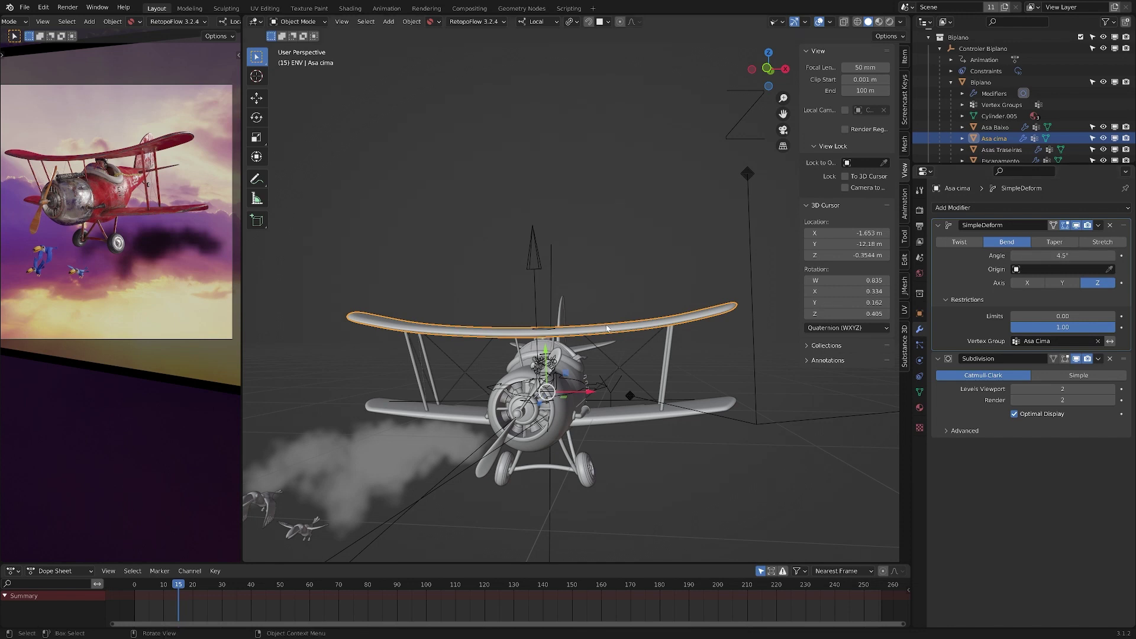
pyautogui.moveTo(601, 307); pyautogui.dragTo(608, 330, button='middle')
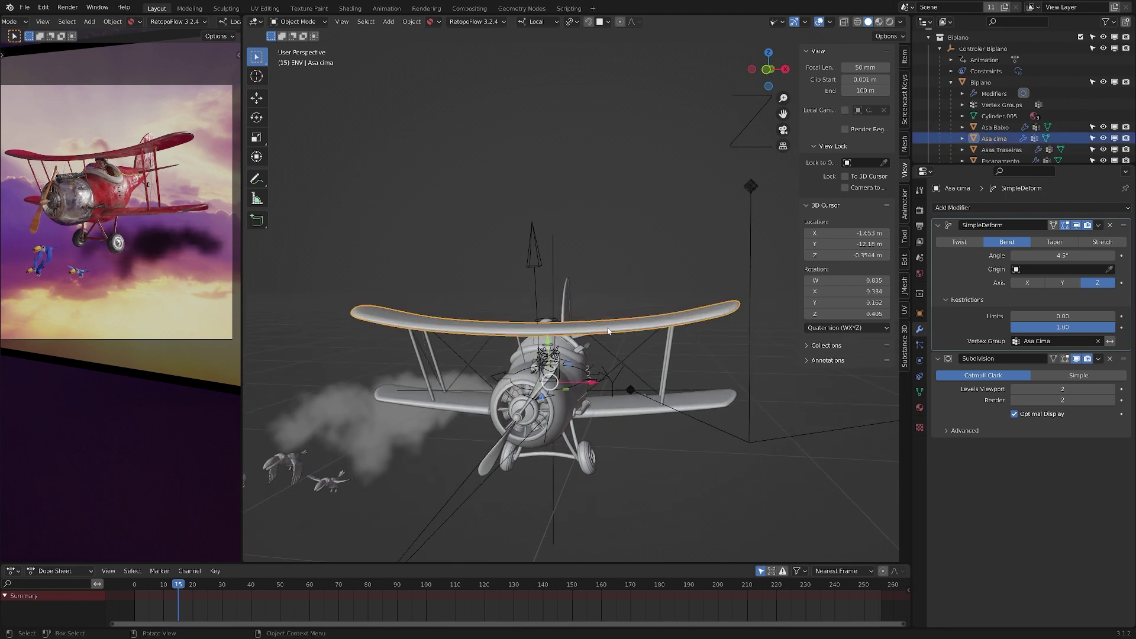
# Set the upper wing's SimpleDeform bend angle to 0° and keyframe it at frame 15.
pyautogui.moveTo(1064, 255)
pyautogui.mouseDown()
pyautogui.moveTo(1053, 256)
pyautogui.moveTo(1067, 255)
pyautogui.mouseUp()
pyautogui.click(1067, 254)
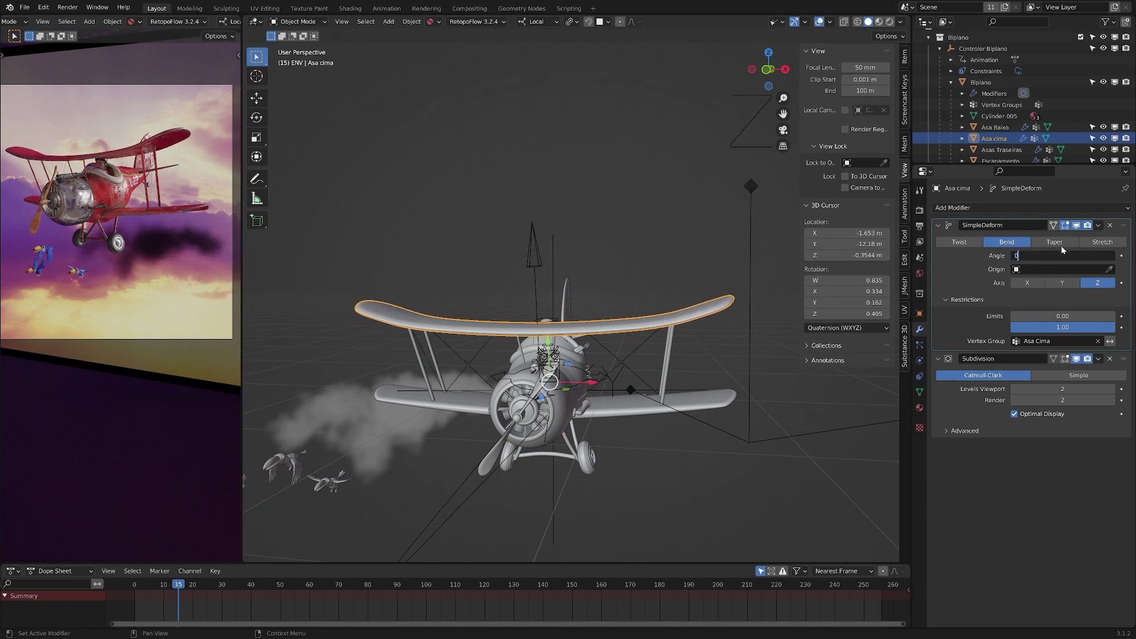
pyautogui.press('Return')
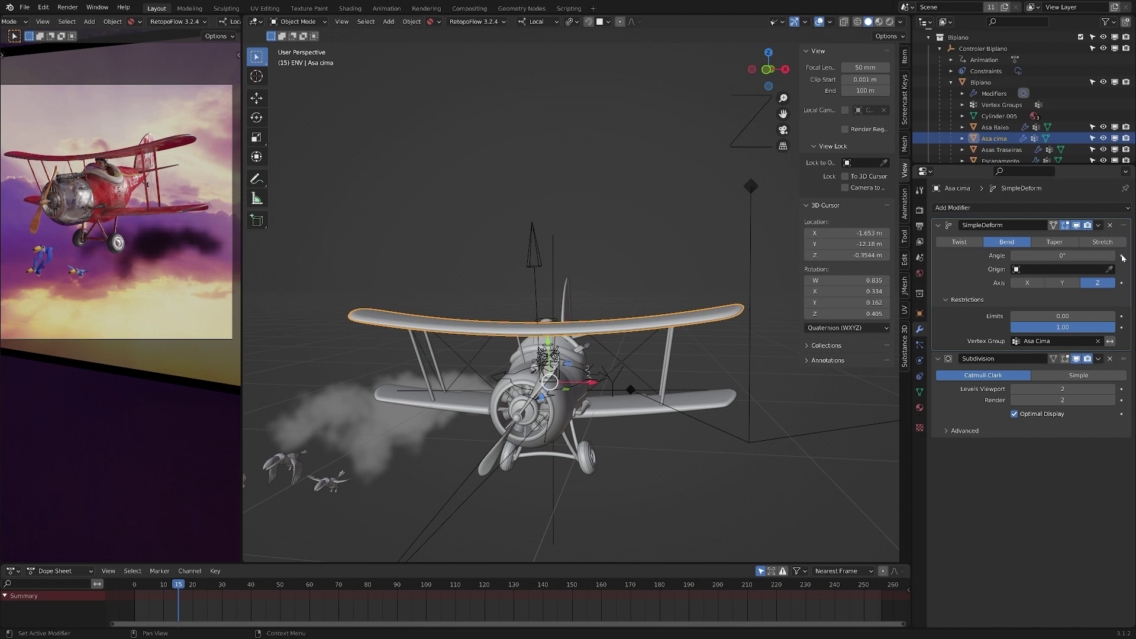
pyautogui.click(1121, 255)
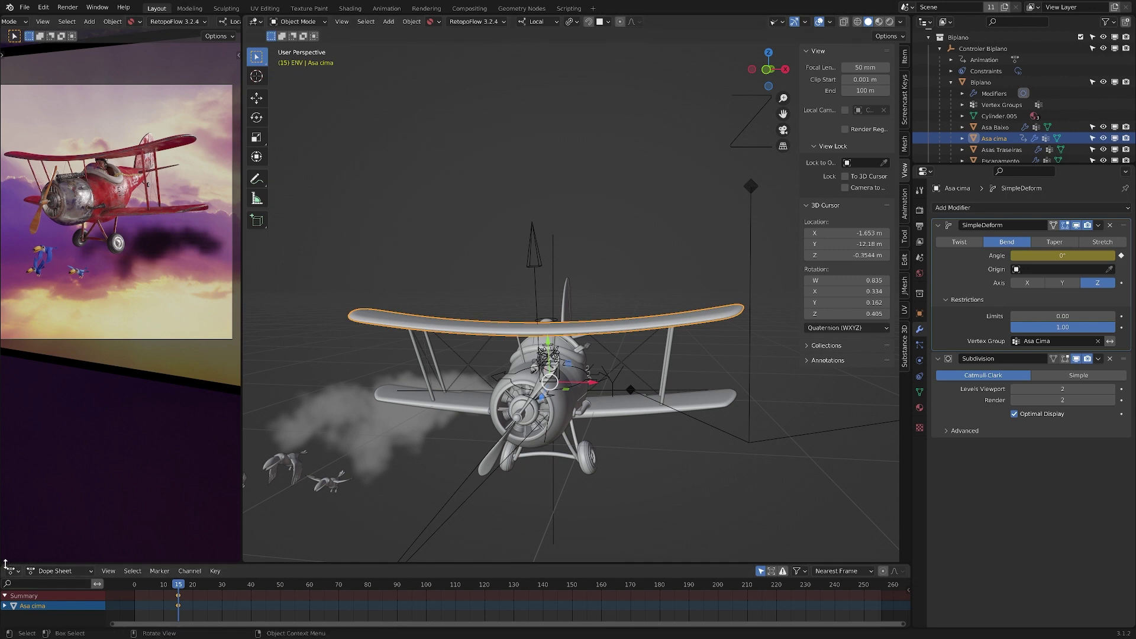
# Split off a large new area above the Dope Sheet and turn it into a Graph Editor.
pyautogui.moveTo(118, 563); pyautogui.dragTo(118, 553)
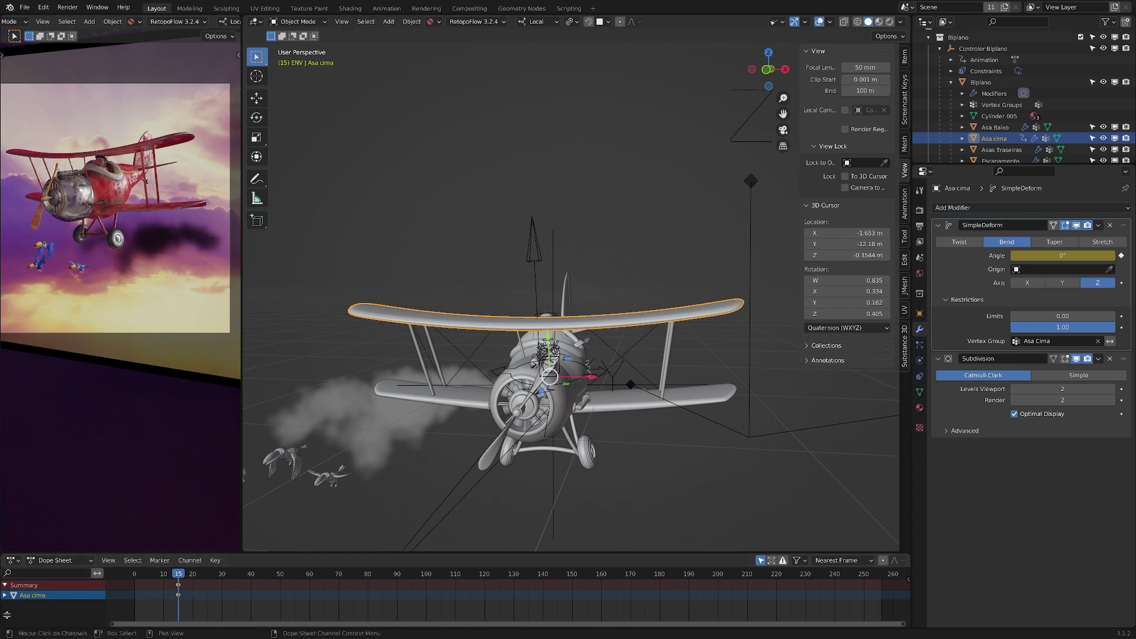
pyautogui.moveTo(6, 615); pyautogui.dragTo(58, 590)
pyautogui.moveTo(135, 552); pyautogui.dragTo(148, 365)
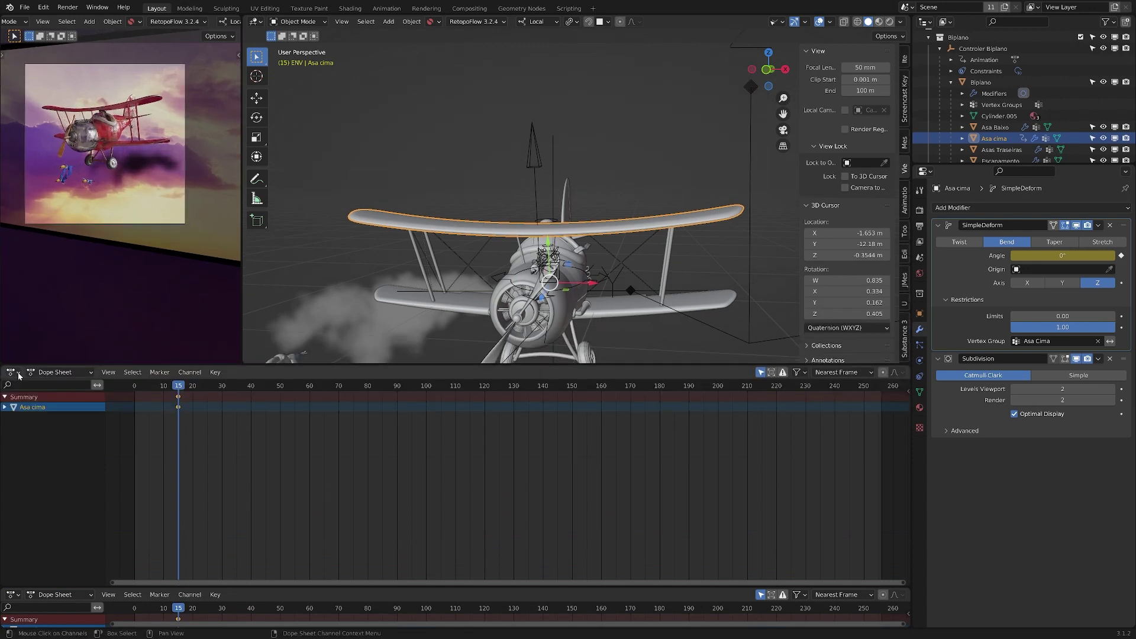
pyautogui.click(17, 374)
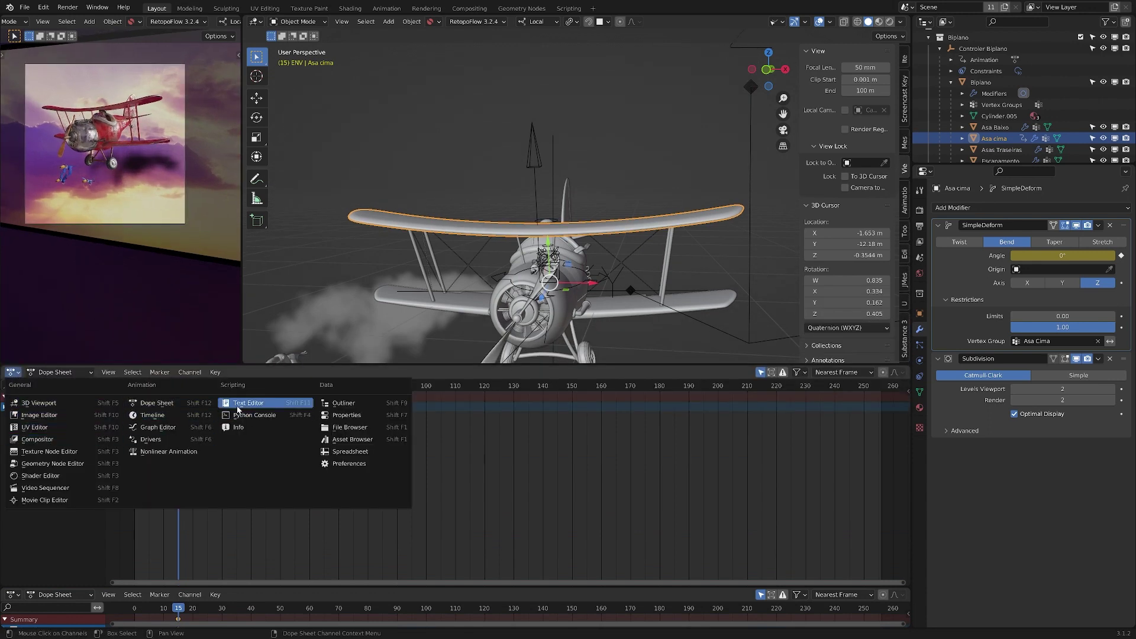
pyautogui.click(161, 427)
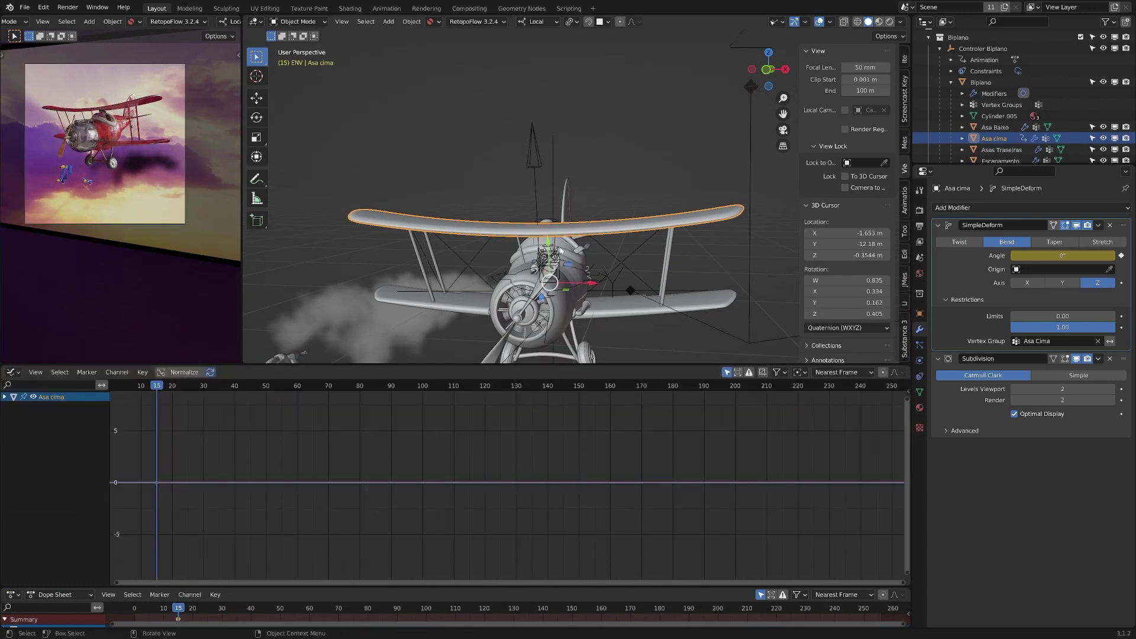
pyautogui.moveTo(559, 250); pyautogui.dragTo(543, 254, button='middle')
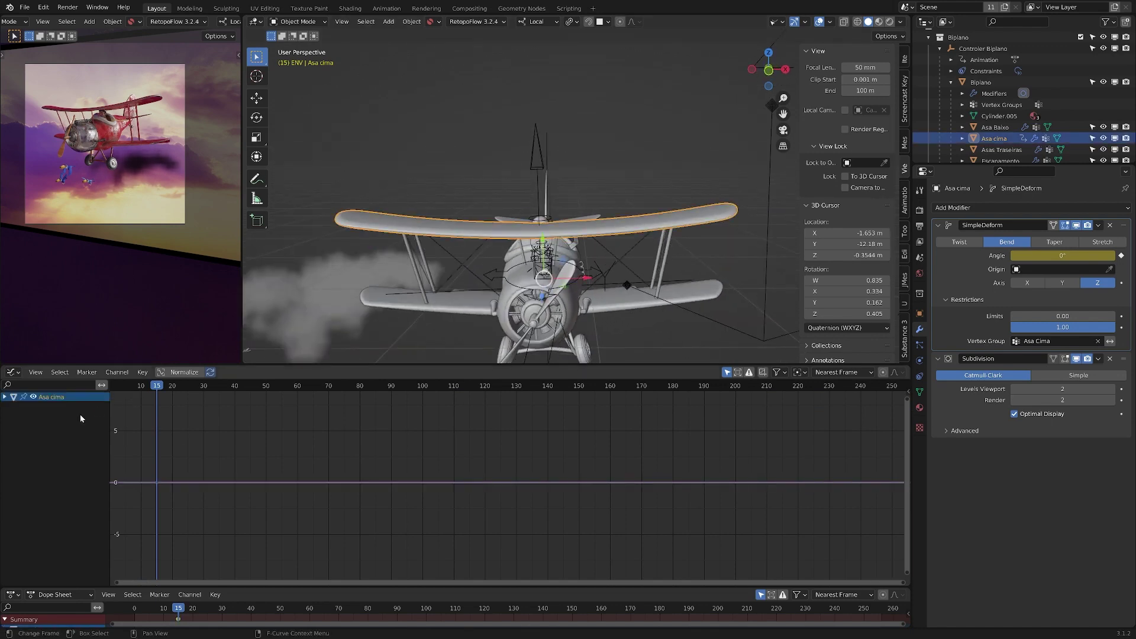
# Expand the upper wing's action to its Angle curve and add a Noise F-curve modifier to it.
pyautogui.keyDown('ctrl'); pyautogui.scroll(5, 202, 452); pyautogui.keyUp('ctrl')
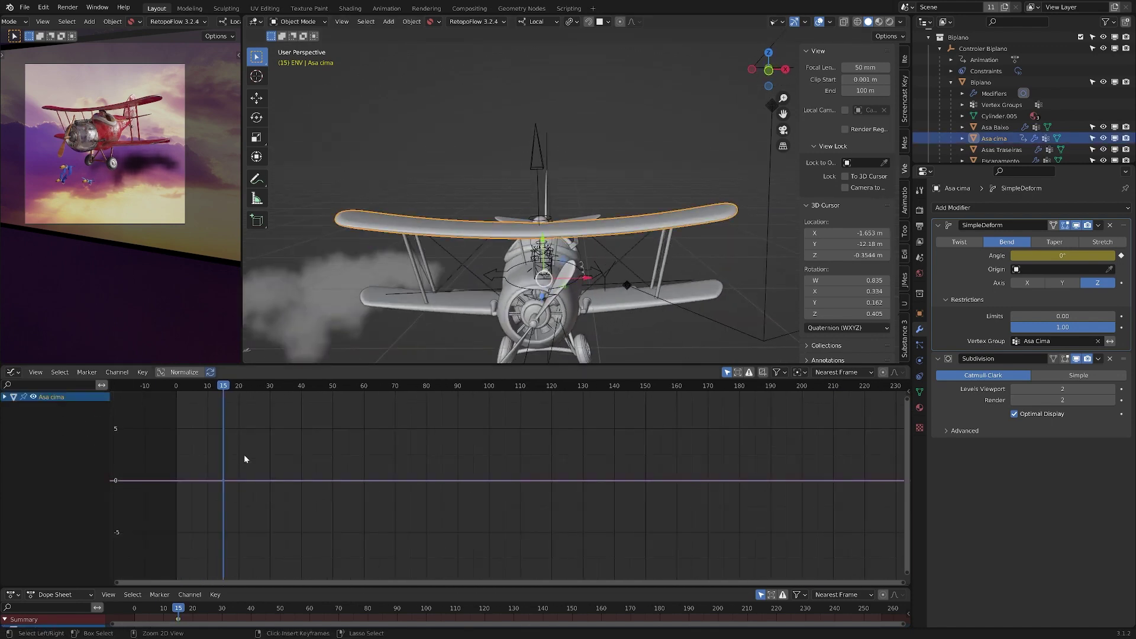
pyautogui.keyDown('ctrl'); pyautogui.moveTo(245, 459); pyautogui.dragTo(130, 426, button='middle'); pyautogui.keyUp('ctrl')
pyautogui.click(5, 397)
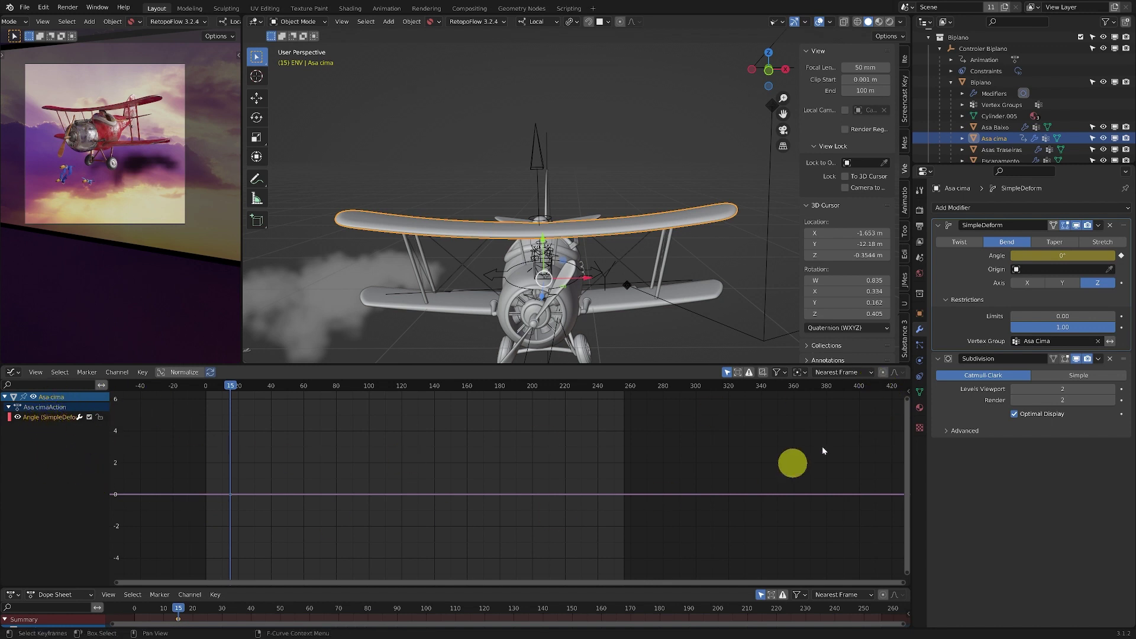
pyautogui.click(910, 392)
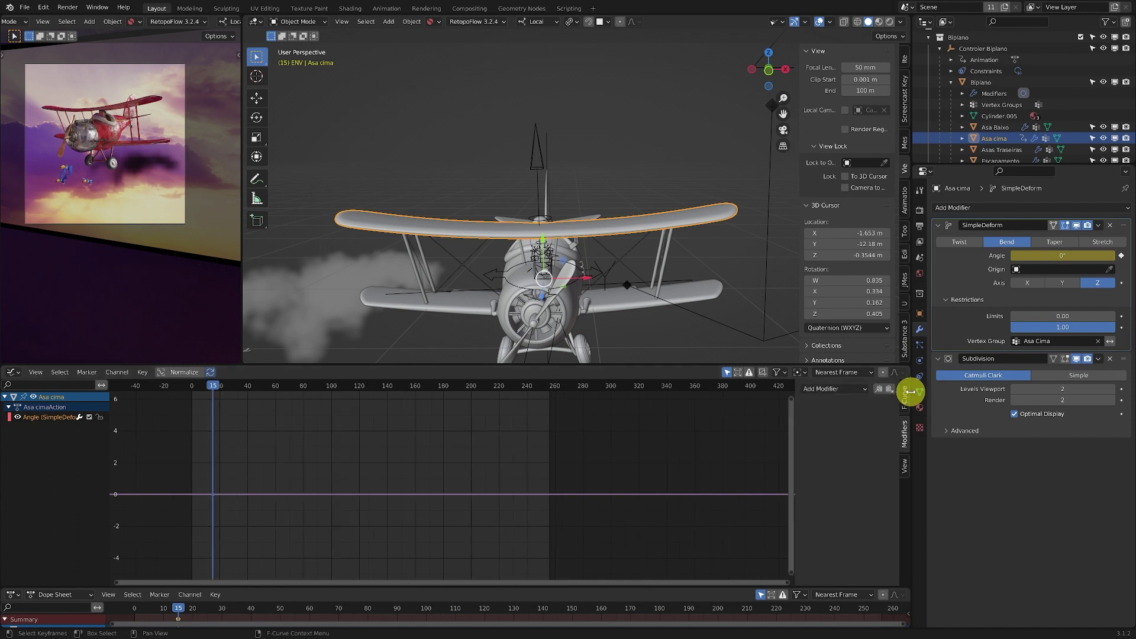
pyautogui.click(863, 390)
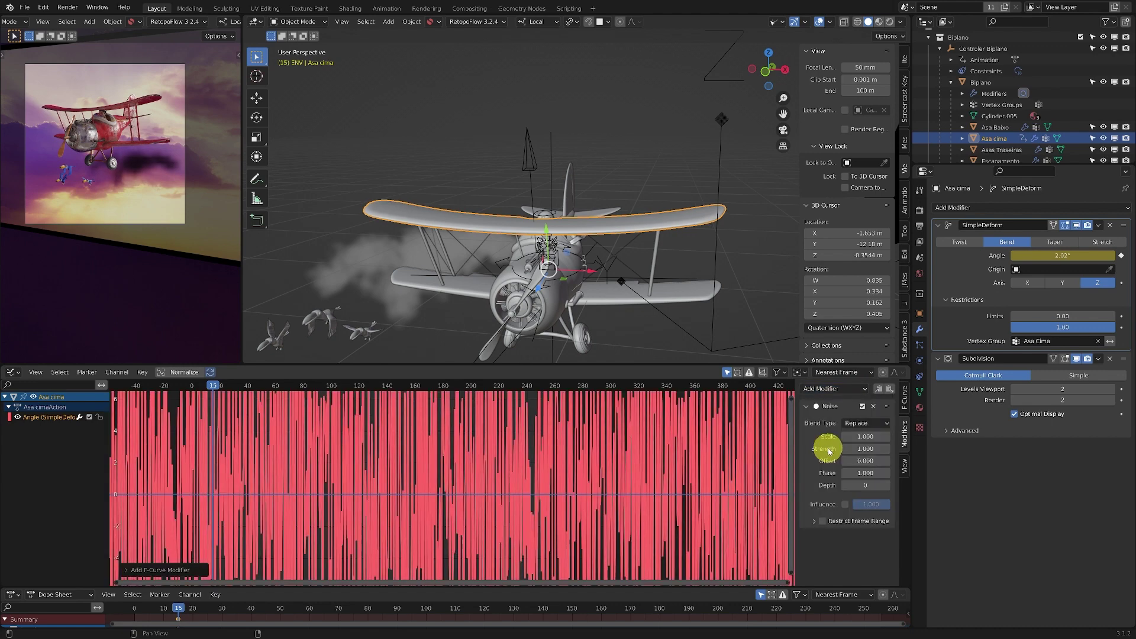
pyautogui.click(828, 452)
pyautogui.keyDown('ctrl'); pyautogui.moveTo(202, 486); pyautogui.dragTo(295, 454, button='middle'); pyautogui.keyUp('ctrl')
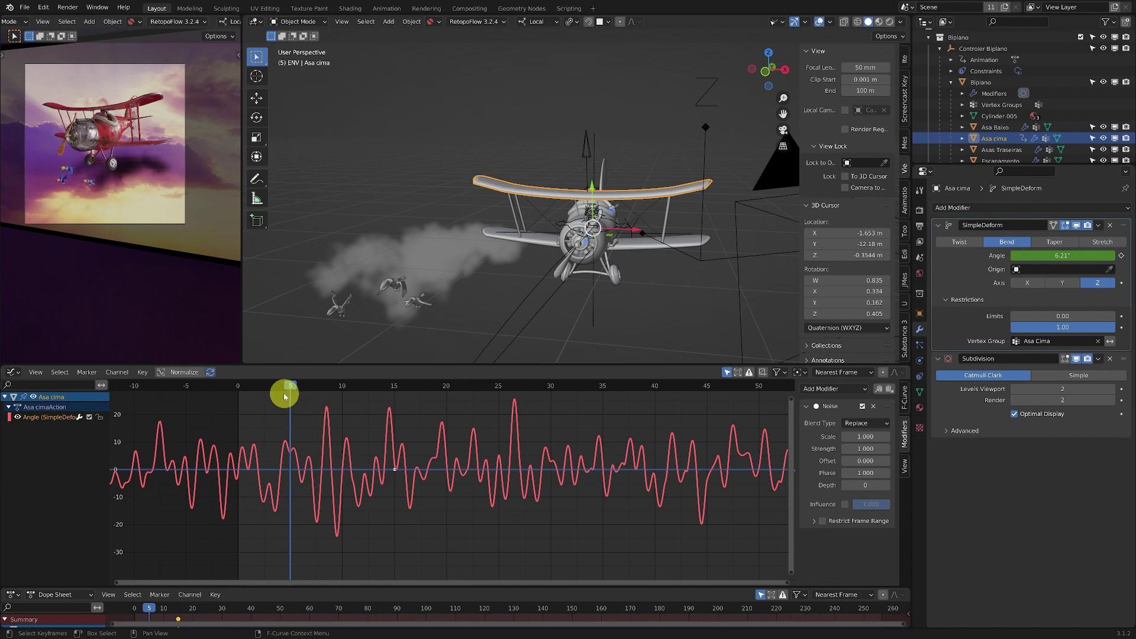
# Play the animation to preview the wing's noise-driven bending, and return to the first frame.
pyautogui.moveTo(291, 389)
pyautogui.mouseDown()
pyautogui.moveTo(253, 386)
pyautogui.moveTo(275, 384)
pyautogui.mouseUp()
pyautogui.press('space')
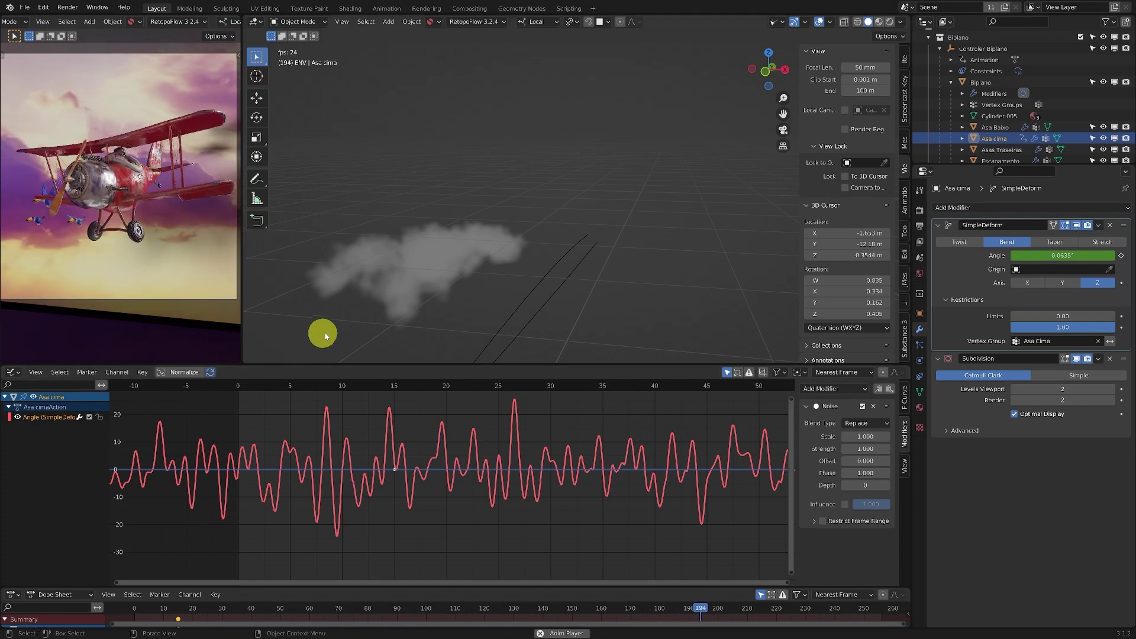
pyautogui.press('space')
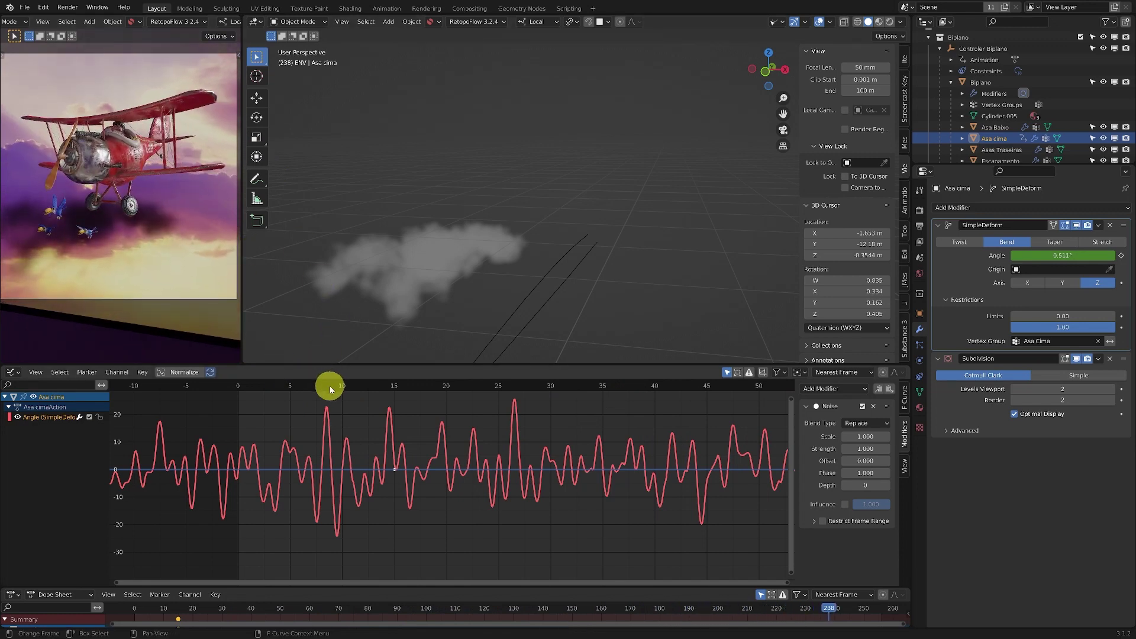
pyautogui.hotkey('shift', 'Left')
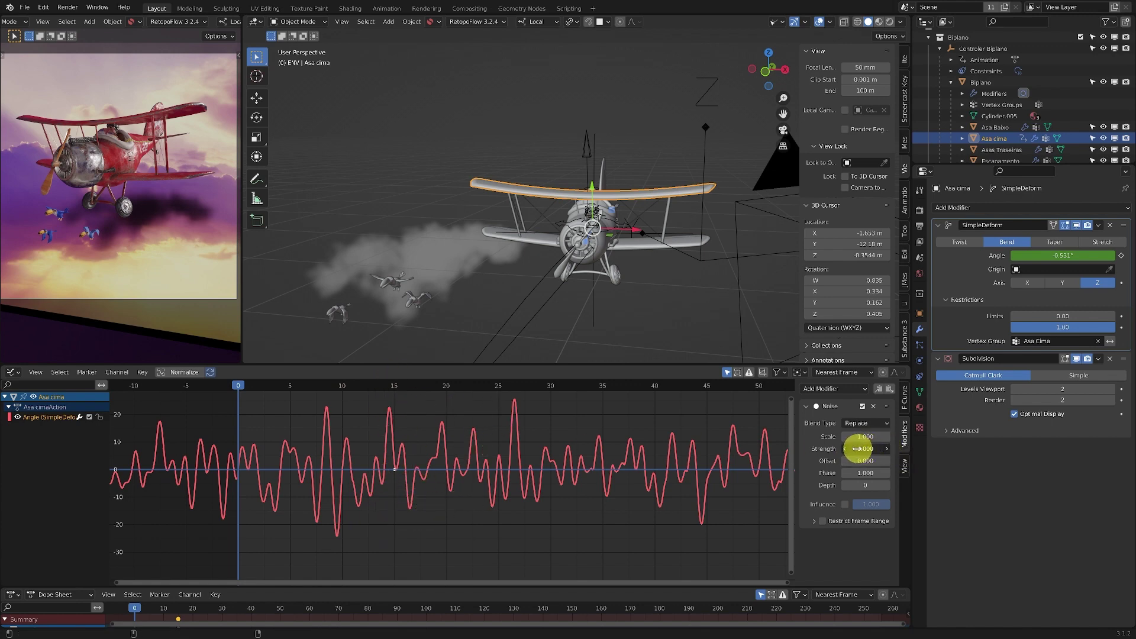
# Lower the Noise modifier's strength to 0.320 and check the upper wing's trembling in playback.
pyautogui.moveTo(856, 448); pyautogui.dragTo(819, 448)
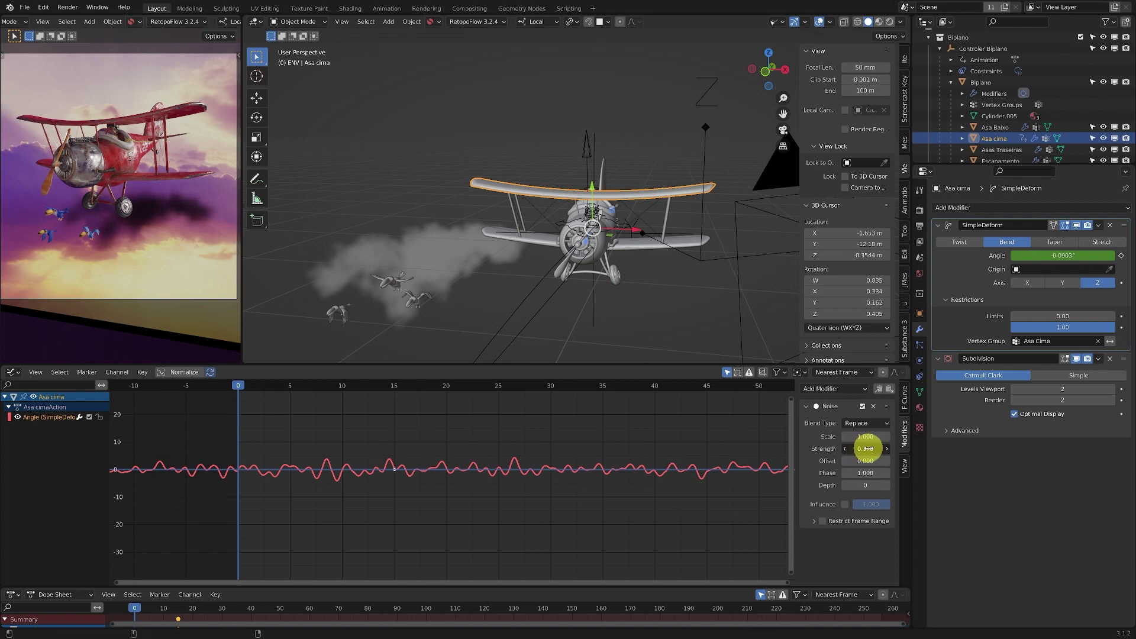
pyautogui.moveTo(874, 448); pyautogui.dragTo(881, 448)
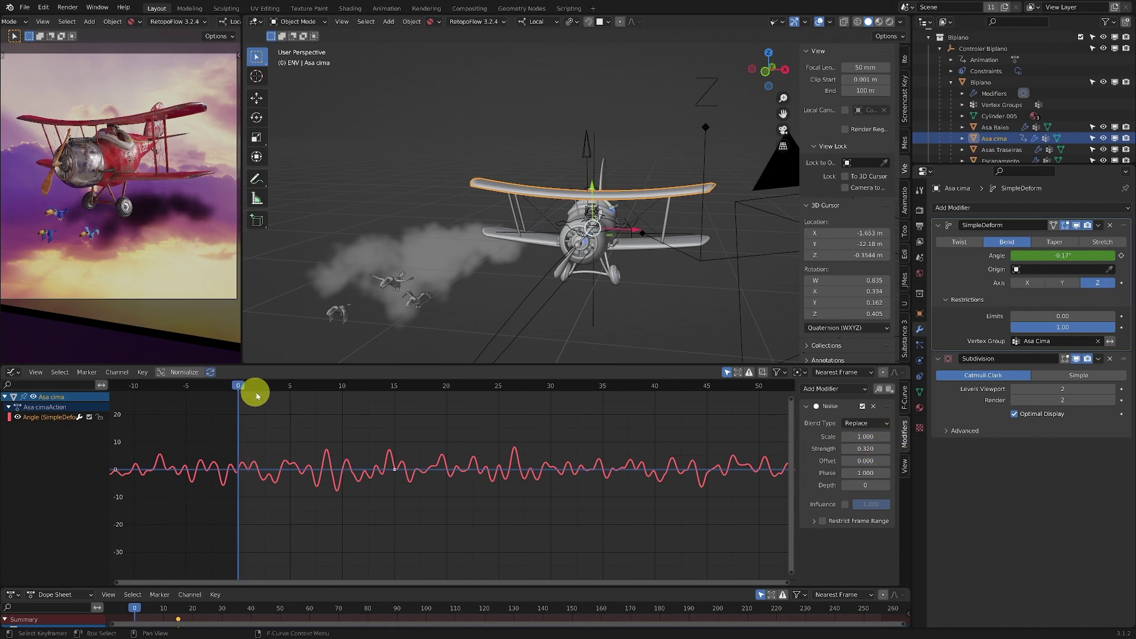
pyautogui.press('space')
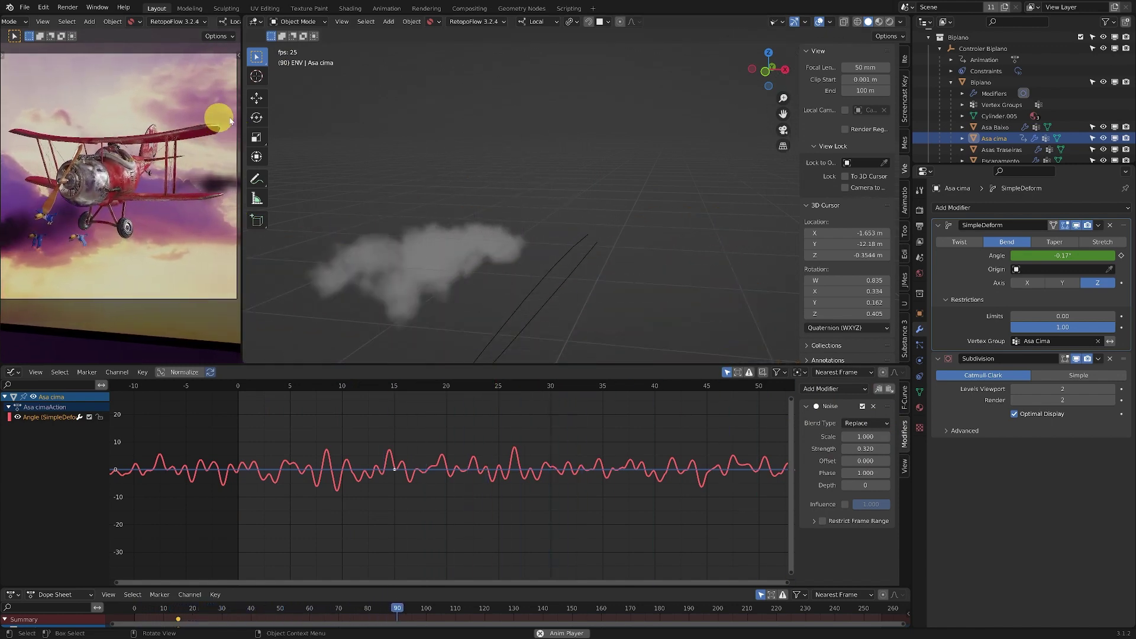
pyautogui.click(430, 391)
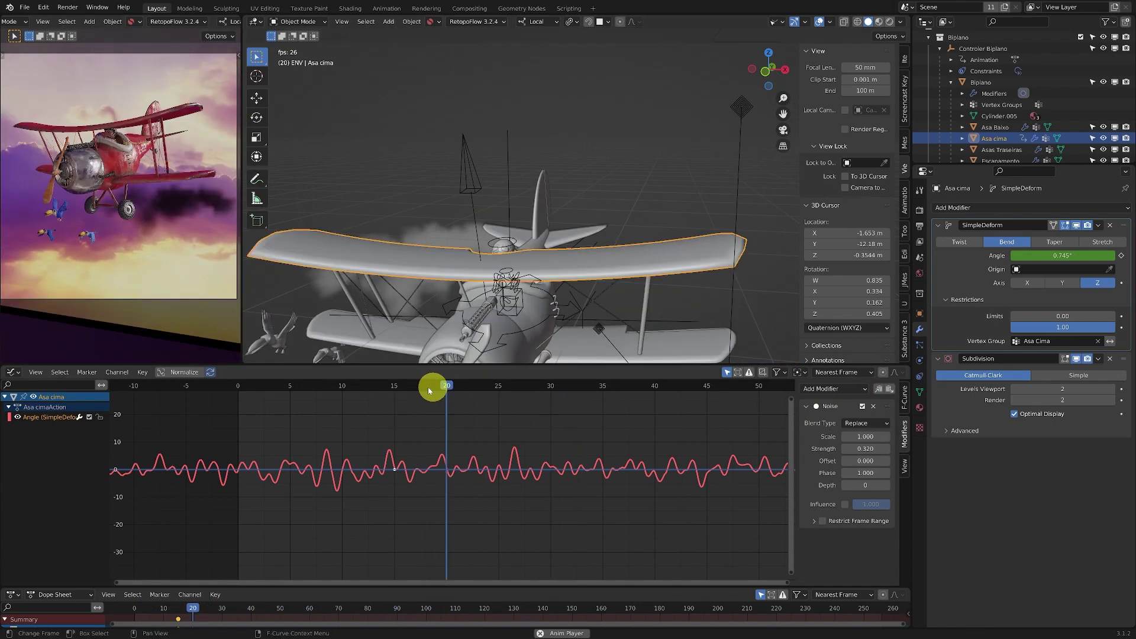
pyautogui.moveTo(430, 390); pyautogui.dragTo(245, 385)
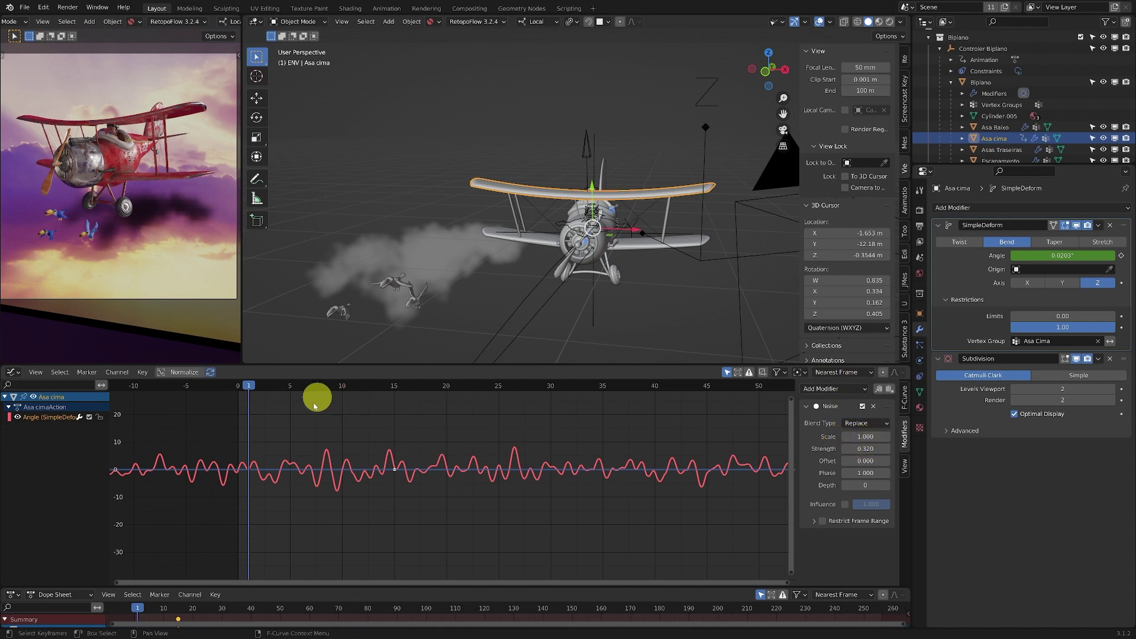
pyautogui.moveTo(265, 388)
pyautogui.mouseDown()
pyautogui.moveTo(290, 395)
pyautogui.moveTo(247, 385)
pyautogui.mouseUp()
pyautogui.press('space')
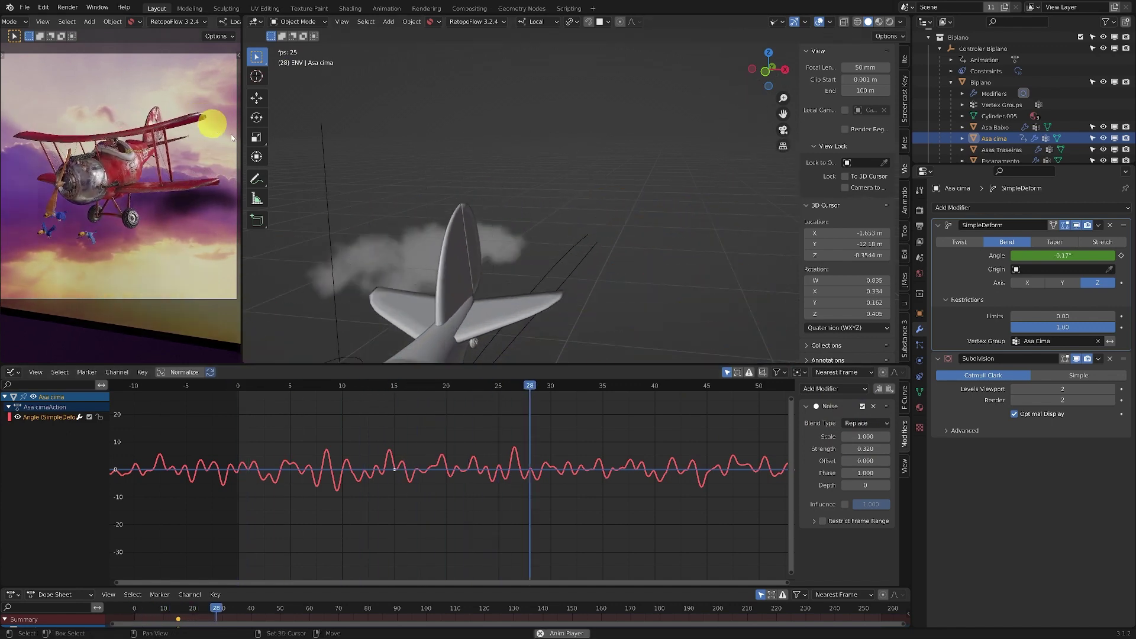
pyautogui.press('space')
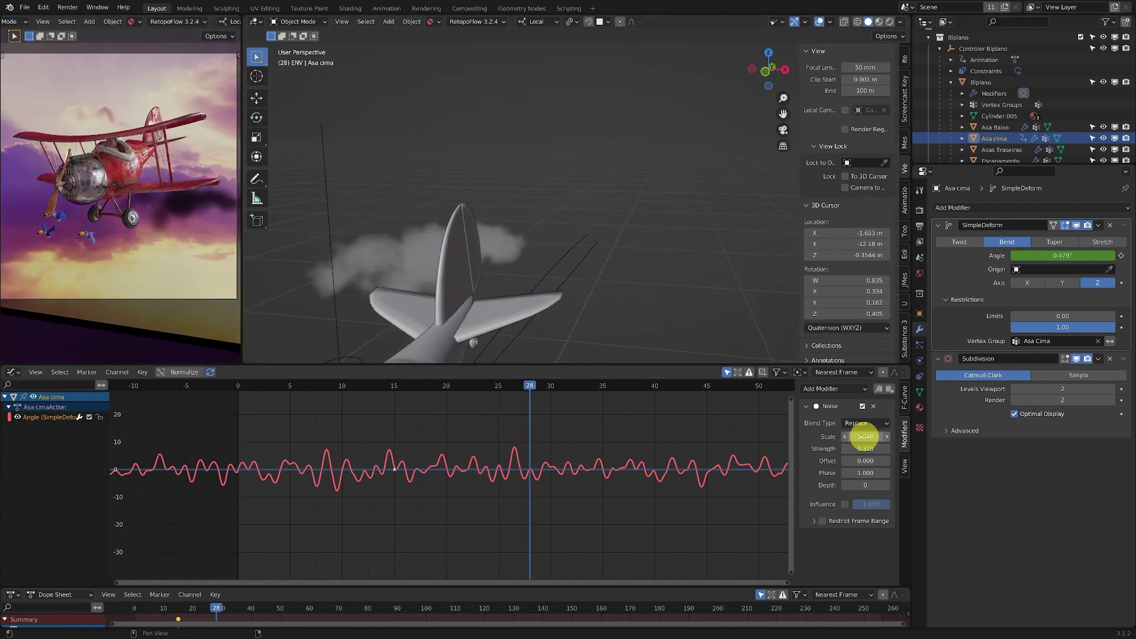
# Try a Noise scale of 0.310 in playback and restore the scale to 1.
pyautogui.moveTo(864, 436); pyautogui.dragTo(850, 436)
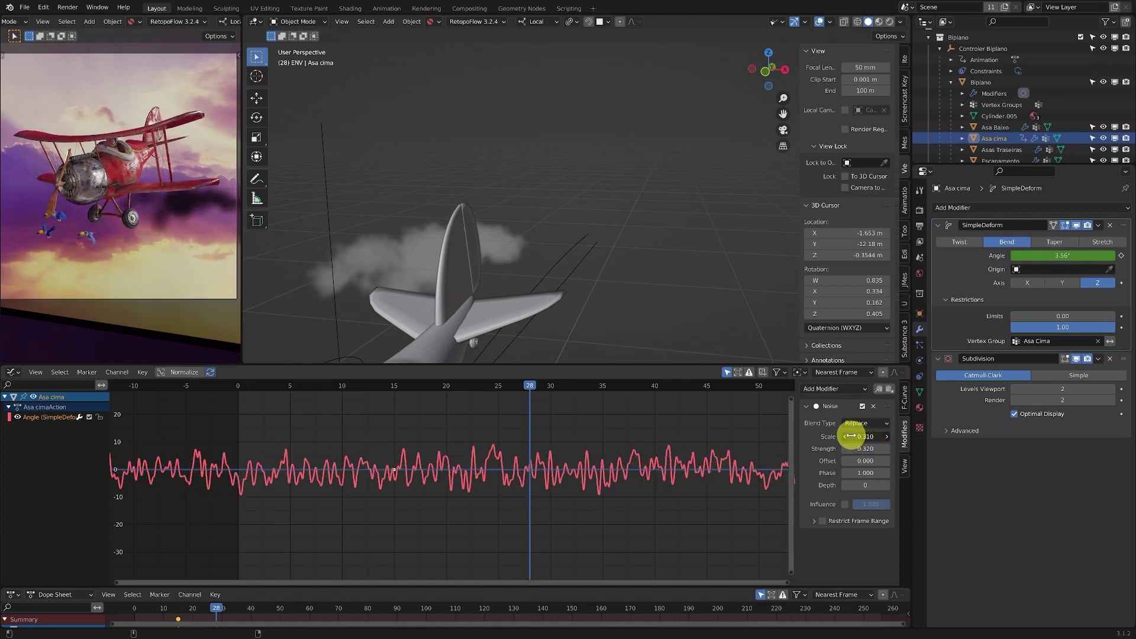
pyautogui.press('space')
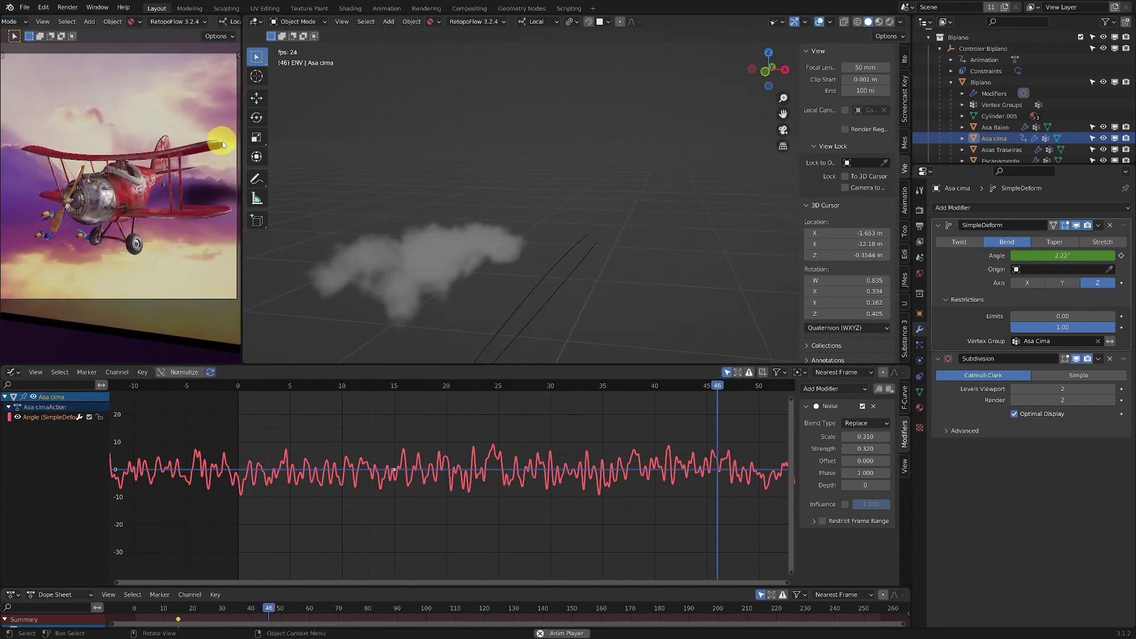
pyautogui.press('space')
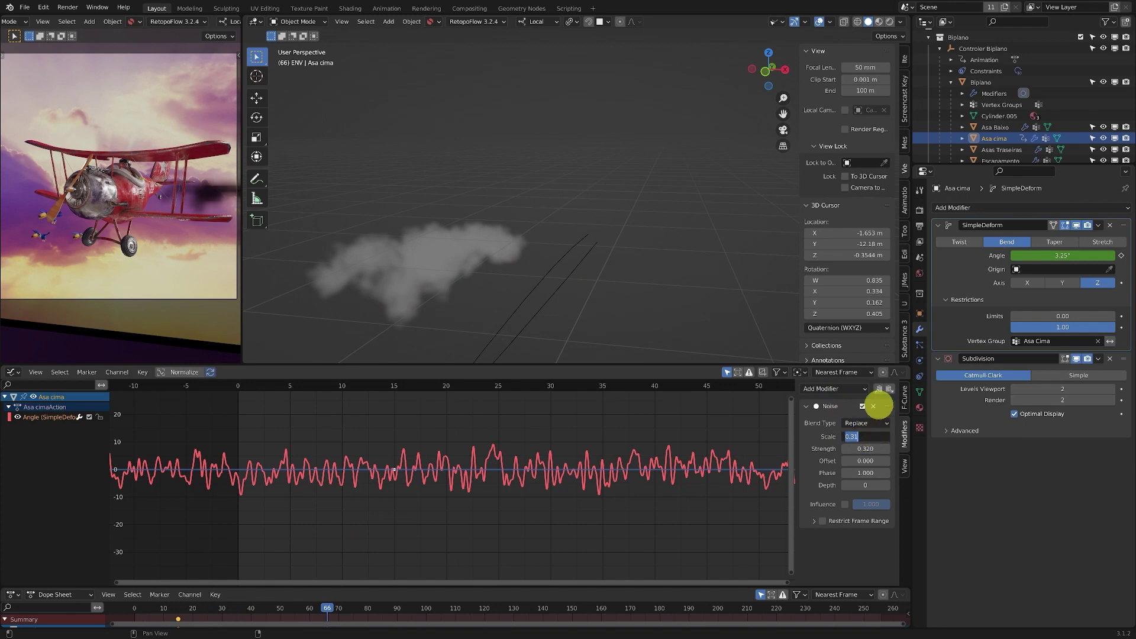
pyautogui.press('Return')
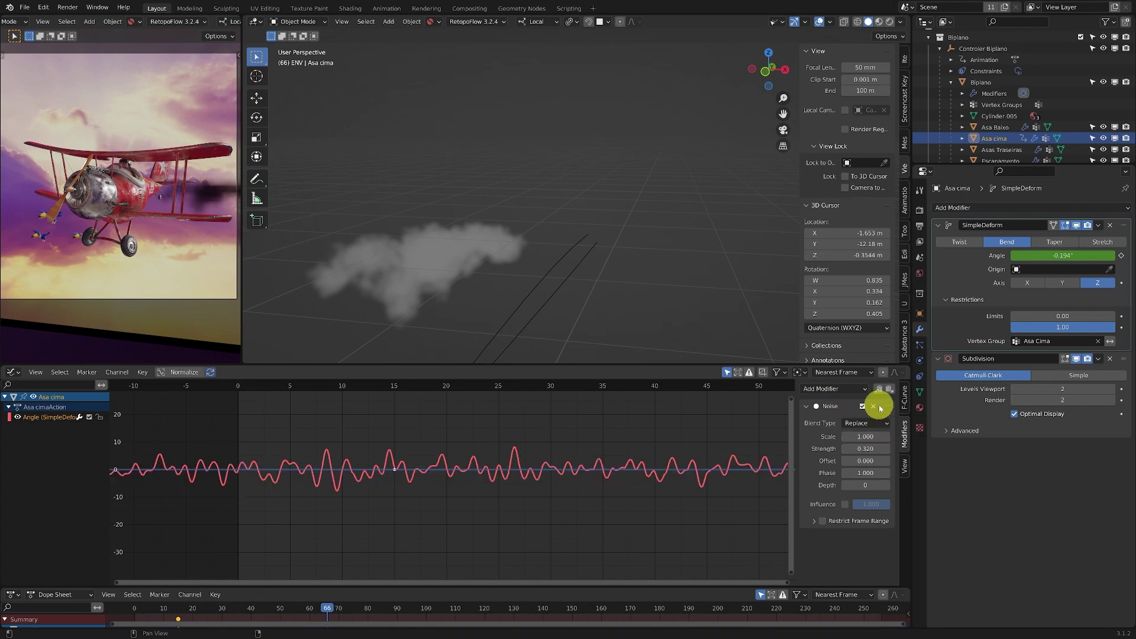
# Play the animation, switch the camera view to Solid shading, and stop playback at frame 14.
pyautogui.press('space')
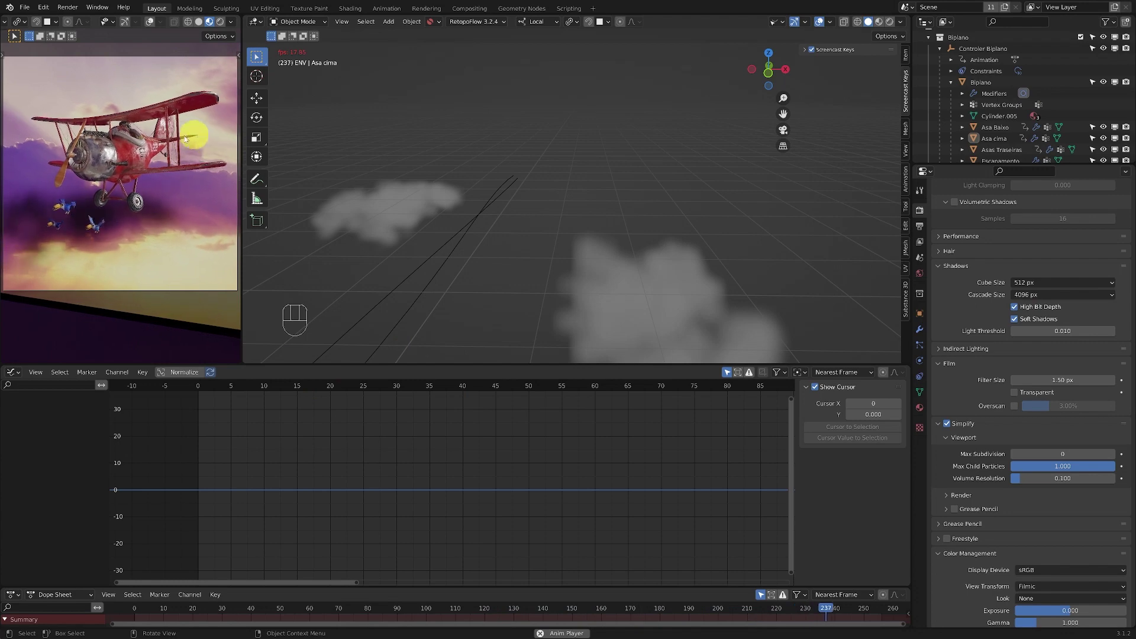
pyautogui.click(199, 22)
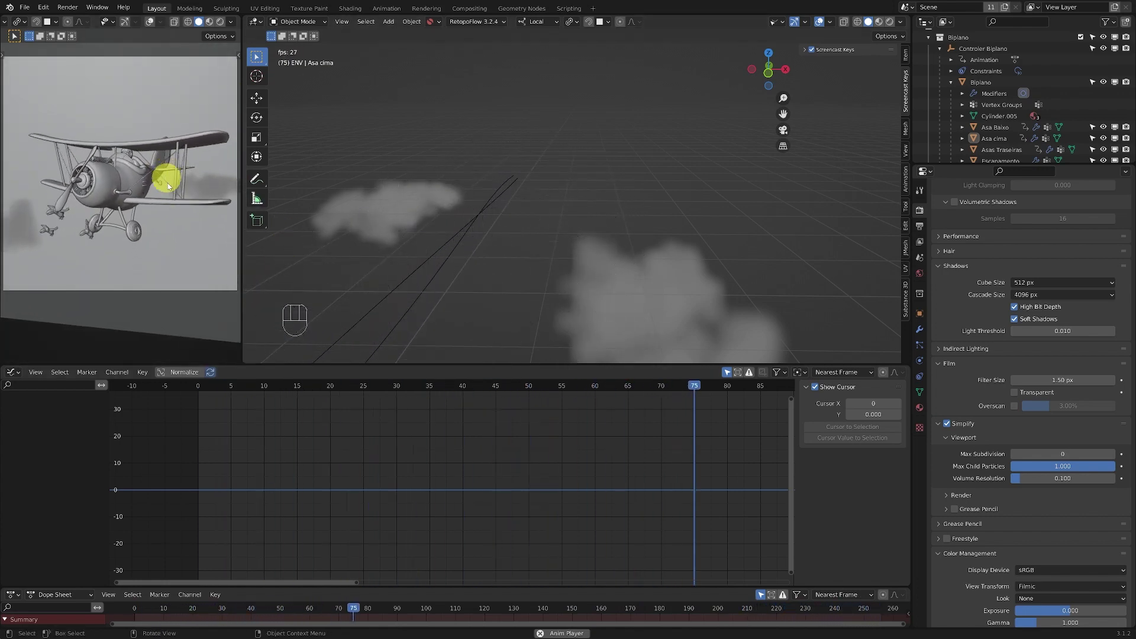
pyautogui.moveTo(243, 386)
pyautogui.mouseDown()
pyautogui.moveTo(200, 387)
pyautogui.moveTo(231, 386)
pyautogui.mouseUp()
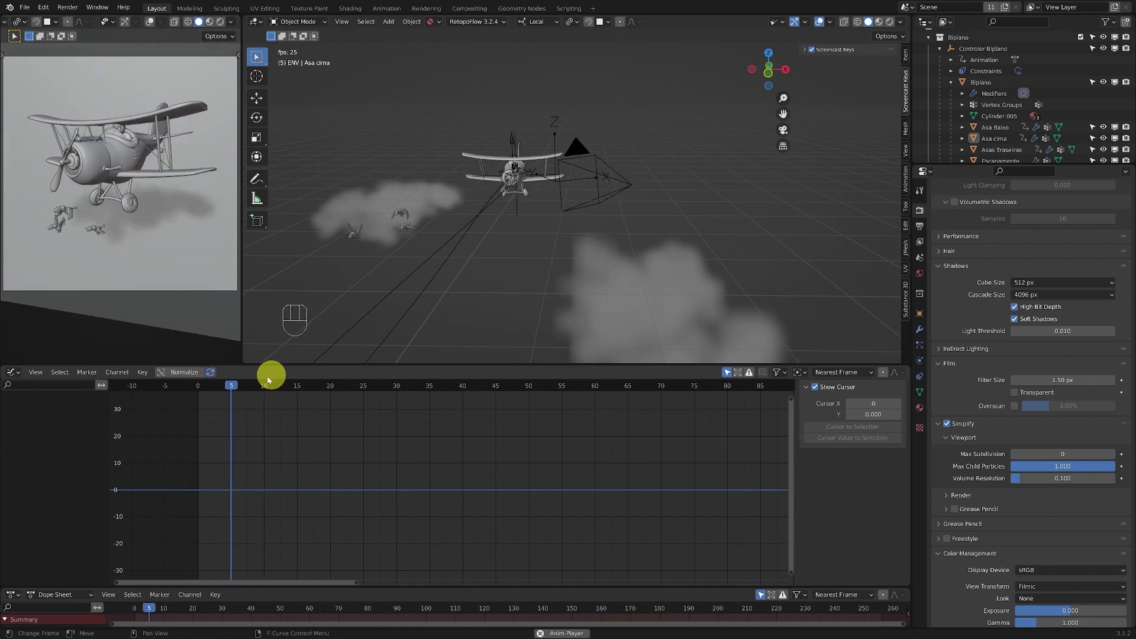
pyautogui.hotkey('shift', 'space')
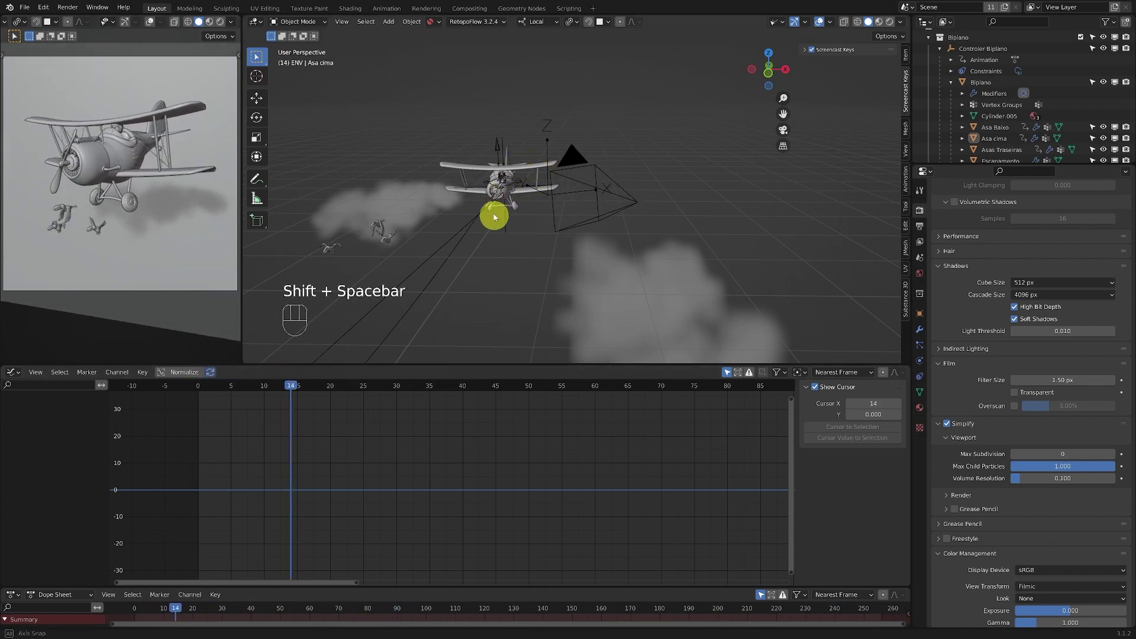
# Select the upper and lower wings together and compare their bend-angle noise curves in the Graph Editor.
pyautogui.keyDown('ctrl'); pyautogui.moveTo(456, 252); pyautogui.dragTo(509, 200, button='middle'); pyautogui.keyUp('ctrl')
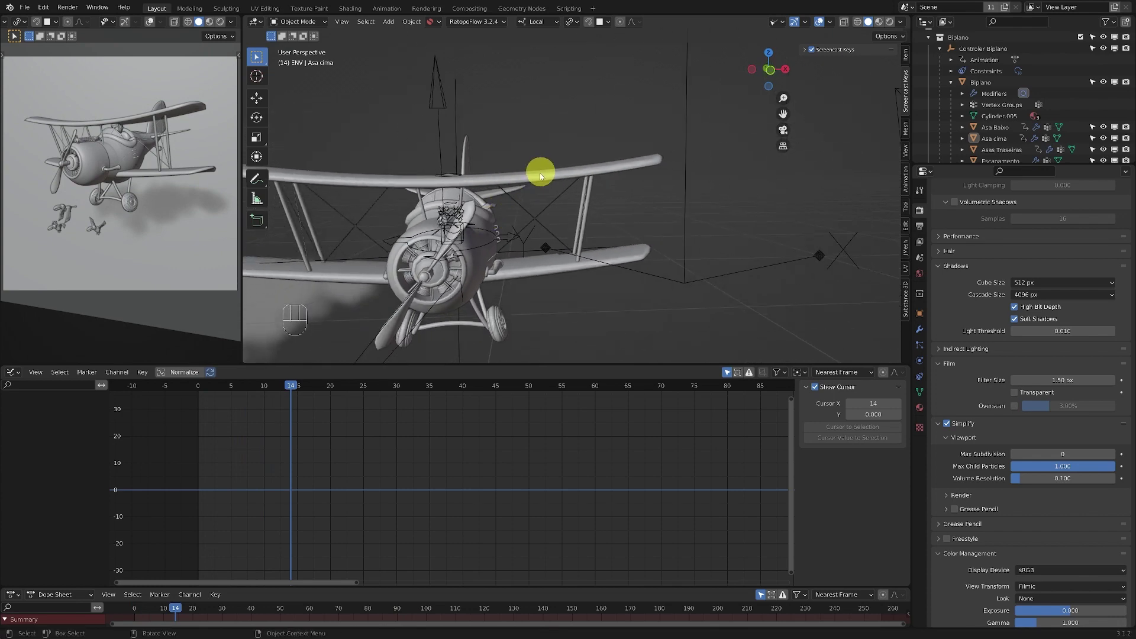
pyautogui.click(540, 172)
pyautogui.keyDown('shift'); pyautogui.click(541, 270); pyautogui.keyUp('shift')
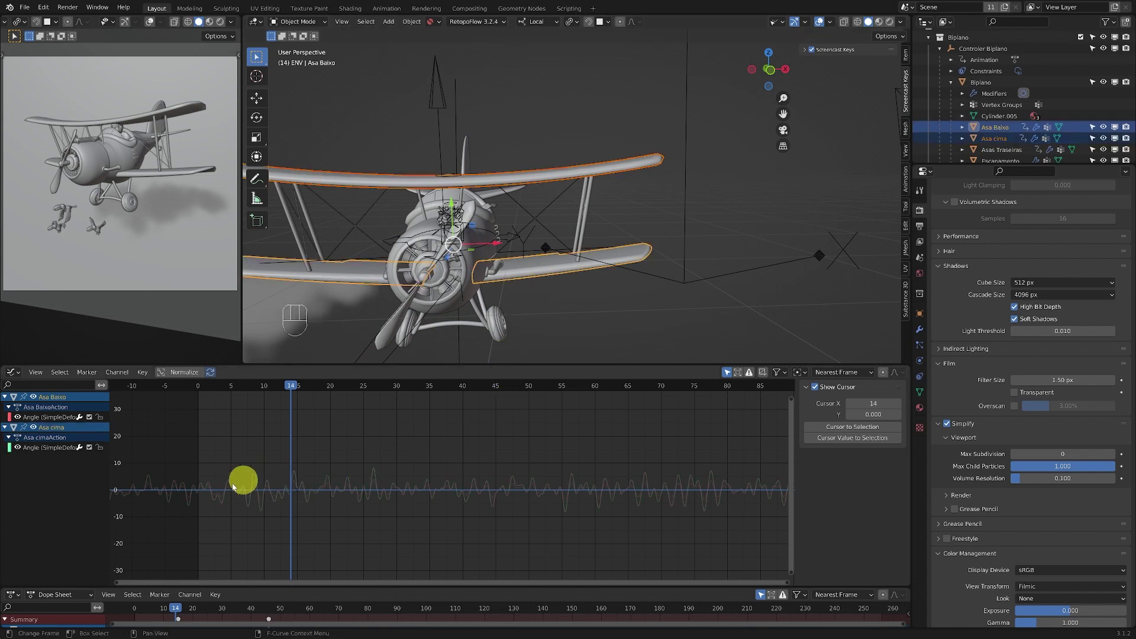
pyautogui.keyDown('shift'); pyautogui.moveTo(374, 485); pyautogui.dragTo(364, 447, button='middle'); pyautogui.keyUp('shift')
pyautogui.moveTo(304, 479)
pyautogui.keyDown('ctrl'); pyautogui.mouseDown(button='middle')
pyautogui.moveTo(325, 449)
pyautogui.moveTo(373, 446)
pyautogui.moveTo(368, 466)
pyautogui.moveTo(312, 484)
pyautogui.mouseUp(button='middle'); pyautogui.keyUp('ctrl')
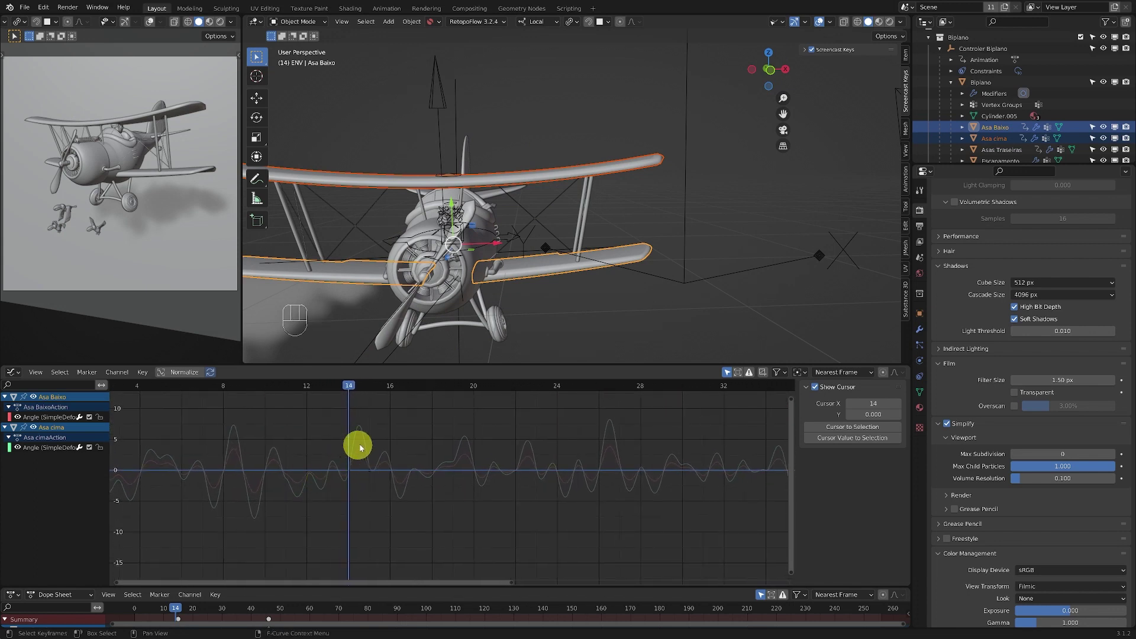
pyautogui.click(84, 471)
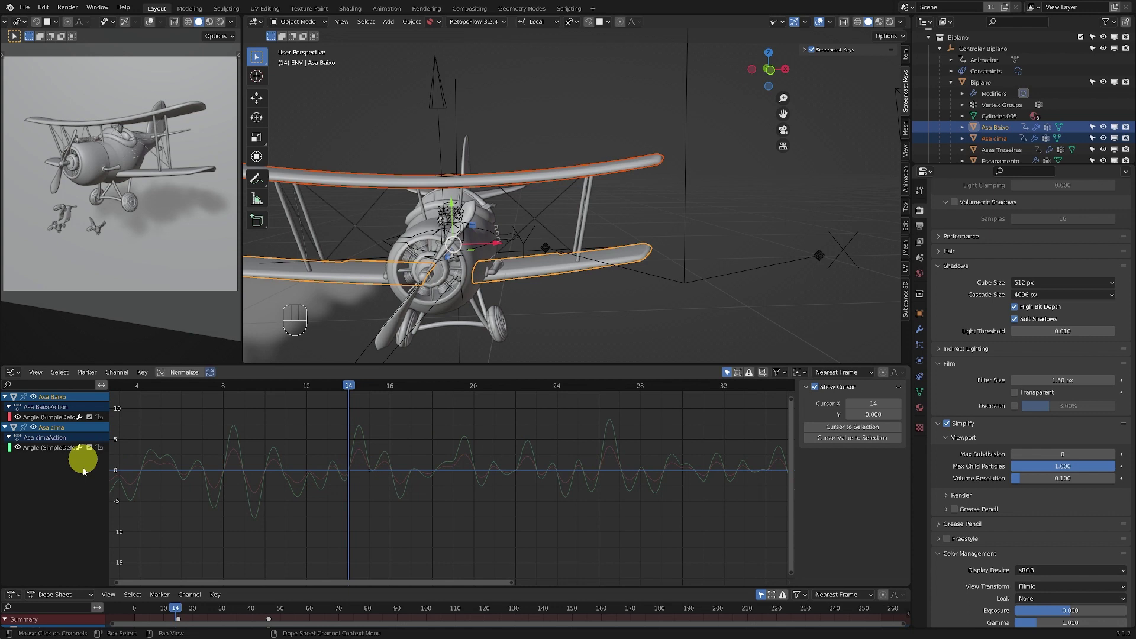
# Compare both wings' Noise settings and set the phase of the lower wing's bend-angle noise to -10.500.
pyautogui.click(53, 450)
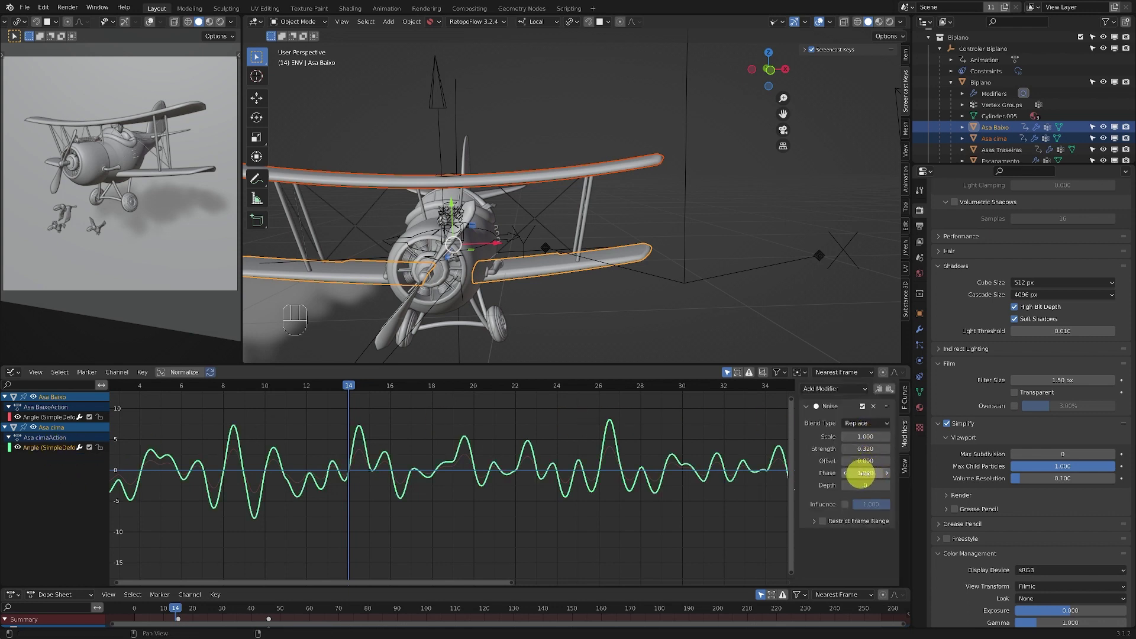
pyautogui.click(55, 417)
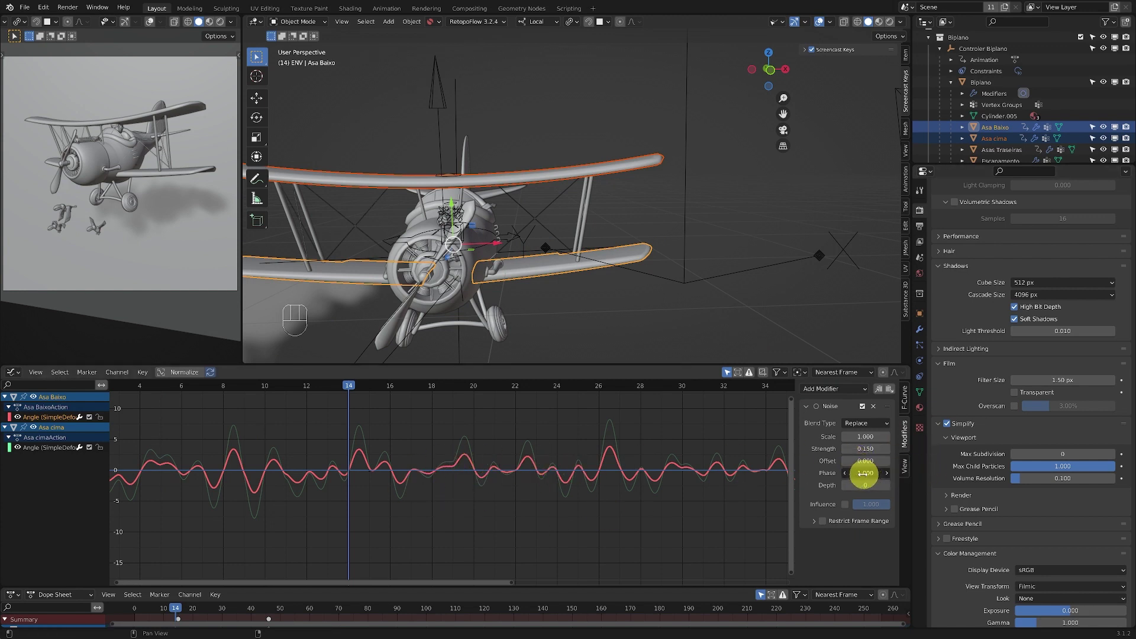
pyautogui.moveTo(865, 473); pyautogui.dragTo(824, 473)
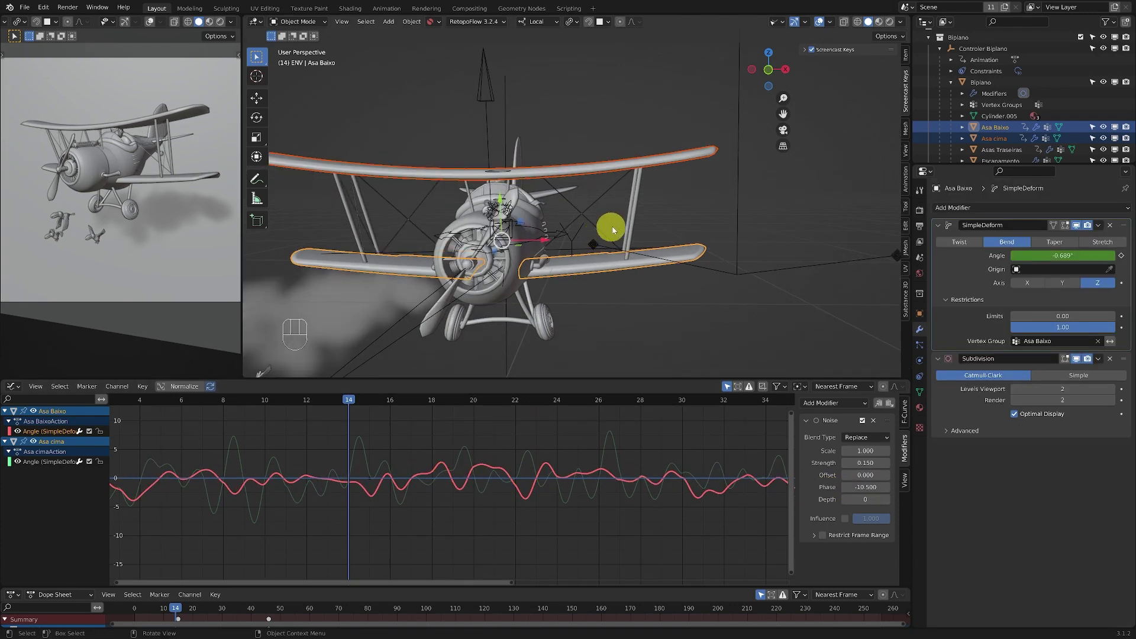
# Select the pilot's scarf, Cachecol Vertical, and switch it to Weight Paint mode.
pyautogui.moveTo(613, 230)
pyautogui.mouseDown(button='middle')
pyautogui.moveTo(497, 235)
pyautogui.moveTo(502, 218)
pyautogui.moveTo(615, 235)
pyautogui.mouseUp(button='middle')
pyautogui.scroll(-3, 617, 236)
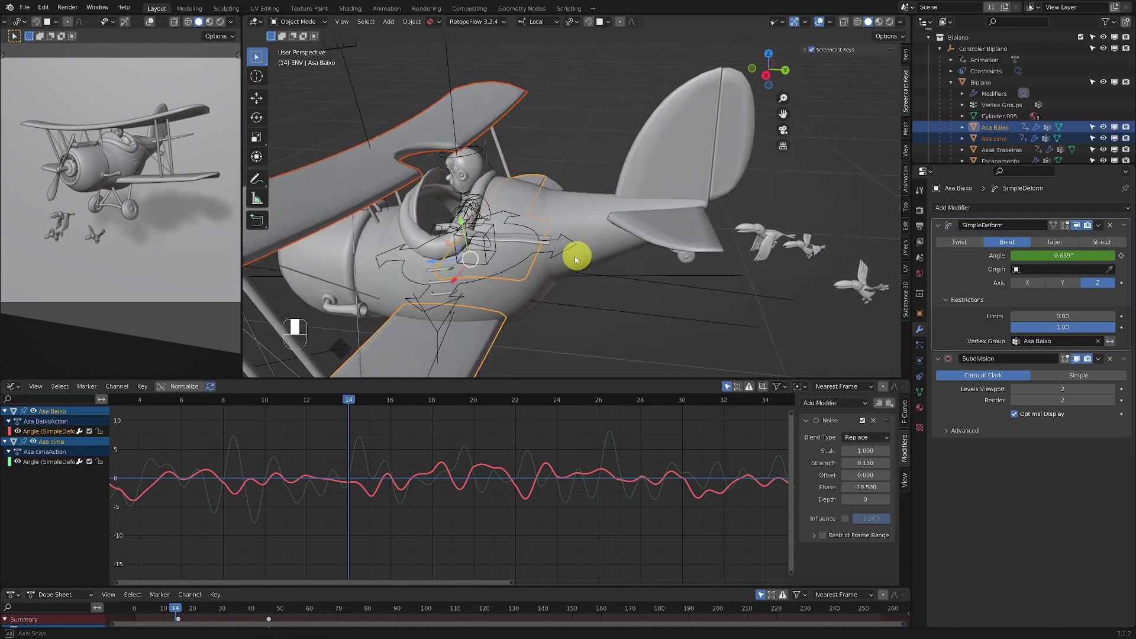
pyautogui.click(573, 145)
pyautogui.scroll(3, 538, 190)
pyautogui.keyDown('shift'); pyautogui.moveTo(537, 201); pyautogui.dragTo(558, 180, button='middle'); pyautogui.keyUp('shift')
pyautogui.keyDown('ctrl'); pyautogui.click(558, 214); pyautogui.keyUp('ctrl')
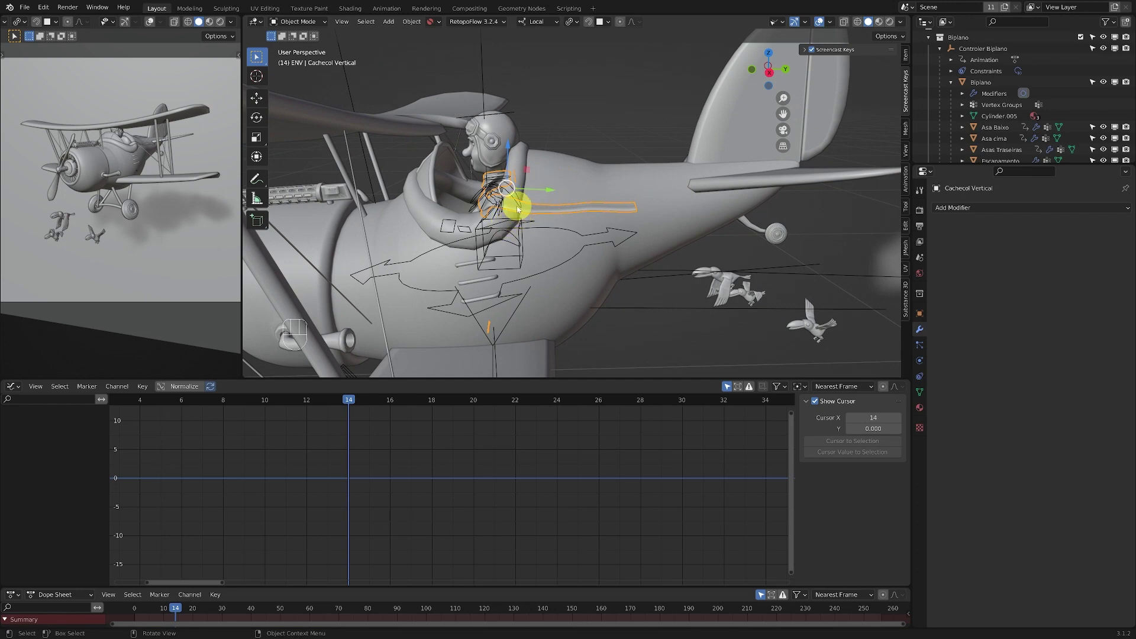
pyautogui.moveTo(521, 217); pyautogui.dragTo(654, 253, button='middle')
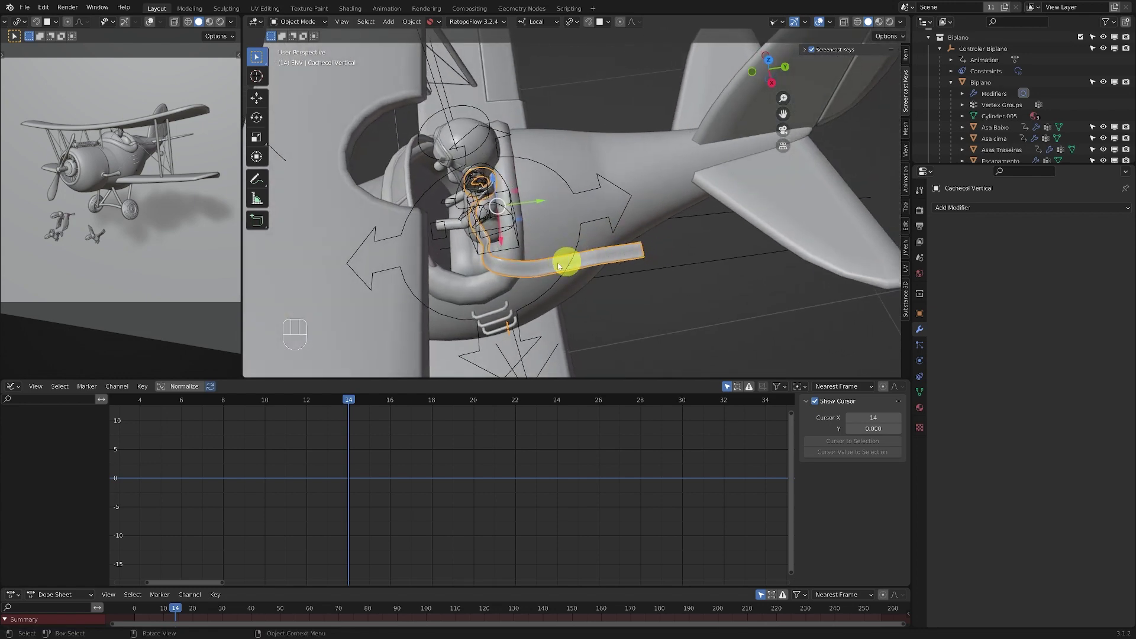
pyautogui.keyDown('shift'); pyautogui.moveTo(567, 255); pyautogui.dragTo(511, 212, button='middle'); pyautogui.keyUp('shift')
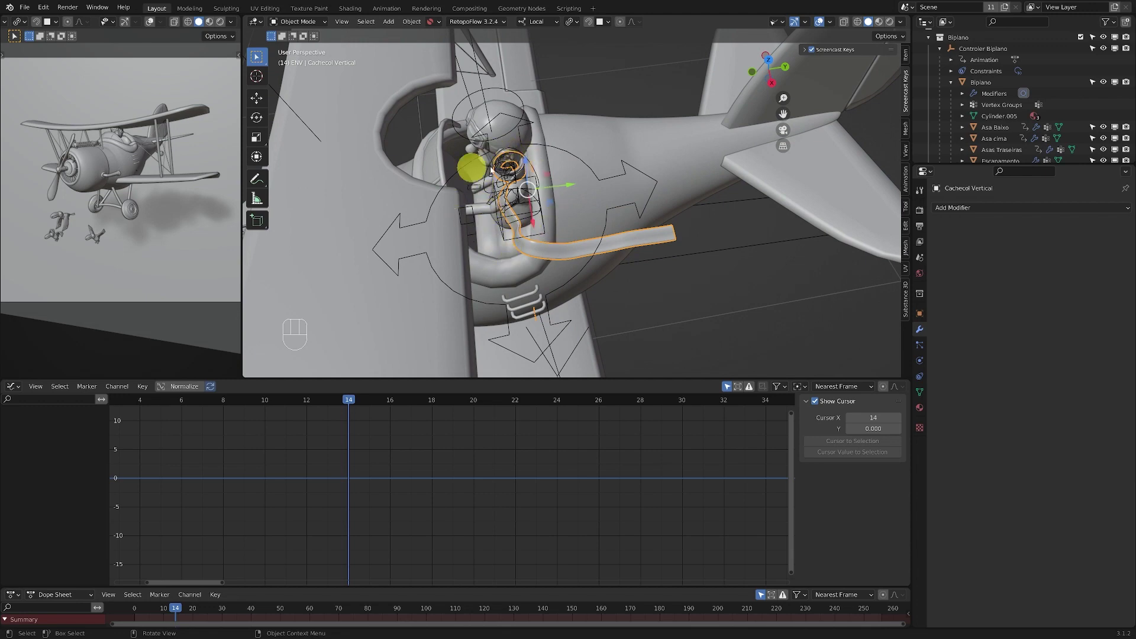
pyautogui.moveTo(490, 170)
pyautogui.mouseDown(button='middle')
pyautogui.moveTo(525, 207)
pyautogui.moveTo(569, 220)
pyautogui.moveTo(613, 218)
pyautogui.moveTo(601, 216)
pyautogui.moveTo(603, 168)
pyautogui.moveTo(598, 193)
pyautogui.moveTo(585, 195)
pyautogui.moveTo(598, 193)
pyautogui.moveTo(598, 208)
pyautogui.mouseUp(button='middle')
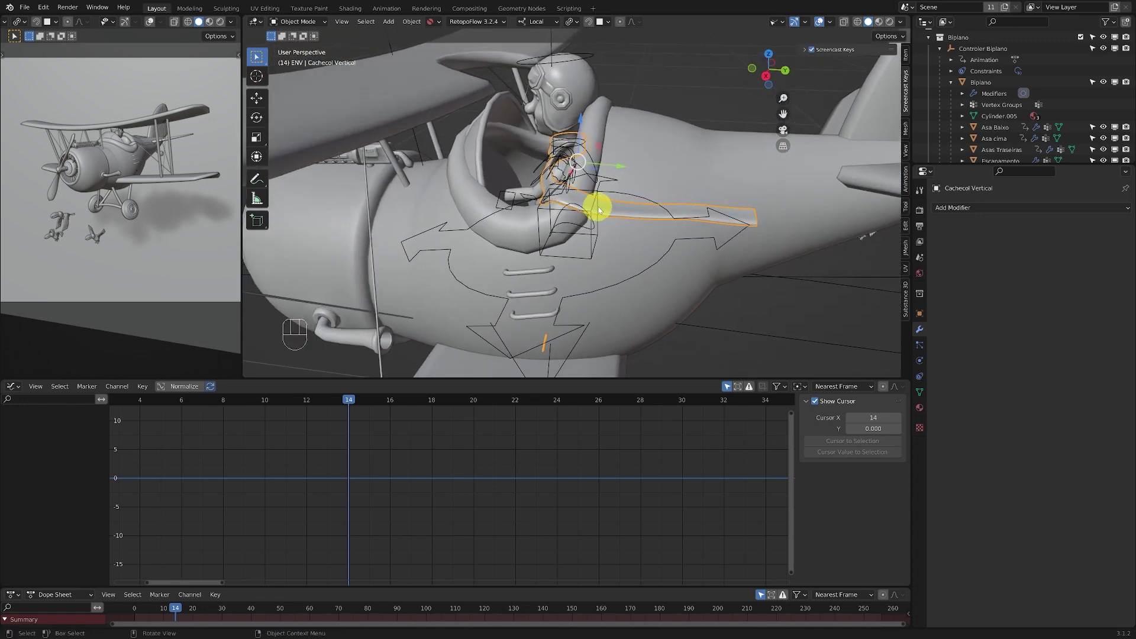
pyautogui.press('Tab')
pyautogui.click(537, 178)
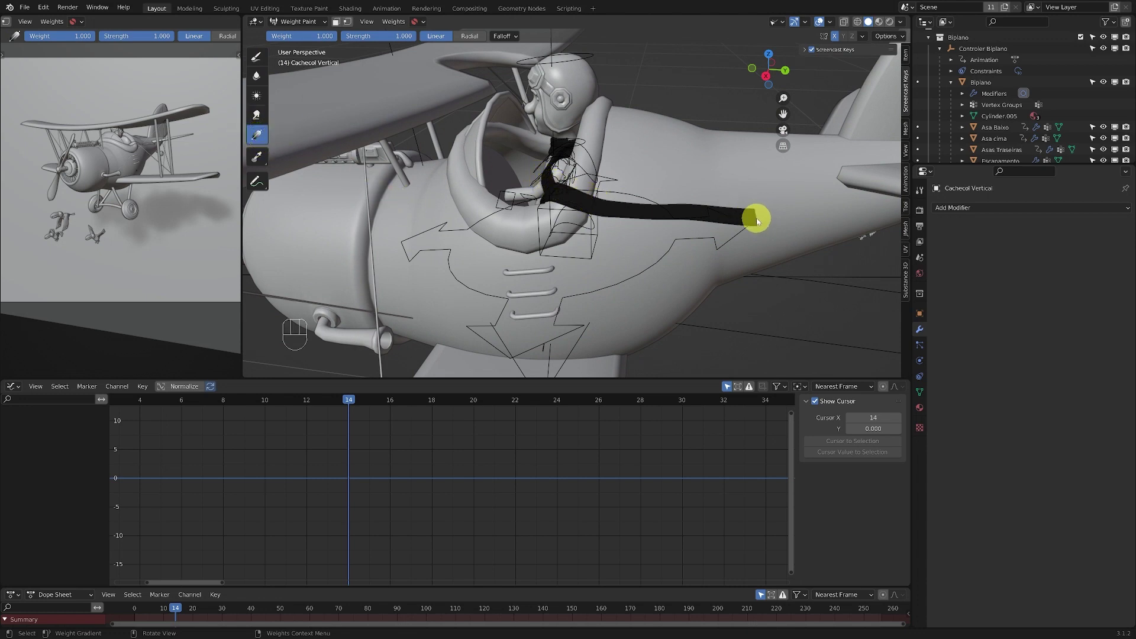
# Paint a linear weight gradient along the scarf's tail, fading from its free end toward the pilot, and return to Object Mode.
pyautogui.moveTo(744, 220)
pyautogui.keyDown('shift'); pyautogui.mouseDown(button='middle')
pyautogui.moveTo(720, 233)
pyautogui.moveTo(762, 228)
pyautogui.mouseUp(button='middle'); pyautogui.keyUp('shift')
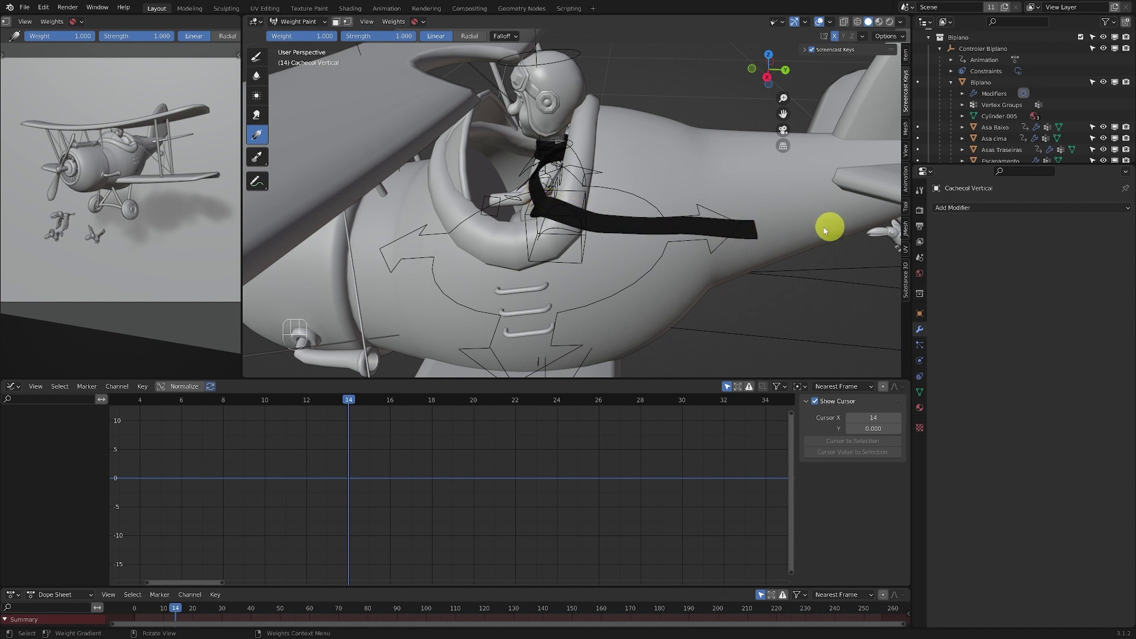
pyautogui.moveTo(775, 228); pyautogui.dragTo(560, 218)
pyautogui.moveTo(559, 217); pyautogui.dragTo(691, 223, button='middle')
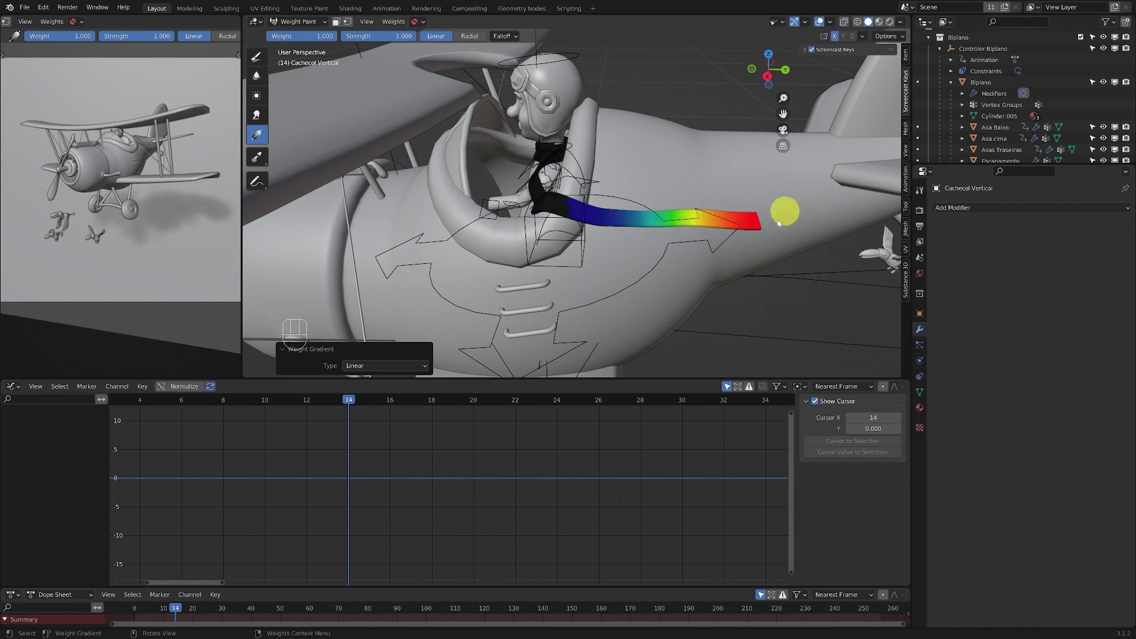
pyautogui.moveTo(645, 223)
pyautogui.mouseDown(button='middle')
pyautogui.moveTo(666, 234)
pyautogui.moveTo(664, 223)
pyautogui.mouseUp(button='middle')
pyautogui.press('Tab')
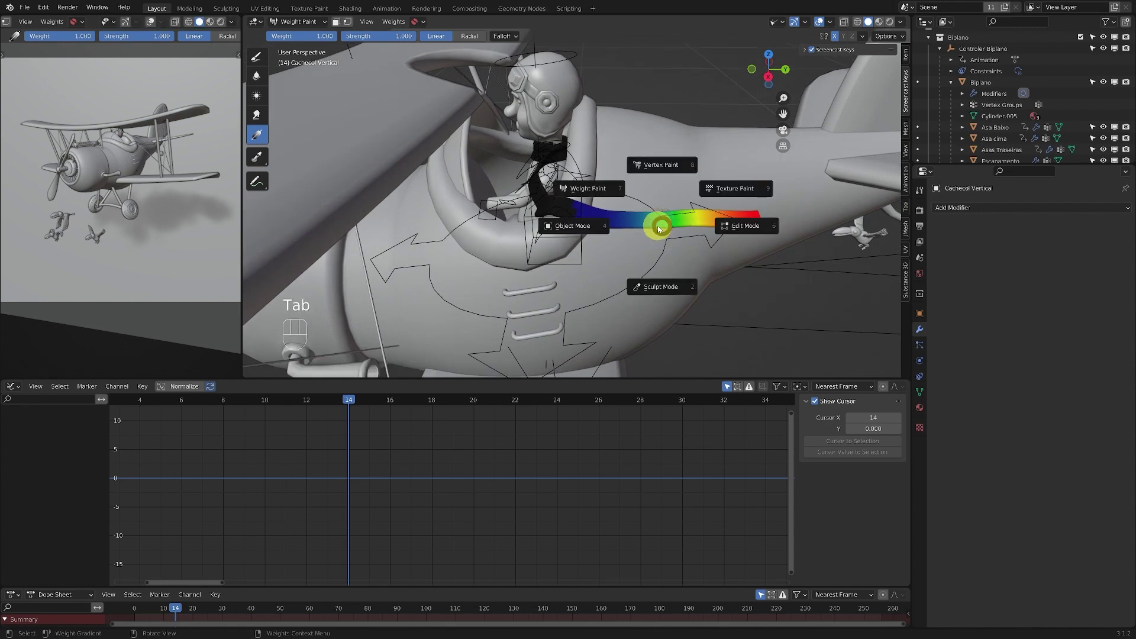
pyautogui.click(590, 230)
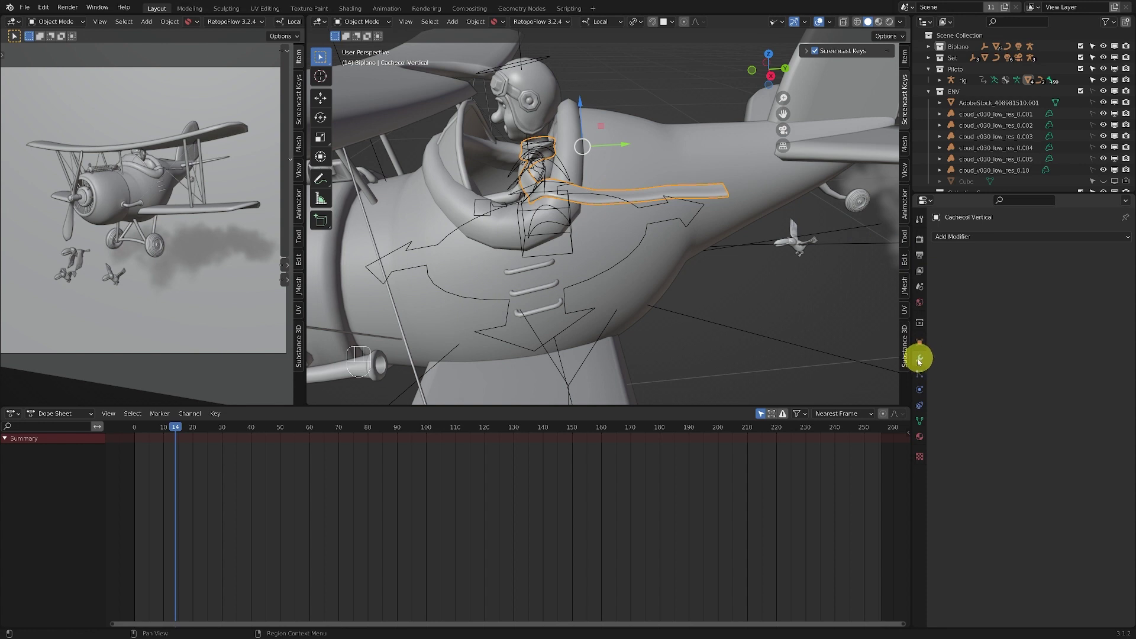
# Add a Wave modifier to the scarf and hide the pilot's rig in the viewport.
pyautogui.click(1126, 238)
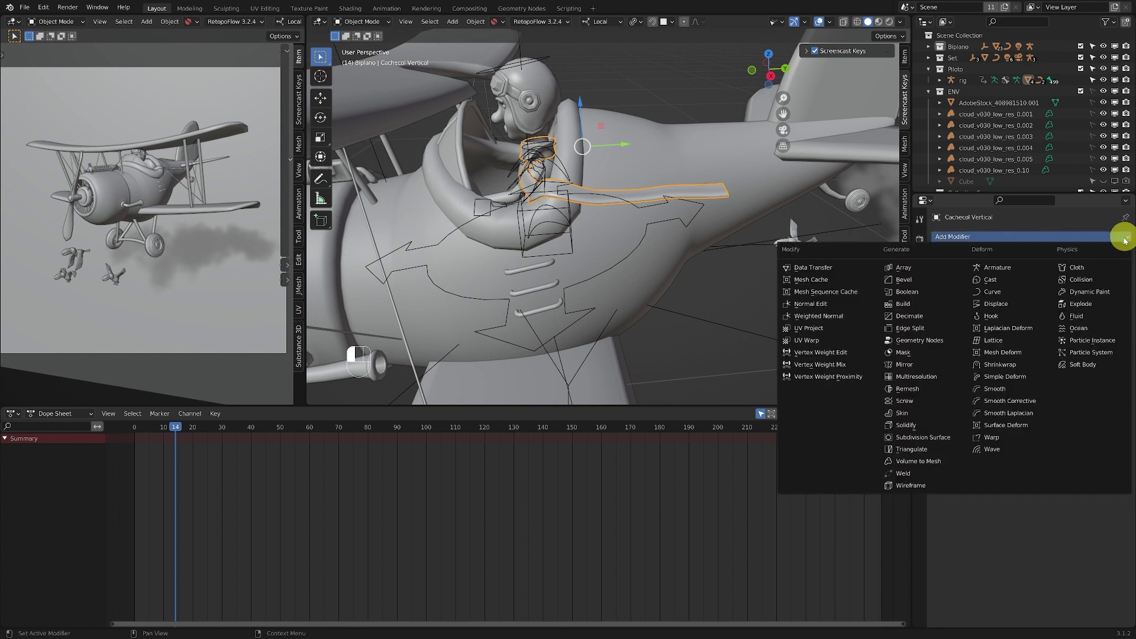
pyautogui.click(993, 453)
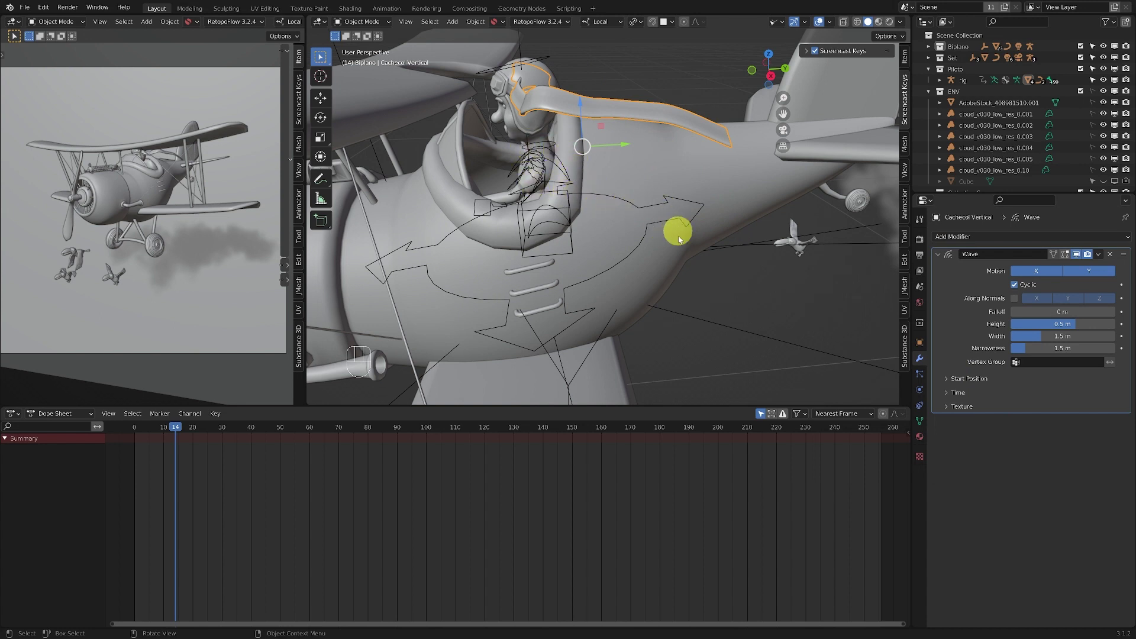
pyautogui.click(669, 207)
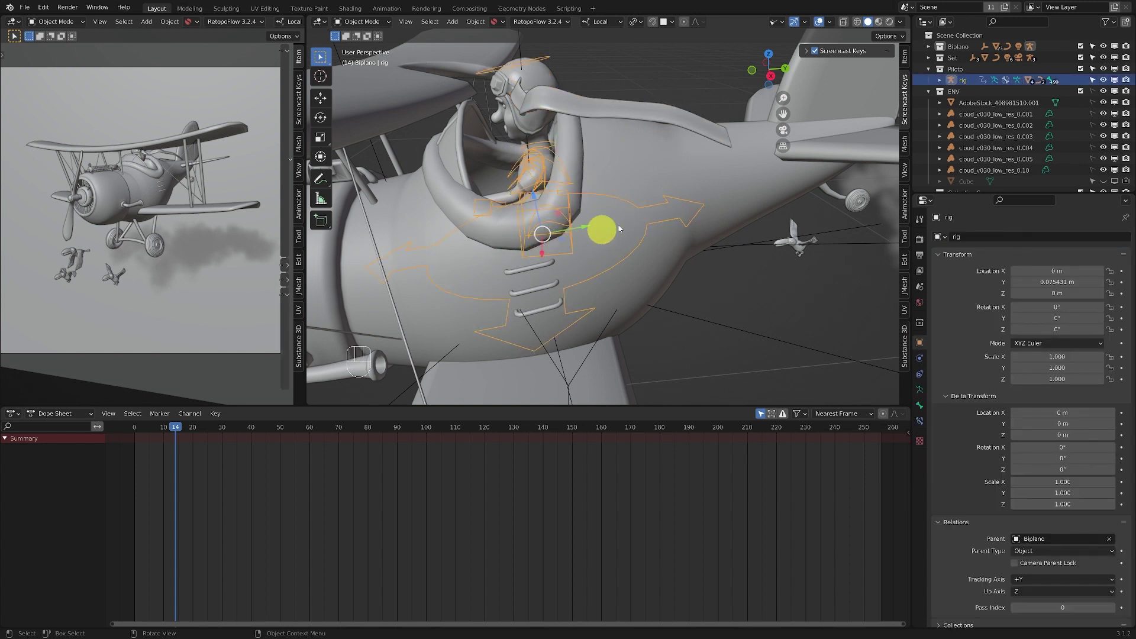
pyautogui.click(1104, 79)
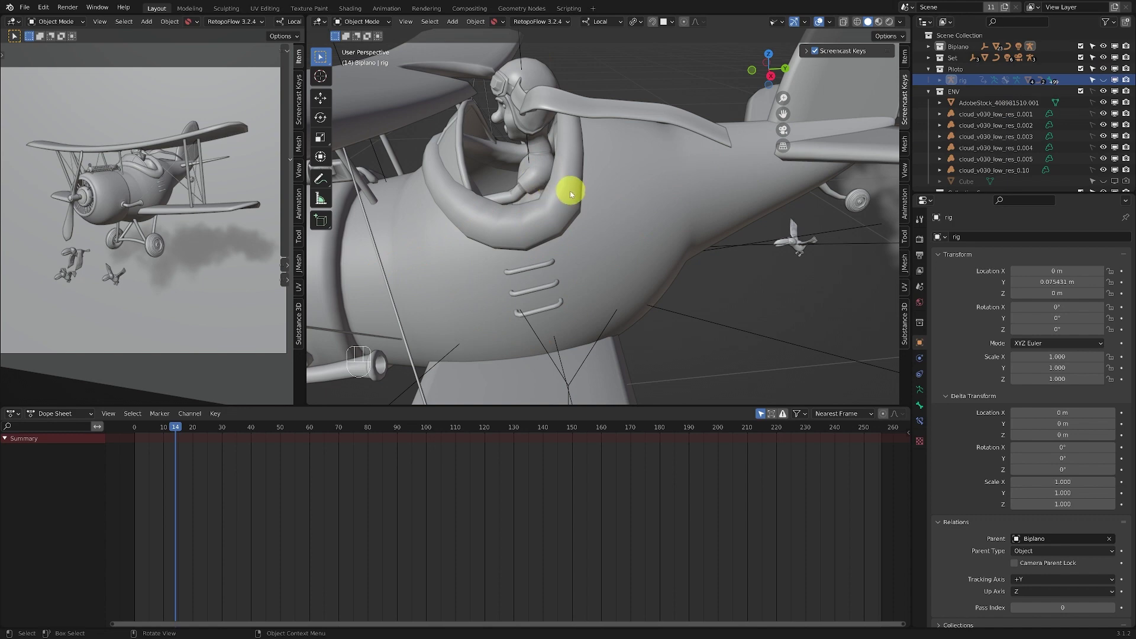
# Select Controler Biplano above the plane and delete its Offset Factor (Follow Path) animation channel.
pyautogui.keyDown('ctrl'); pyautogui.moveTo(570, 190); pyautogui.dragTo(495, 266, button='middle'); pyautogui.keyUp('ctrl')
pyautogui.moveTo(520, 193)
pyautogui.keyDown('shift'); pyautogui.mouseDown(button='middle')
pyautogui.moveTo(516, 175)
pyautogui.moveTo(529, 193)
pyautogui.mouseUp(button='middle'); pyautogui.keyUp('shift')
pyautogui.scroll(-4, 527, 189)
pyautogui.click(475, 121)
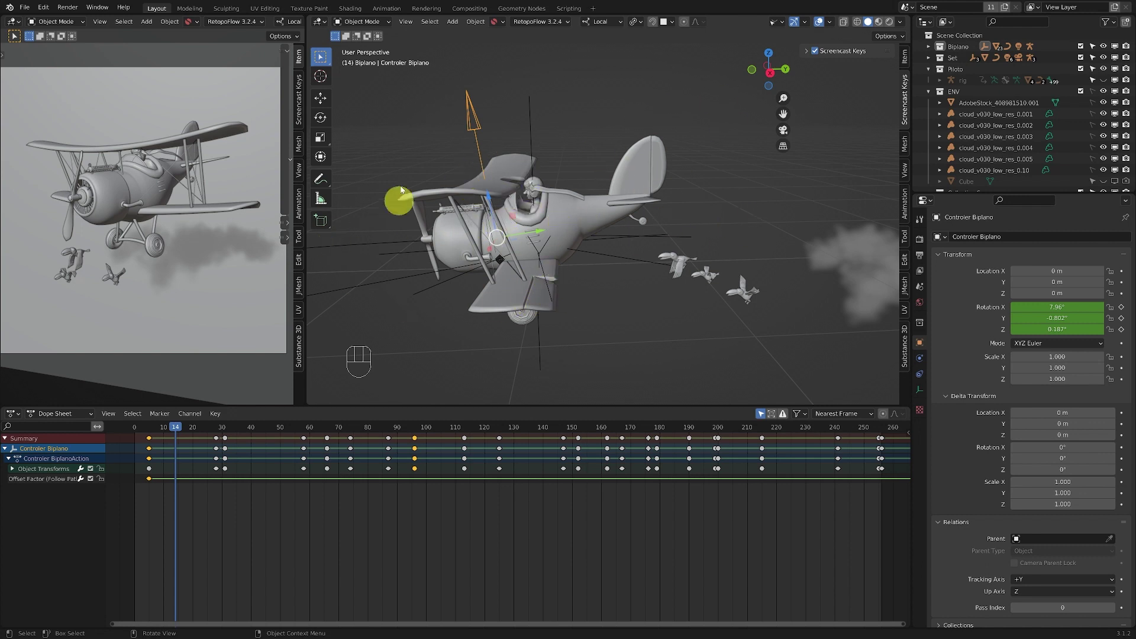
pyautogui.click(39, 479)
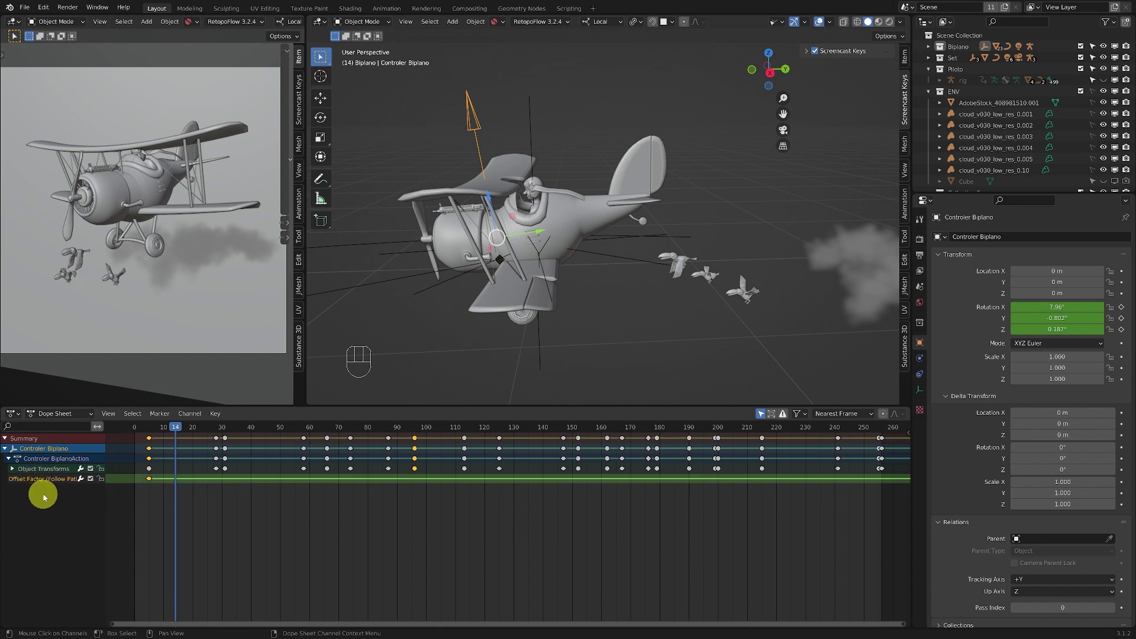
pyautogui.press('Delete')
# Select the scarf again and assign the vertex group Group to its Wave modifier.
pyautogui.moveTo(530, 184)
pyautogui.keyDown('ctrl'); pyautogui.mouseDown(button='middle')
pyautogui.moveTo(583, 174)
pyautogui.moveTo(598, 193)
pyautogui.moveTo(557, 183)
pyautogui.moveTo(527, 205)
pyautogui.moveTo(545, 207)
pyautogui.moveTo(583, 182)
pyautogui.moveTo(556, 181)
pyautogui.moveTo(489, 218)
pyautogui.moveTo(592, 194)
pyautogui.moveTo(584, 182)
pyautogui.moveTo(504, 183)
pyautogui.moveTo(578, 185)
pyautogui.moveTo(611, 163)
pyautogui.moveTo(575, 200)
pyautogui.moveTo(601, 193)
pyautogui.moveTo(543, 171)
pyautogui.mouseUp(button='middle'); pyautogui.keyUp('ctrl')
pyautogui.click(583, 182)
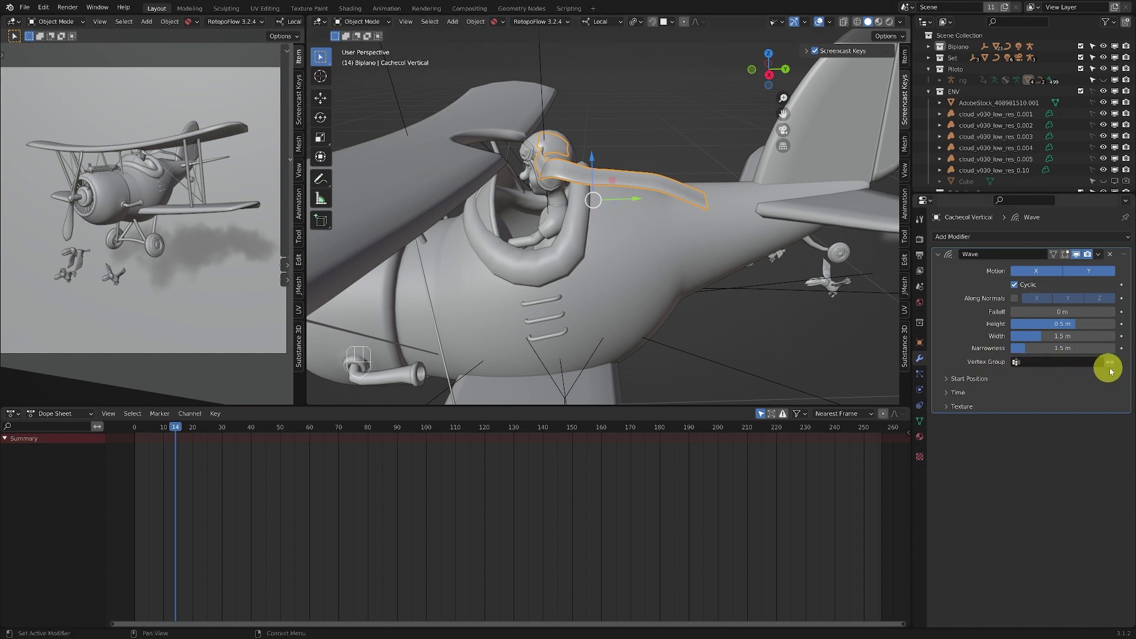
pyautogui.click(1016, 363)
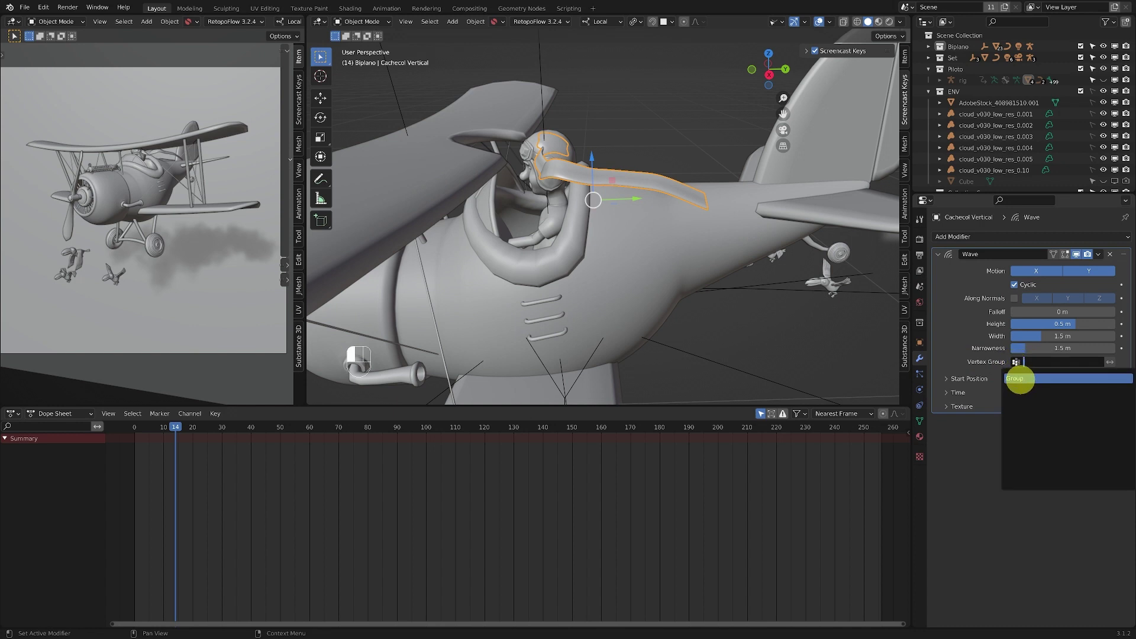
pyautogui.click(1018, 379)
# Examine the scarf's wave deformation from several angles, from the pilot's neck to the free end, alongside the Wave modifier's Start Position settings.
pyautogui.moveTo(838, 323); pyautogui.dragTo(694, 194, button='middle')
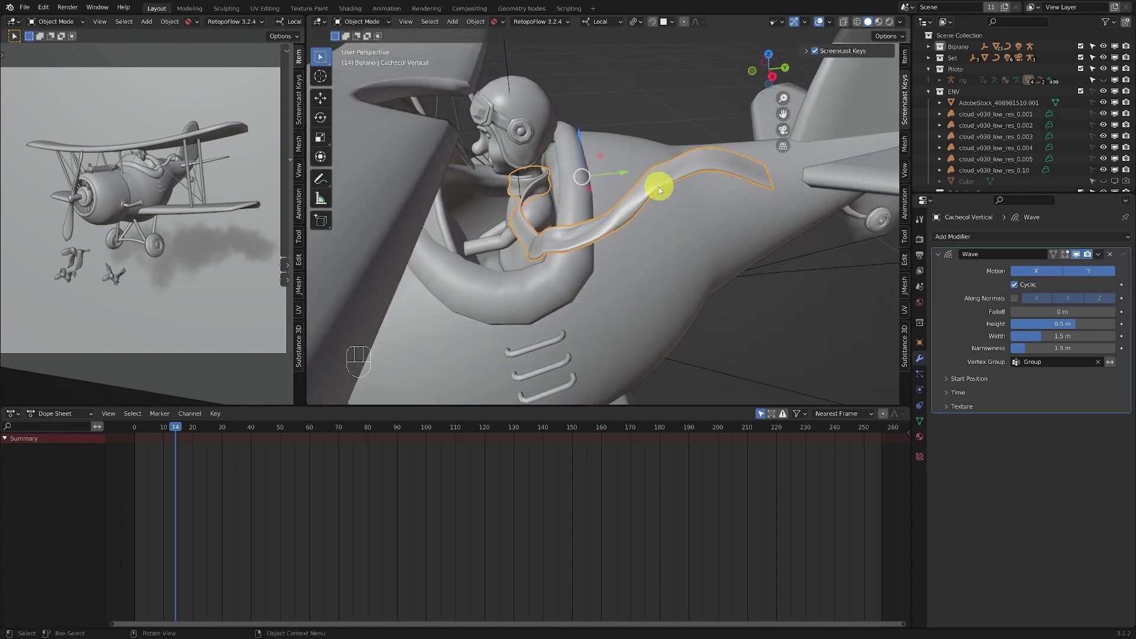
pyautogui.moveTo(680, 188); pyautogui.dragTo(525, 236, button='middle')
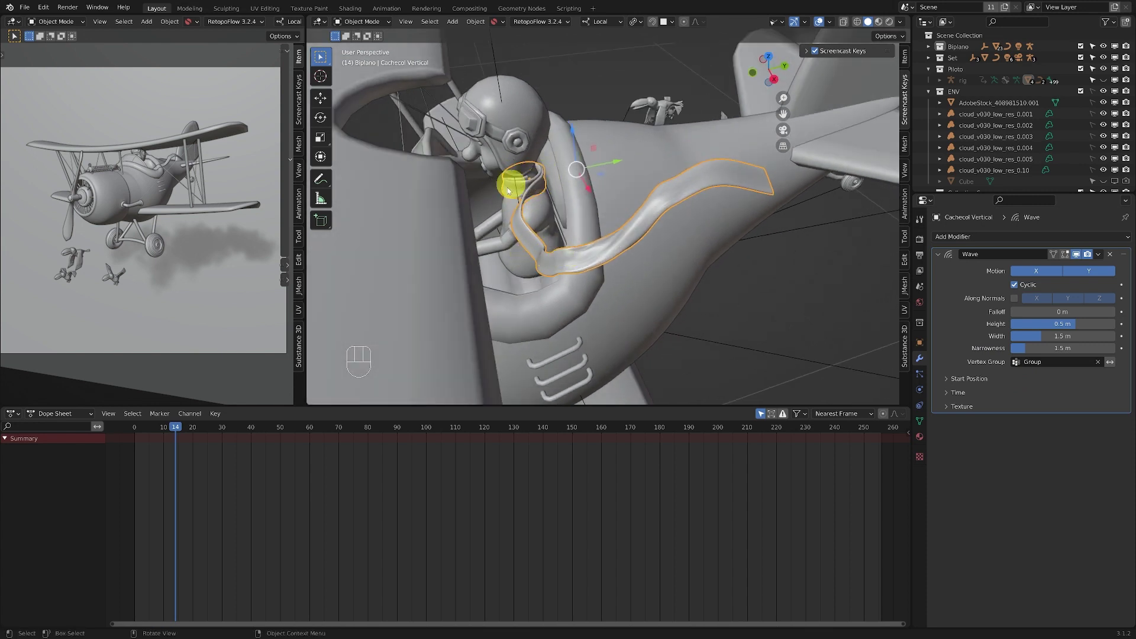
pyautogui.moveTo(534, 171)
pyautogui.mouseDown(button='middle')
pyautogui.moveTo(528, 192)
pyautogui.moveTo(513, 170)
pyautogui.mouseUp(button='middle')
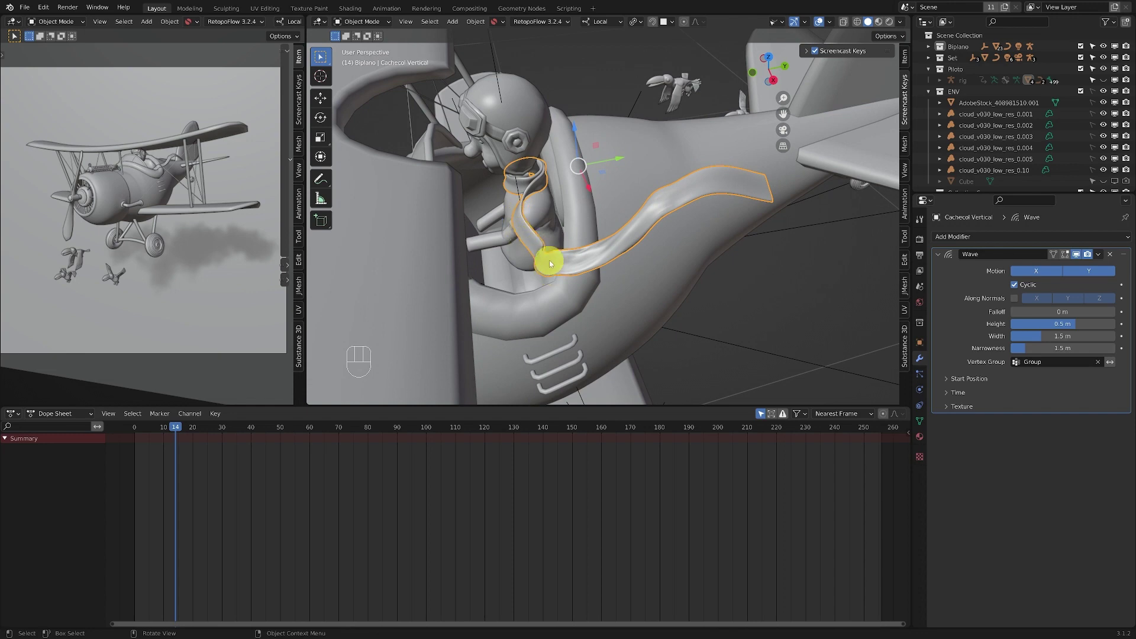
pyautogui.moveTo(549, 254); pyautogui.dragTo(817, 238, button='middle')
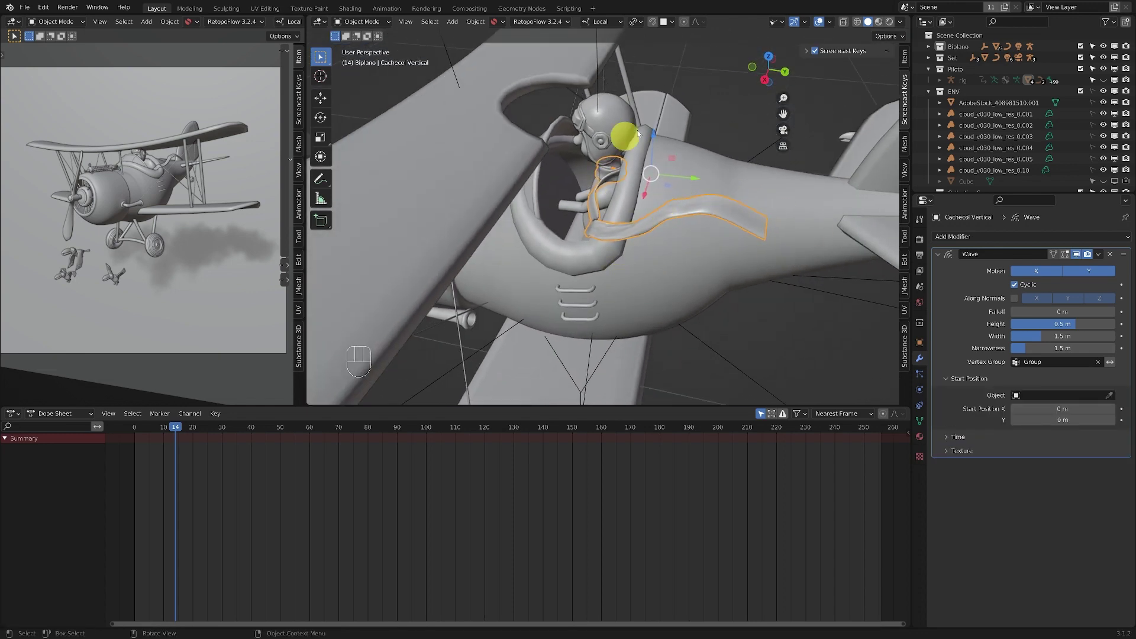
pyautogui.moveTo(690, 245); pyautogui.dragTo(608, 223, button='middle')
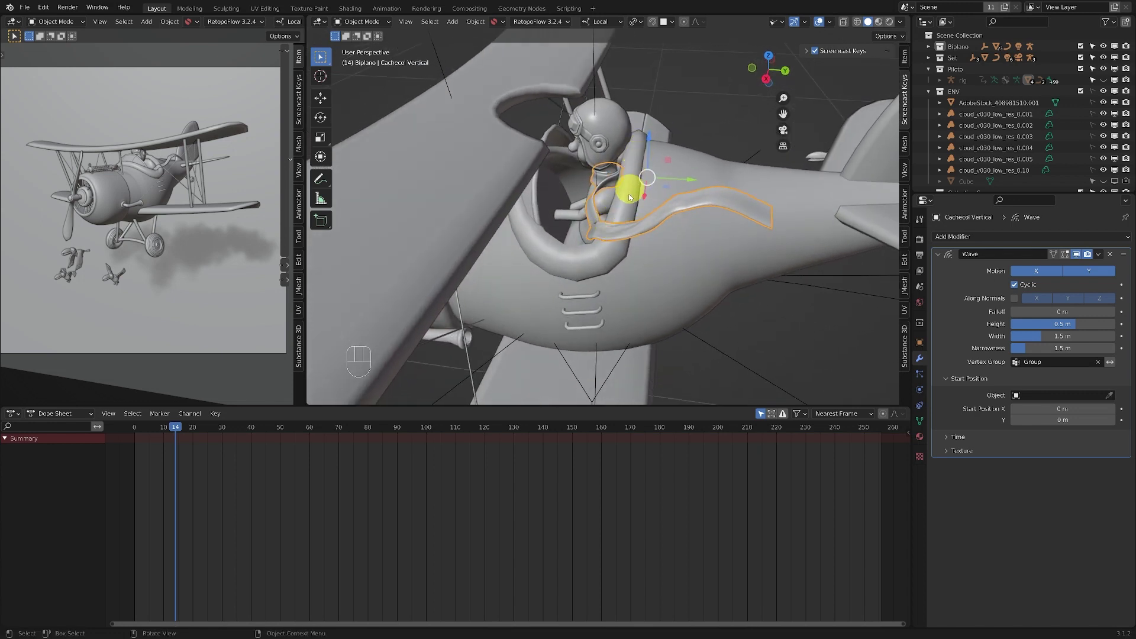
pyautogui.moveTo(719, 220); pyautogui.dragTo(755, 193, button='middle')
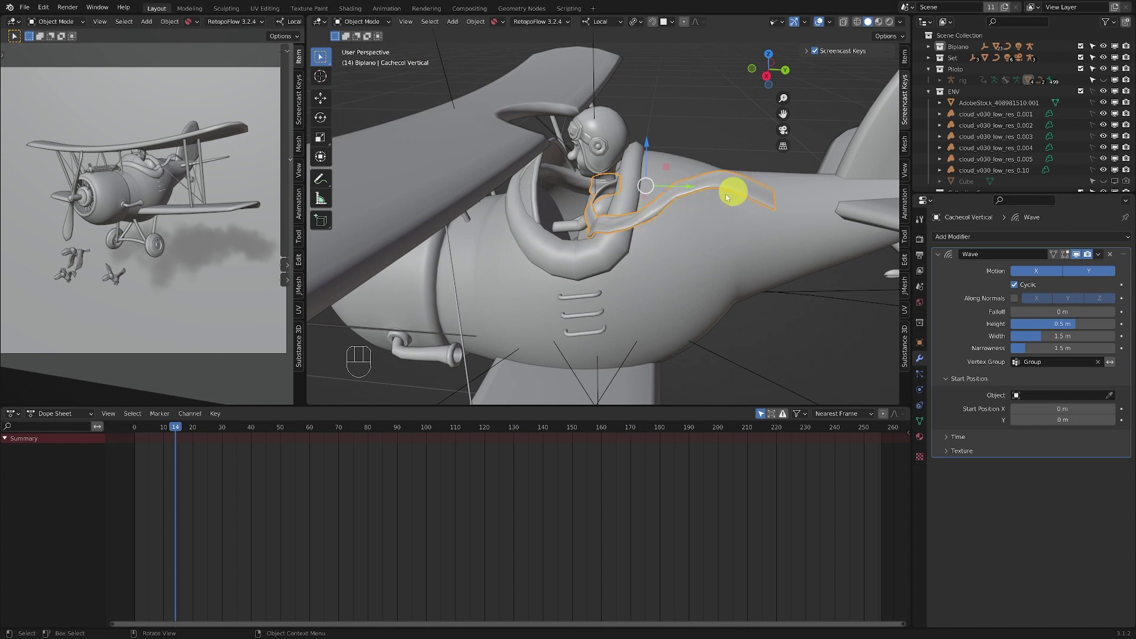
pyautogui.moveTo(695, 239); pyautogui.dragTo(733, 260, button='middle')
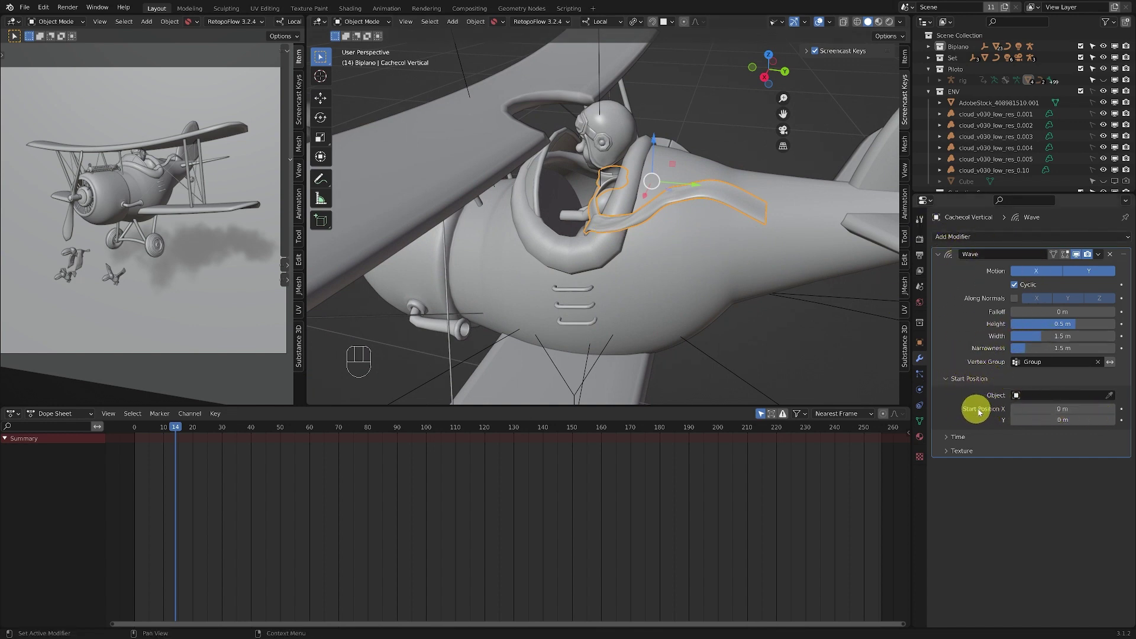
pyautogui.moveTo(655, 196); pyautogui.dragTo(635, 168, button='middle')
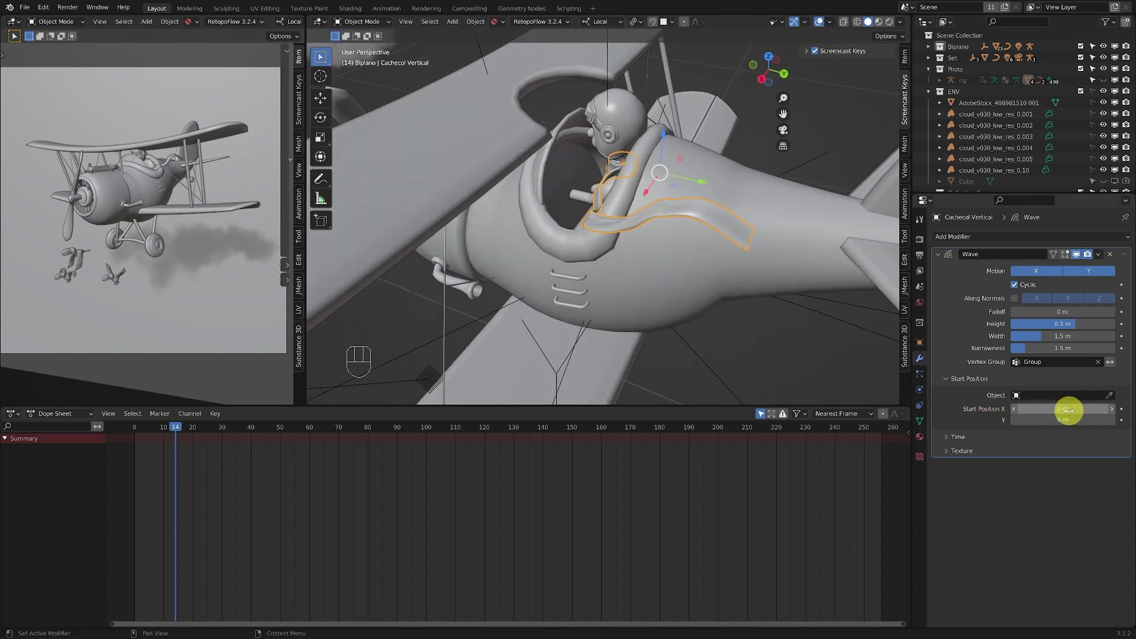
# Try a different Start Position X in the scarf's Wave modifier and restore it to 0 m.
pyautogui.moveTo(1059, 409); pyautogui.dragTo(1072, 406)
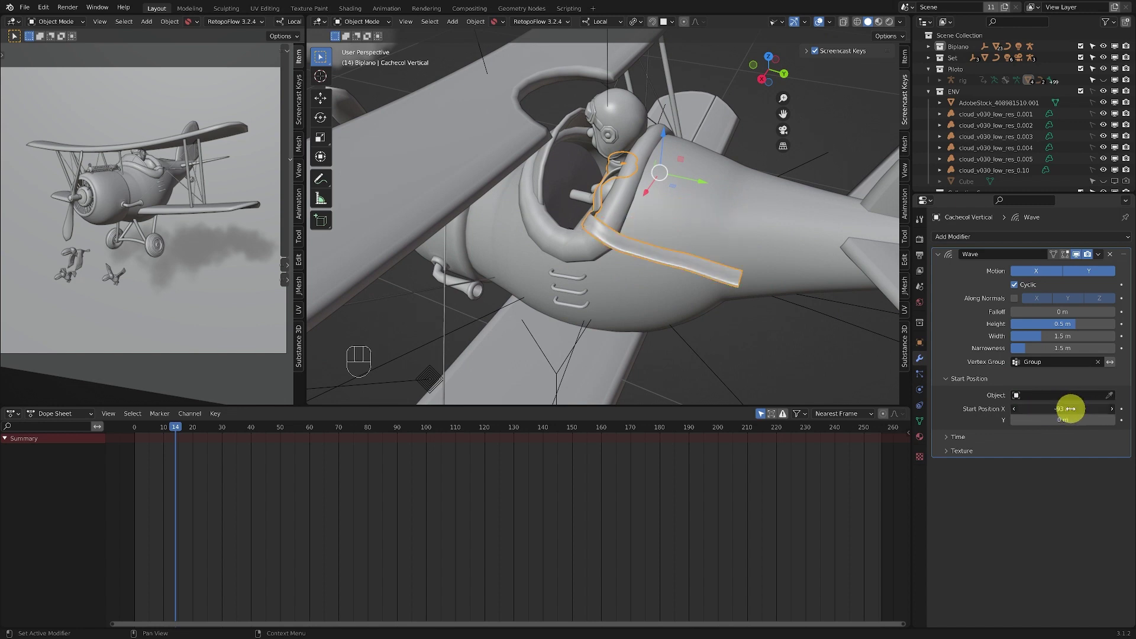
pyautogui.click(1073, 407)
pyautogui.write('0')
pyautogui.press('Return')
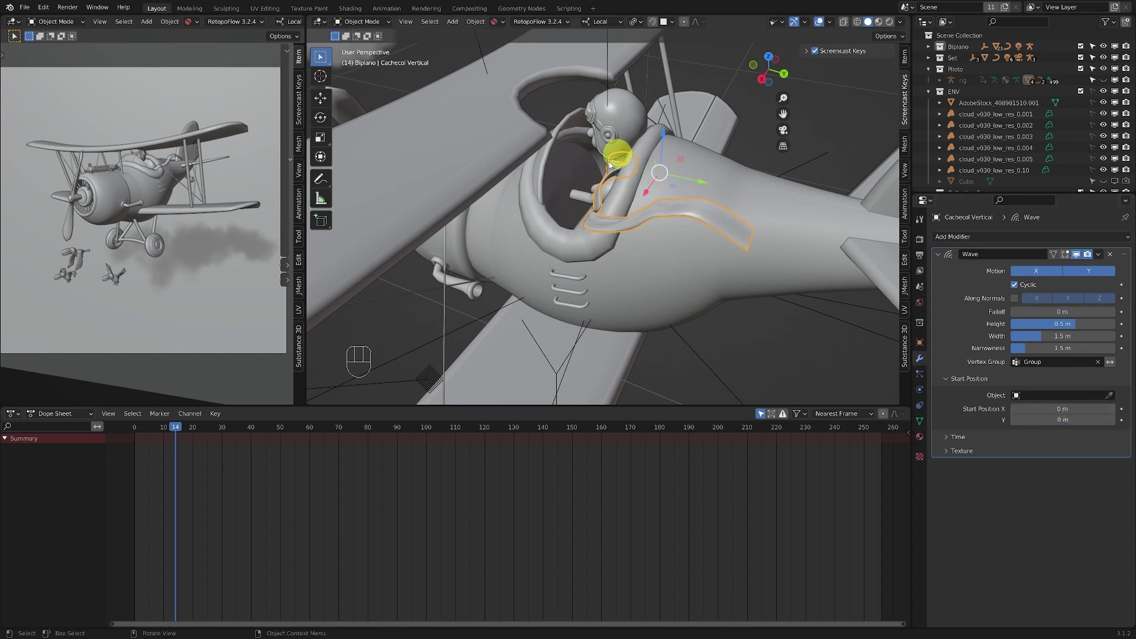
pyautogui.moveTo(576, 228); pyautogui.dragTo(624, 160, button='middle')
pyautogui.moveTo(566, 225); pyautogui.dragTo(601, 240, button='middle')
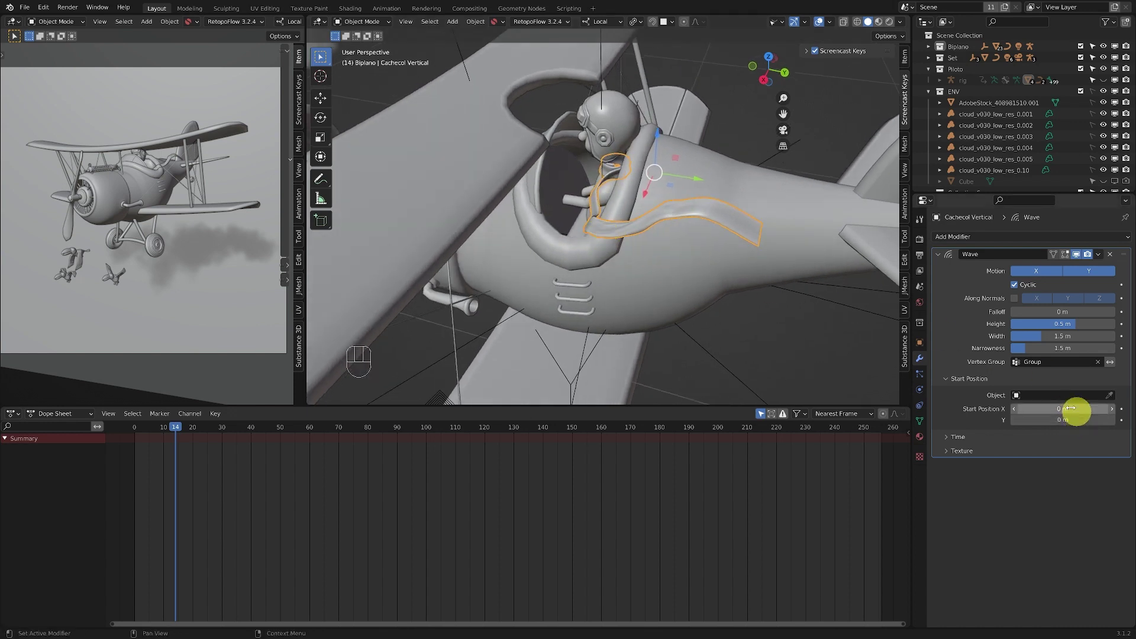
pyautogui.scroll(3, 642, 195)
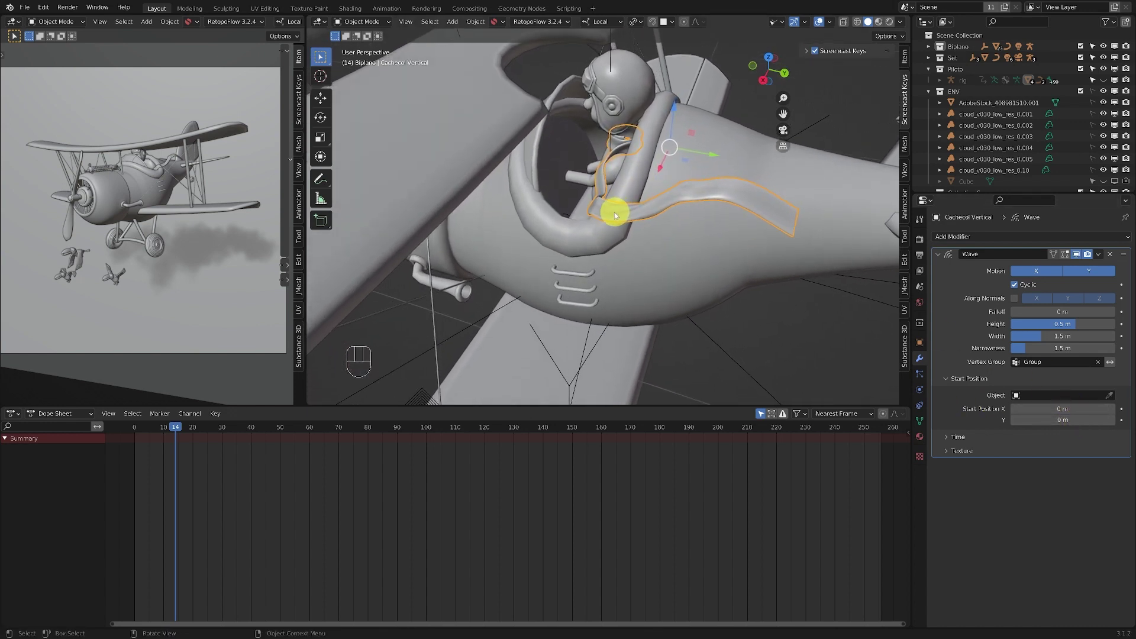
pyautogui.moveTo(622, 221); pyautogui.dragTo(621, 198, button='middle')
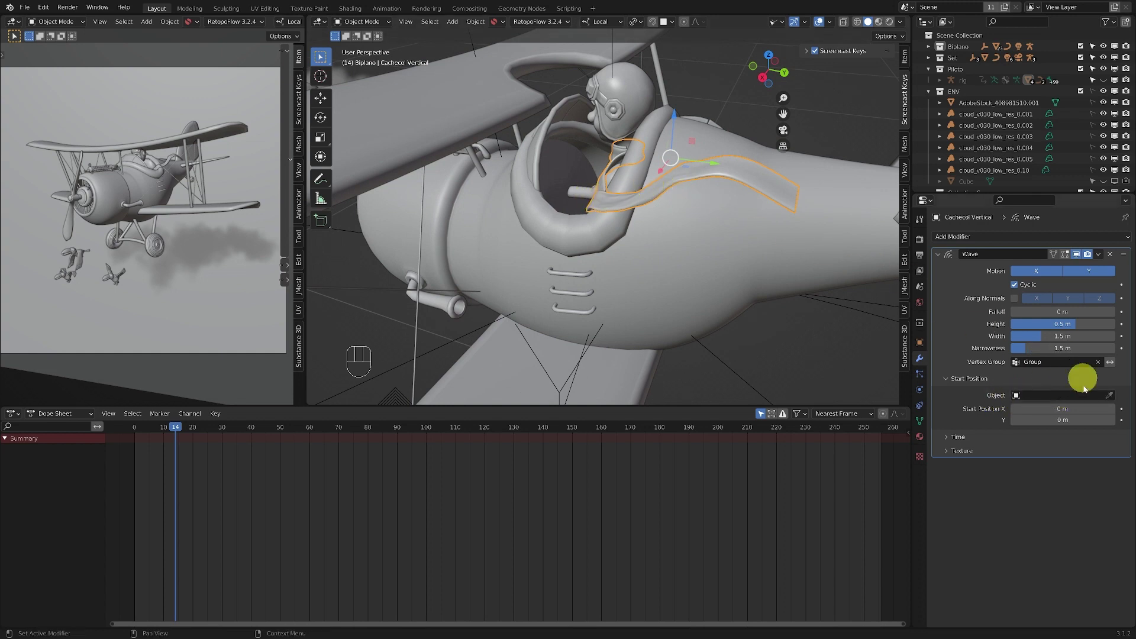
pyautogui.moveTo(615, 193); pyautogui.dragTo(613, 216, button='middle')
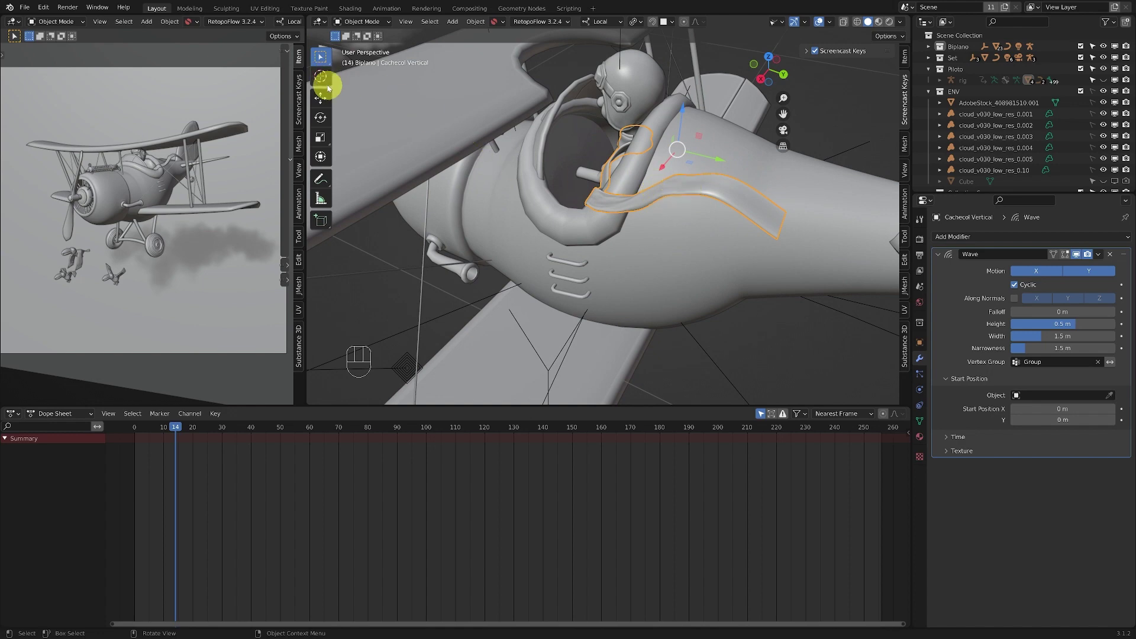
# Place the 3D cursor on the scarf where it passes over the cockpit rim.
pyautogui.click(322, 79)
pyautogui.moveTo(540, 173); pyautogui.dragTo(616, 201, button='middle')
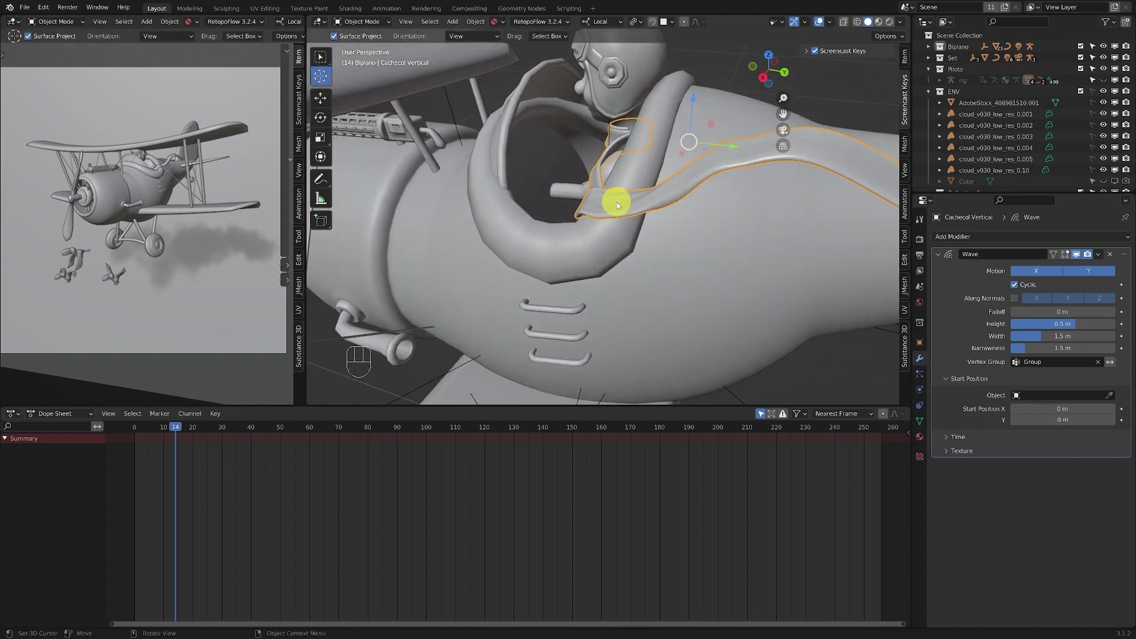
pyautogui.click(616, 208)
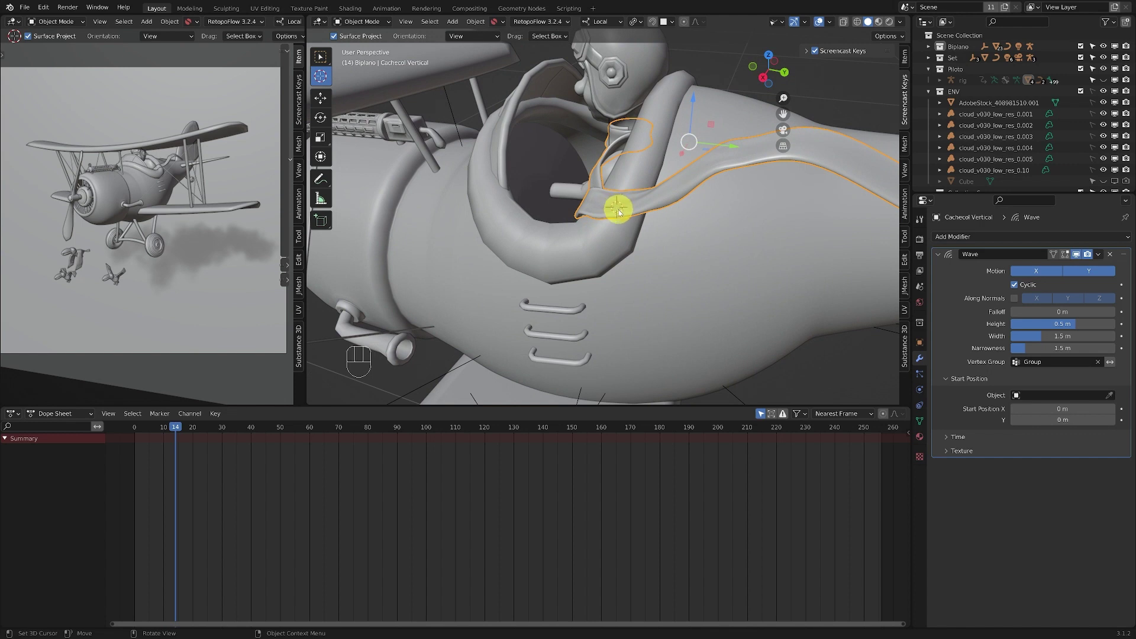
# Make Biplano the active collection and add a Plain Axes empty at the 3D cursor.
pyautogui.click(958, 47)
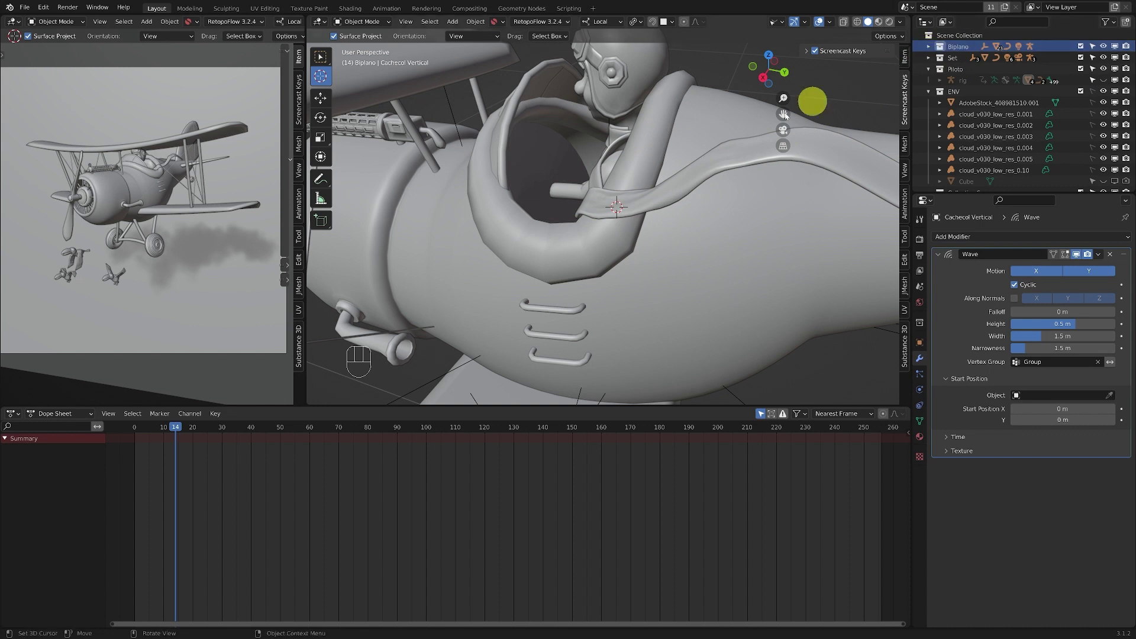
pyautogui.moveTo(615, 195); pyautogui.dragTo(602, 201, button='middle')
pyautogui.click(327, 61)
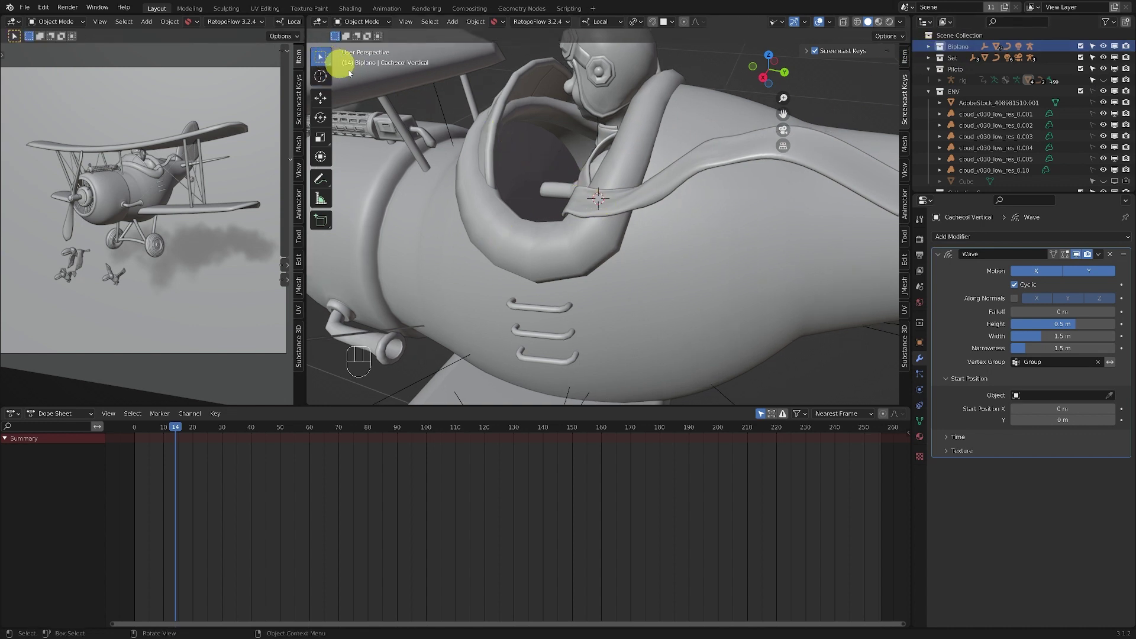
pyautogui.hotkey('shift', 'a')
pyautogui.moveTo(611, 211)
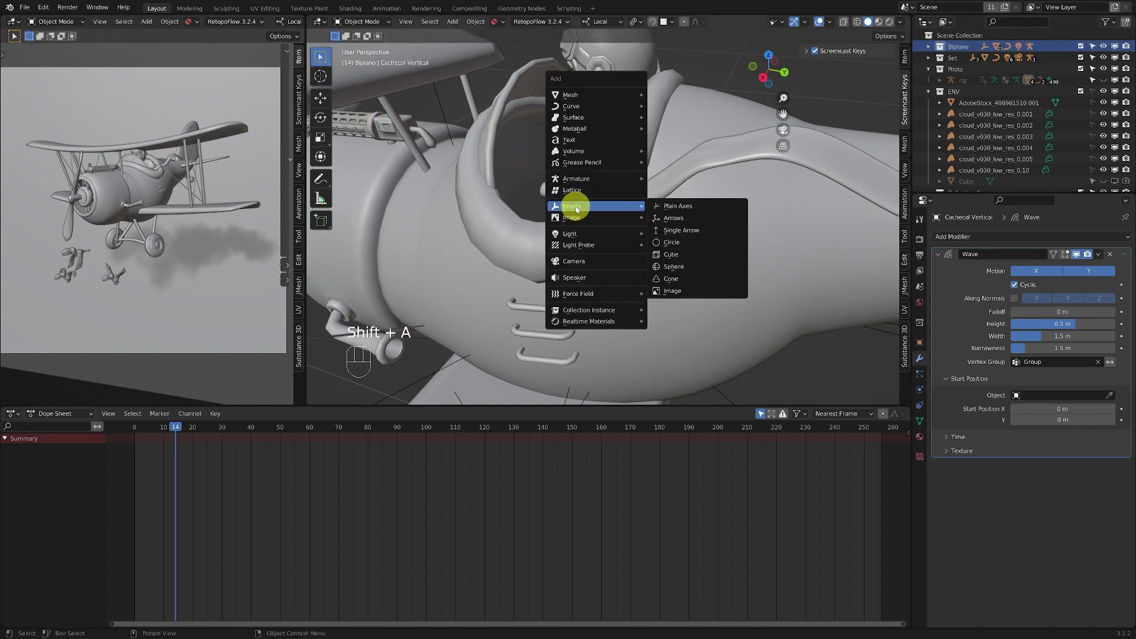
pyautogui.click(678, 207)
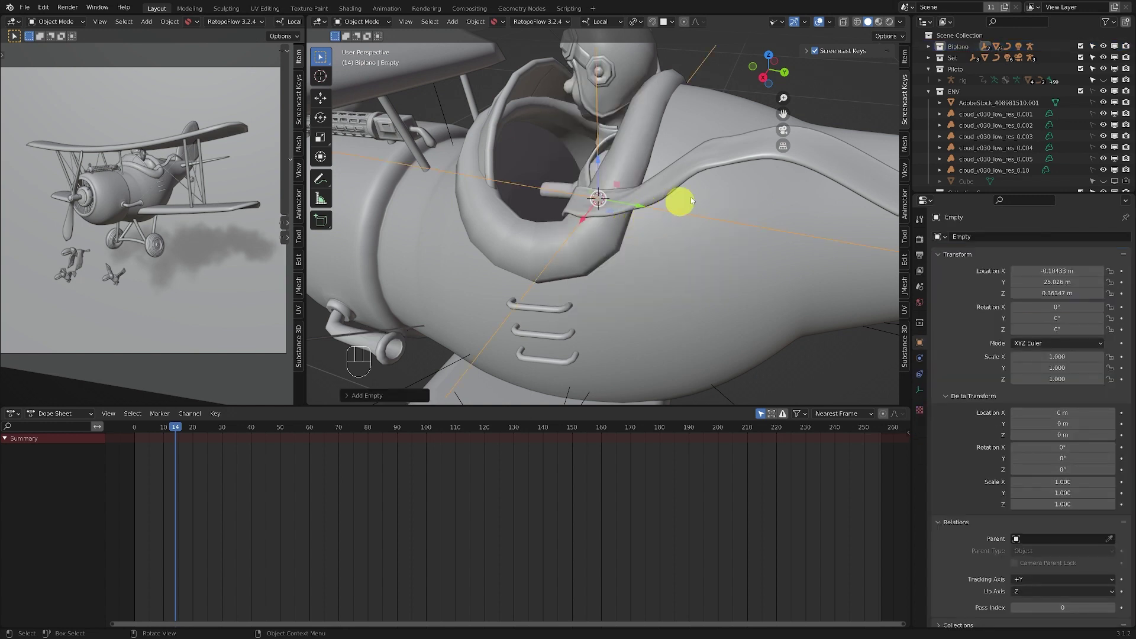
# Rename the new empty as Inicio Onda and parent it to the Biplano object.
pyautogui.press('KP_Decimal')
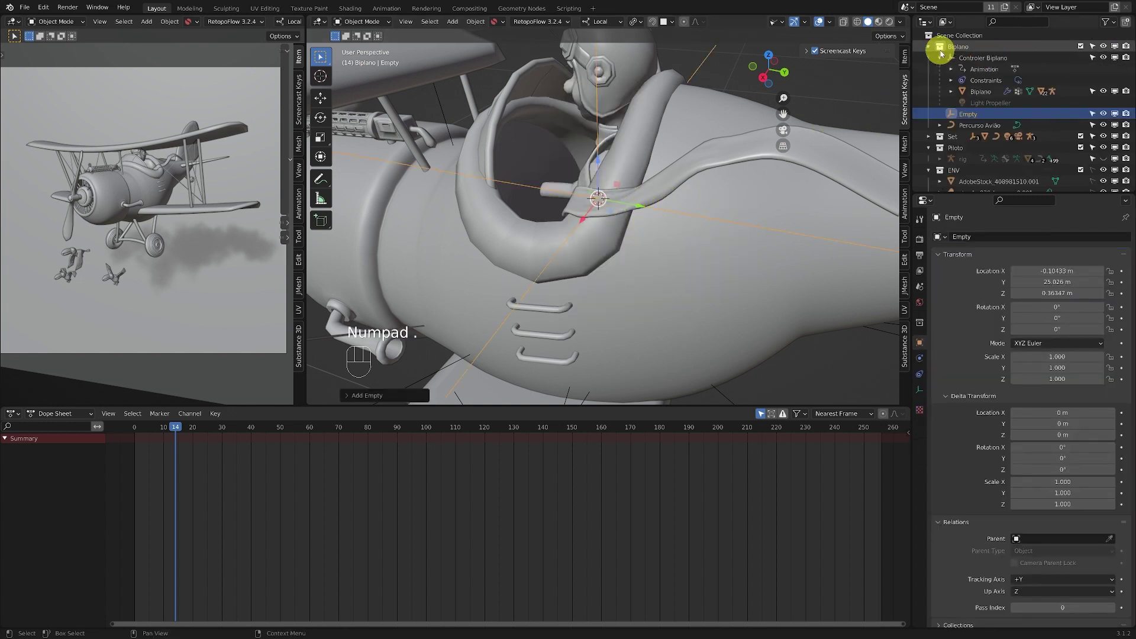
pyautogui.doubleClick(969, 113)
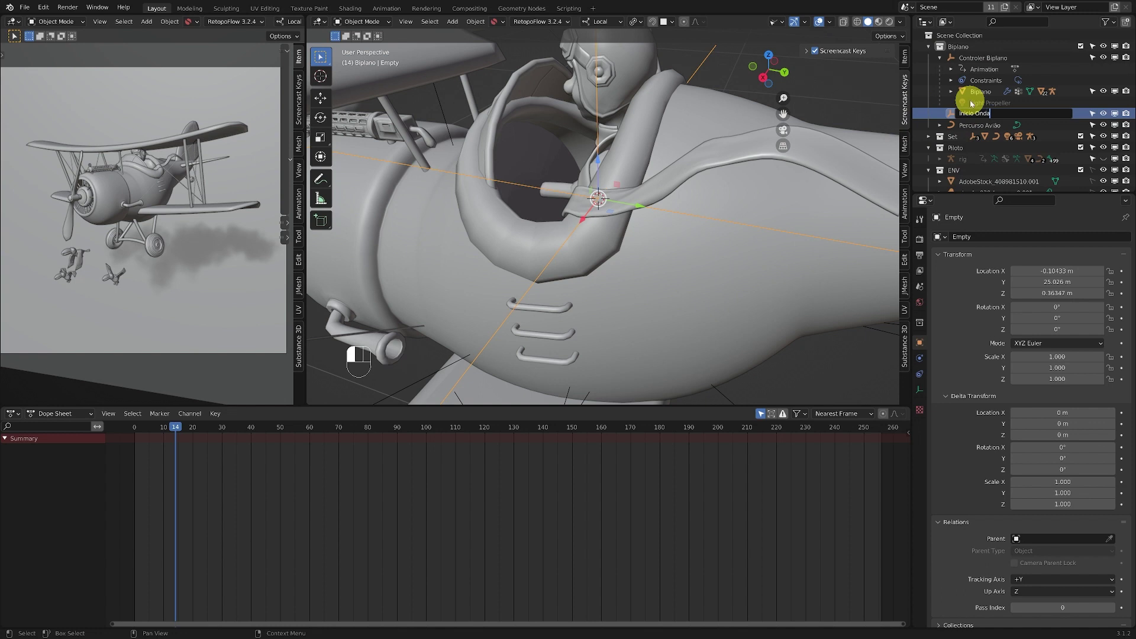
pyautogui.press('Return')
pyautogui.click(667, 250)
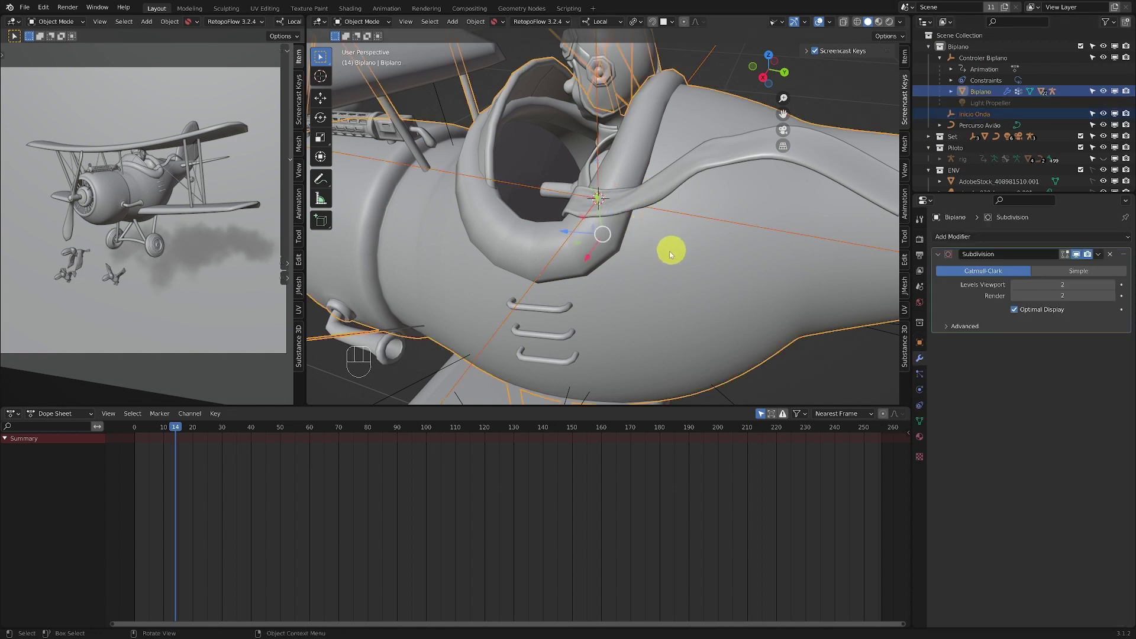
pyautogui.hotkey('ctrl', 'p')
pyautogui.click(661, 196)
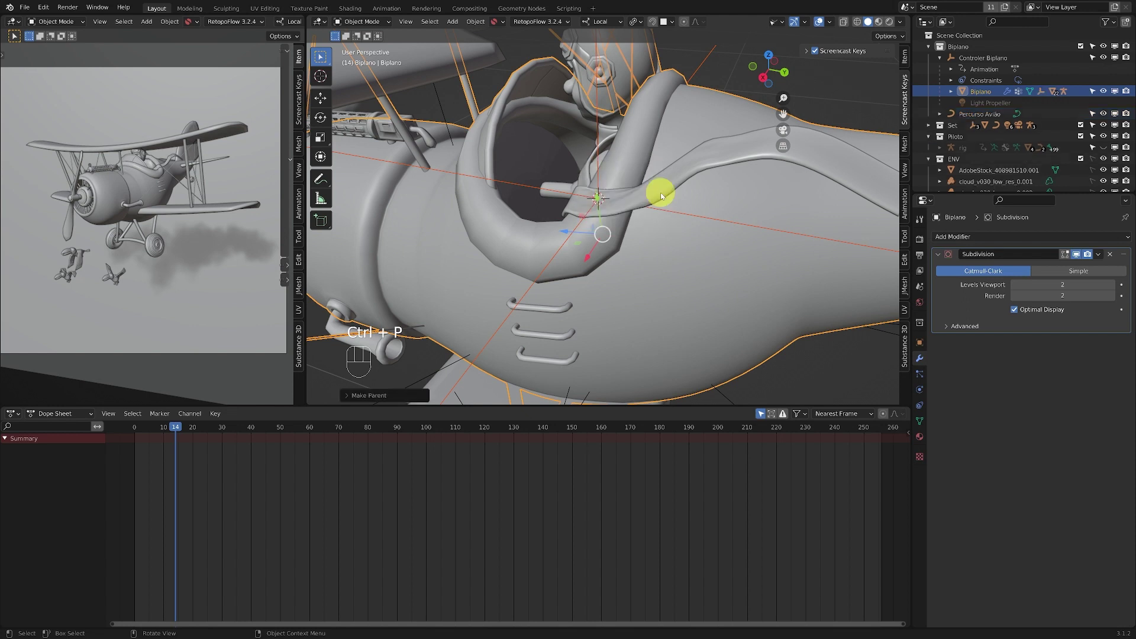
pyautogui.click(720, 281)
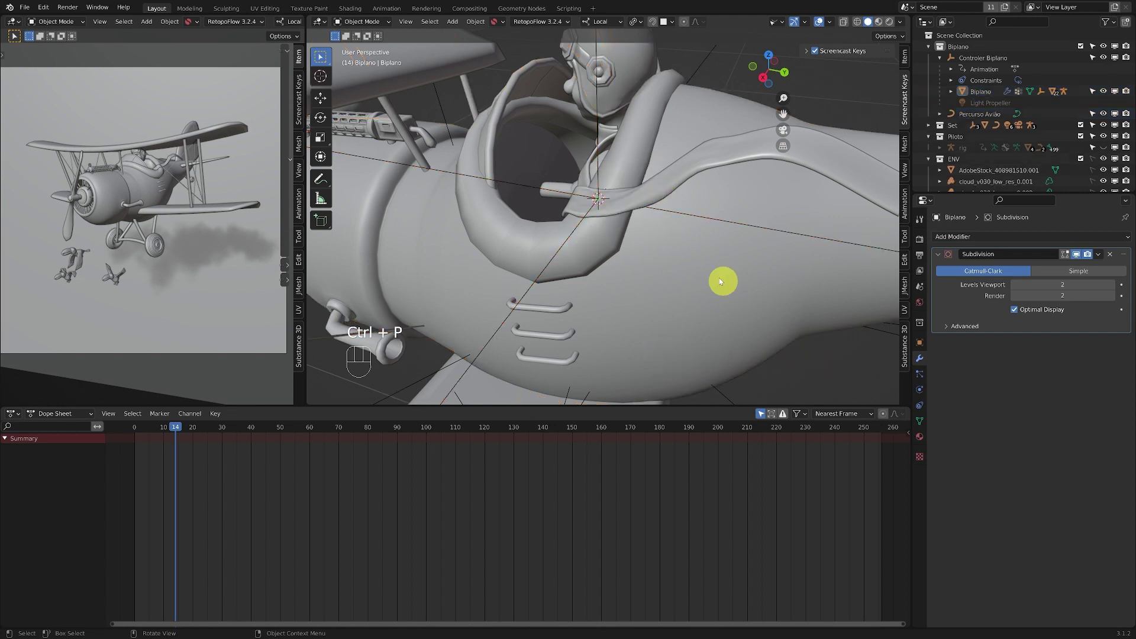
# Select the scarf, assign Inicio Onda as the Start Position object of its Wave modifier and check the motion in playback.
pyautogui.moveTo(655, 187)
pyautogui.keyDown('shift'); pyautogui.mouseDown(button='middle')
pyautogui.moveTo(621, 215)
pyautogui.moveTo(659, 180)
pyautogui.mouseUp(button='middle'); pyautogui.keyUp('shift')
pyautogui.click(642, 188)
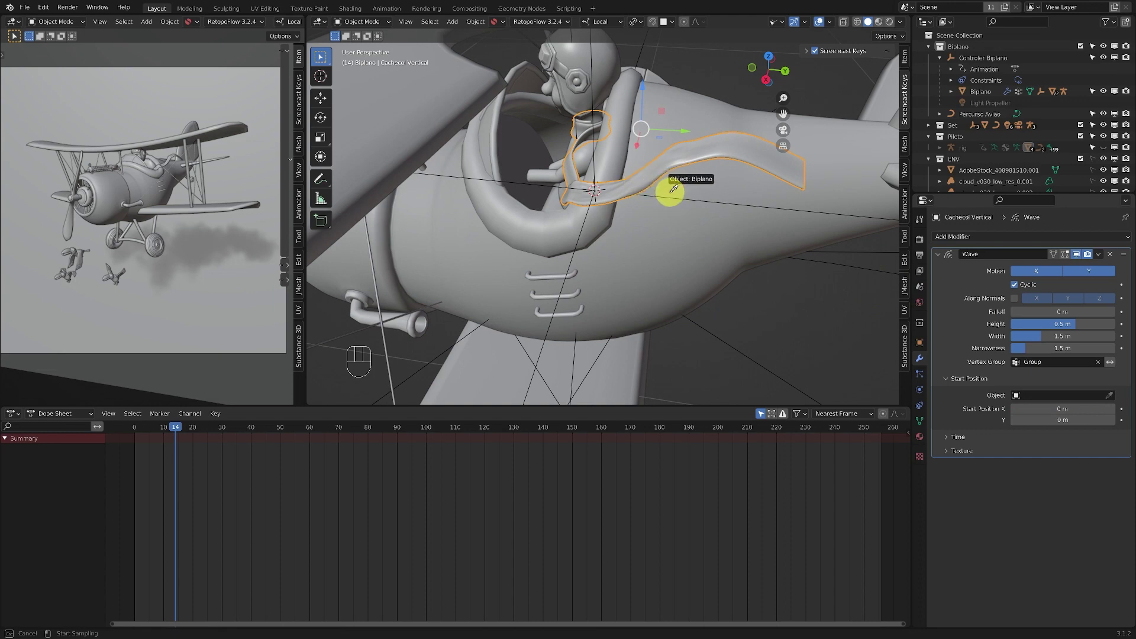
pyautogui.click(669, 193)
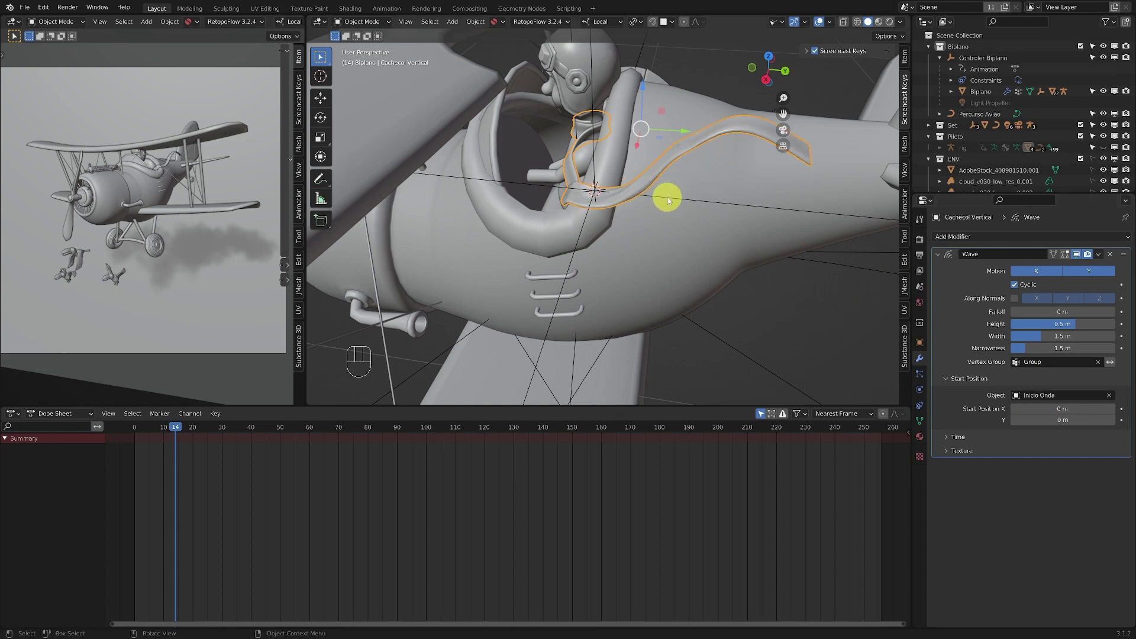
pyautogui.moveTo(629, 193); pyautogui.dragTo(595, 210, button='middle')
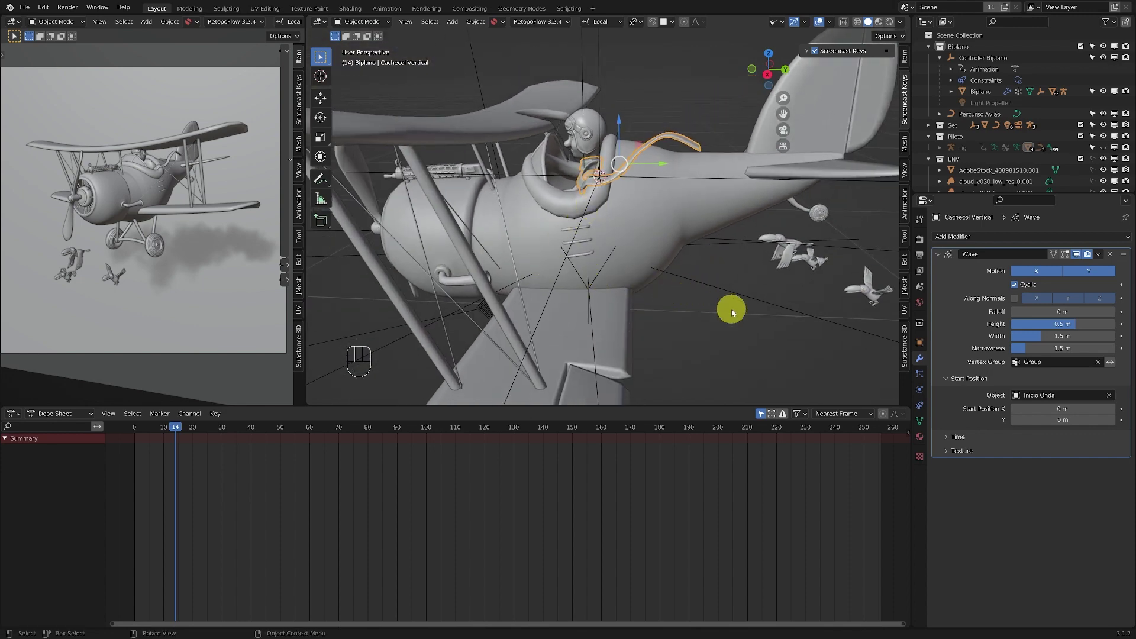
pyautogui.hotkey('shift', 'space')
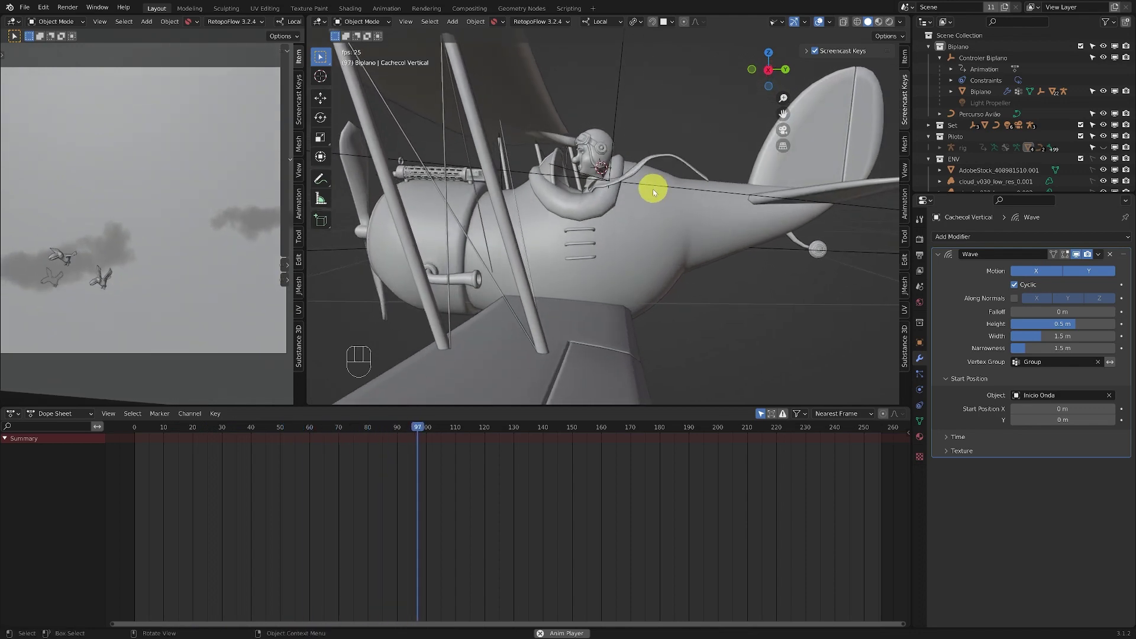
pyautogui.moveTo(649, 190); pyautogui.dragTo(607, 187, button='middle')
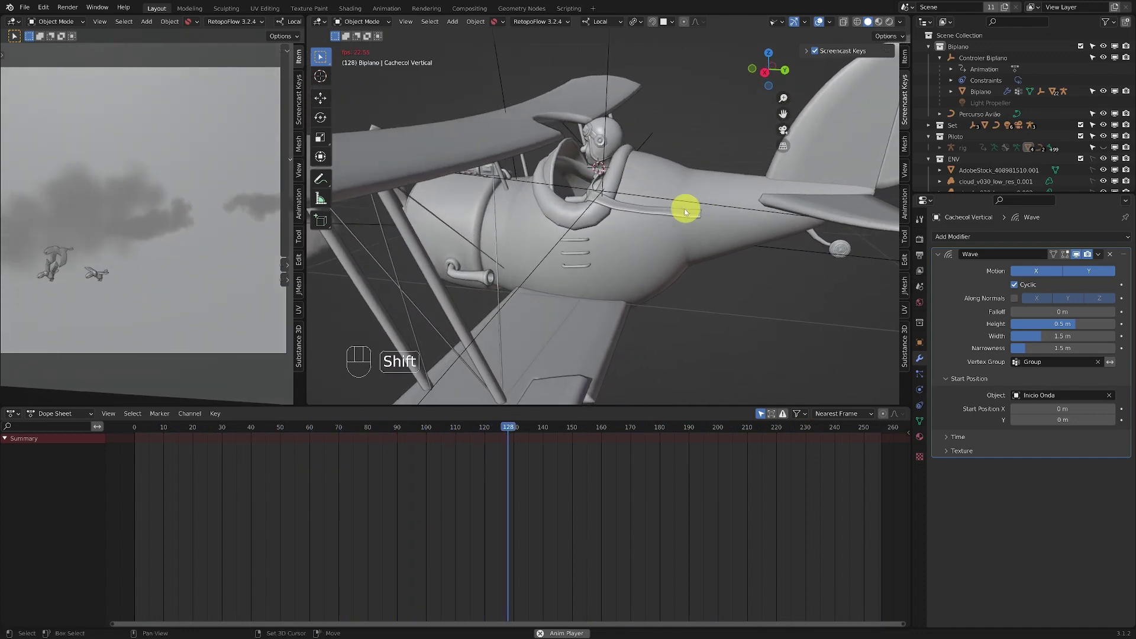
pyautogui.hotkey('shift', 'space')
# Blur the scarf's vertex weights near the cockpit rim in Weight Paint mode, and play the animation in Object Mode.
pyautogui.press('Tab')
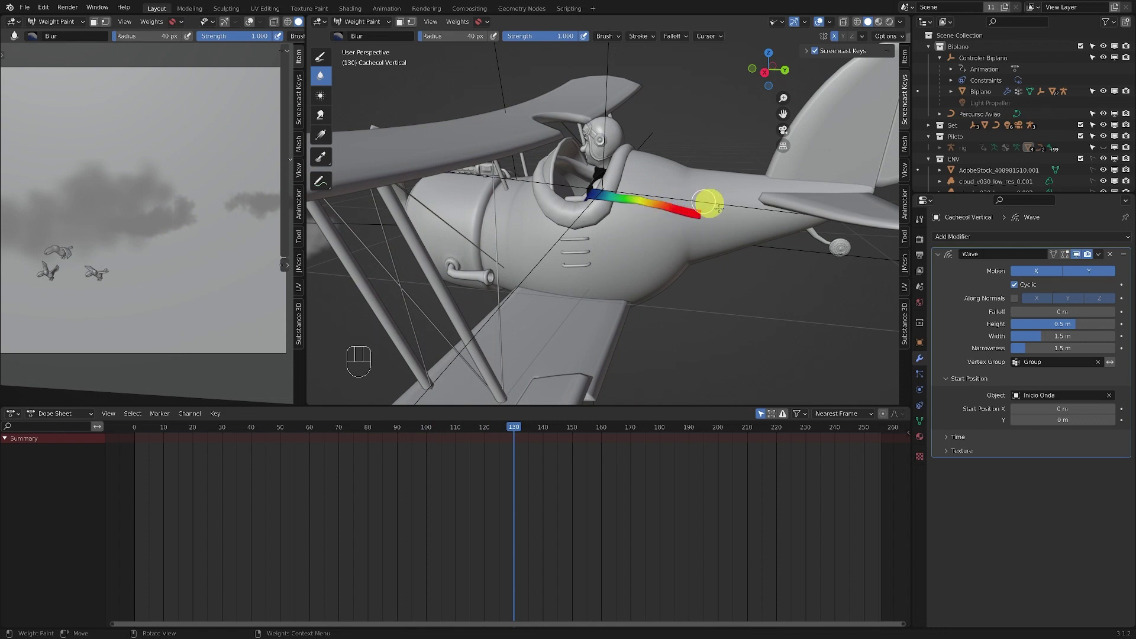
pyautogui.moveTo(697, 216); pyautogui.dragTo(698, 223, button='middle')
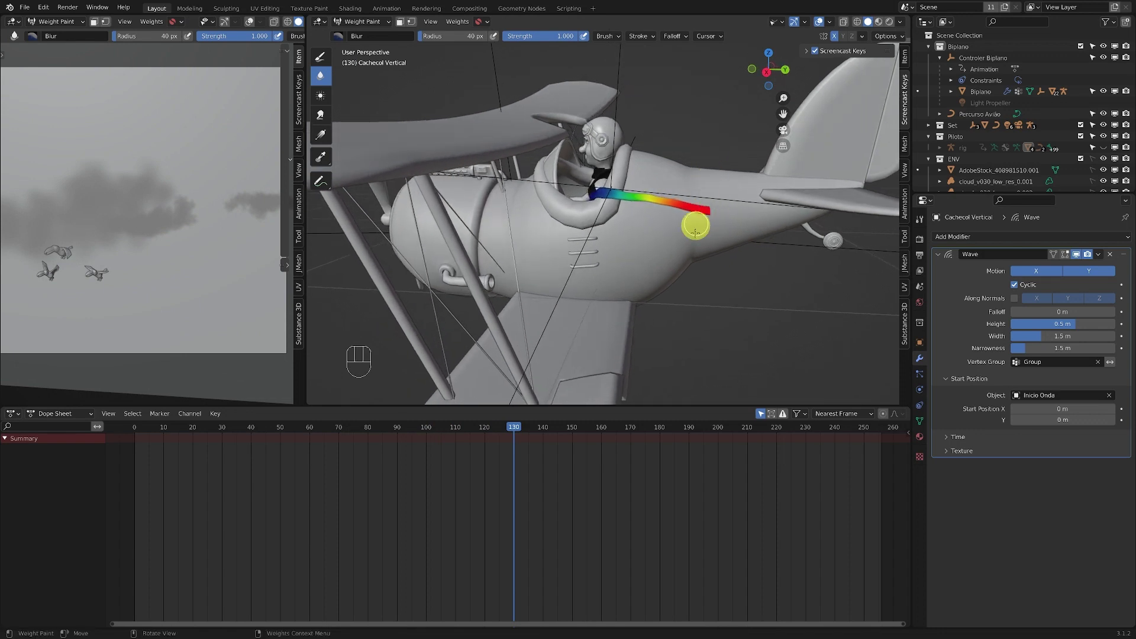
pyautogui.moveTo(604, 193); pyautogui.dragTo(630, 201)
pyautogui.moveTo(626, 194); pyautogui.dragTo(621, 193, button='middle')
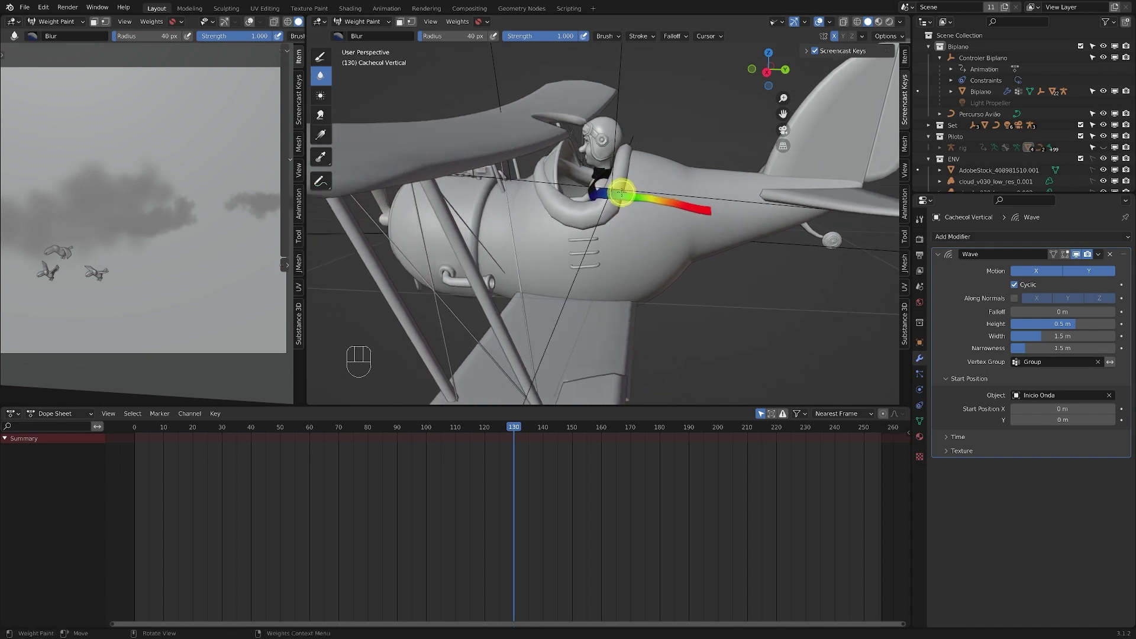
pyautogui.press('Tab')
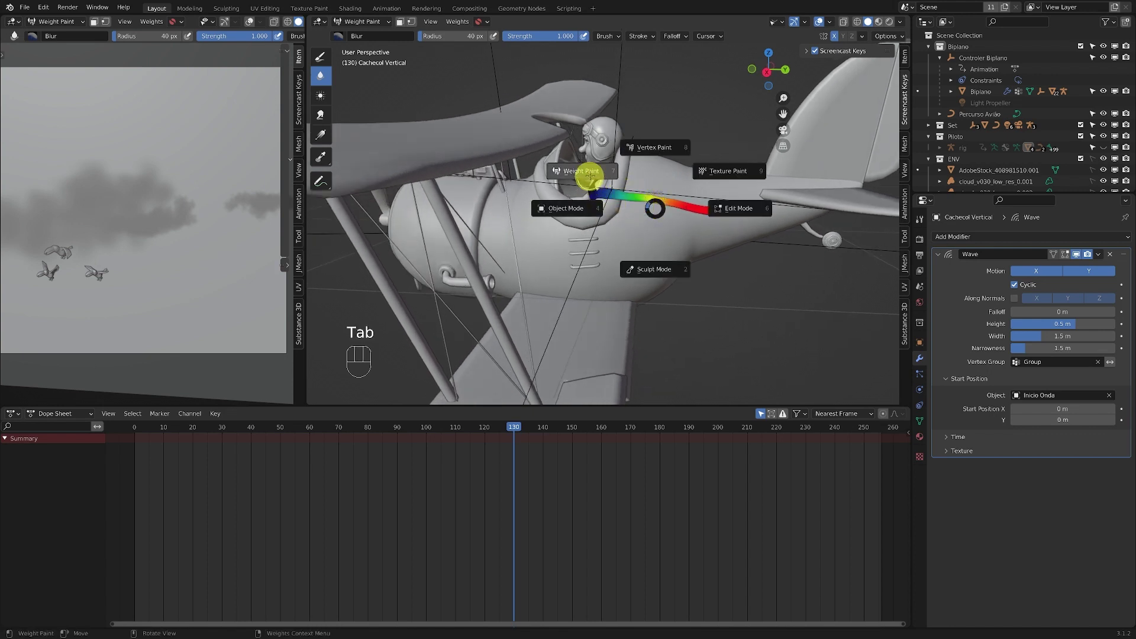
pyautogui.hotkey('shift', 'space')
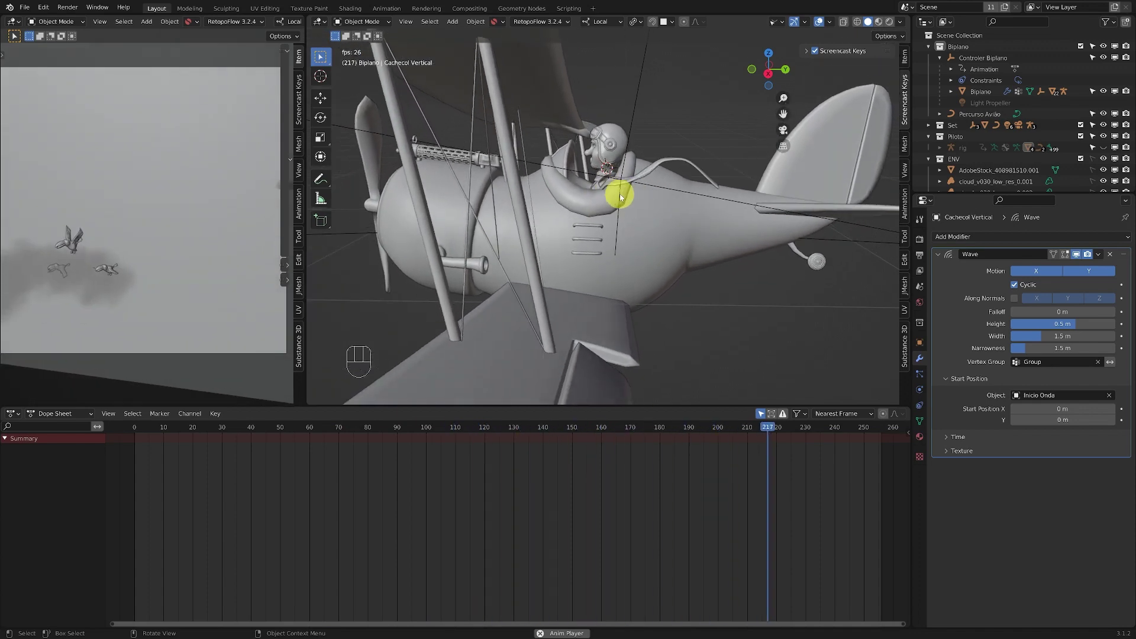
pyautogui.hotkey('shift', 'space')
pyautogui.moveTo(677, 188)
pyautogui.mouseDown(button='middle')
pyautogui.moveTo(685, 172)
pyautogui.moveTo(666, 182)
pyautogui.moveTo(664, 162)
pyautogui.moveTo(661, 175)
pyautogui.mouseUp(button='middle')
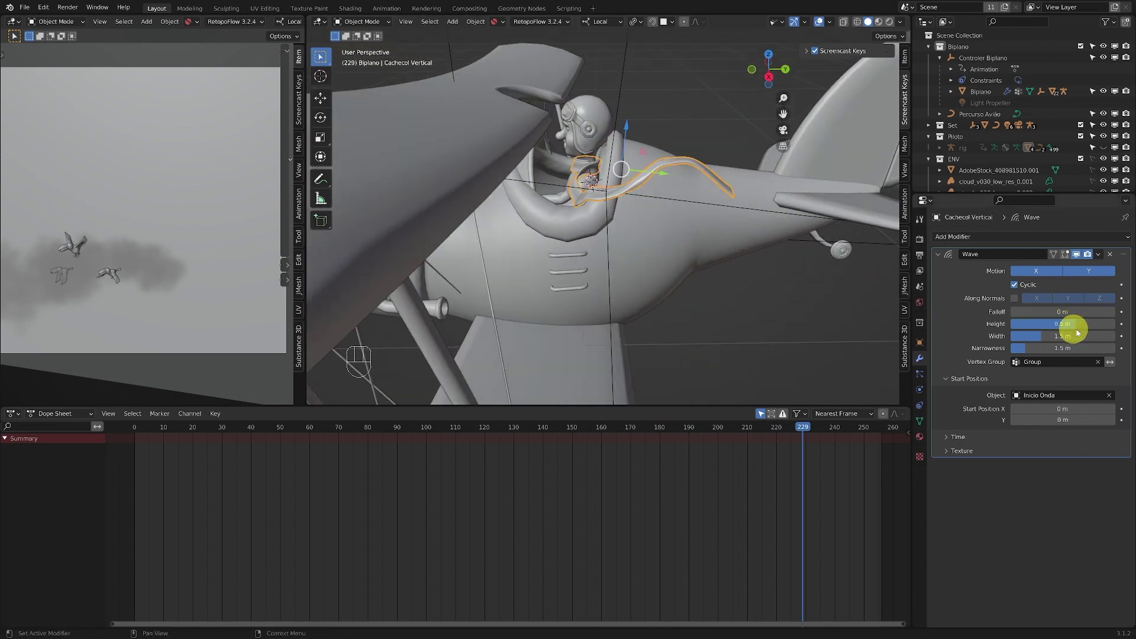
# Set the Wave modifier's Height to 0.26 m while the animation plays.
pyautogui.hotkey('shift', 'space')
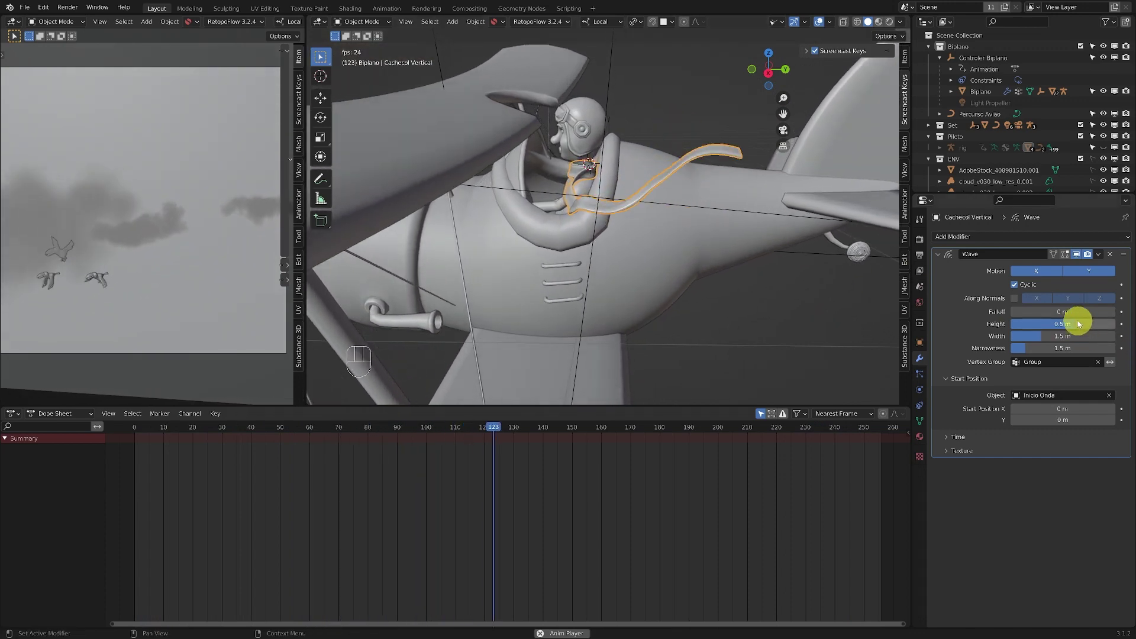
pyautogui.moveTo(1098, 324)
pyautogui.mouseDown()
pyautogui.moveTo(1071, 324)
pyautogui.moveTo(1083, 324)
pyautogui.mouseUp()
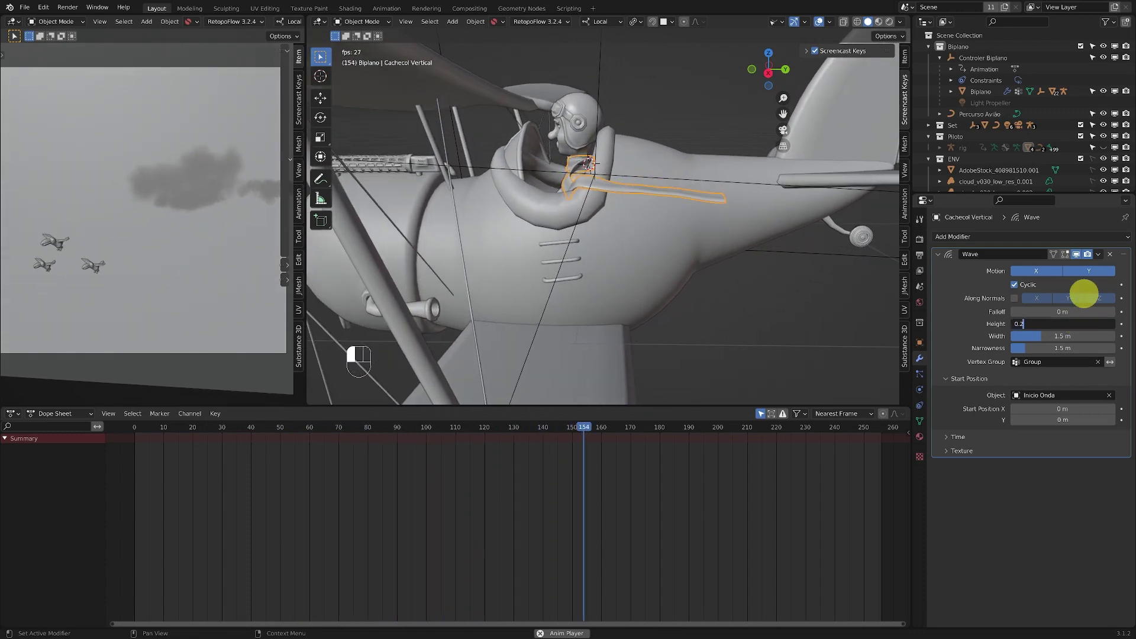
pyautogui.press('Return')
pyautogui.press('Pause')
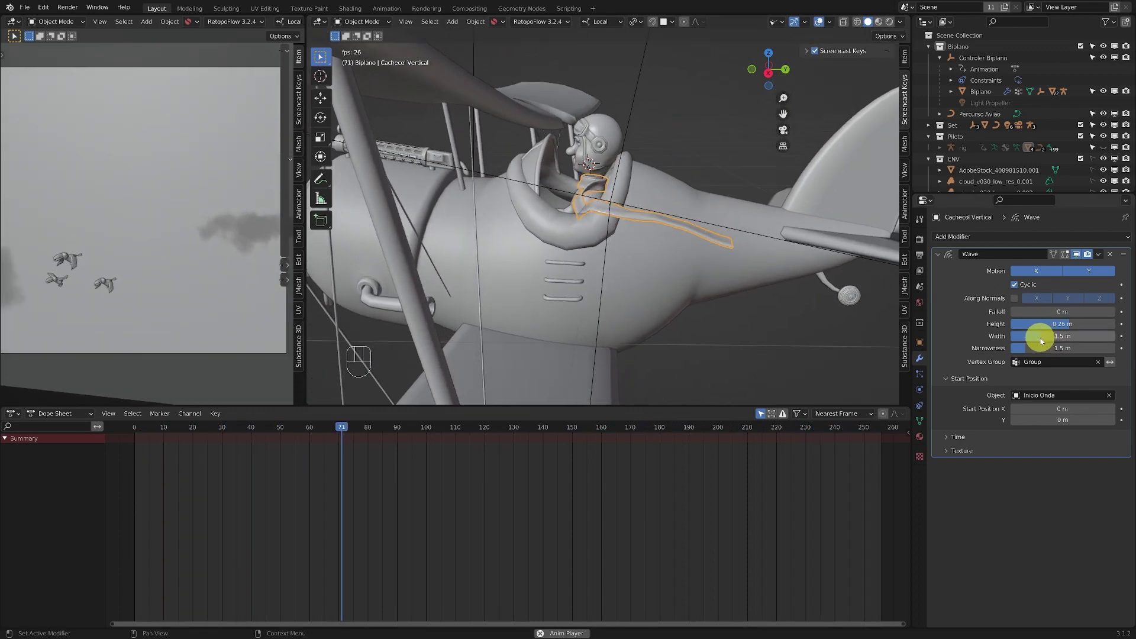
# Try a Width of 1.1 m in the Wave modifier and settle on 0.41 m.
pyautogui.keyDown('shift'); pyautogui.moveTo(1041, 342); pyautogui.dragTo(878, 325); pyautogui.keyUp('shift')
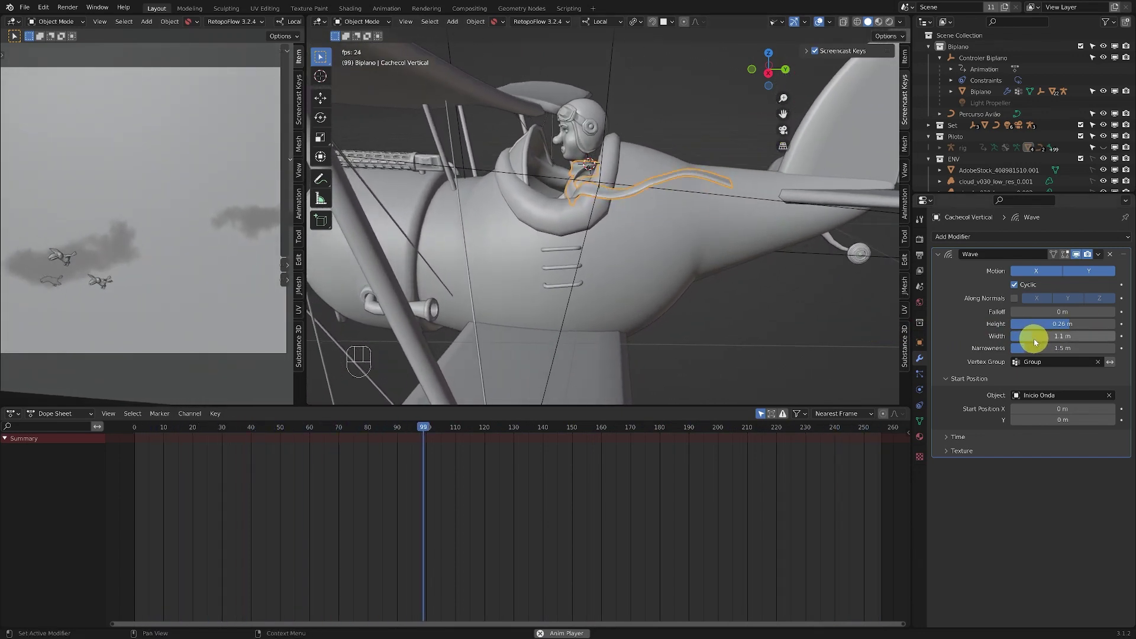
pyautogui.moveTo(1036, 342); pyautogui.dragTo(1064, 336)
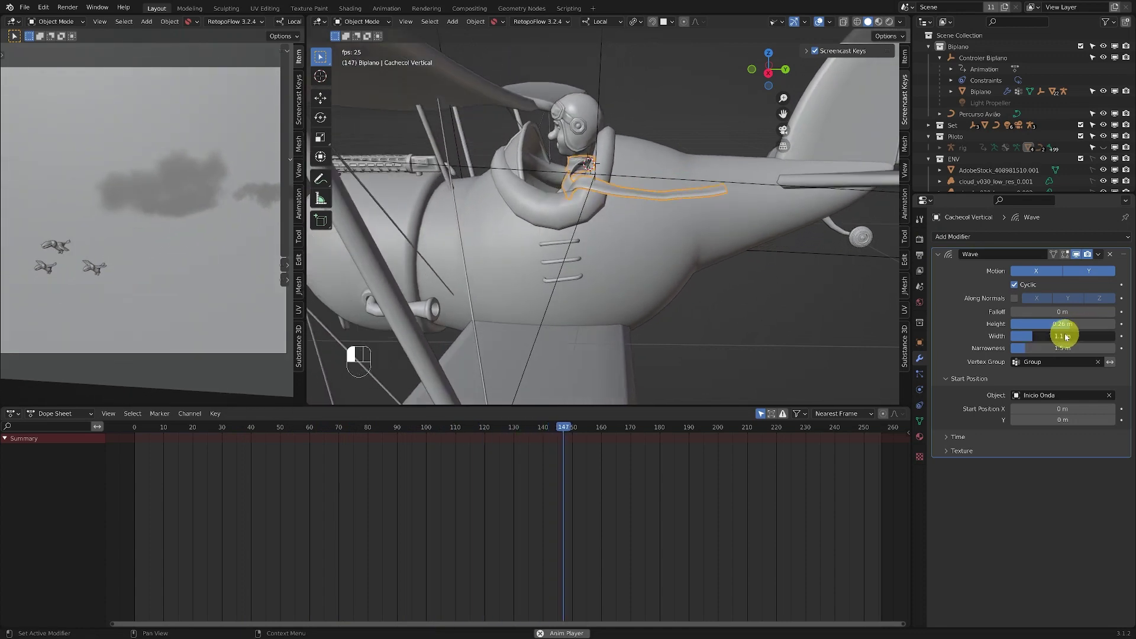
pyautogui.write('0.41')
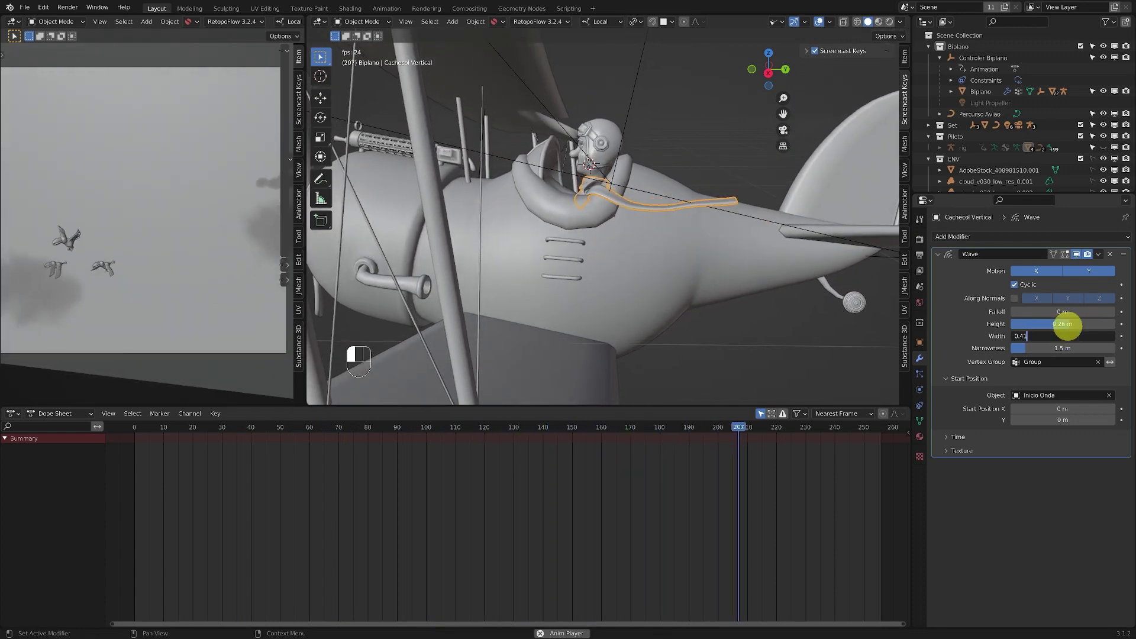
pyautogui.click(1067, 325)
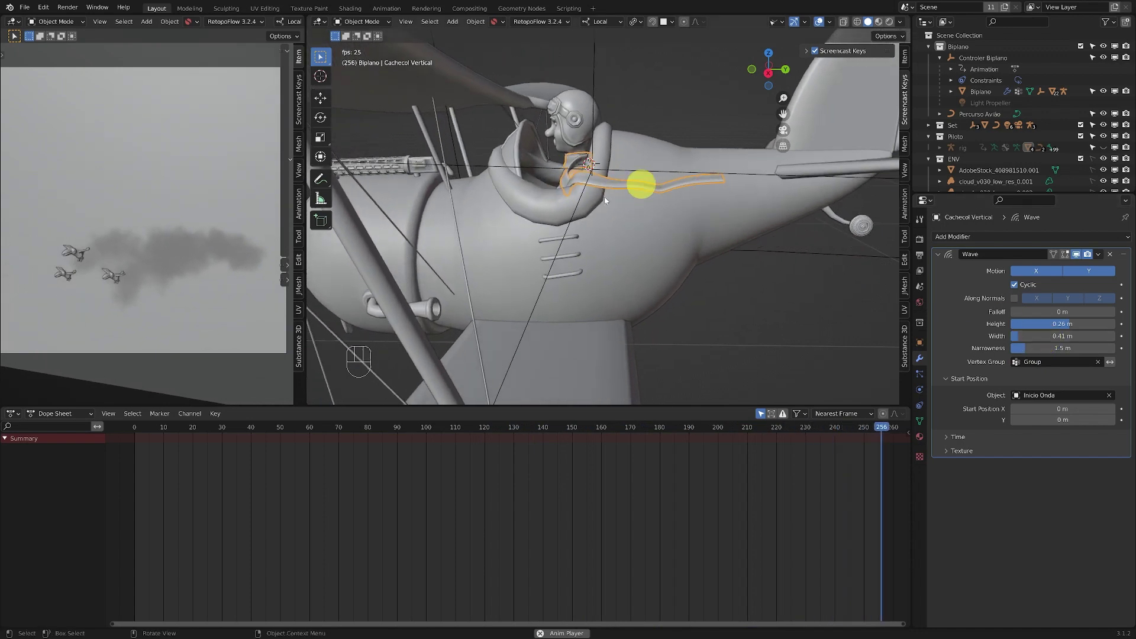
# Set the Wave modifier's Narrowness to 4.5 m.
pyautogui.keyDown('shift'); pyautogui.click(1035, 351); pyautogui.keyUp('shift')
pyautogui.click(1074, 347)
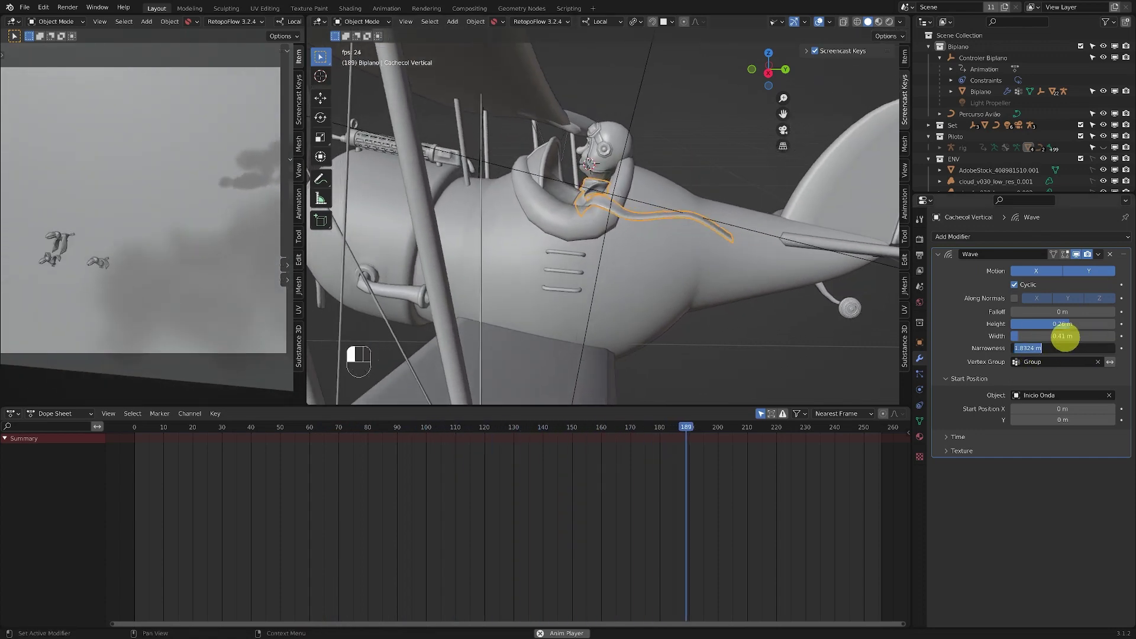
pyautogui.write('4')
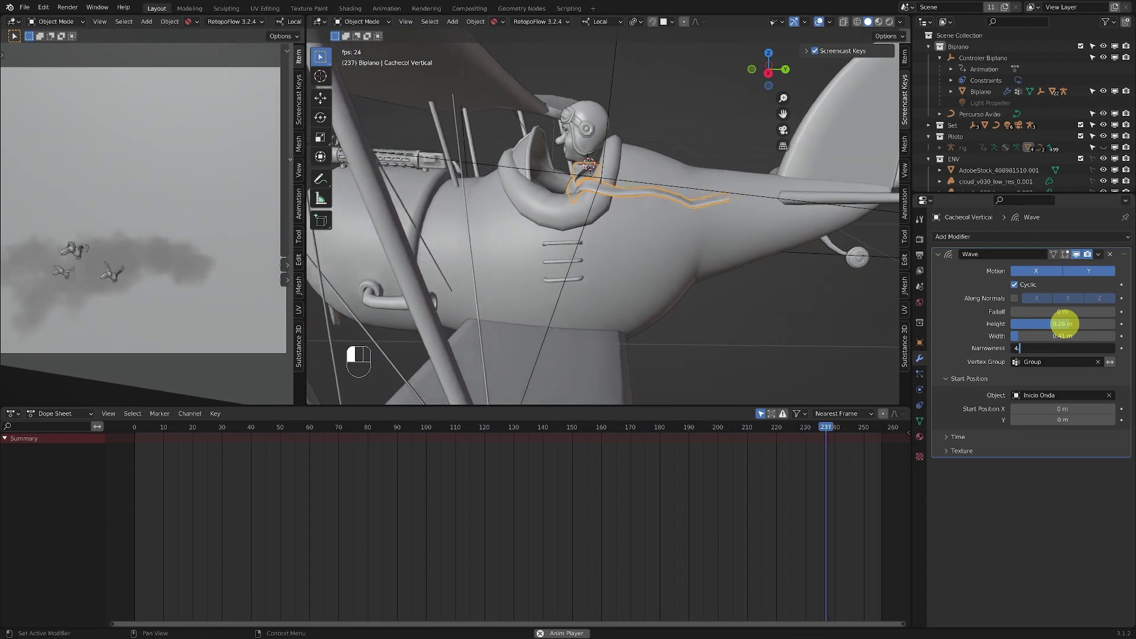
pyautogui.write('.5')
pyautogui.press('Return')
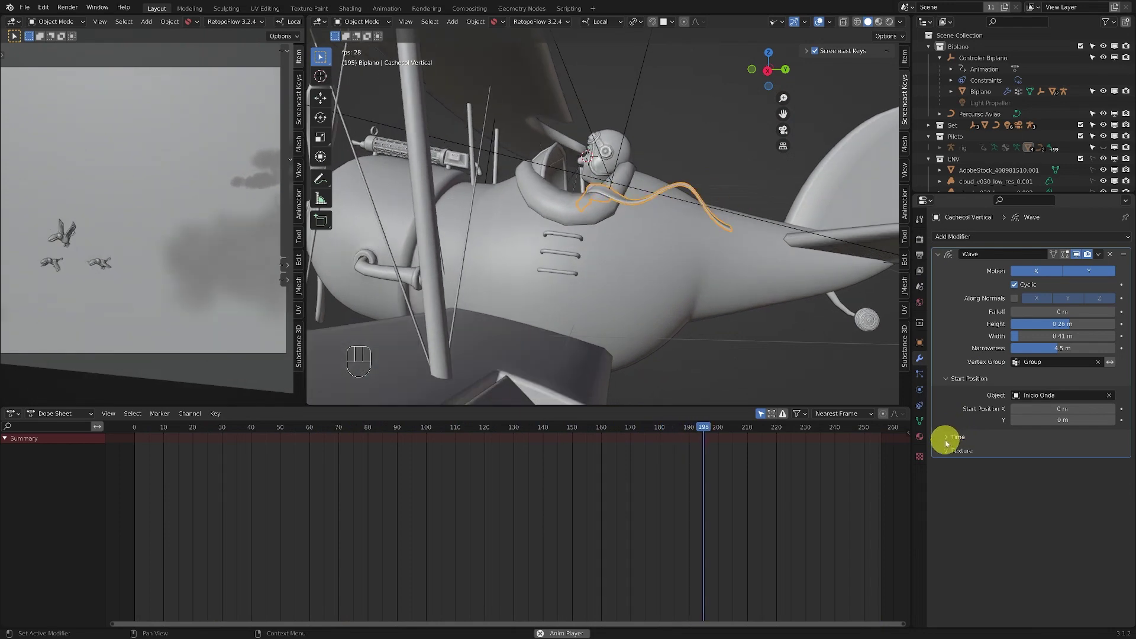
# Expand the Wave modifier's Time settings and set the Speed to 0.05.
pyautogui.click(946, 437)
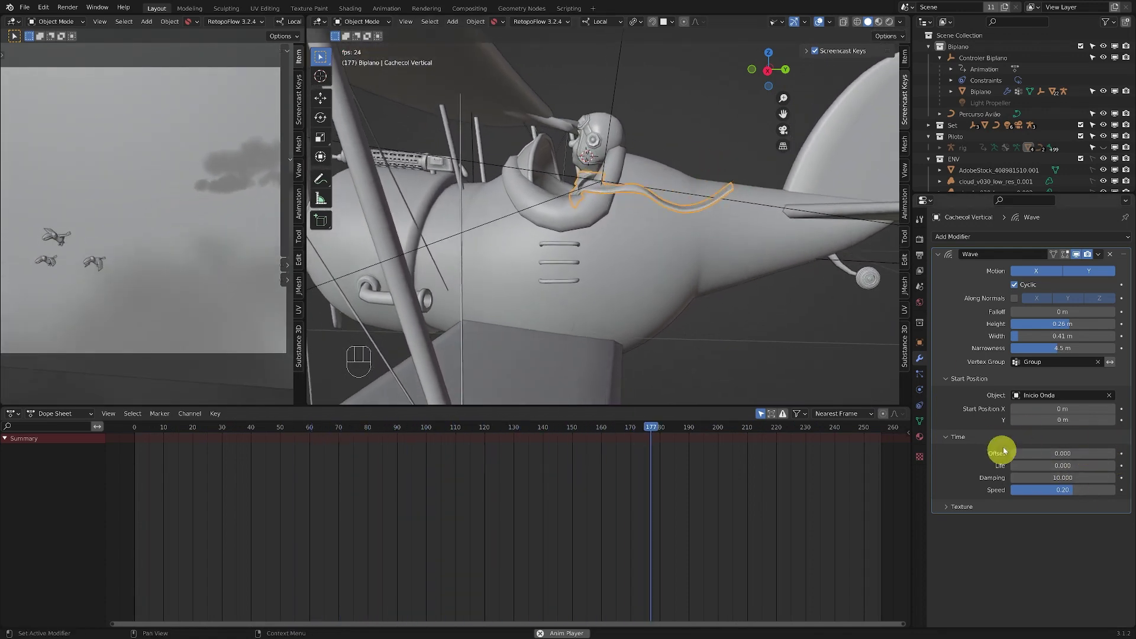
pyautogui.click(1067, 492)
pyautogui.write('0.05')
pyautogui.press('Return')
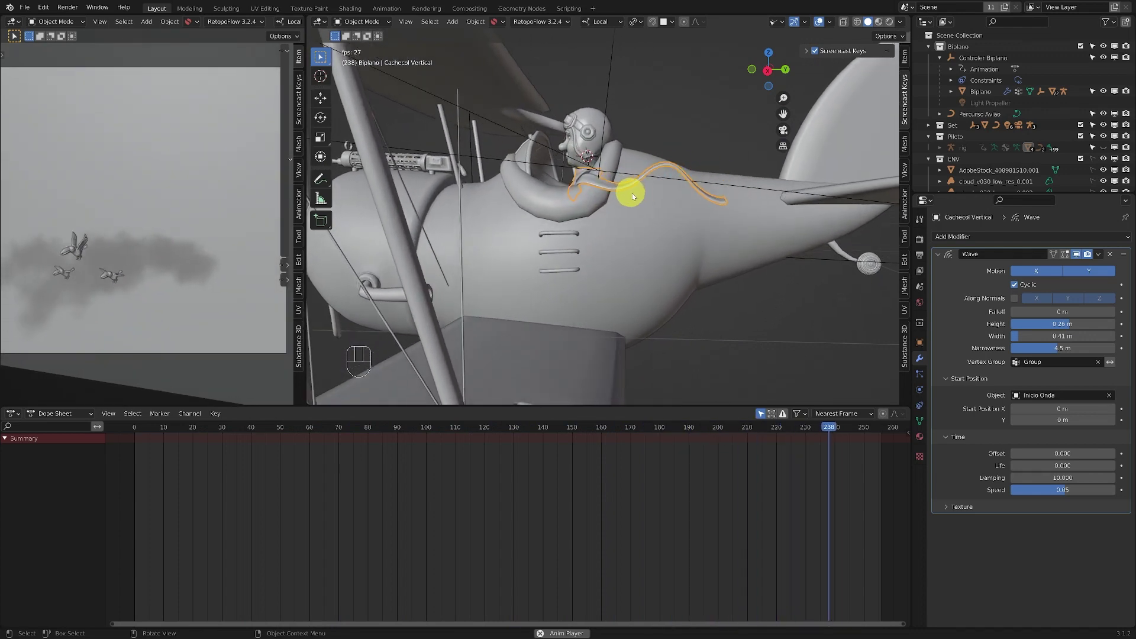
# Try a Speed of 0.50 in the Wave modifier, settle on 0.20, and stop the playback.
pyautogui.doubleClick(1074, 488)
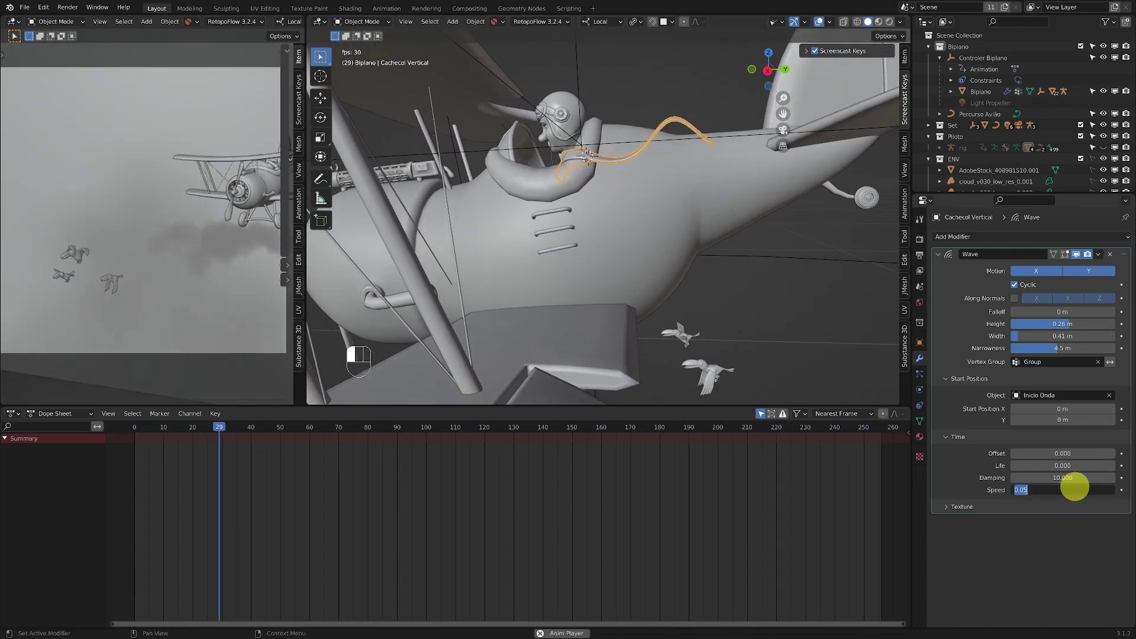
pyautogui.write('0')
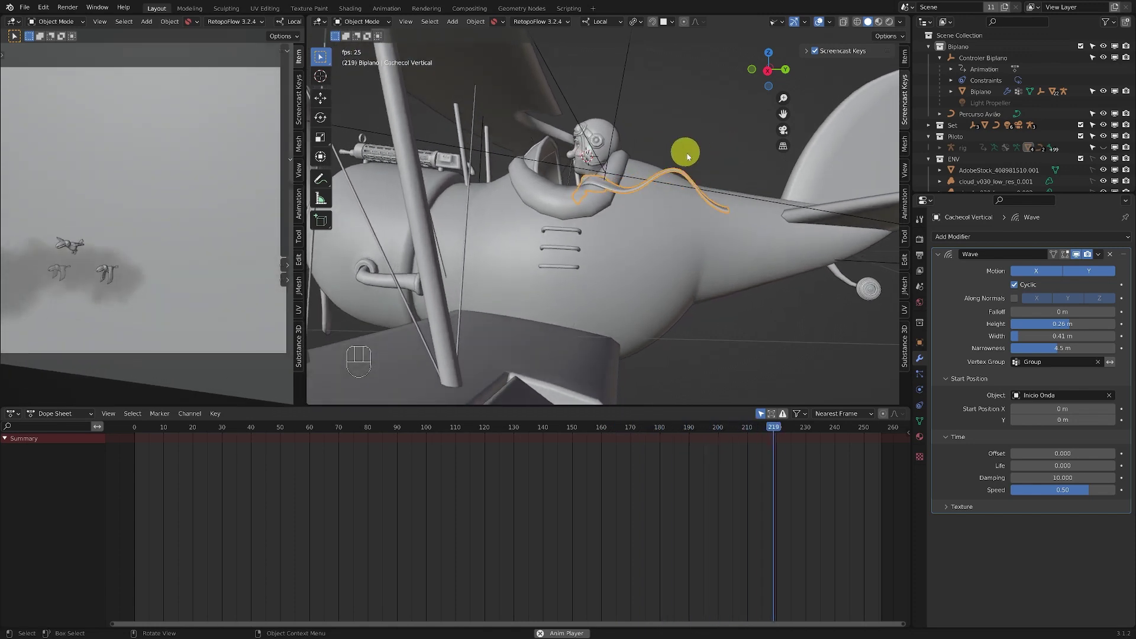
pyautogui.click(1073, 491)
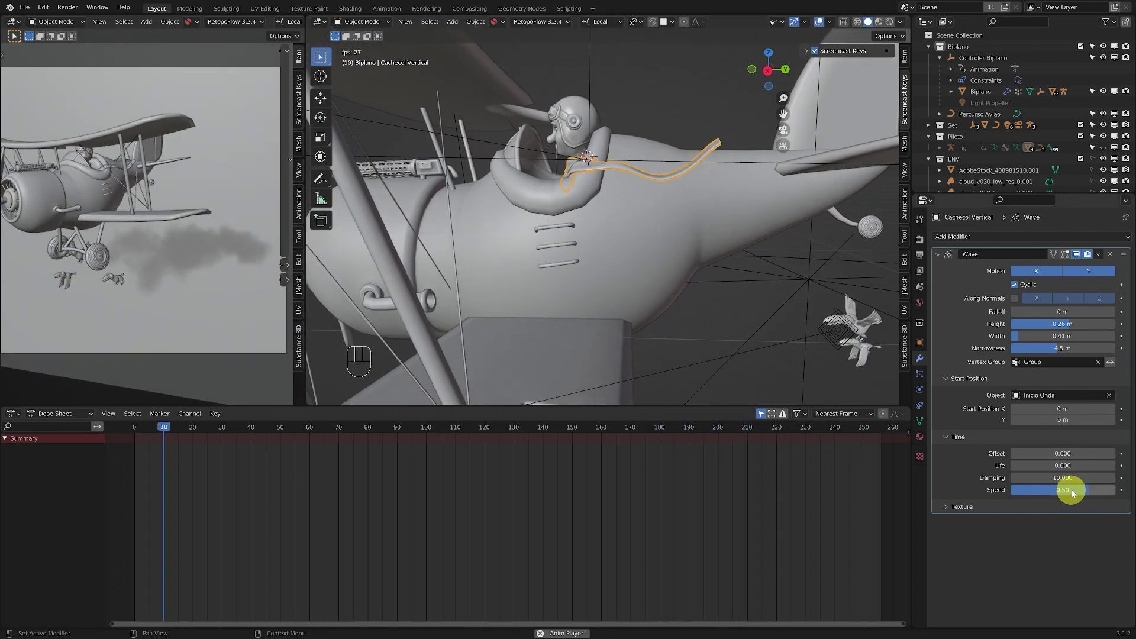
pyautogui.write('0.2')
pyautogui.press('Return')
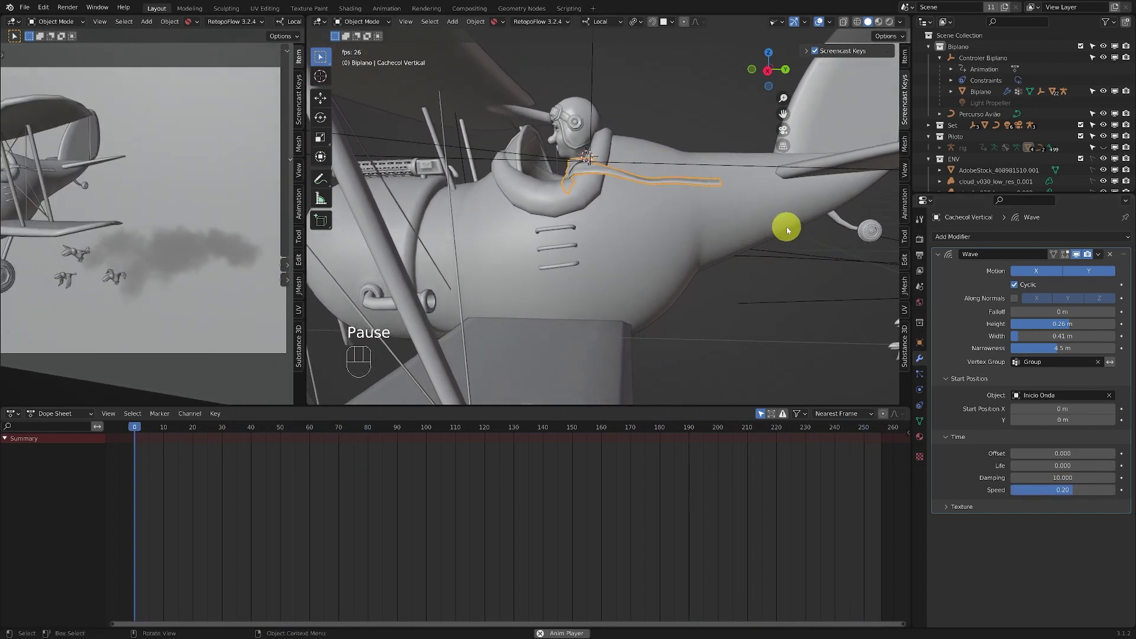
pyautogui.hotkey('shift', 'space')
# Show the scarf's transform properties and examine its object scale.
pyautogui.moveTo(705, 196); pyautogui.dragTo(724, 299, button='middle')
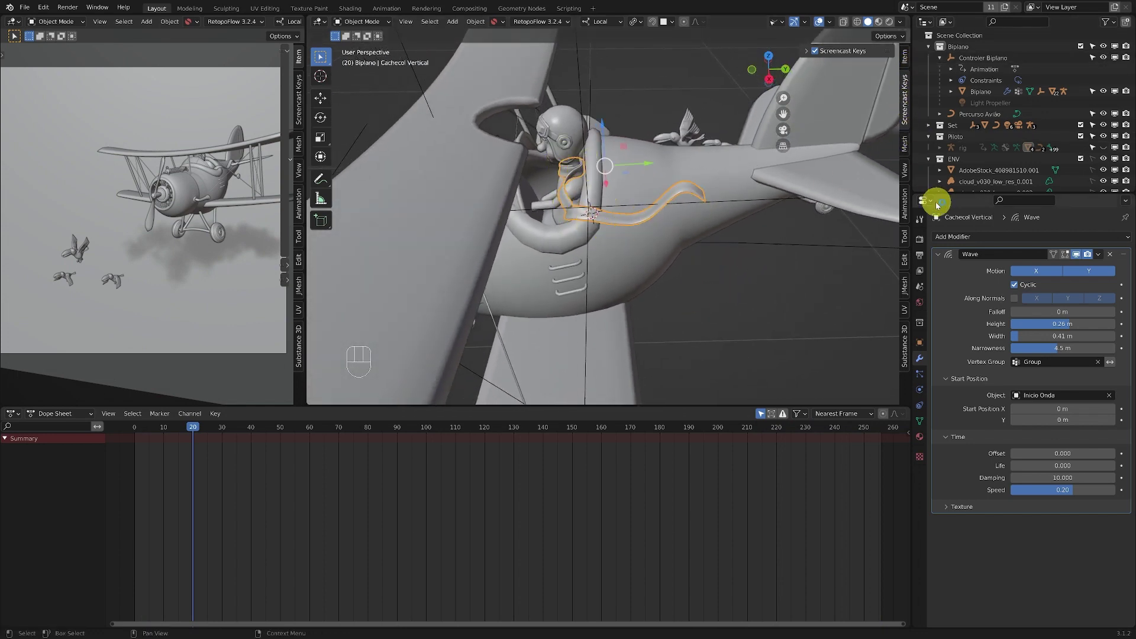
pyautogui.click(905, 170)
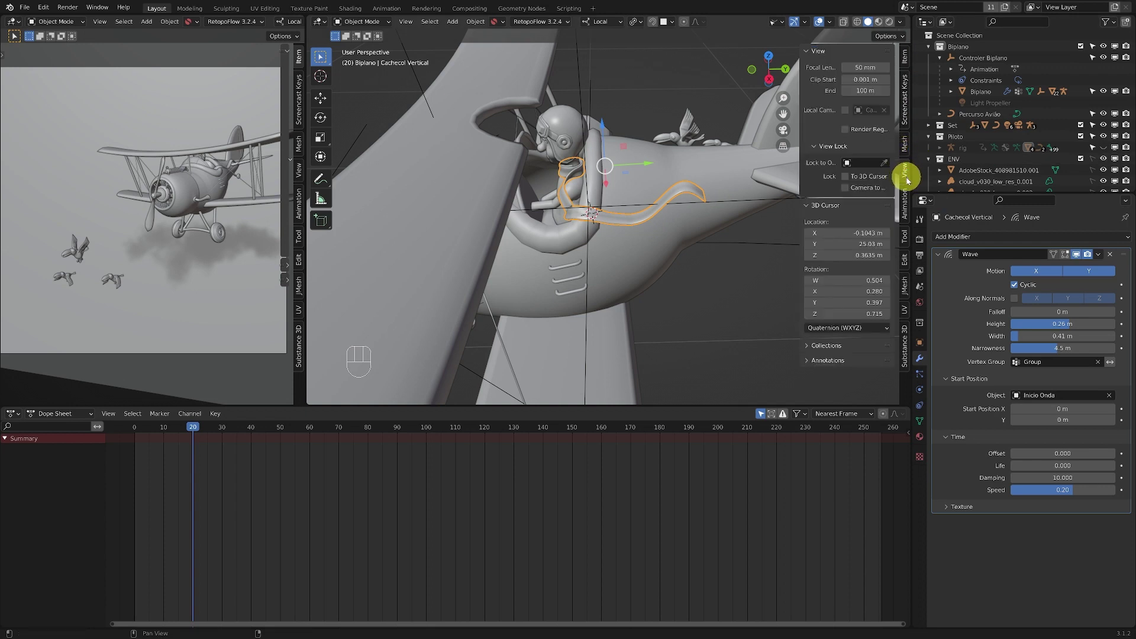
pyautogui.click(906, 56)
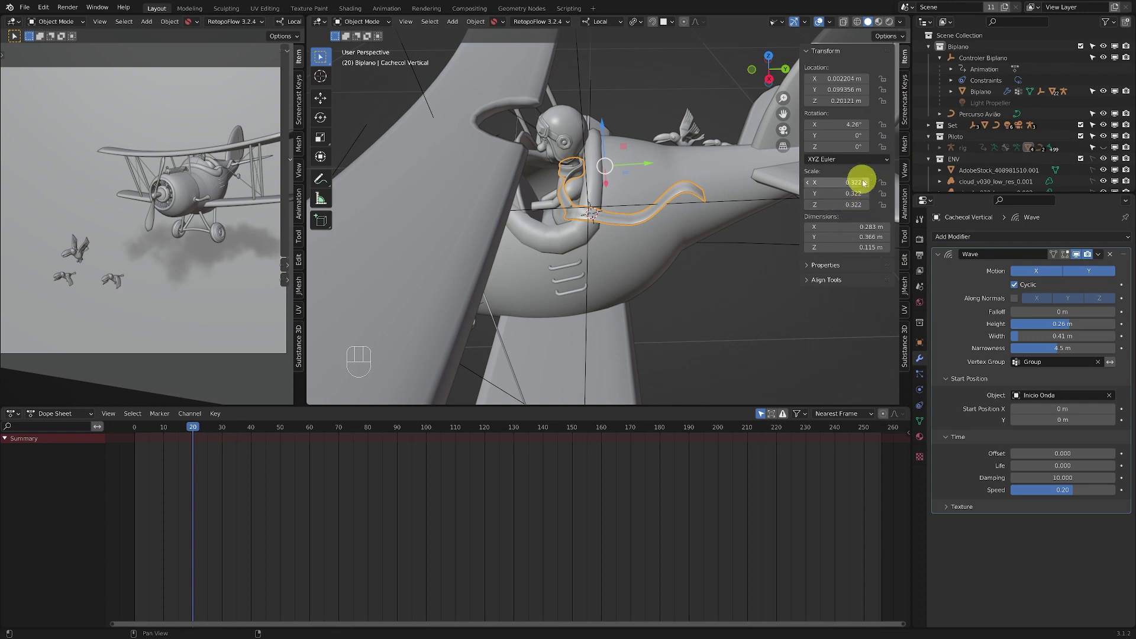
pyautogui.moveTo(595, 213)
pyautogui.mouseDown(button='middle')
pyautogui.moveTo(621, 190)
pyautogui.moveTo(603, 236)
pyautogui.moveTo(597, 203)
pyautogui.mouseUp(button='middle')
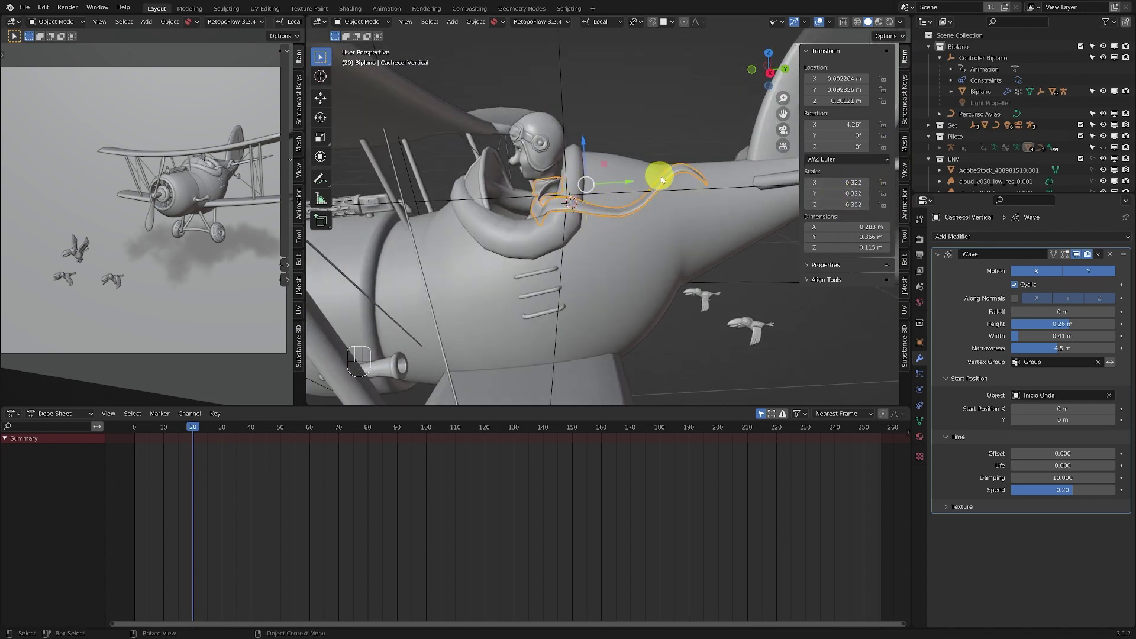
pyautogui.moveTo(661, 180); pyautogui.dragTo(673, 208, button='middle')
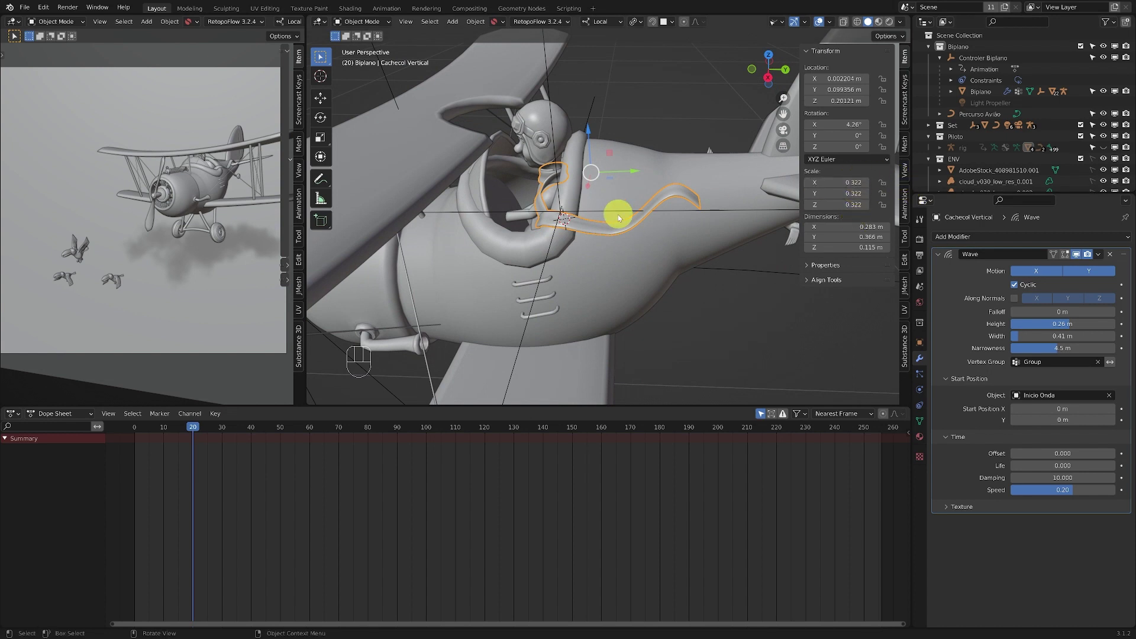
# Try enlarging the whole scarf mesh in Edit Mode and view the wave in Object Mode.
pyautogui.press('Tab')
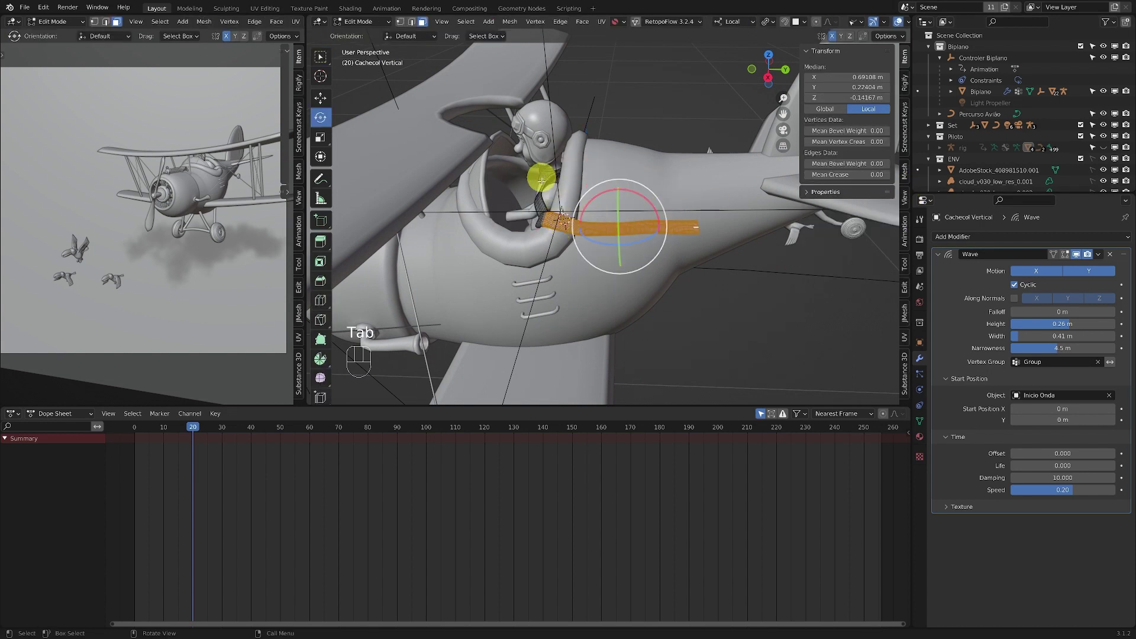
pyautogui.press('a')
pyautogui.press('a')
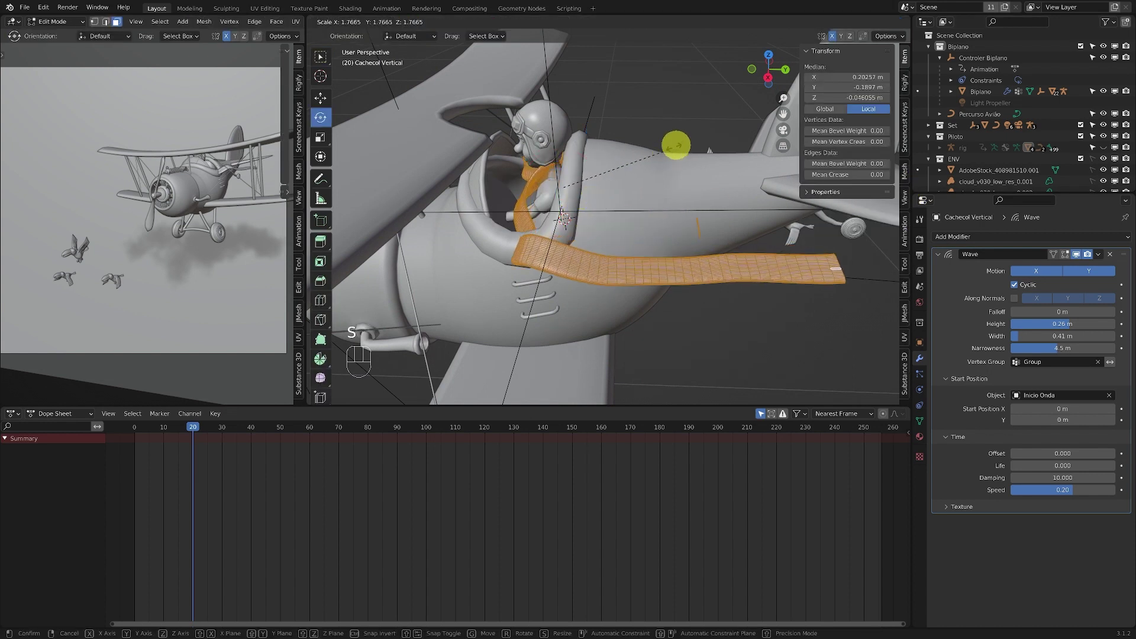
pyautogui.click(659, 165)
pyautogui.press('Tab')
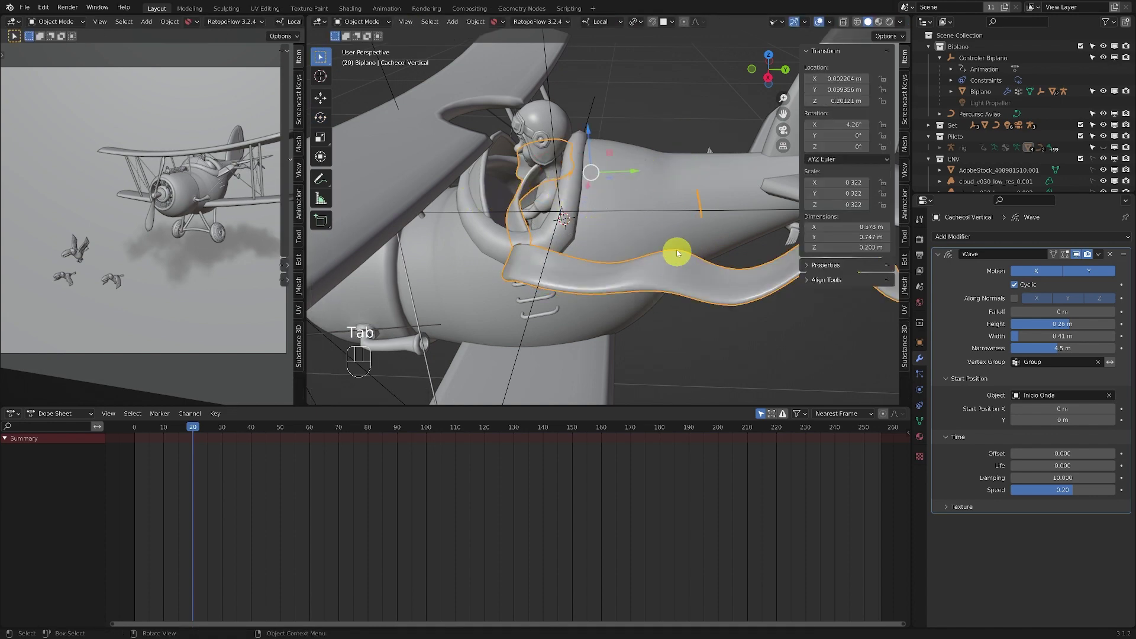
# Try shrinking the enlarged scarf in Object Mode to a scale of about 0.176.
pyautogui.hotkey('ctrl', 'z')
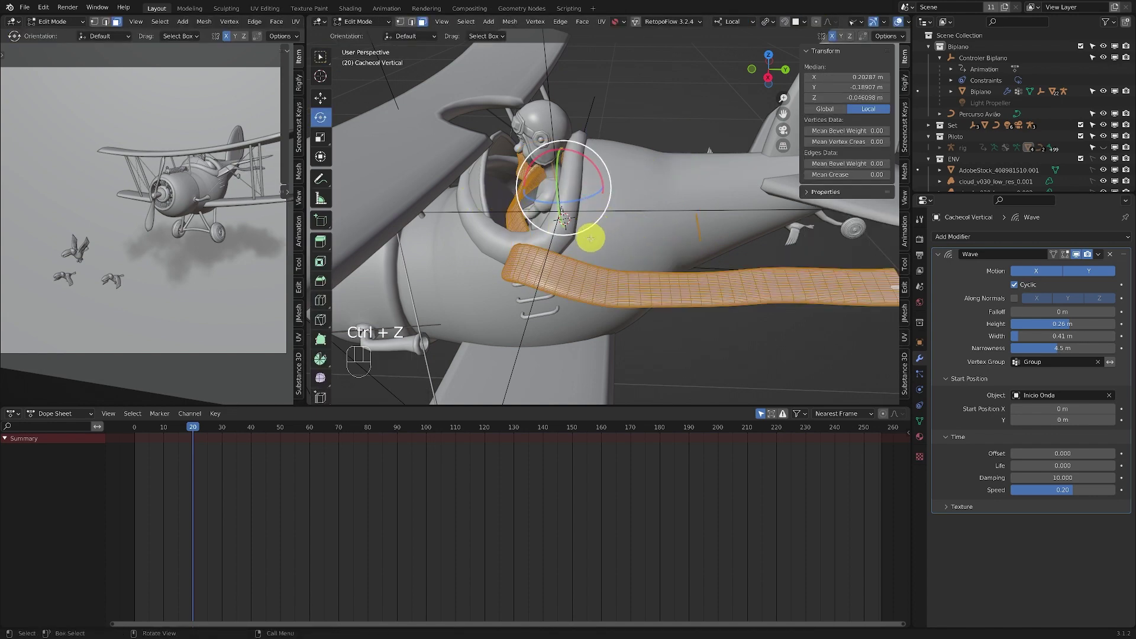
pyautogui.click(519, 229)
pyautogui.press('s')
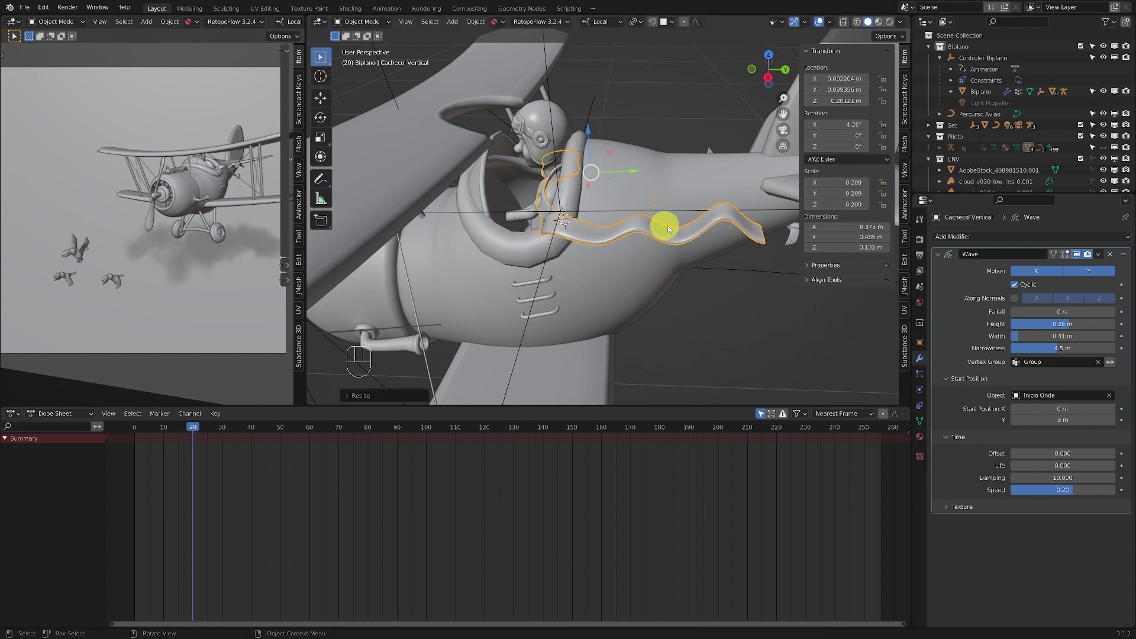
pyautogui.moveTo(668, 226); pyautogui.dragTo(712, 233, button='middle')
pyautogui.press('s')
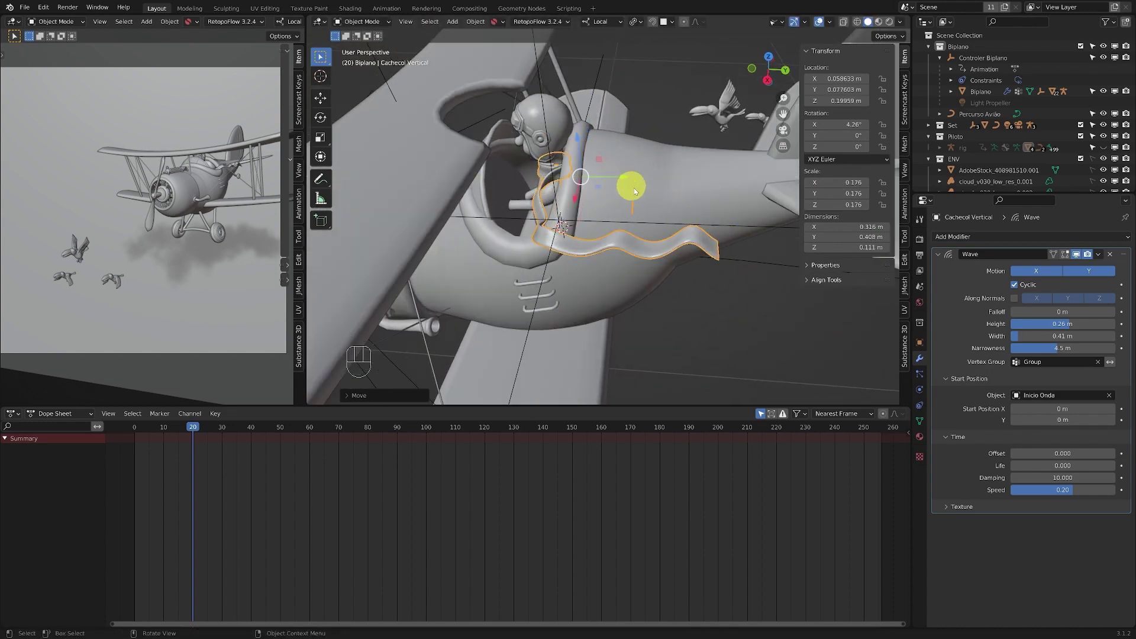
# Undo the scarf's object and mesh scaling and return to Object Mode.
pyautogui.moveTo(634, 189); pyautogui.dragTo(649, 216, button='middle')
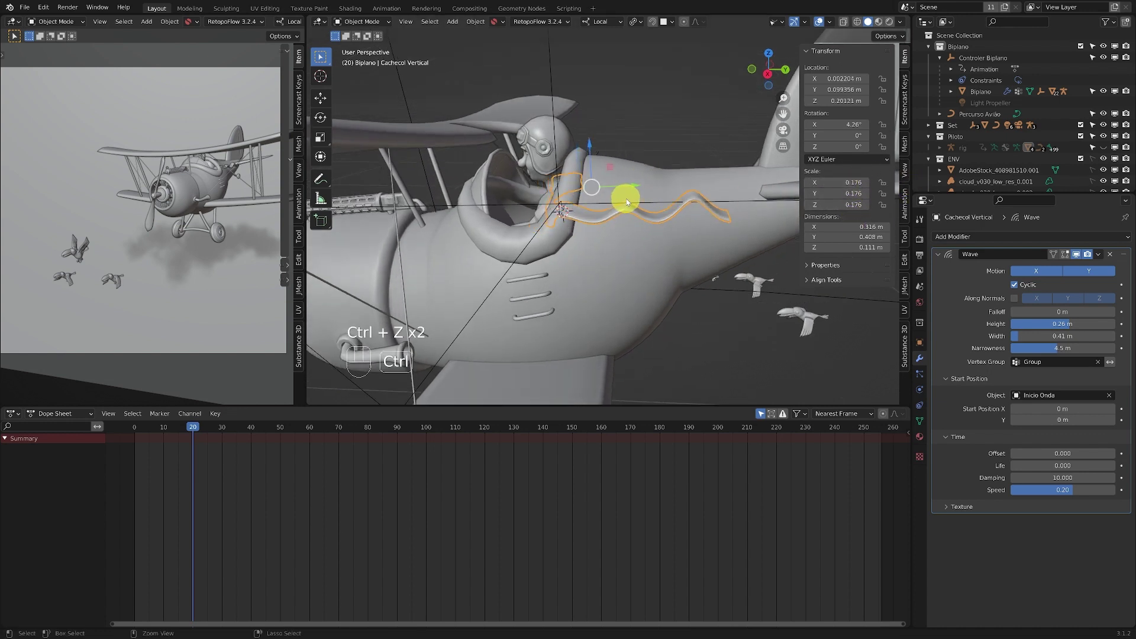
pyautogui.hotkey('ctrl', 'z')
pyautogui.hotkey('ctrl', 'z')
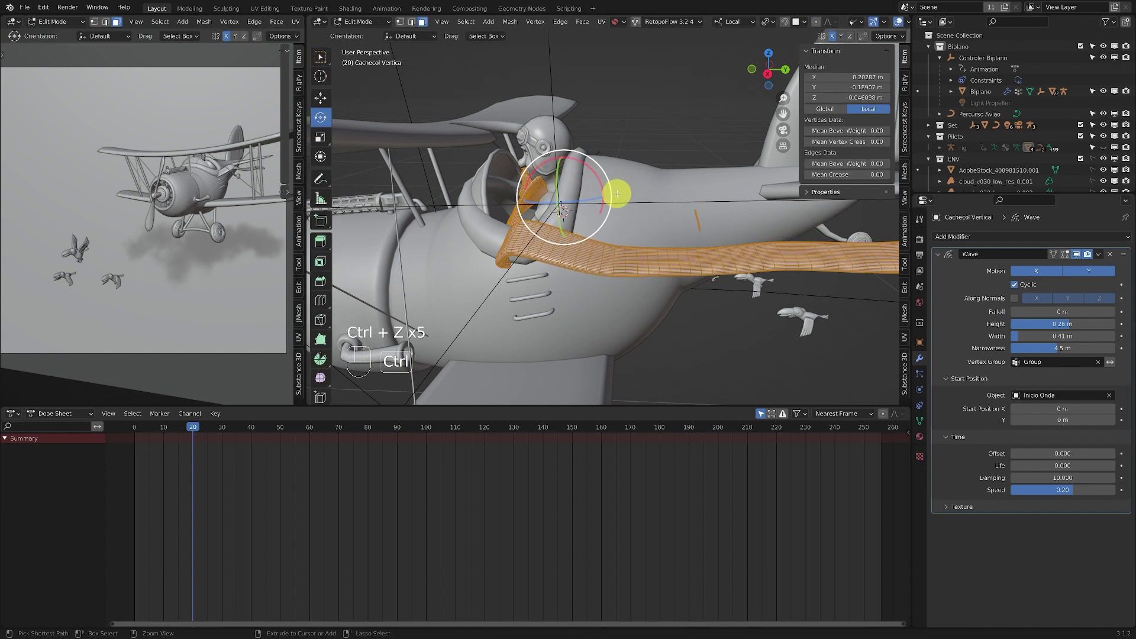
pyautogui.press('Tab')
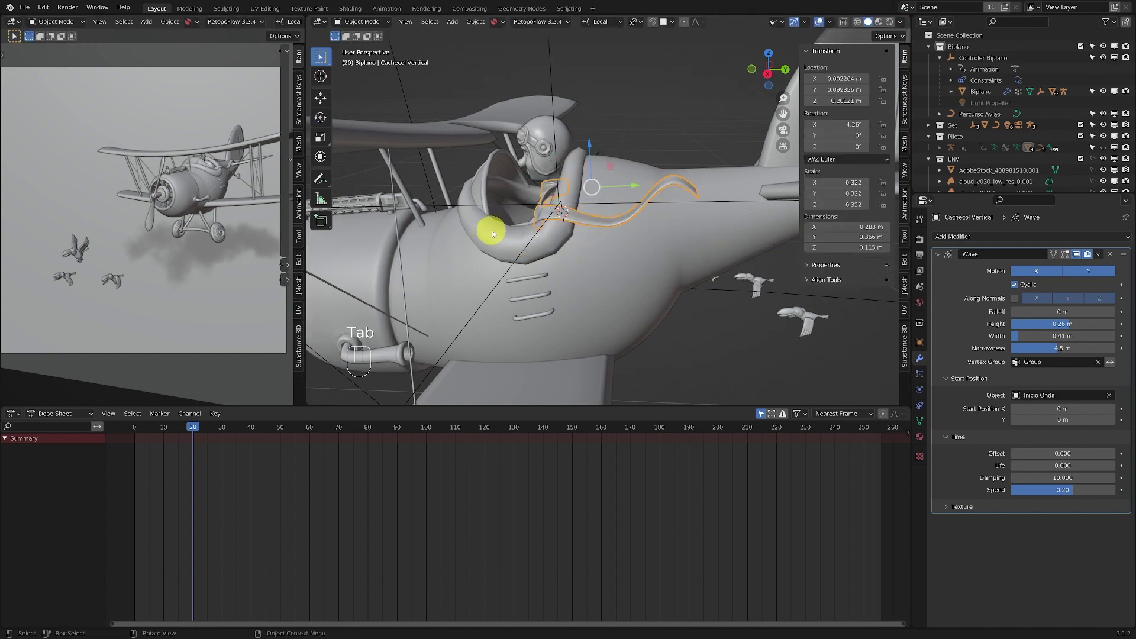
# Play the animation from its first frames and examine the scarf's wave direction from the side and from behind.
pyautogui.moveTo(648, 207); pyautogui.dragTo(688, 174, button='middle')
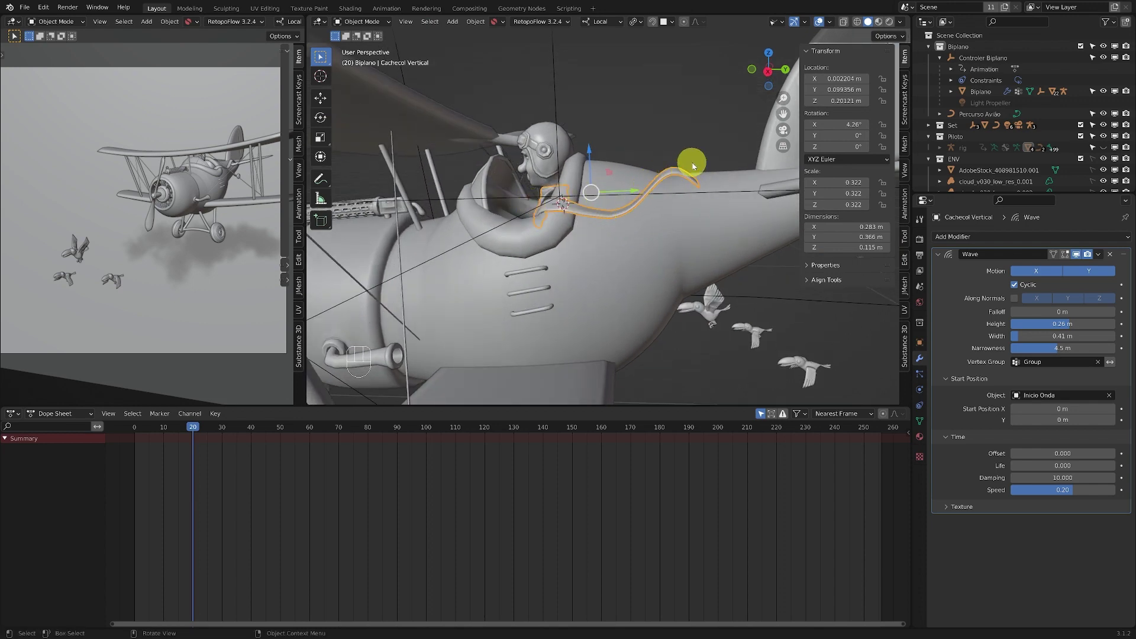
pyautogui.moveTo(193, 421); pyautogui.dragTo(147, 424)
pyautogui.hotkey('shift', 'space')
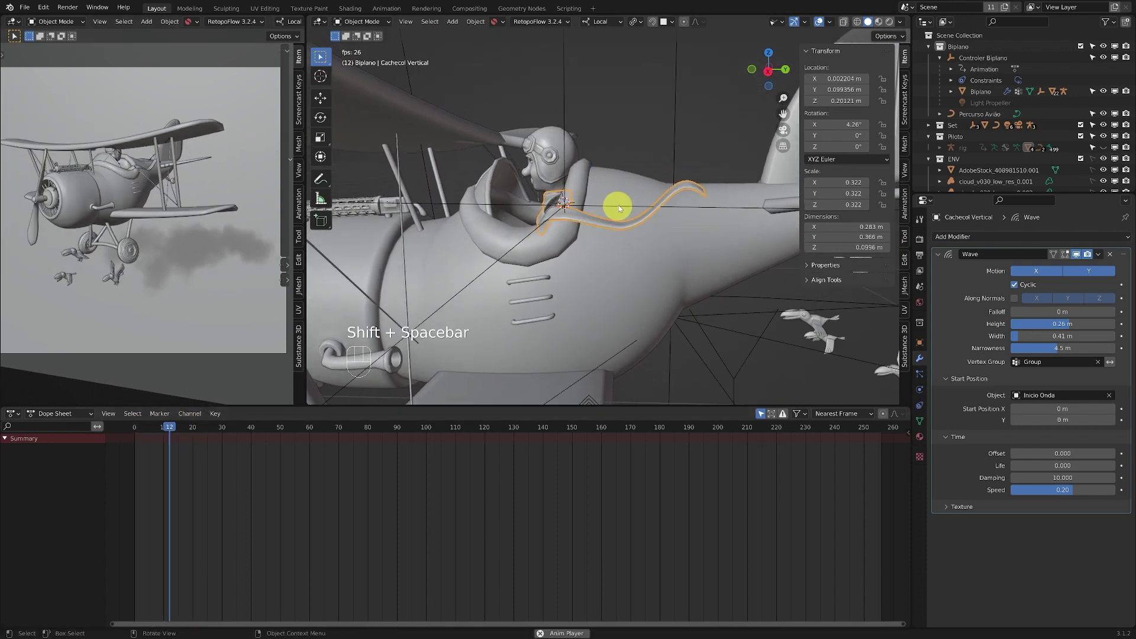
pyautogui.hotkey('shift', 'space')
pyautogui.moveTo(637, 138); pyautogui.dragTo(578, 201, button='middle')
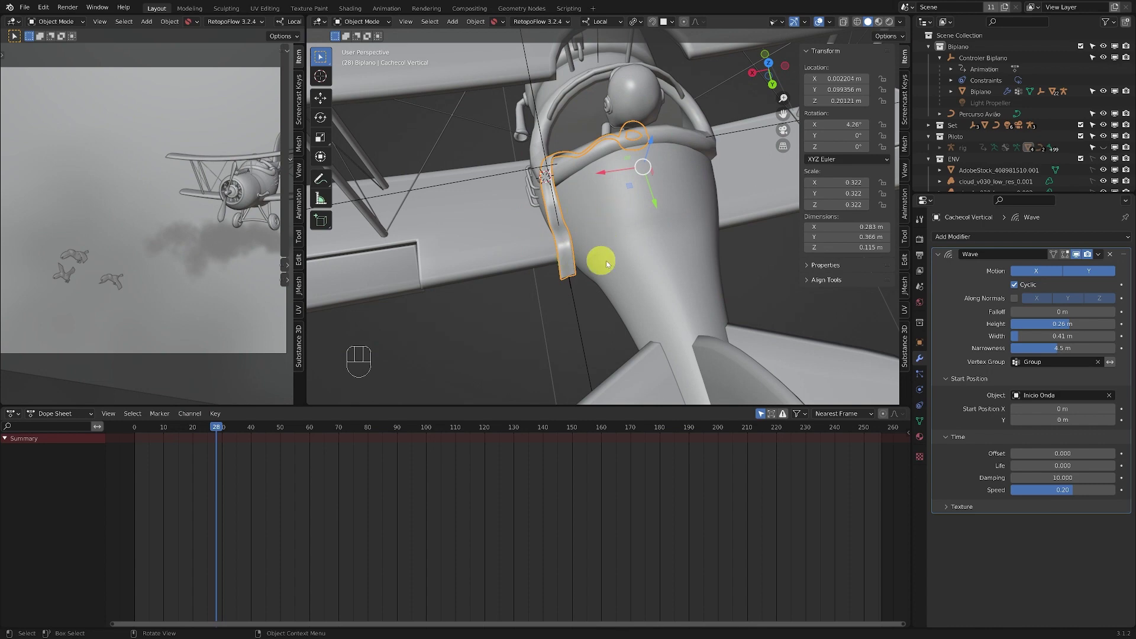
pyautogui.hotkey('shift', 'space')
pyautogui.hotkey('shift', 'space')
pyautogui.moveTo(608, 243)
pyautogui.mouseDown(button='middle')
pyautogui.moveTo(620, 208)
pyautogui.moveTo(601, 190)
pyautogui.mouseUp(button='middle')
pyautogui.moveTo(575, 237)
pyautogui.keyDown('ctrl'); pyautogui.mouseDown(button='middle')
pyautogui.moveTo(588, 216)
pyautogui.moveTo(574, 243)
pyautogui.mouseUp(button='middle'); pyautogui.keyUp('ctrl')
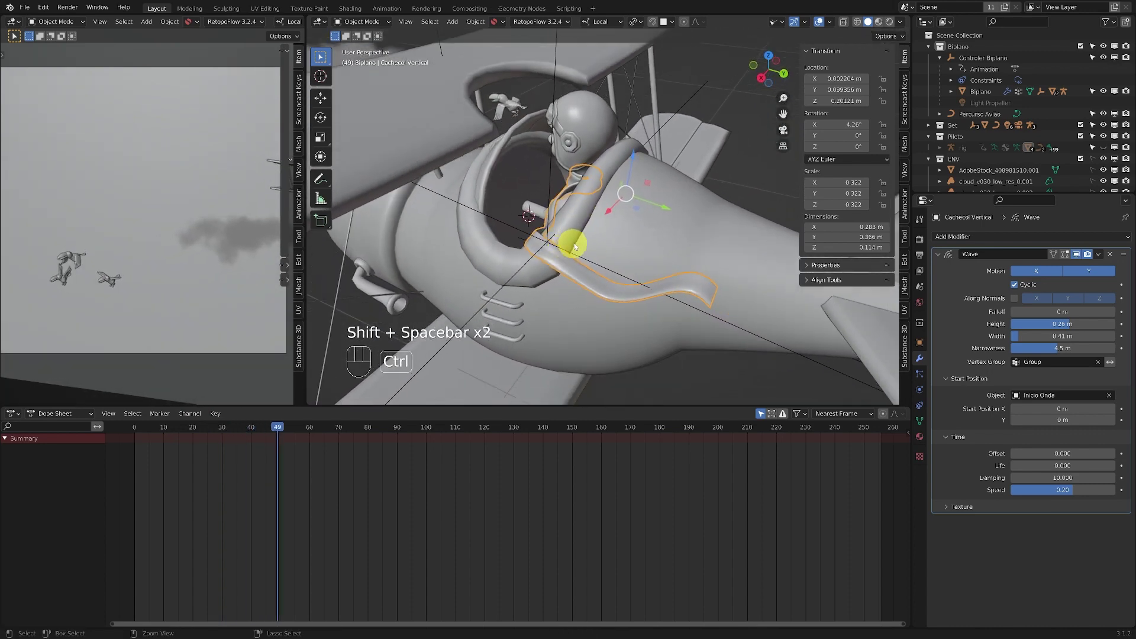
# Rotate the entire scarf mesh 90° around its local Y axis in Edit Mode and return to Object Mode.
pyautogui.press('Tab')
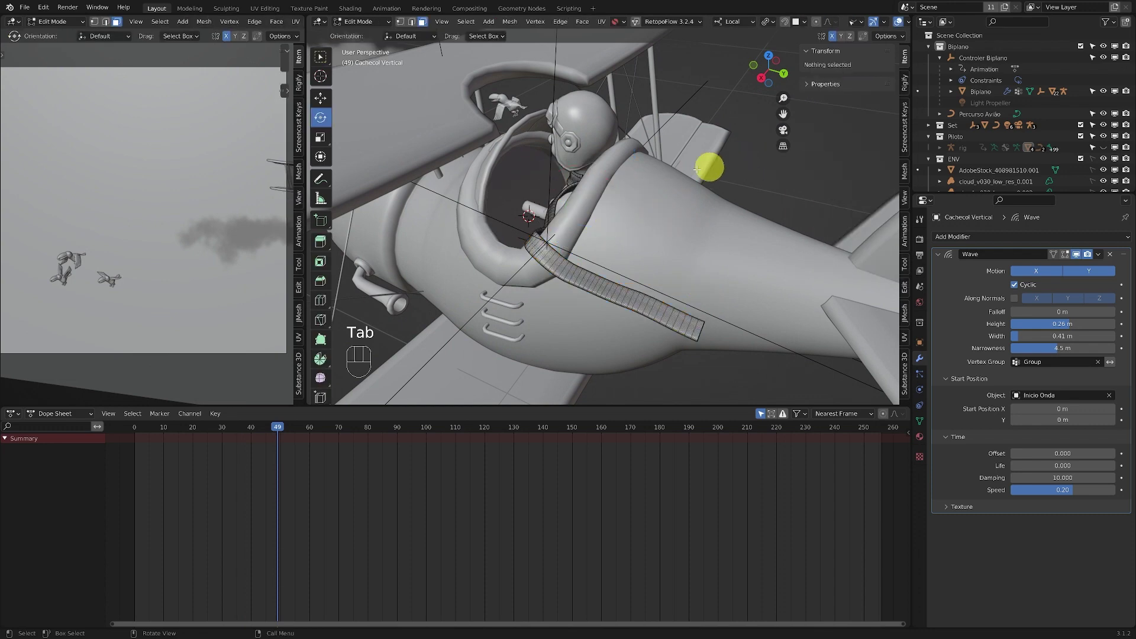
pyautogui.moveTo(697, 170); pyautogui.dragTo(583, 192, button='middle')
pyautogui.press('a')
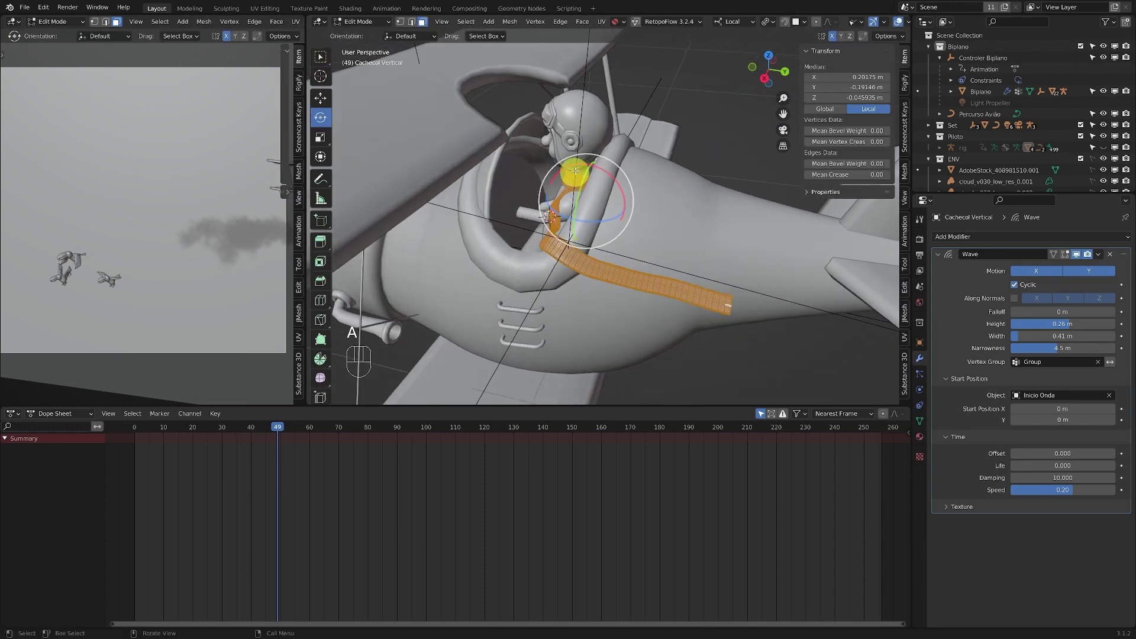
pyautogui.moveTo(588, 188); pyautogui.dragTo(544, 228, button='middle')
pyautogui.moveTo(576, 179)
pyautogui.mouseDown(button='middle')
pyautogui.moveTo(562, 179)
pyautogui.moveTo(583, 188)
pyautogui.mouseUp(button='middle')
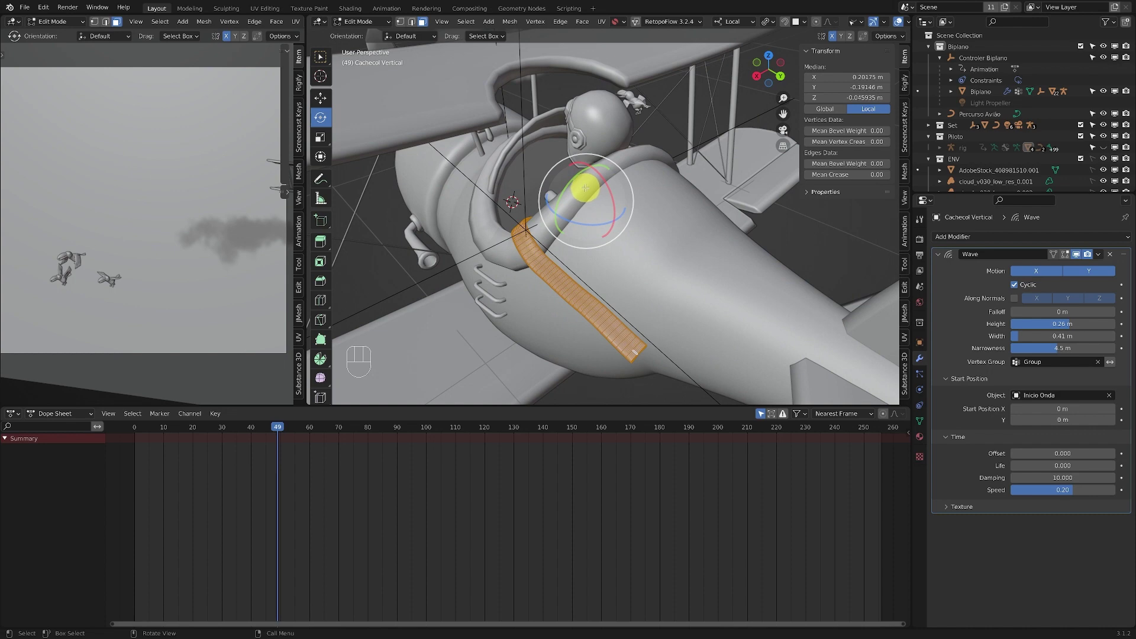
pyautogui.write('y')
pyautogui.moveTo(585, 187); pyautogui.dragTo(583, 182)
pyautogui.write('90')
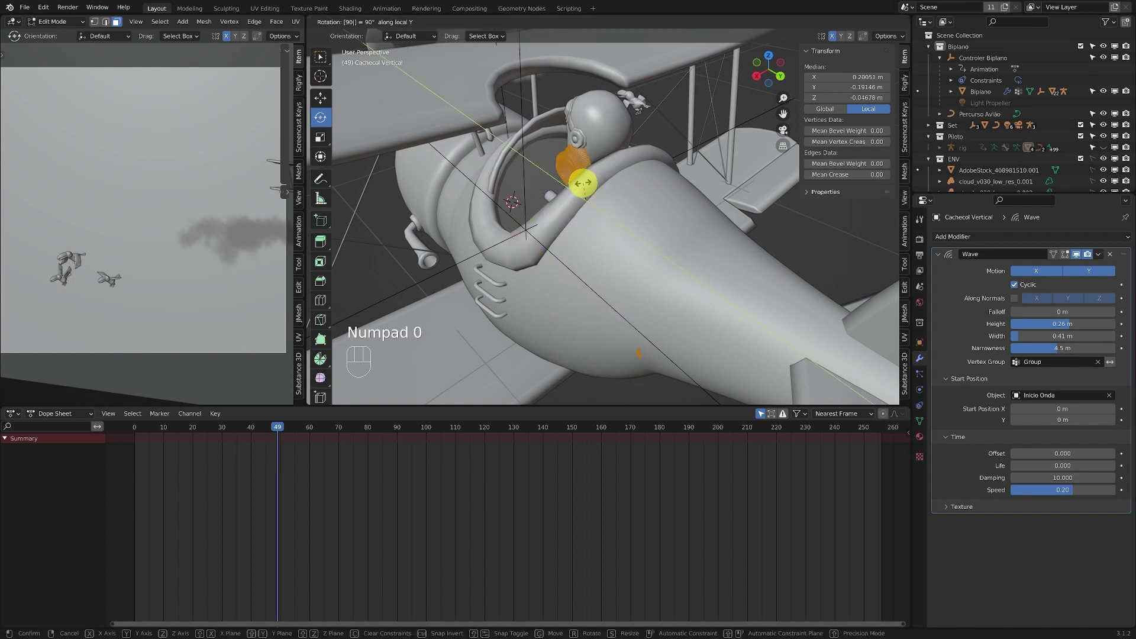
pyautogui.press('KP_Enter')
pyautogui.moveTo(672, 230)
pyautogui.mouseDown(button='middle')
pyautogui.moveTo(687, 215)
pyautogui.moveTo(677, 213)
pyautogui.mouseUp(button='middle')
pyautogui.press('Tab')
pyautogui.click(586, 213)
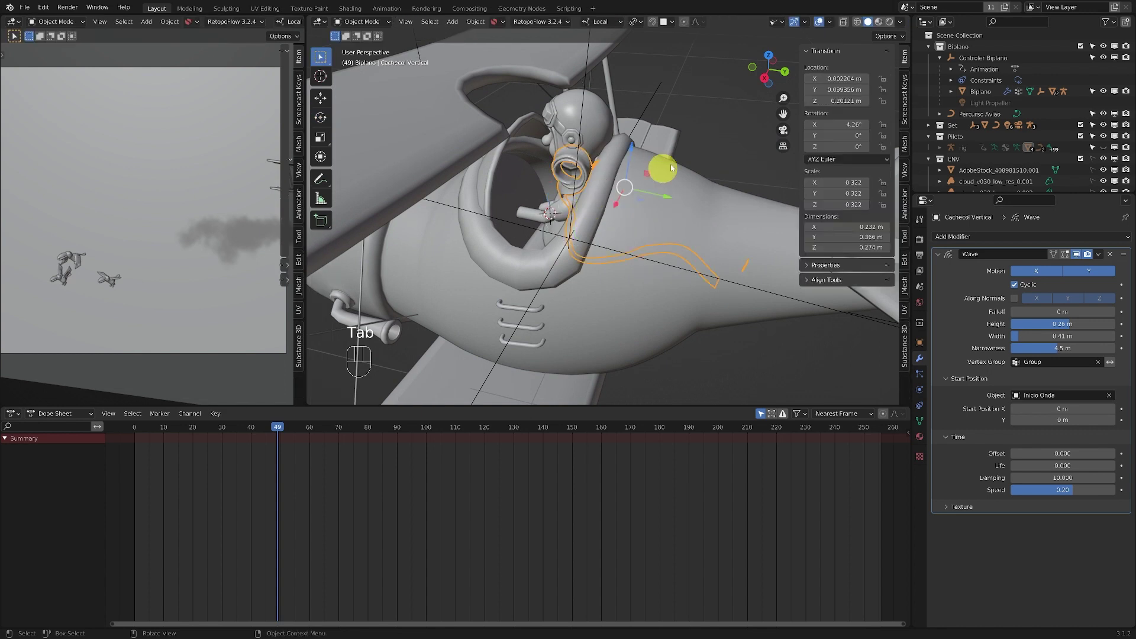
# Rotate the scarf object -90° around its local Y axis in Object Mode.
pyautogui.click(585, 171)
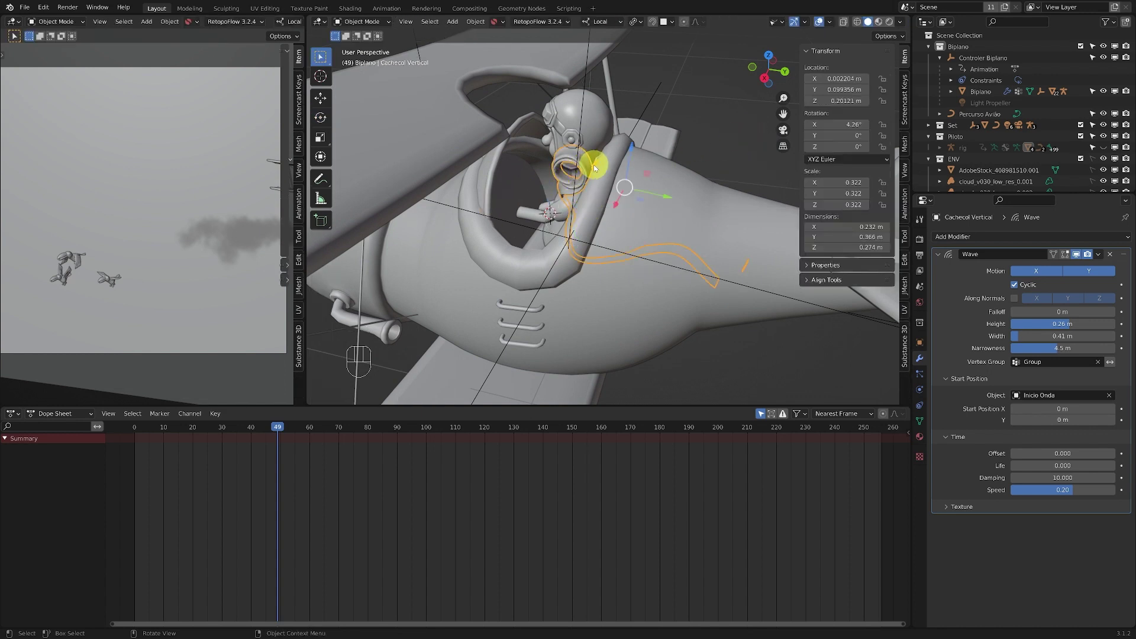
pyautogui.moveTo(655, 187); pyautogui.dragTo(633, 183, button='middle')
pyautogui.press('r')
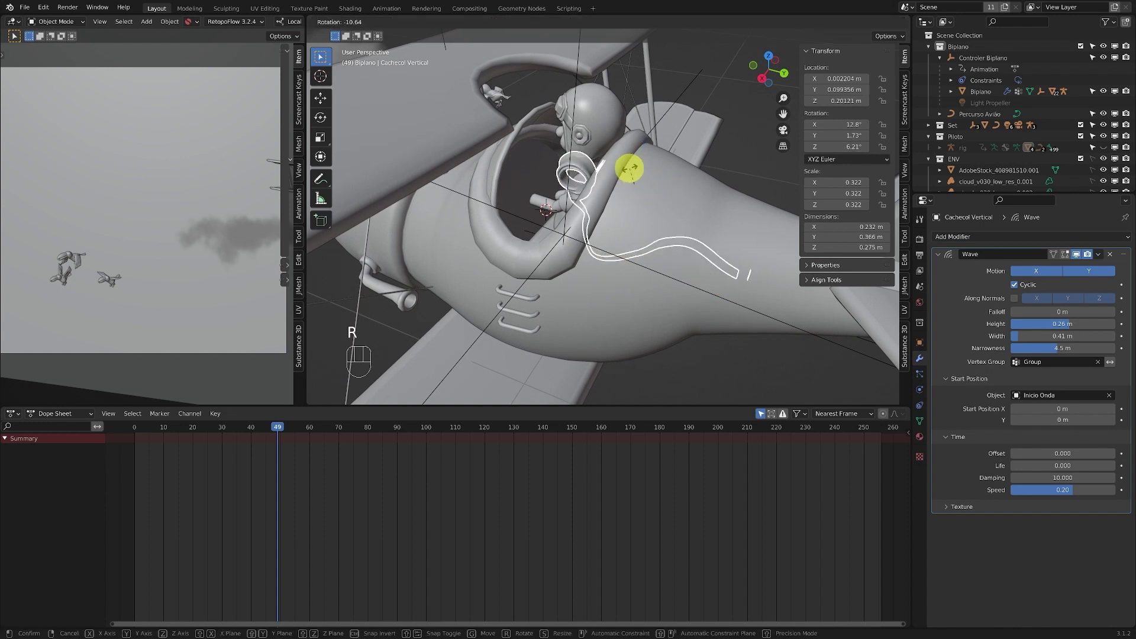
pyautogui.press('y')
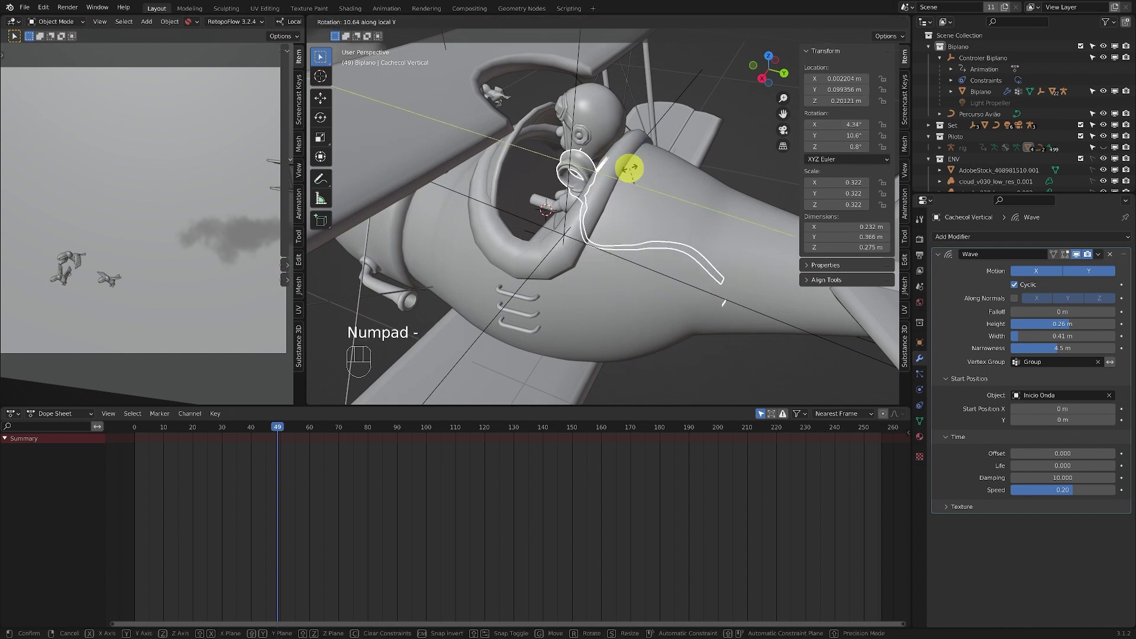
pyautogui.write('90')
pyautogui.press('KP_Enter')
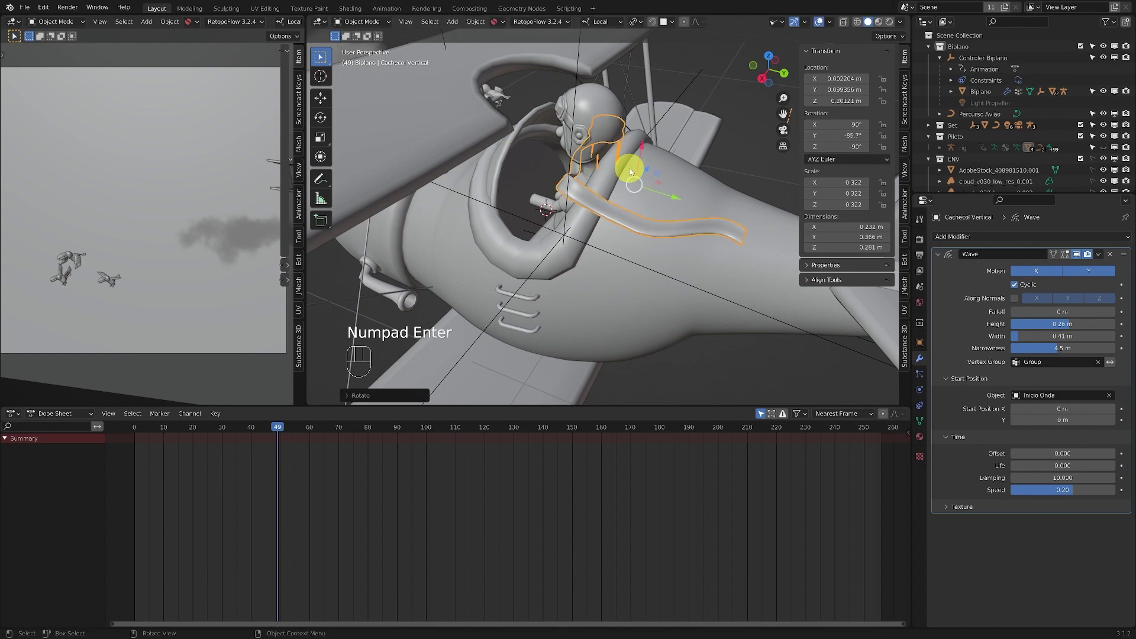
# Move the scarf back to the pilot's neck, at about X 0.102 m, Y 0.103 m, Z 0.135 m.
pyautogui.moveTo(664, 175); pyautogui.dragTo(672, 127, button='middle')
pyautogui.moveTo(672, 127); pyautogui.dragTo(634, 163)
pyautogui.moveTo(634, 163); pyautogui.dragTo(655, 93, button='middle')
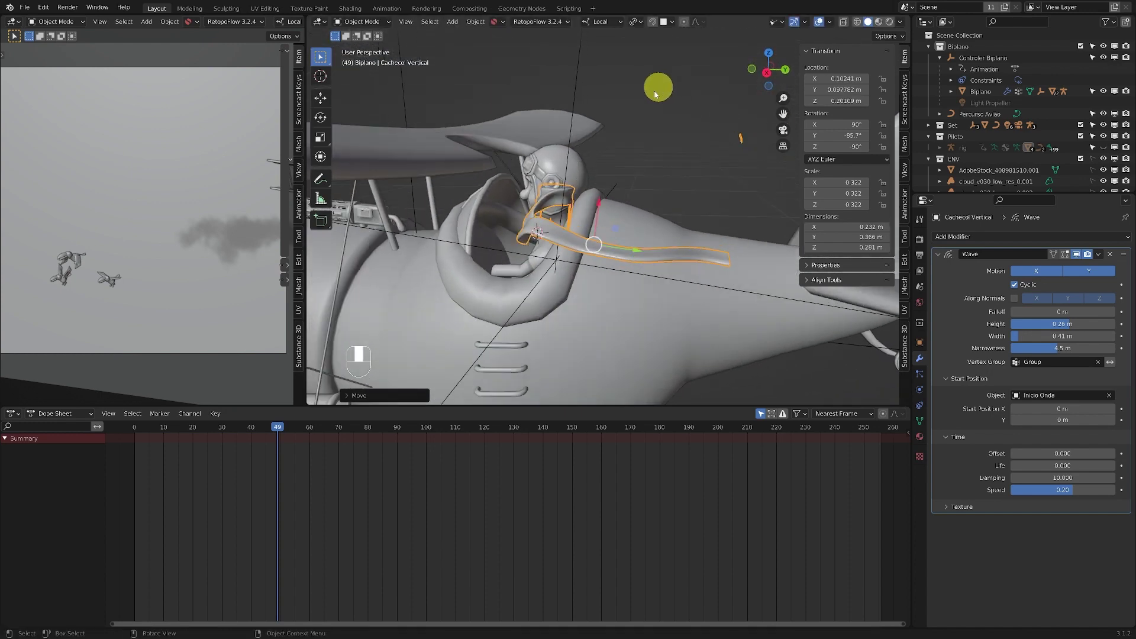
pyautogui.moveTo(598, 204); pyautogui.dragTo(588, 246)
pyautogui.moveTo(588, 246)
pyautogui.mouseDown(button='middle')
pyautogui.moveTo(540, 253)
pyautogui.moveTo(579, 267)
pyautogui.mouseUp(button='middle')
pyautogui.moveTo(612, 222); pyautogui.dragTo(700, 165, button='middle')
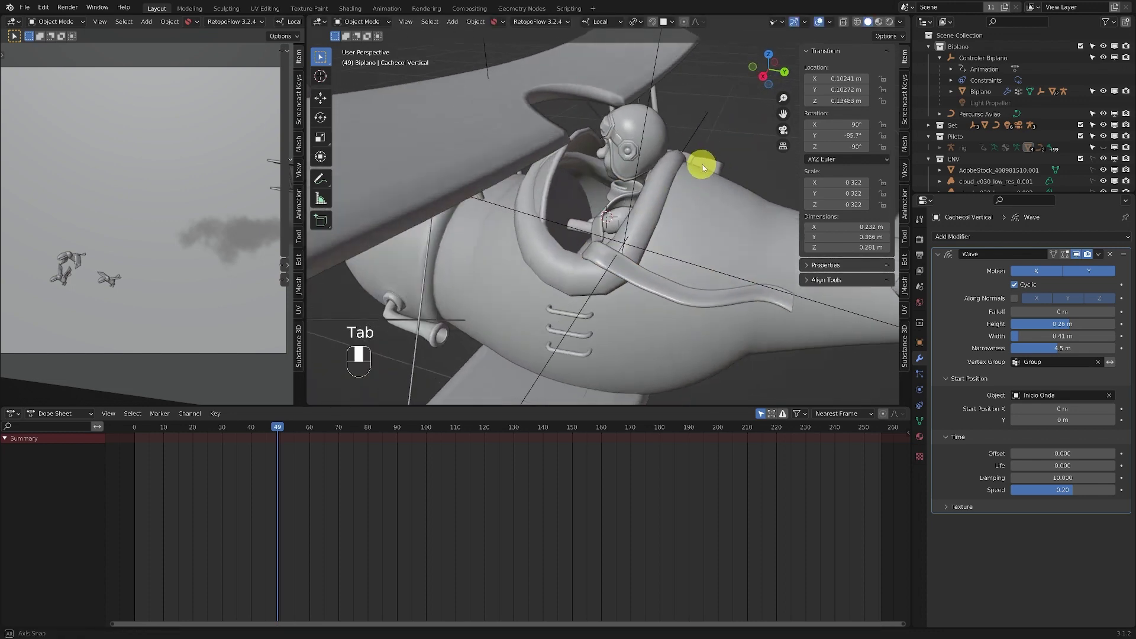
# Play the animation and examine the reoriented scarf's flutter from above and from the side.
pyautogui.hotkey('shift', 'space')
pyautogui.moveTo(612, 109); pyautogui.dragTo(573, 163, button='middle')
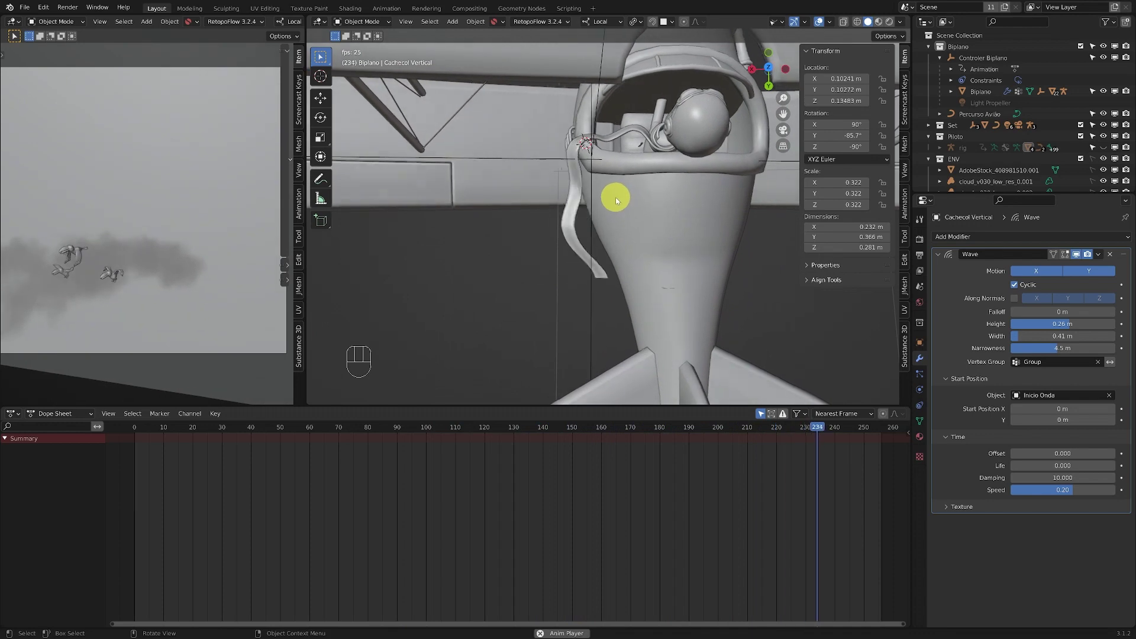
pyautogui.moveTo(615, 197); pyautogui.dragTo(609, 170, button='middle')
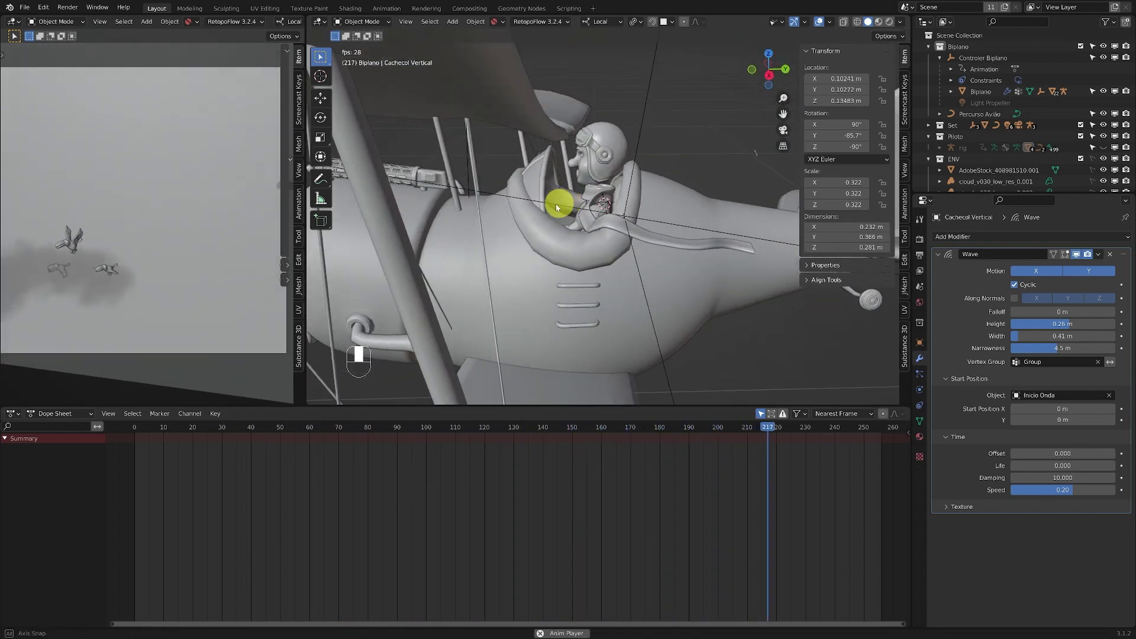
# Stop the animation and undo the scarf's recent moves and rotations to restore its original orientation.
pyautogui.hotkey('shift', 'space')
pyautogui.moveTo(570, 211); pyautogui.dragTo(644, 201, button='middle')
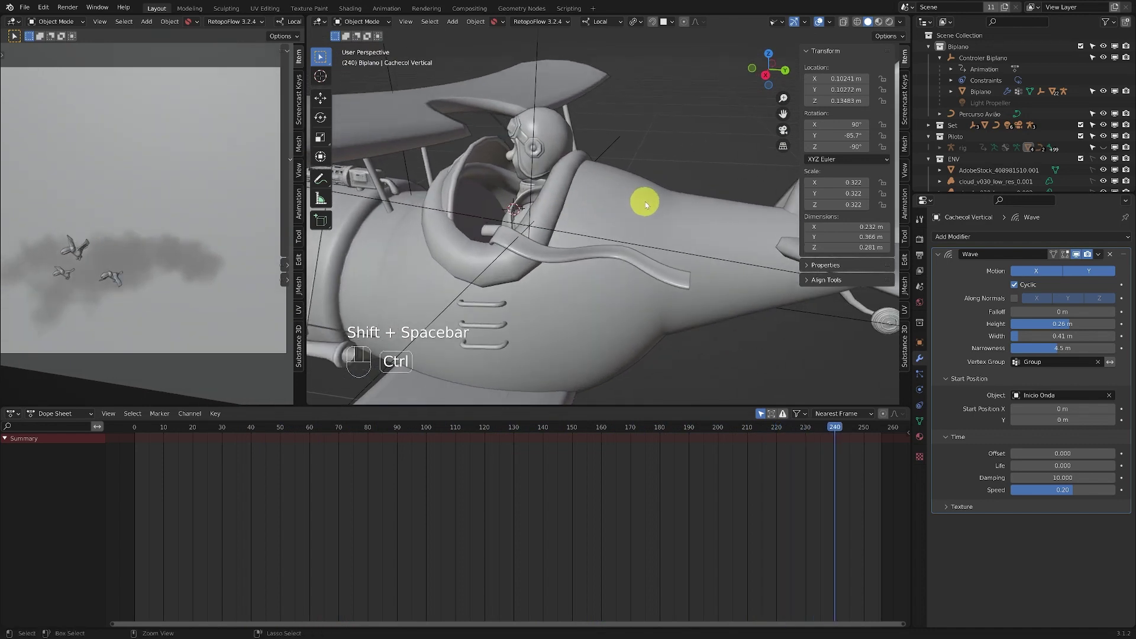
pyautogui.hotkey('ctrl', 'z')
pyautogui.hotkey('ctrl', 'z')
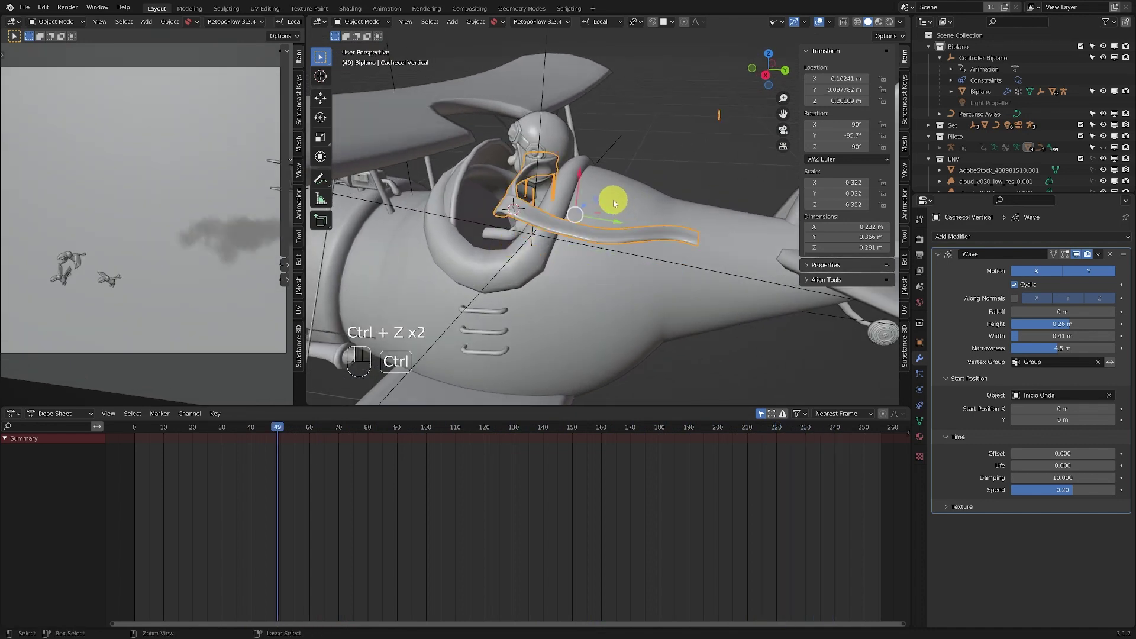
pyautogui.hotkey('ctrl', 'z')
pyautogui.hotkey('ctrl', 'z')
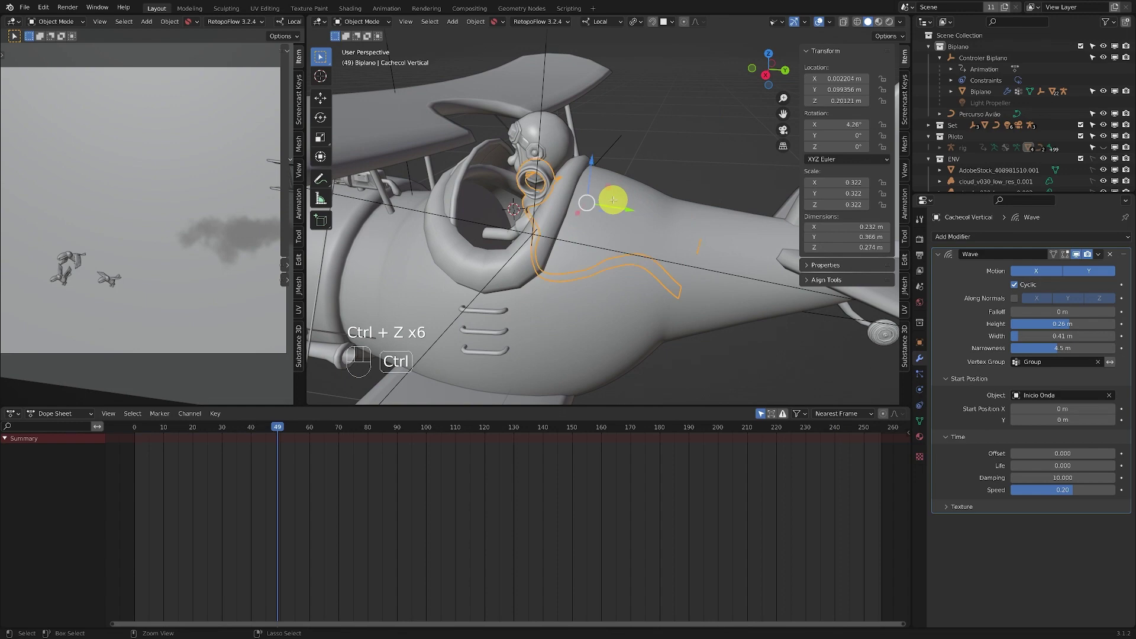
pyautogui.hotkey('ctrl', 'z')
pyautogui.hotkey('ctrl', 'z')
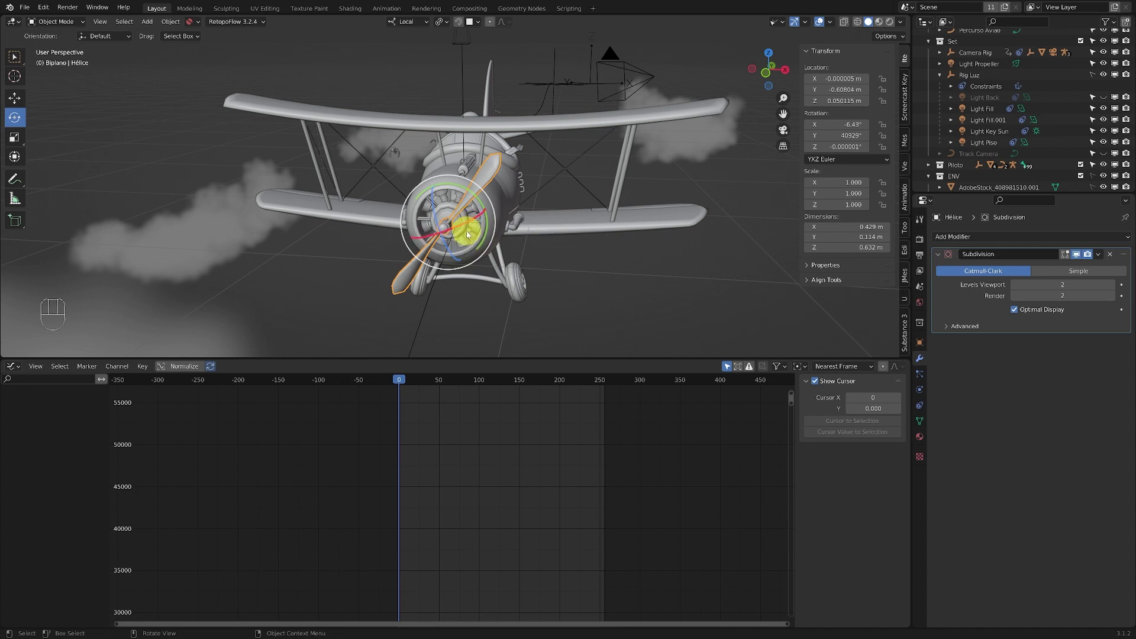
# Try rotating the propeller around its local Y axis and undo the rotation.
pyautogui.moveTo(464, 236); pyautogui.dragTo(465, 234, button='middle')
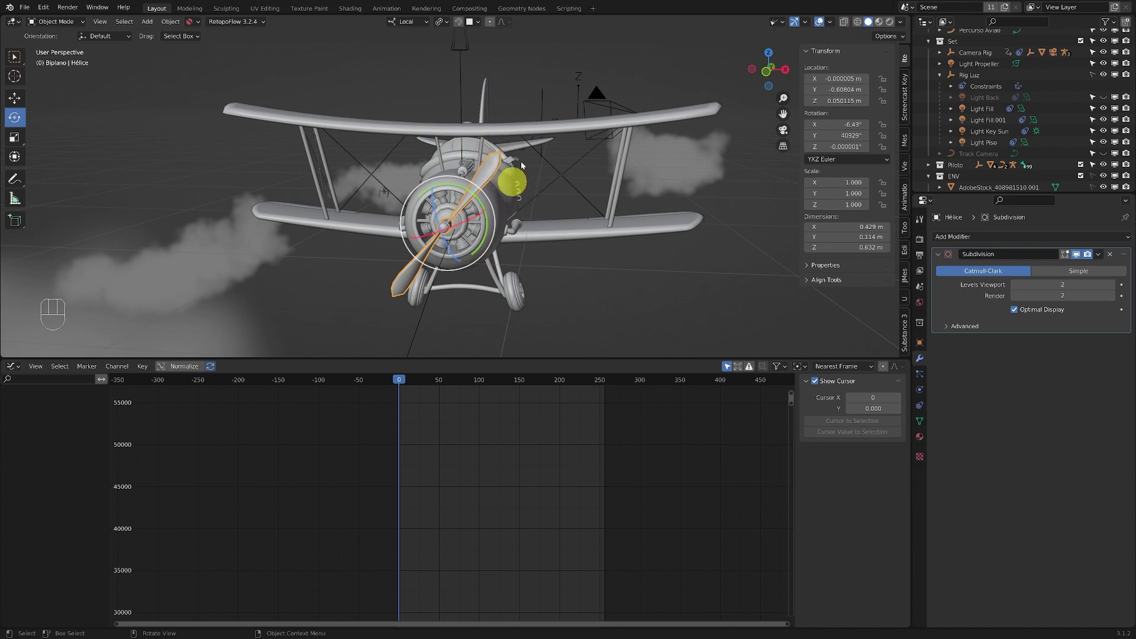
pyautogui.moveTo(483, 227); pyautogui.dragTo(450, 226, button='middle')
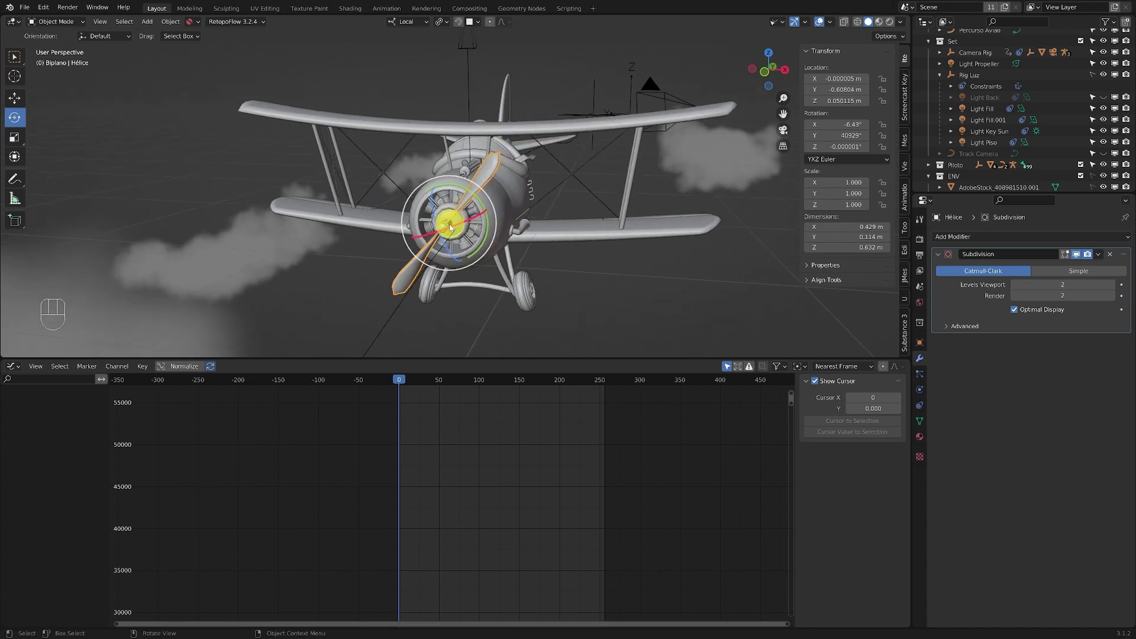
pyautogui.moveTo(499, 195); pyautogui.dragTo(465, 221, button='middle')
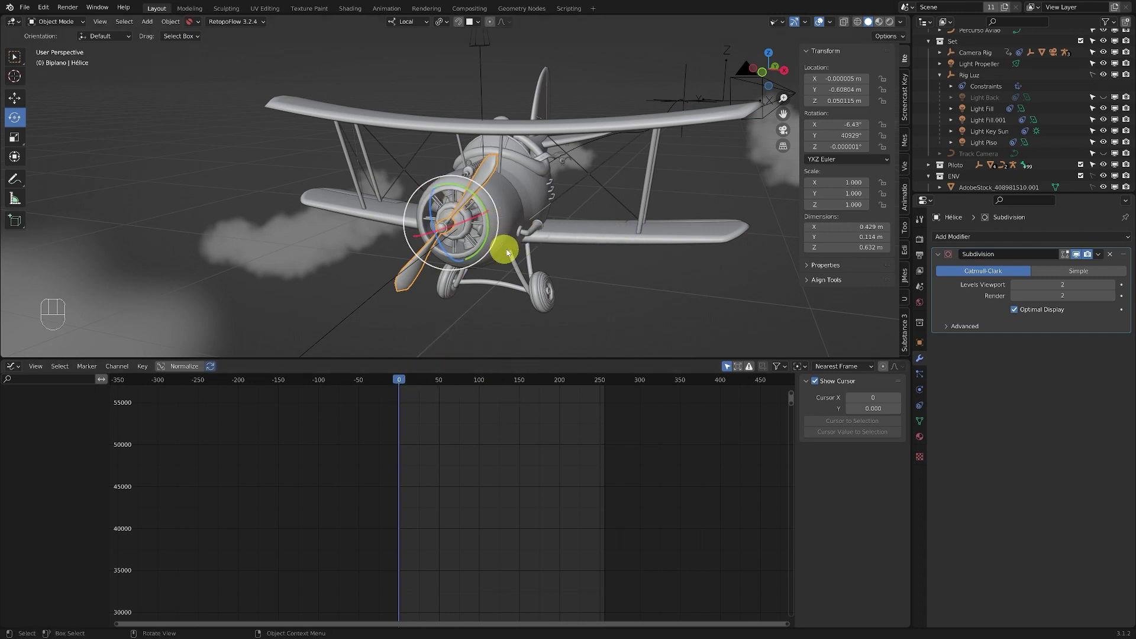
pyautogui.moveTo(519, 255); pyautogui.dragTo(744, 161, button='middle')
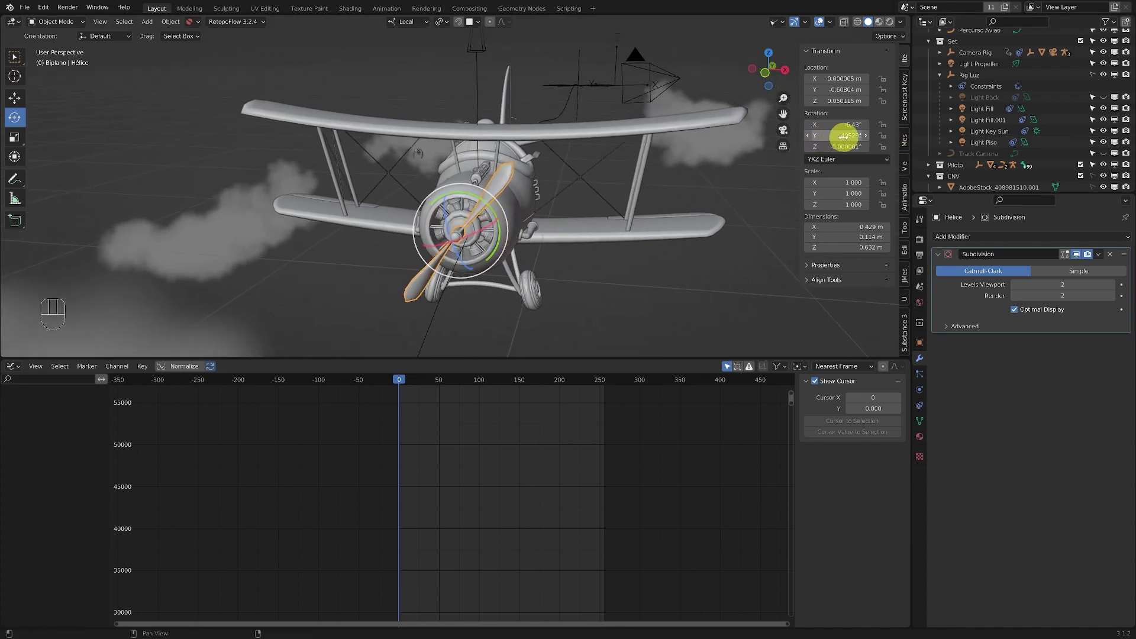
pyautogui.moveTo(491, 210); pyautogui.dragTo(443, 248)
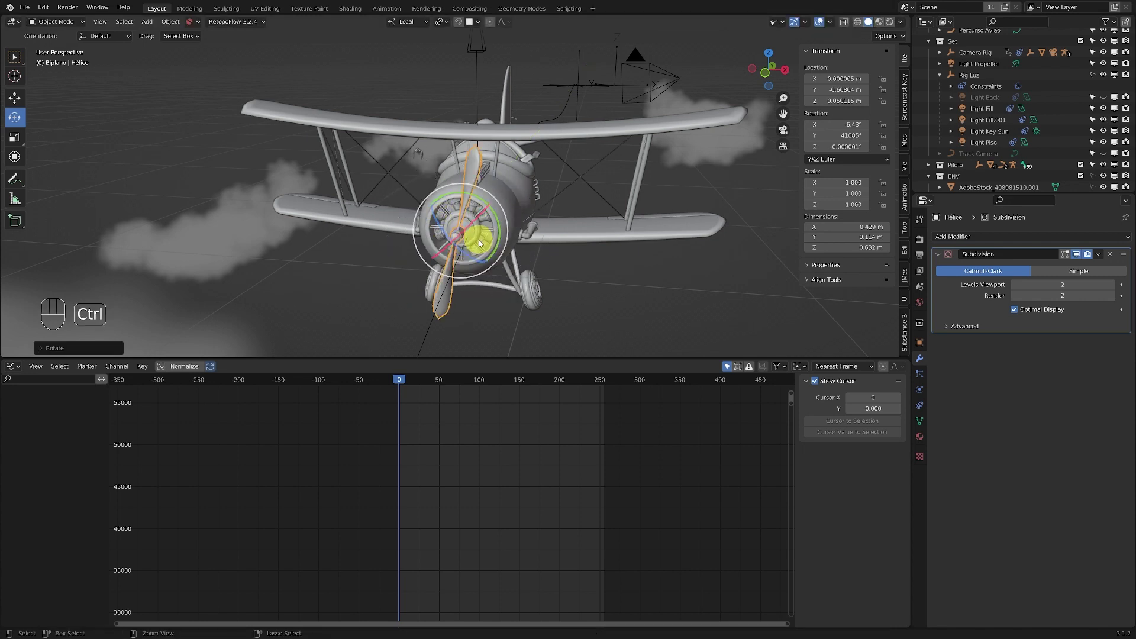
pyautogui.hotkey('ctrl', 'z')
# Insert a keyframe on only the propeller's Y rotation at frame 0.
pyautogui.moveTo(443, 247); pyautogui.dragTo(864, 140, button='middle')
pyautogui.rightClick(847, 135)
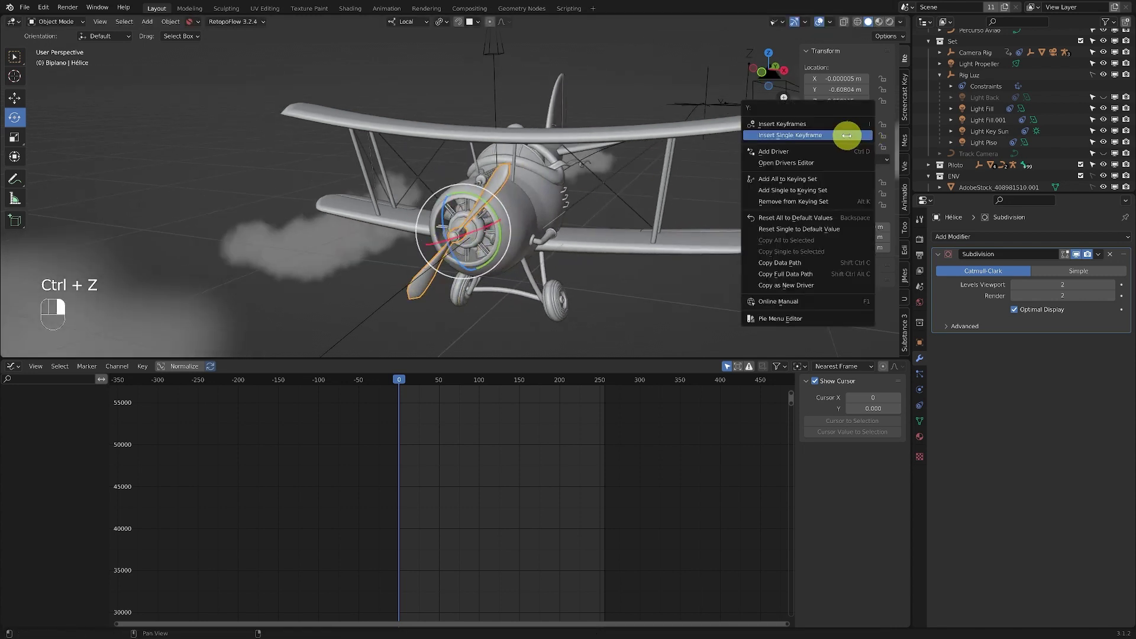
pyautogui.click(794, 136)
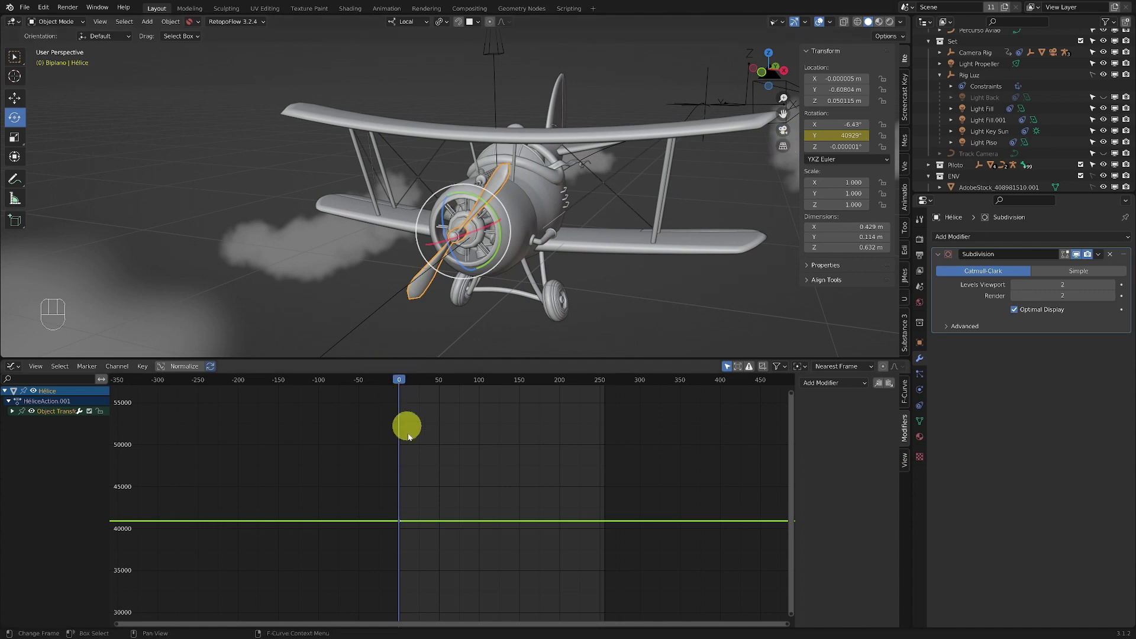
# Copy the propeller's frame 0 rotation keyframe and paste it at frame 114.
pyautogui.moveTo(431, 486); pyautogui.dragTo(380, 535)
pyautogui.moveTo(406, 385); pyautogui.dragTo(490, 382)
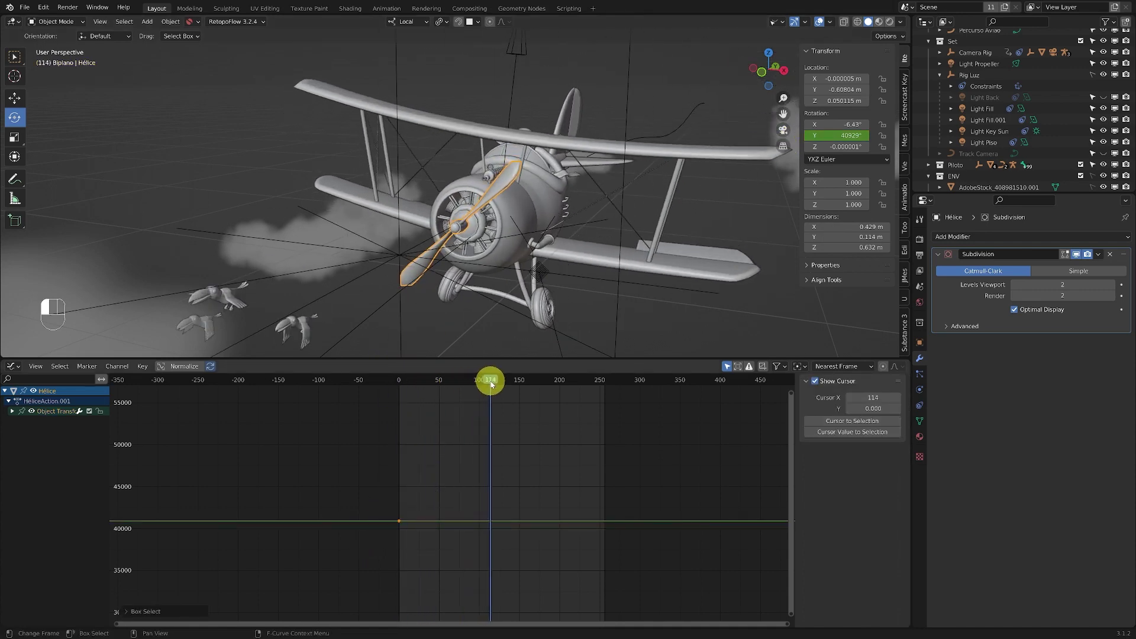
pyautogui.moveTo(427, 503); pyautogui.dragTo(370, 541)
pyautogui.hotkey('ctrl', 'c')
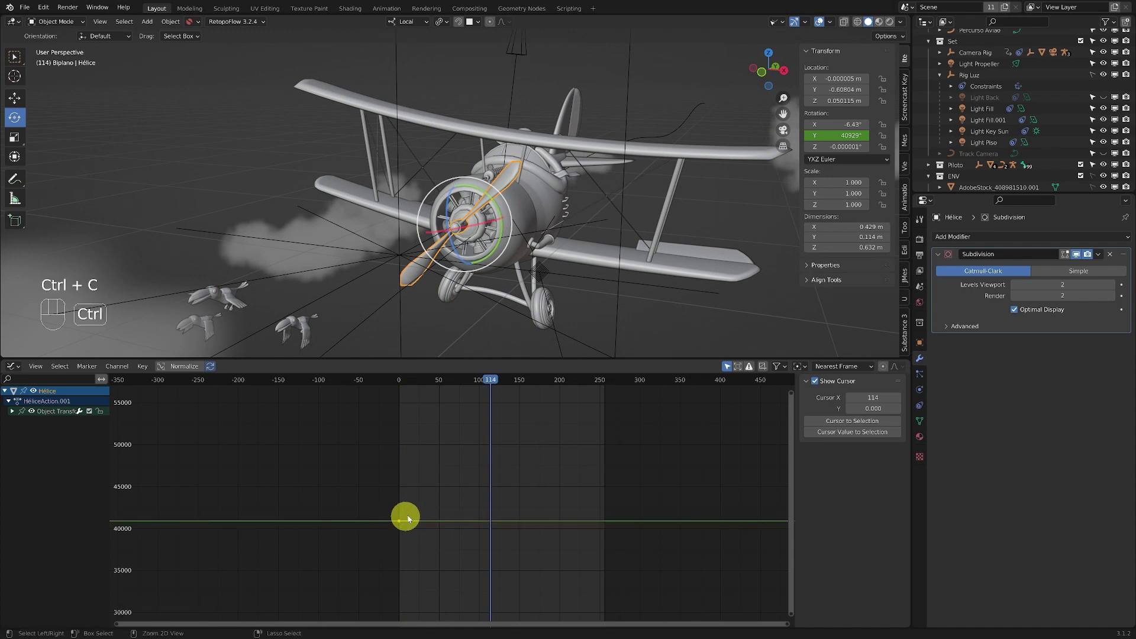
pyautogui.hotkey('ctrl', 'v')
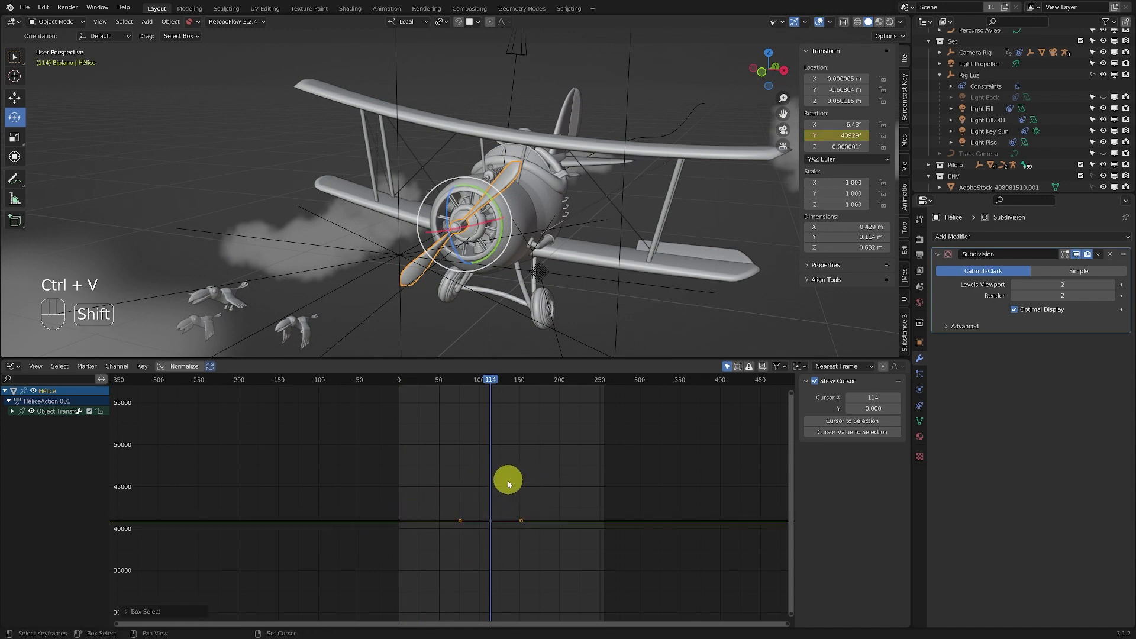
# Raise the value of the propeller's frame 114 rotation keyframe to about 54227°.
pyautogui.keyDown('shift'); pyautogui.moveTo(507, 497); pyautogui.dragTo(510, 527, button='middle'); pyautogui.keyUp('shift')
pyautogui.press('g')
pyautogui.press('y')
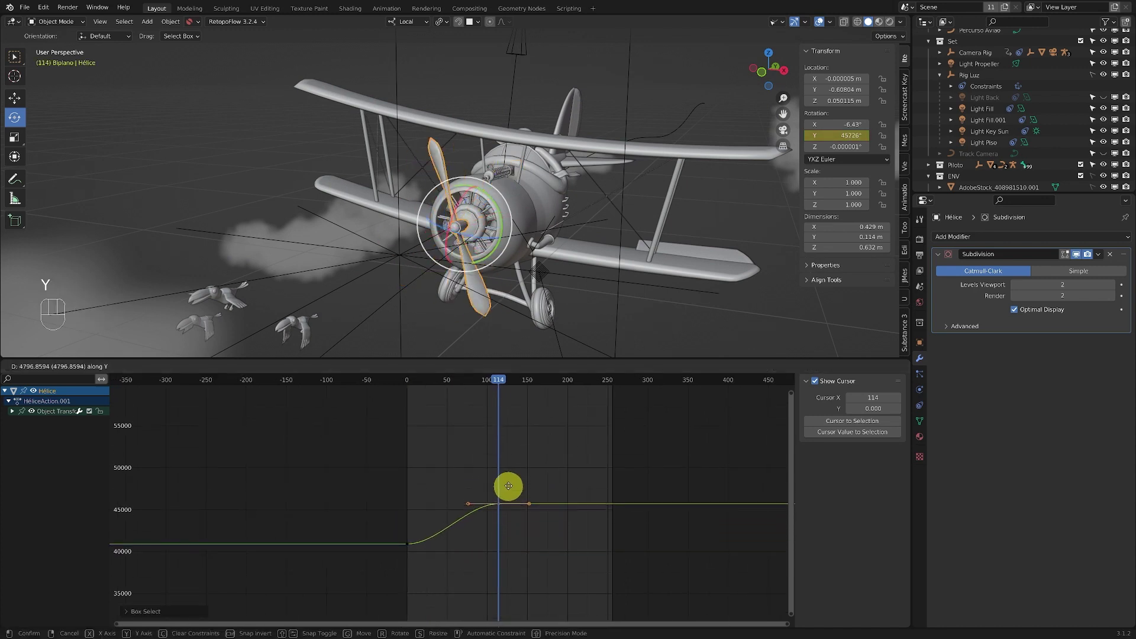
pyautogui.click(505, 418)
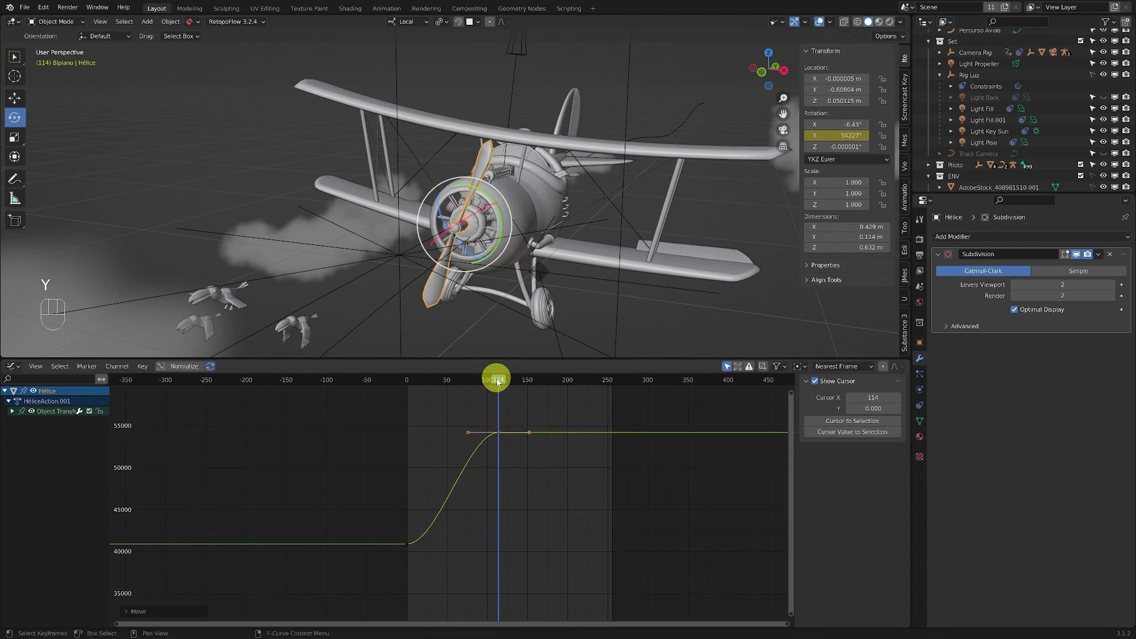
# Set both propeller rotation keyframes to Linear interpolation and briefly play the animation.
pyautogui.moveTo(537, 418); pyautogui.dragTo(387, 571)
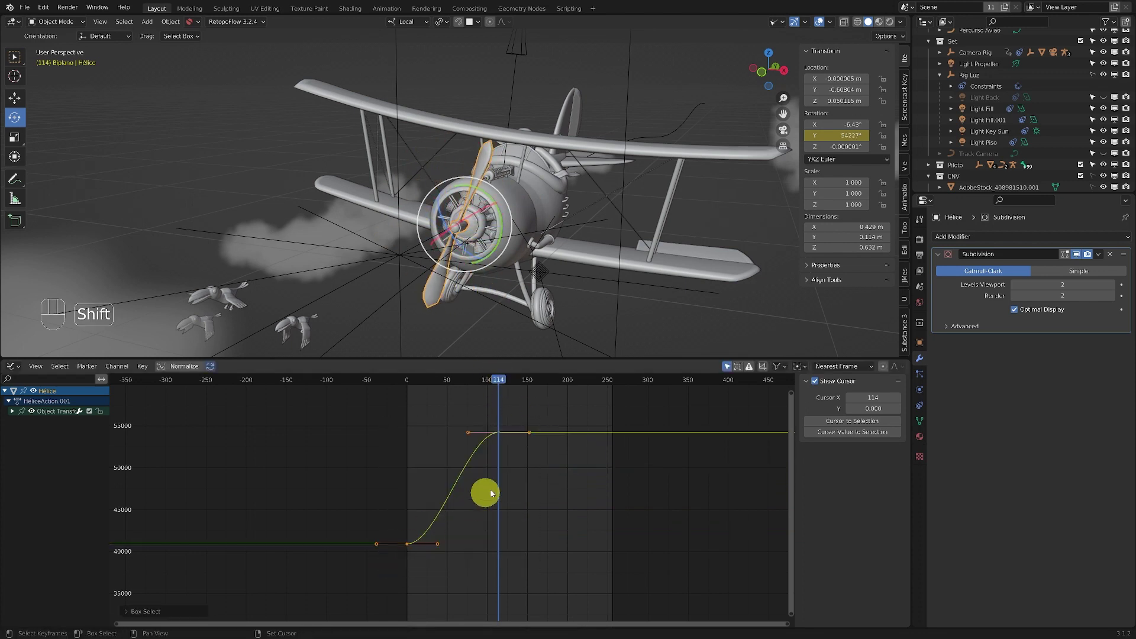
pyautogui.keyDown('ctrl'); pyautogui.hscroll(2, 474, 476); pyautogui.keyUp('ctrl')
pyautogui.press('t')
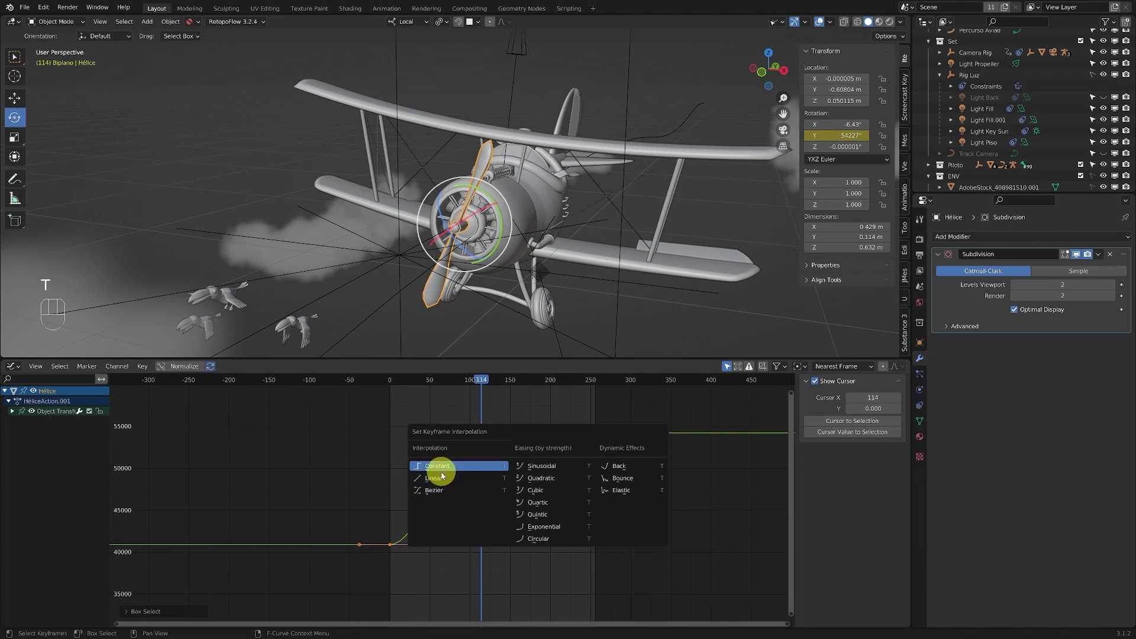
pyautogui.click(439, 479)
pyautogui.hotkey('shift', 'space')
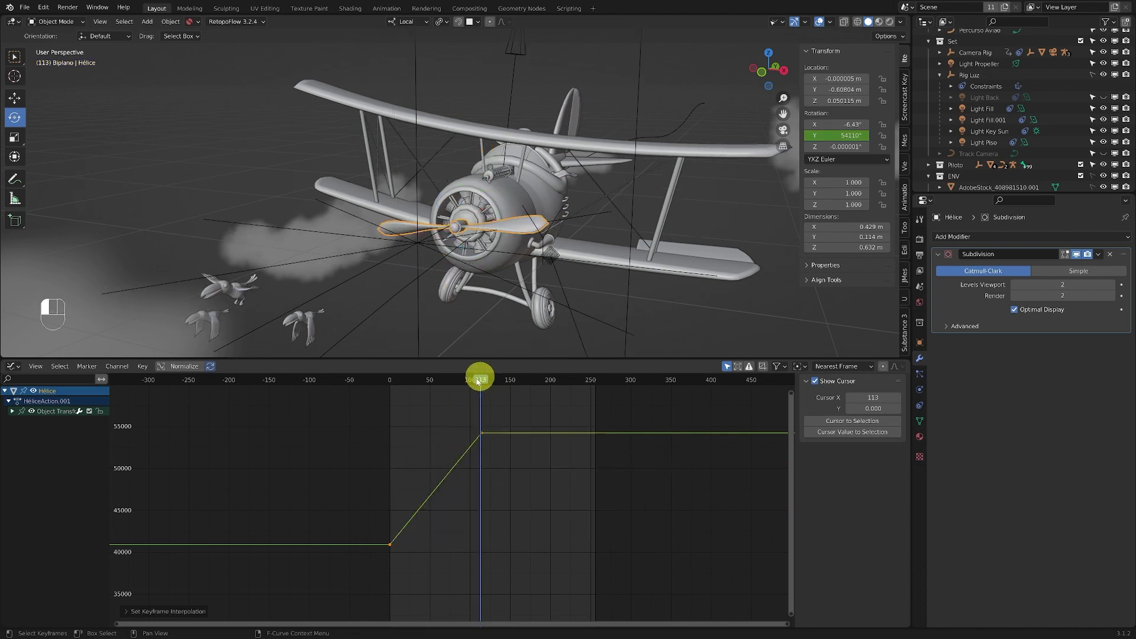
pyautogui.hotkey('shift', 'space')
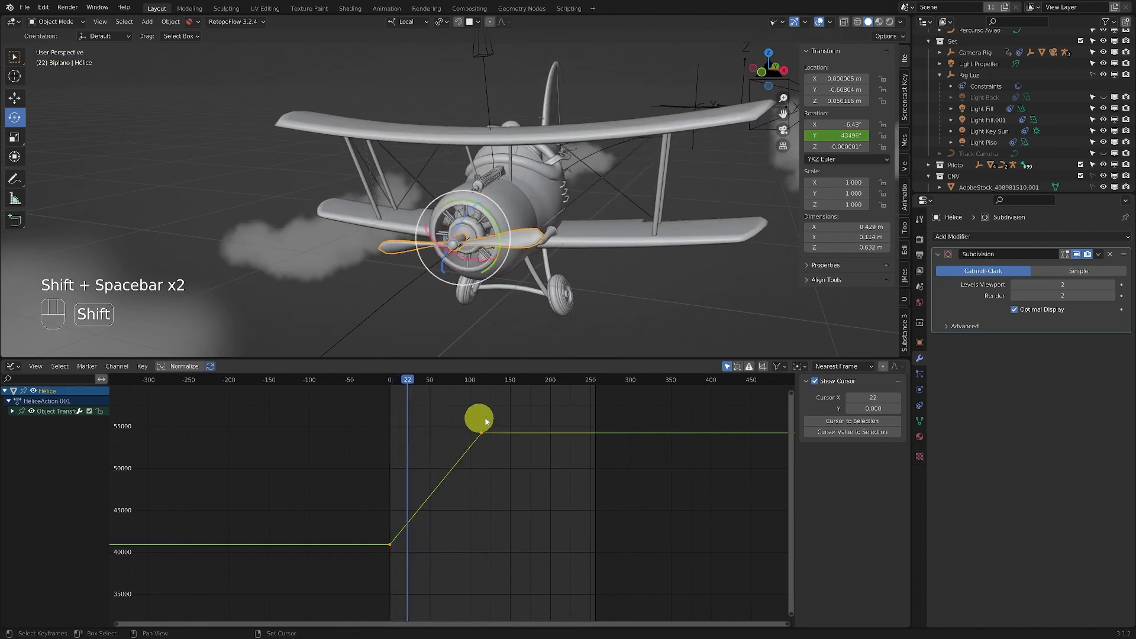
# Slow the propeller's spin by lowering its frame 114 rotation keyframe to about 44774°, playing the animation between adjustments.
pyautogui.press('g')
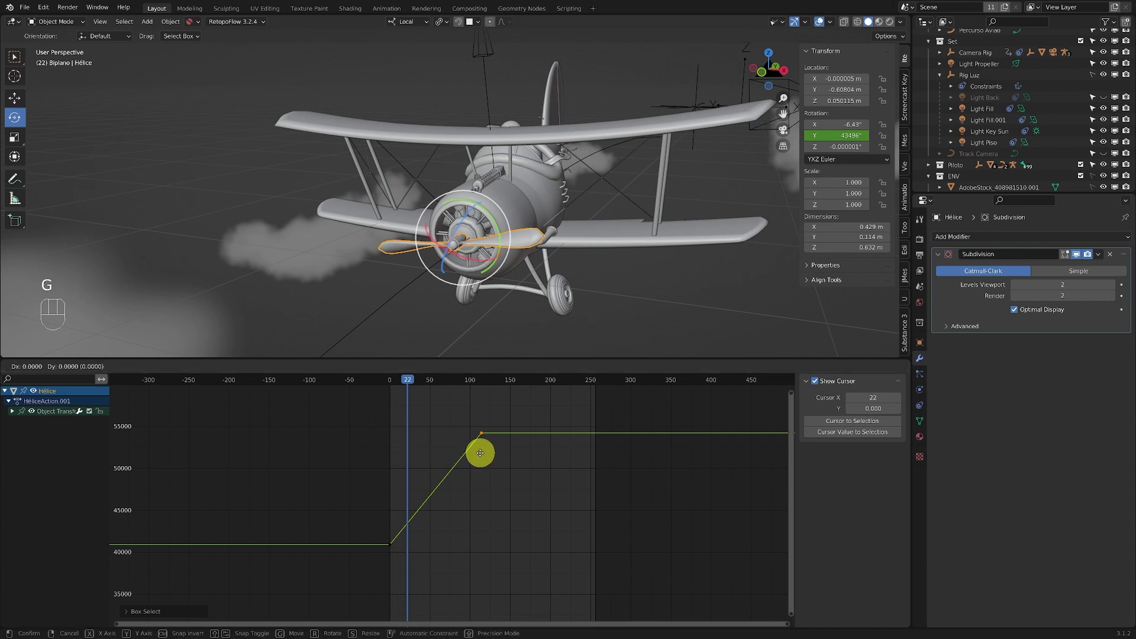
pyautogui.press('y')
pyautogui.click(479, 489)
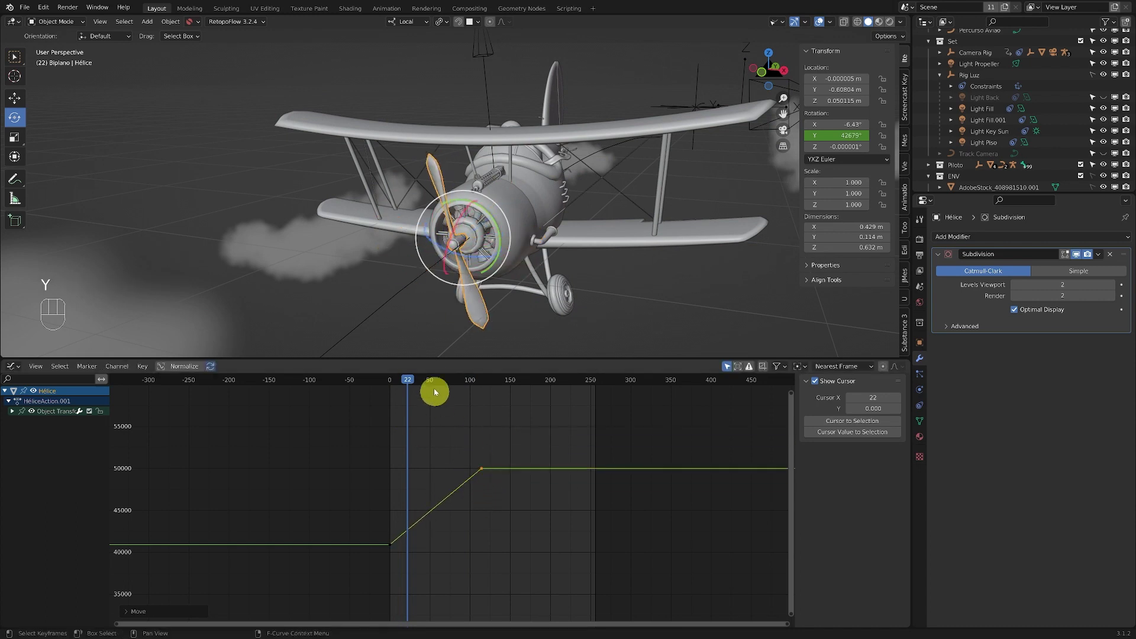
pyautogui.hotkey('shift', 'space')
pyautogui.hotkey('shift', 'space')
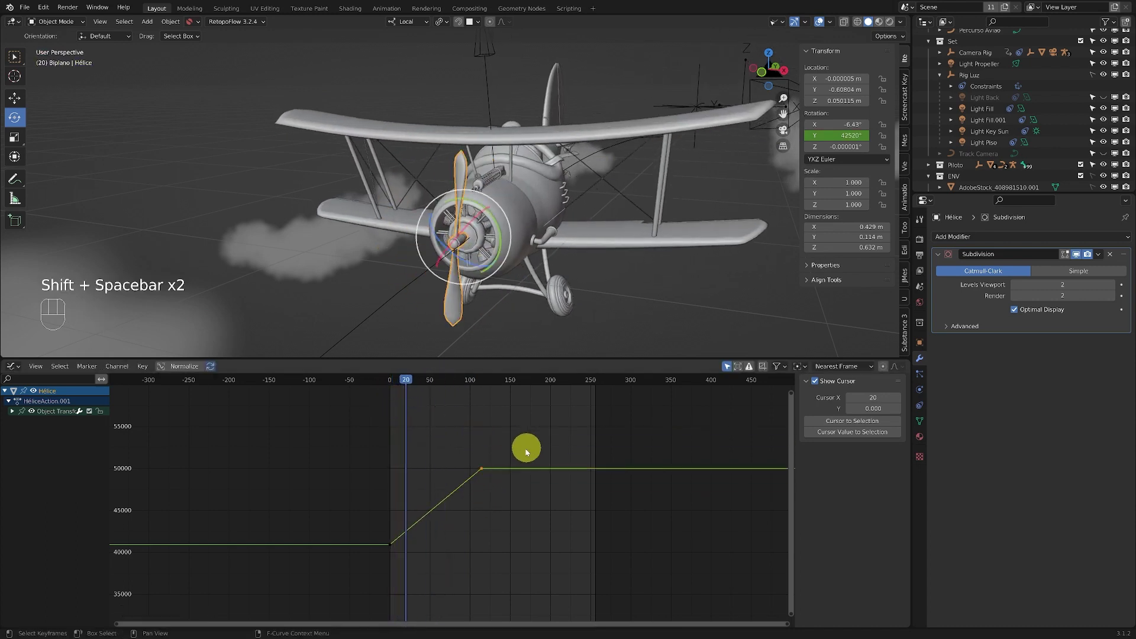
pyautogui.moveTo(525, 449); pyautogui.dragTo(488, 487)
pyautogui.press('g')
pyautogui.press('y')
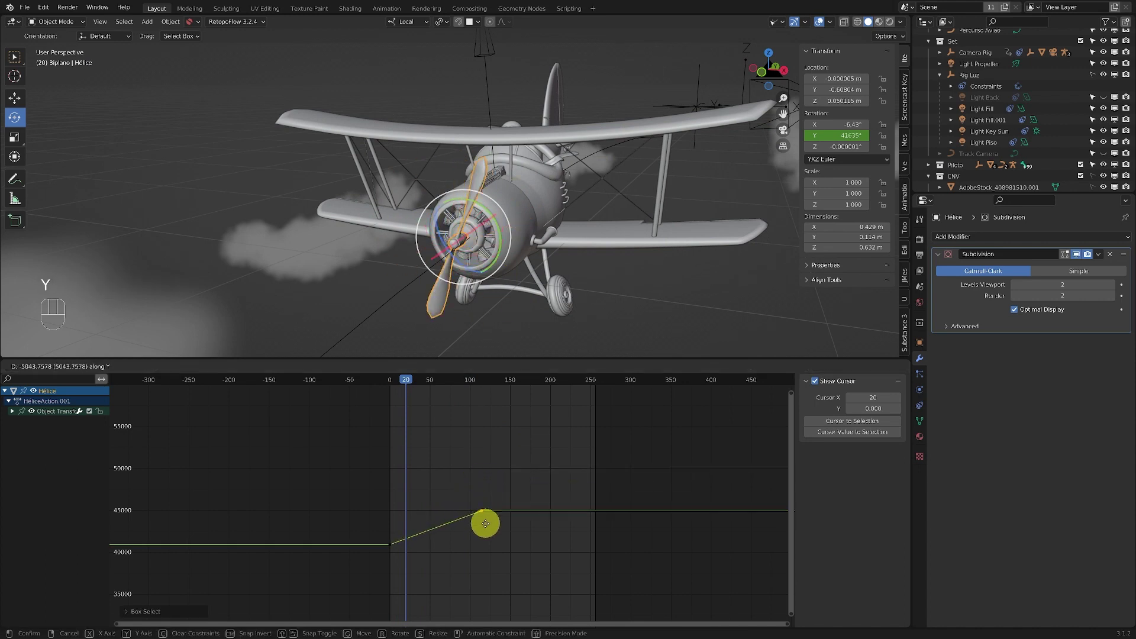
pyautogui.click(482, 512)
# Play and scrub the animation to examine the propeller's rotation before and after the frame 114 keyframe.
pyautogui.keyDown('ctrl'); pyautogui.moveTo(481, 513); pyautogui.dragTo(489, 453, button='middle'); pyautogui.keyUp('ctrl')
pyautogui.hotkey('shift', 'space')
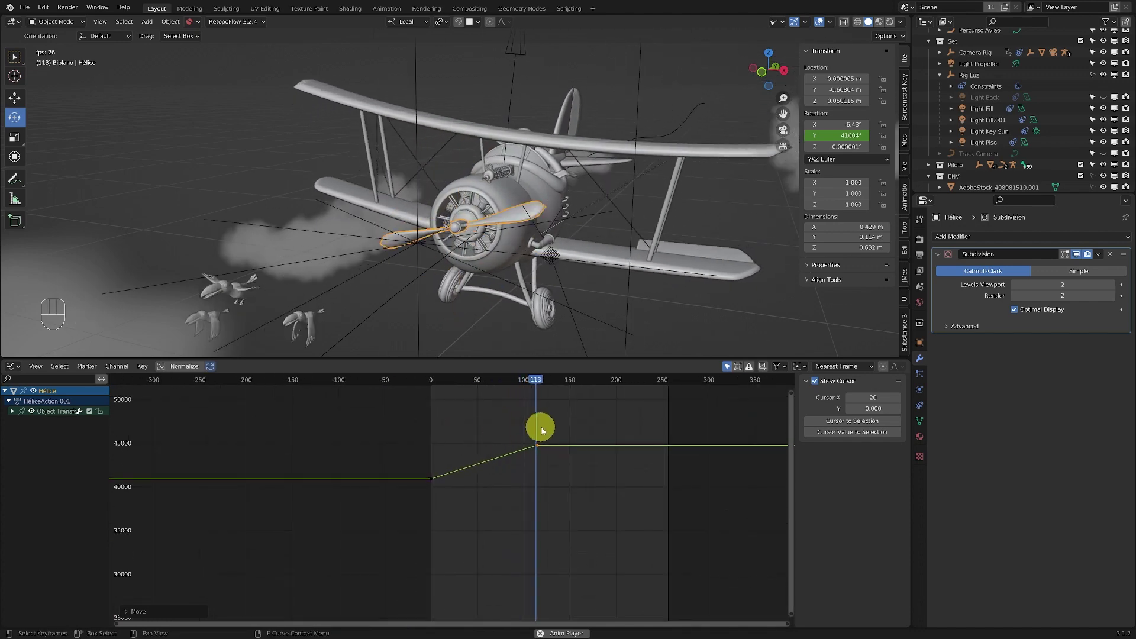
pyautogui.hotkey('shift', 'space')
pyautogui.moveTo(571, 393); pyautogui.dragTo(486, 420)
pyautogui.keyDown('ctrl'); pyautogui.moveTo(486, 420); pyautogui.dragTo(481, 505, button='middle'); pyautogui.keyUp('ctrl')
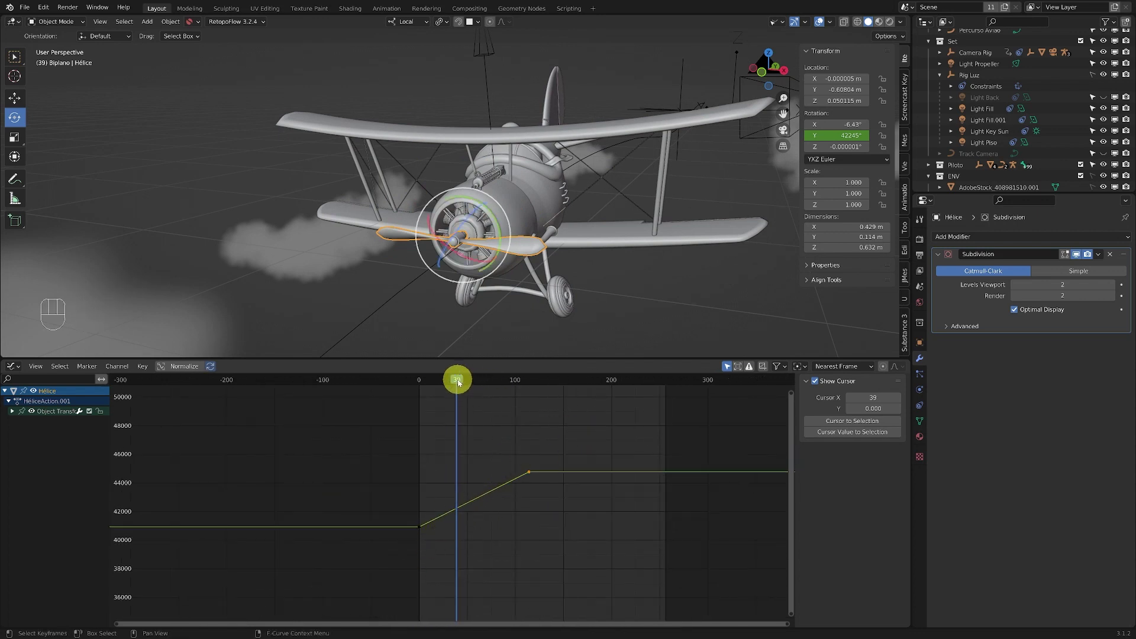
pyautogui.moveTo(459, 383); pyautogui.dragTo(529, 386)
pyautogui.moveTo(550, 451); pyautogui.dragTo(569, 382)
pyautogui.click(542, 459)
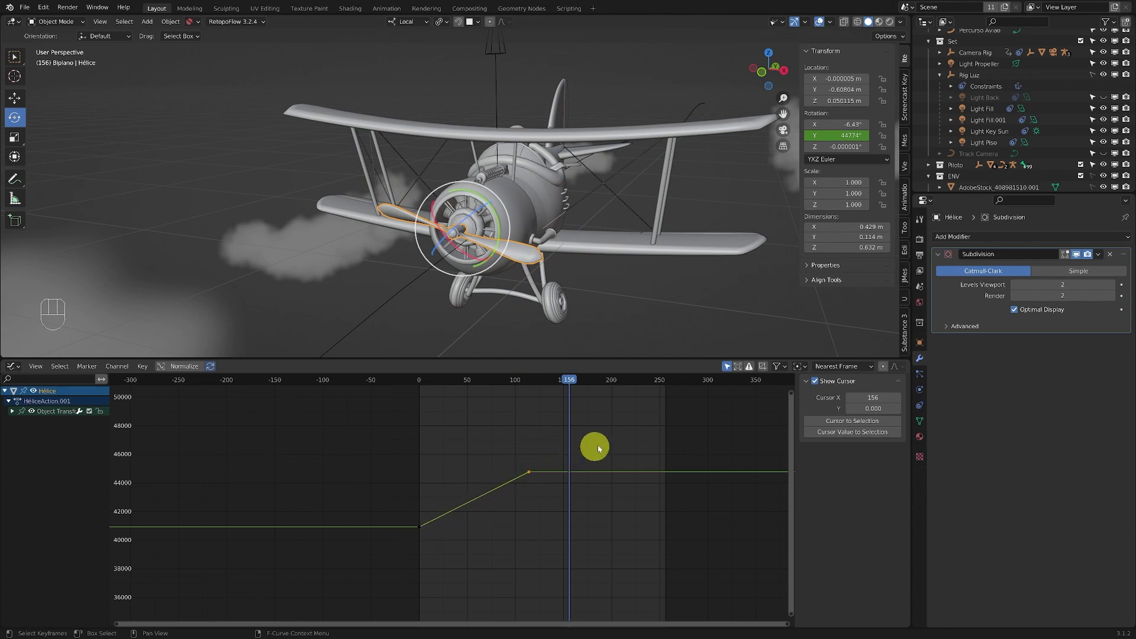
pyautogui.moveTo(566, 378); pyautogui.dragTo(514, 386)
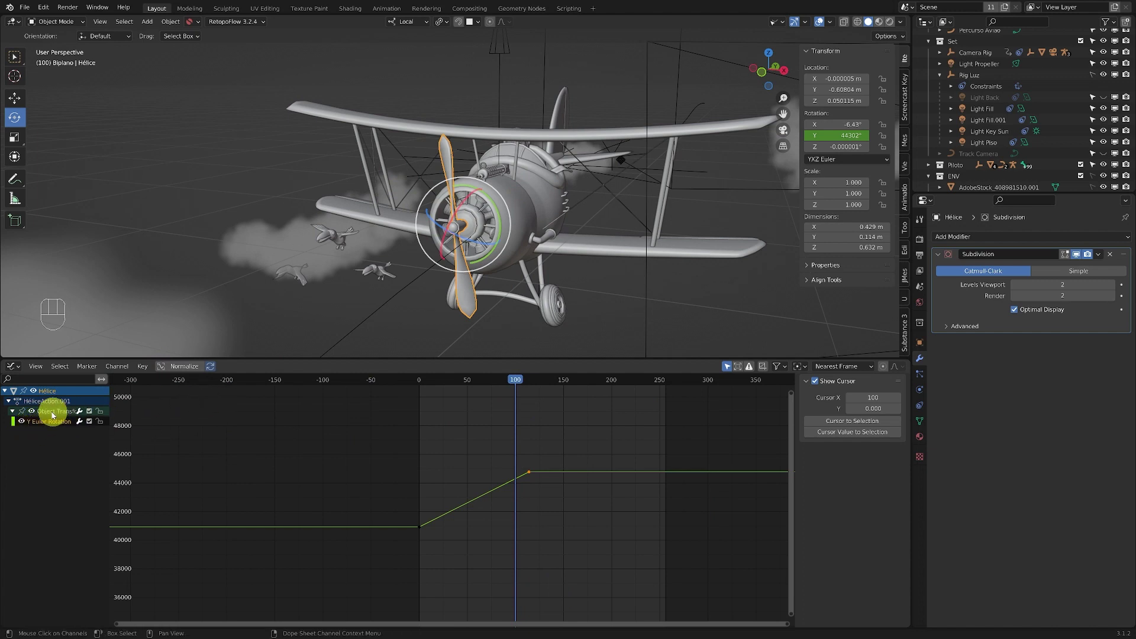
# Add a Cycles modifier to the propeller's Y Euler Rotation curve.
pyautogui.click(44, 424)
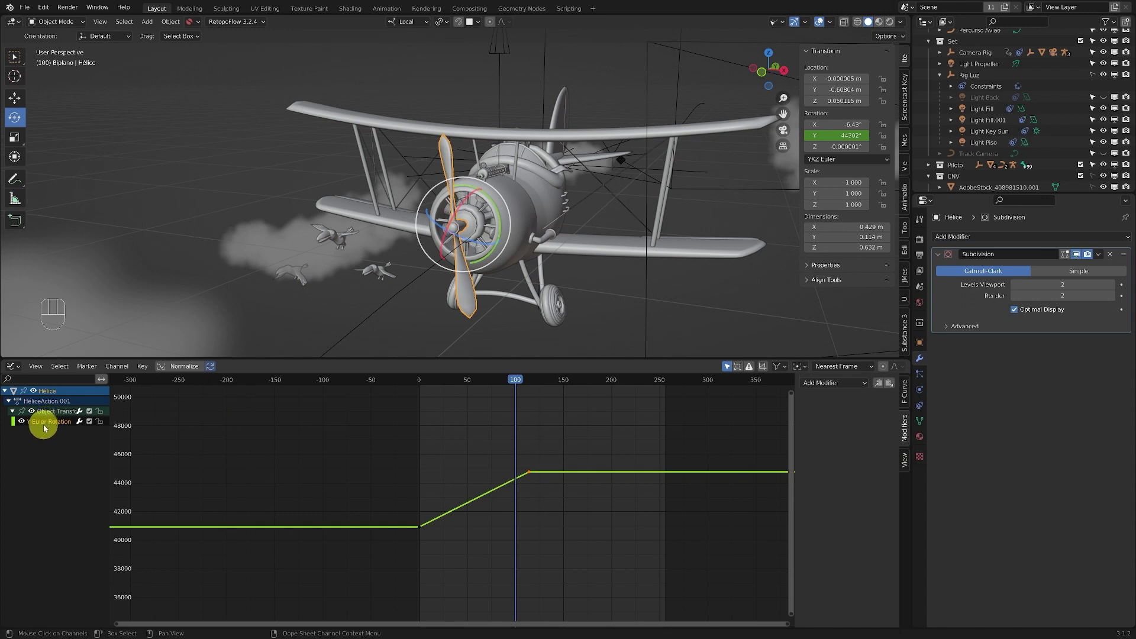
pyautogui.click(865, 384)
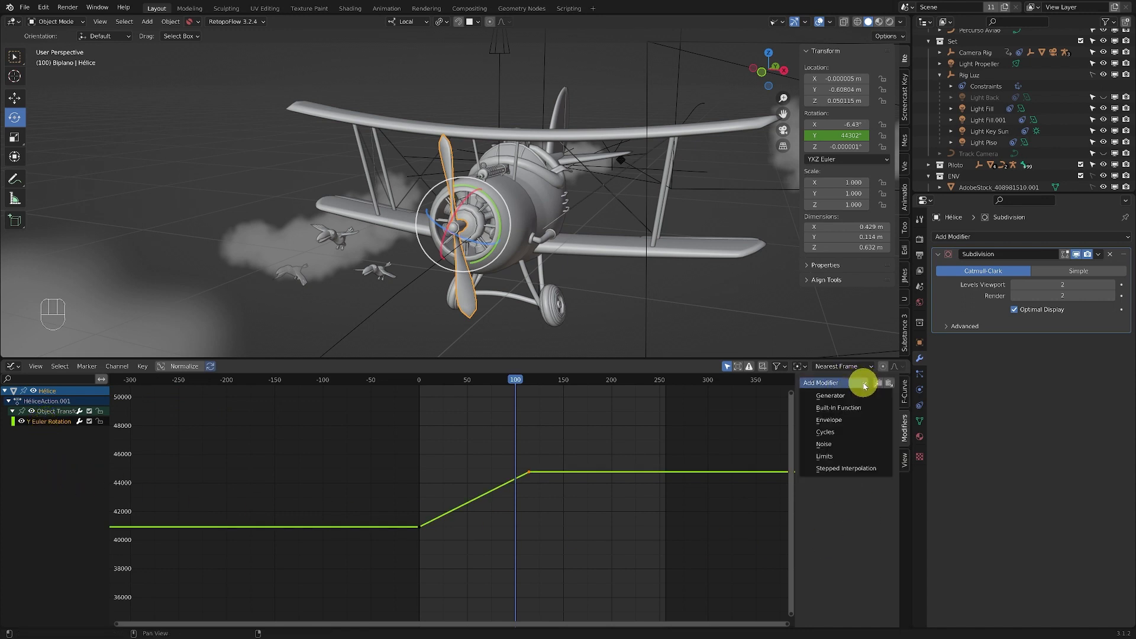
pyautogui.click(831, 433)
# Examine the repeating rotation curve and scrub through the frames to check the propeller's cycle.
pyautogui.moveTo(524, 442)
pyautogui.keyDown('shift'); pyautogui.mouseDown(button='middle')
pyautogui.moveTo(514, 459)
pyautogui.moveTo(525, 461)
pyautogui.mouseUp(button='middle'); pyautogui.keyUp('shift')
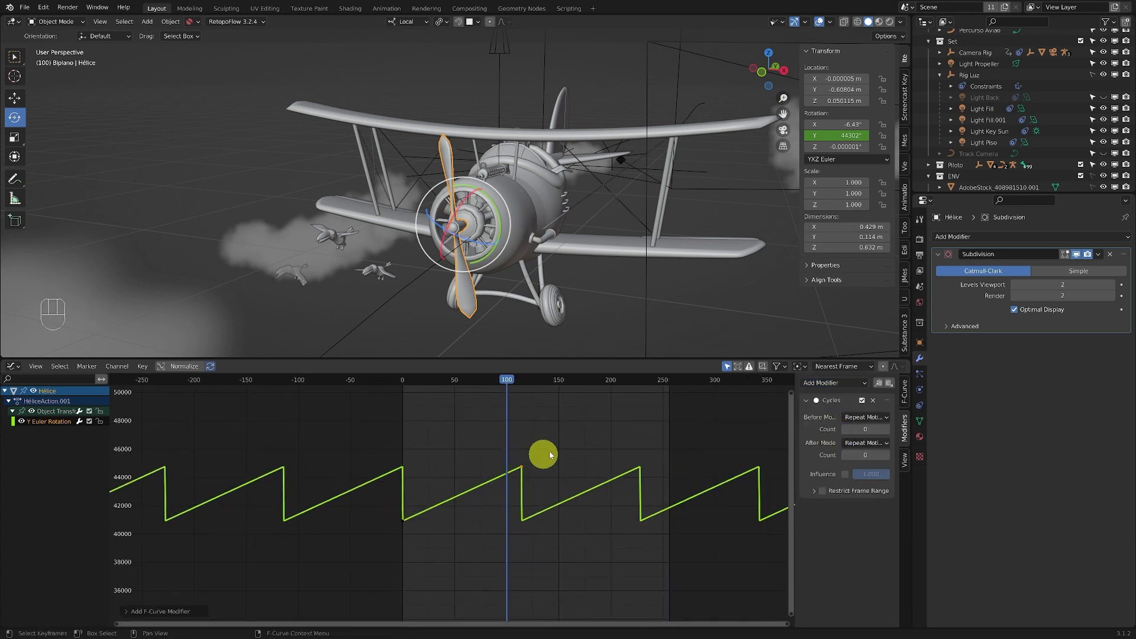
pyautogui.keyDown('shift'); pyautogui.moveTo(627, 453); pyautogui.dragTo(545, 463, button='middle'); pyautogui.keyUp('shift')
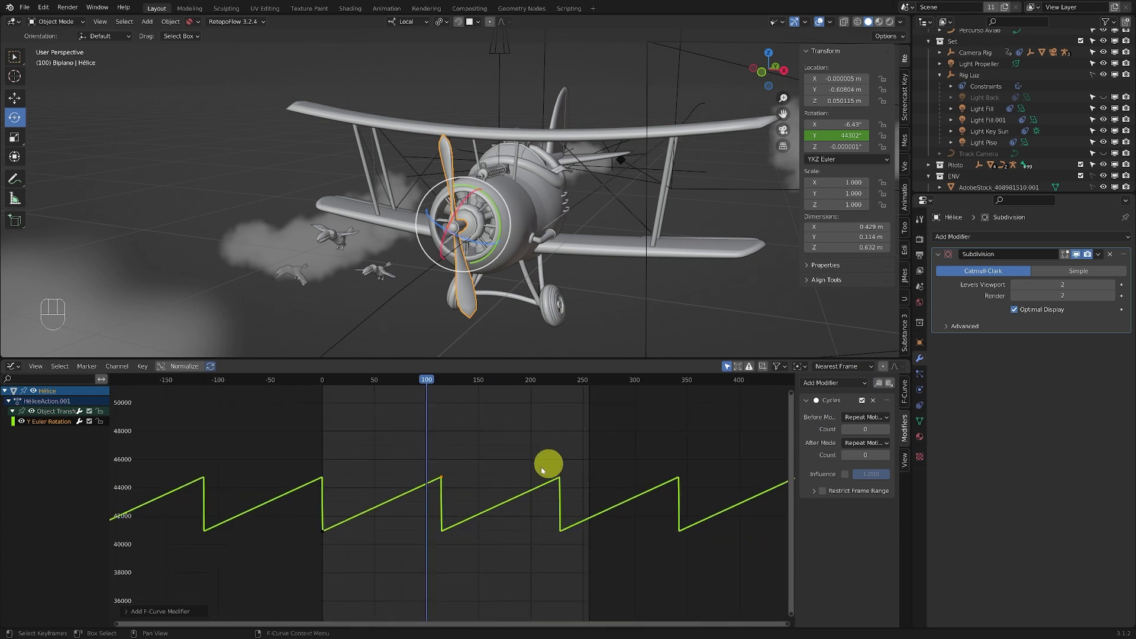
pyautogui.keyDown('shift'); pyautogui.moveTo(457, 410); pyautogui.dragTo(481, 413, button='middle'); pyautogui.keyUp('shift')
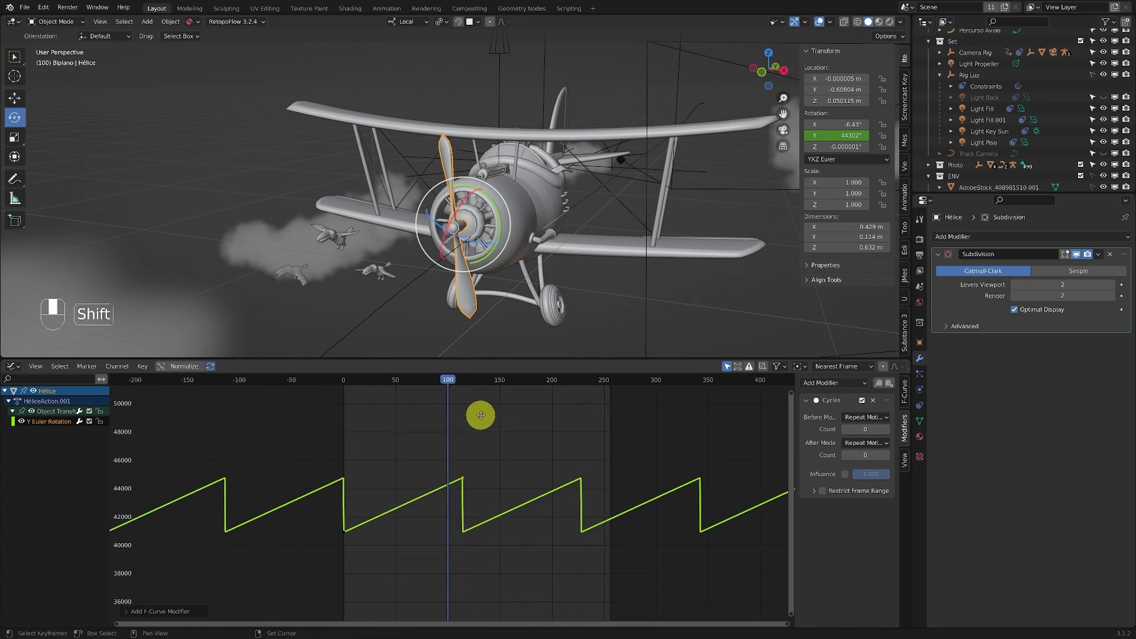
pyautogui.moveTo(451, 384); pyautogui.dragTo(370, 386)
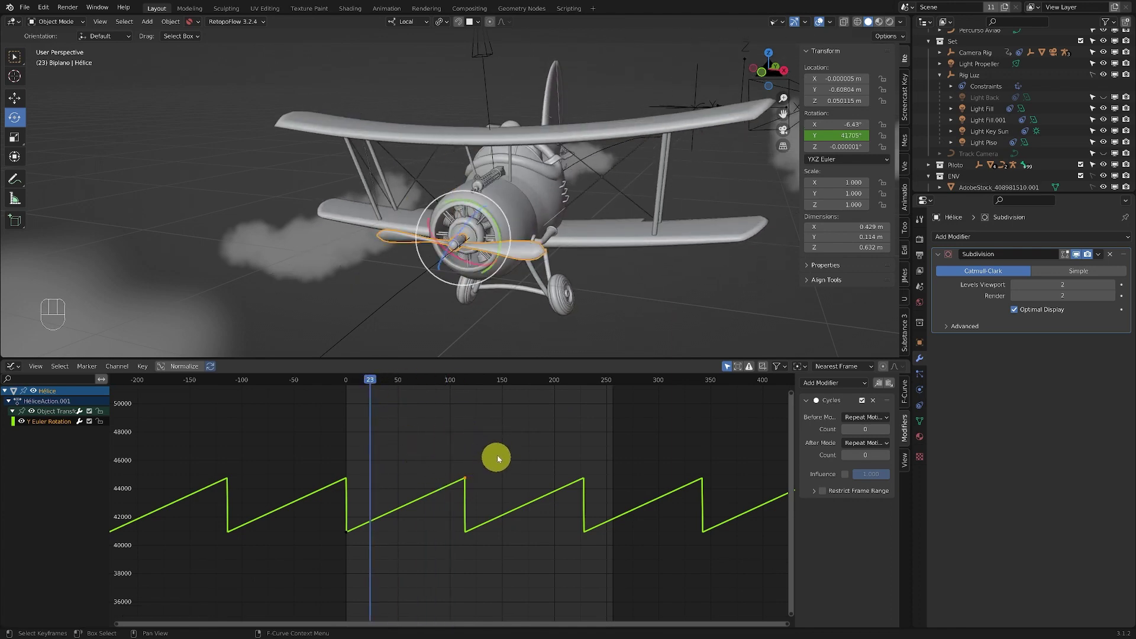
pyautogui.moveTo(450, 381); pyautogui.dragTo(421, 398)
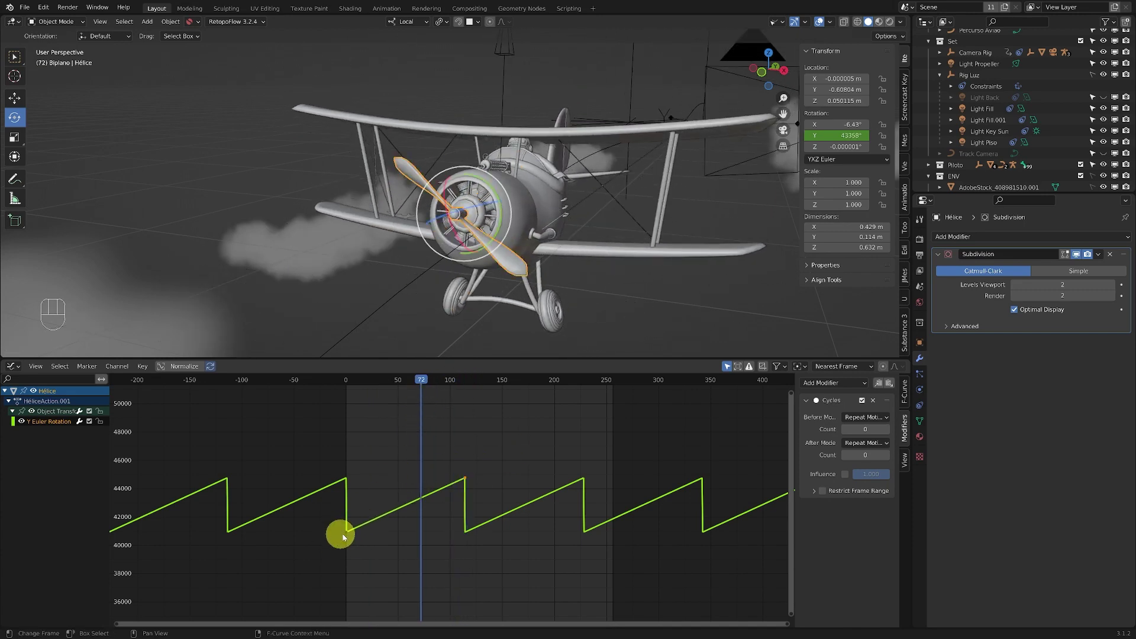
# Play the animation and scrub across the cycle restarts to check the propeller's rotation.
pyautogui.hotkey('shift', 'space')
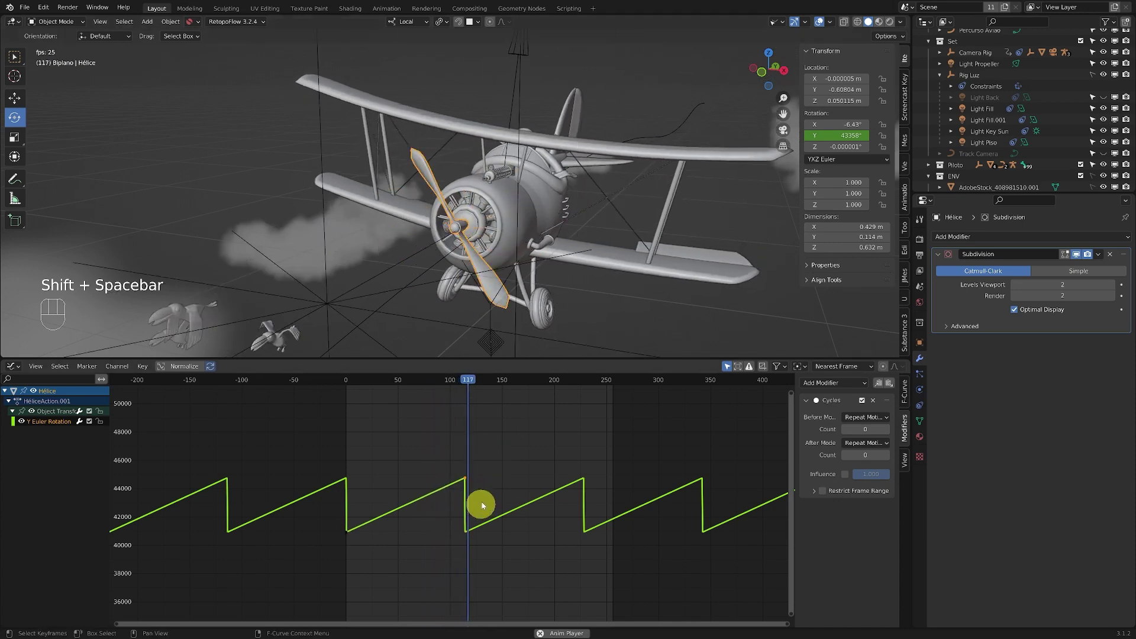
pyautogui.moveTo(509, 380); pyautogui.dragTo(569, 381)
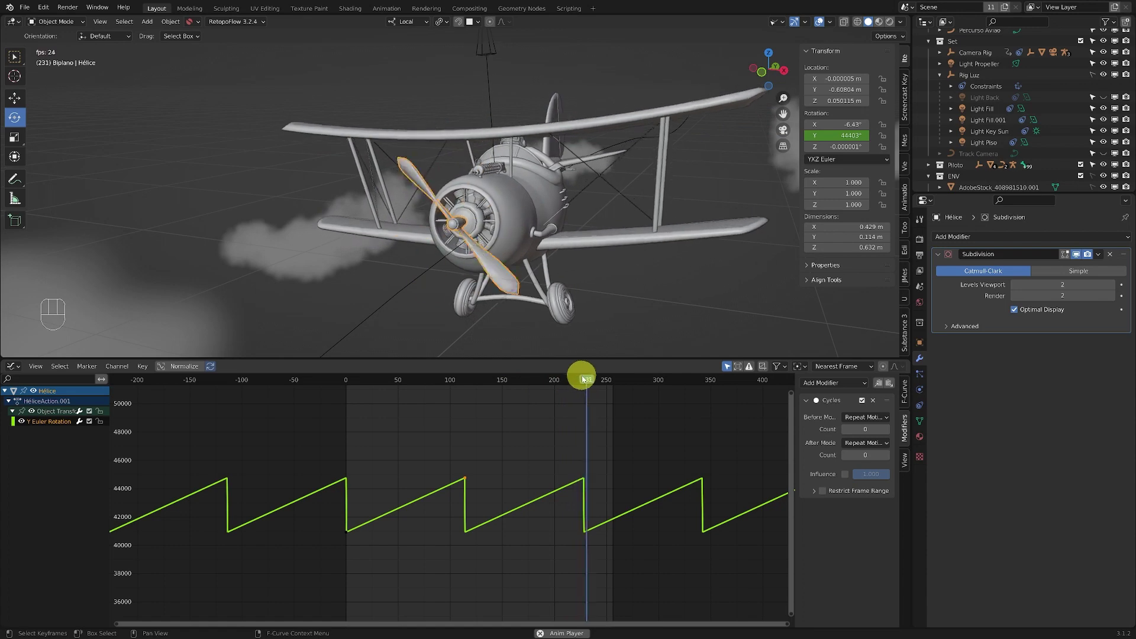
pyautogui.hotkey('shift', 'space')
pyautogui.moveTo(566, 381); pyautogui.dragTo(471, 476)
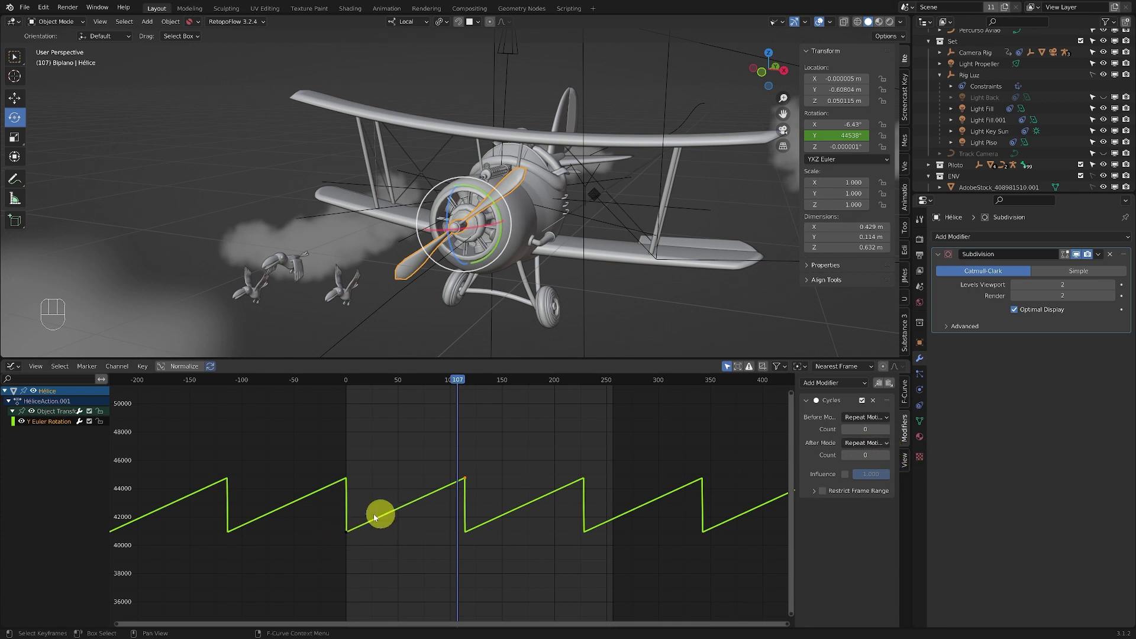
# Set the propeller's Cycles modifier to Repeat with Offset after the keyframes and No Cycles before them.
pyautogui.click(886, 443)
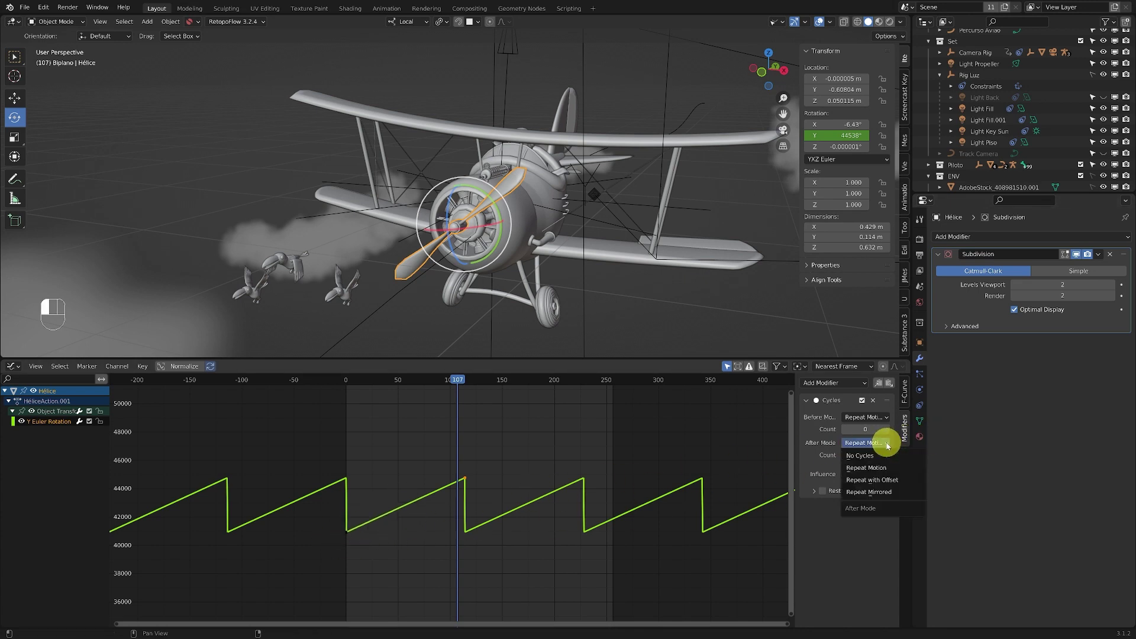
pyautogui.click(889, 480)
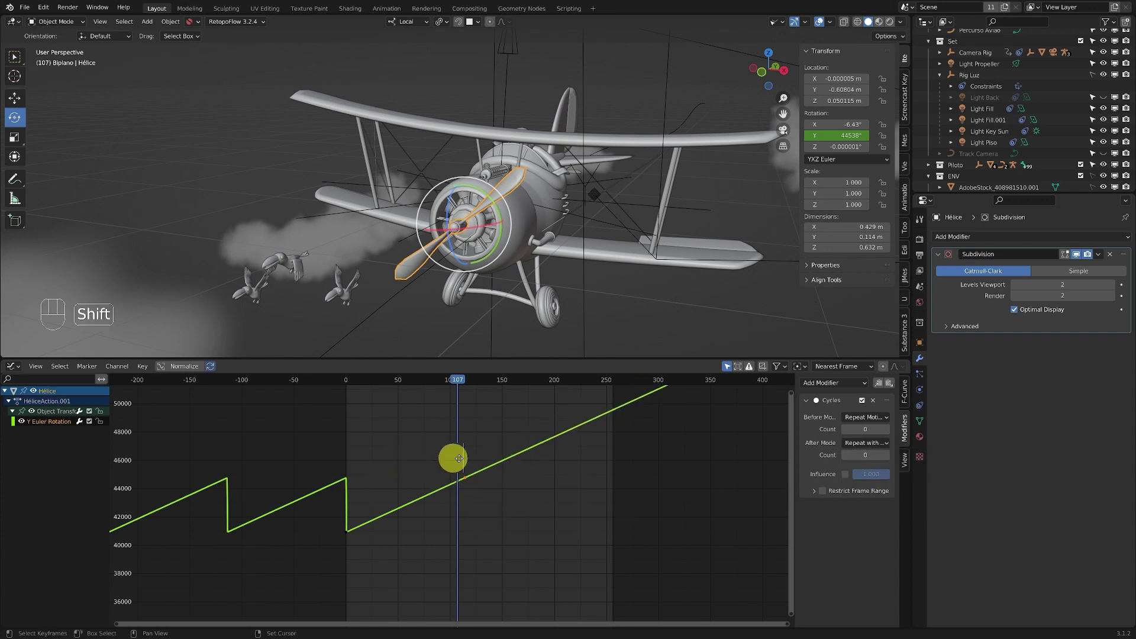
pyautogui.keyDown('shift'); pyautogui.moveTo(451, 456); pyautogui.dragTo(609, 456, button='middle'); pyautogui.keyUp('shift')
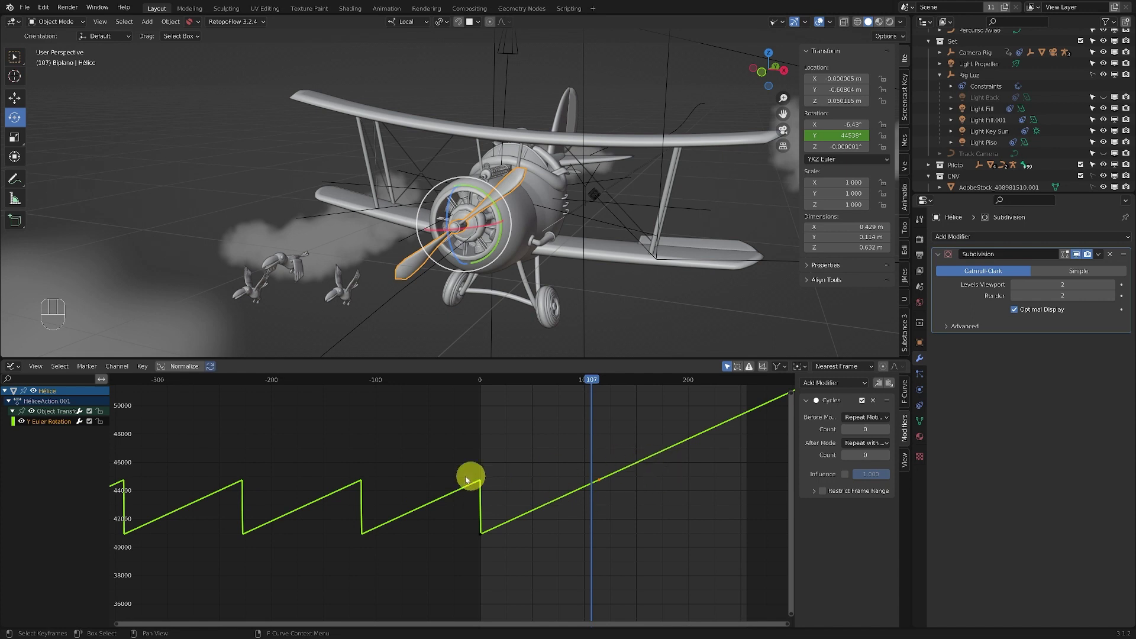
pyautogui.keyDown('shift'); pyautogui.moveTo(446, 474); pyautogui.dragTo(420, 477, button='middle'); pyautogui.keyUp('shift')
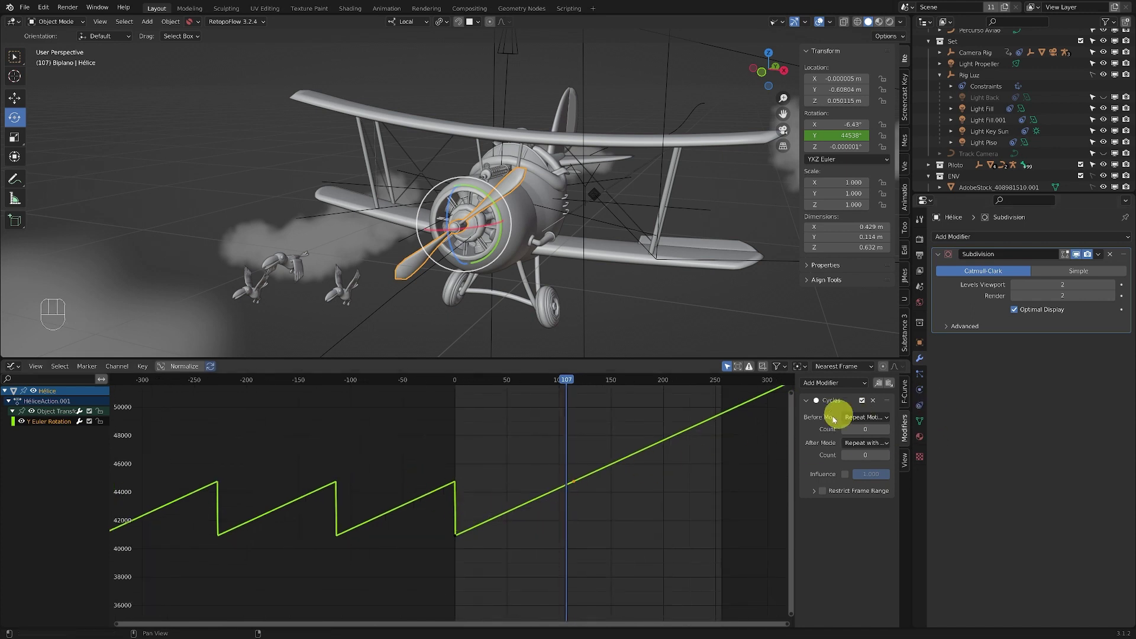
pyautogui.click(886, 418)
pyautogui.click(873, 431)
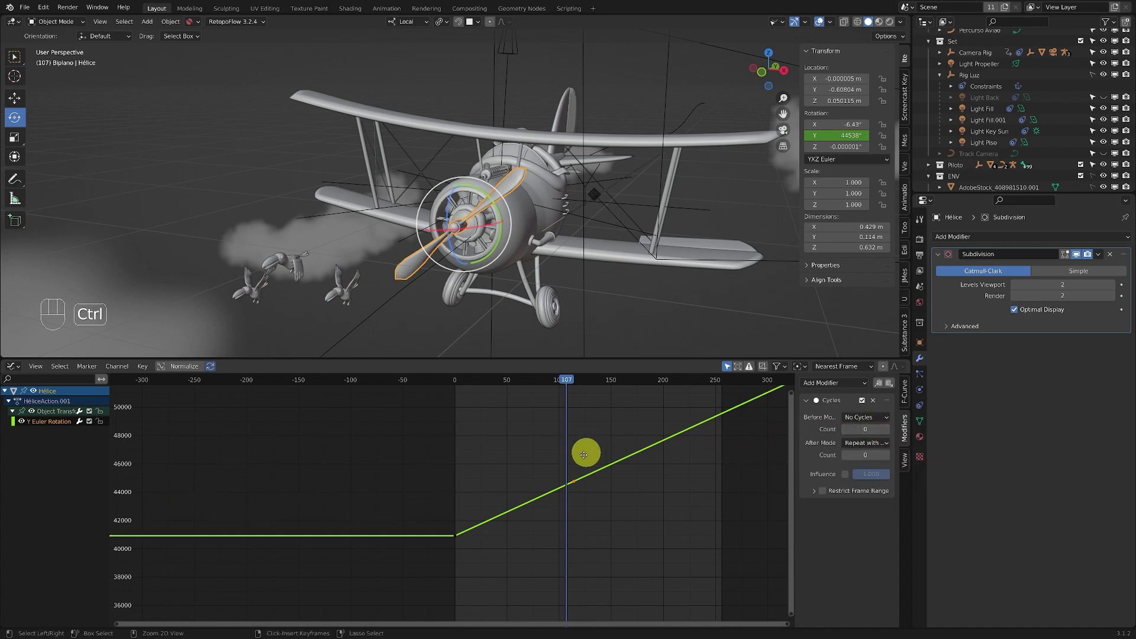
pyautogui.keyDown('ctrl'); pyautogui.moveTo(586, 454); pyautogui.dragTo(578, 421, button='middle'); pyautogui.keyUp('ctrl')
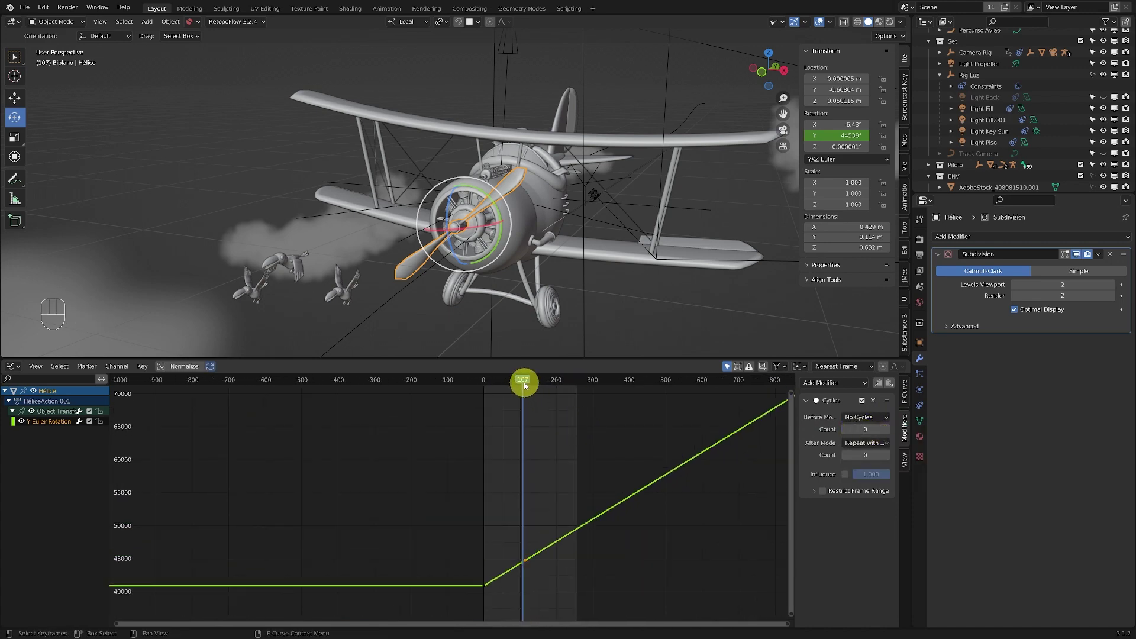
# Play the animation from near the start and scrub it to check the propeller's continuous spin.
pyautogui.moveTo(523, 382); pyautogui.dragTo(489, 382)
pyautogui.hotkey('shift', 'space')
pyautogui.moveTo(499, 299); pyautogui.dragTo(426, 185, button='middle')
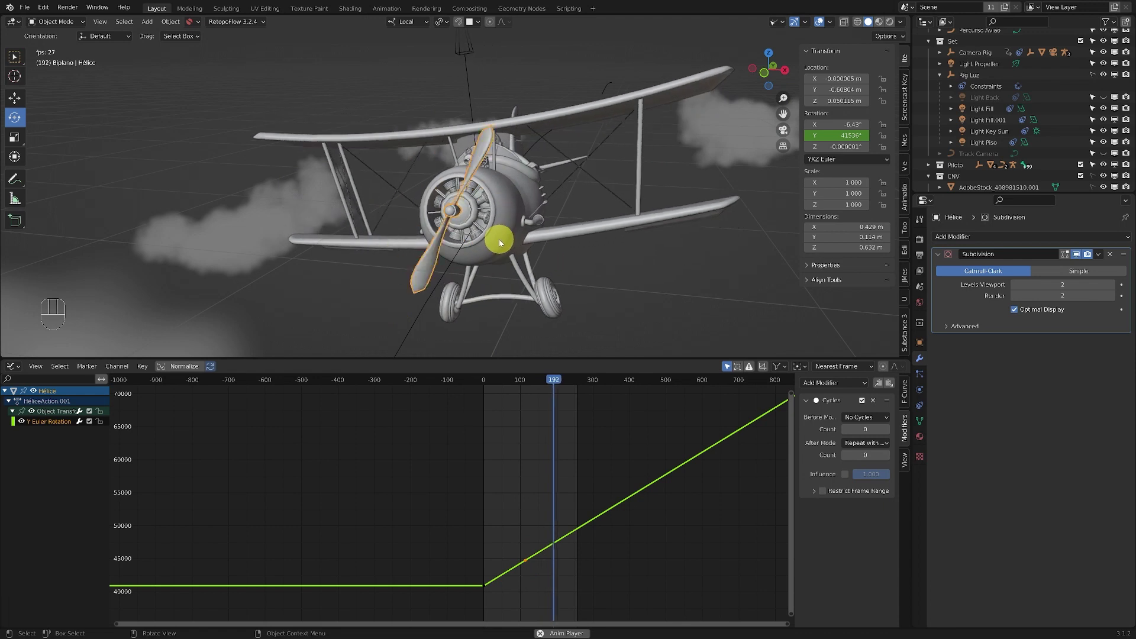
pyautogui.moveTo(572, 375); pyautogui.dragTo(535, 383)
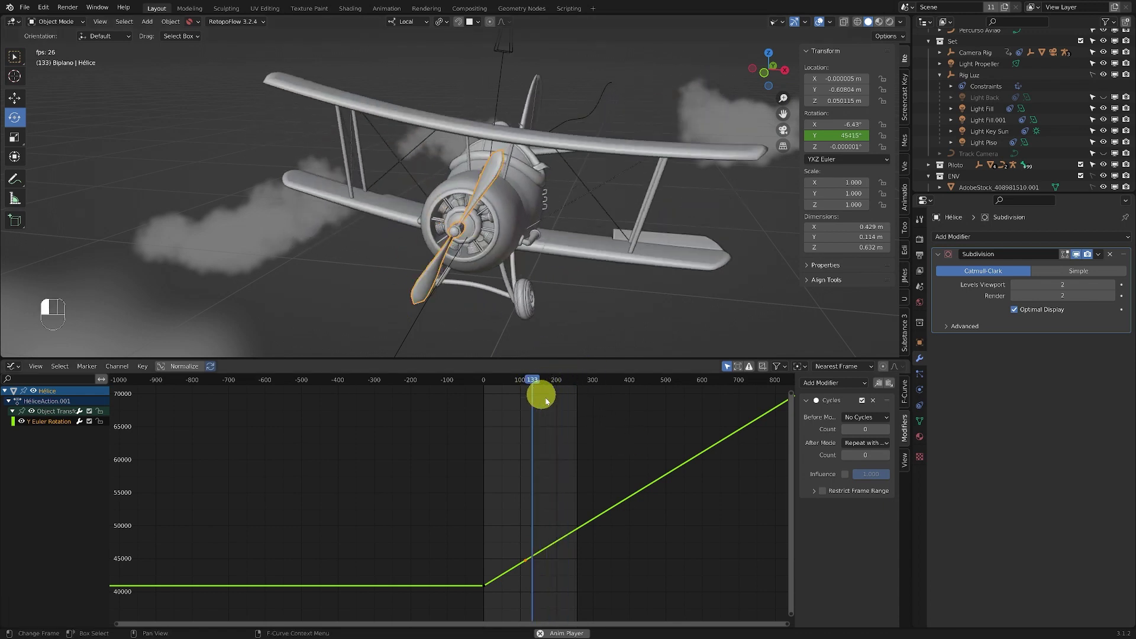
pyautogui.hotkey('shift', 'space')
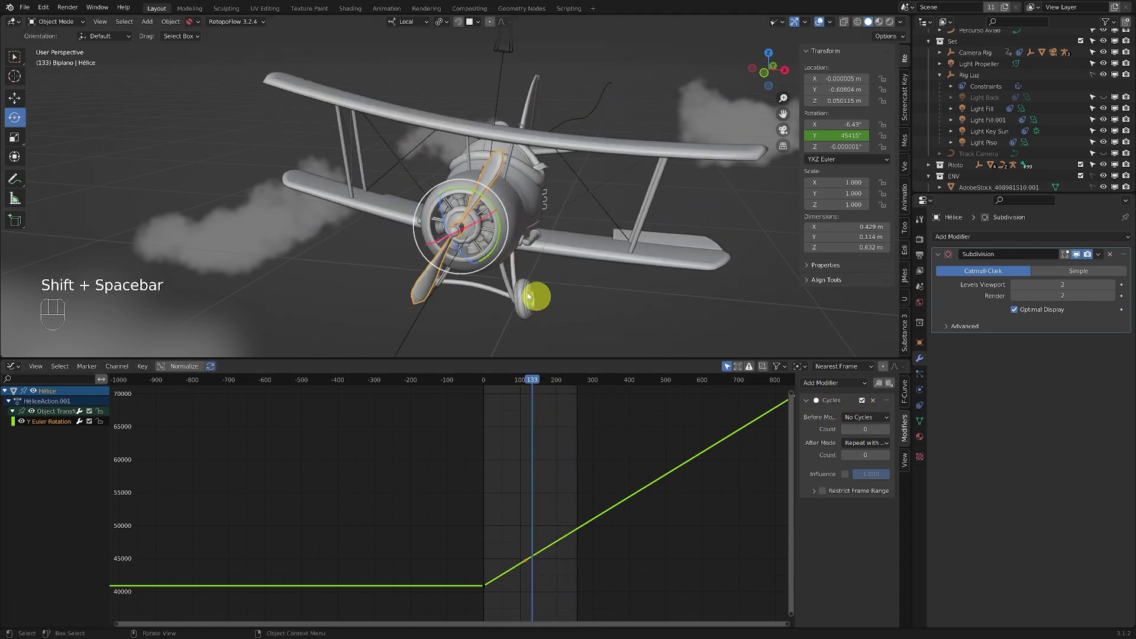
# Keyframe only the X rotation of the exhaust pipe beside the engine cowling at frame 0.
pyautogui.keyDown('ctrl'); pyautogui.moveTo(505, 253); pyautogui.dragTo(464, 261, button='middle'); pyautogui.keyUp('ctrl')
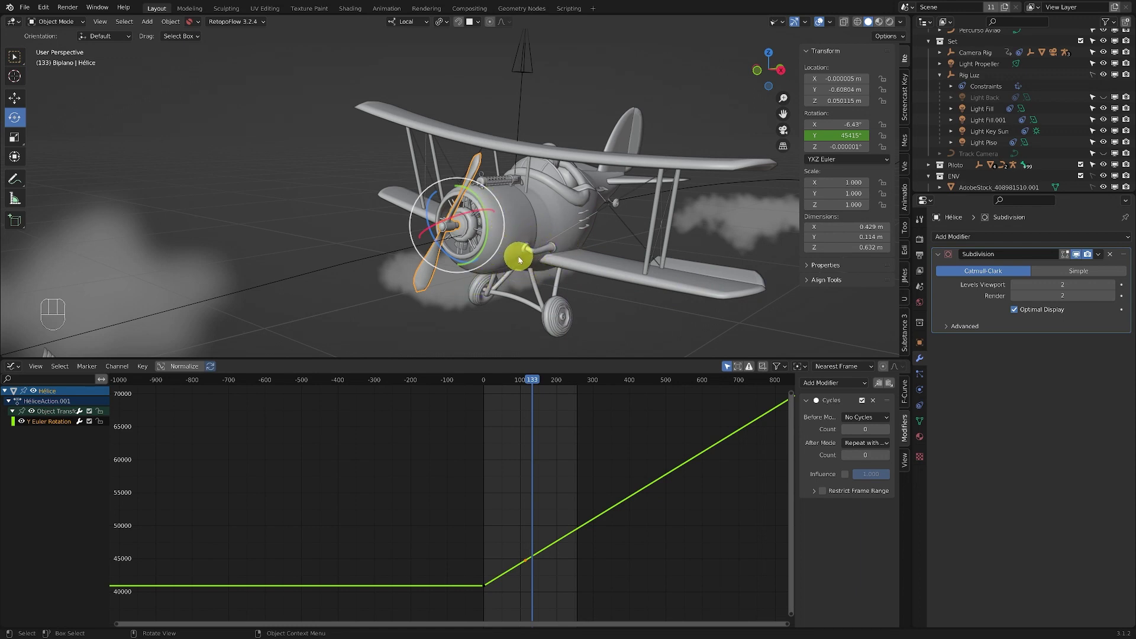
pyautogui.click(547, 252)
pyautogui.moveTo(545, 251)
pyautogui.mouseDown(button='middle')
pyautogui.moveTo(542, 239)
pyautogui.moveTo(544, 275)
pyautogui.moveTo(539, 247)
pyautogui.moveTo(519, 252)
pyautogui.moveTo(538, 242)
pyautogui.moveTo(540, 223)
pyautogui.moveTo(532, 253)
pyautogui.mouseUp(button='middle')
pyautogui.moveTo(531, 385); pyautogui.dragTo(483, 383)
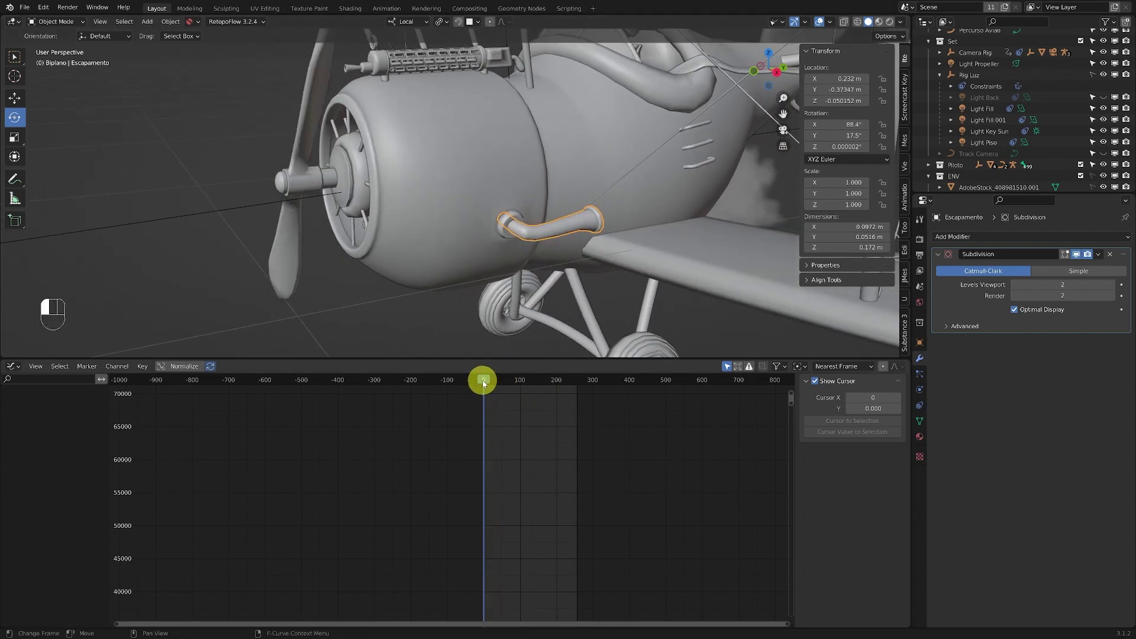
pyautogui.moveTo(521, 223)
pyautogui.mouseDown(button='middle')
pyautogui.moveTo(541, 231)
pyautogui.moveTo(521, 210)
pyautogui.mouseUp(button='middle')
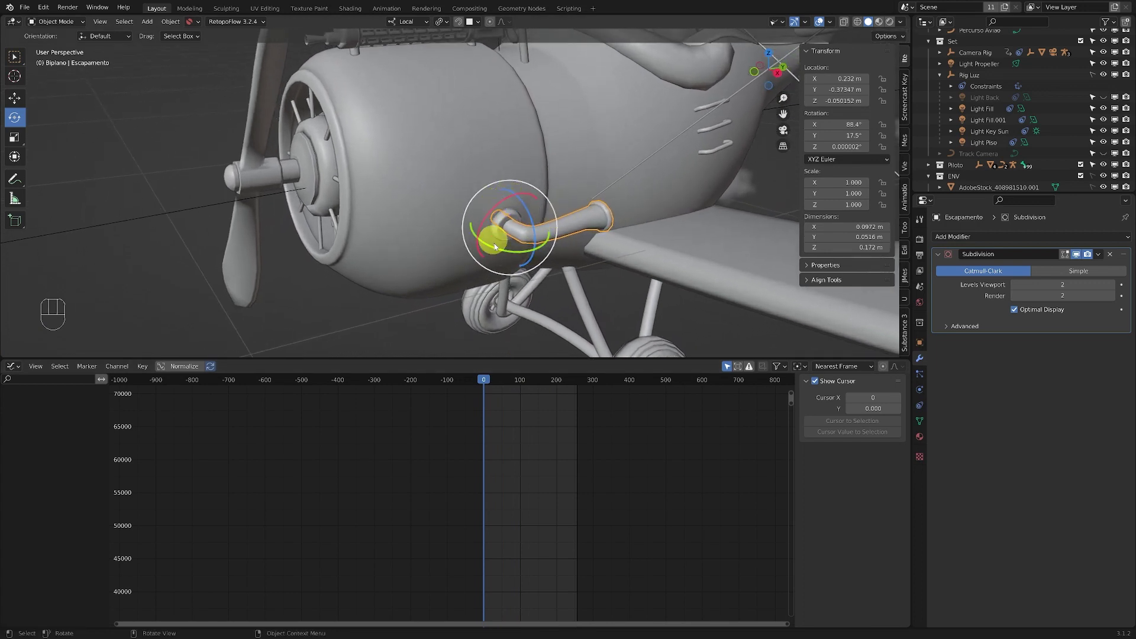
pyautogui.moveTo(525, 256); pyautogui.dragTo(485, 247, button='middle')
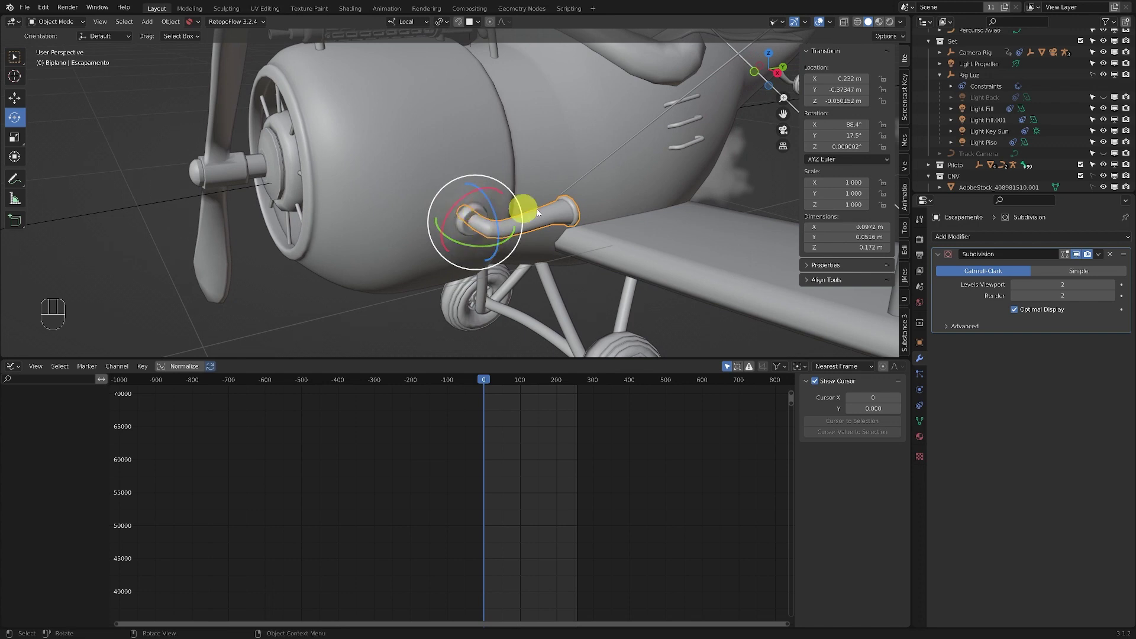
pyautogui.keyDown('ctrl'); pyautogui.moveTo(512, 401); pyautogui.dragTo(527, 413, button='middle'); pyautogui.keyUp('ctrl')
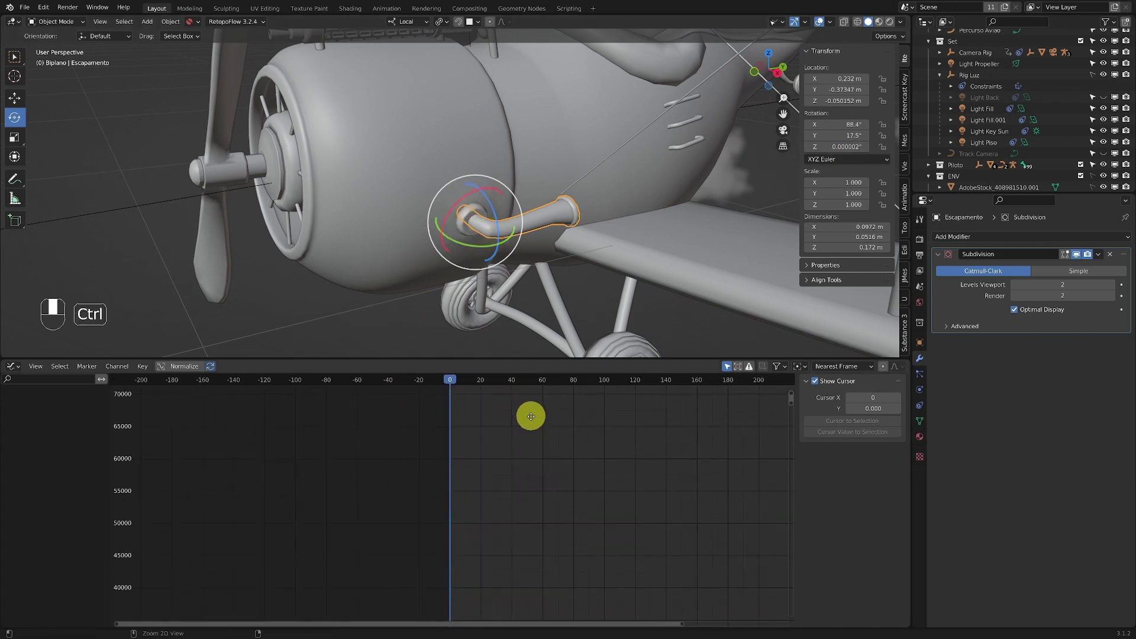
pyautogui.rightClick(836, 124)
pyautogui.click(786, 132)
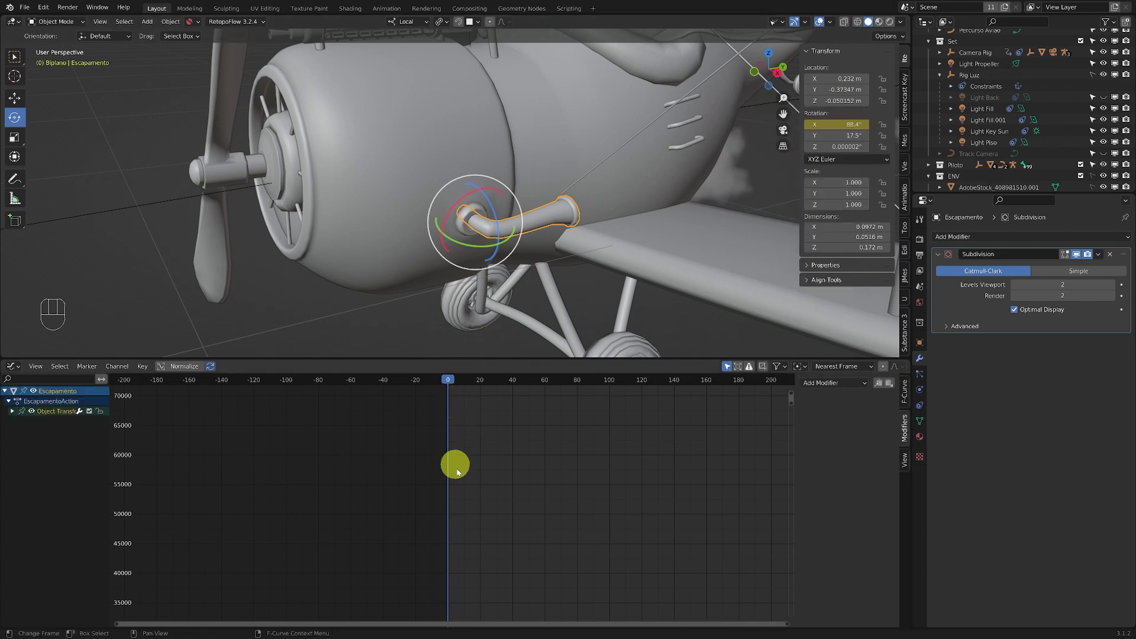
# Copy the exhaust pipe's frame 0 X rotation keyframe to frames 2 and 1.
pyautogui.keyDown('ctrl'); pyautogui.moveTo(457, 471); pyautogui.dragTo(500, 485, button='middle'); pyautogui.keyUp('ctrl')
pyautogui.click(12, 410)
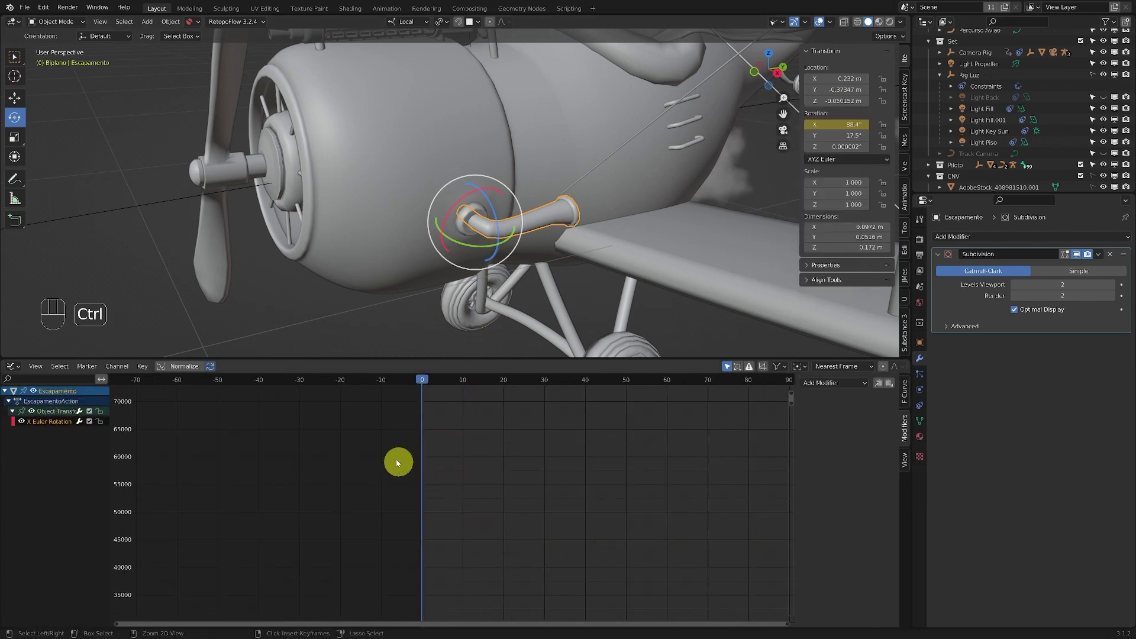
pyautogui.press('Home')
pyautogui.keyDown('ctrl'); pyautogui.moveTo(483, 472); pyautogui.dragTo(479, 452, button='middle'); pyautogui.keyUp('ctrl')
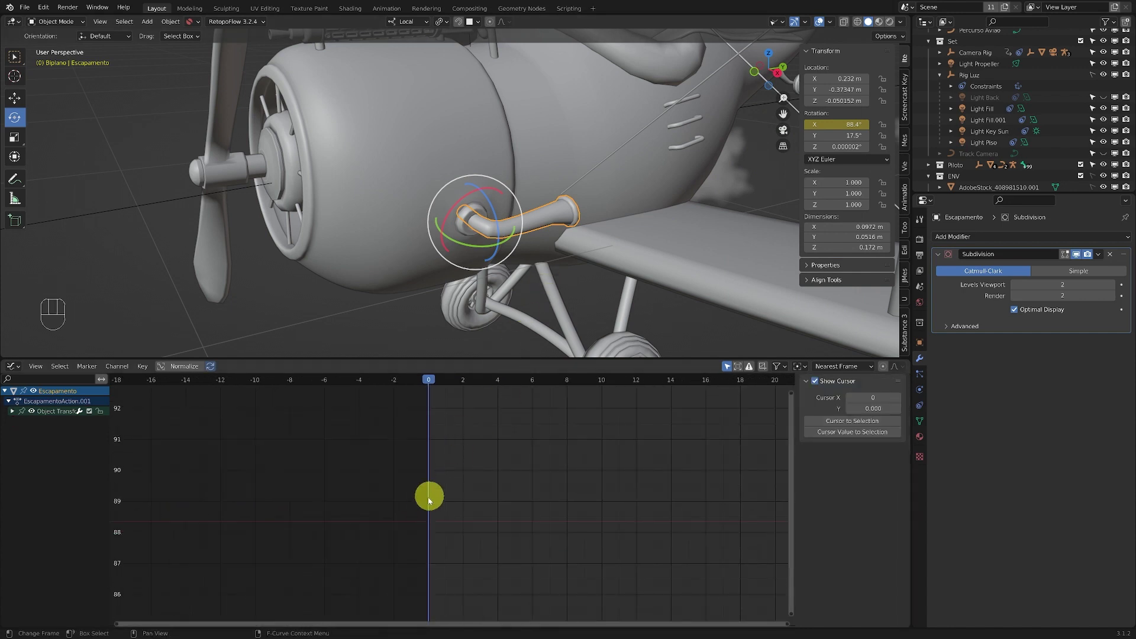
pyautogui.moveTo(454, 496); pyautogui.dragTo(408, 538)
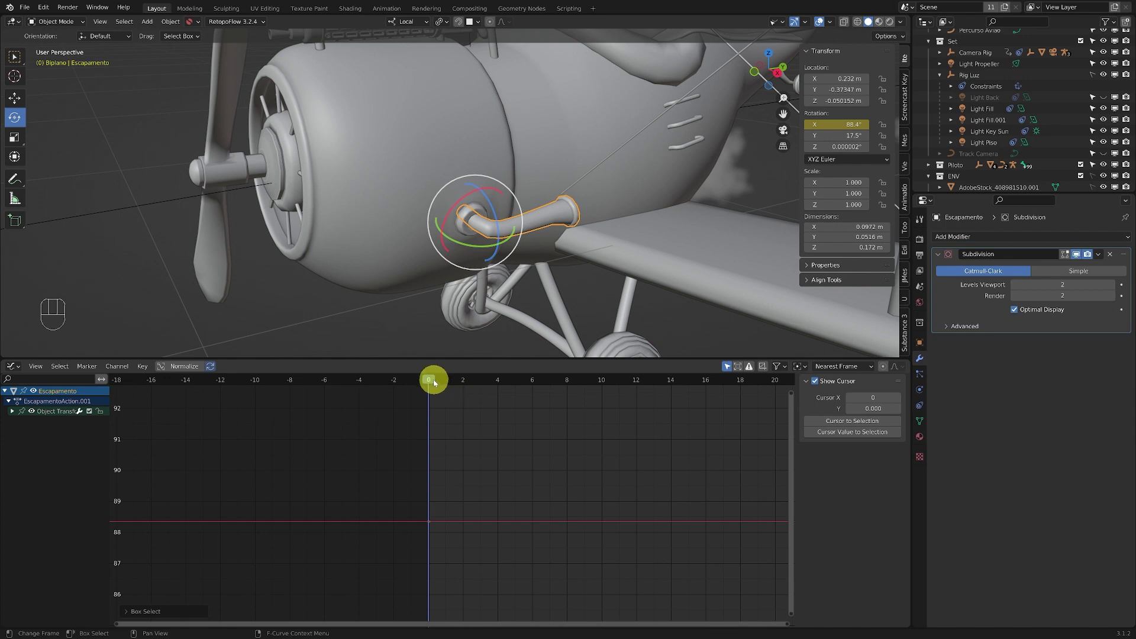
pyautogui.moveTo(438, 379); pyautogui.dragTo(463, 379)
pyautogui.moveTo(444, 505); pyautogui.dragTo(414, 526)
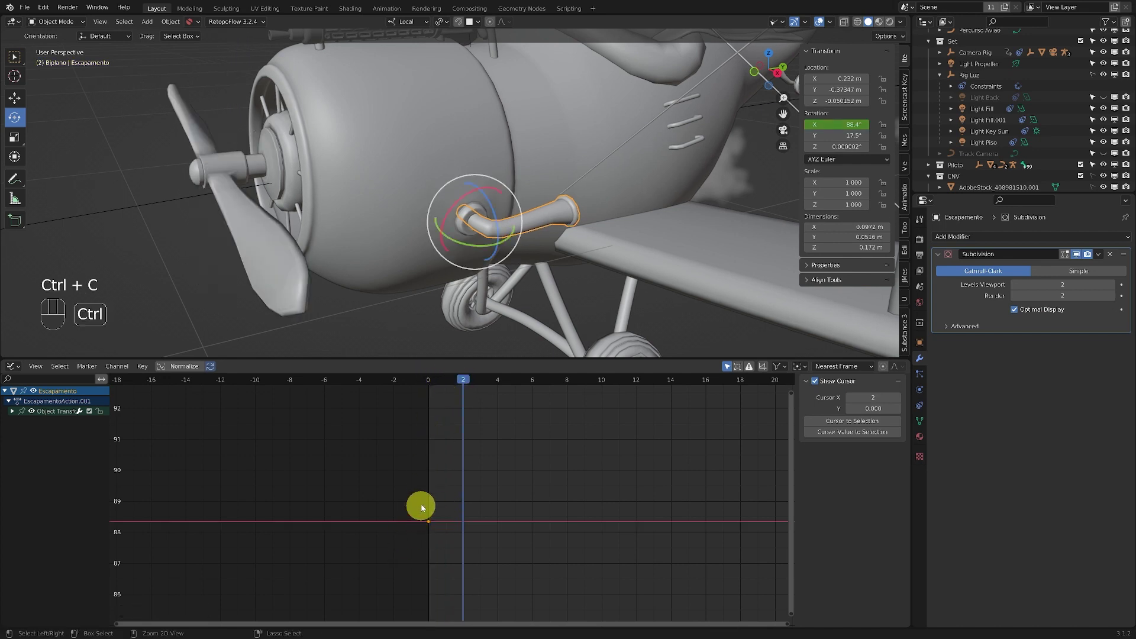
pyautogui.hotkey('ctrl', 'v')
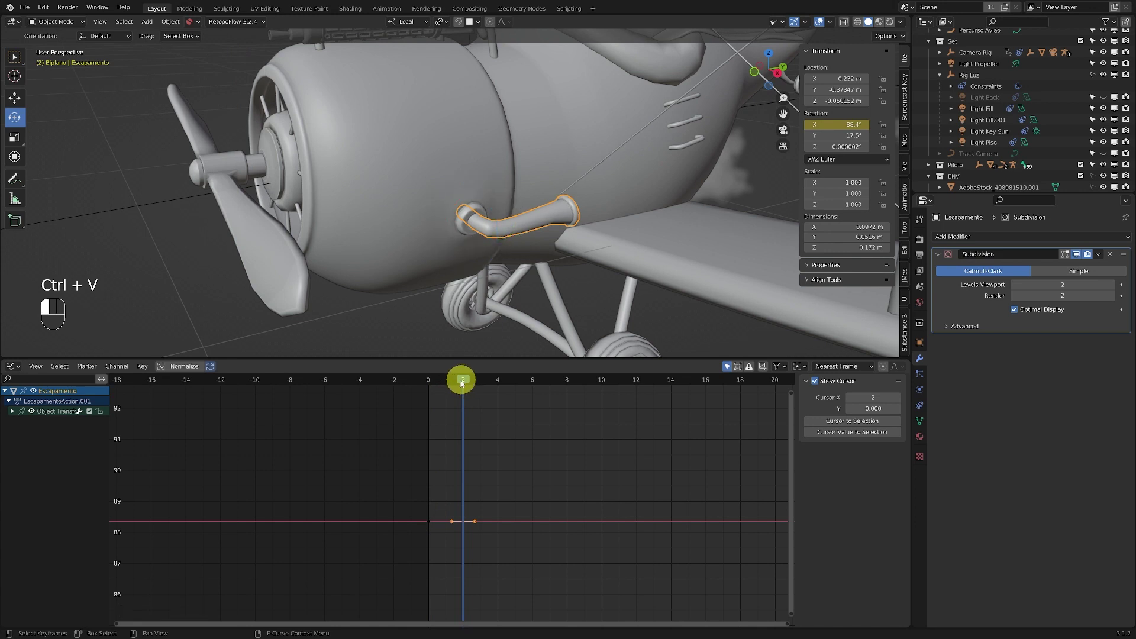
pyautogui.moveTo(463, 381); pyautogui.dragTo(446, 380)
pyautogui.hotkey('ctrl', 'v')
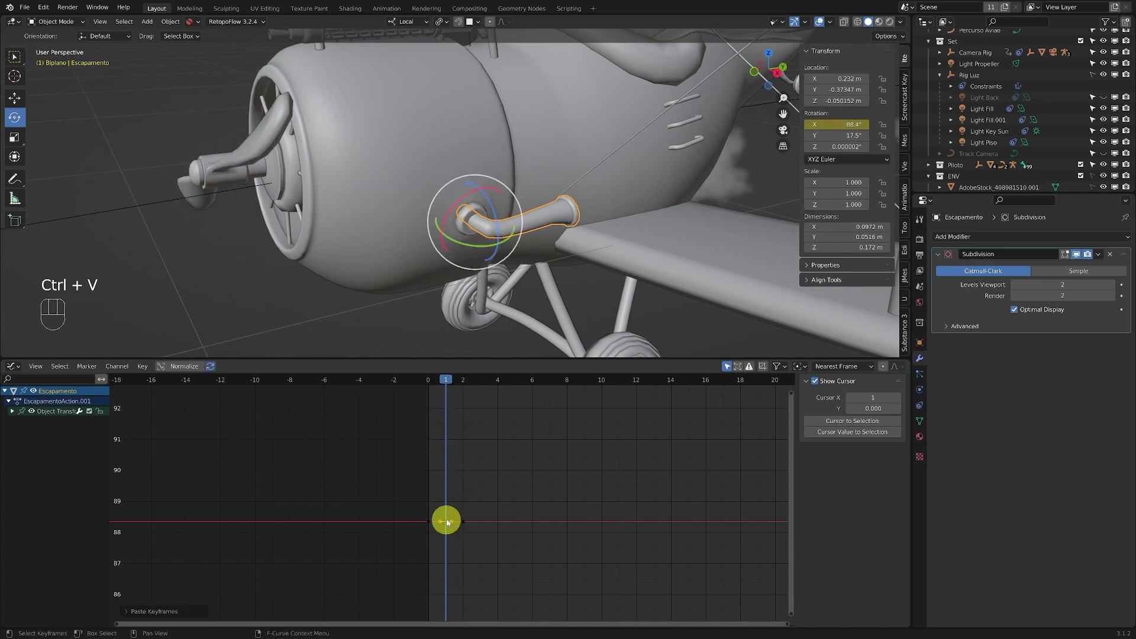
# Raise the exhaust pipe's frame 1 X rotation keyframe to about 91.9°, moving it only along the value axis.
pyautogui.moveTo(438, 525); pyautogui.dragTo(445, 527)
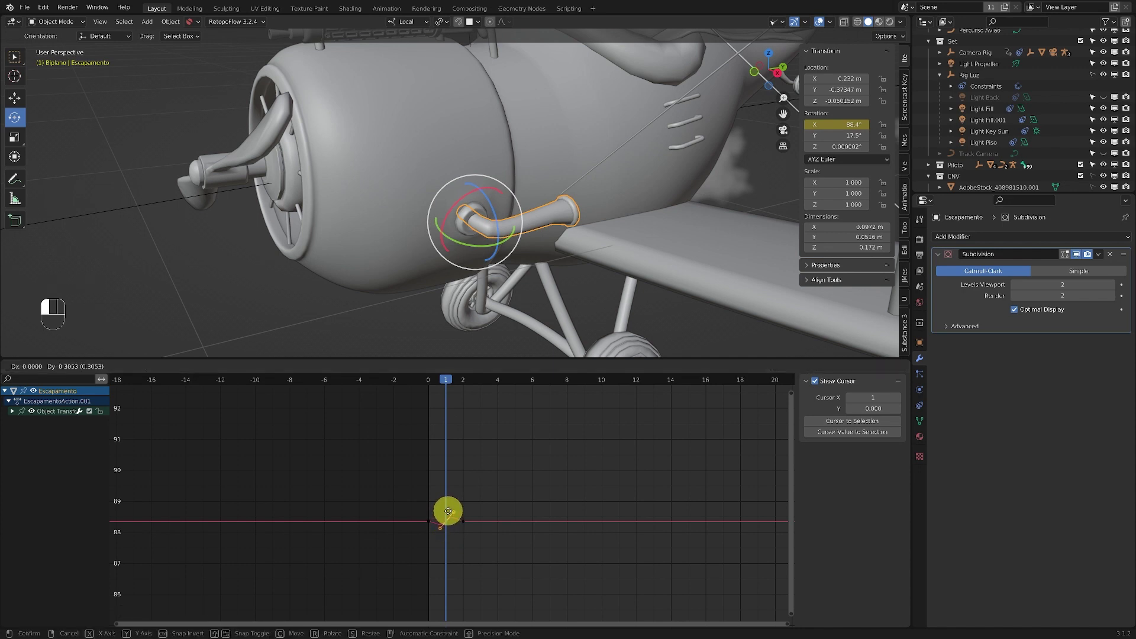
pyautogui.hotkey('ctrl', 'z')
pyautogui.press('g')
pyautogui.press('y')
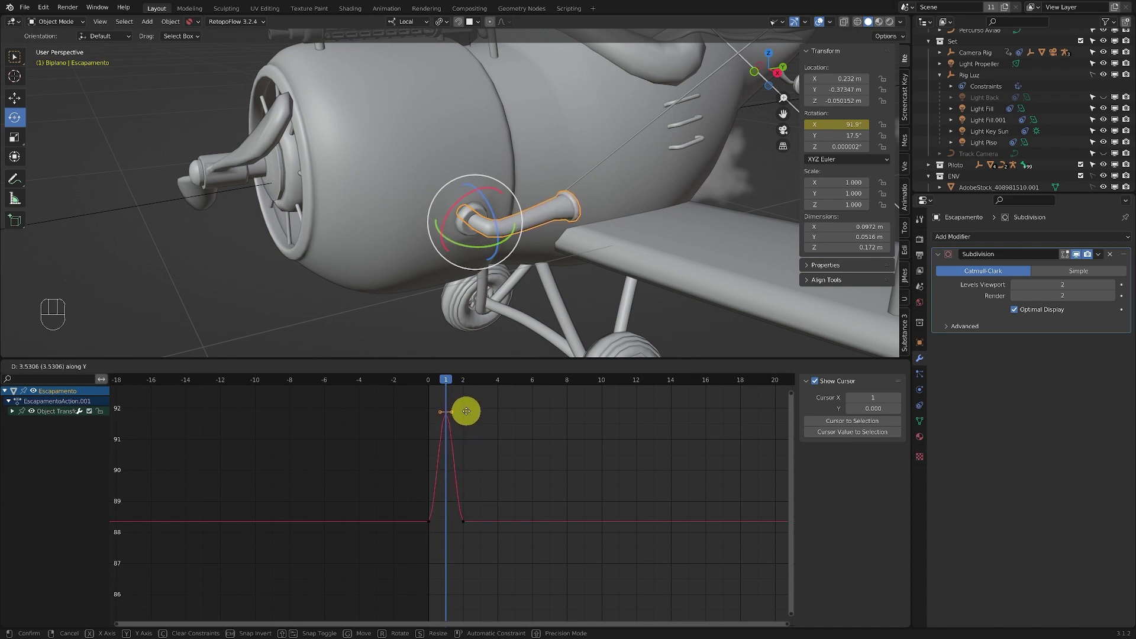
pyautogui.click(467, 411)
pyautogui.keyDown('shift'); pyautogui.moveTo(481, 436); pyautogui.dragTo(480, 451, button='middle'); pyautogui.keyUp('shift')
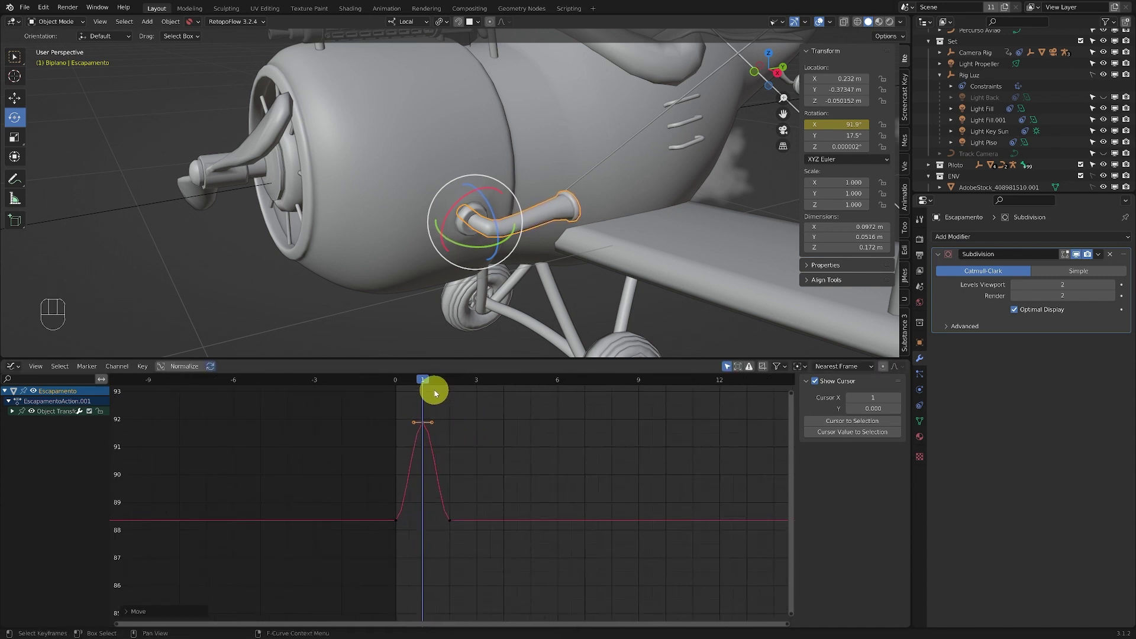
# Add a Cycles modifier to the exhaust pipe's X Euler Rotation curve.
pyautogui.moveTo(435, 393); pyautogui.dragTo(409, 397)
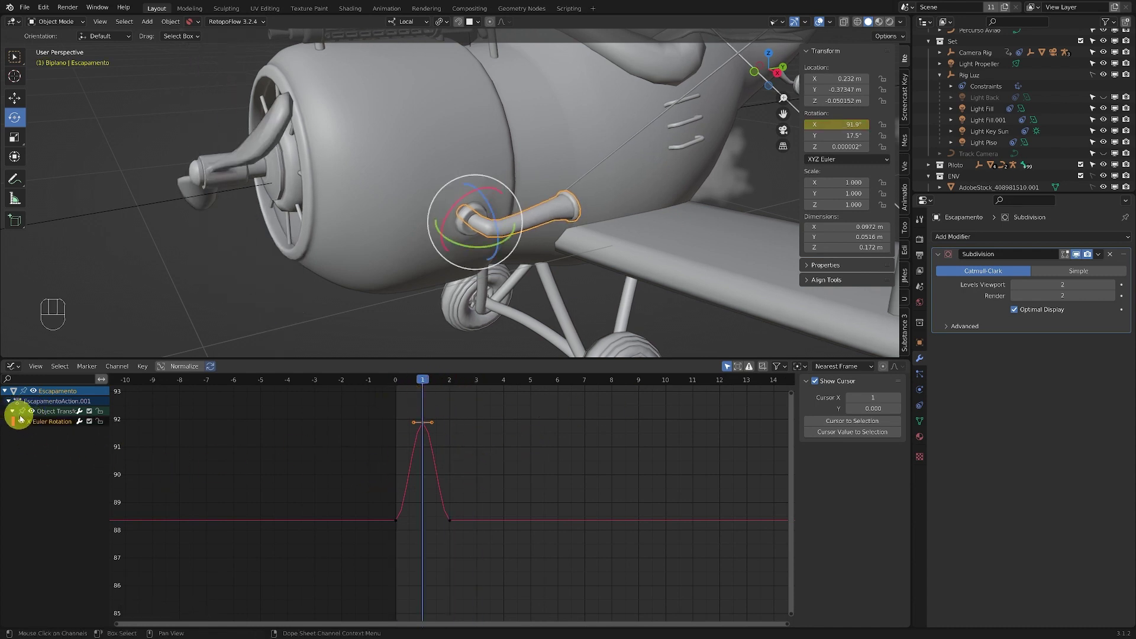
pyautogui.click(53, 425)
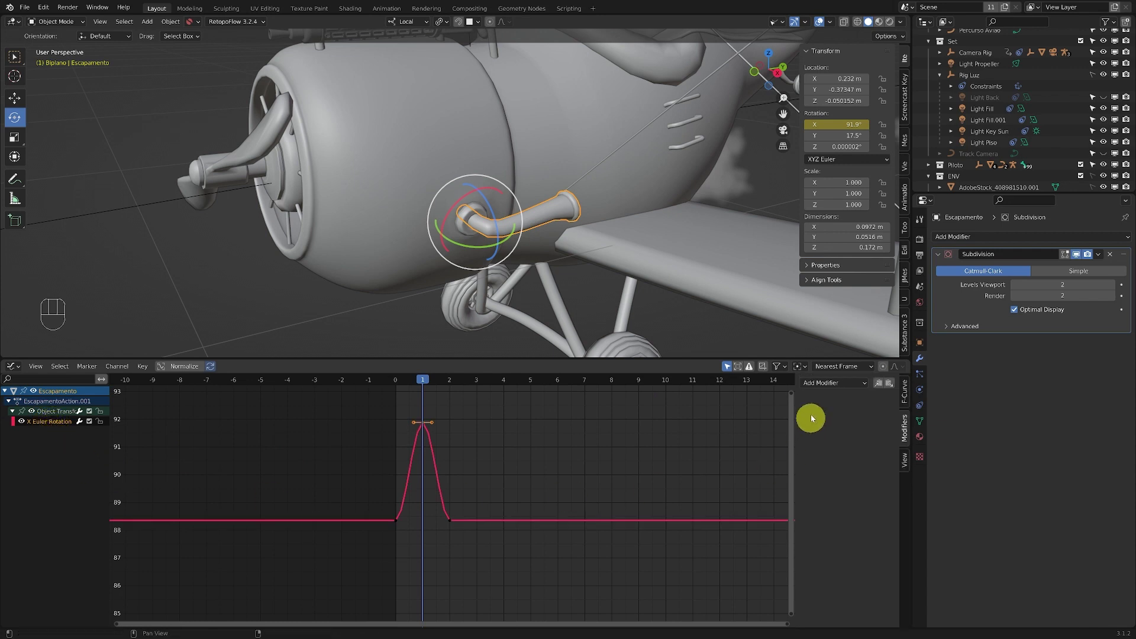
pyautogui.click(864, 385)
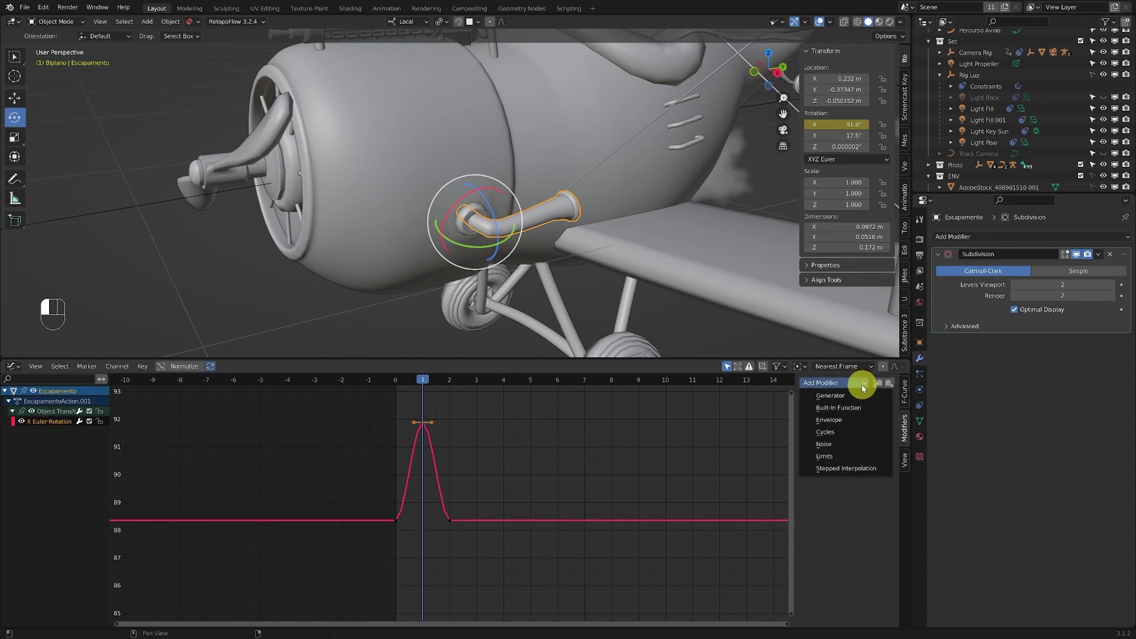
pyautogui.click(830, 434)
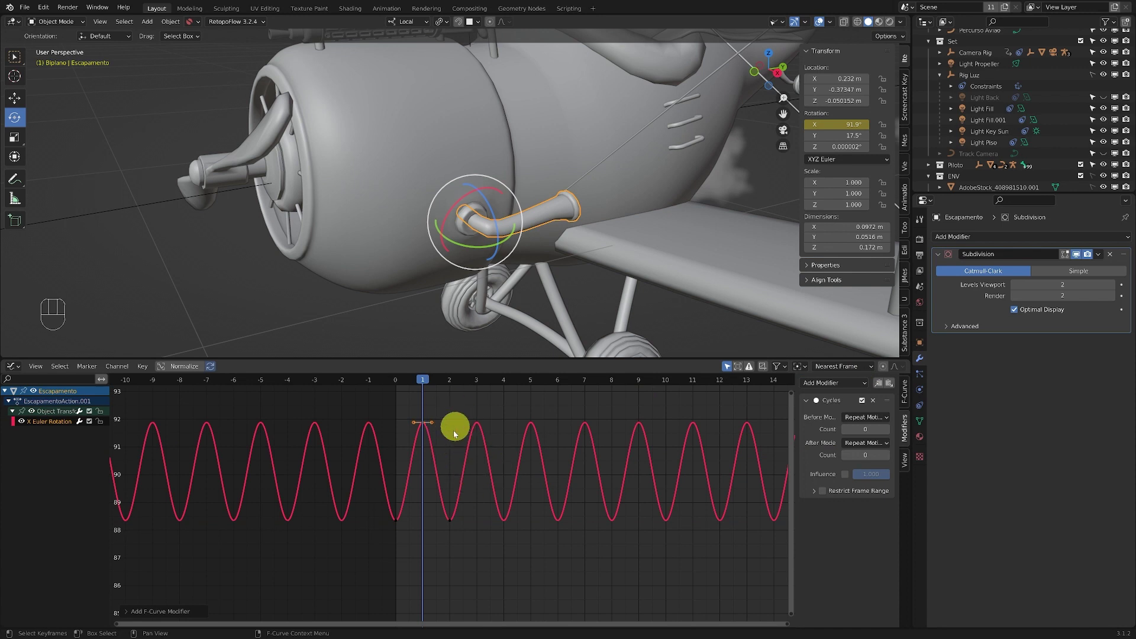
# Play the animation from frame 0 to check the exhaust pipe's trembling, and return to frame 0 to examine its curve.
pyautogui.keyDown('ctrl'); pyautogui.moveTo(539, 467); pyautogui.dragTo(463, 461, button='middle'); pyautogui.keyUp('ctrl')
pyautogui.moveTo(409, 384); pyautogui.dragTo(393, 381)
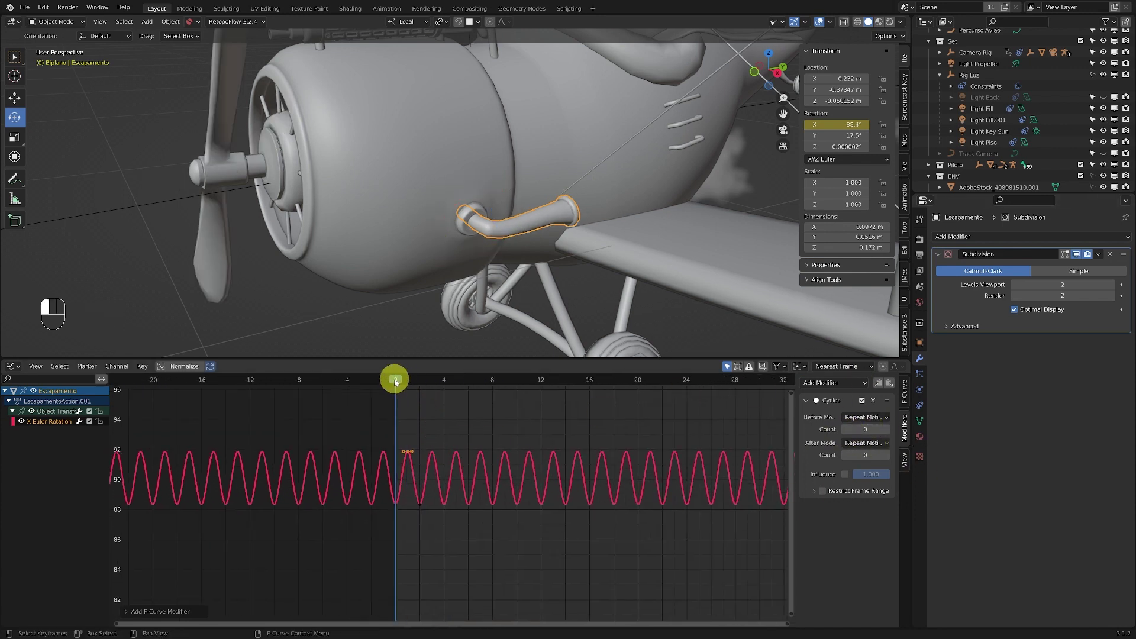
pyautogui.hotkey('shift', 'space')
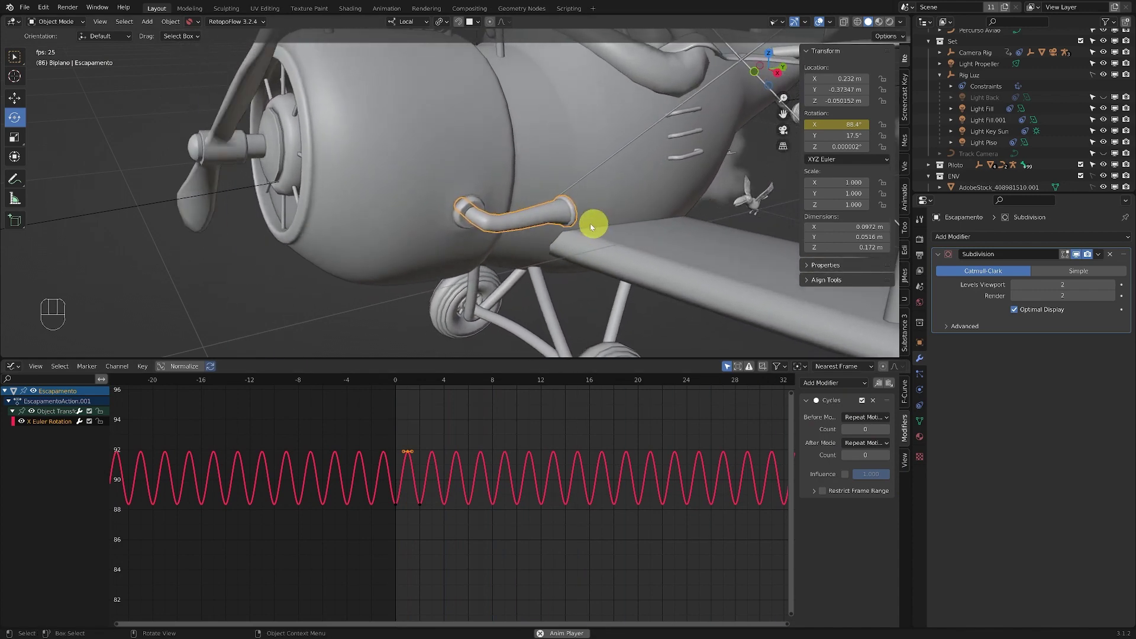
pyautogui.moveTo(497, 379); pyautogui.dragTo(382, 382)
pyautogui.hotkey('shift', 'space')
pyautogui.click(410, 408)
pyautogui.click(480, 212)
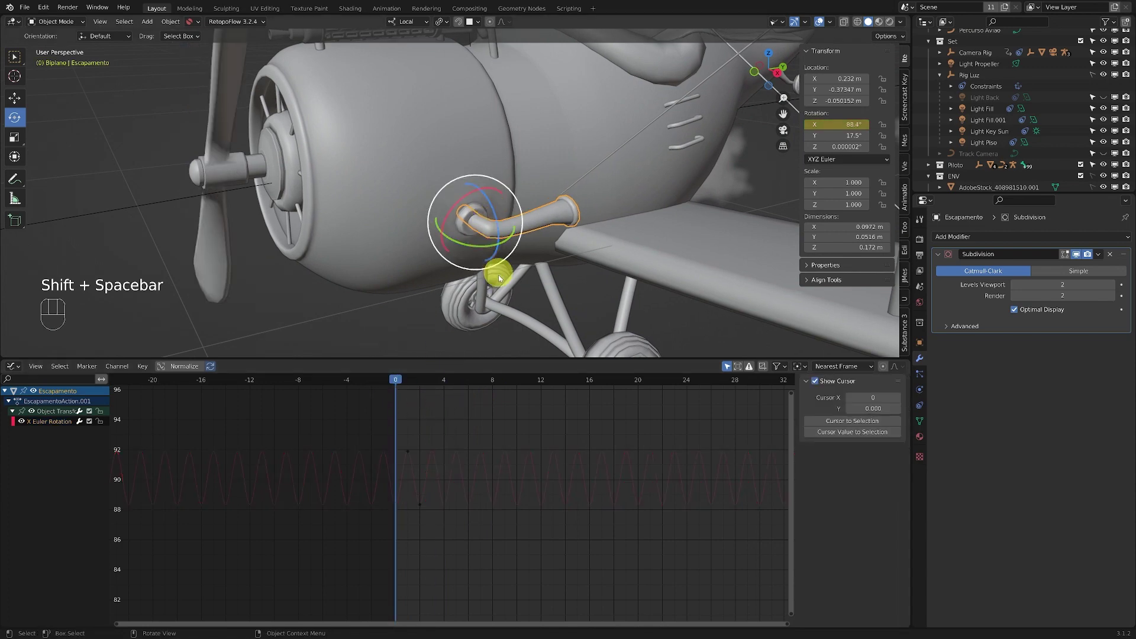
pyautogui.keyDown('ctrl'); pyautogui.moveTo(428, 431); pyautogui.dragTo(393, 436, button='middle'); pyautogui.keyUp('ctrl')
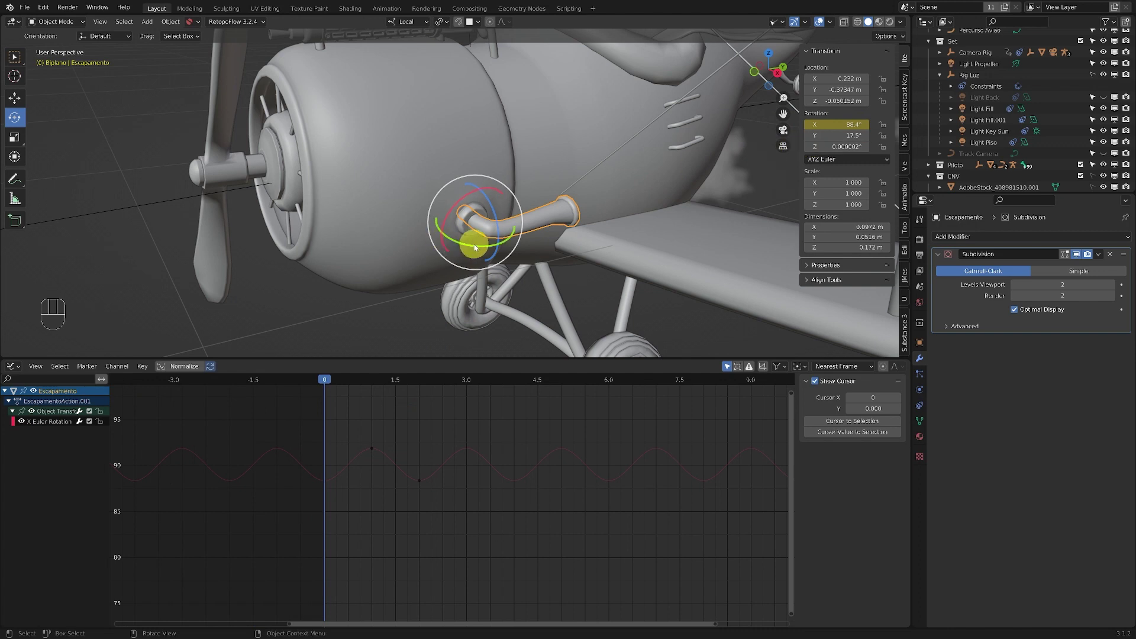
# Insert a single keyframe on the exhaust pipe's Y rotation at frame 0 and frame its curve in the graph.
pyautogui.rightClick(852, 137)
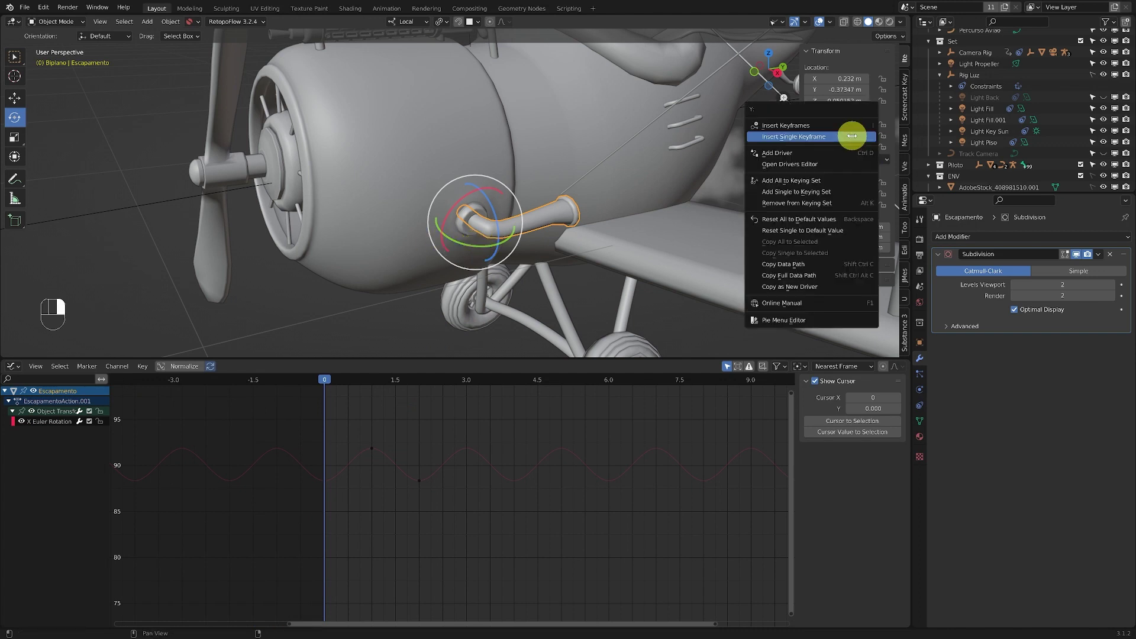
pyautogui.click(807, 136)
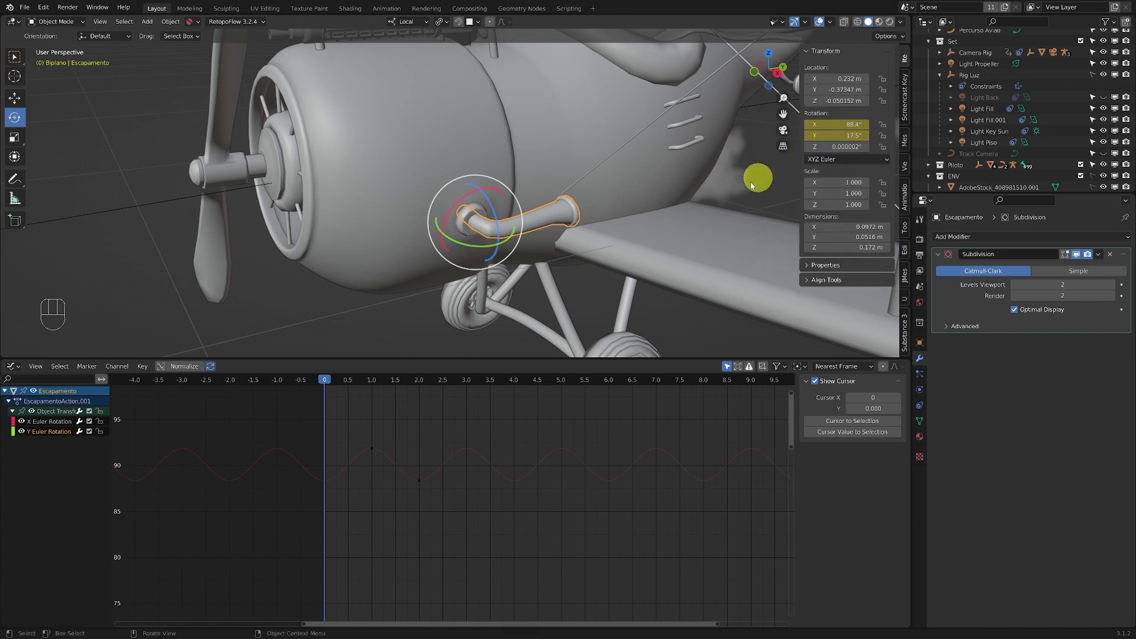
pyautogui.click(46, 434)
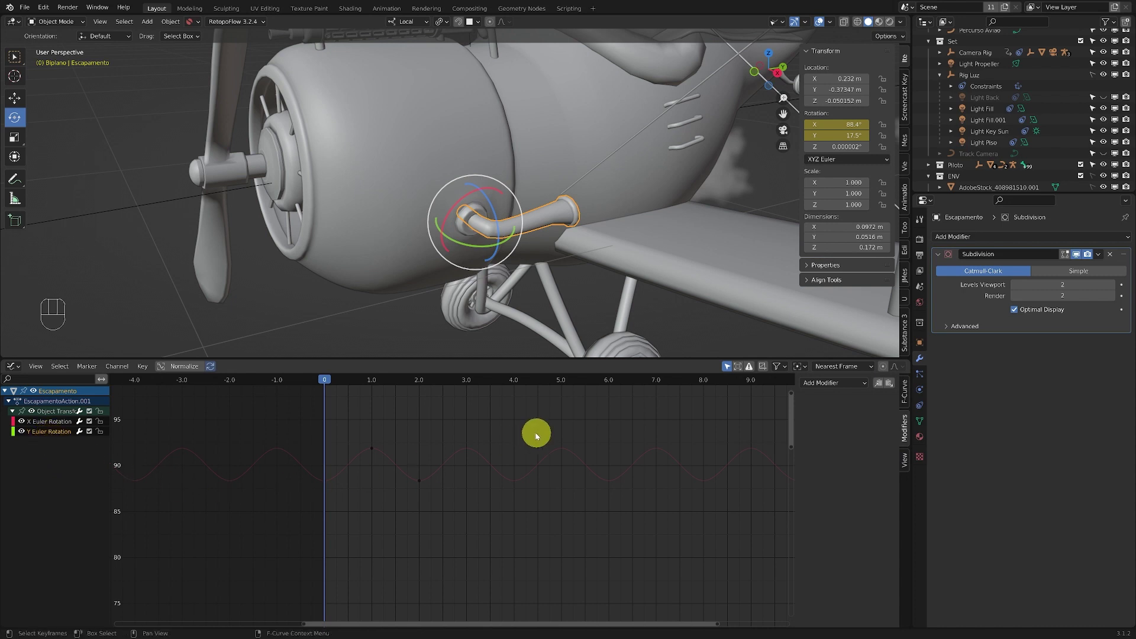
pyautogui.press('Home')
# Copy the exhaust pipe's frame 0 Y rotation keyframe to frames 1 and 2.
pyautogui.keyDown('ctrl'); pyautogui.moveTo(420, 560); pyautogui.dragTo(398, 507, button='middle'); pyautogui.keyUp('ctrl')
pyautogui.click(393, 513)
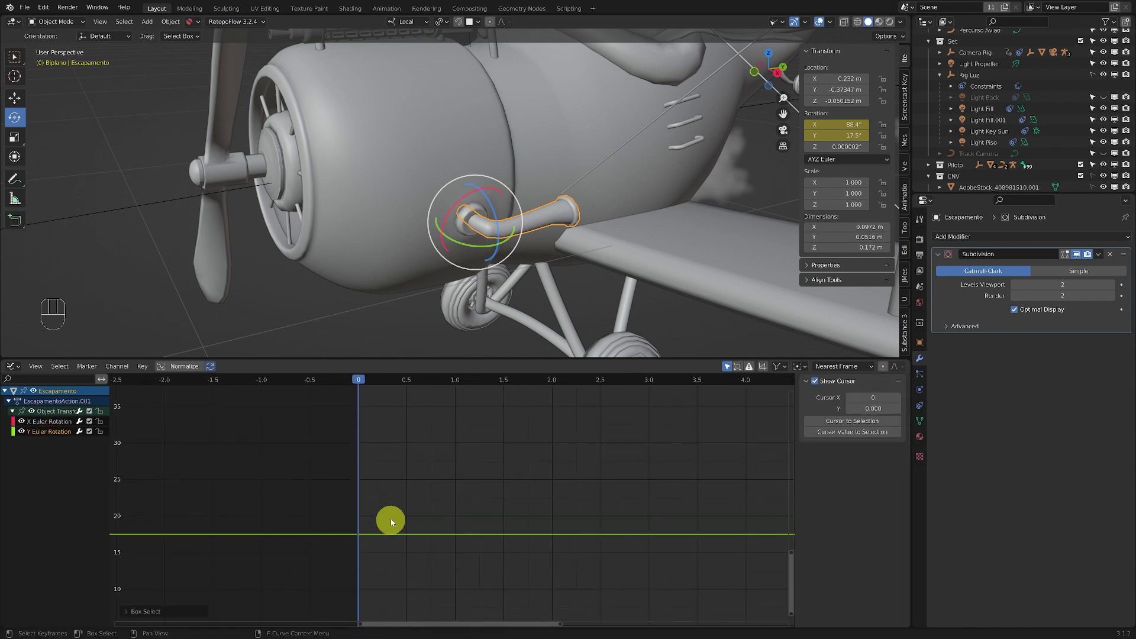
pyautogui.hotkey('ctrl', 'c')
pyautogui.click(385, 387)
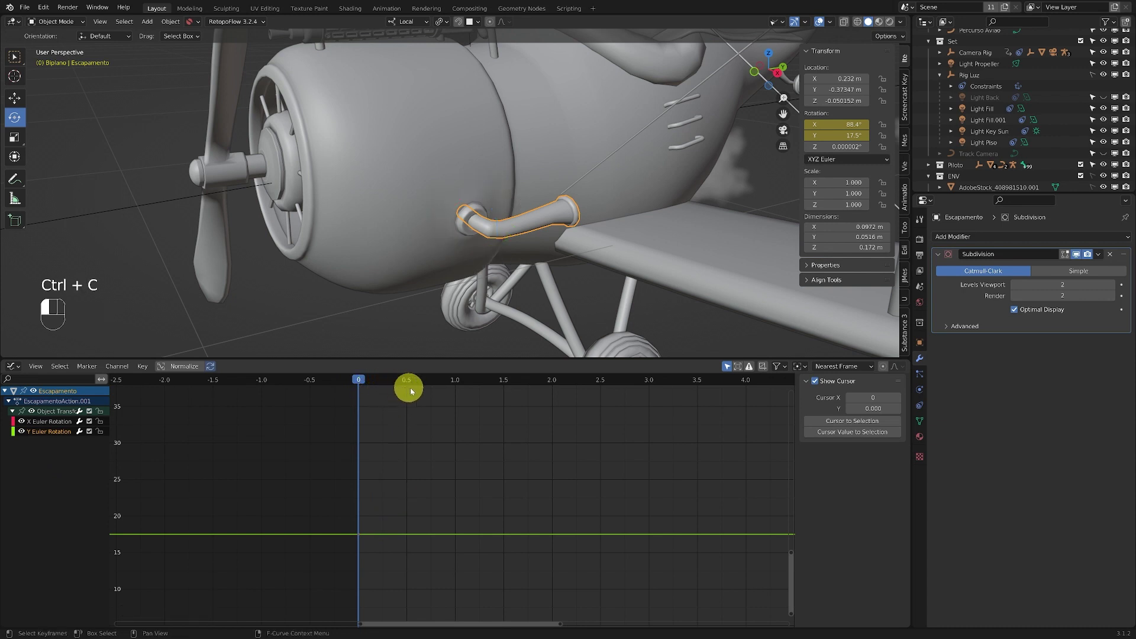
pyautogui.moveTo(410, 390); pyautogui.dragTo(456, 389)
pyautogui.keyDown('ctrl'); pyautogui.moveTo(482, 398); pyautogui.dragTo(436, 426, button='middle'); pyautogui.keyUp('ctrl')
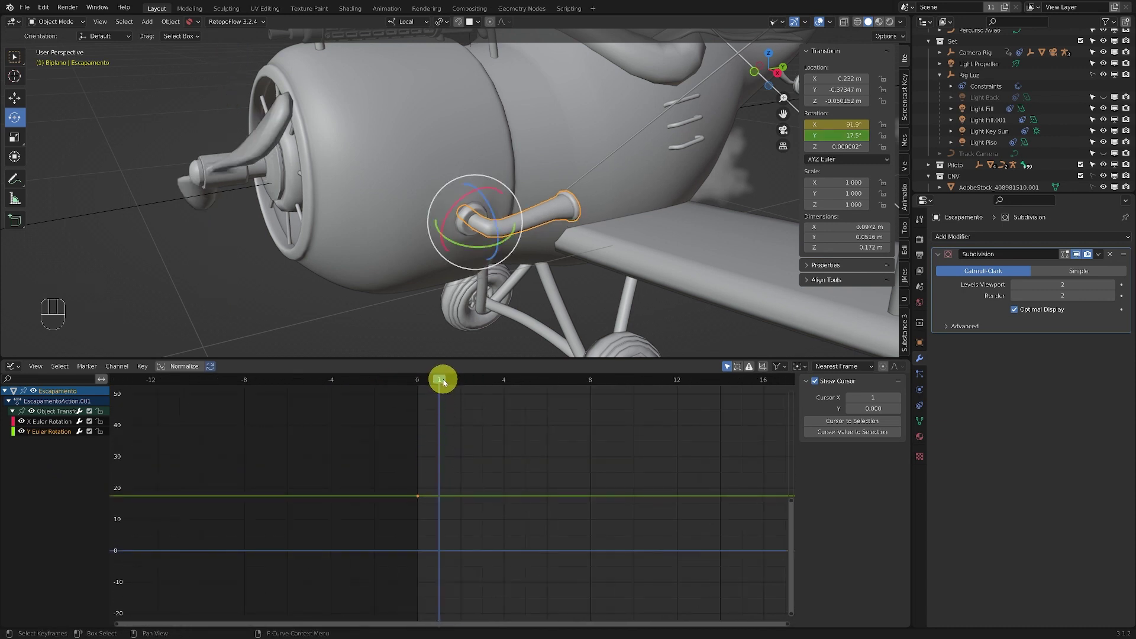
pyautogui.moveTo(443, 381)
pyautogui.mouseDown()
pyautogui.moveTo(469, 380)
pyautogui.moveTo(441, 382)
pyautogui.mouseUp()
pyautogui.hotkey('ctrl', 'v')
pyautogui.hotkey('ctrl', 'v')
# Raise the exhaust pipe's frame 1 Y rotation keyframe to about 25.1°, along the value axis only, and set its handle type to Free.
pyautogui.moveTo(456, 498)
pyautogui.mouseDown()
pyautogui.moveTo(435, 512)
pyautogui.moveTo(454, 494)
pyautogui.mouseUp()
pyautogui.press('g')
pyautogui.press('y')
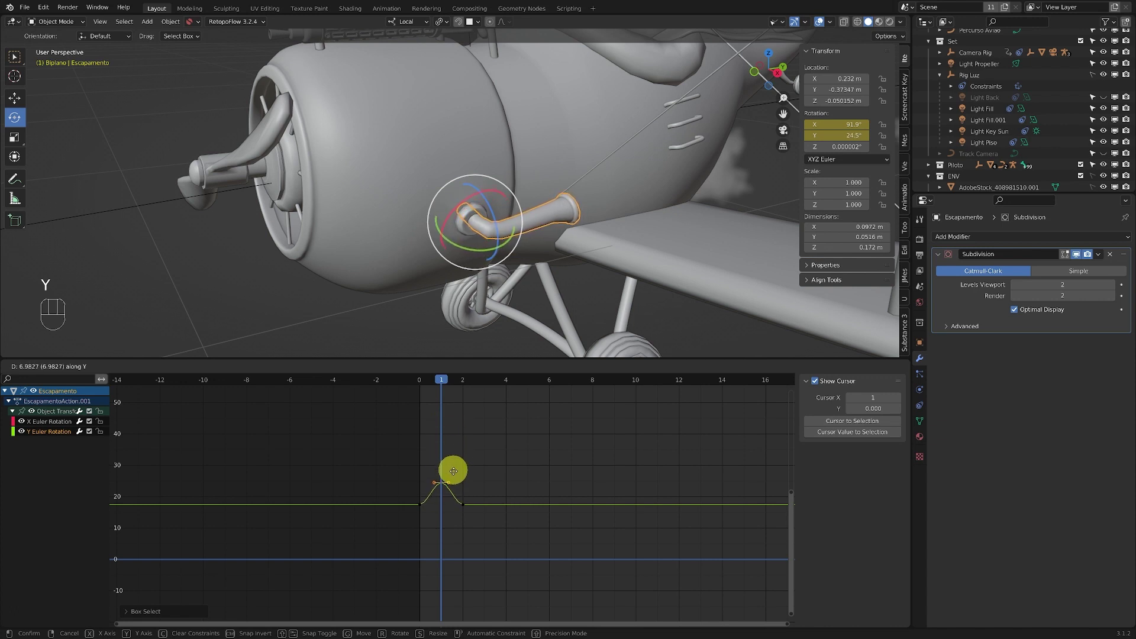
pyautogui.click(453, 470)
pyautogui.press('v')
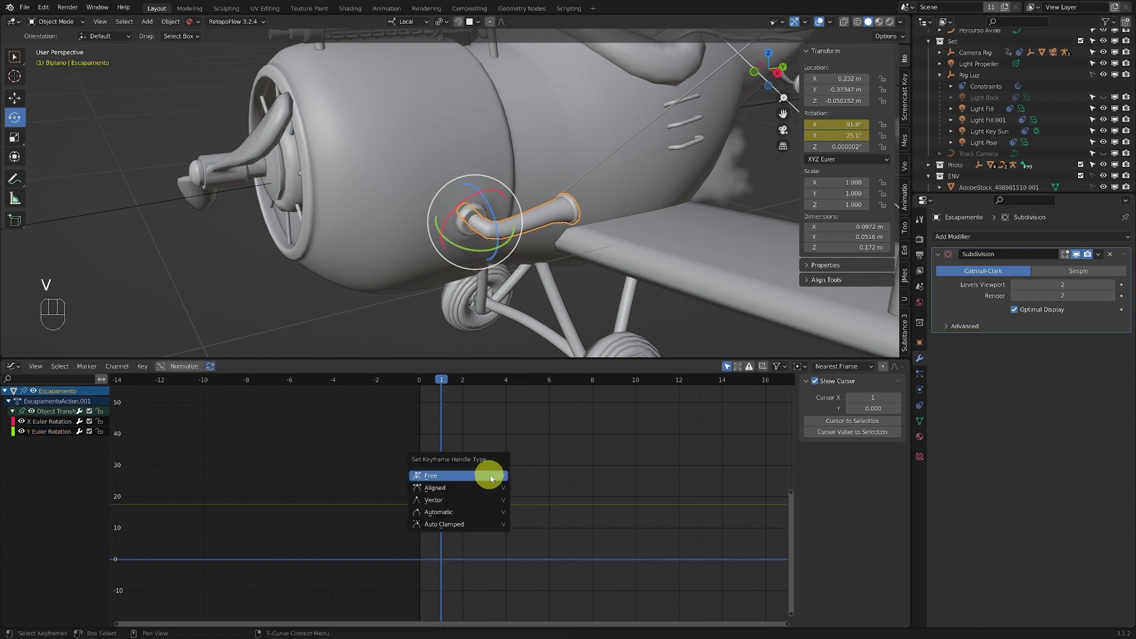
pyautogui.click(451, 474)
# Add a Cycles modifier to the exhaust pipe's Y Euler Rotation curve.
pyautogui.click(52, 431)
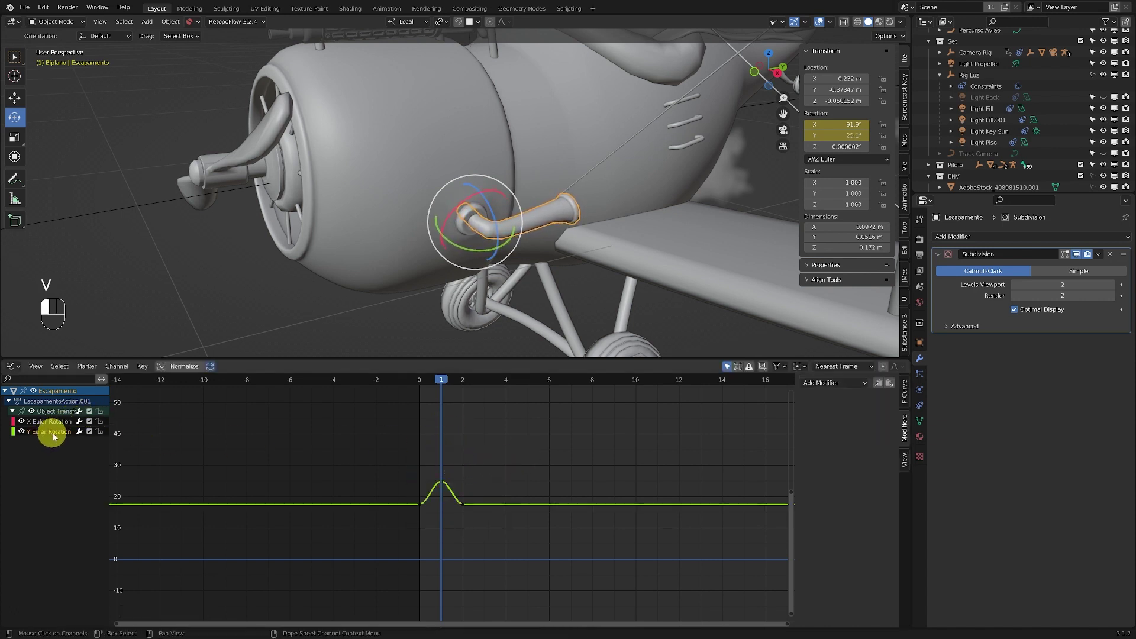
pyautogui.click(867, 383)
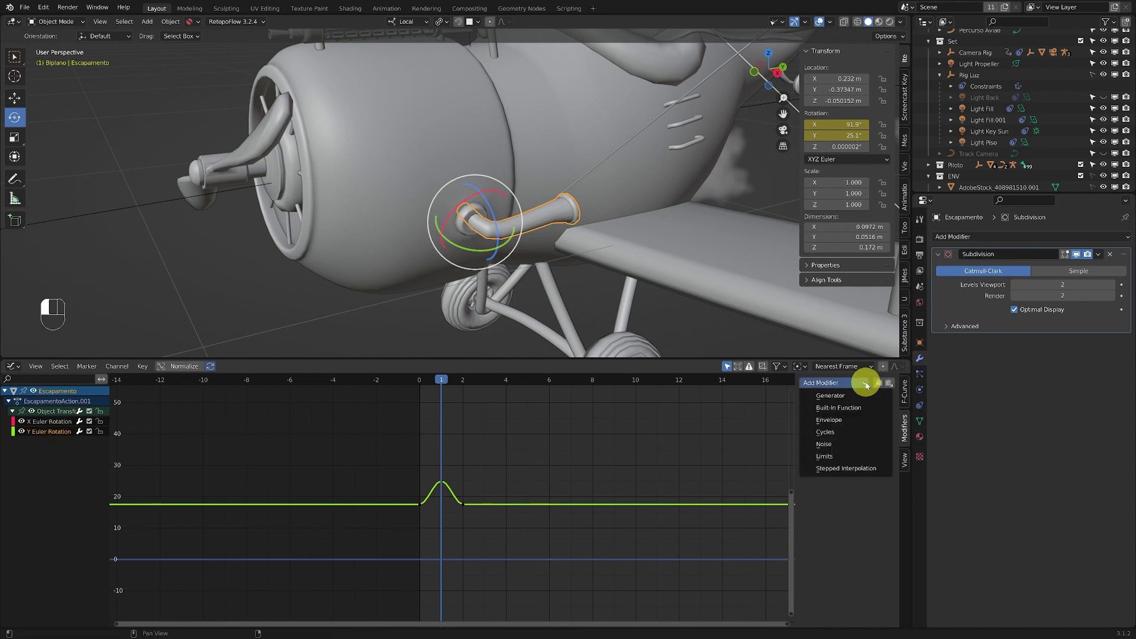
pyautogui.click(833, 431)
pyautogui.keyDown('ctrl'); pyautogui.moveTo(544, 461); pyautogui.dragTo(474, 434, button='middle'); pyautogui.keyUp('ctrl')
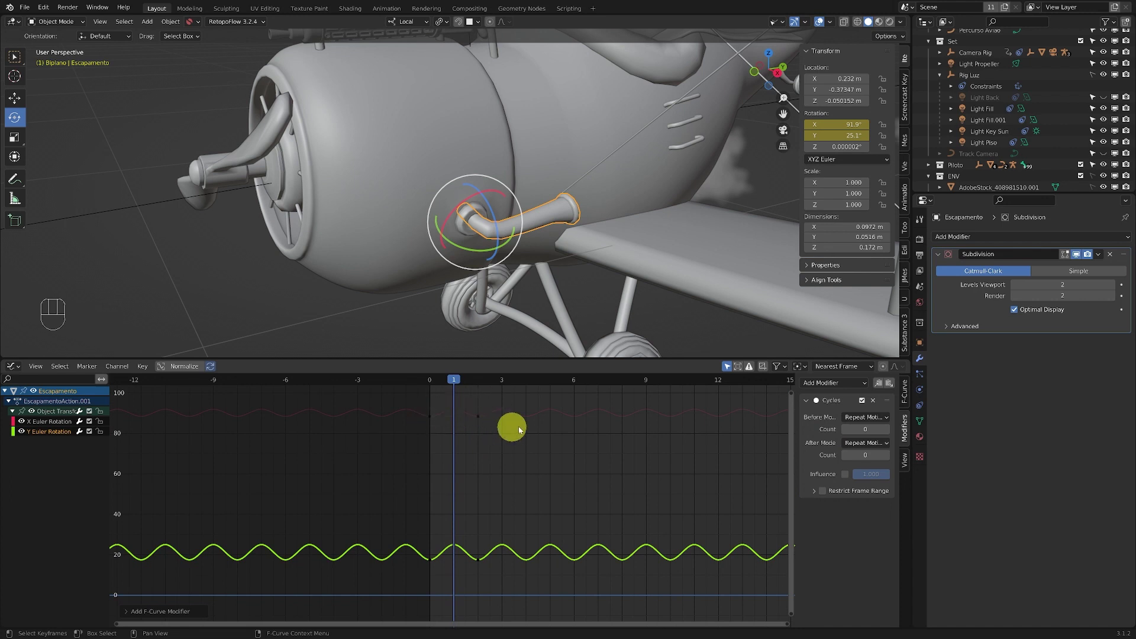
# Move the exhaust pipe's last Y rotation keyframe to frame 3, and shift all its Y rotation keyframes one frame earlier.
pyautogui.moveTo(527, 525); pyautogui.dragTo(472, 569)
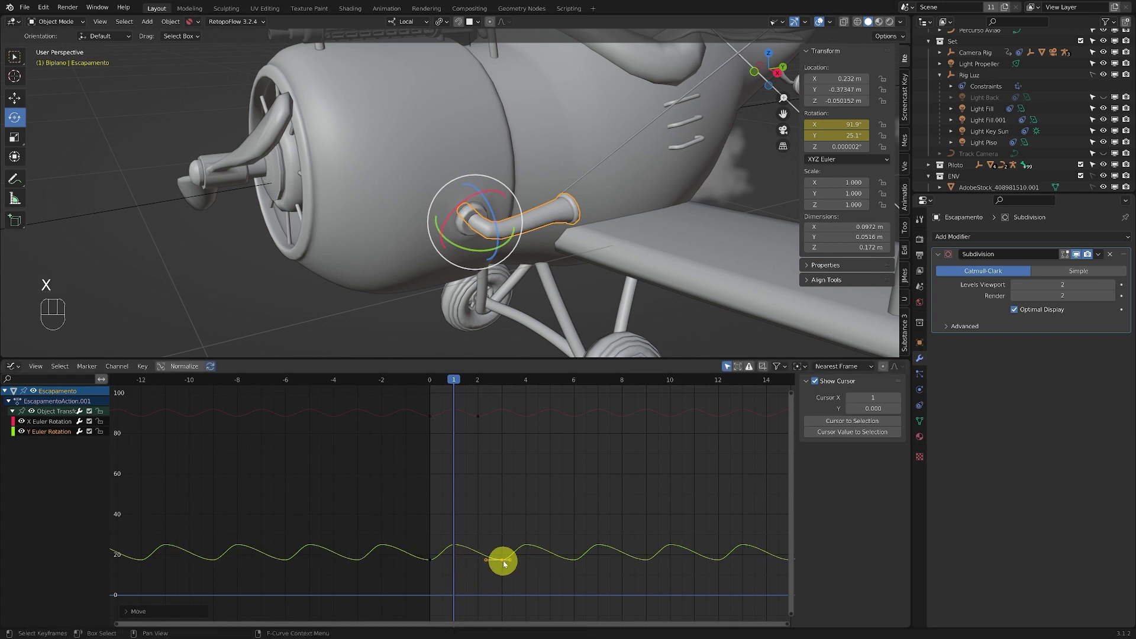
pyautogui.moveTo(559, 513); pyautogui.dragTo(414, 577)
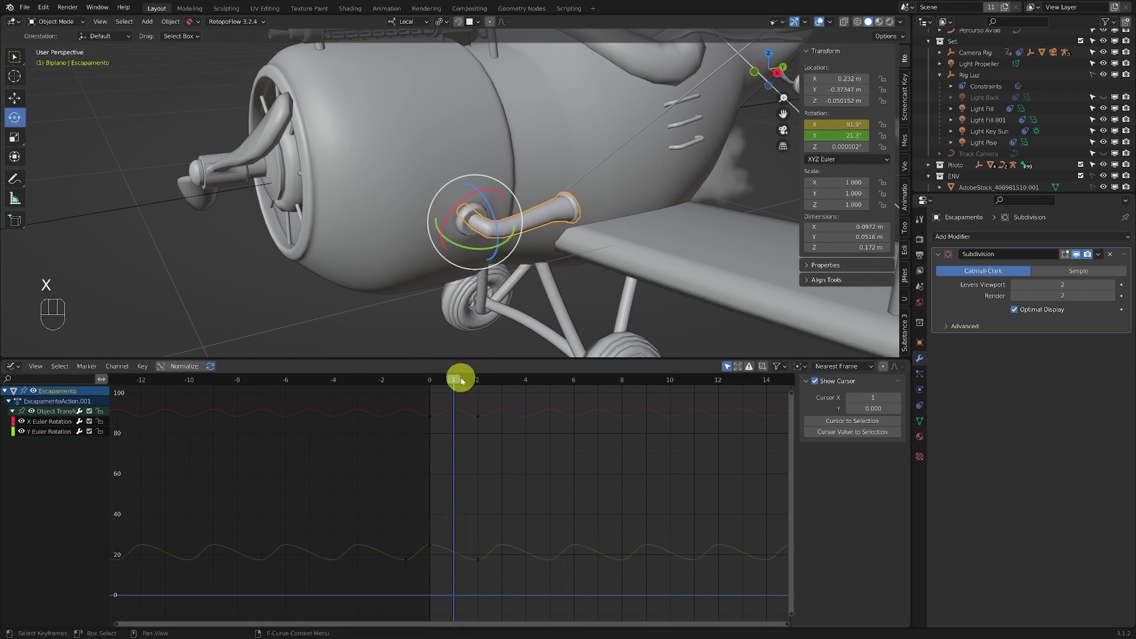
# Play the animation from frame 0 with nothing selected to check the exhaust pipe's shaking on the whole biplane.
pyautogui.moveTo(462, 380); pyautogui.dragTo(417, 387)
pyautogui.keyDown('ctrl'); pyautogui.moveTo(511, 271); pyautogui.dragTo(507, 303, button='middle'); pyautogui.keyUp('ctrl')
pyautogui.keyDown('shift'); pyautogui.moveTo(518, 298); pyautogui.dragTo(459, 311, button='middle'); pyautogui.keyUp('shift')
pyautogui.click(438, 332)
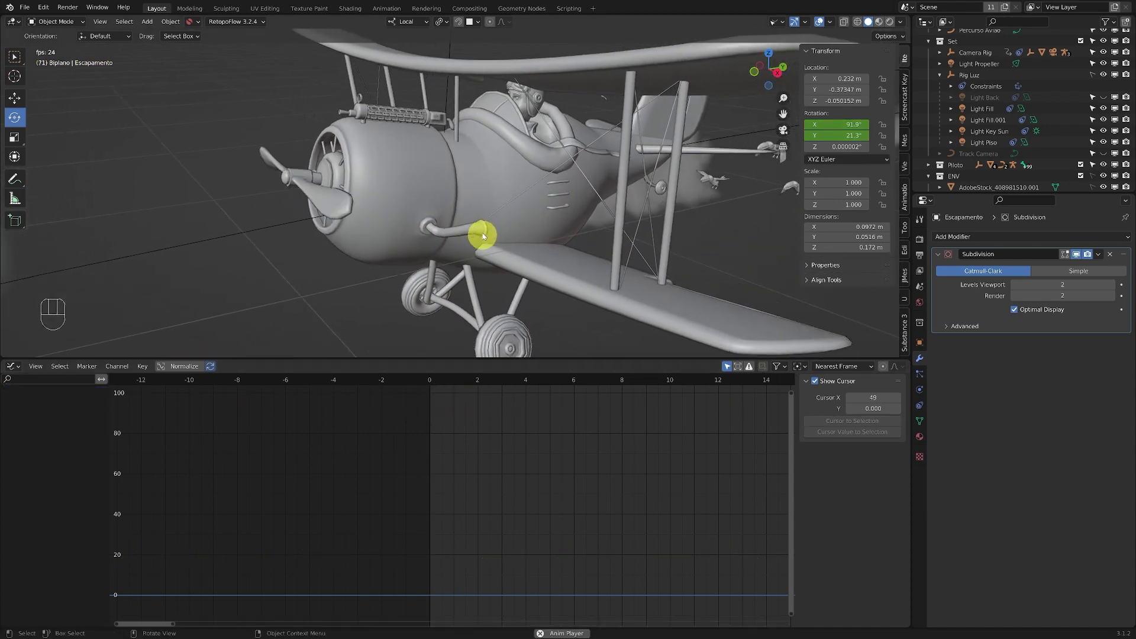